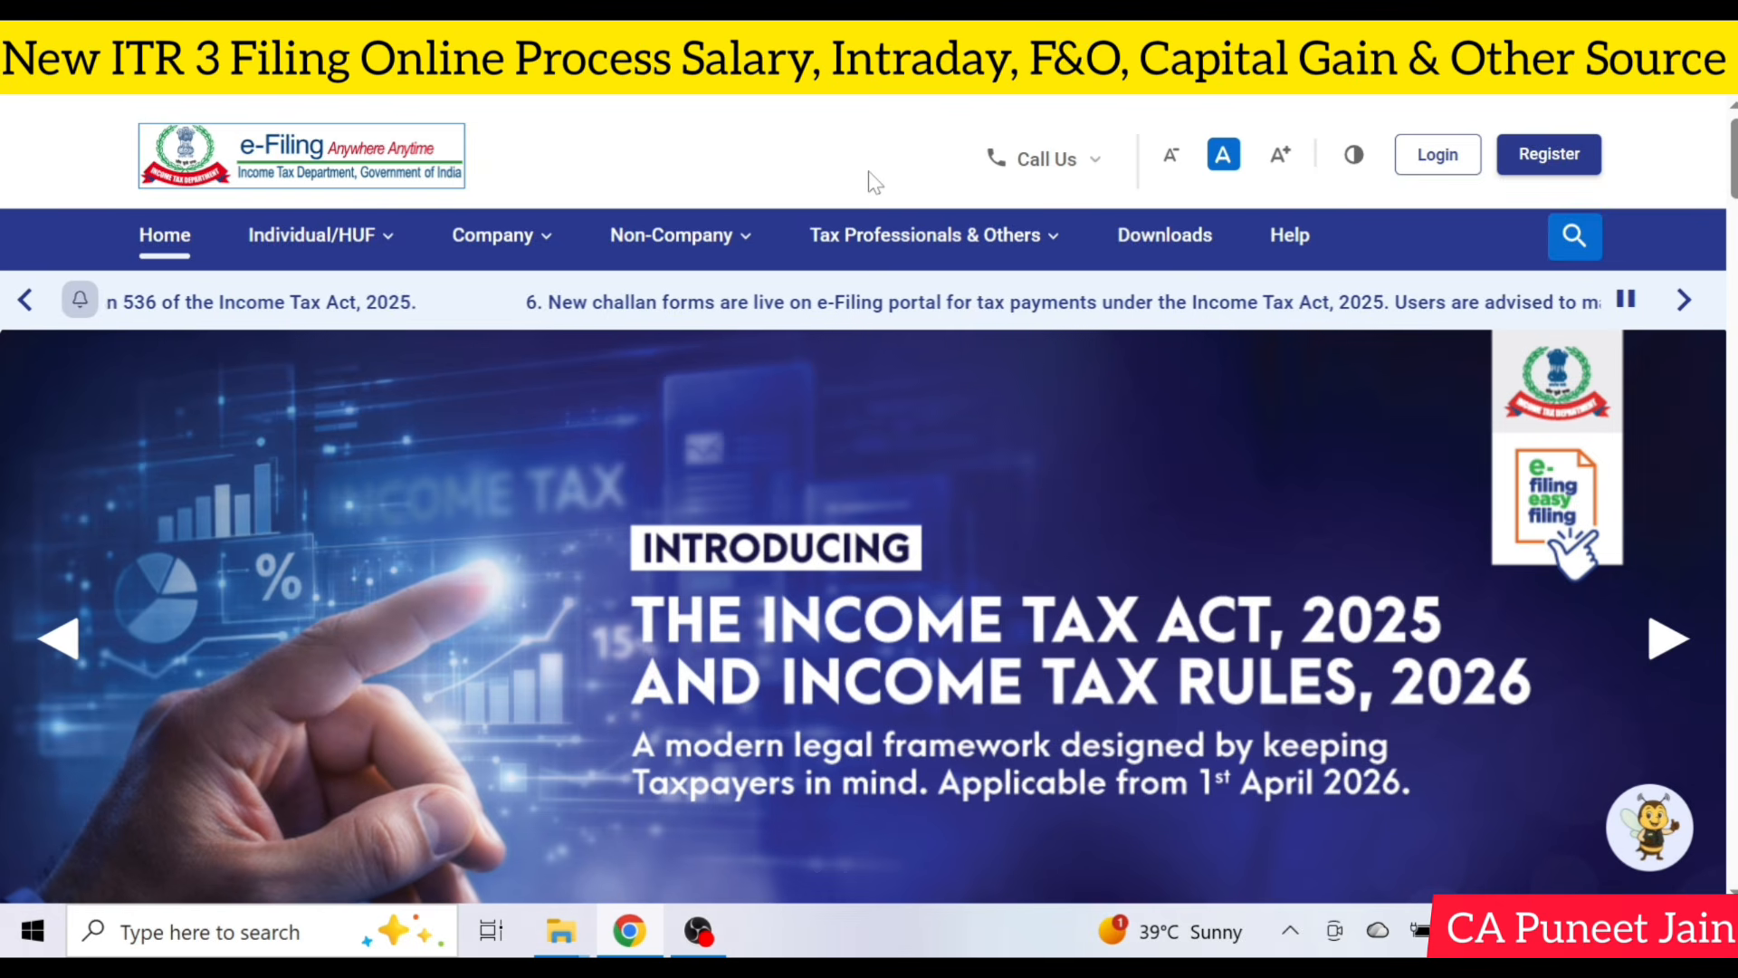
Log in to the income tax e-filing portal with the taxpayer's user ID.
{"action": "left_click", "coordinate": [1451, 155]}
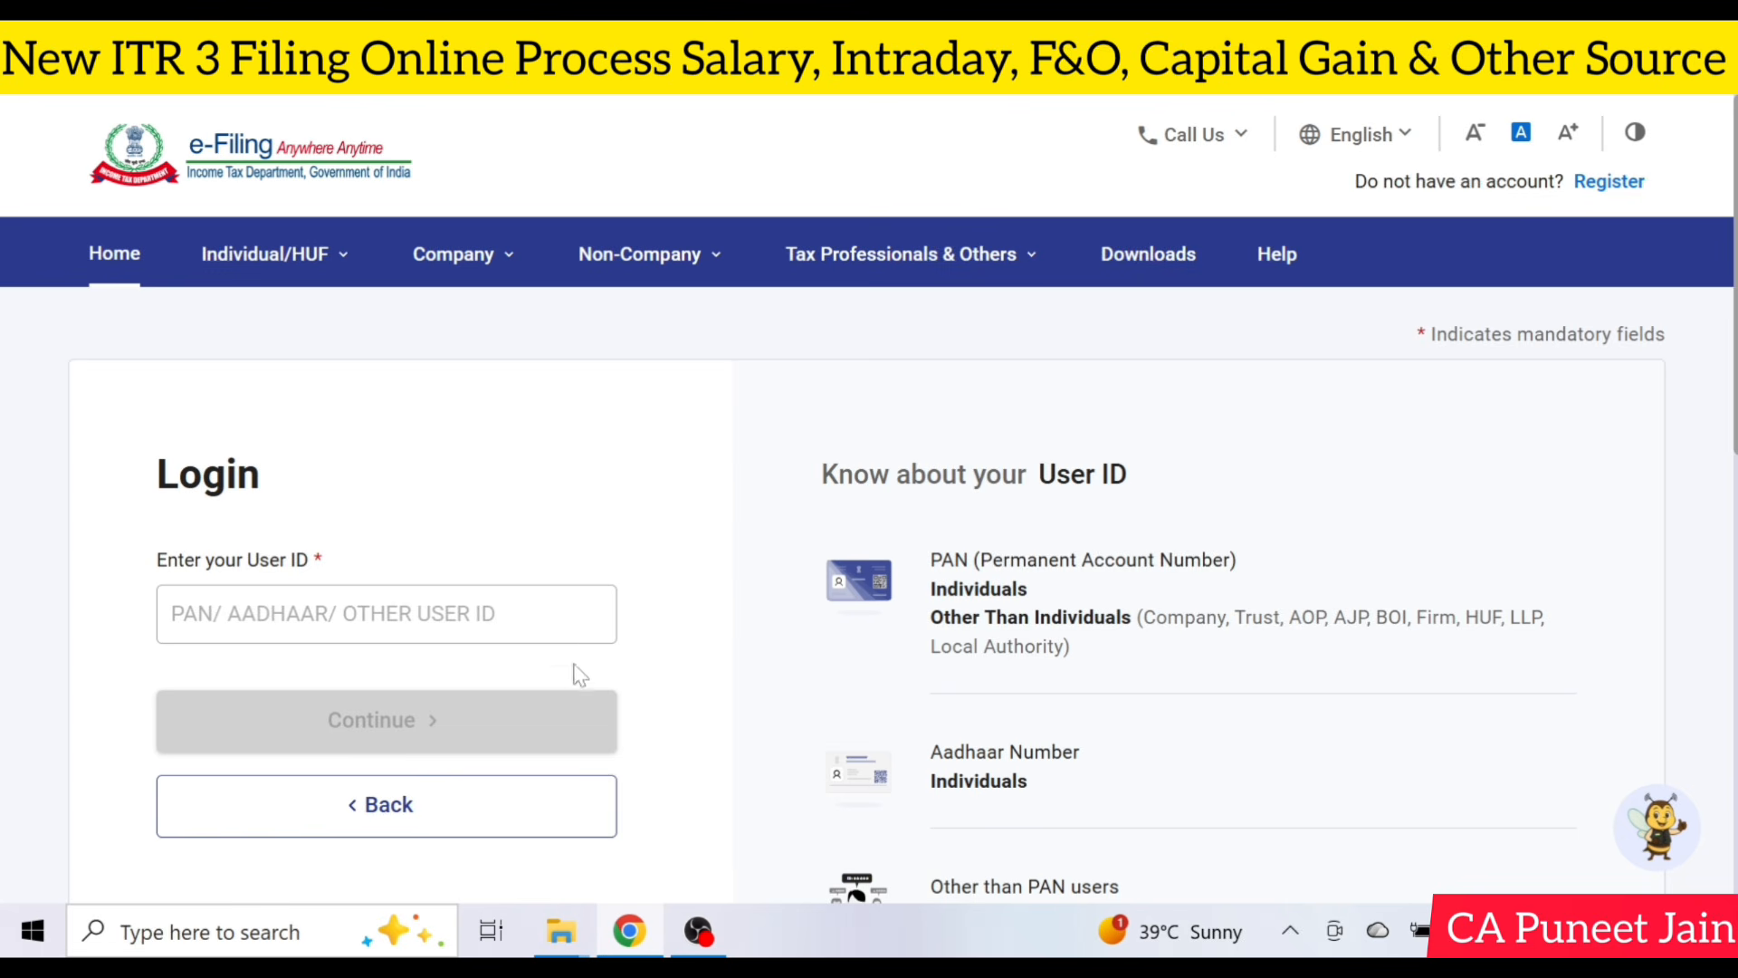
{"action": "left_click", "coordinate": [468, 644]}
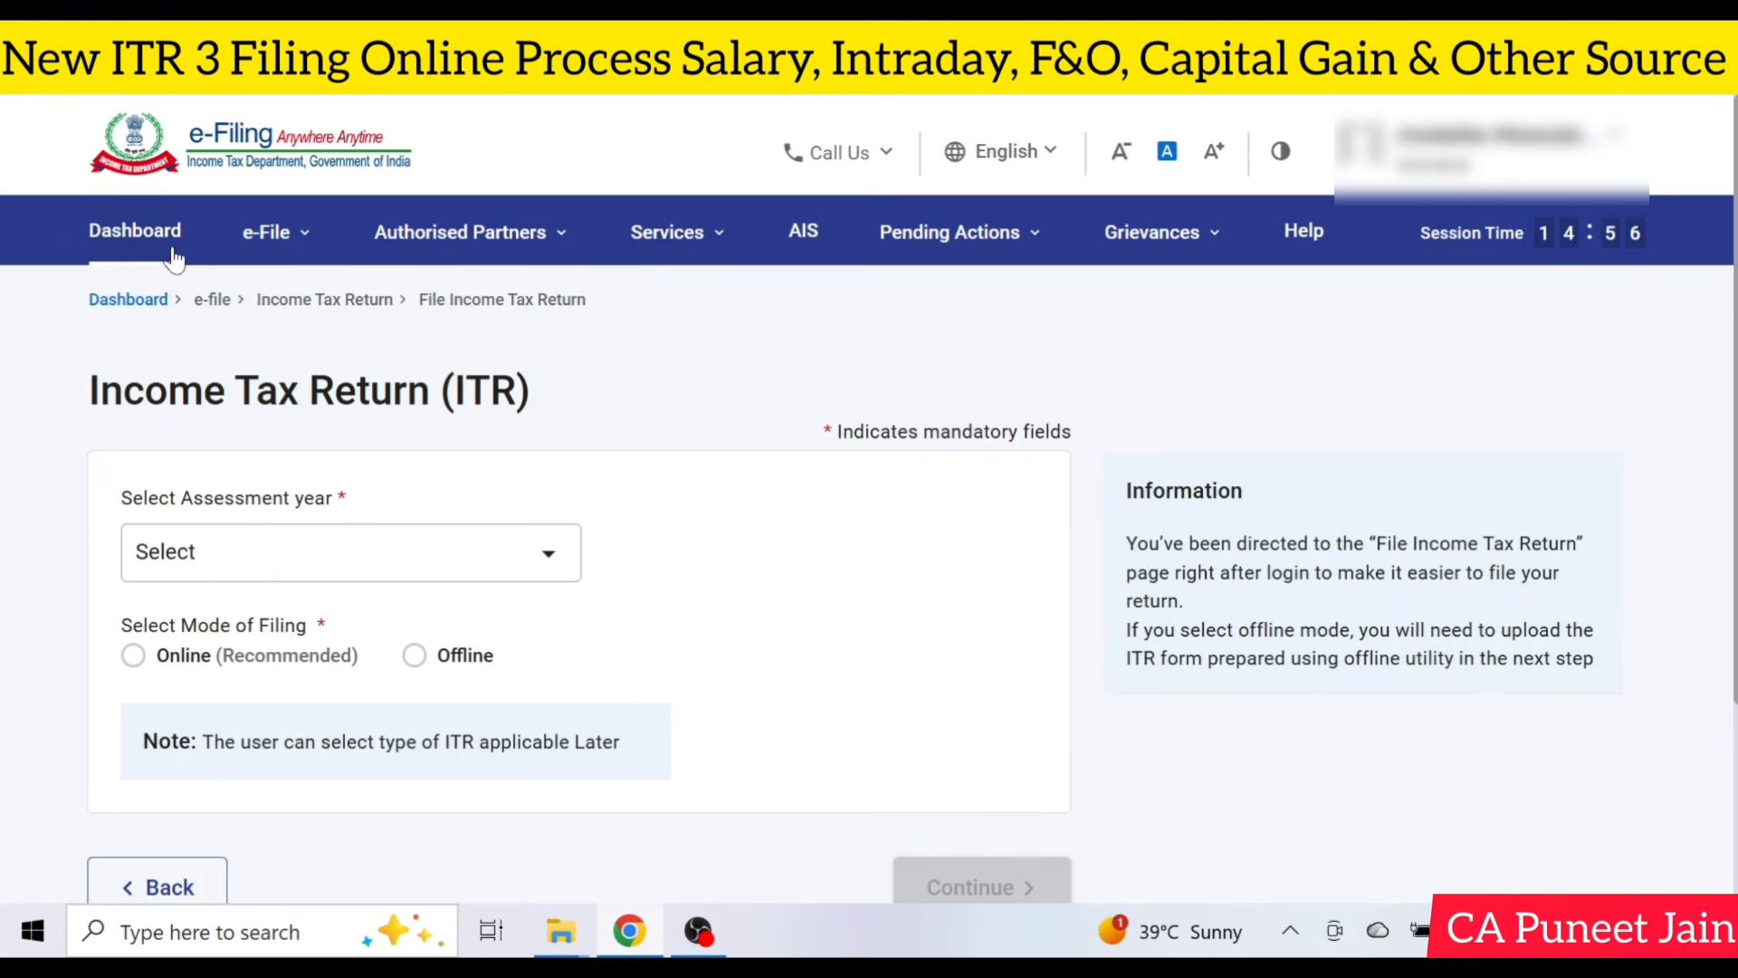
Begin filing an income tax return for assessment year 2026-27 (Current A.Y.) in Online mode.
{"action": "left_click", "coordinate": [258, 238]}
{"action": "mouse_move", "coordinate": [567, 307]}
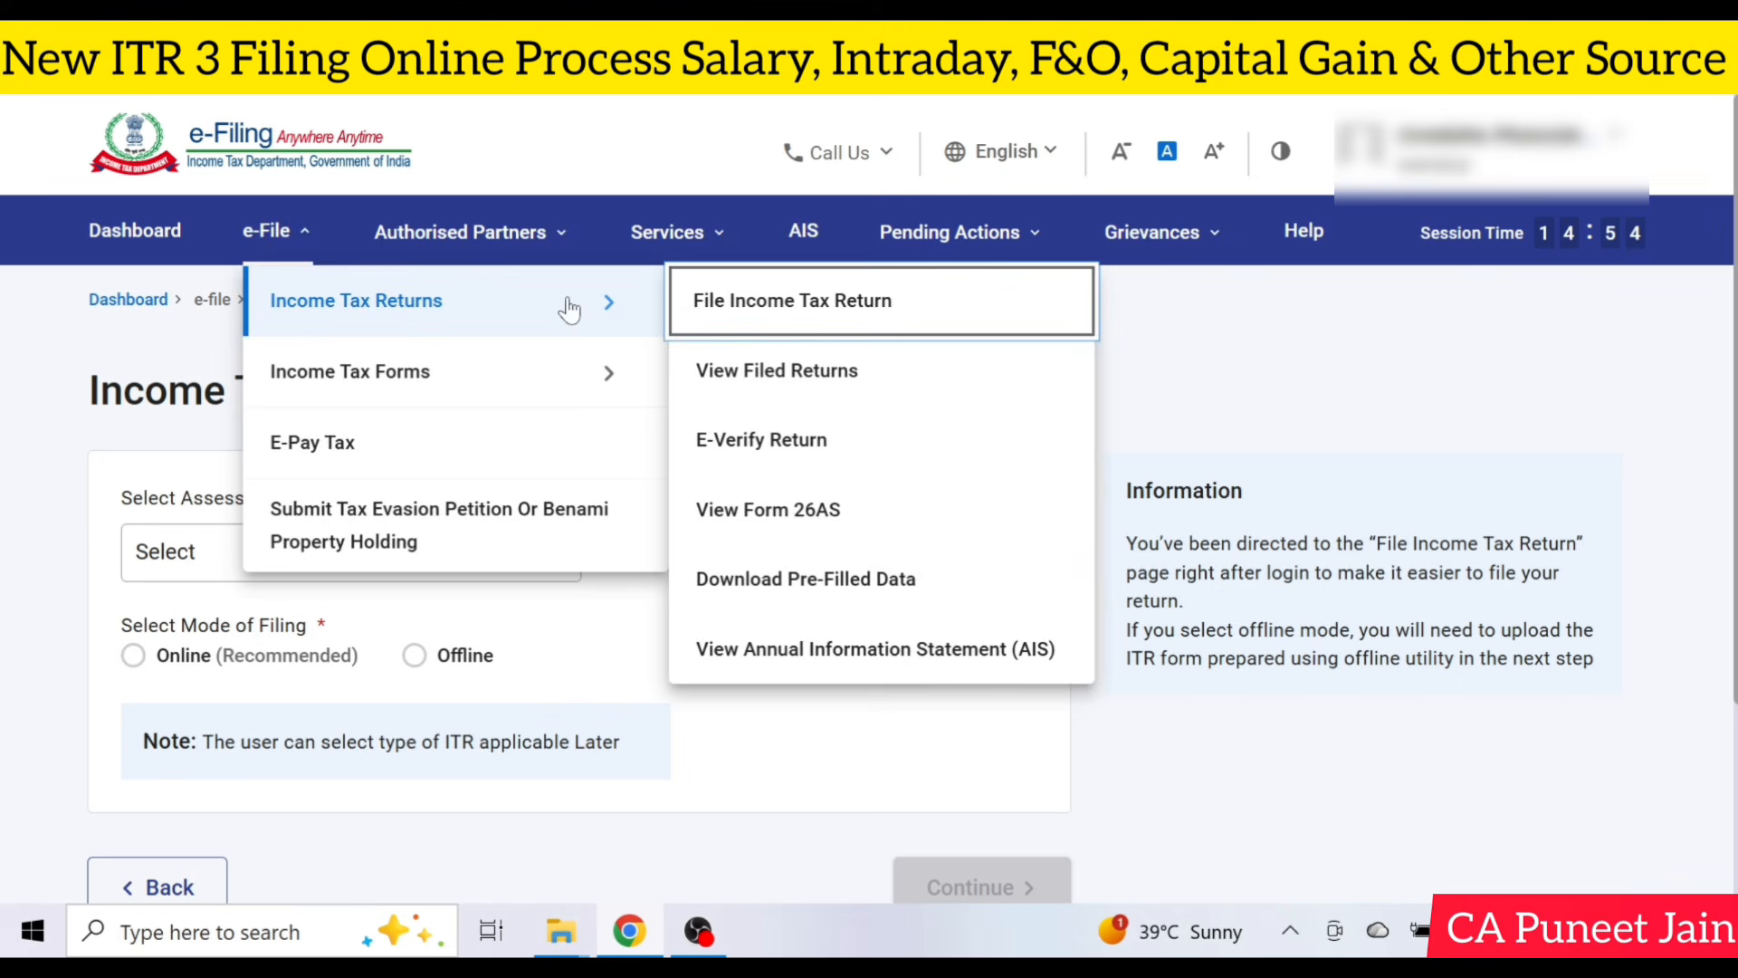
{"action": "left_click", "coordinate": [828, 322]}
{"action": "left_click", "coordinate": [282, 580]}
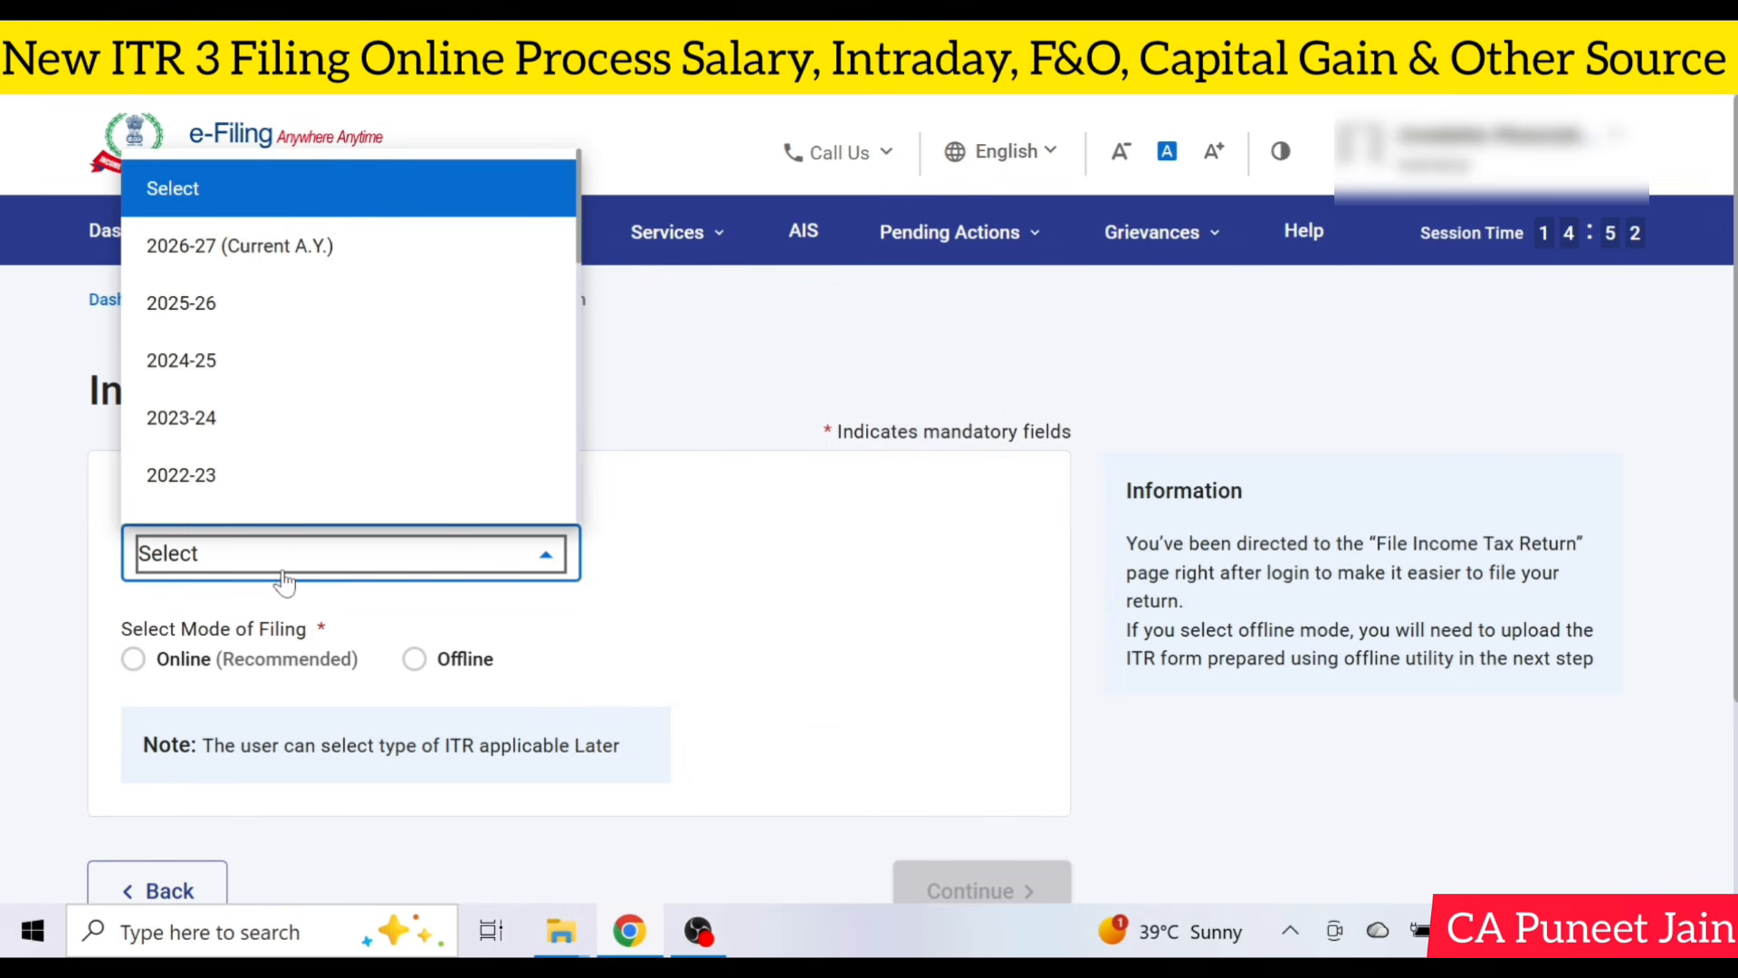
{"action": "left_click", "coordinate": [303, 264]}
{"action": "left_click", "coordinate": [133, 658]}
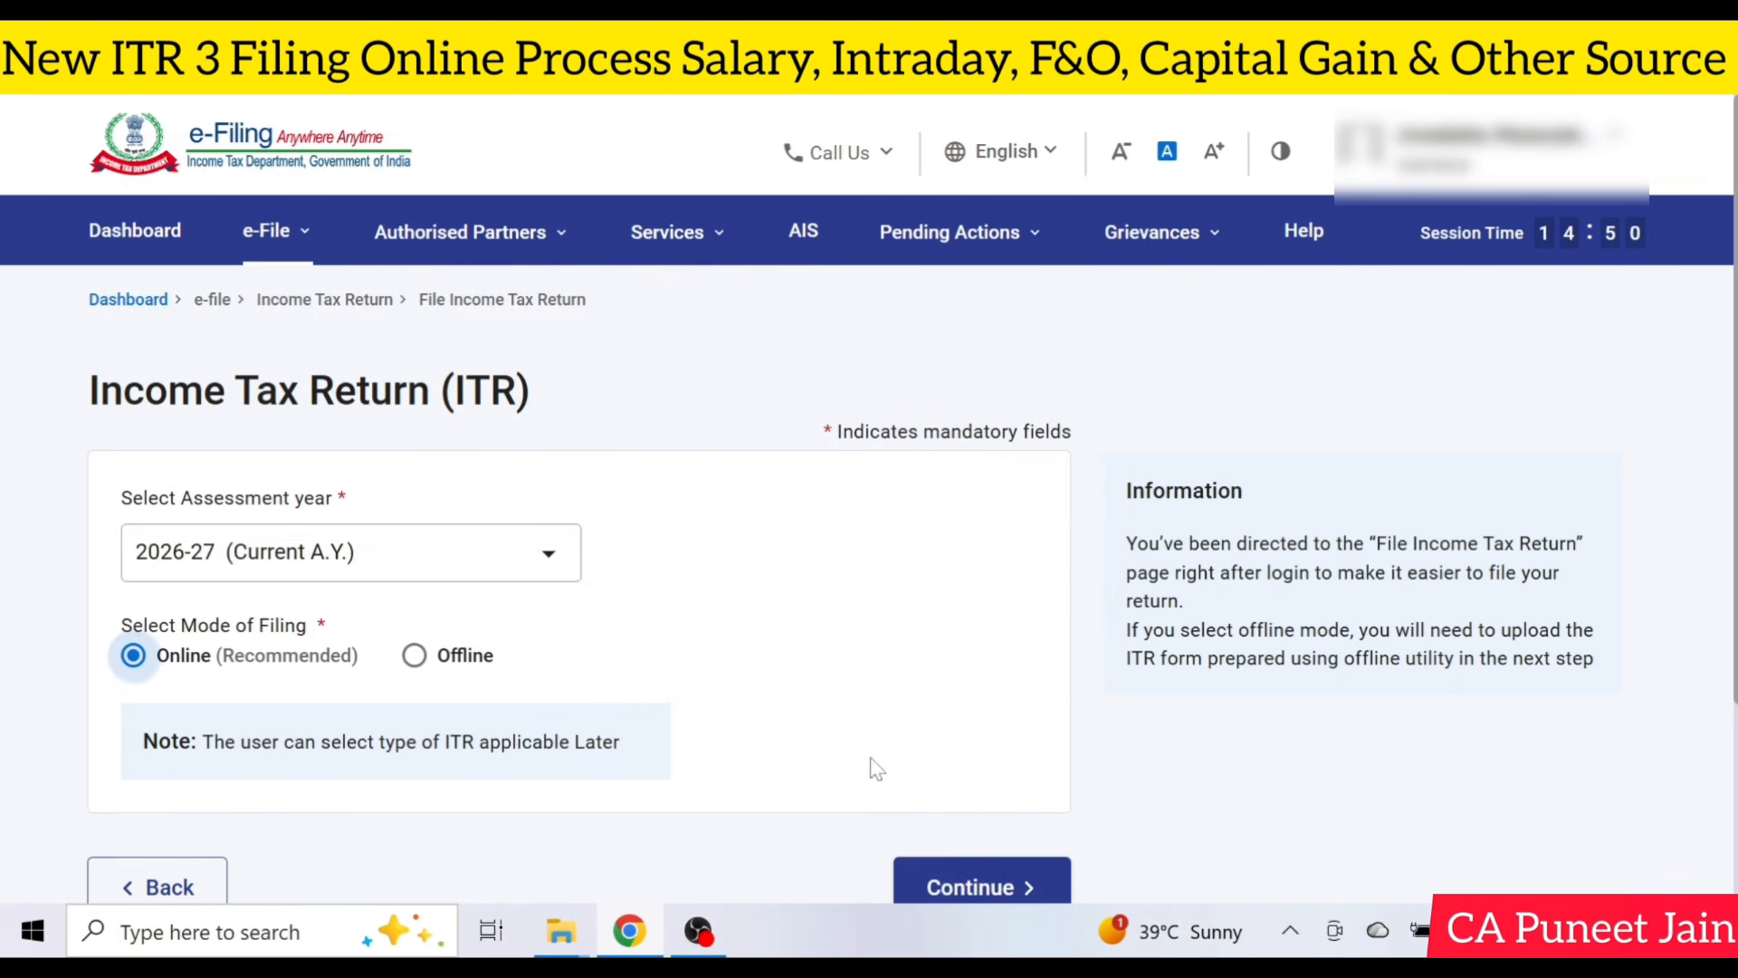
{"action": "left_click", "coordinate": [981, 895]}
Start a new filing for a fresh return and proceed with the pre-selected taxpayer status.
{"action": "scroll", "coordinate": [1272, 718], "scroll_direction": "down", "scroll_amount": 5}
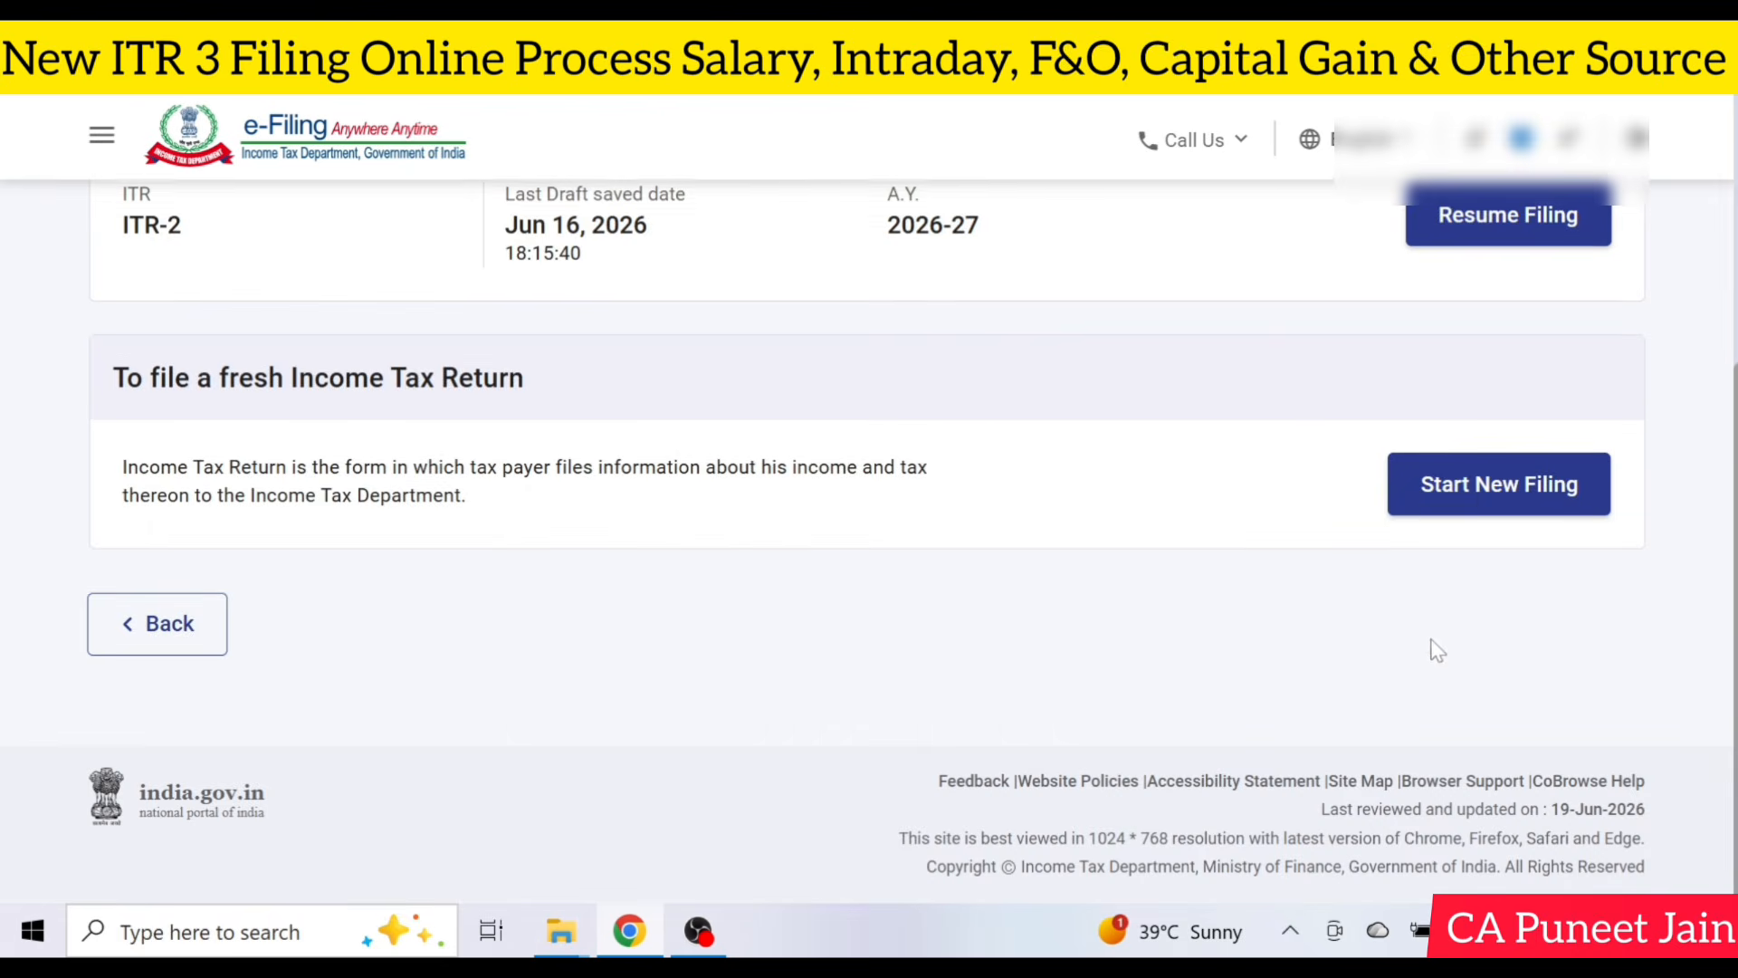
{"action": "left_click", "coordinate": [1489, 489]}
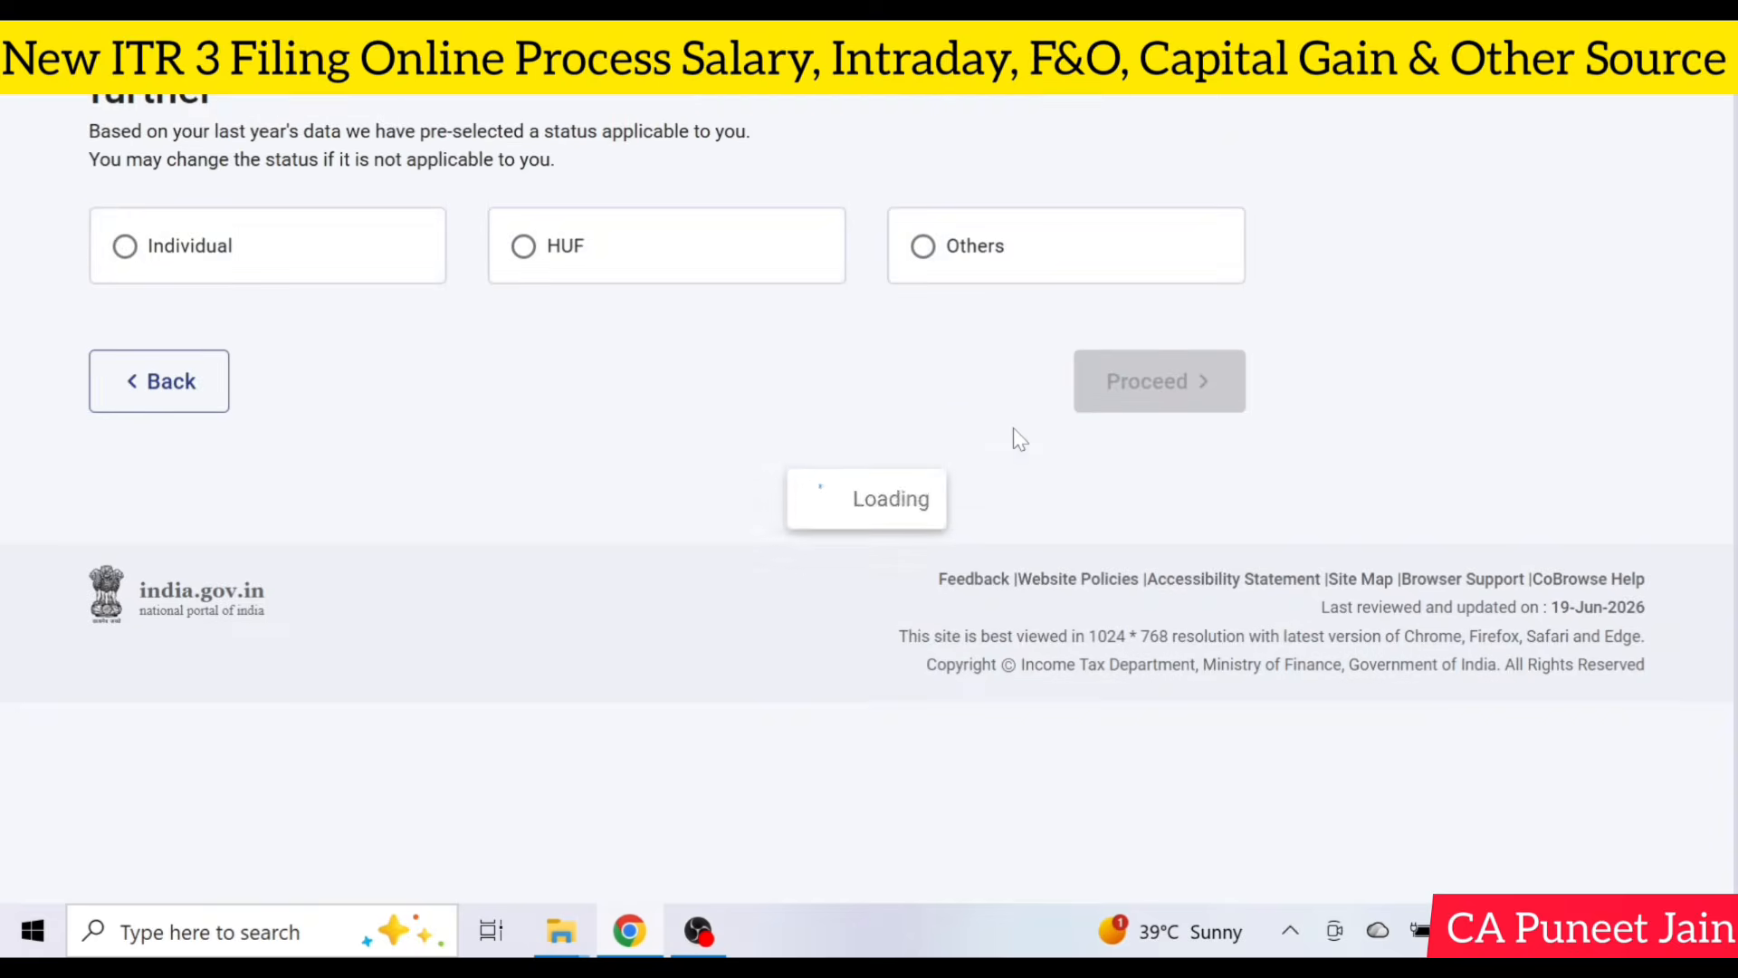
{"action": "left_click", "coordinate": [1160, 583]}
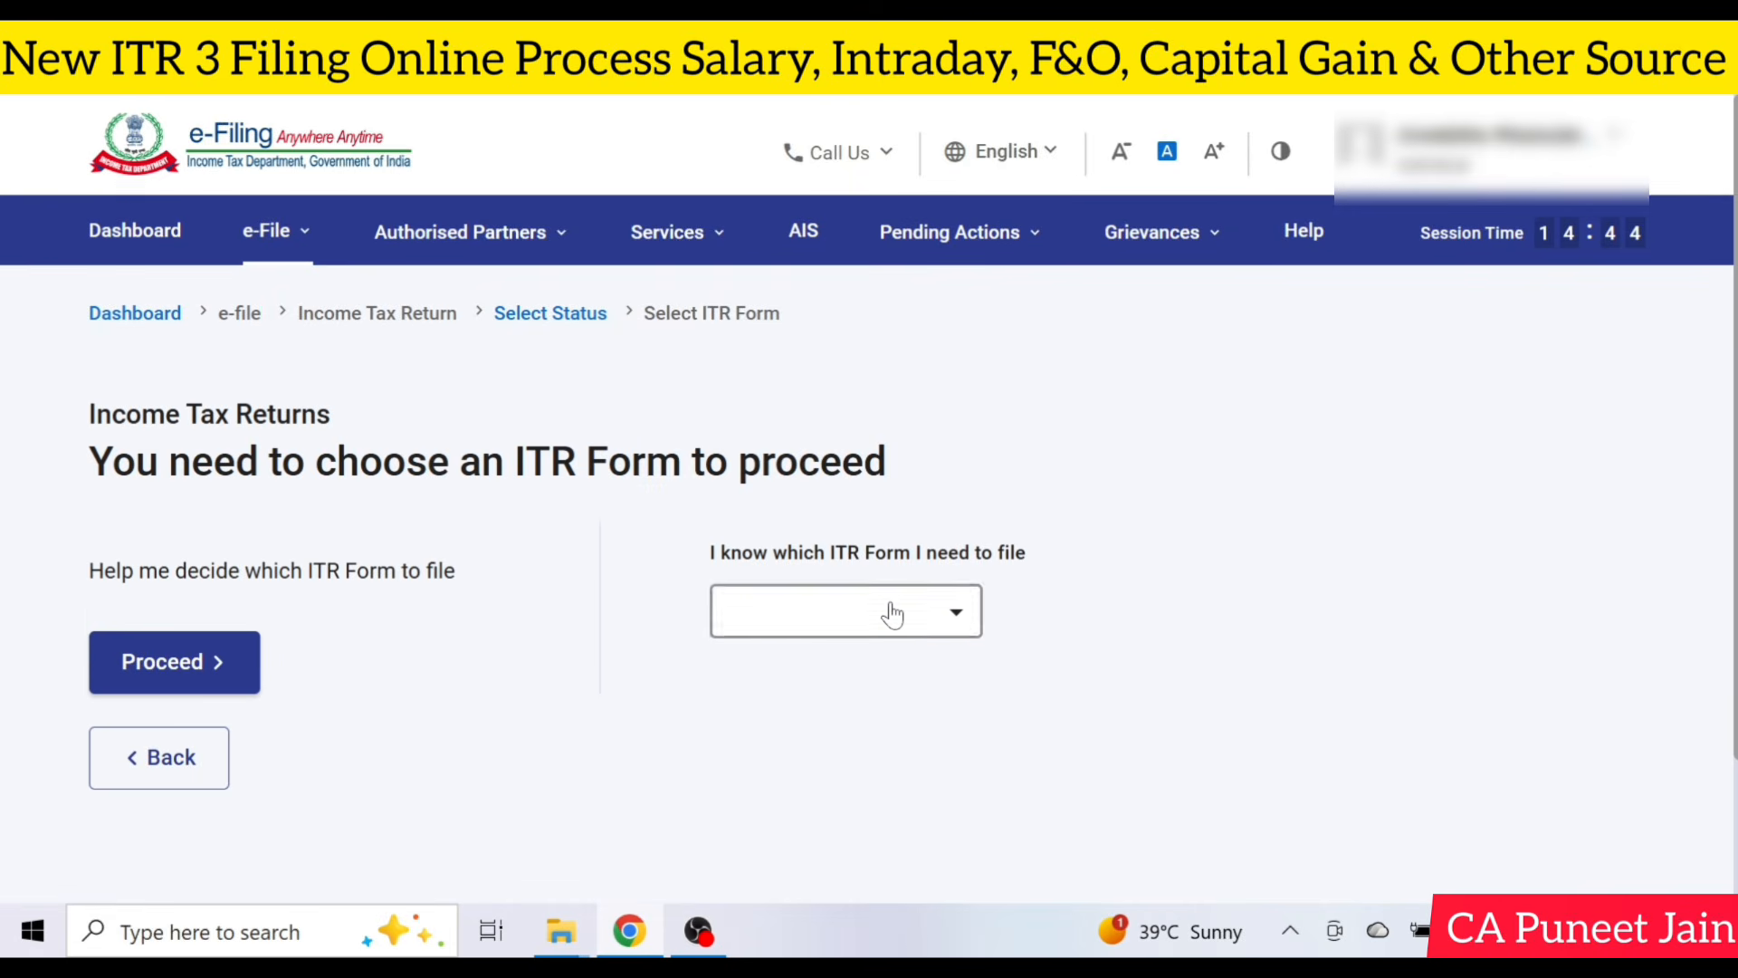
Choose ITR-3 as the return form, proceed with it and dismiss the notice.
{"action": "left_click", "coordinate": [889, 611]}
{"action": "left_click", "coordinate": [857, 499]}
{"action": "scroll", "coordinate": [871, 544], "scroll_direction": "down", "scroll_amount": 2}
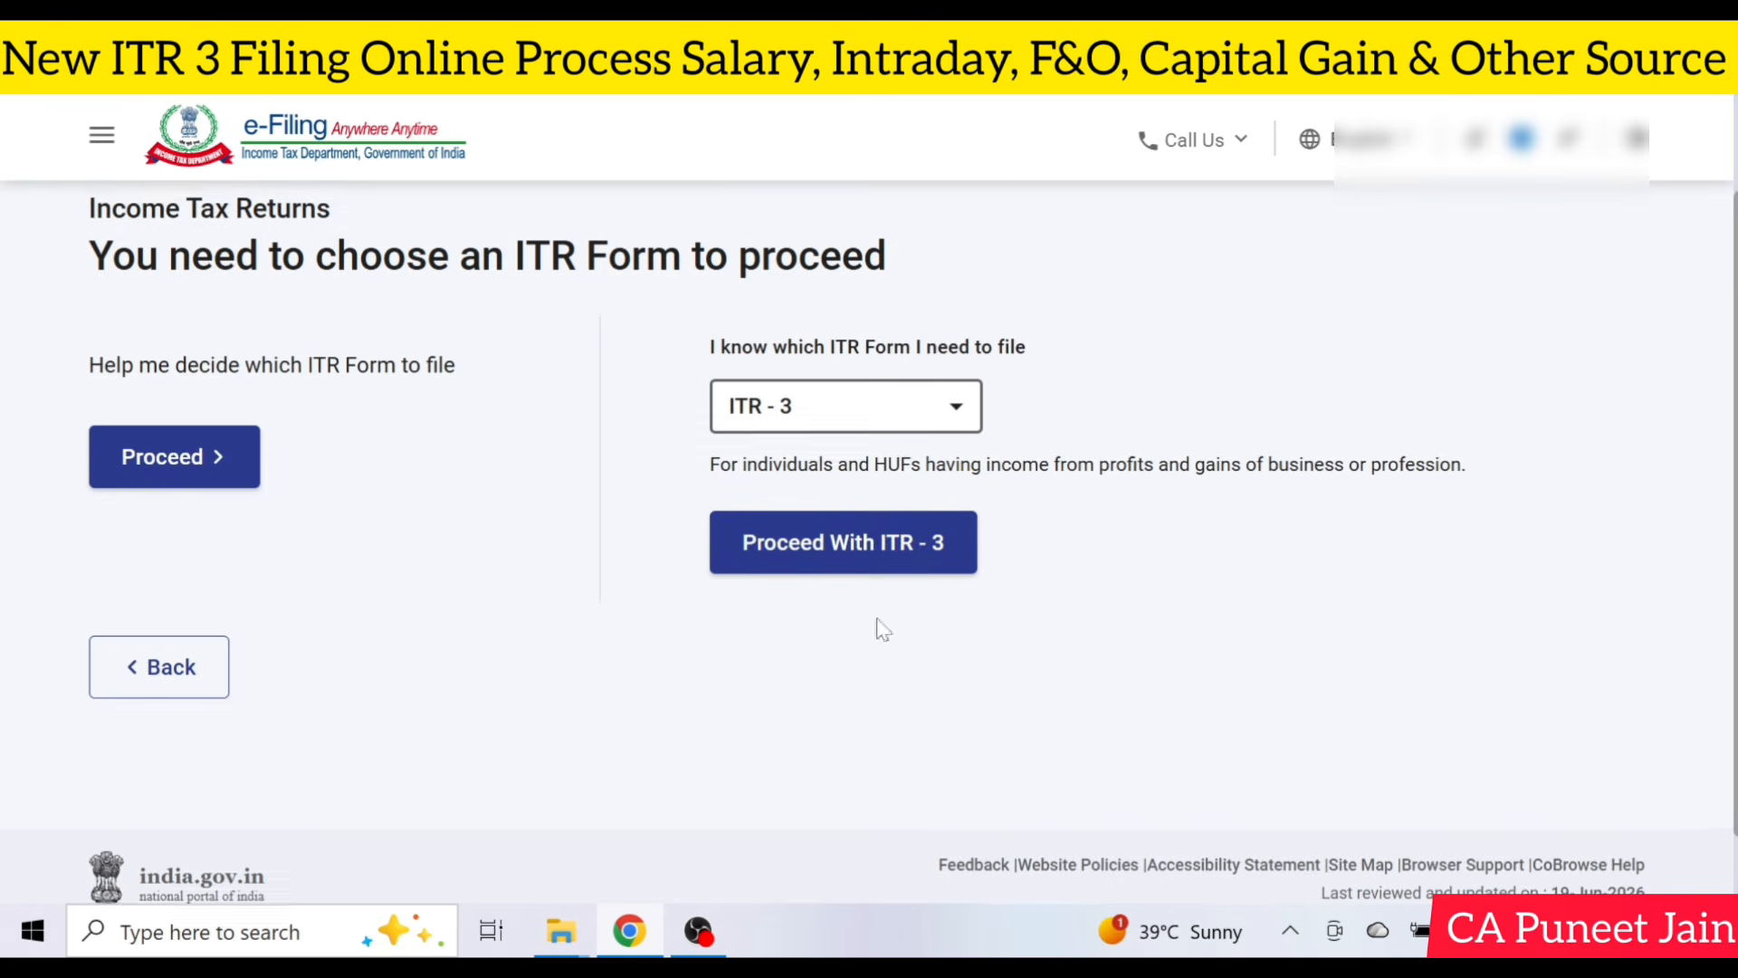
{"action": "left_click", "coordinate": [883, 565]}
{"action": "left_click", "coordinate": [866, 686]}
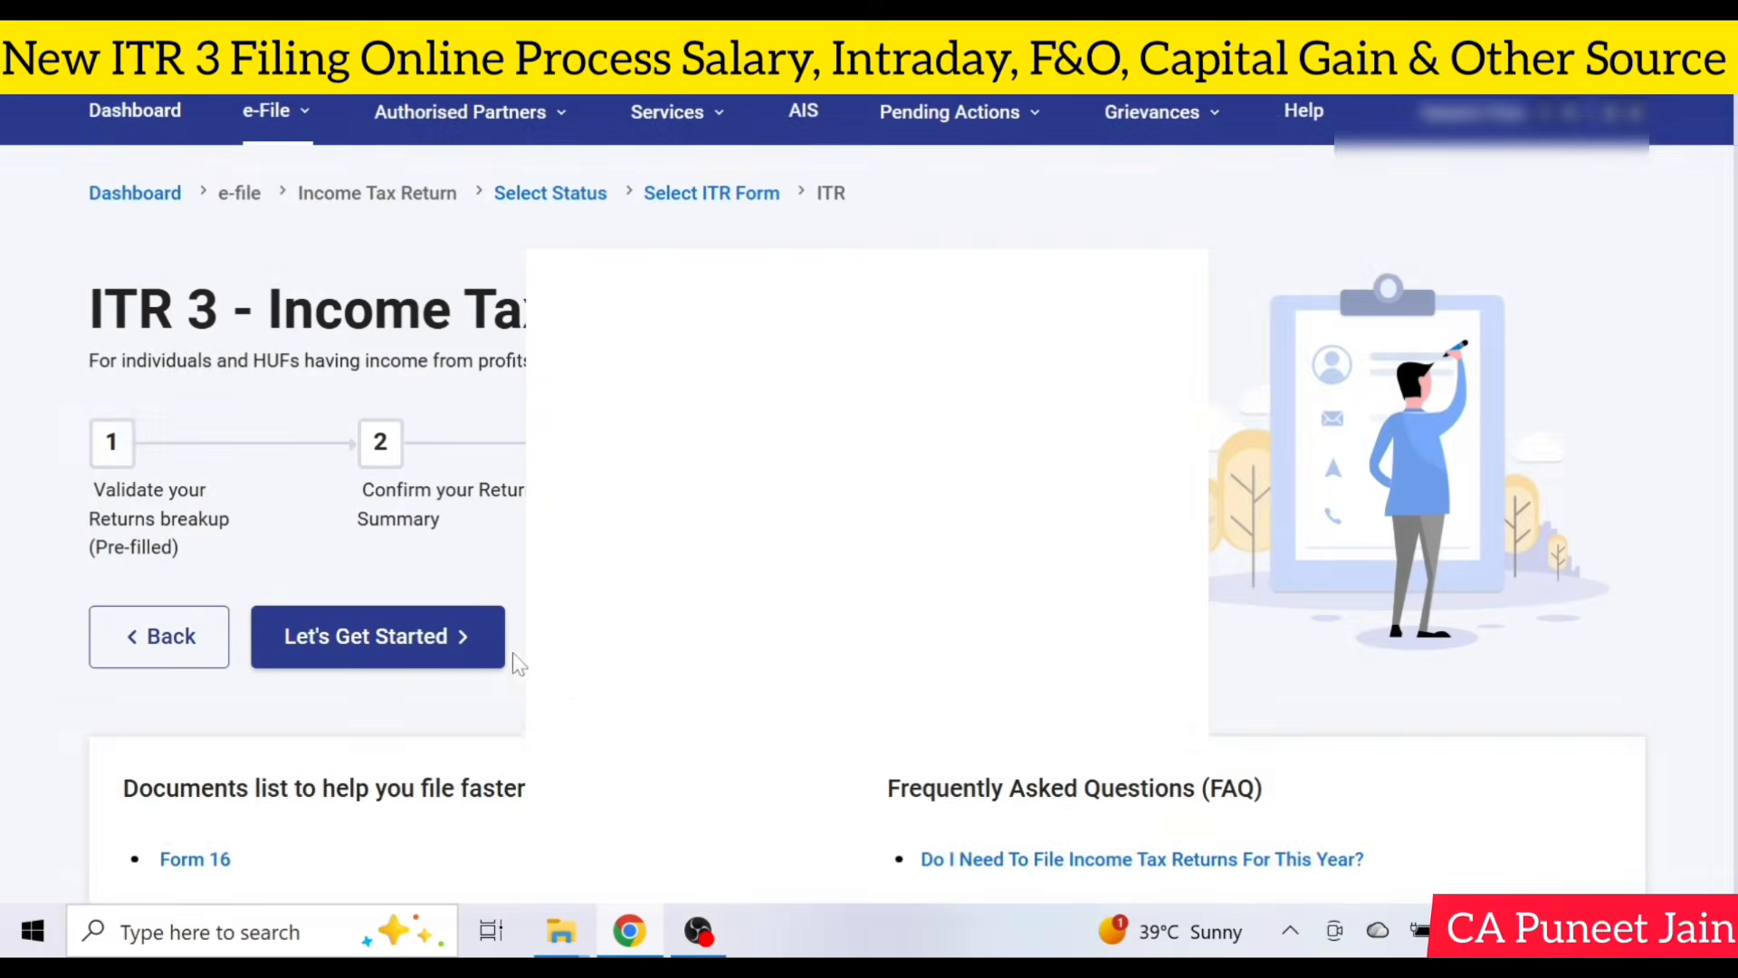
Get started with ITR-3 and give taxable income above the basic exemption limit as the filing reason.
{"action": "scroll", "coordinate": [412, 611], "scroll_direction": "down", "scroll_amount": 2}
{"action": "left_click", "coordinate": [411, 601]}
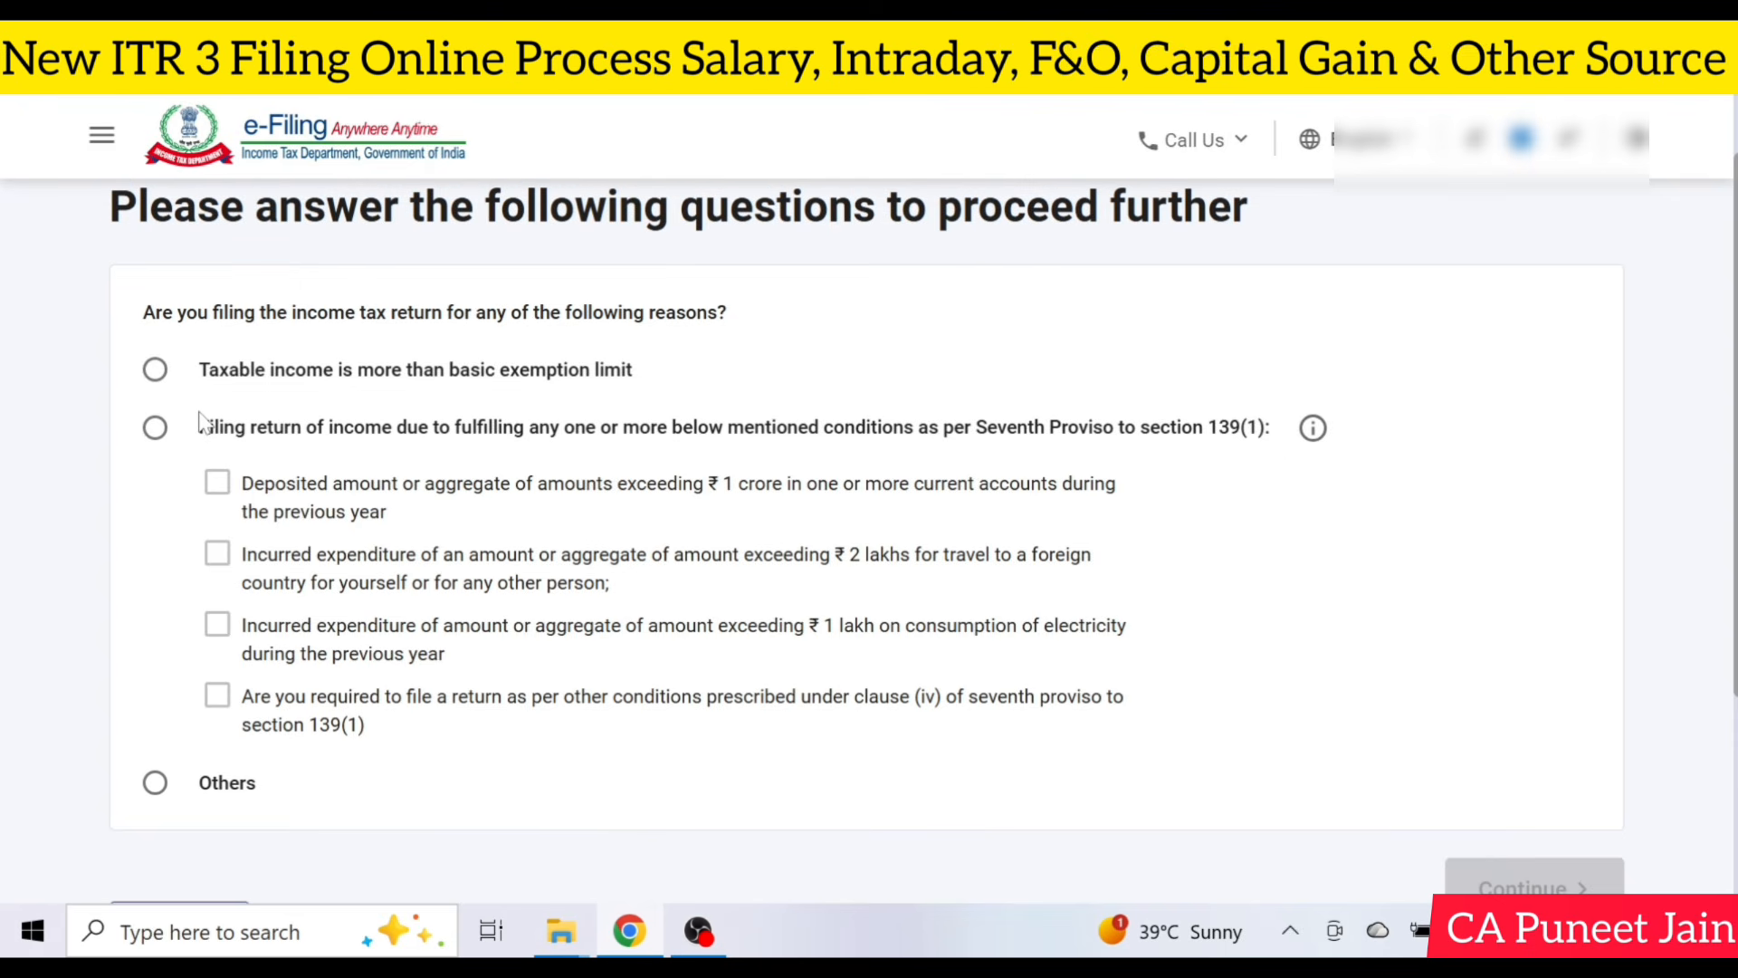
{"action": "left_click", "coordinate": [155, 370]}
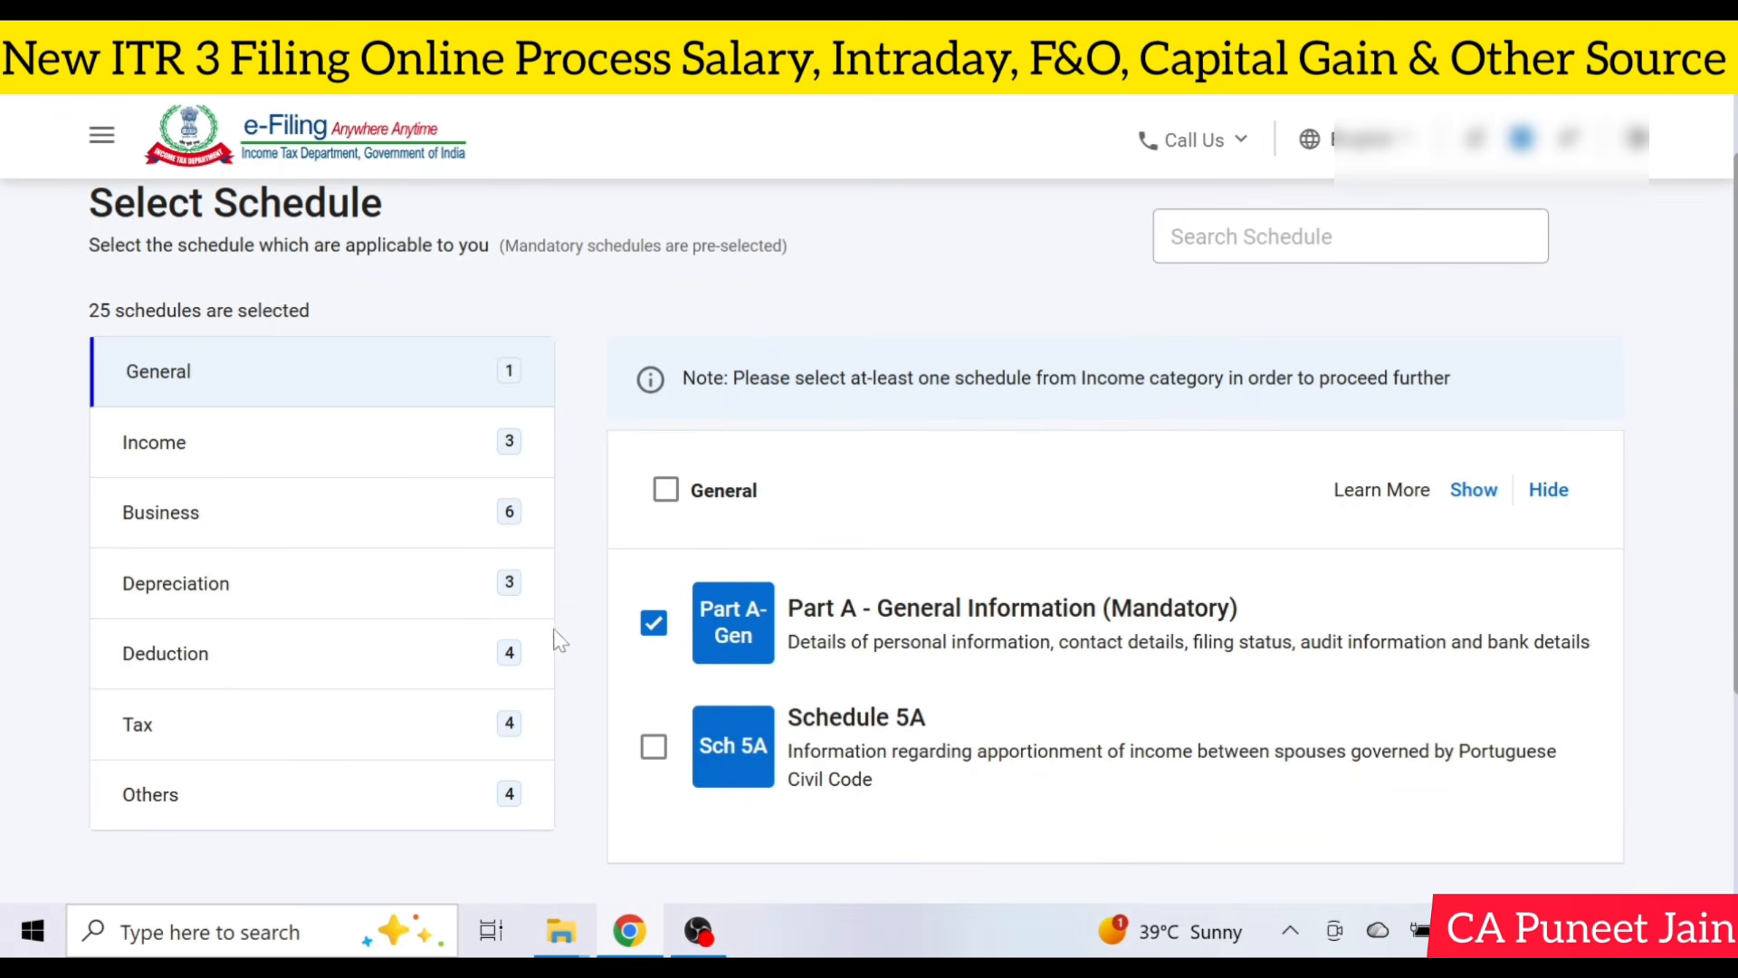
Add Schedule Salary, Schedule CG and Schedule 112A to the Income schedules.
{"action": "left_click", "coordinate": [345, 440]}
{"action": "scroll", "coordinate": [341, 434], "scroll_direction": "down", "scroll_amount": 4}
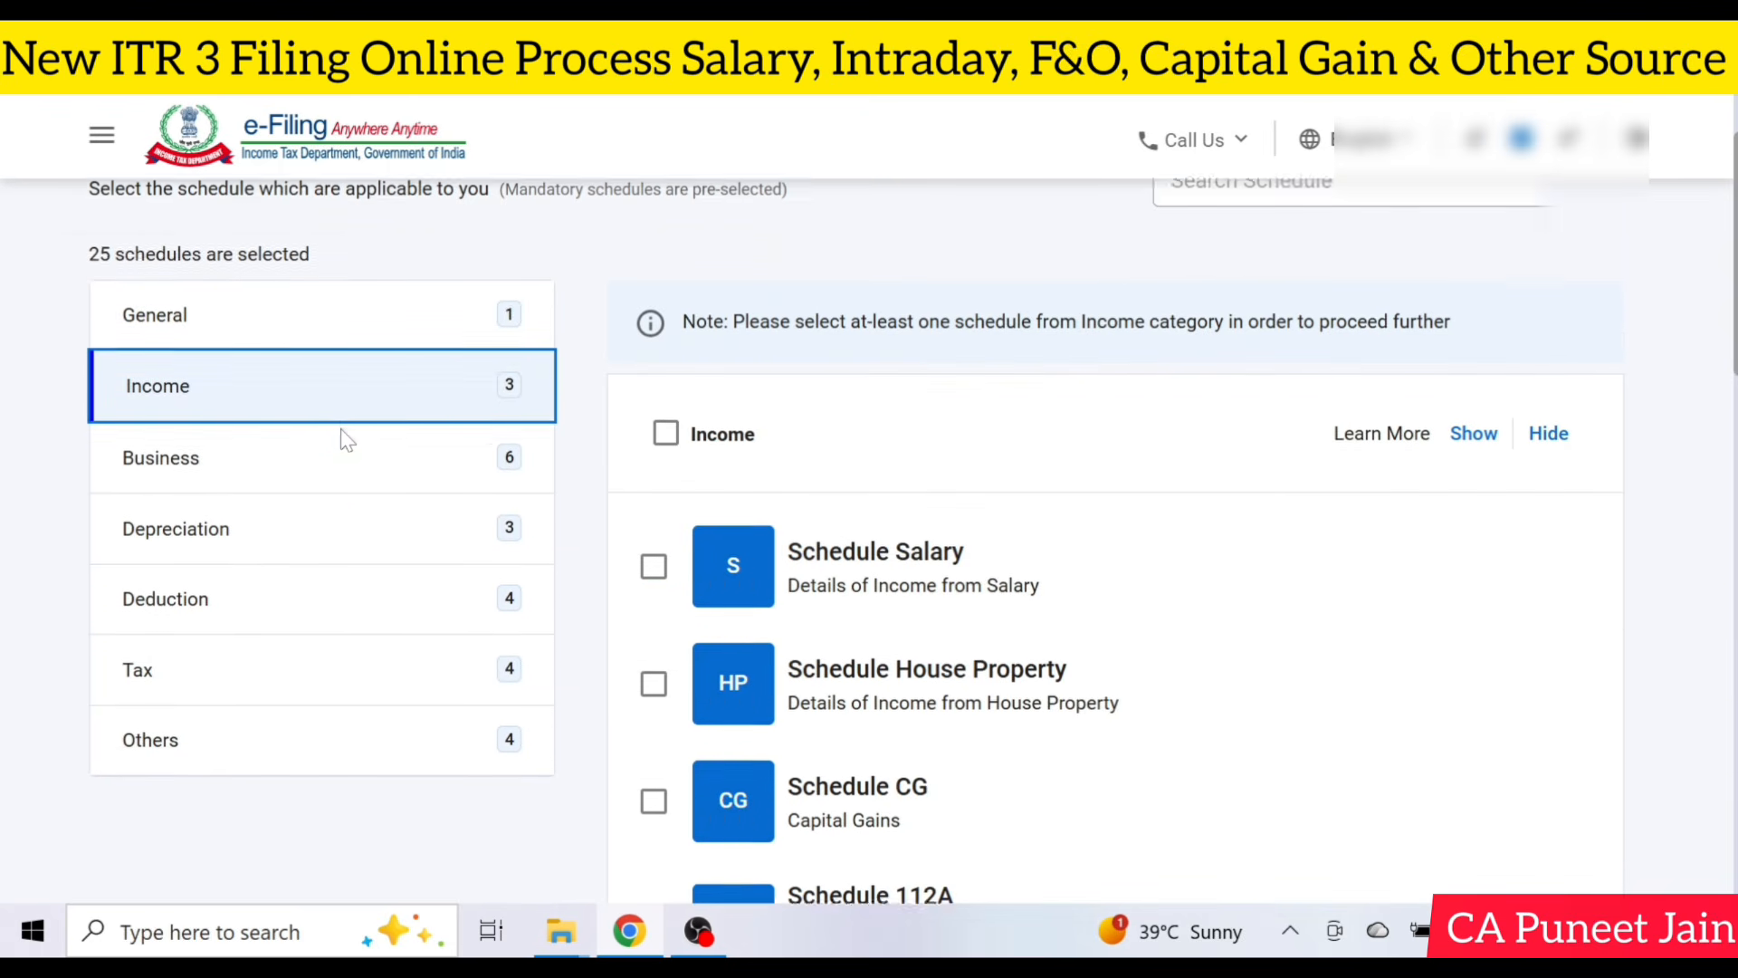
{"action": "scroll", "coordinate": [906, 399], "scroll_direction": "down", "scroll_amount": 1}
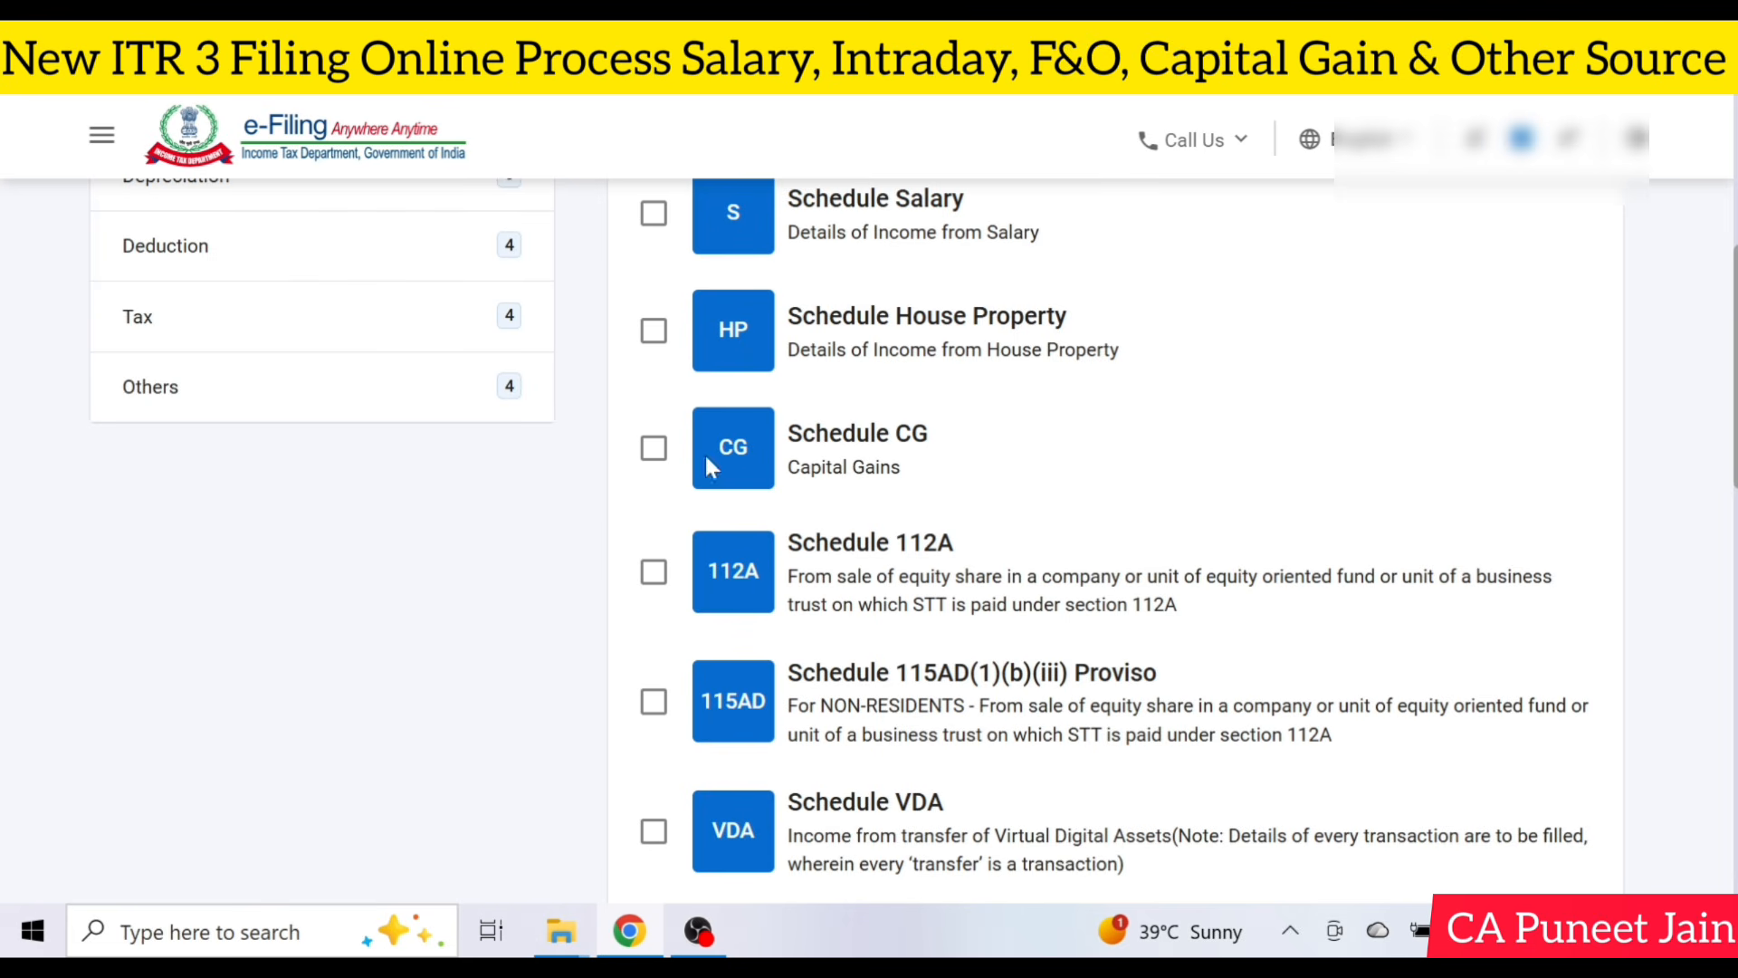
{"action": "scroll", "coordinate": [671, 577], "scroll_direction": "down", "scroll_amount": 3}
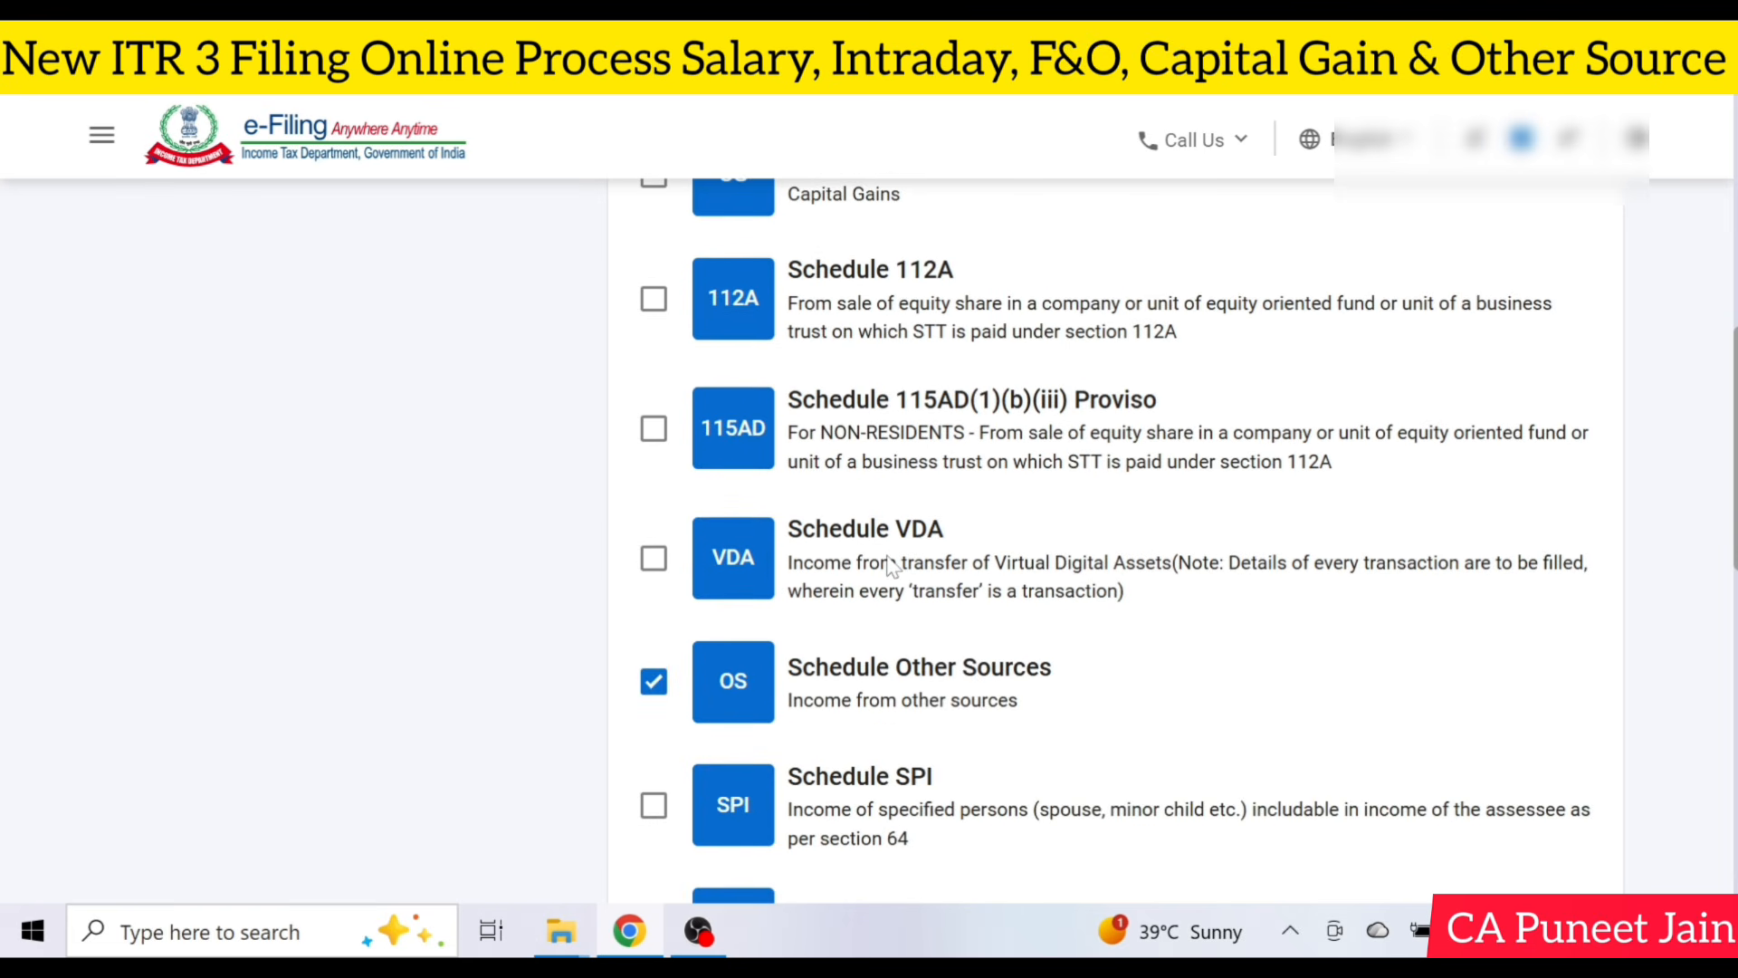
{"action": "scroll", "coordinate": [889, 553], "scroll_direction": "down", "scroll_amount": 3}
{"action": "scroll", "coordinate": [892, 568], "scroll_direction": "up", "scroll_amount": 10}
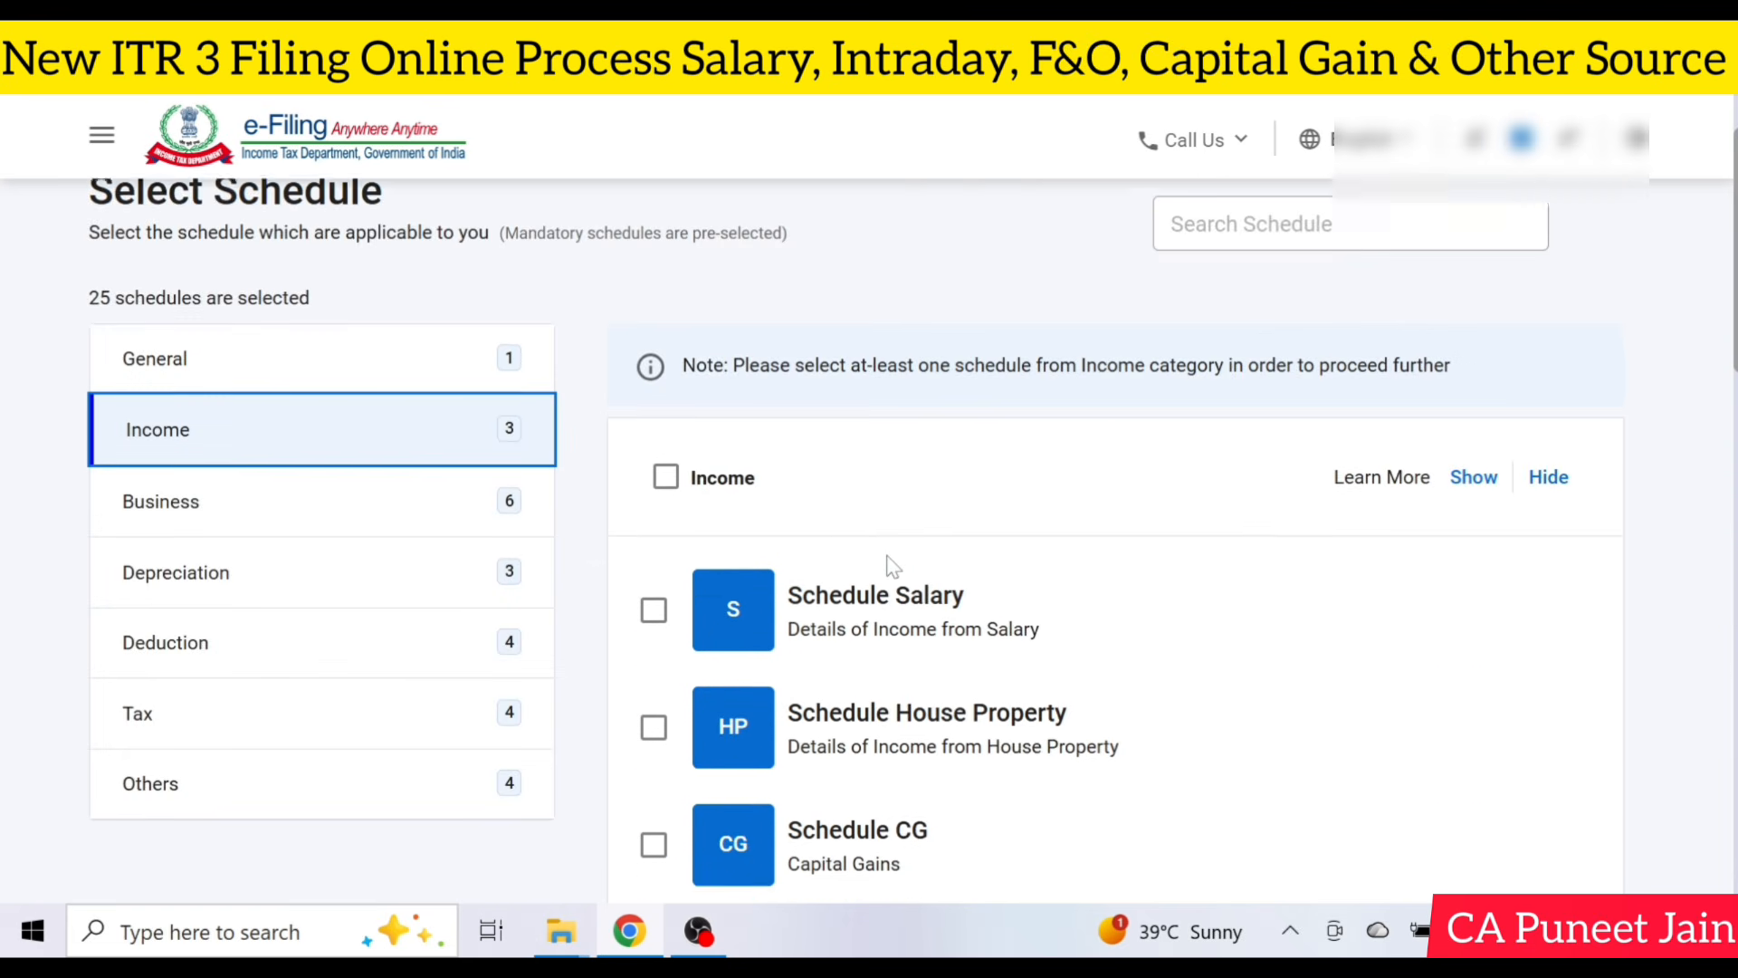
{"action": "scroll", "coordinate": [884, 564], "scroll_direction": "down", "scroll_amount": 1}
{"action": "left_click", "coordinate": [654, 486]}
{"action": "scroll", "coordinate": [685, 604], "scroll_direction": "down", "scroll_amount": 3}
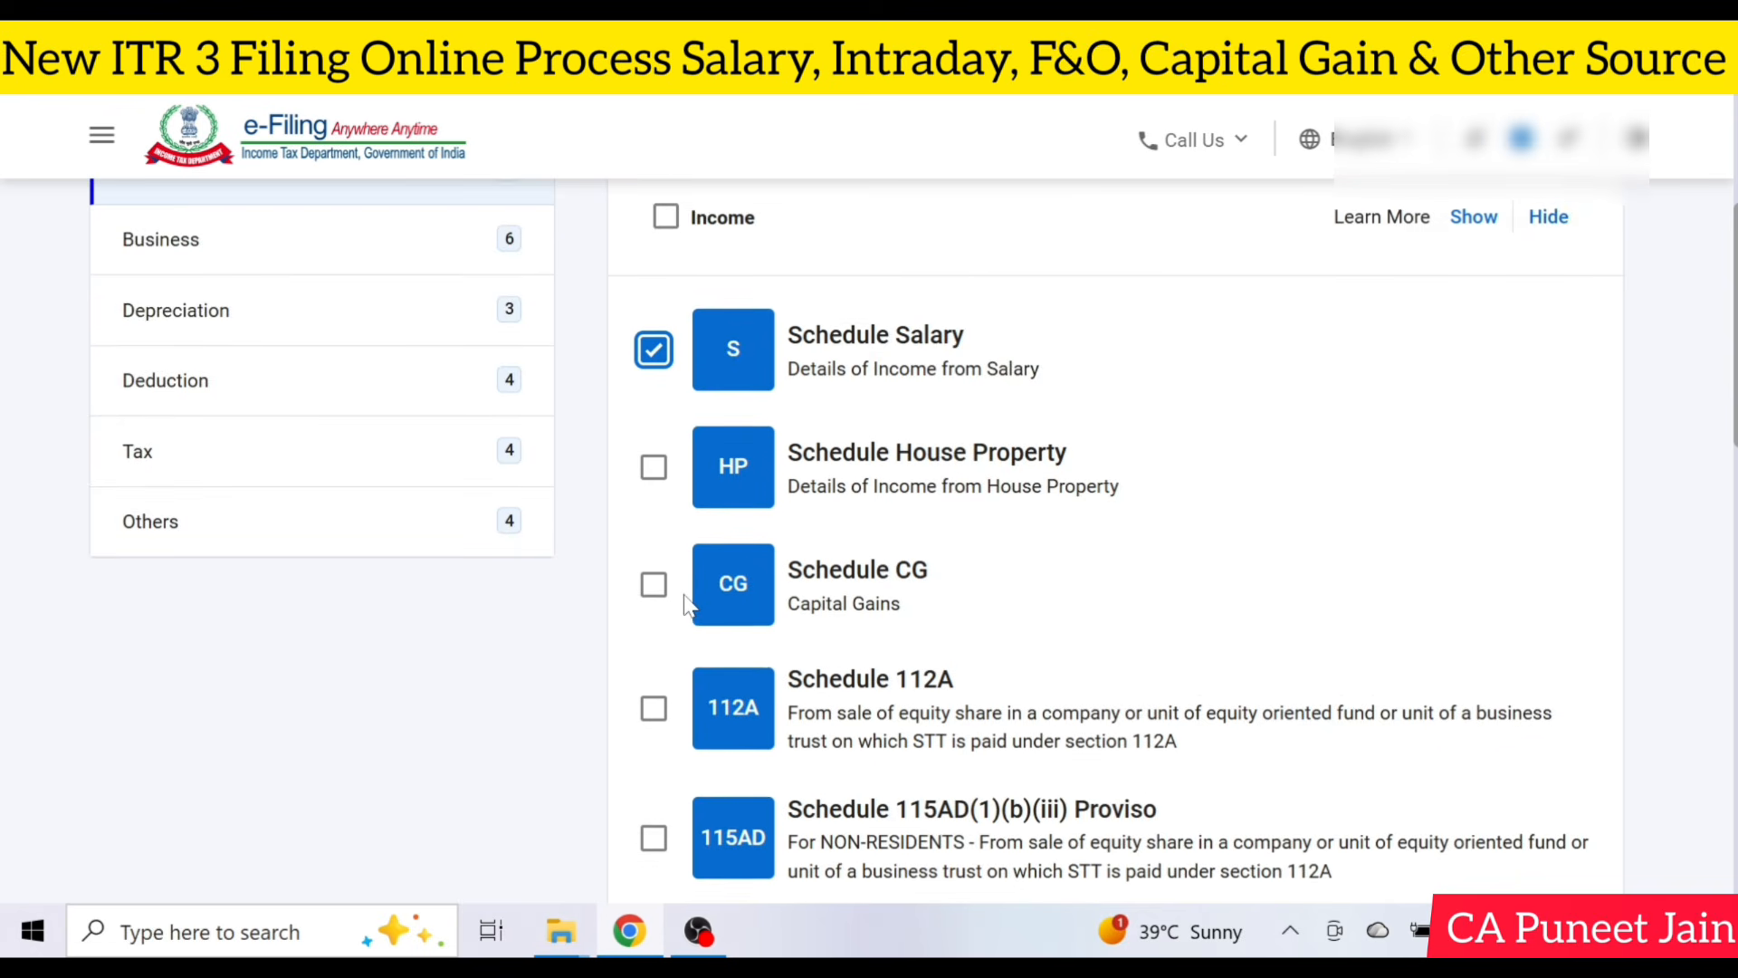
{"action": "left_click", "coordinate": [654, 447]}
{"action": "left_click", "coordinate": [655, 587]}
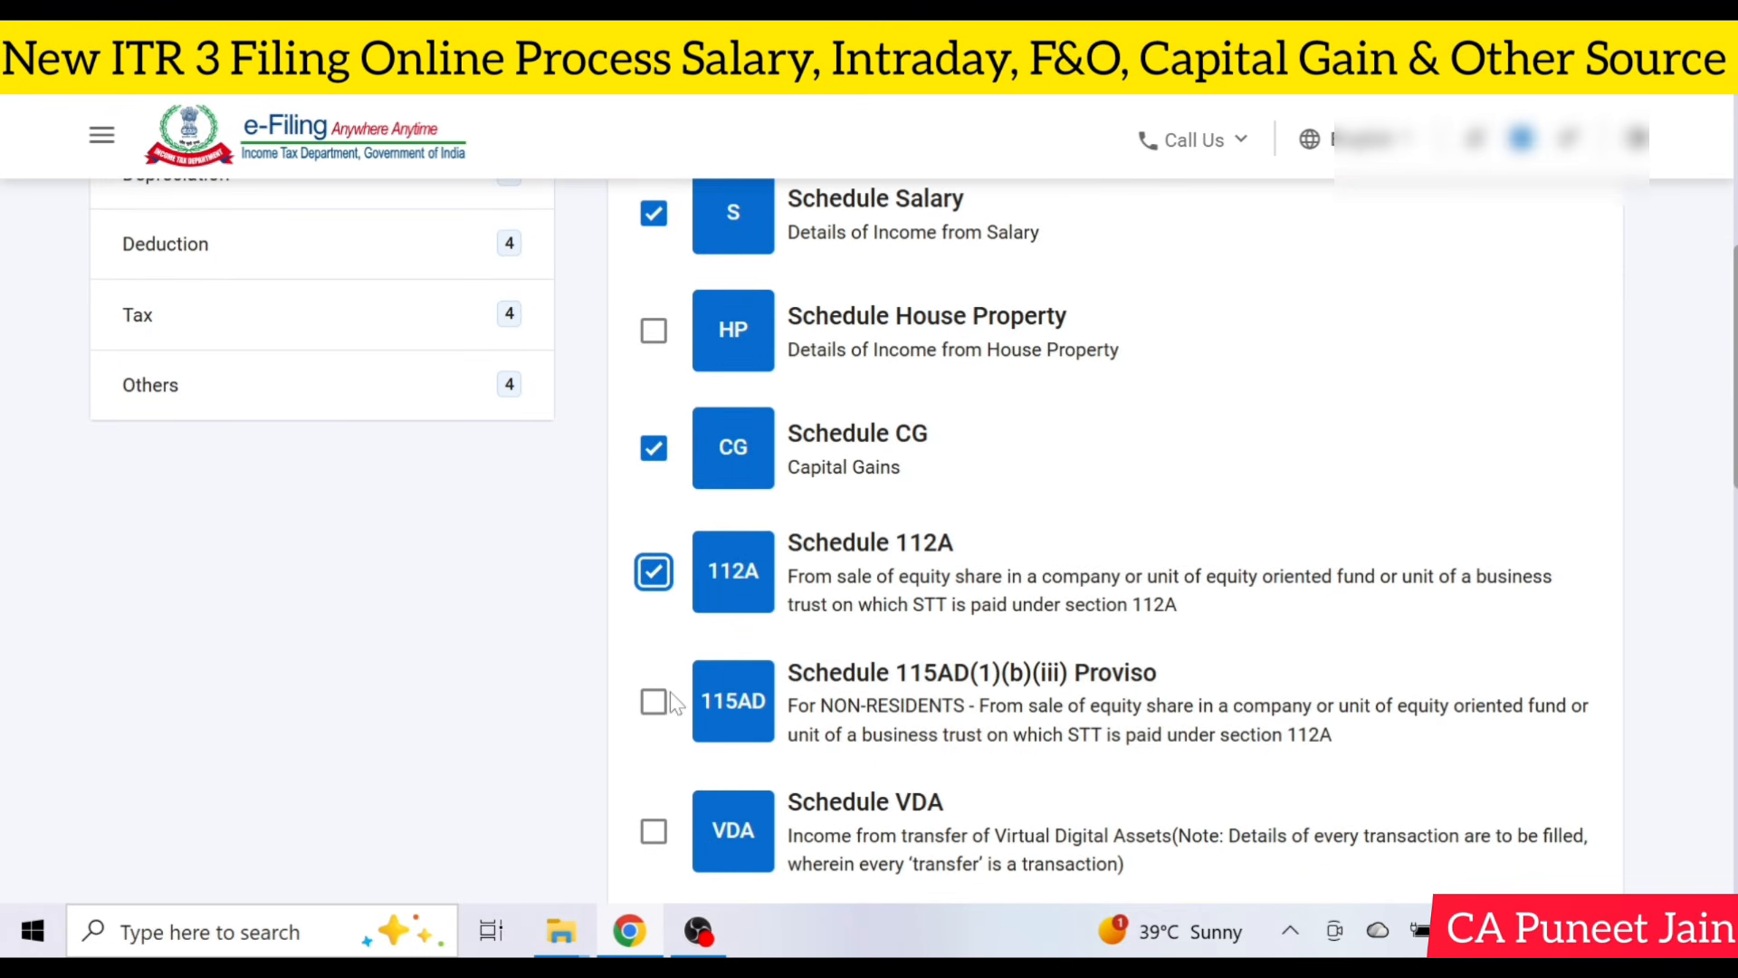
{"action": "scroll", "coordinate": [670, 708], "scroll_direction": "down", "scroll_amount": 9}
{"action": "scroll", "coordinate": [675, 705], "scroll_direction": "down", "scroll_amount": 3}
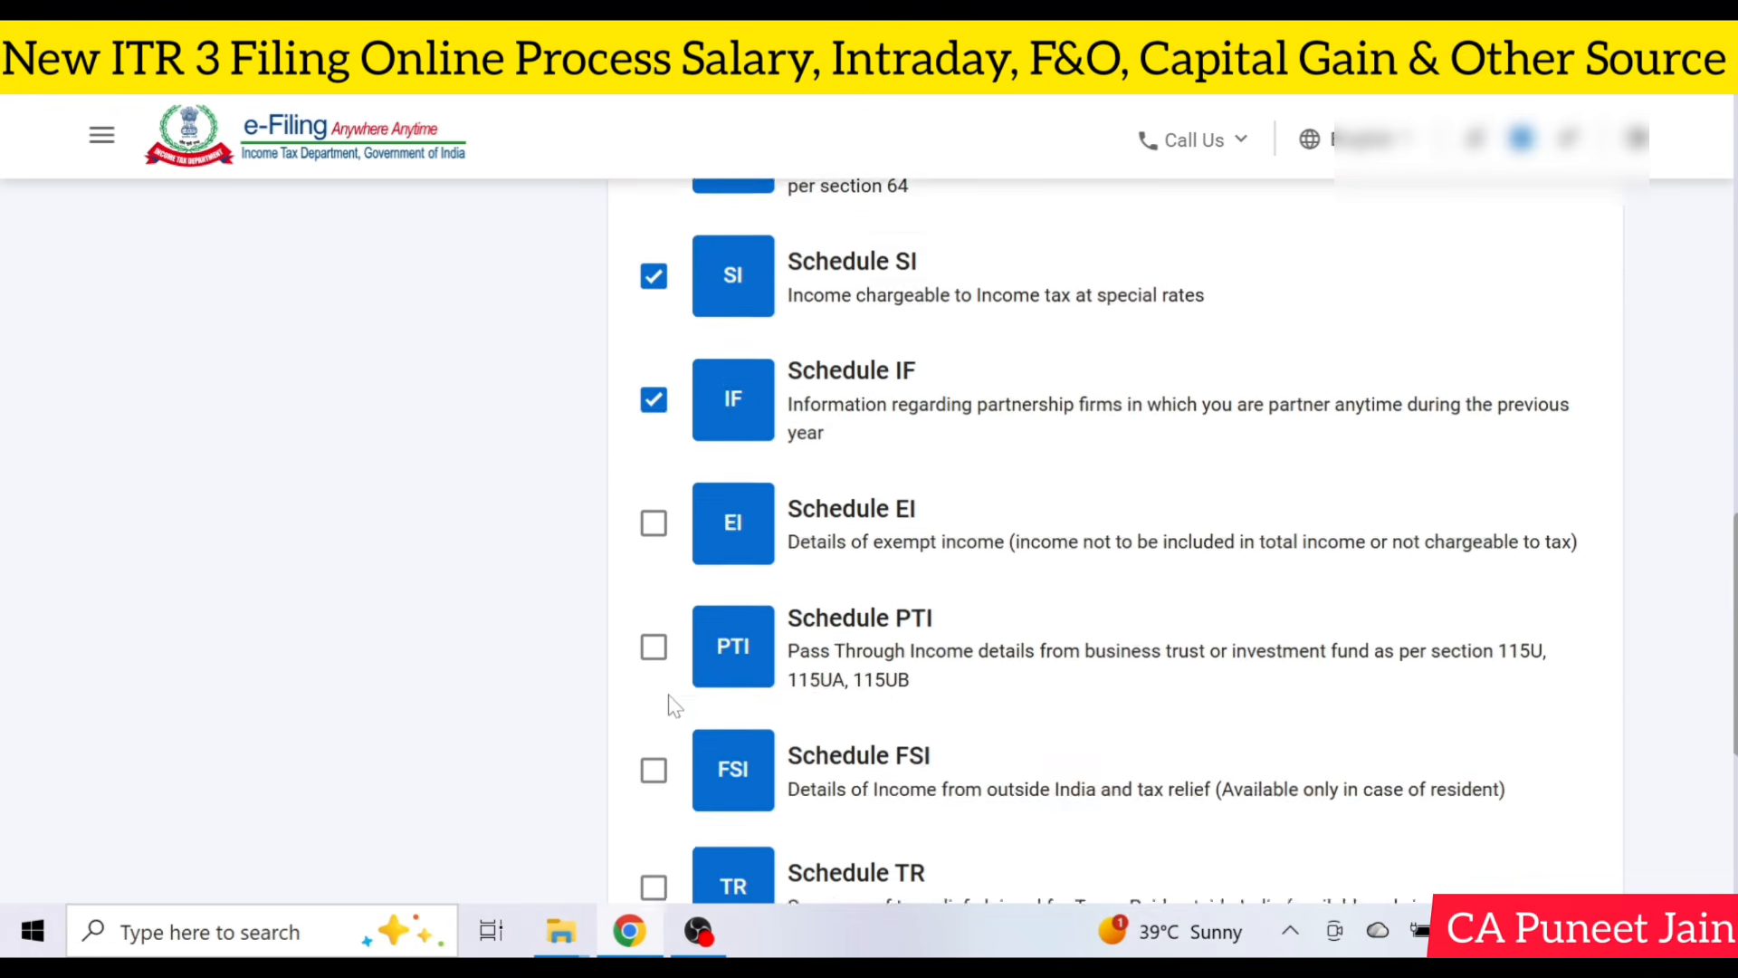
{"action": "scroll", "coordinate": [471, 627], "scroll_direction": "up", "scroll_amount": 11}
{"action": "scroll", "coordinate": [471, 628], "scroll_direction": "up", "scroll_amount": 2}
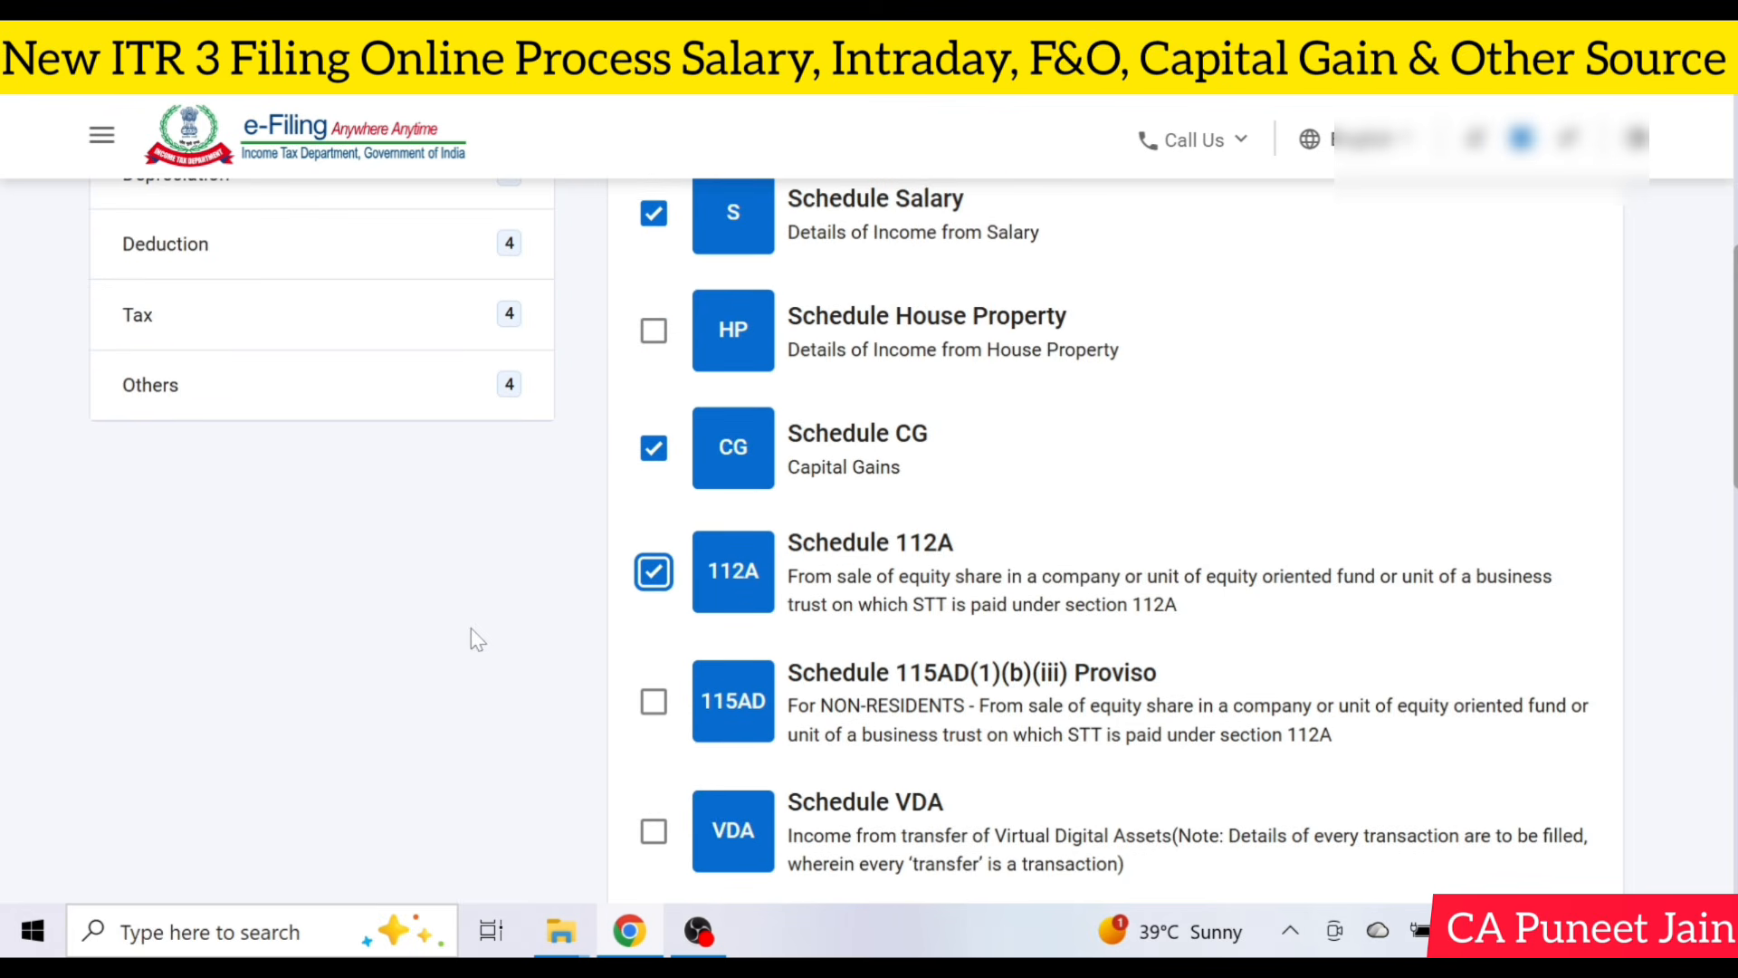
Select all schedules in the Business and Depreciation categories.
{"action": "scroll", "coordinate": [474, 633], "scroll_direction": "up", "scroll_amount": 4}
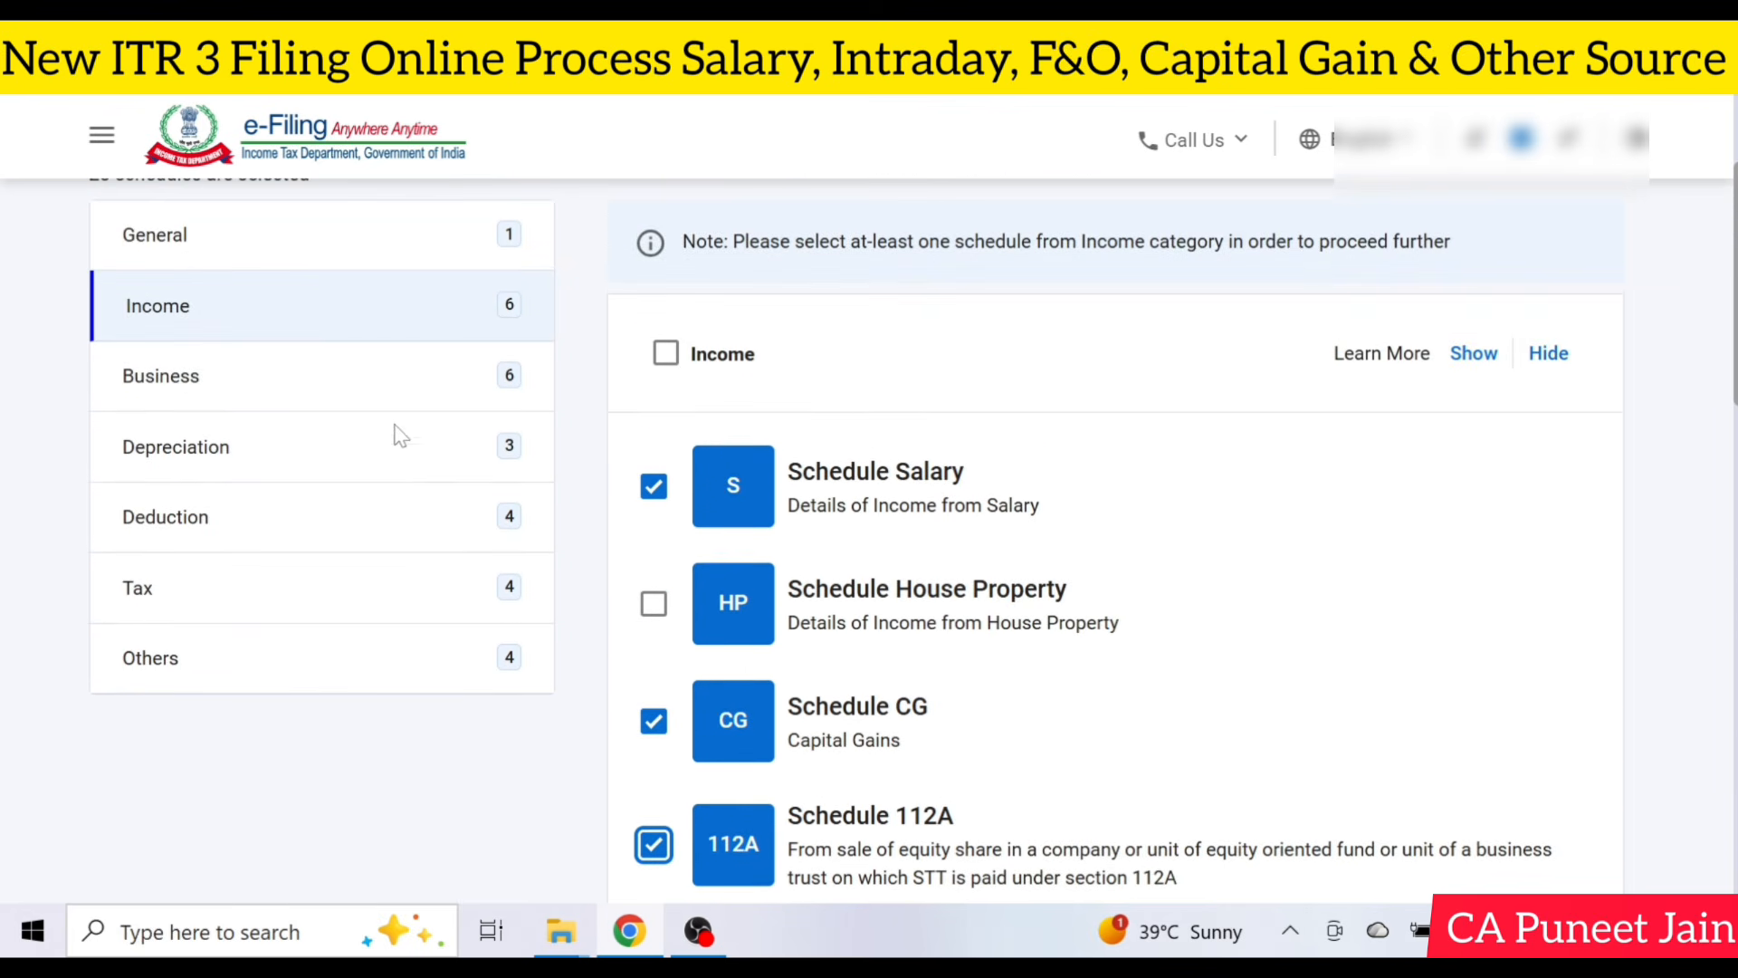
{"action": "left_click", "coordinate": [419, 408]}
{"action": "left_click", "coordinate": [665, 353]}
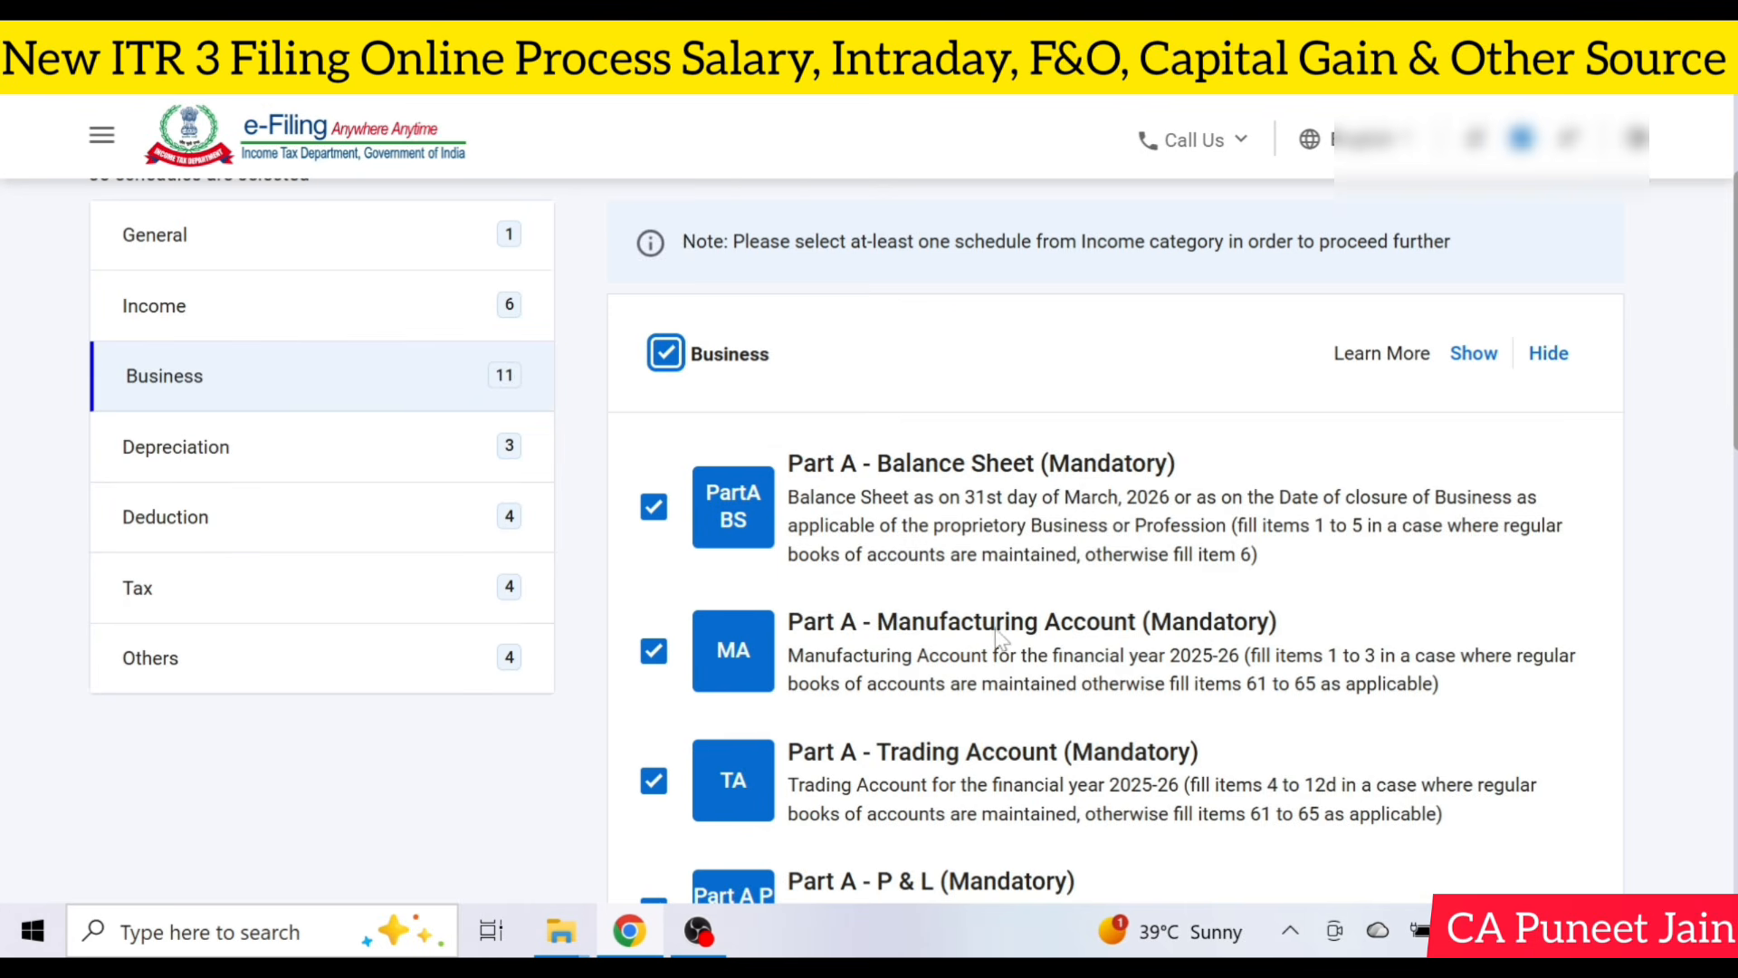
{"action": "scroll", "coordinate": [659, 381], "scroll_direction": "down", "scroll_amount": 2}
{"action": "scroll", "coordinate": [644, 571], "scroll_direction": "up", "scroll_amount": 2}
{"action": "left_click", "coordinate": [402, 458]}
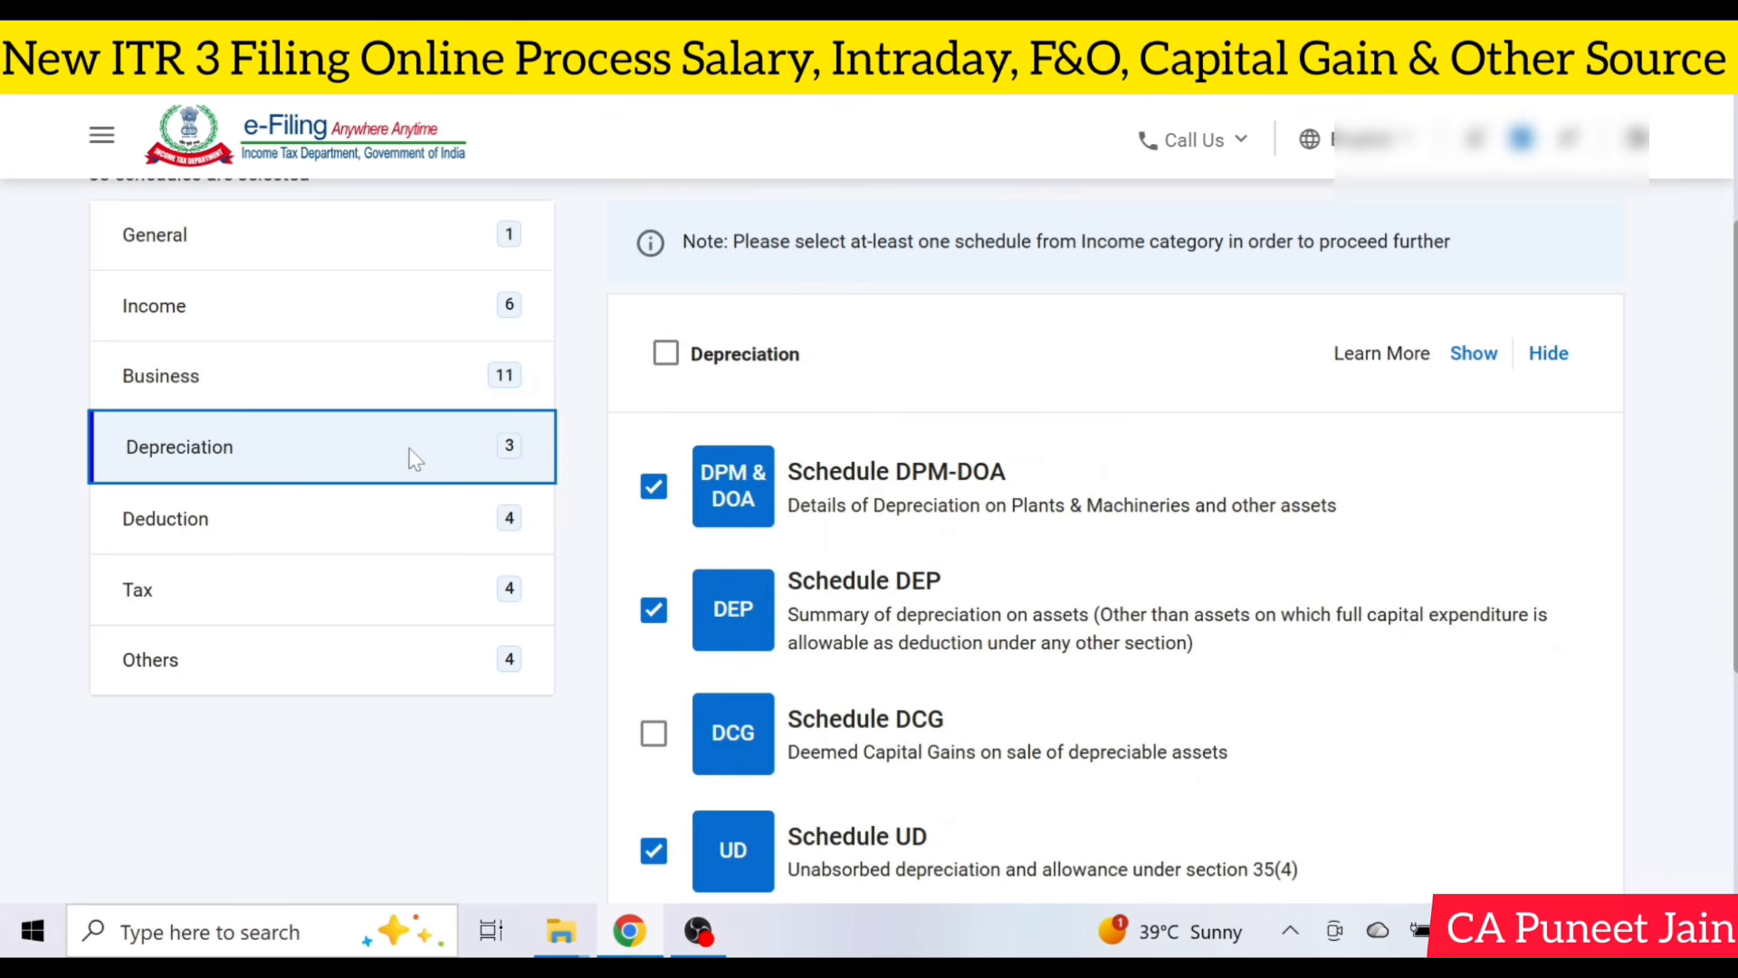
{"action": "left_click", "coordinate": [674, 359]}
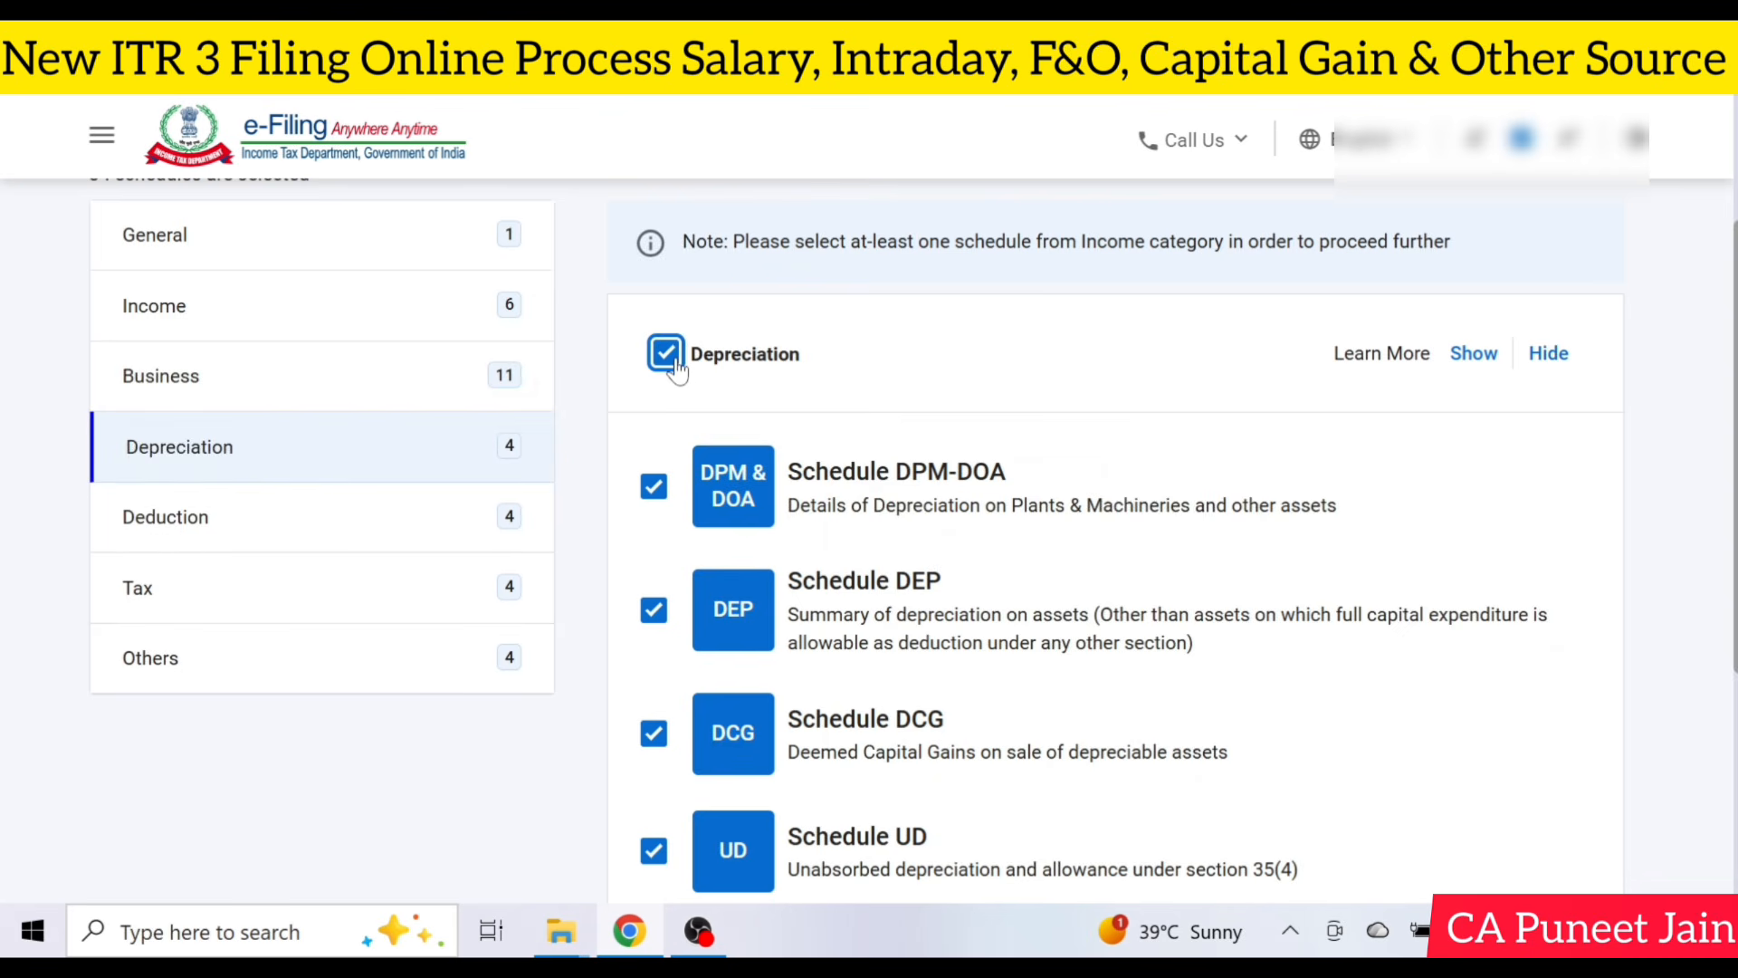
Check the Deduction and Tax schedule categories and continue with the schedule selection.
{"action": "left_click", "coordinate": [407, 521]}
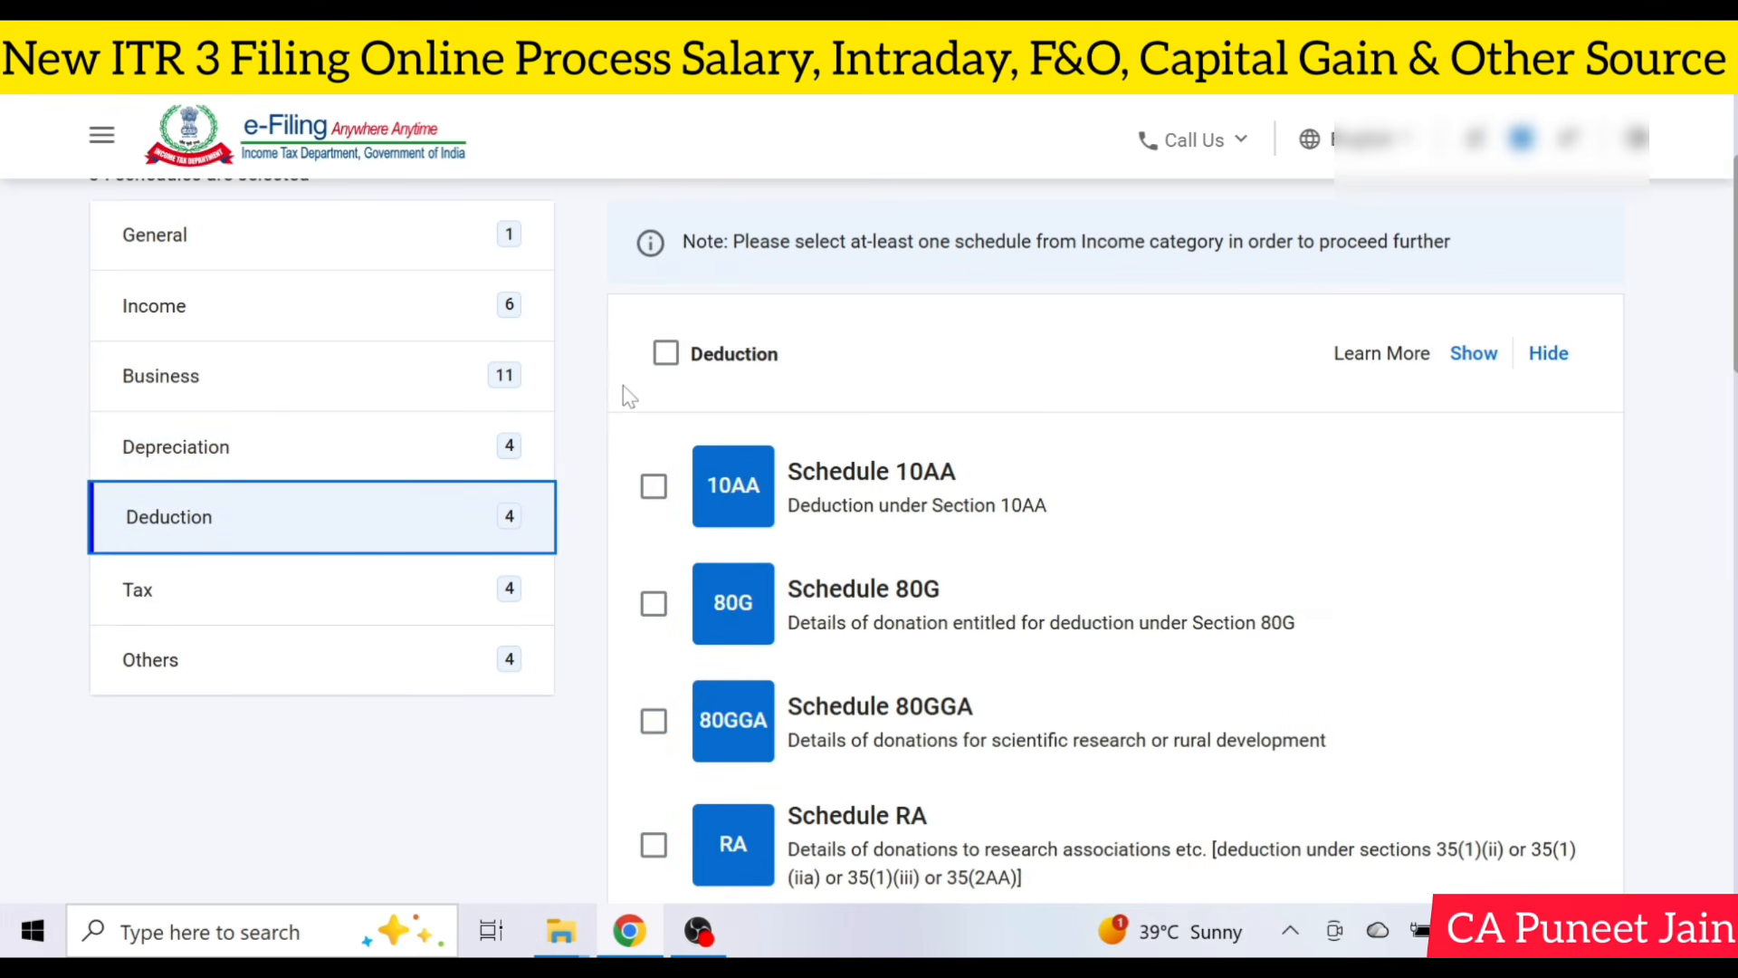
{"action": "left_click", "coordinate": [472, 588]}
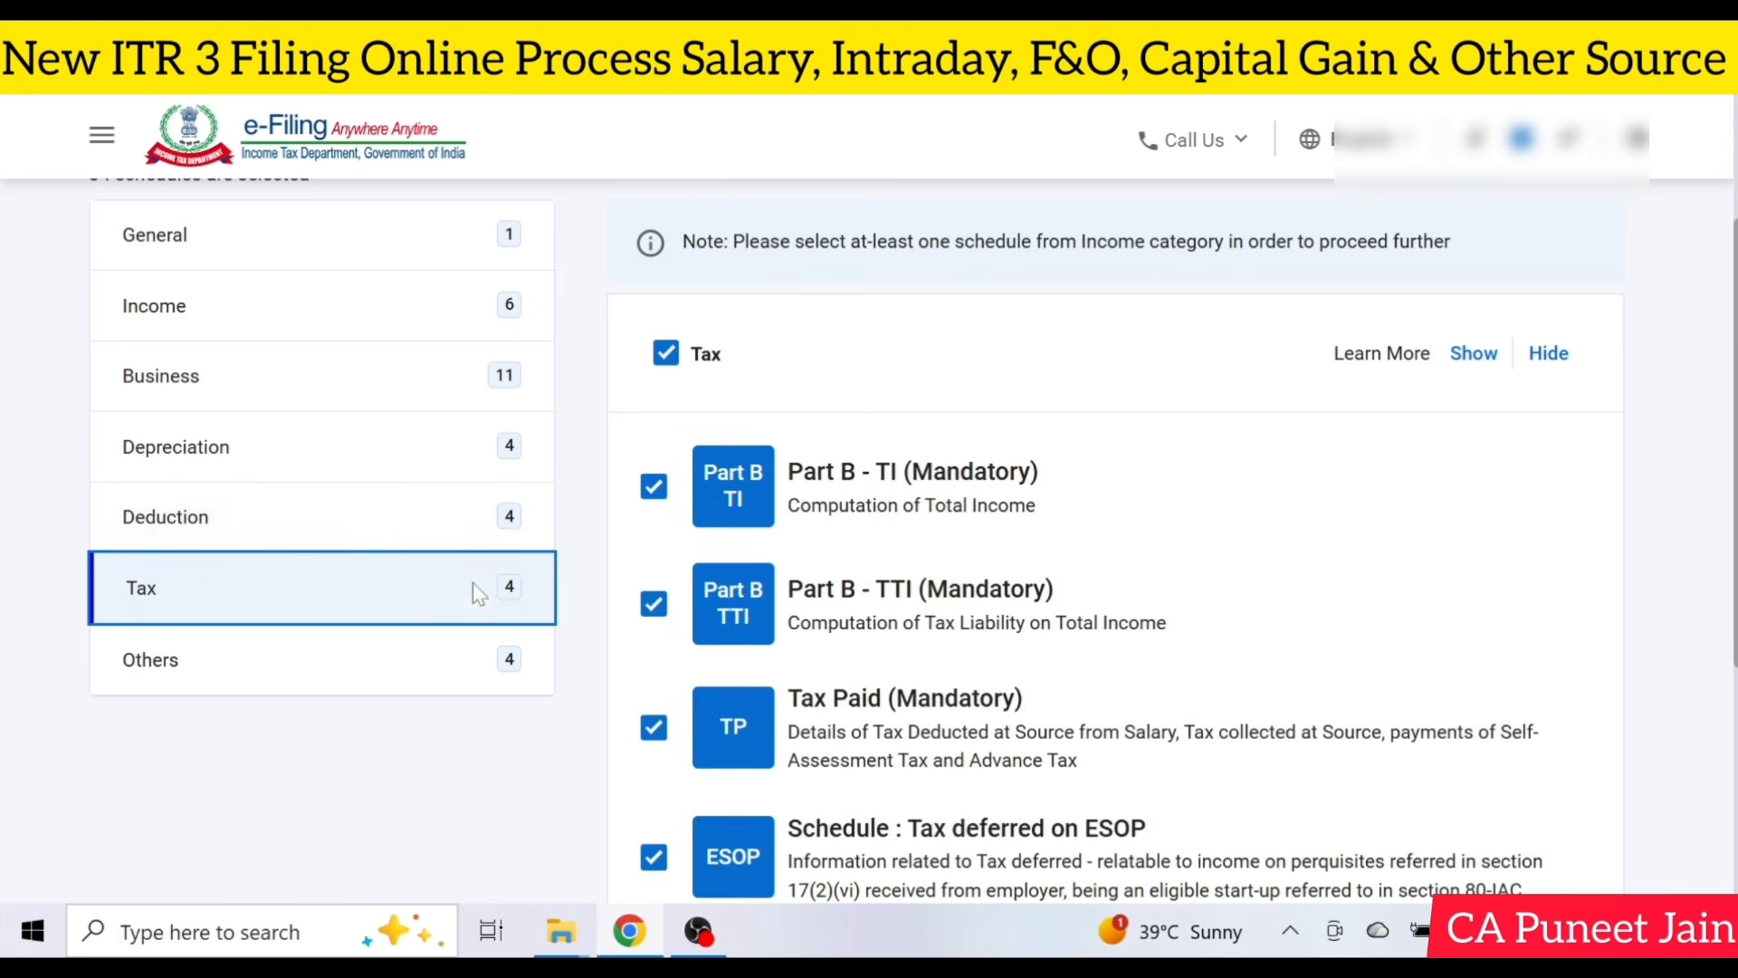
{"action": "scroll", "coordinate": [971, 582], "scroll_direction": "down", "scroll_amount": 2}
{"action": "scroll", "coordinate": [885, 507], "scroll_direction": "up", "scroll_amount": 2}
{"action": "scroll", "coordinate": [1005, 713], "scroll_direction": "down", "scroll_amount": 2}
{"action": "scroll", "coordinate": [1005, 713], "scroll_direction": "down", "scroll_amount": 2}
{"action": "left_click", "coordinate": [1526, 776]}
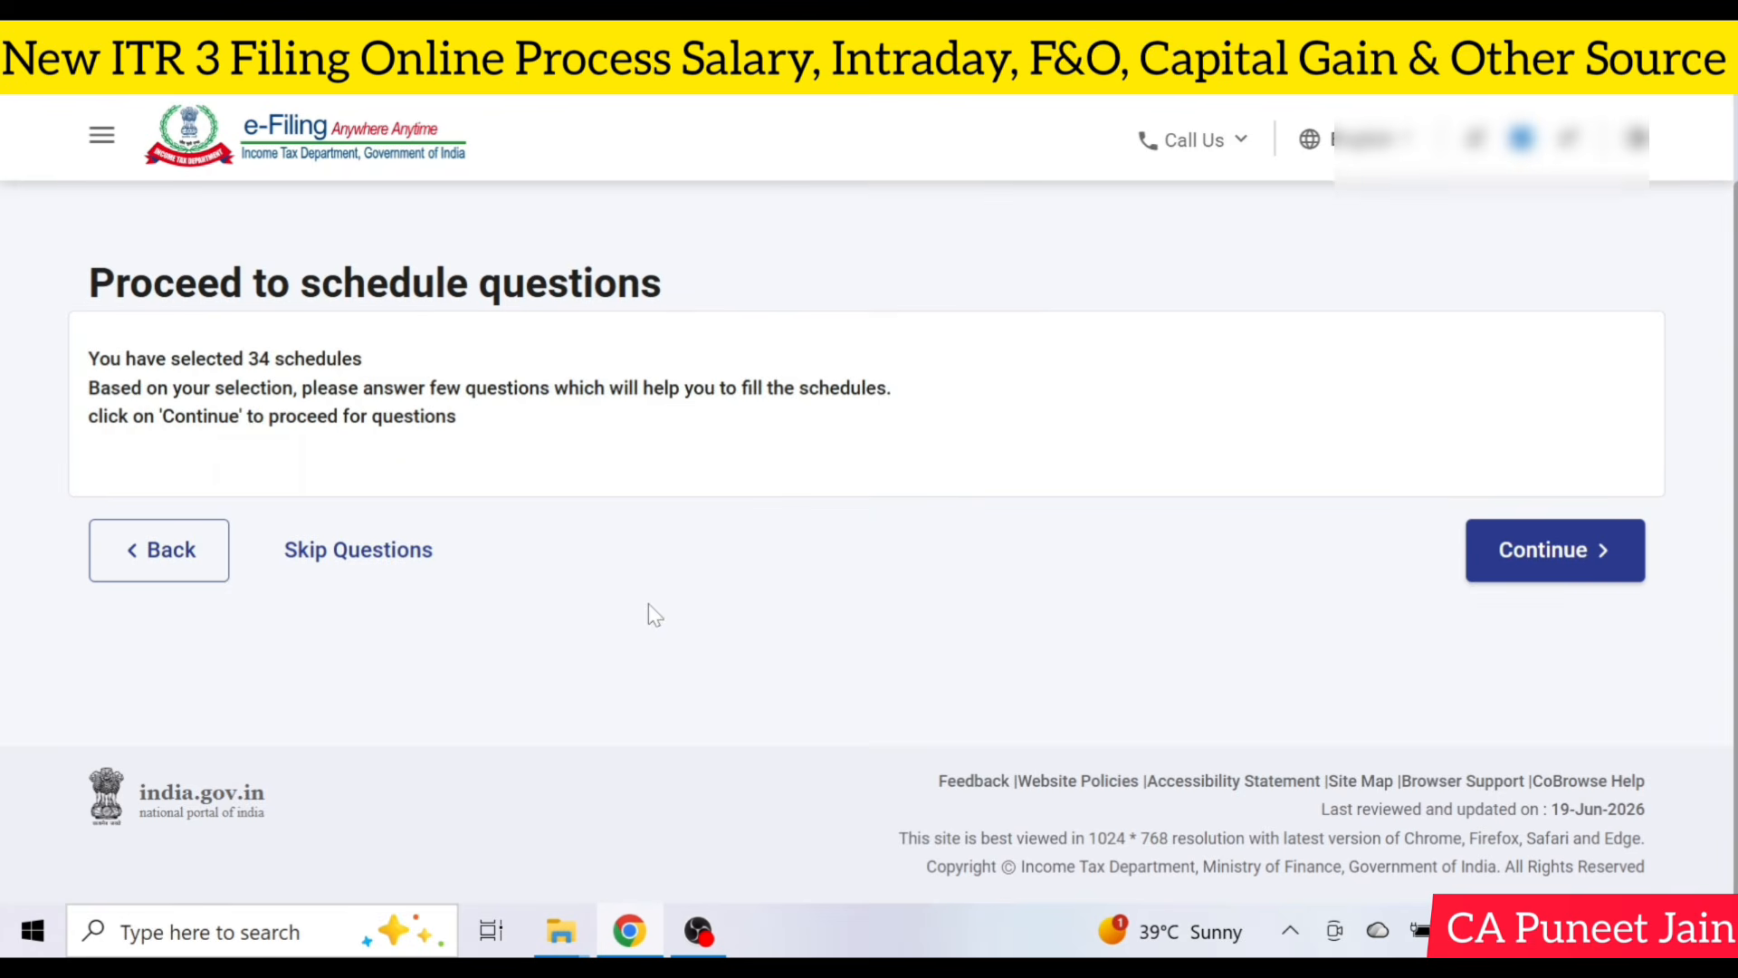
Skip the schedule questions, acknowledging the pre-fill notice, and open Part A - General Information from the return summary.
{"action": "left_click", "coordinate": [397, 566]}
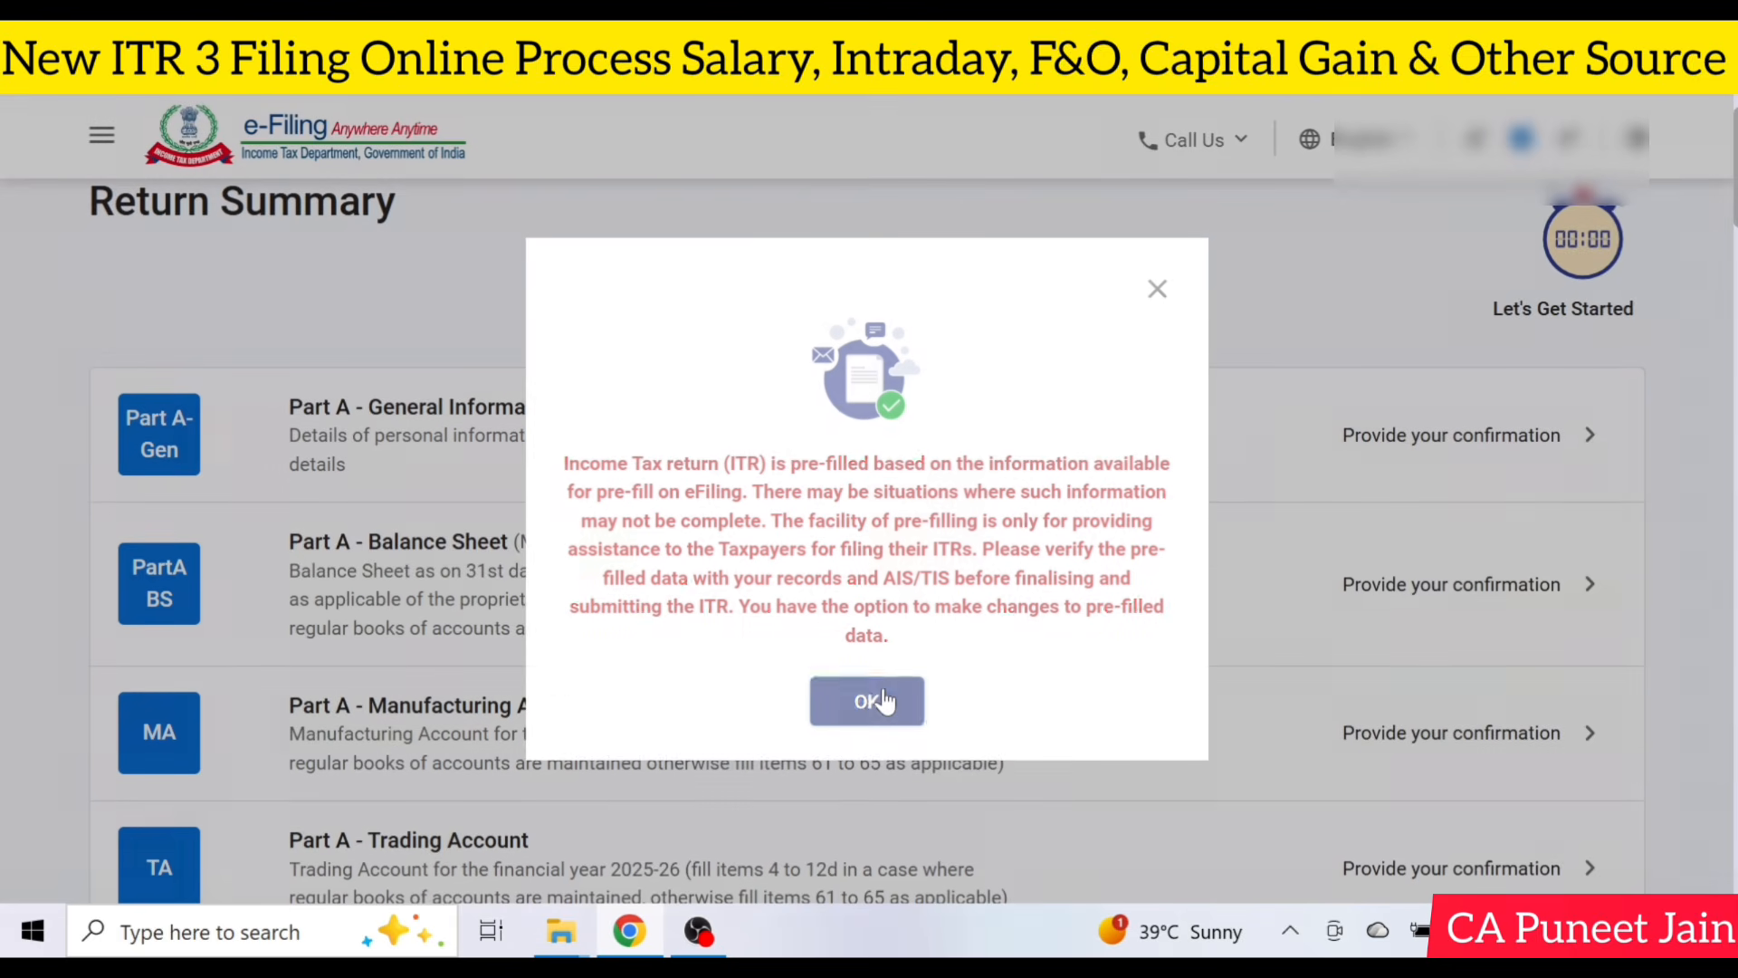
{"action": "left_click", "coordinate": [880, 702]}
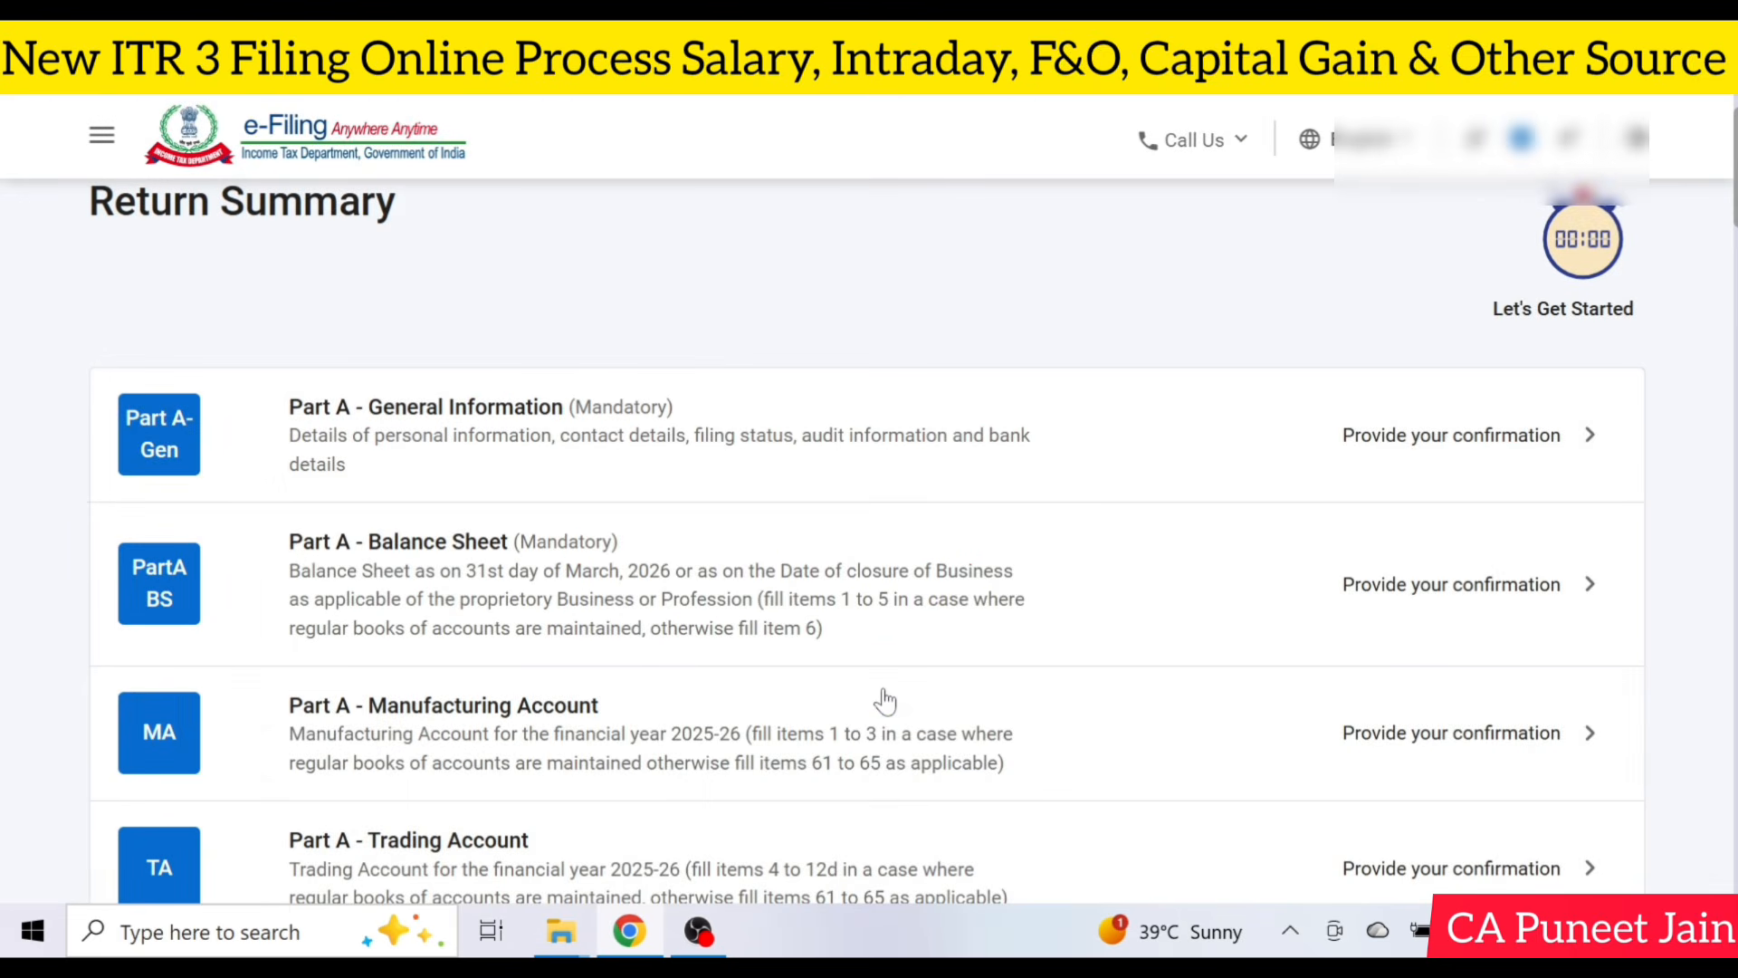
{"action": "left_click", "coordinate": [678, 461]}
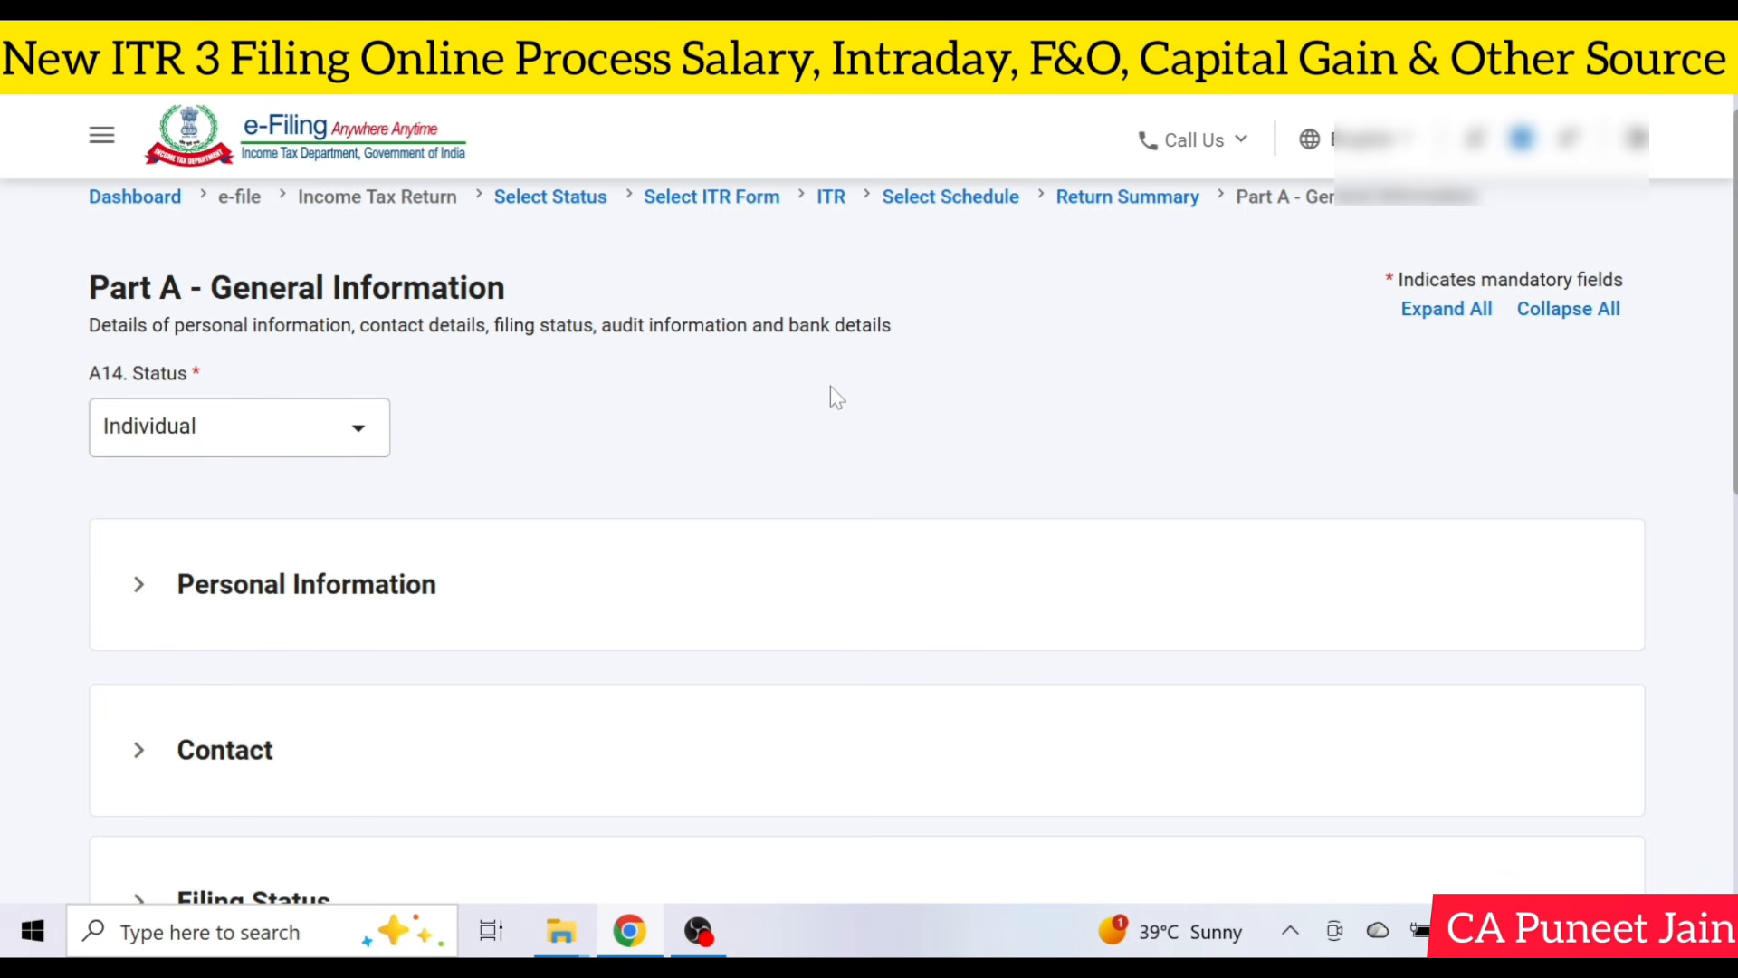
Open the account menu to view where the taxpayer's profile can be reached.
{"action": "scroll", "coordinate": [829, 386], "scroll_direction": "down", "scroll_amount": 2}
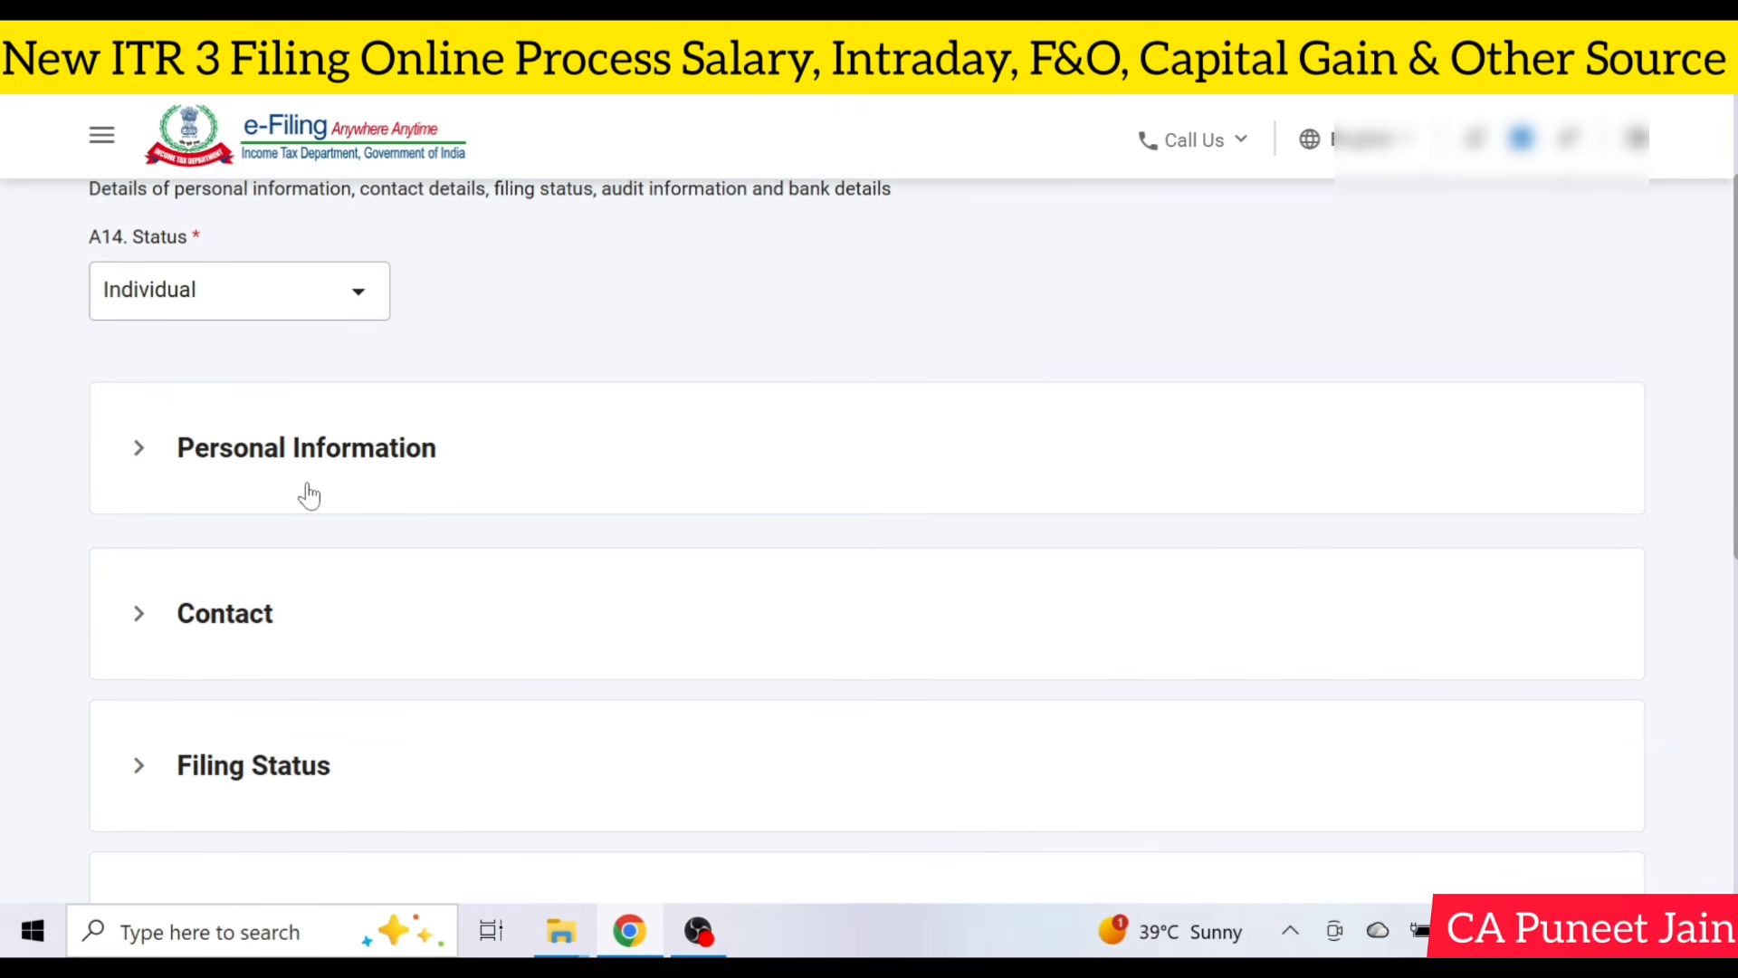
{"action": "scroll", "coordinate": [1246, 427], "scroll_direction": "up", "scroll_amount": 3}
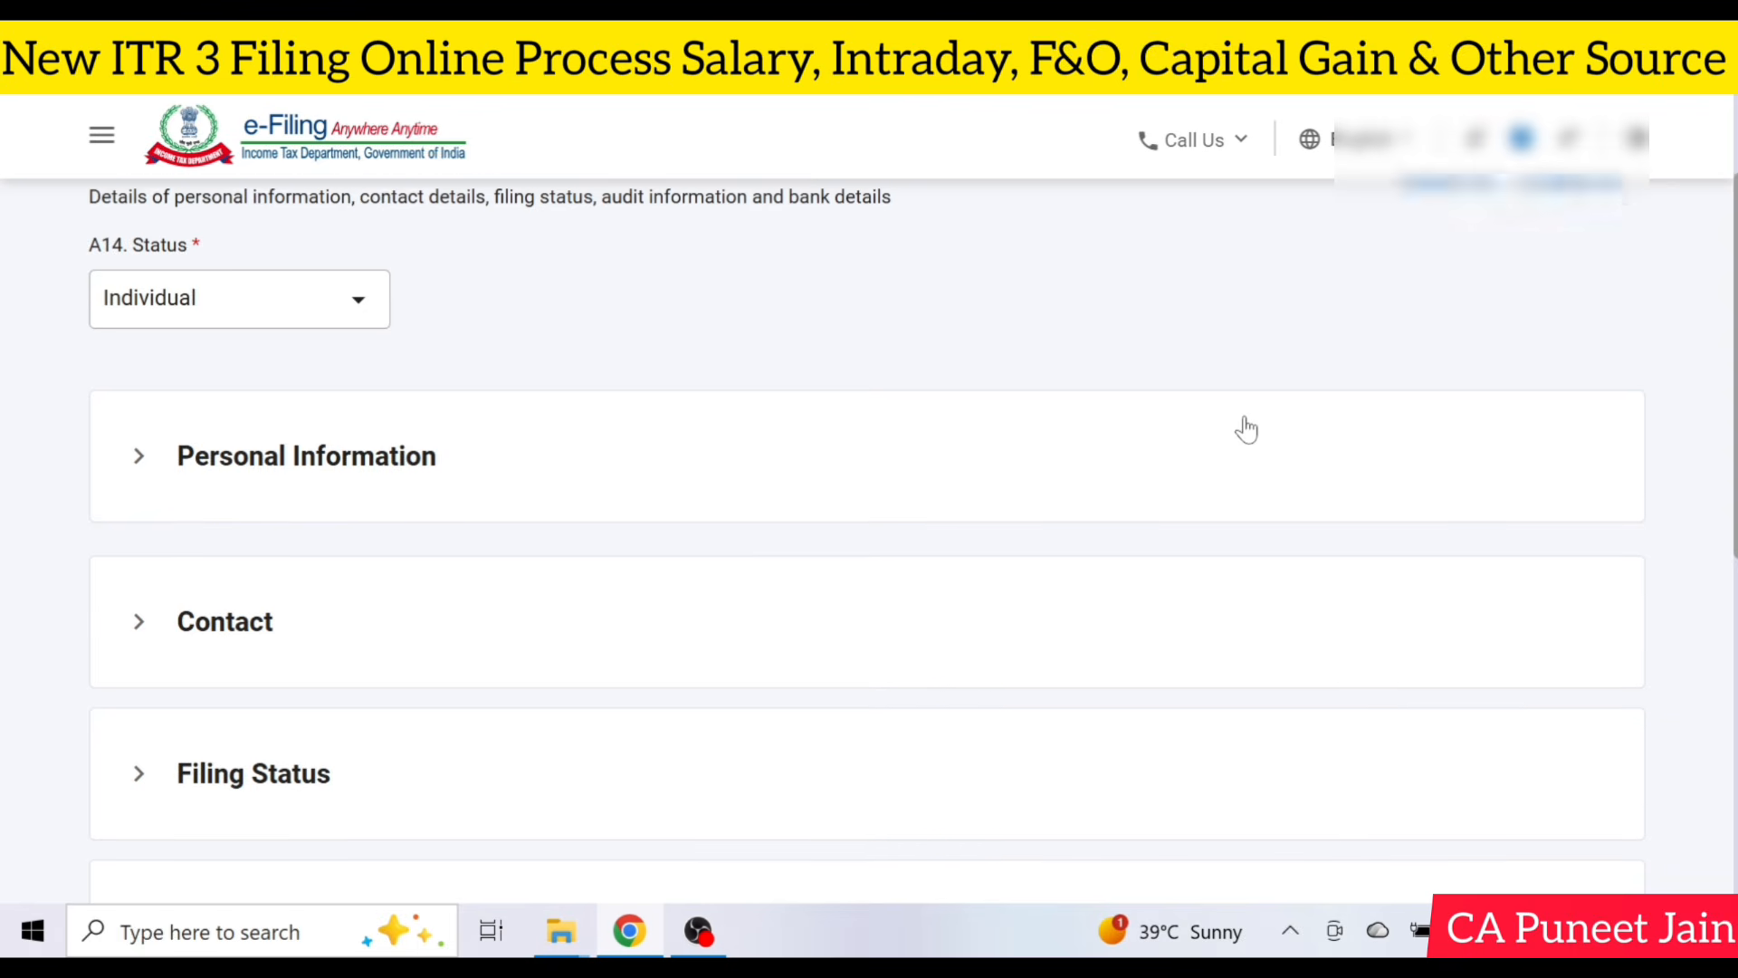
{"action": "left_click", "coordinate": [1494, 150]}
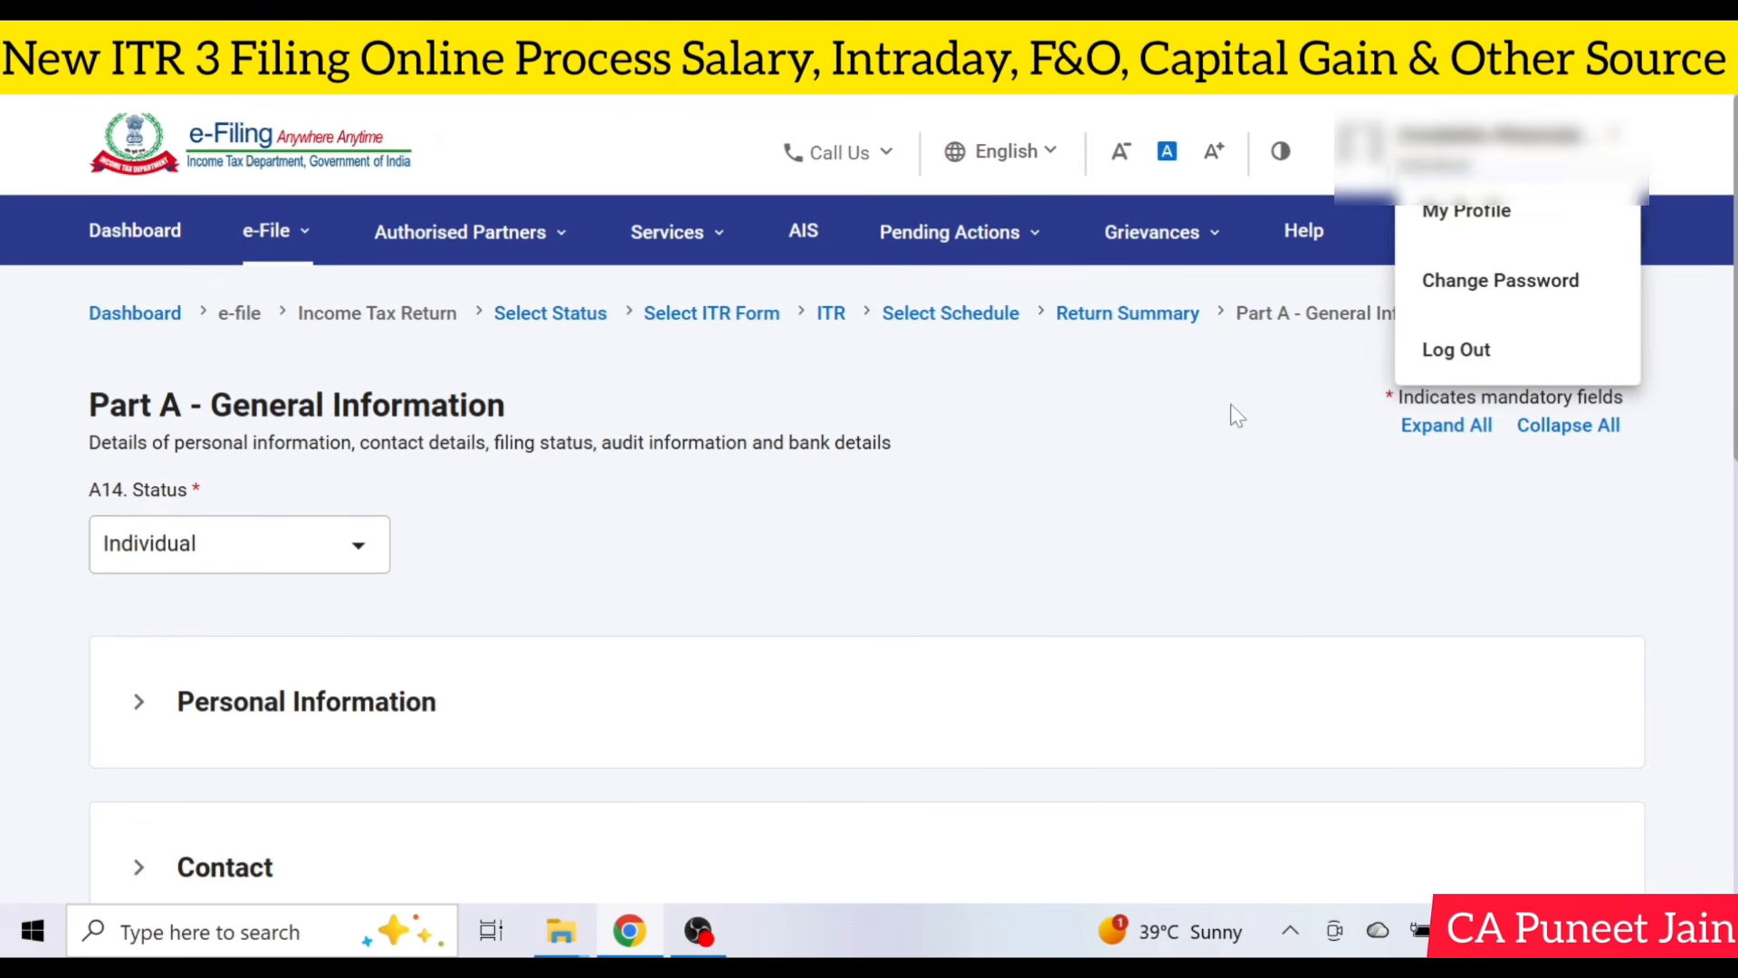
Expand the Filing Status section and set the due date for filing the return of income to 31st August.
{"action": "scroll", "coordinate": [1213, 426], "scroll_direction": "down", "scroll_amount": 4}
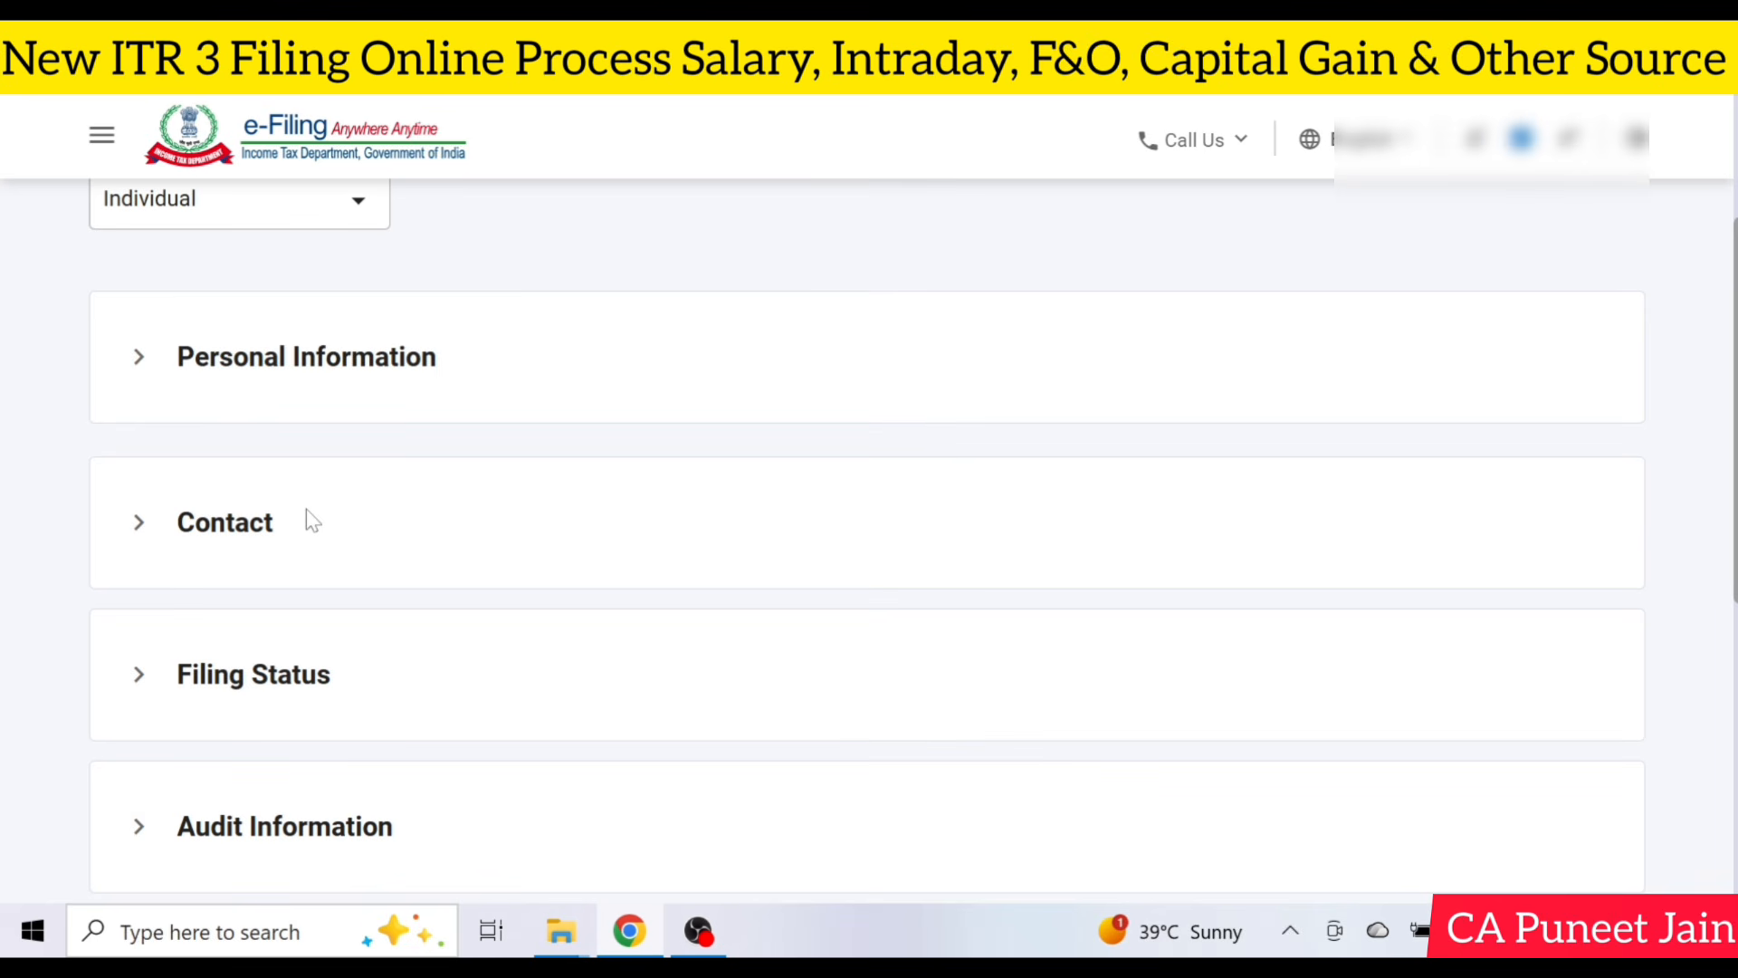
{"action": "left_click", "coordinate": [271, 672]}
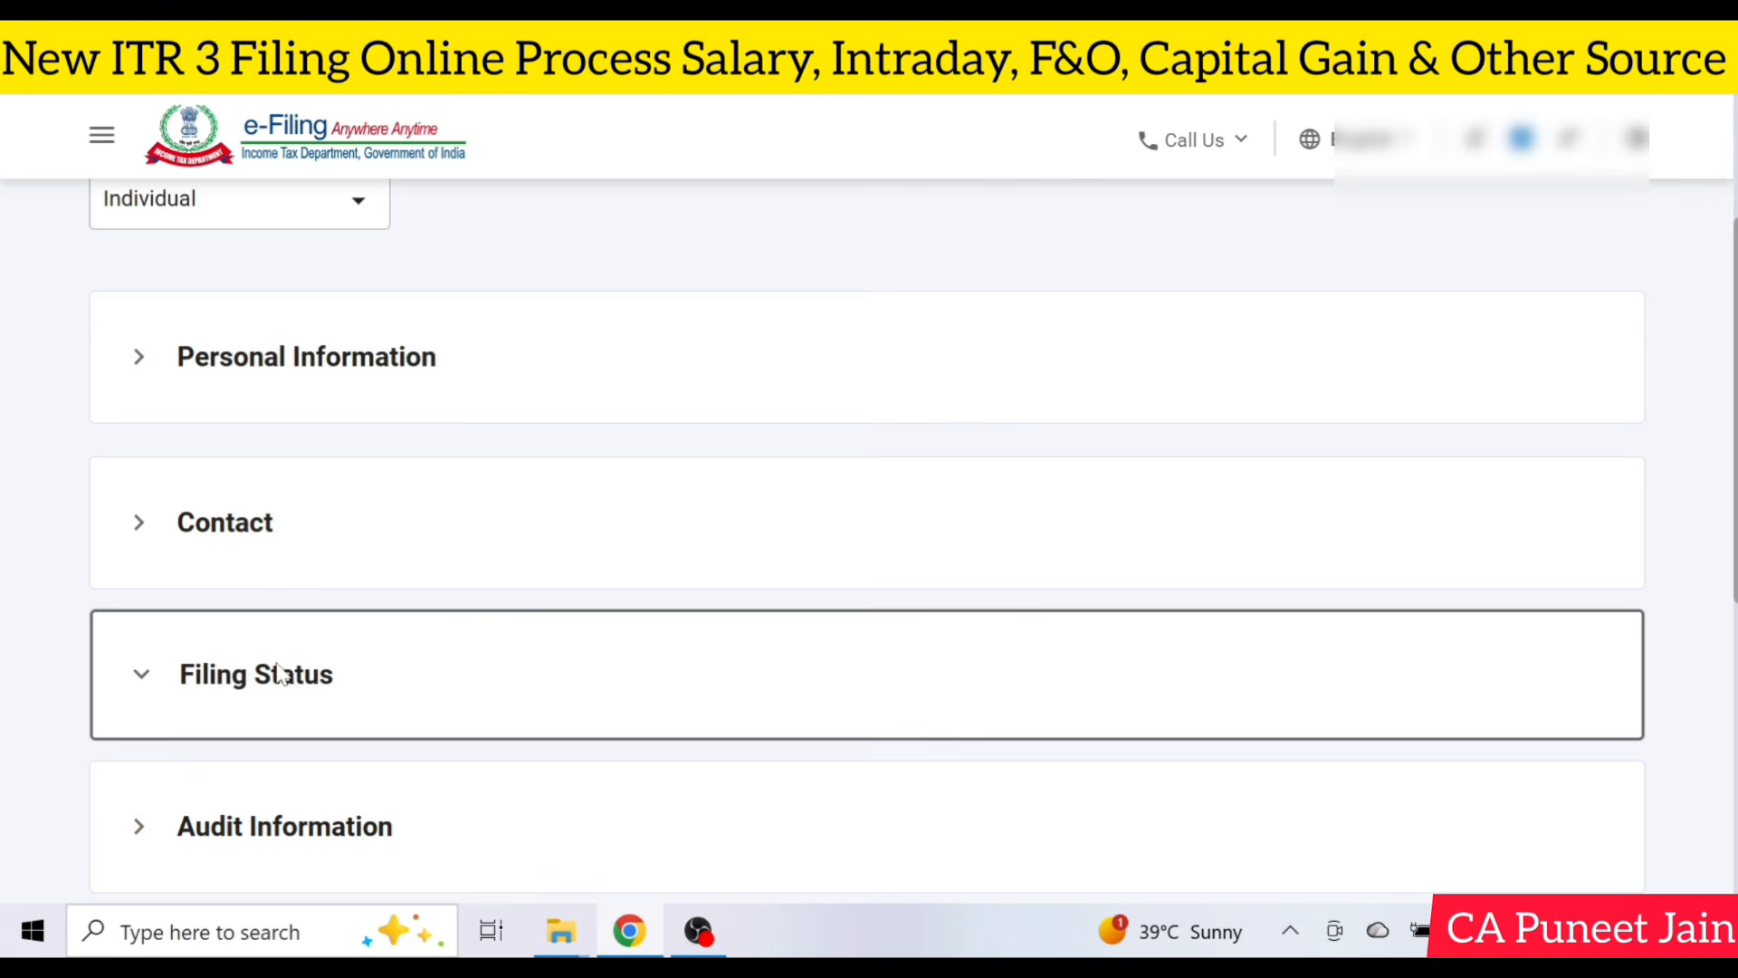
{"action": "left_click", "coordinate": [276, 443]}
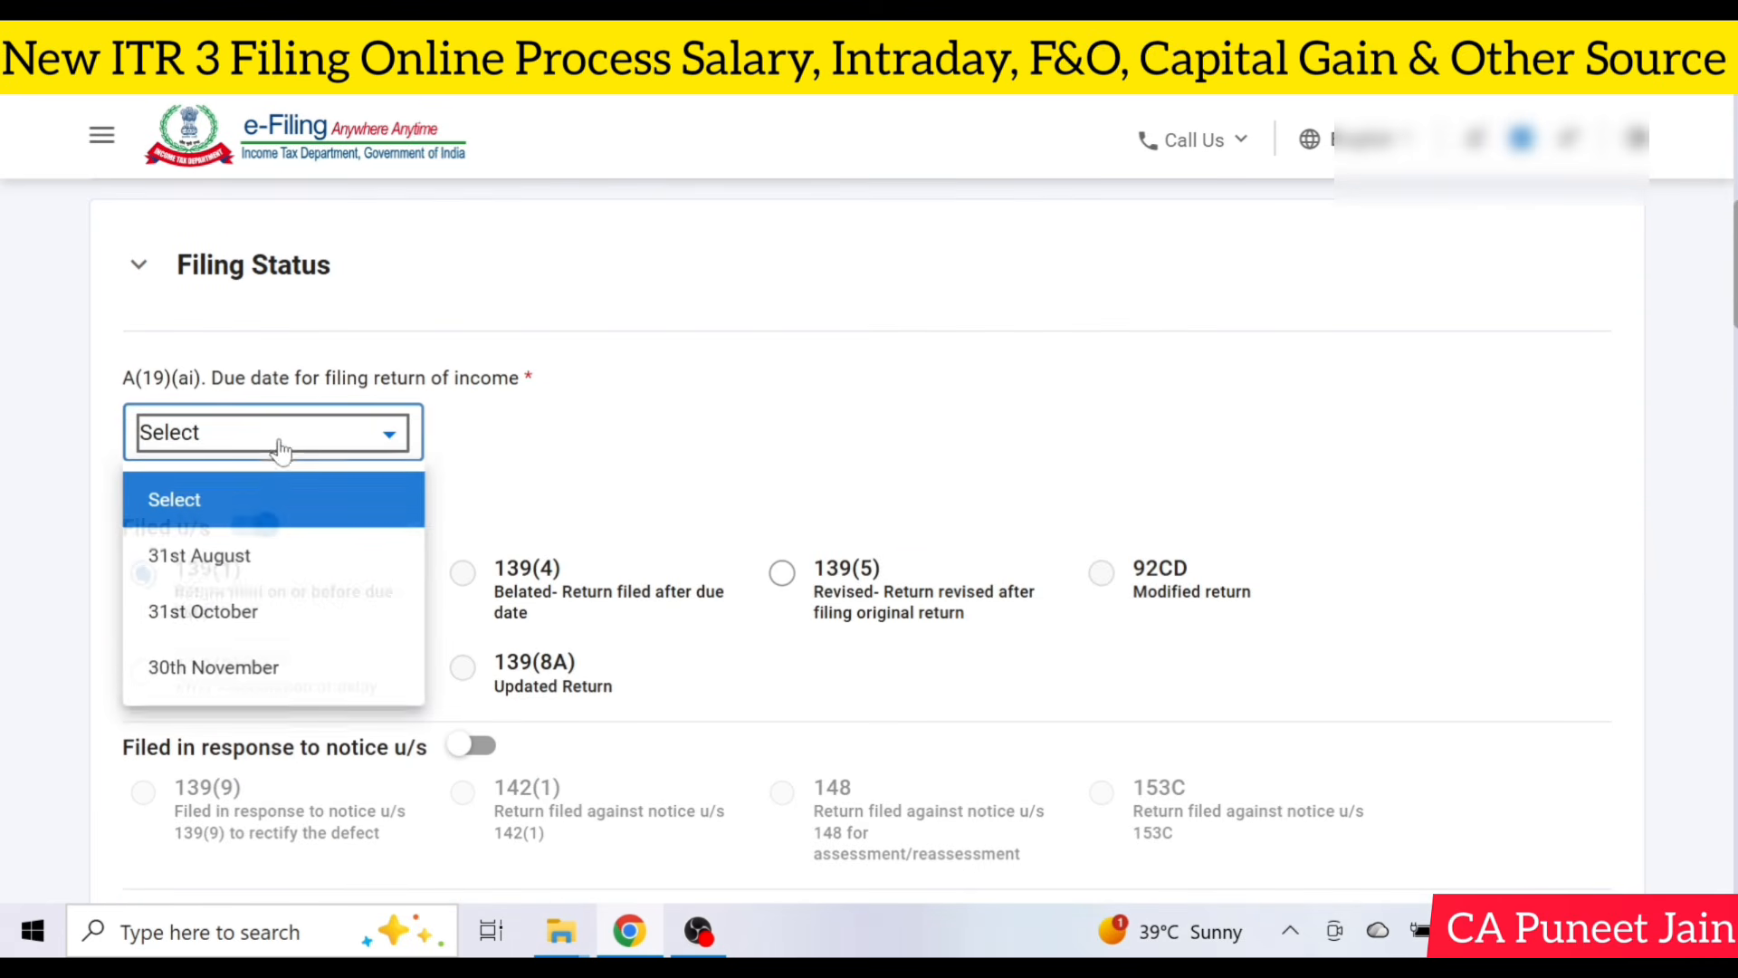
{"action": "left_click", "coordinate": [240, 567]}
{"action": "scroll", "coordinate": [329, 342], "scroll_direction": "down", "scroll_amount": 2}
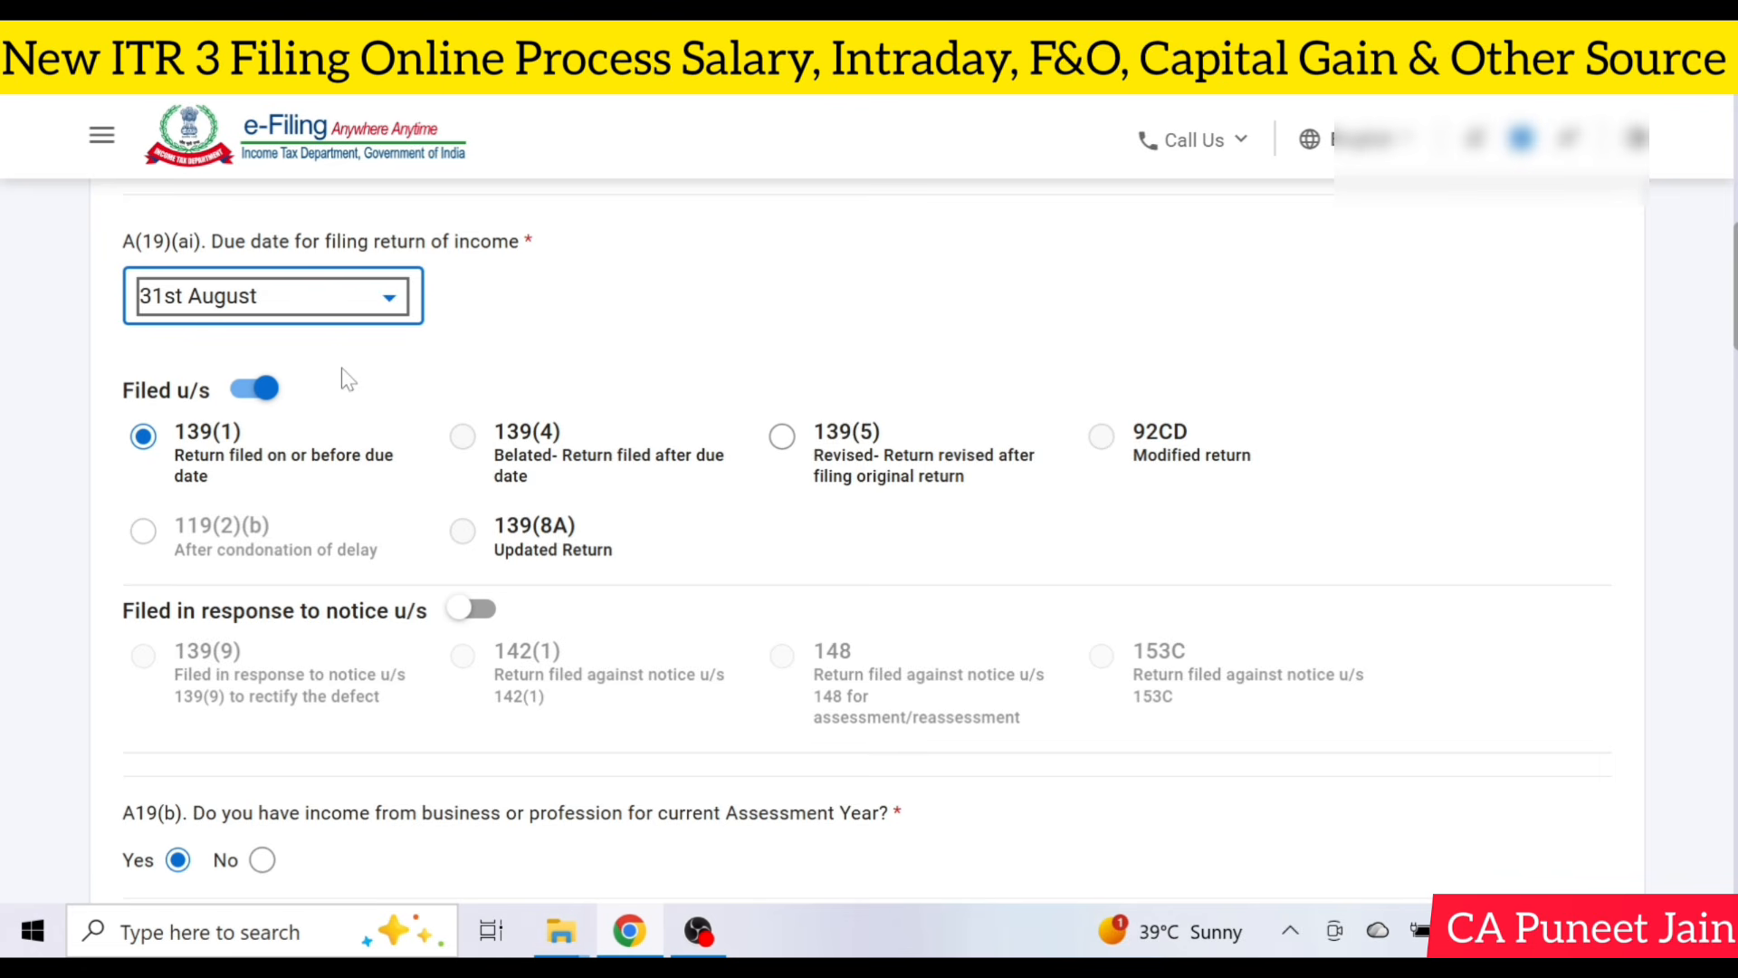
Try No for A19(b) on income from business or profession and restore the Yes answer.
{"action": "scroll", "coordinate": [341, 368], "scroll_direction": "down", "scroll_amount": 2}
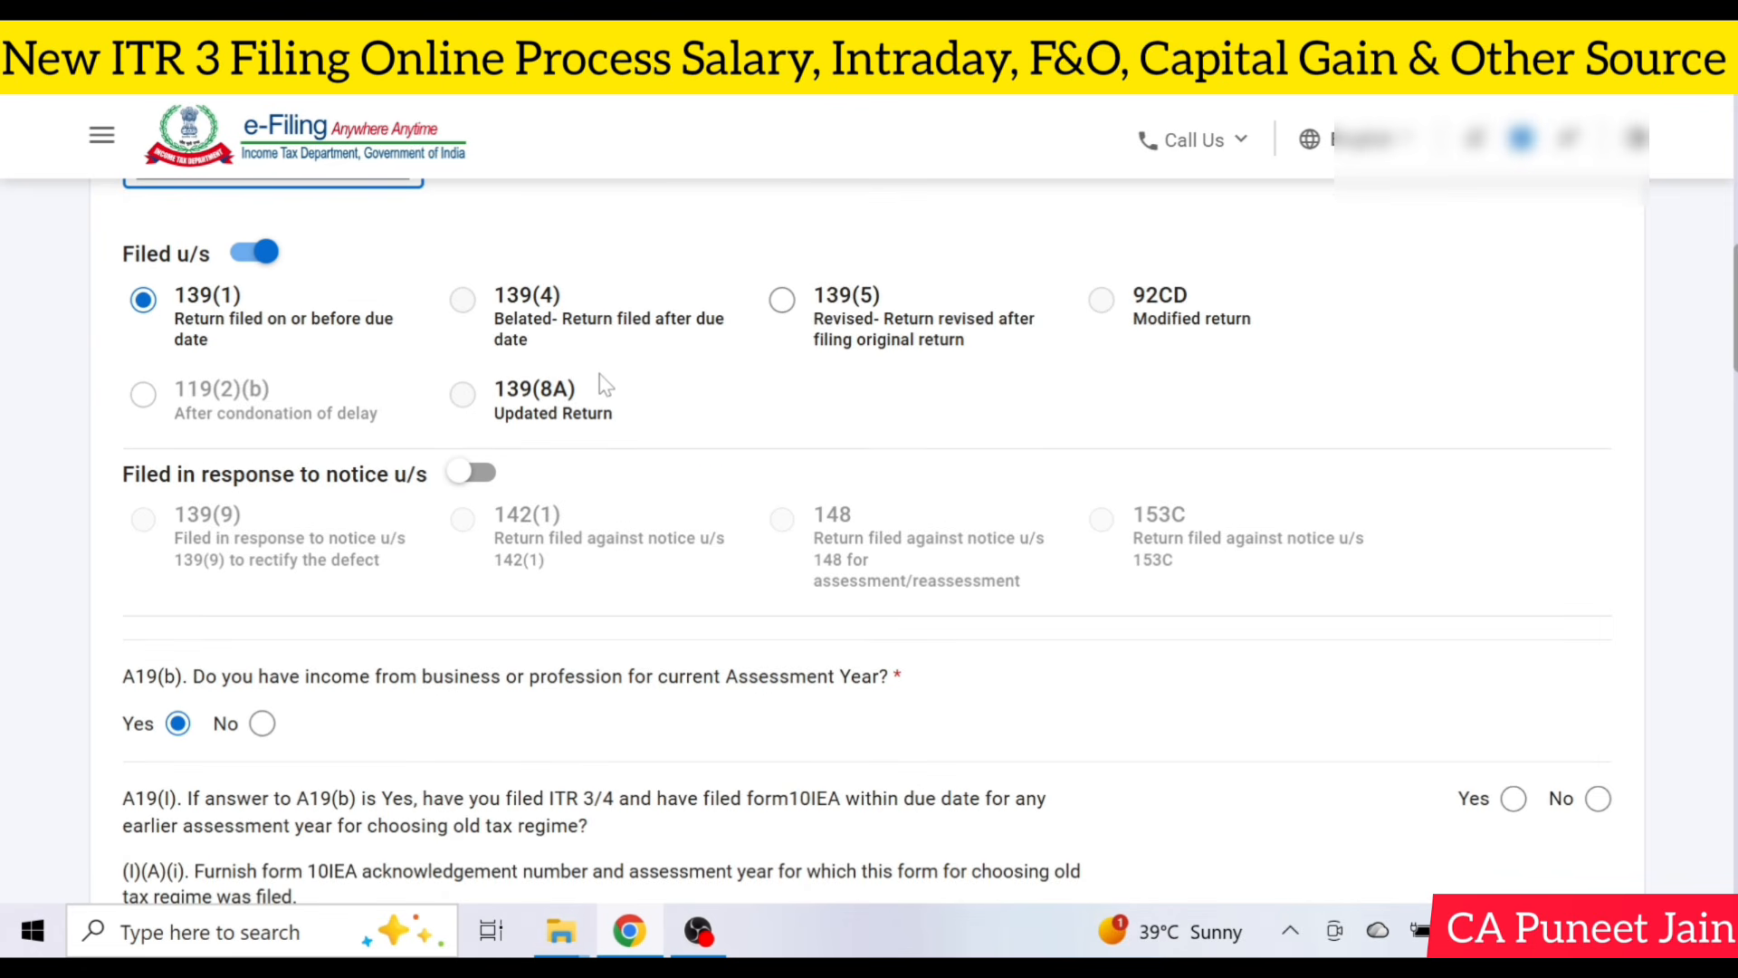
{"action": "scroll", "coordinate": [603, 388], "scroll_direction": "down", "scroll_amount": 4}
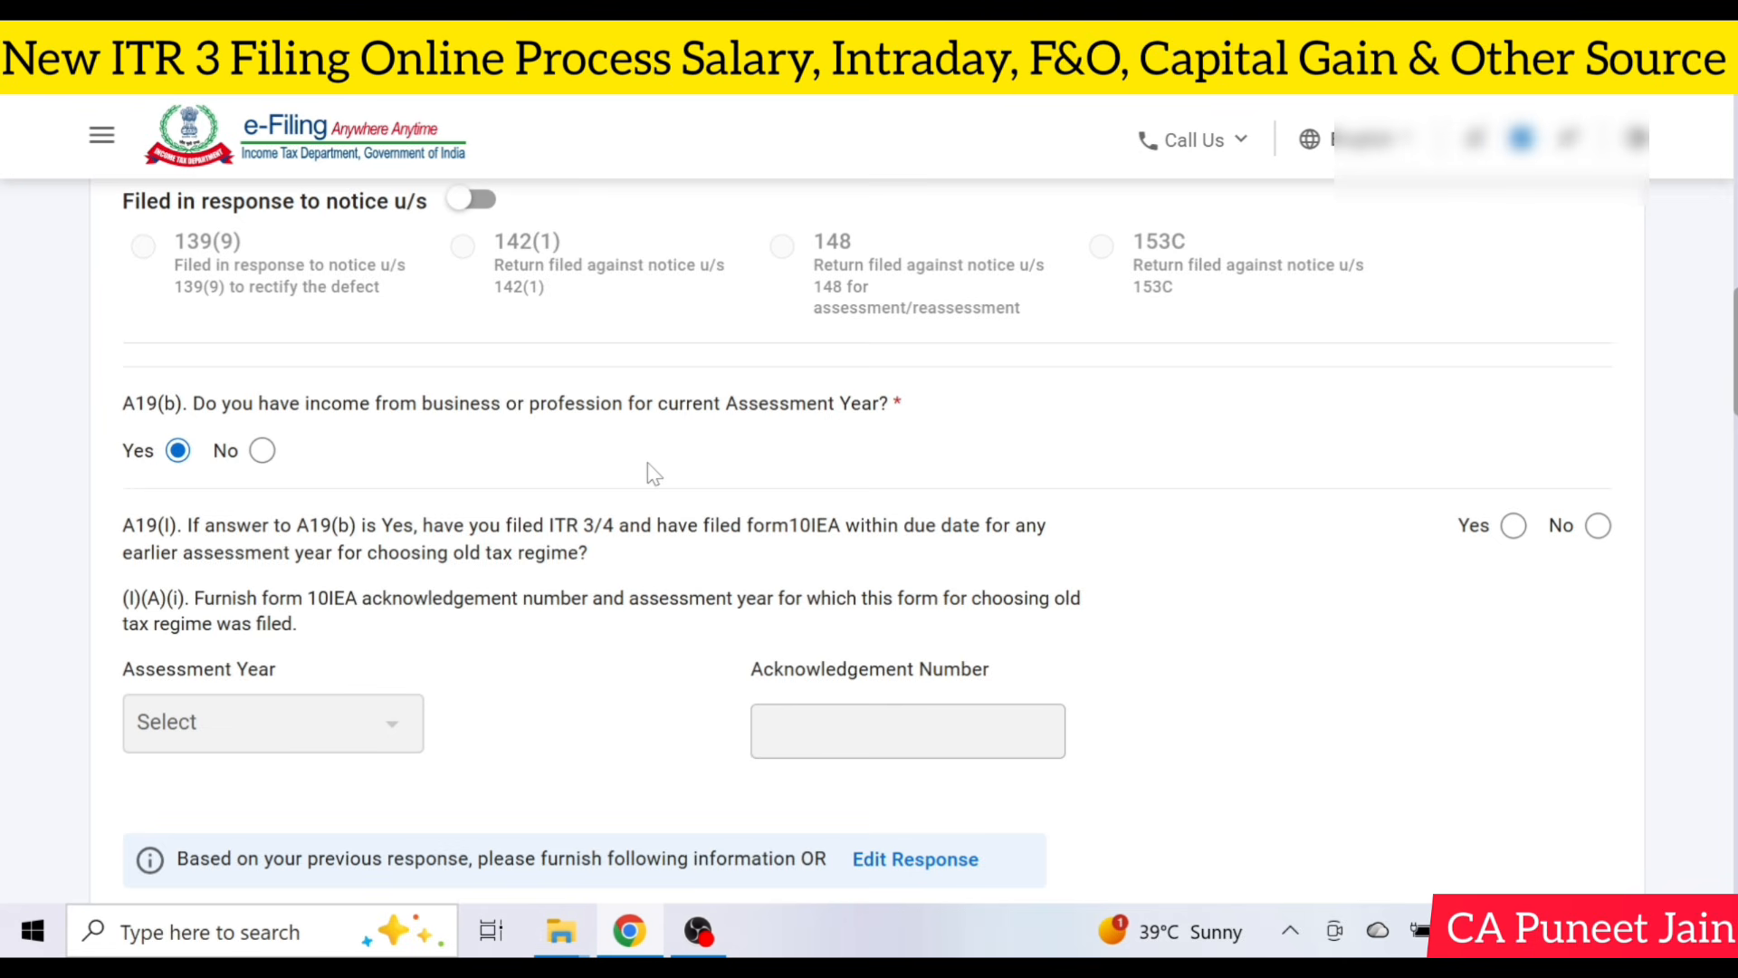
{"action": "left_click", "coordinate": [262, 451]}
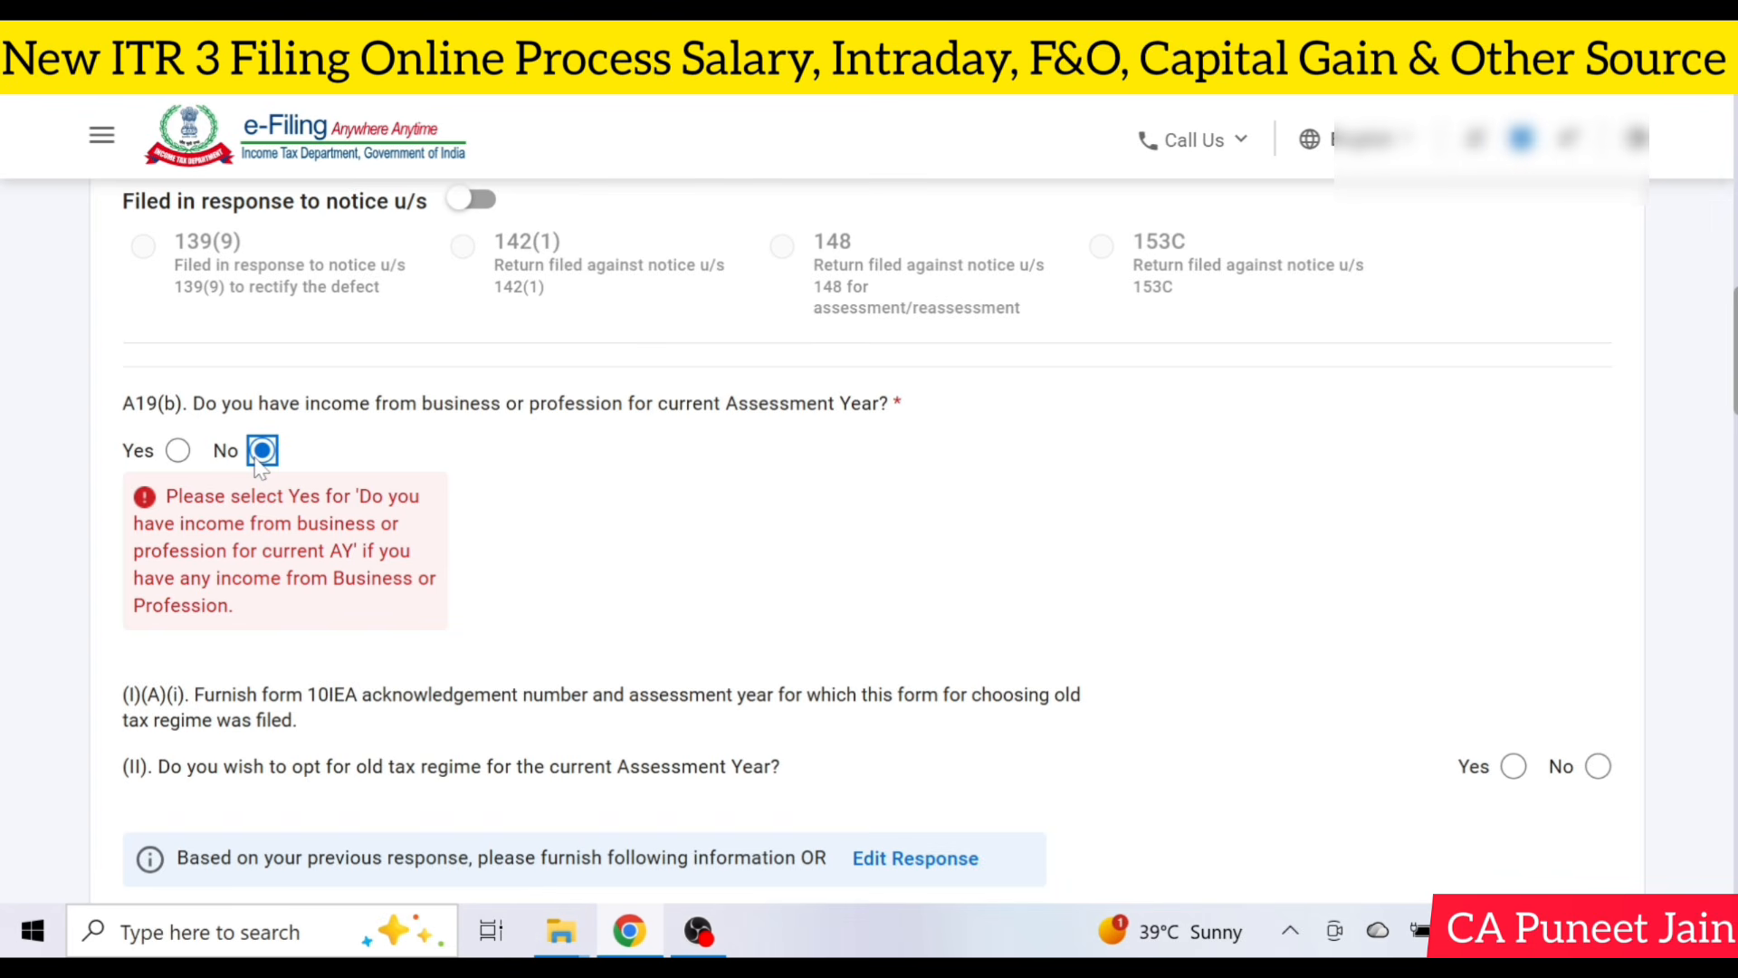
{"action": "left_click", "coordinate": [180, 451]}
Try Yes for A19(I) on earlier-year Form 10IEA filing and check its assessment year and acknowledgement number fields.
{"action": "scroll", "coordinate": [180, 452], "scroll_direction": "down", "scroll_amount": 3}
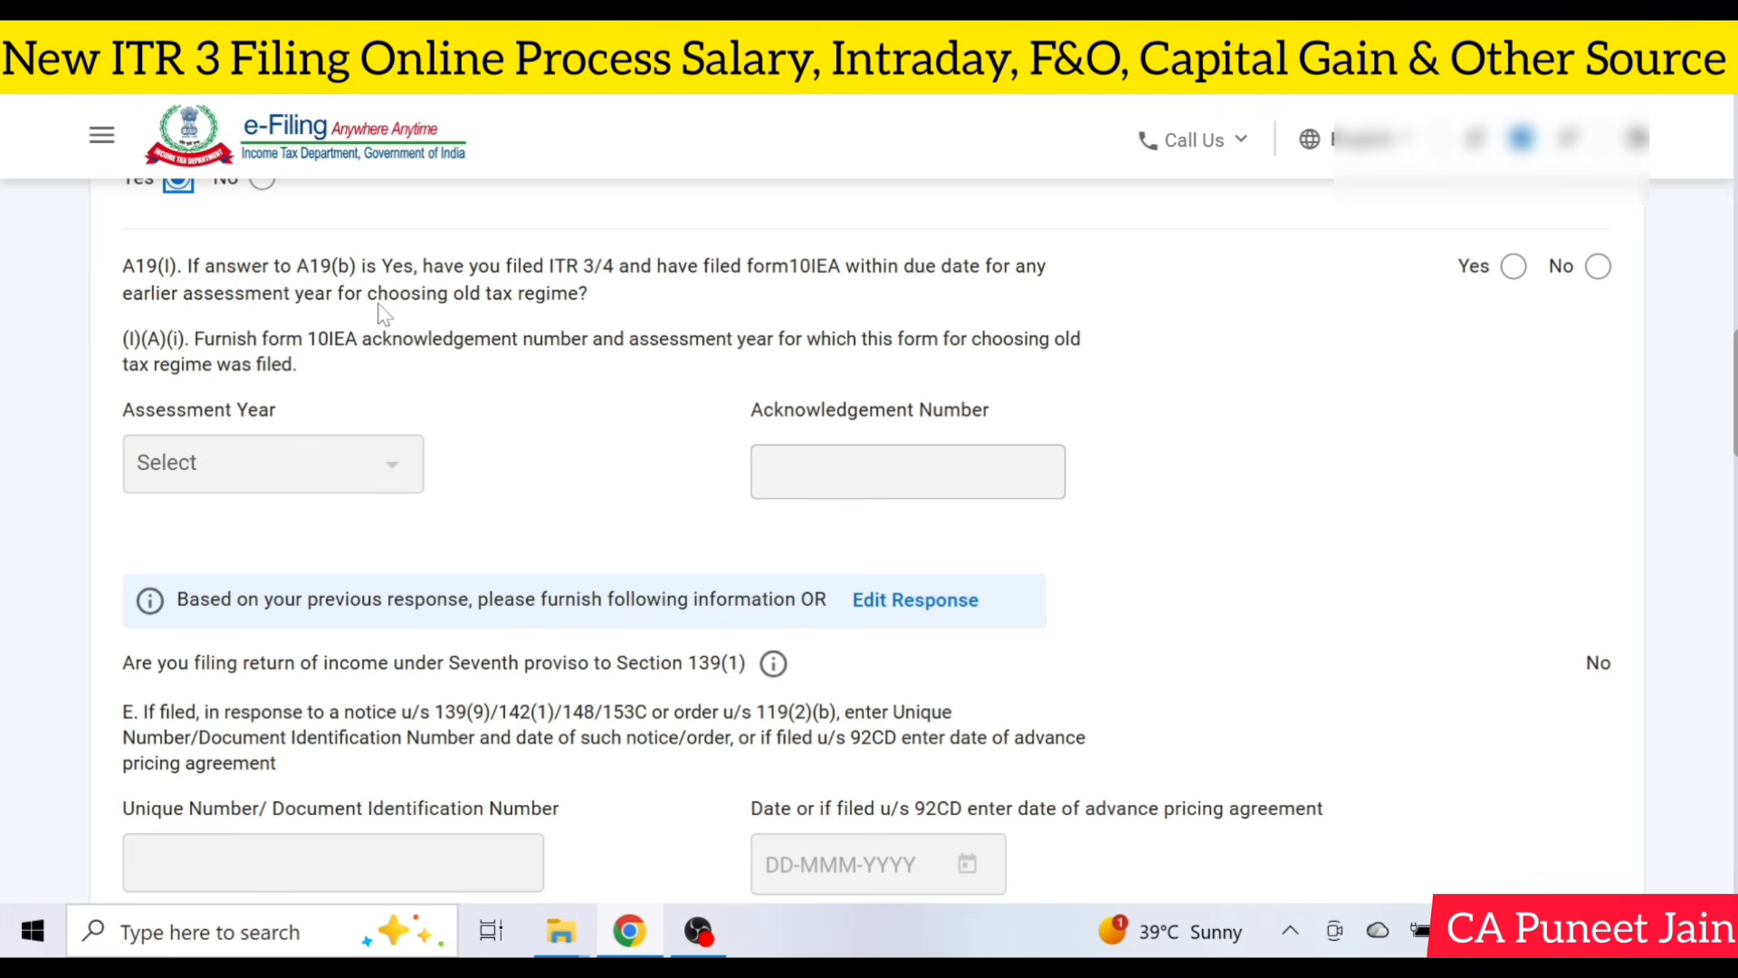
{"action": "left_click", "coordinate": [1514, 267]}
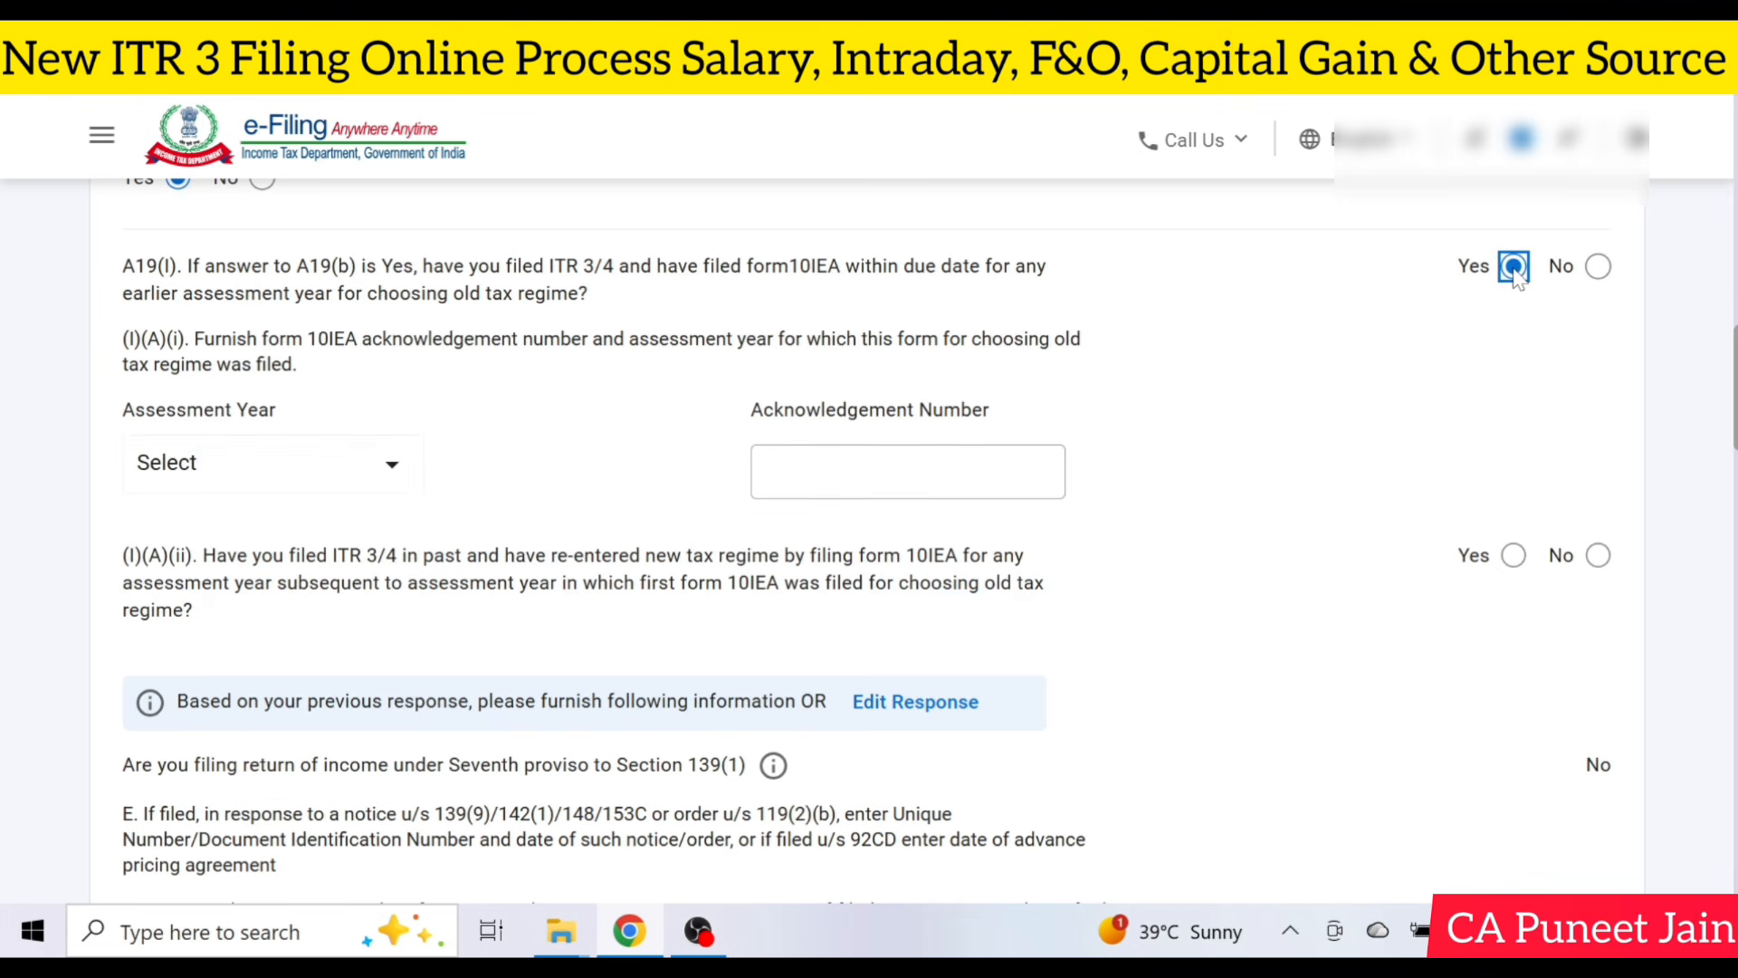
{"action": "left_click", "coordinate": [233, 484]}
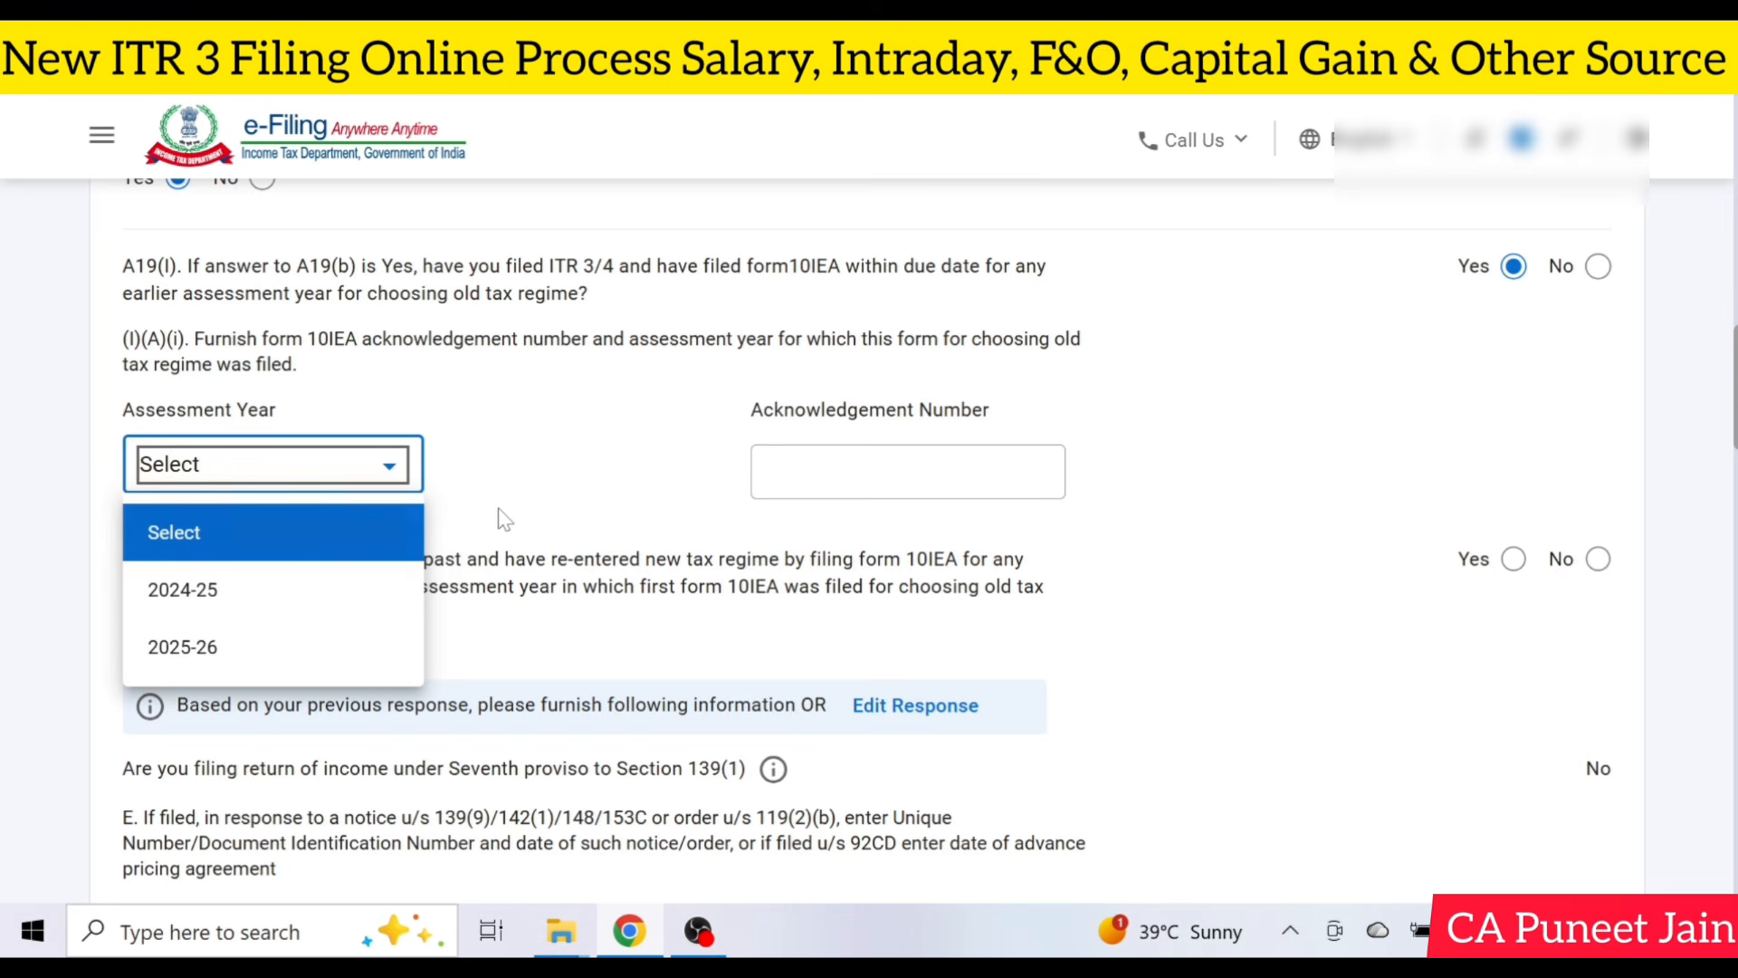
{"action": "left_click", "coordinate": [572, 462]}
{"action": "left_click", "coordinate": [905, 471]}
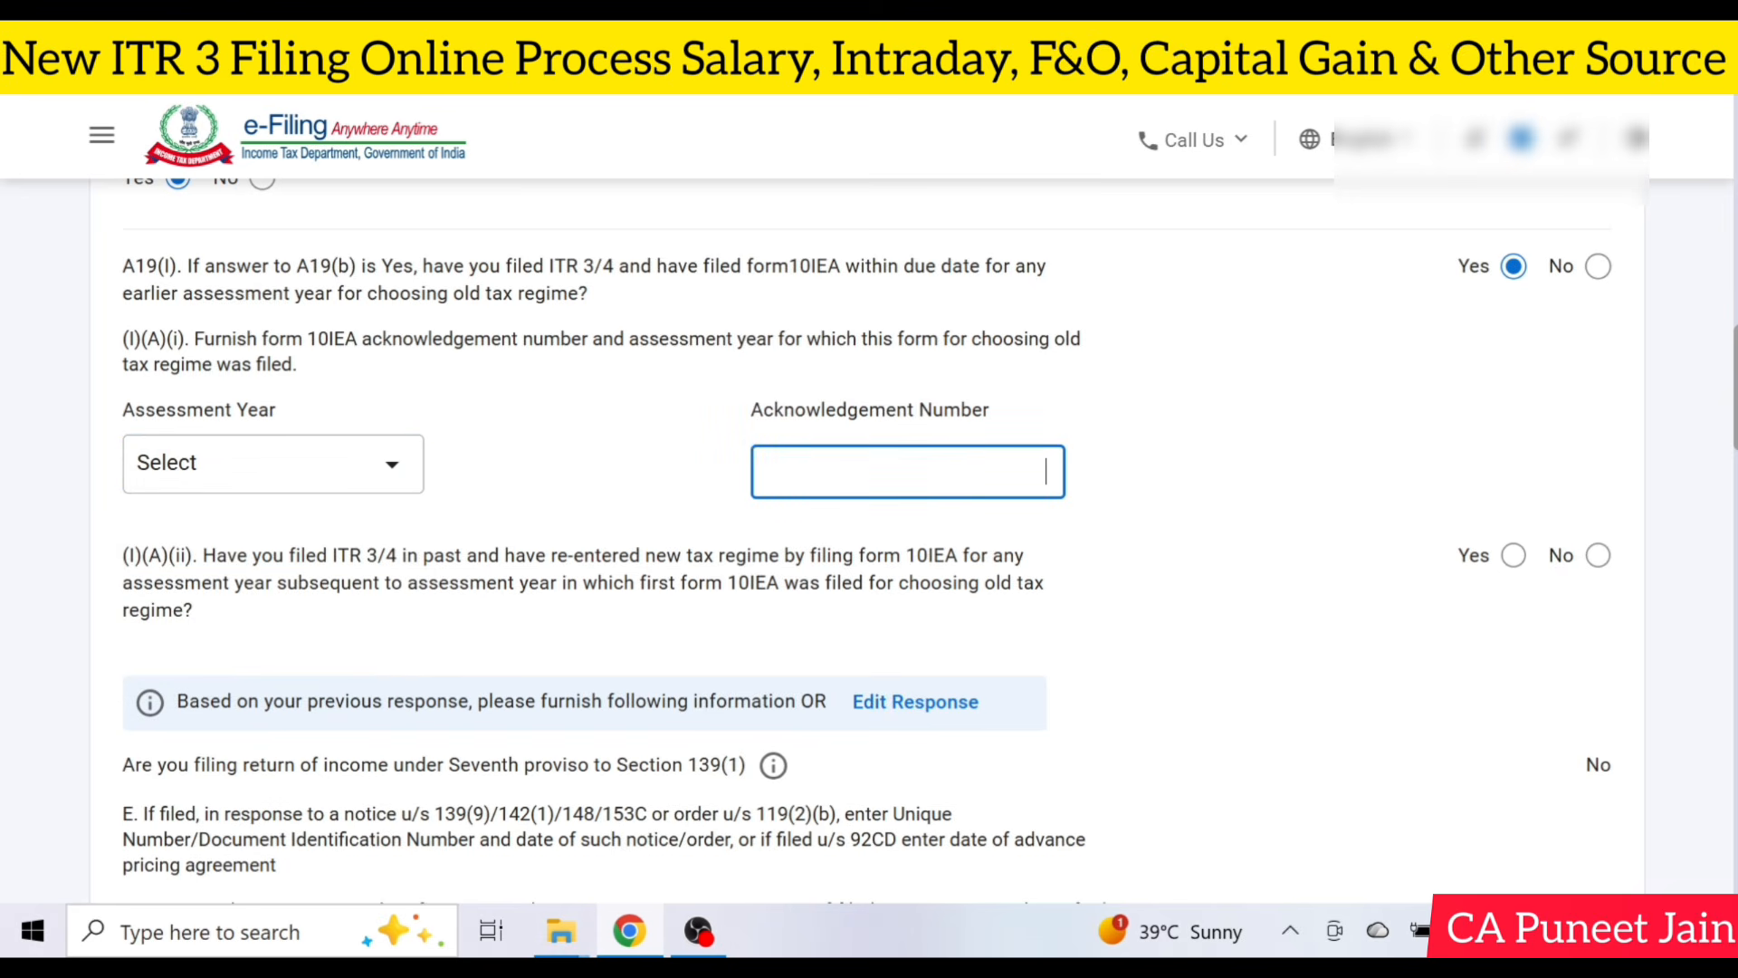
Answer No to A19(I) on earlier-year Form 10IEA filing and No to (I)(B) on filing it for the current assessment year.
{"action": "left_click", "coordinate": [1599, 267]}
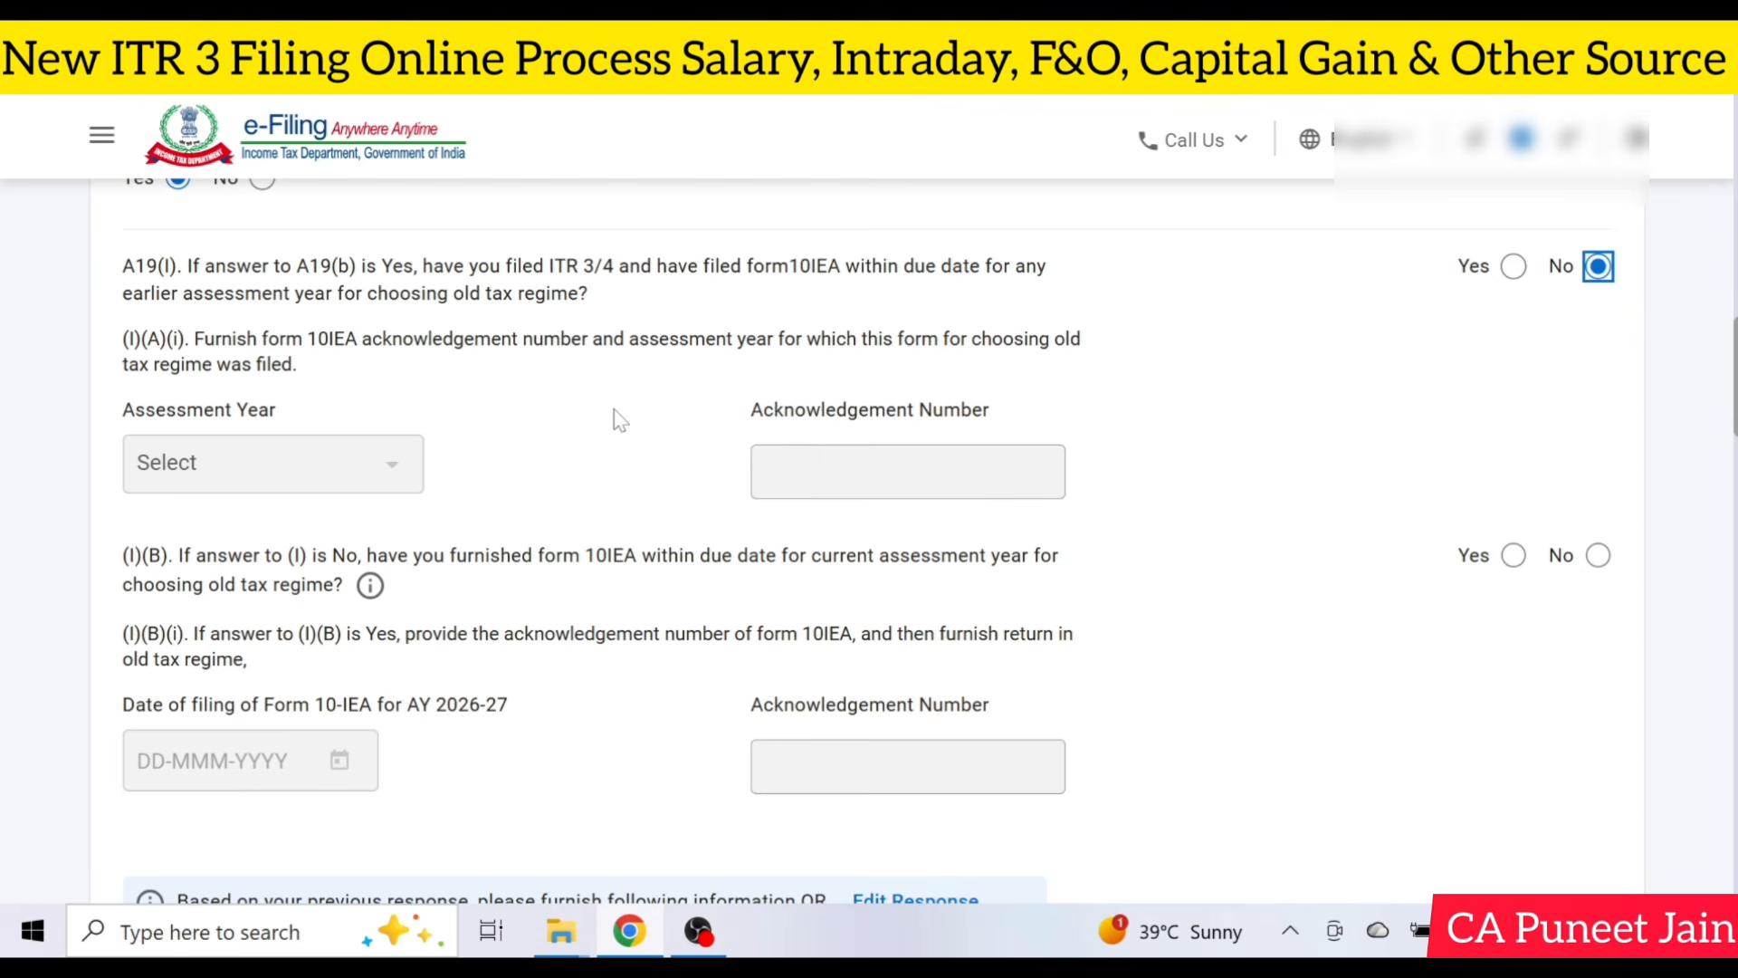
{"action": "scroll", "coordinate": [619, 420], "scroll_direction": "down", "scroll_amount": 3}
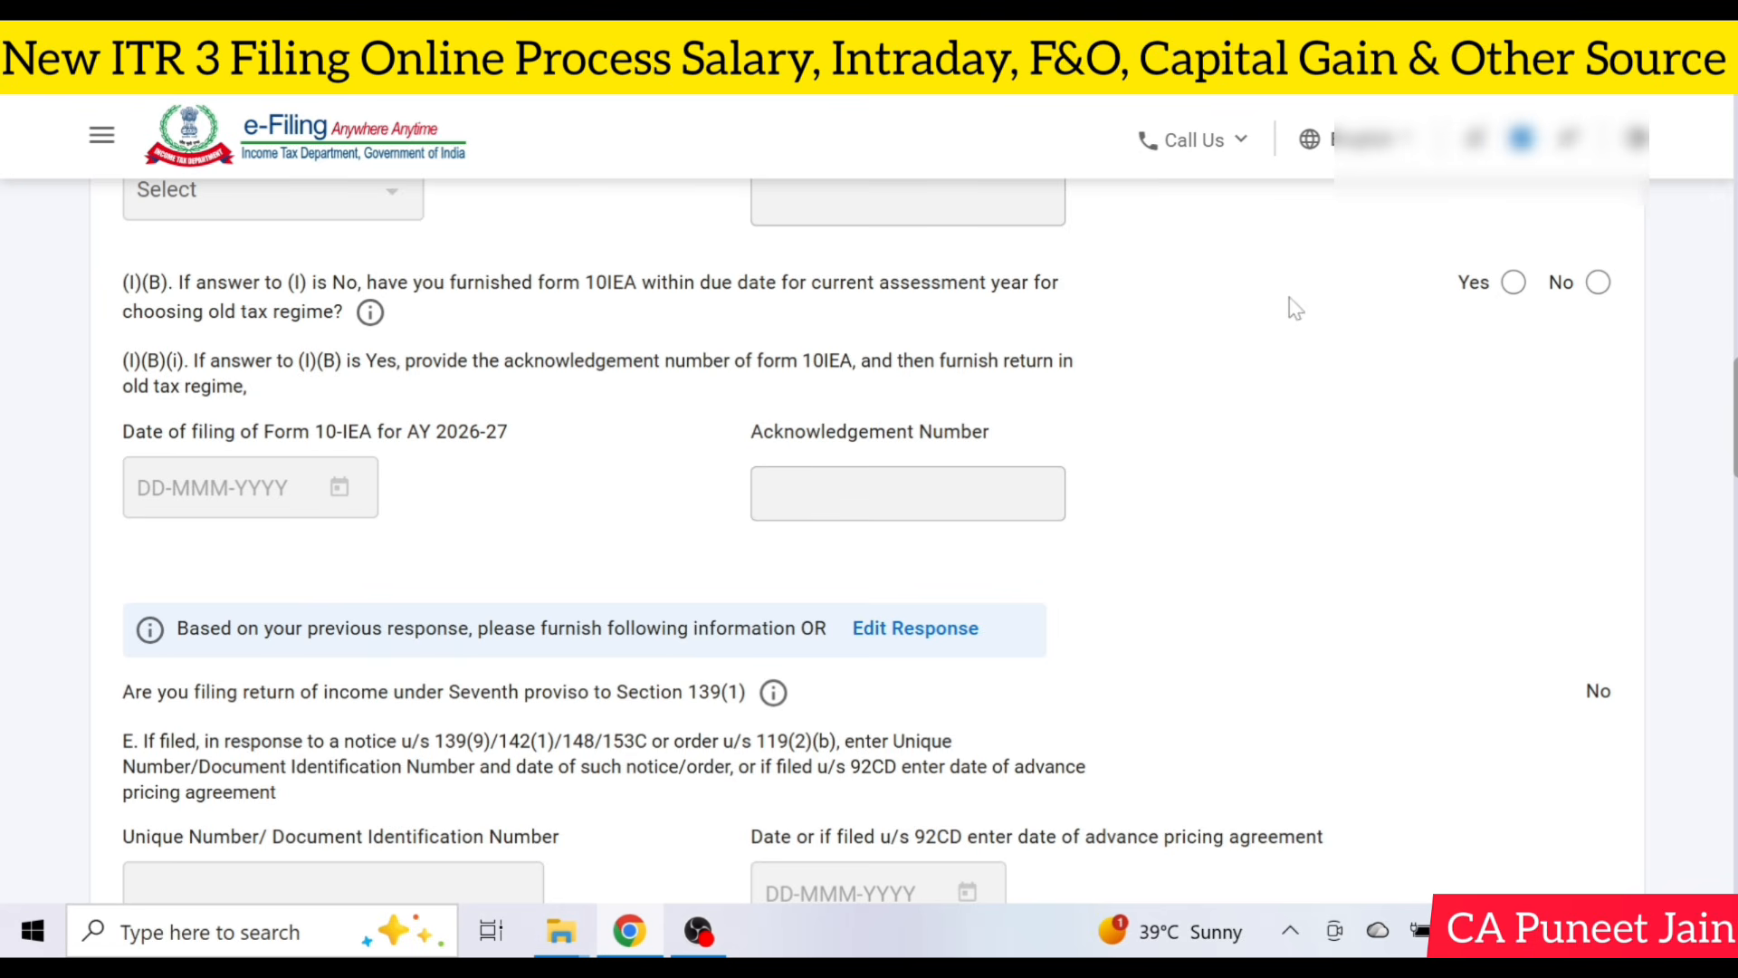
{"action": "left_click", "coordinate": [1513, 283]}
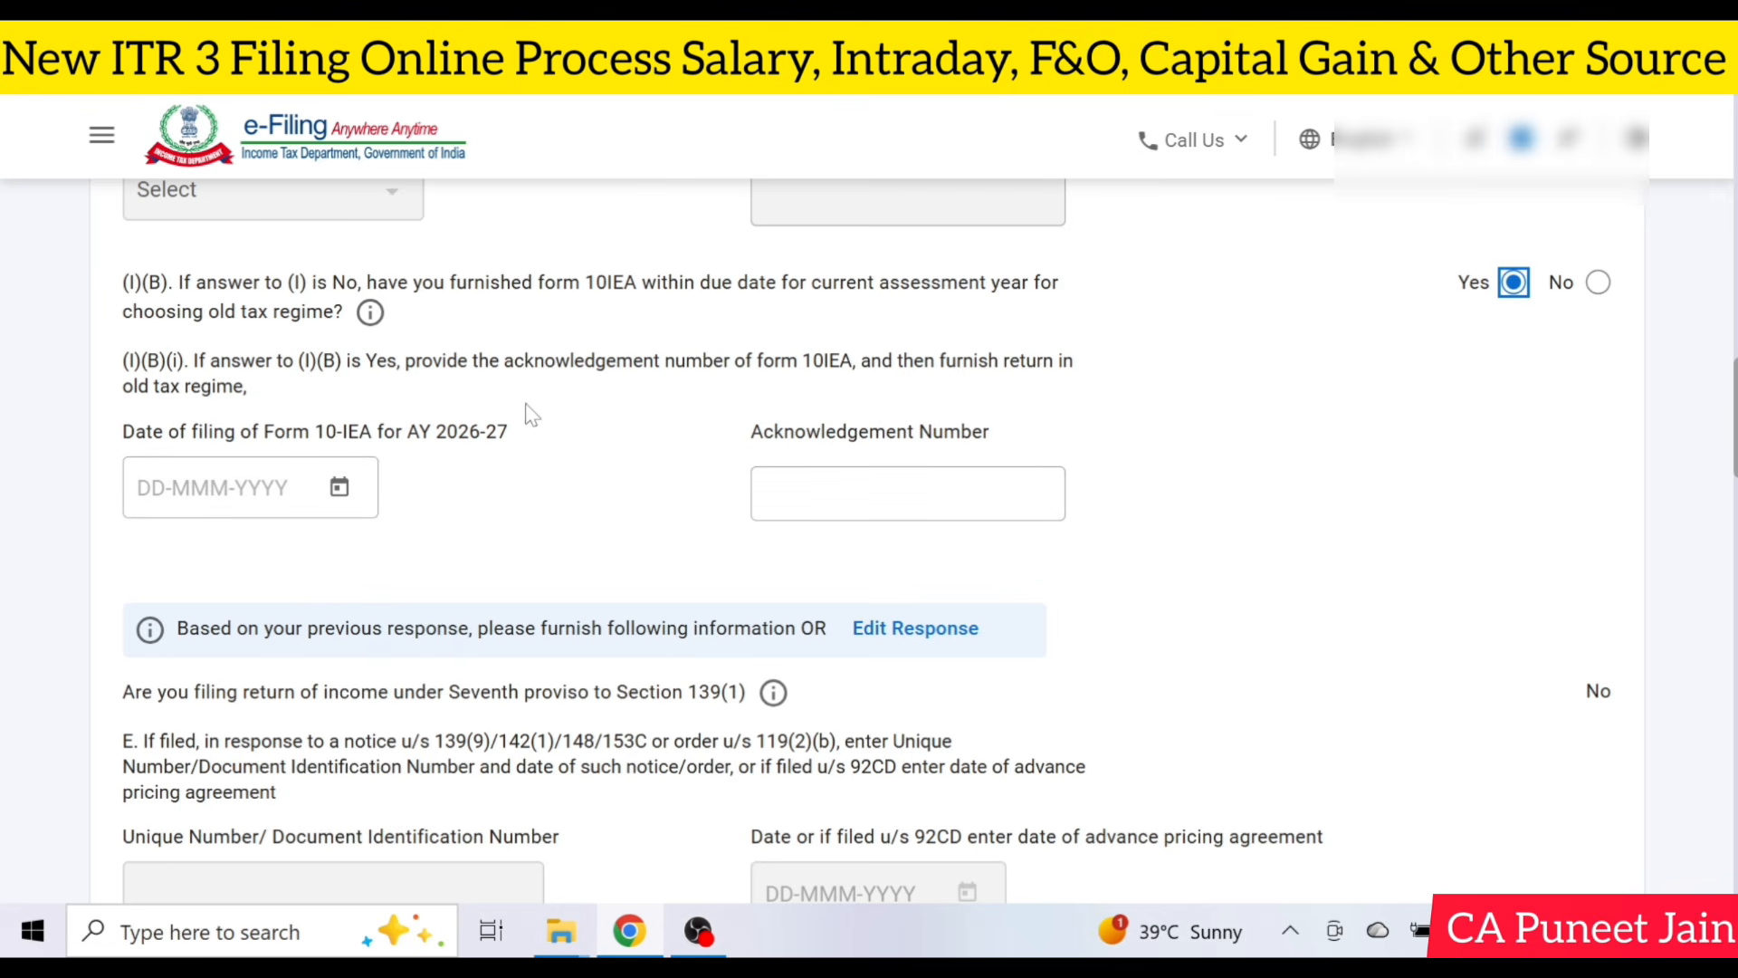
{"action": "left_click", "coordinate": [908, 493]}
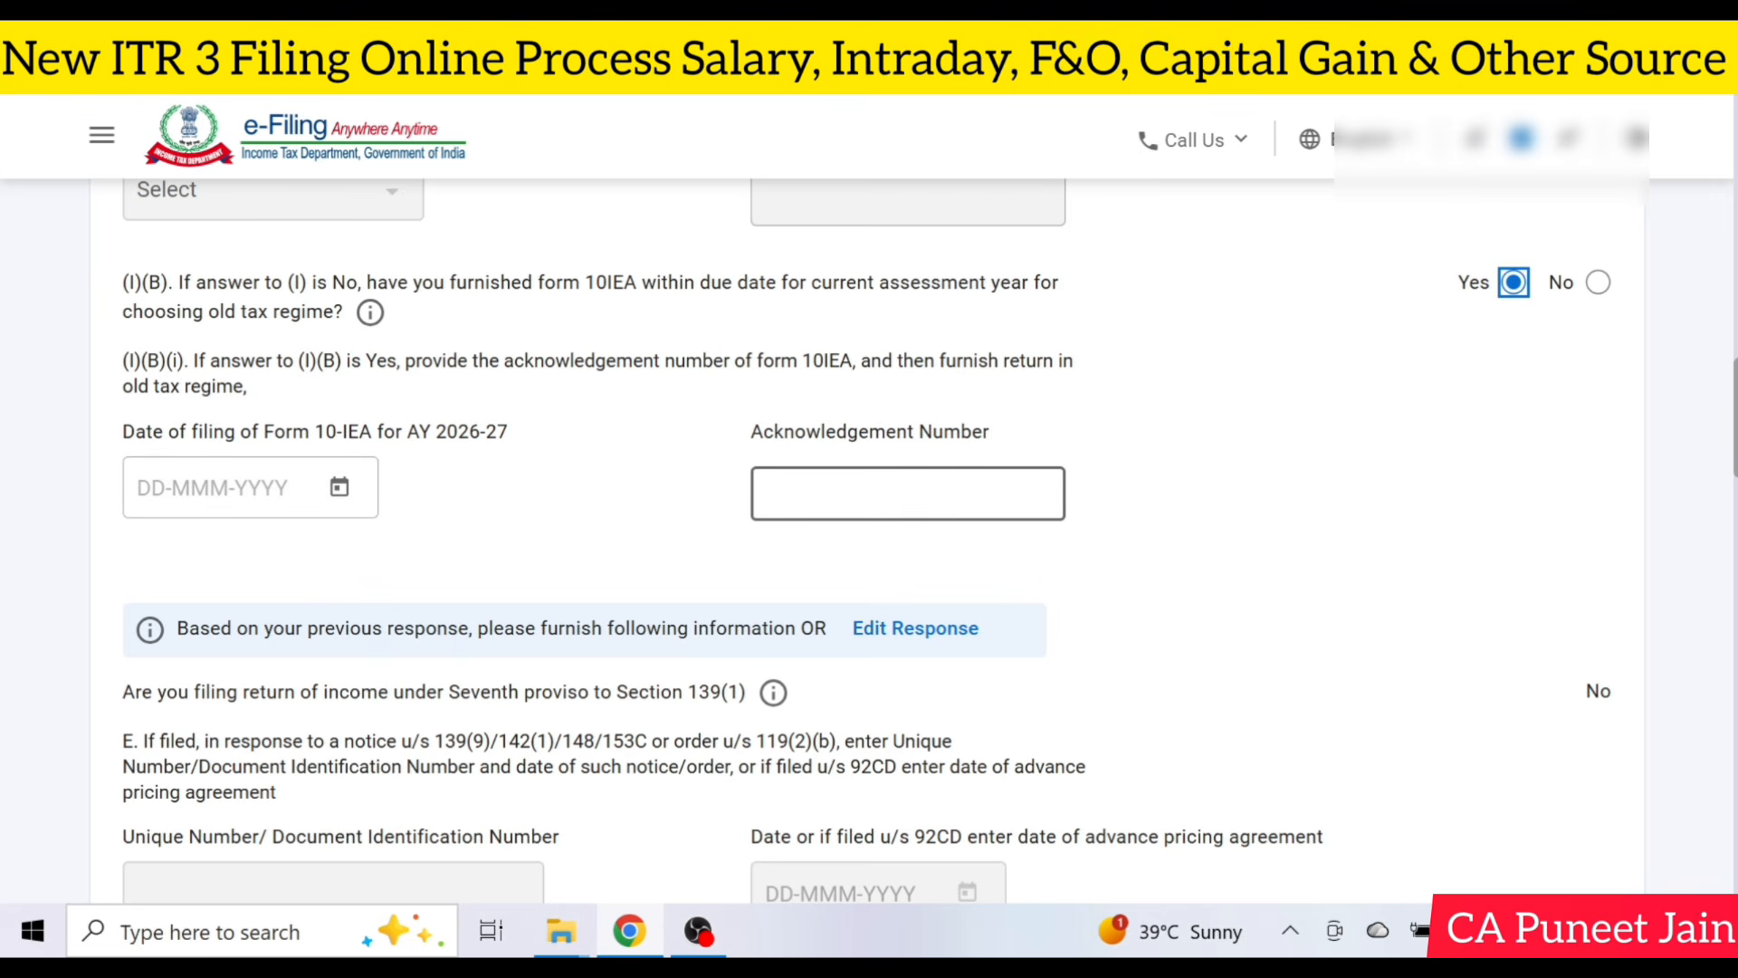
{"action": "left_click", "coordinate": [1598, 283]}
{"action": "scroll", "coordinate": [1502, 434], "scroll_direction": "up", "scroll_amount": 3}
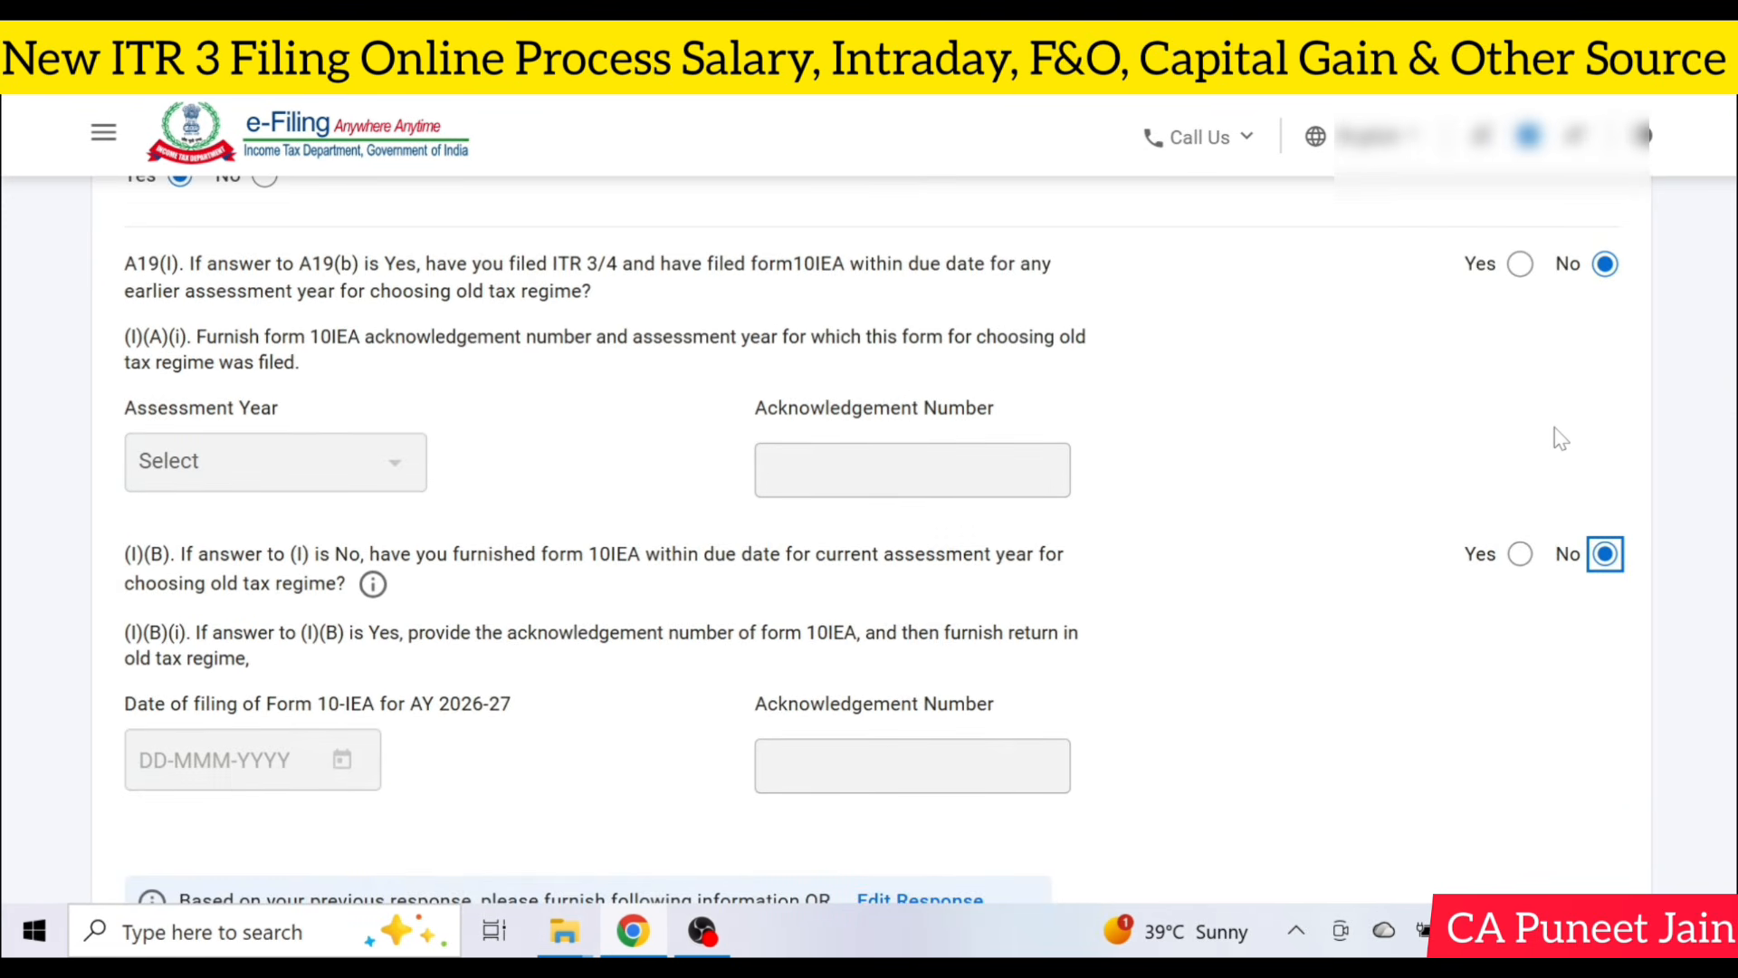
Keep the residential status as Resident and choose the applicable condition for residential status.
{"action": "scroll", "coordinate": [1559, 439], "scroll_direction": "down", "scroll_amount": 12}
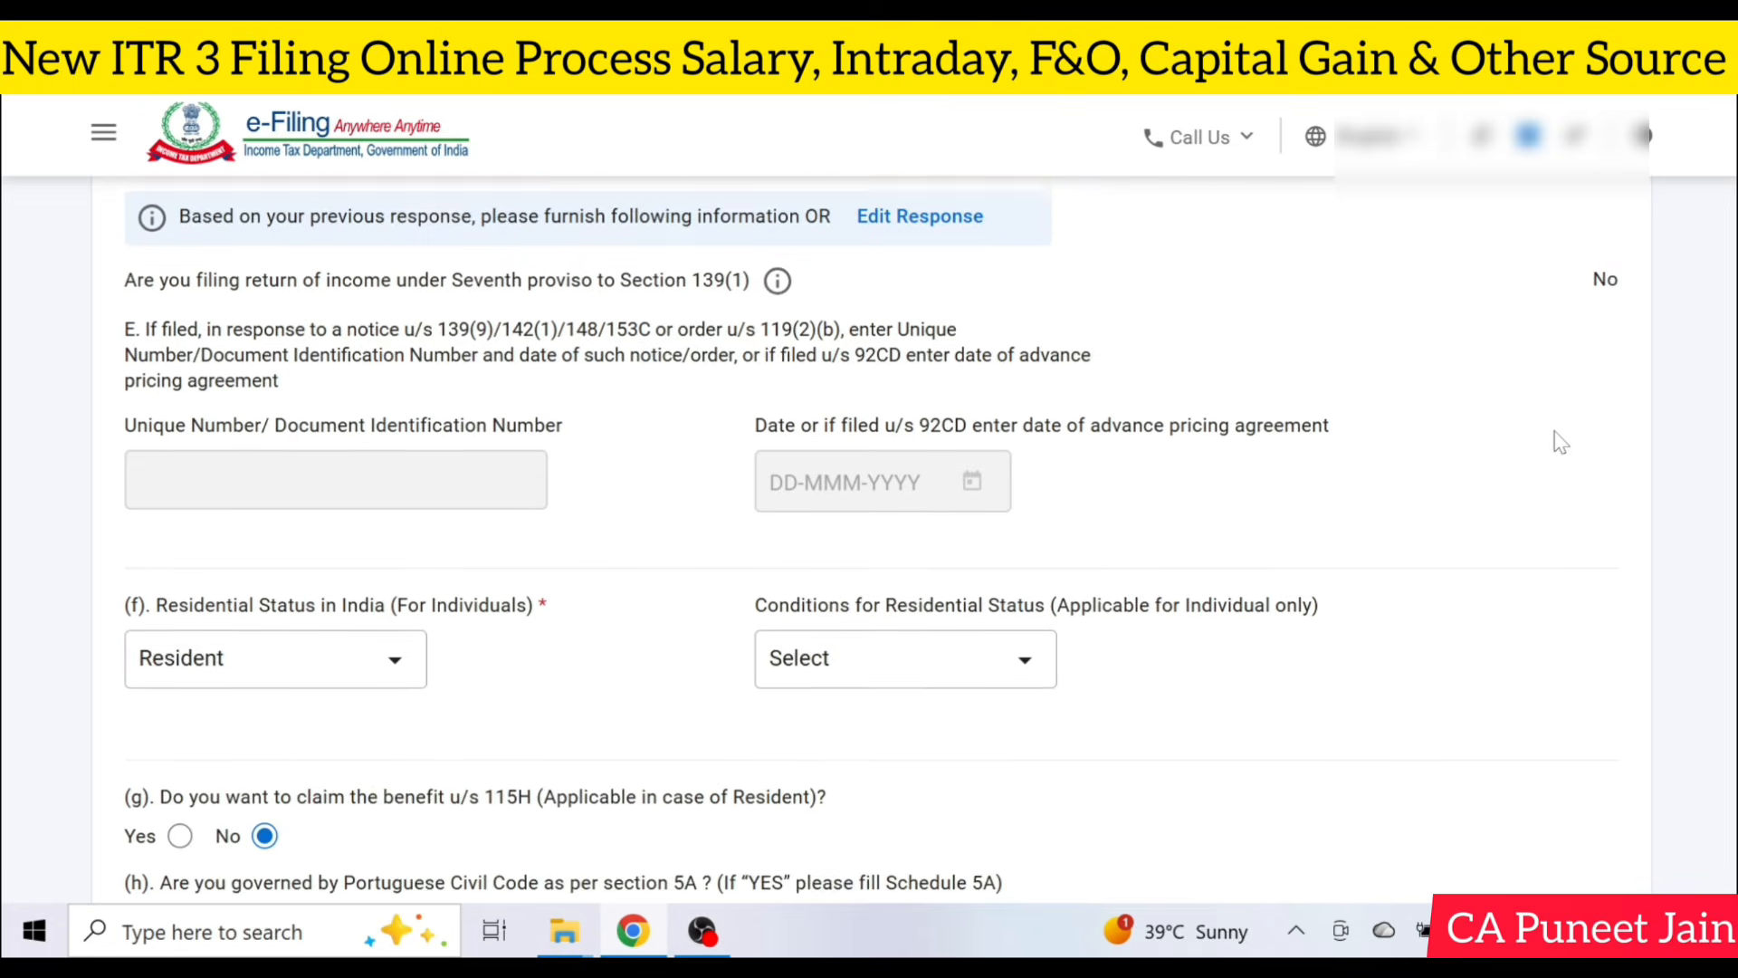
{"action": "left_click", "coordinate": [352, 250]}
{"action": "left_click", "coordinate": [357, 248]}
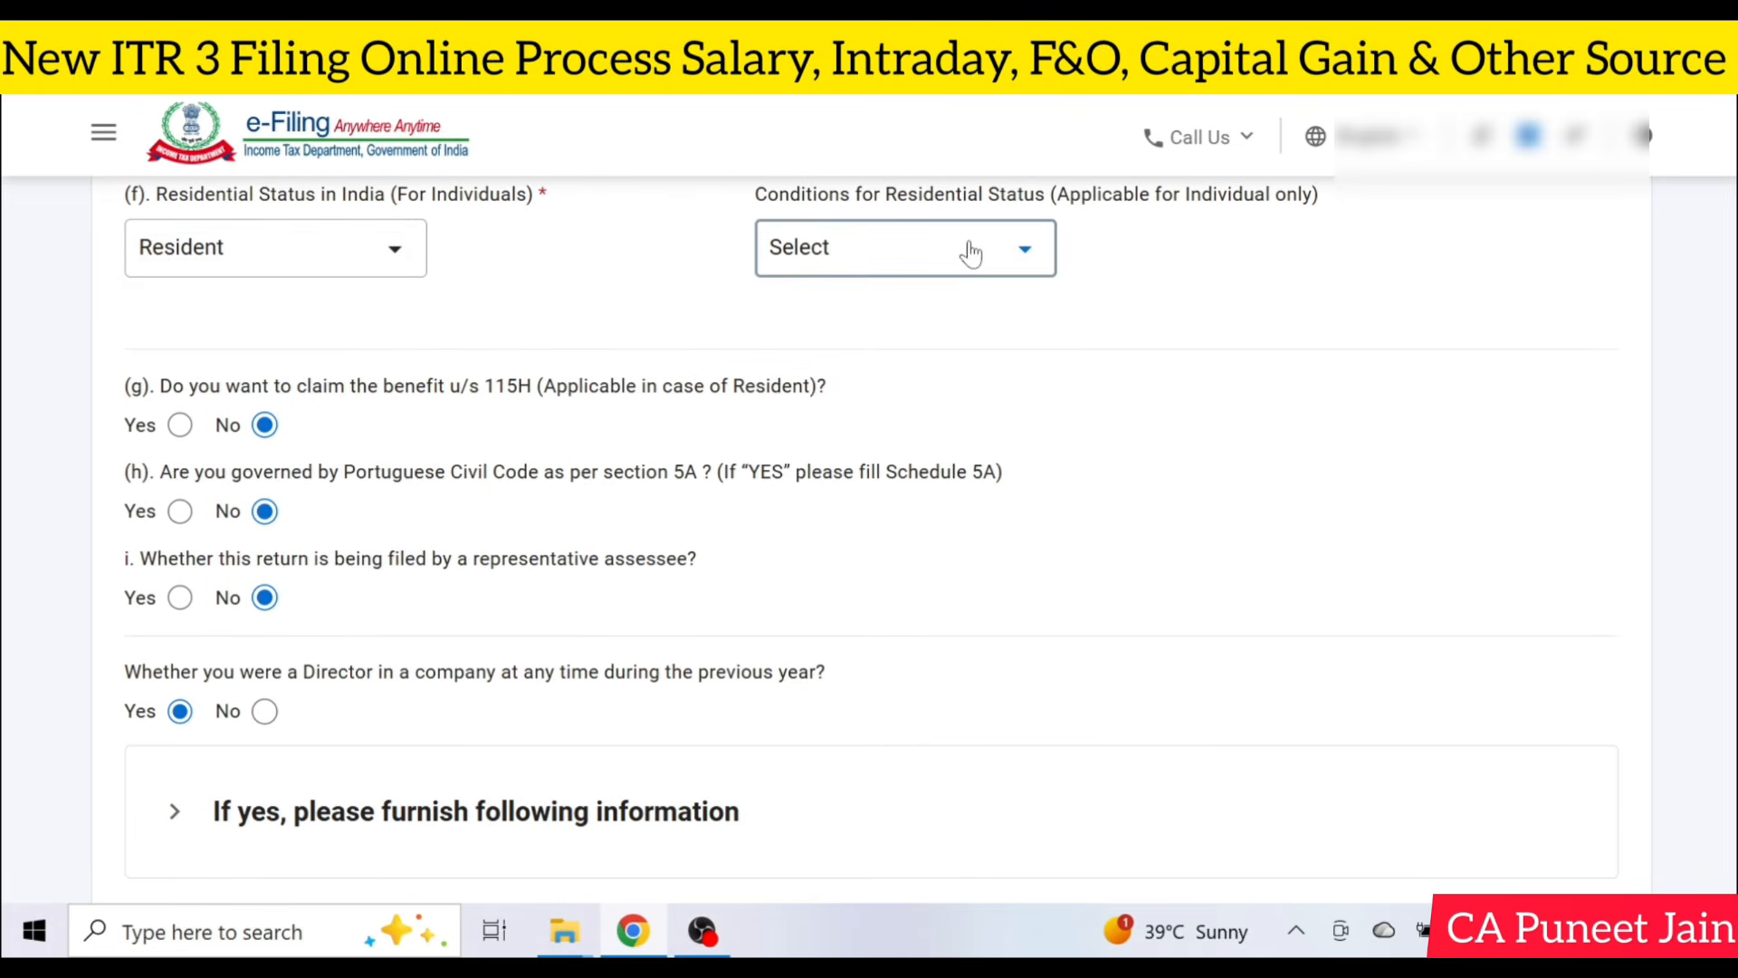
{"action": "left_click", "coordinate": [969, 248]}
{"action": "left_click", "coordinate": [896, 385]}
Answer No to having been a company Director and No to having held unlisted equity shares during the previous year.
{"action": "scroll", "coordinate": [398, 579], "scroll_direction": "down", "scroll_amount": 3}
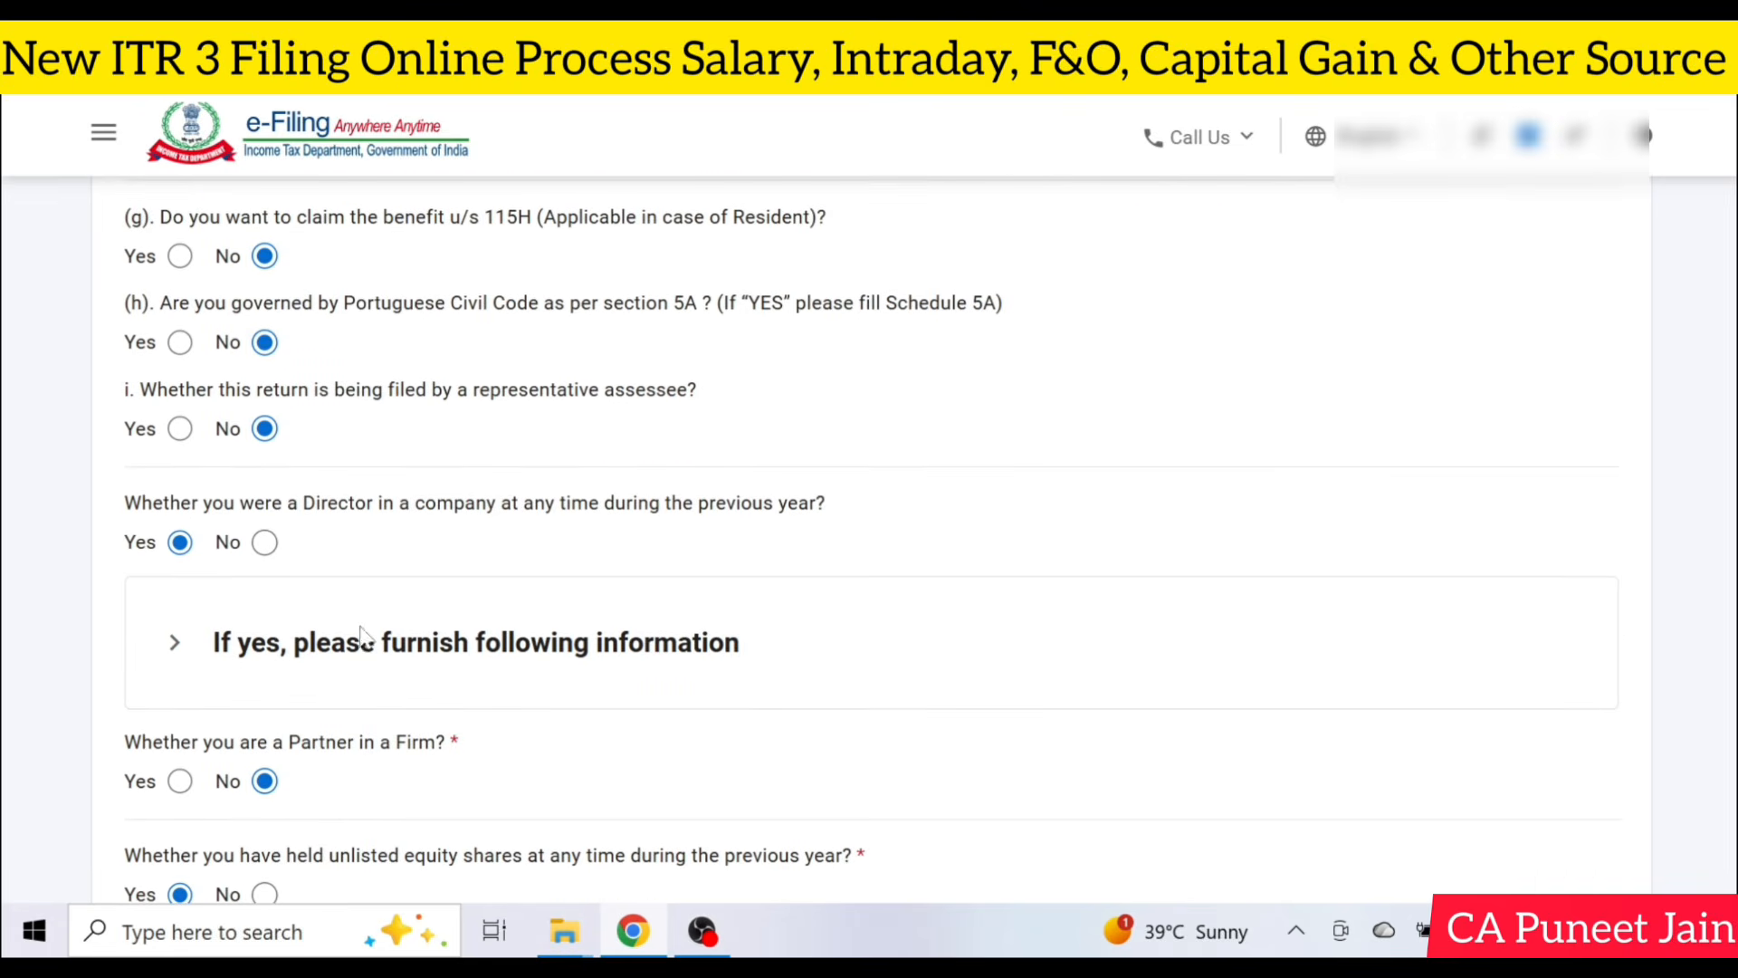
{"action": "left_click", "coordinate": [265, 542]}
{"action": "scroll", "coordinate": [258, 557], "scroll_direction": "down", "scroll_amount": 3}
{"action": "scroll", "coordinate": [252, 573], "scroll_direction": "down", "scroll_amount": 3}
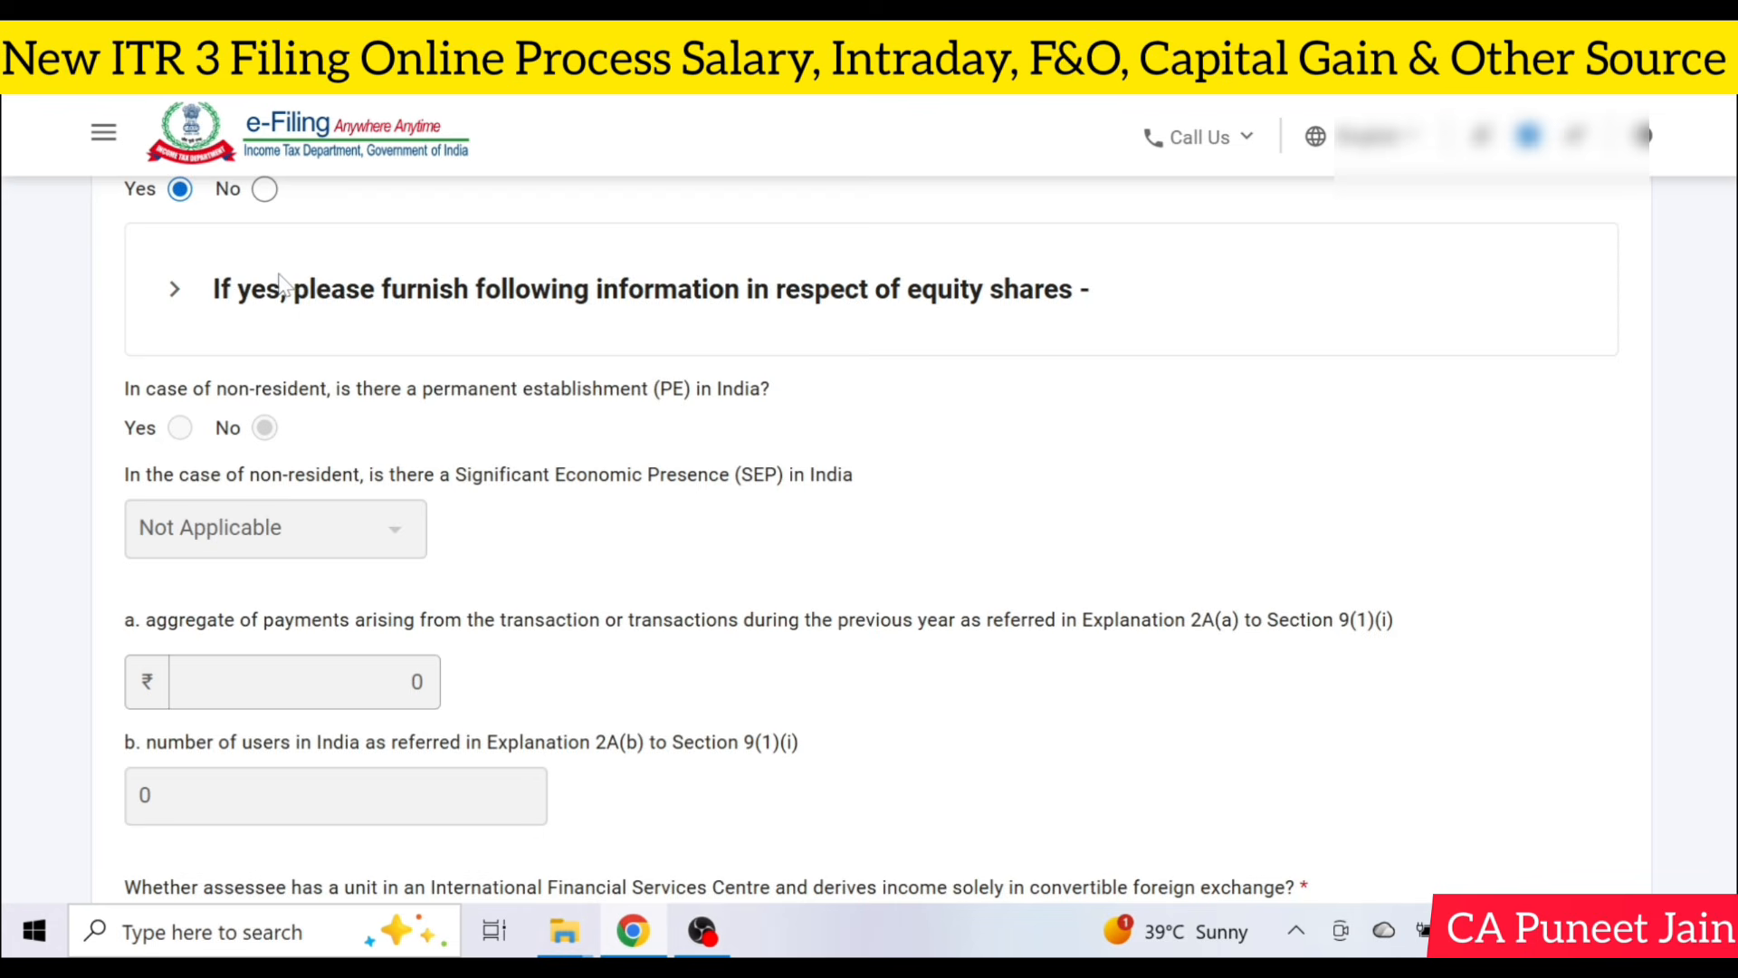
{"action": "left_click", "coordinate": [265, 183]}
Expand the Audit Information section and answer No to being liable to maintain accounts as per section 44AA.
{"action": "scroll", "coordinate": [464, 493], "scroll_direction": "down", "scroll_amount": 3}
{"action": "scroll", "coordinate": [433, 507], "scroll_direction": "down", "scroll_amount": 5}
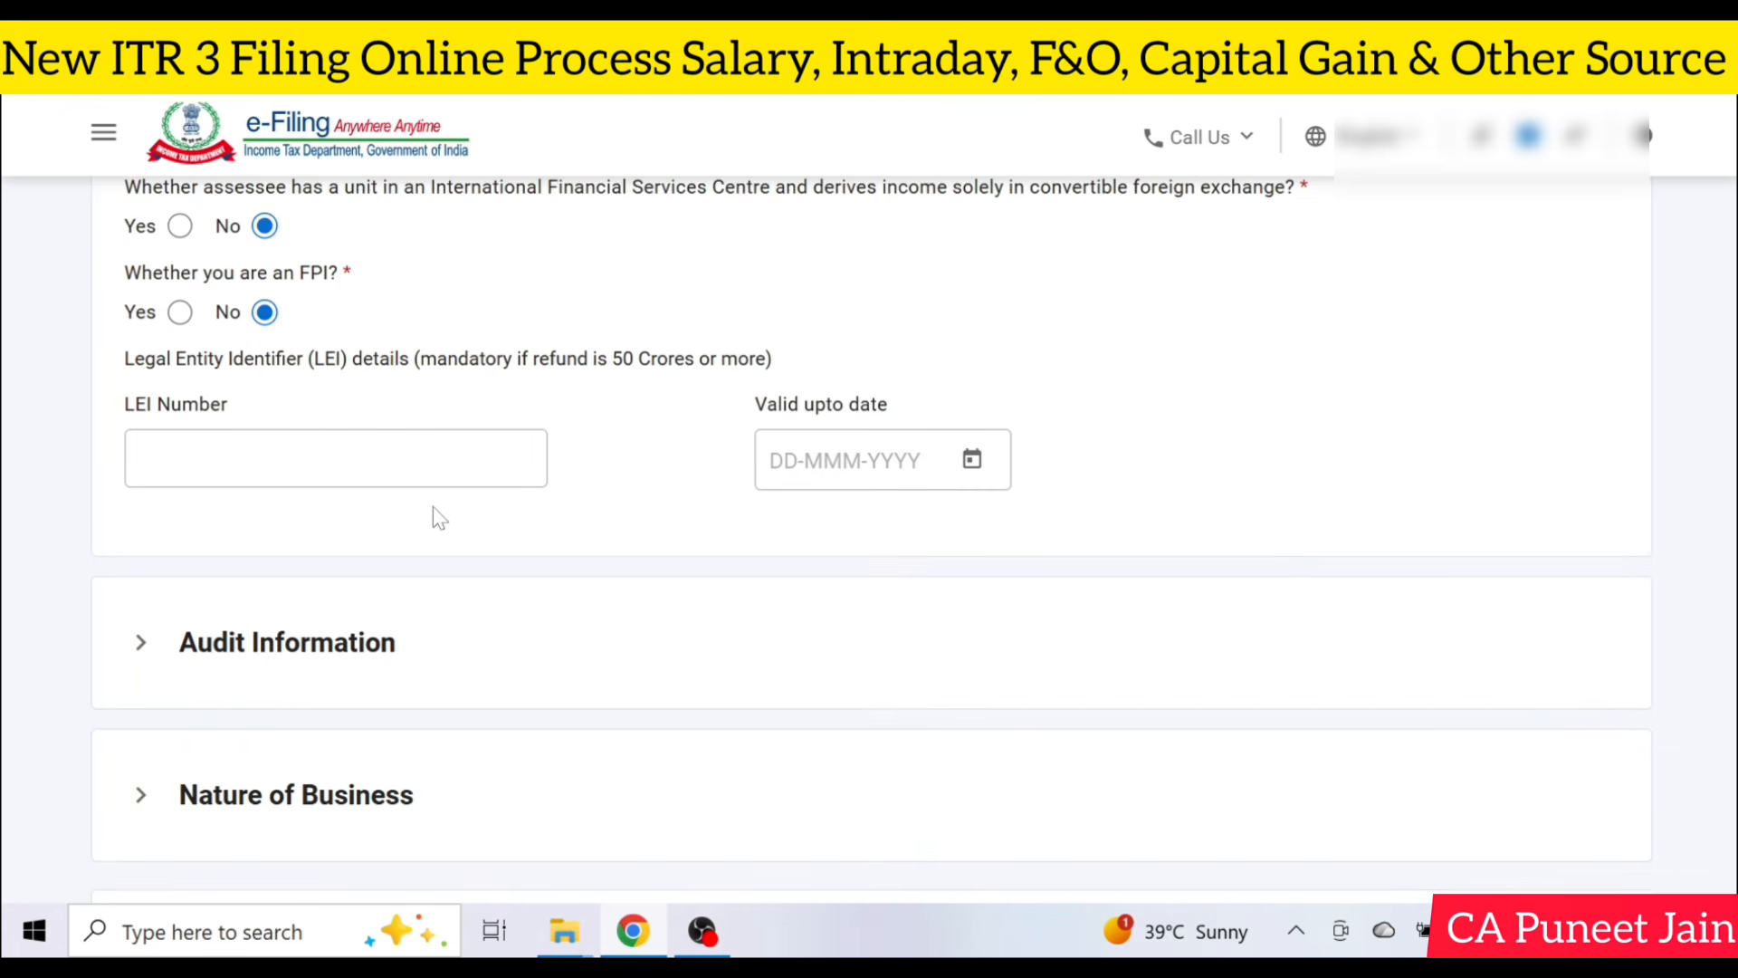
{"action": "left_click", "coordinate": [357, 404]}
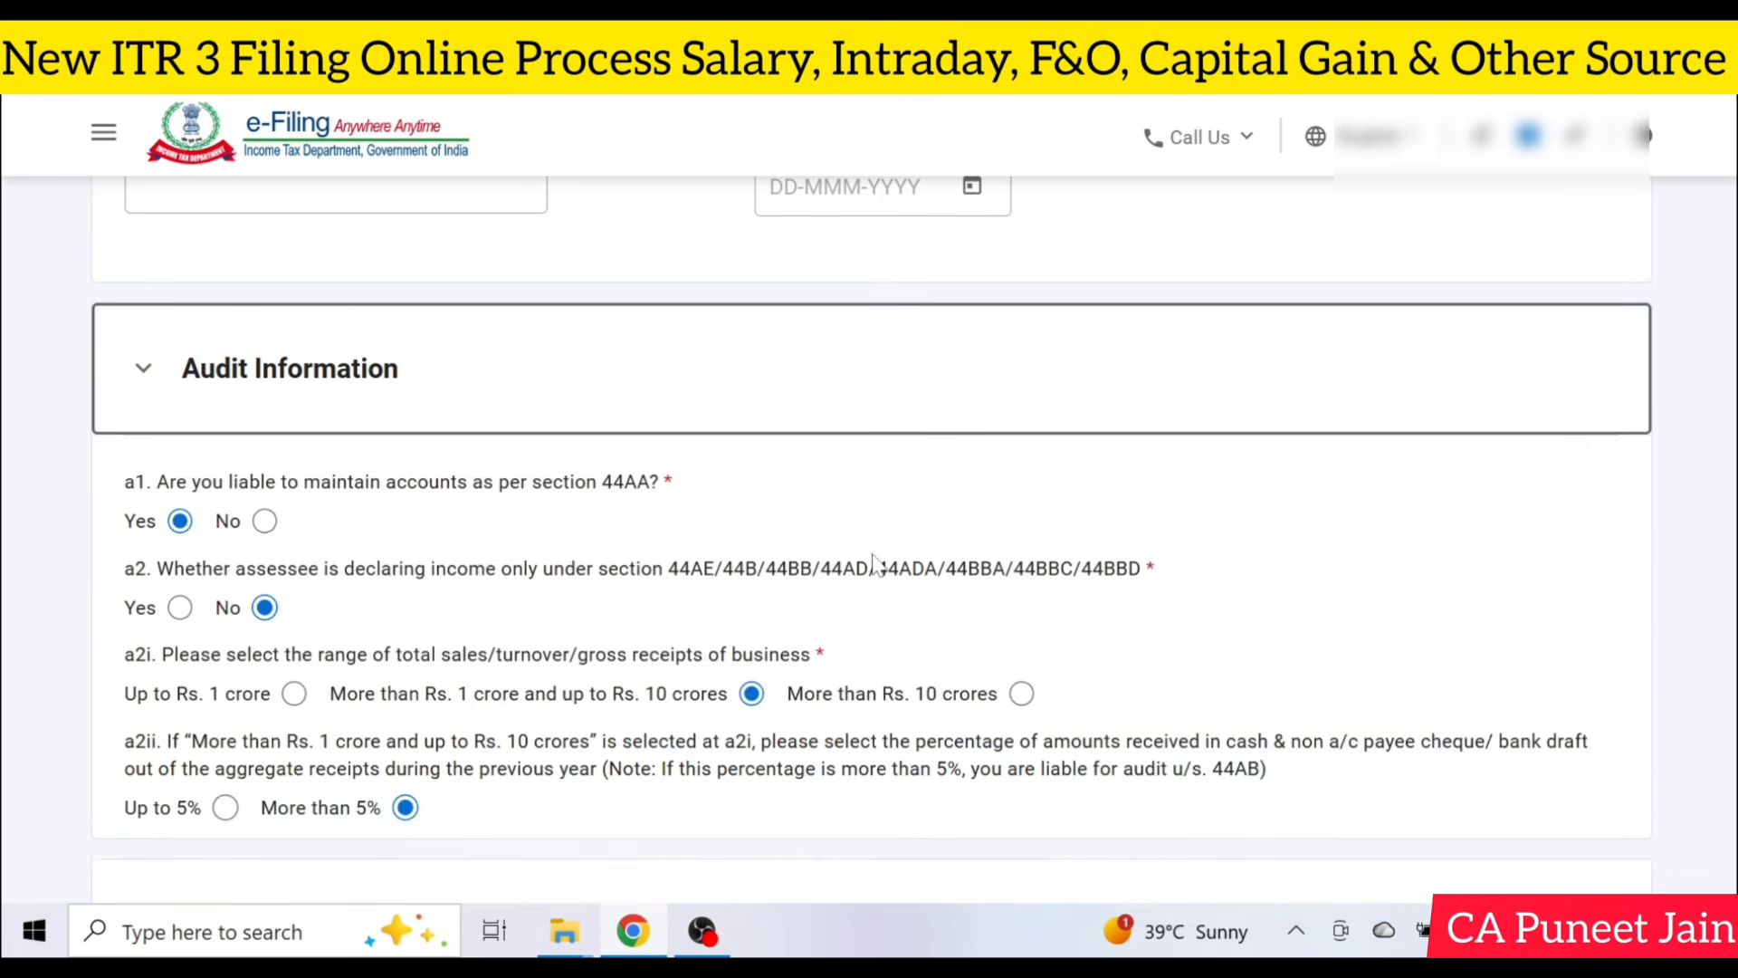
{"action": "scroll", "coordinate": [614, 502], "scroll_direction": "down", "scroll_amount": 2}
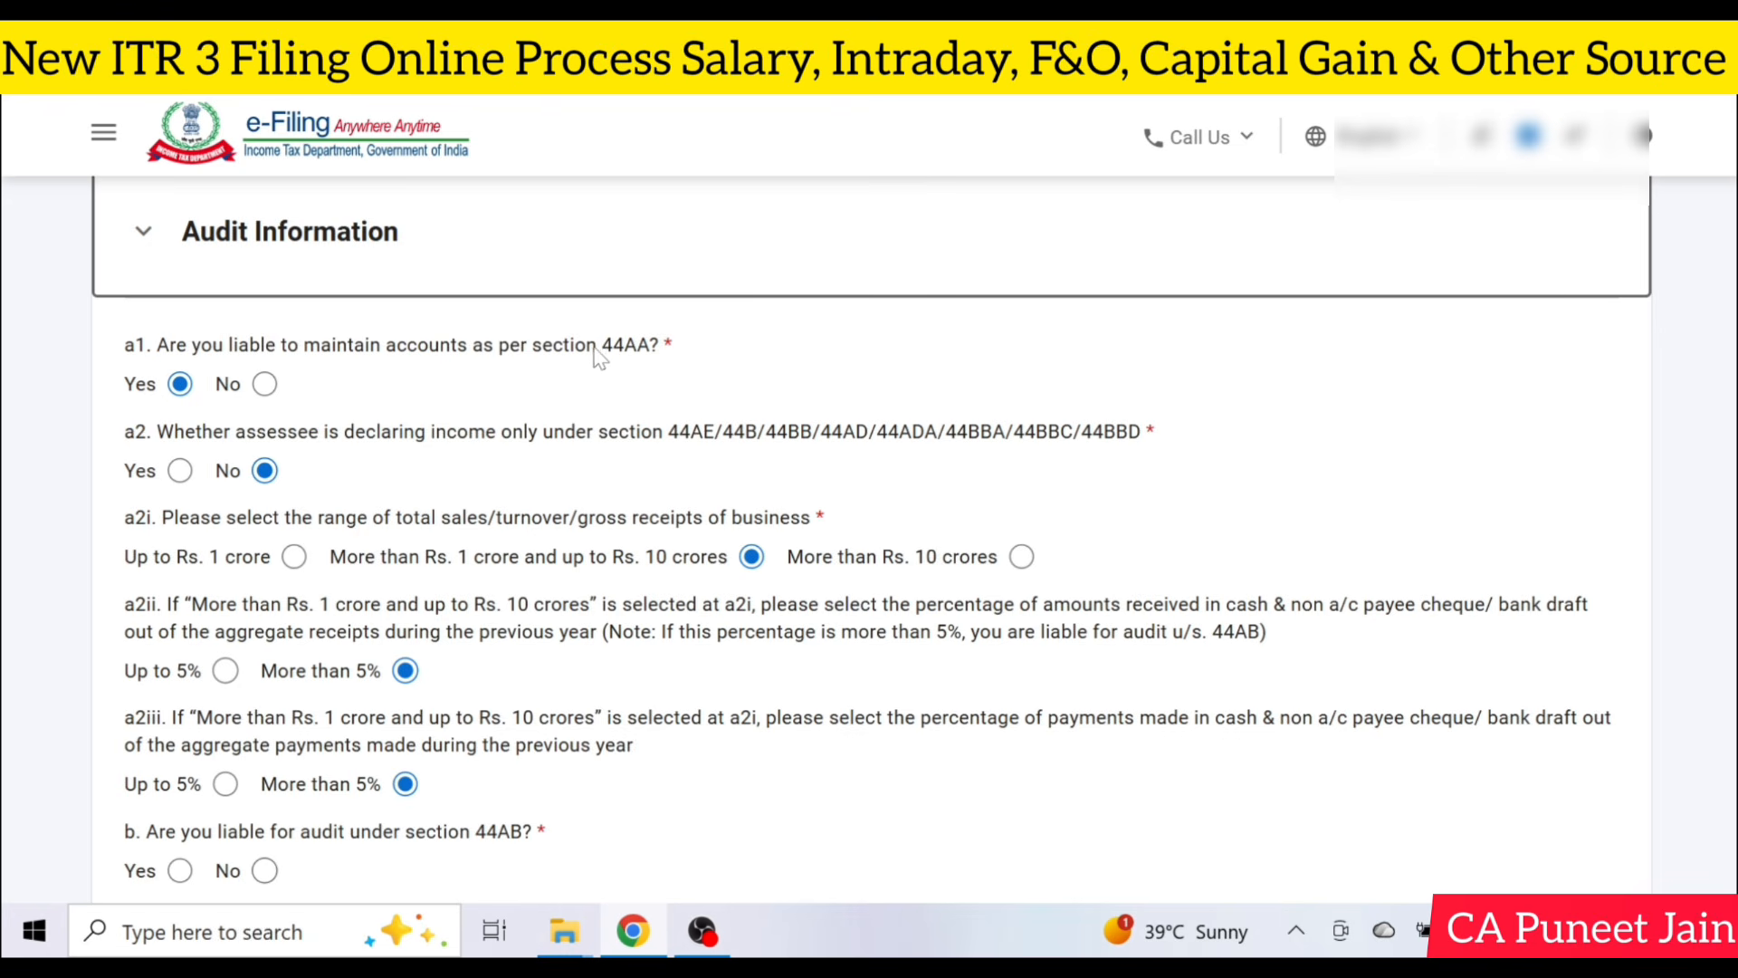
{"action": "scroll", "coordinate": [606, 358], "scroll_direction": "down", "scroll_amount": 2}
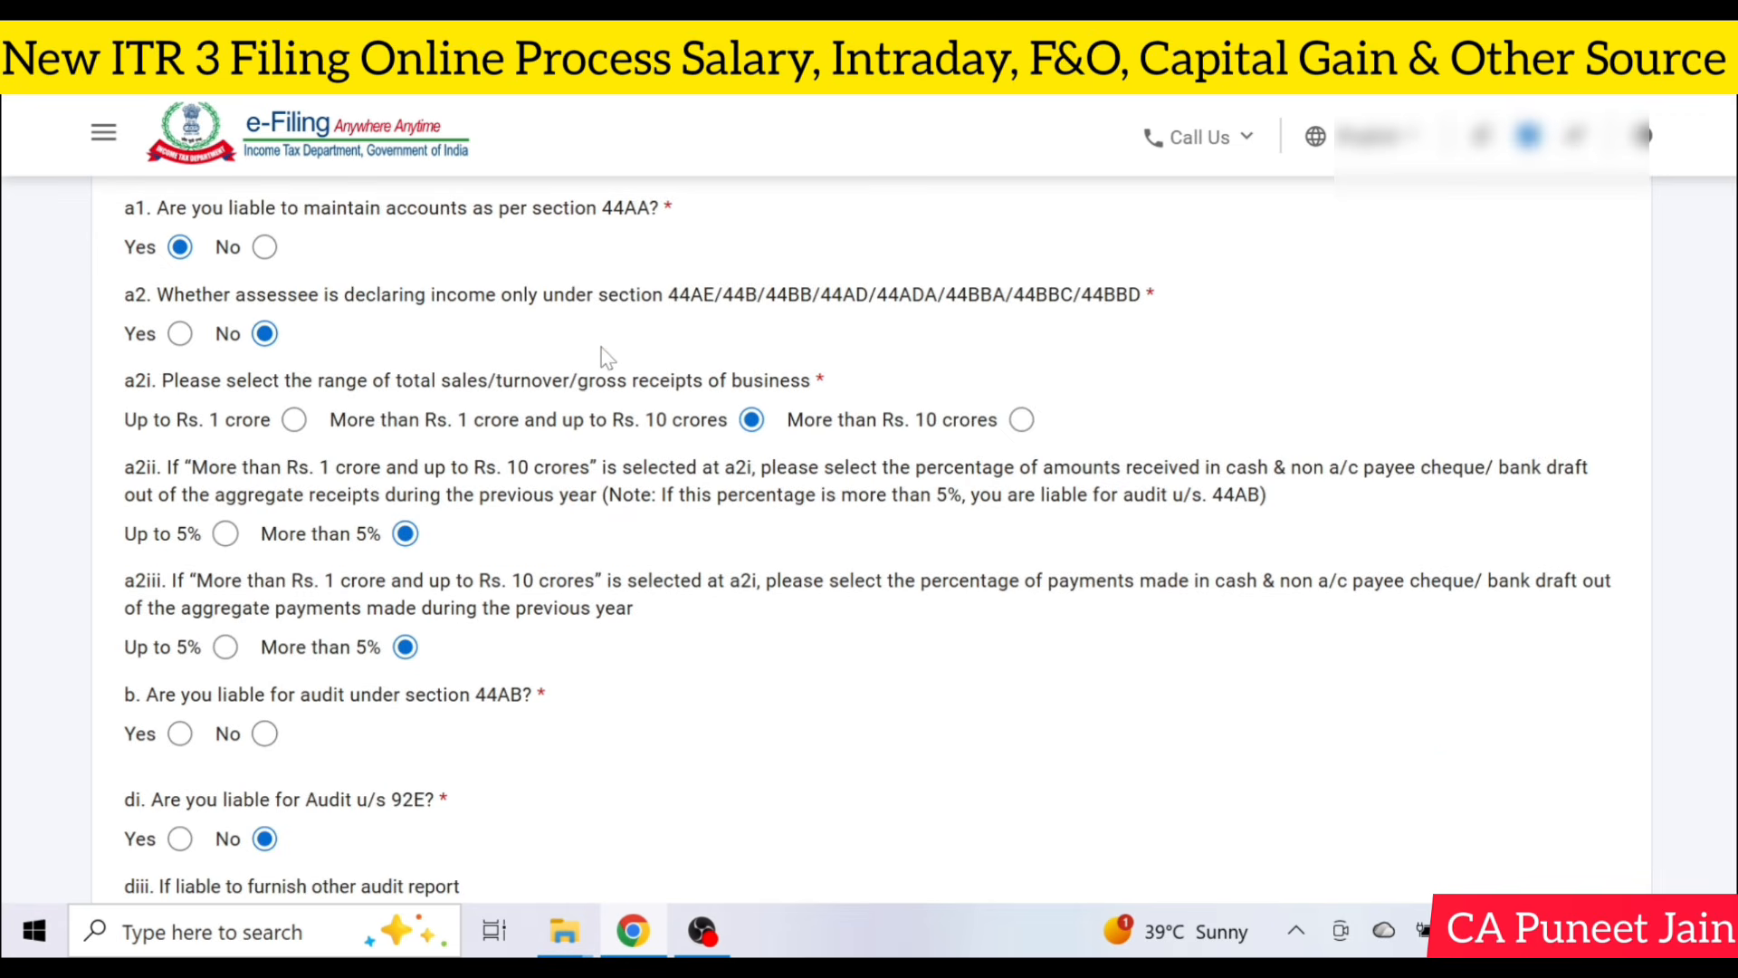
{"action": "left_click", "coordinate": [264, 247]}
{"action": "scroll", "coordinate": [577, 418], "scroll_direction": "down", "scroll_amount": 2}
{"action": "scroll", "coordinate": [485, 492], "scroll_direction": "up", "scroll_amount": 2}
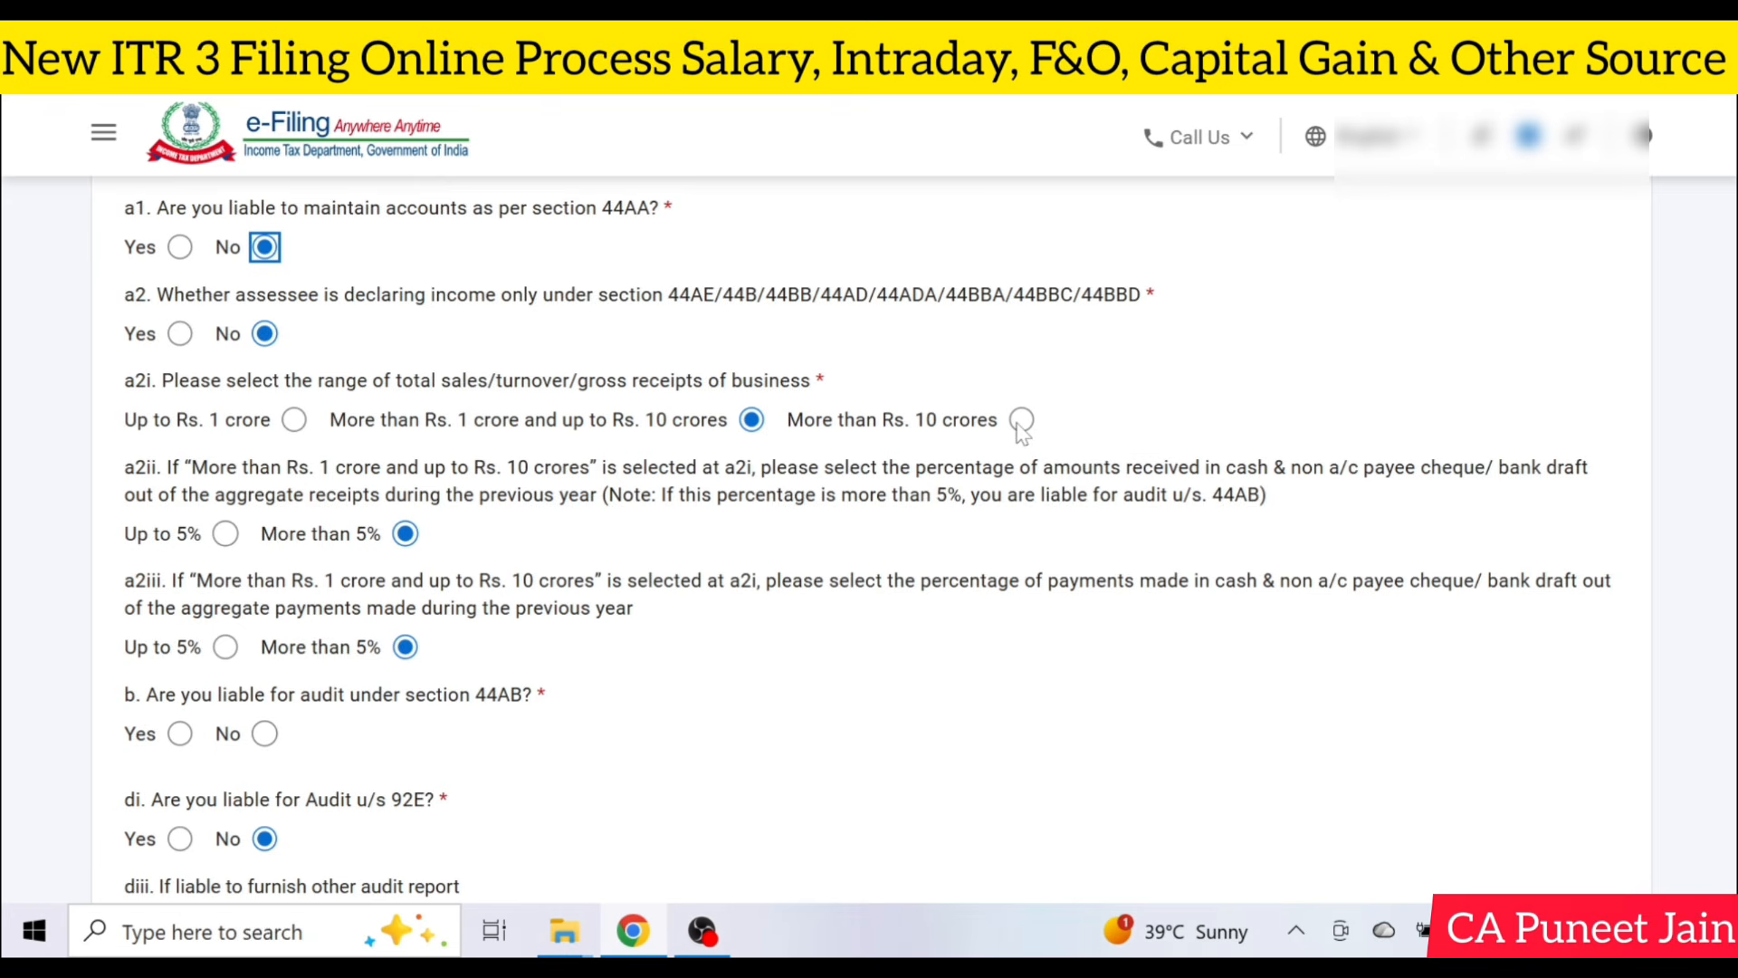
Answer No to being liable for audit under section 44AB.
{"action": "scroll", "coordinate": [1028, 430], "scroll_direction": "down", "scroll_amount": 2}
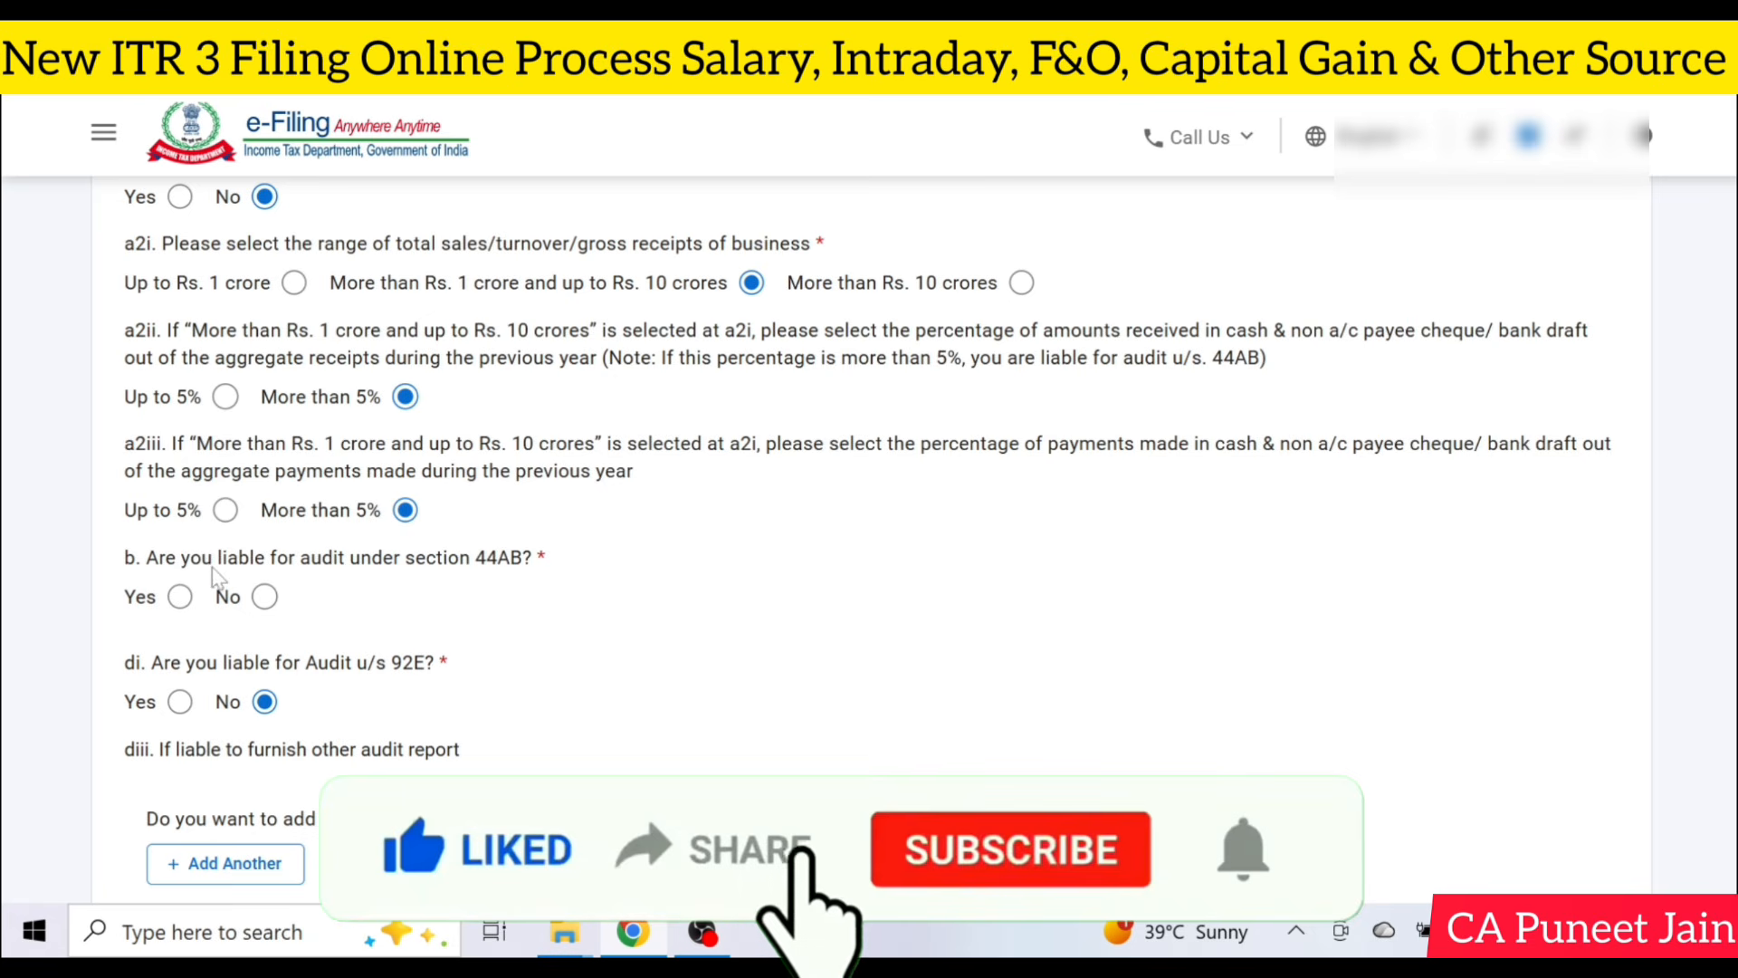
{"action": "left_click", "coordinate": [264, 596]}
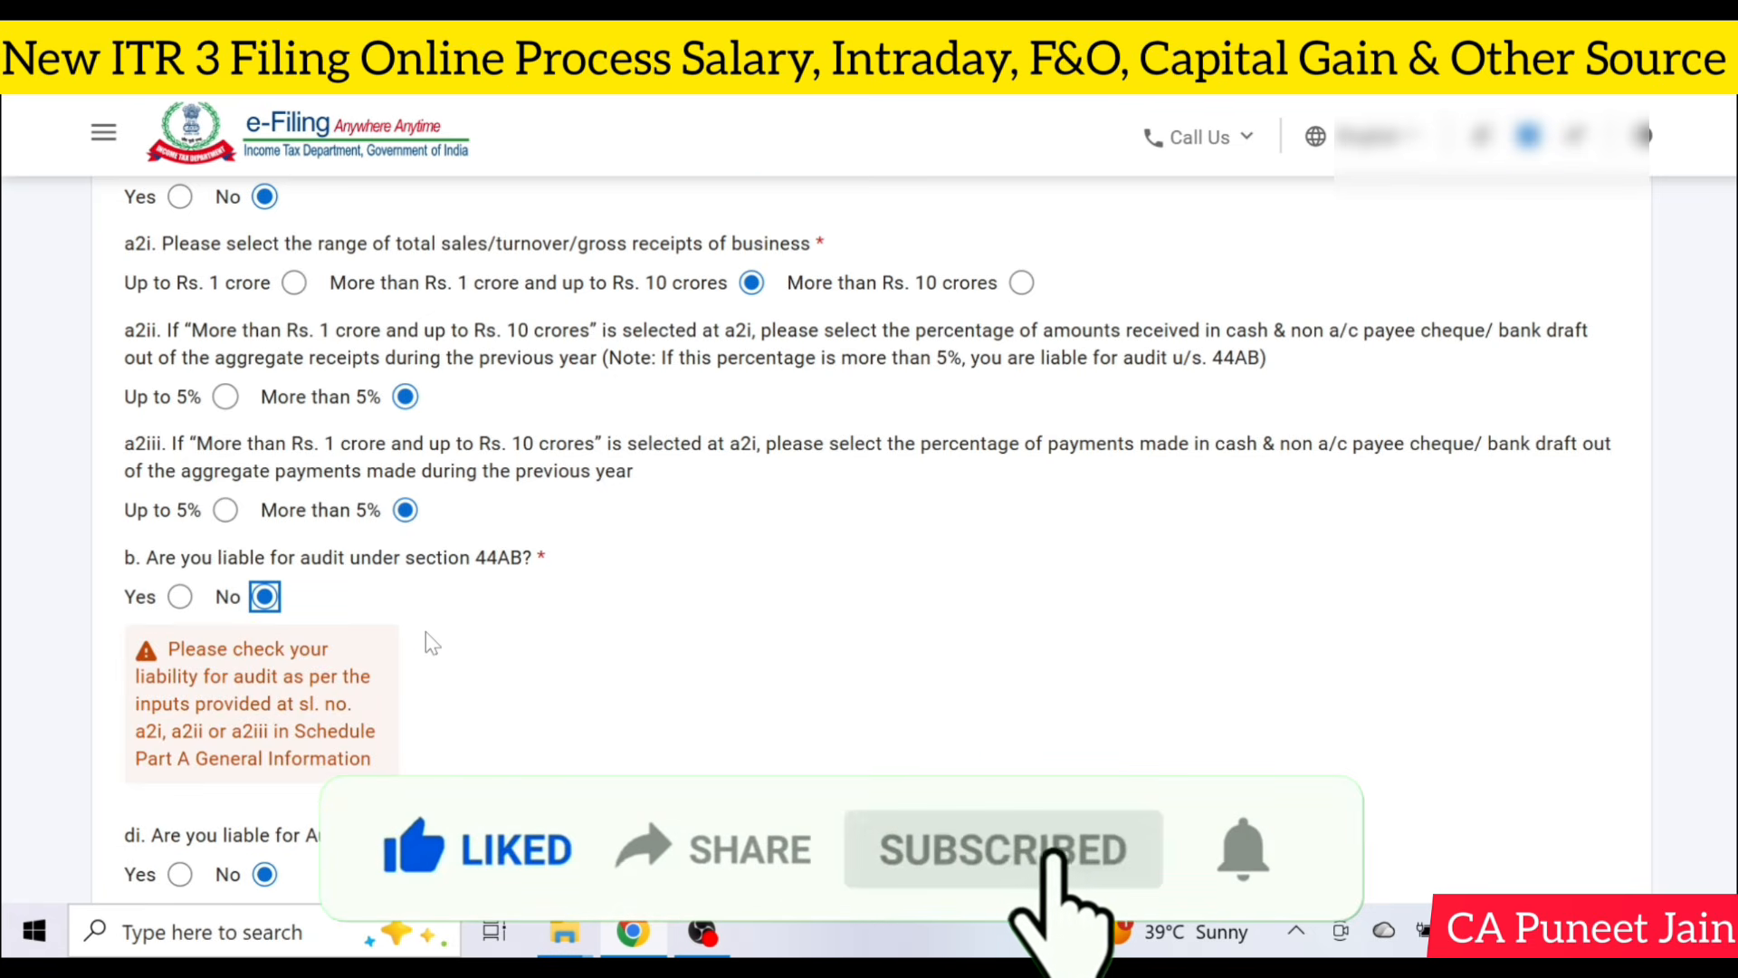
{"action": "scroll", "coordinate": [429, 638], "scroll_direction": "down", "scroll_amount": 1}
{"action": "scroll", "coordinate": [432, 643], "scroll_direction": "up", "scroll_amount": 2}
{"action": "scroll", "coordinate": [403, 641], "scroll_direction": "down", "scroll_amount": 4}
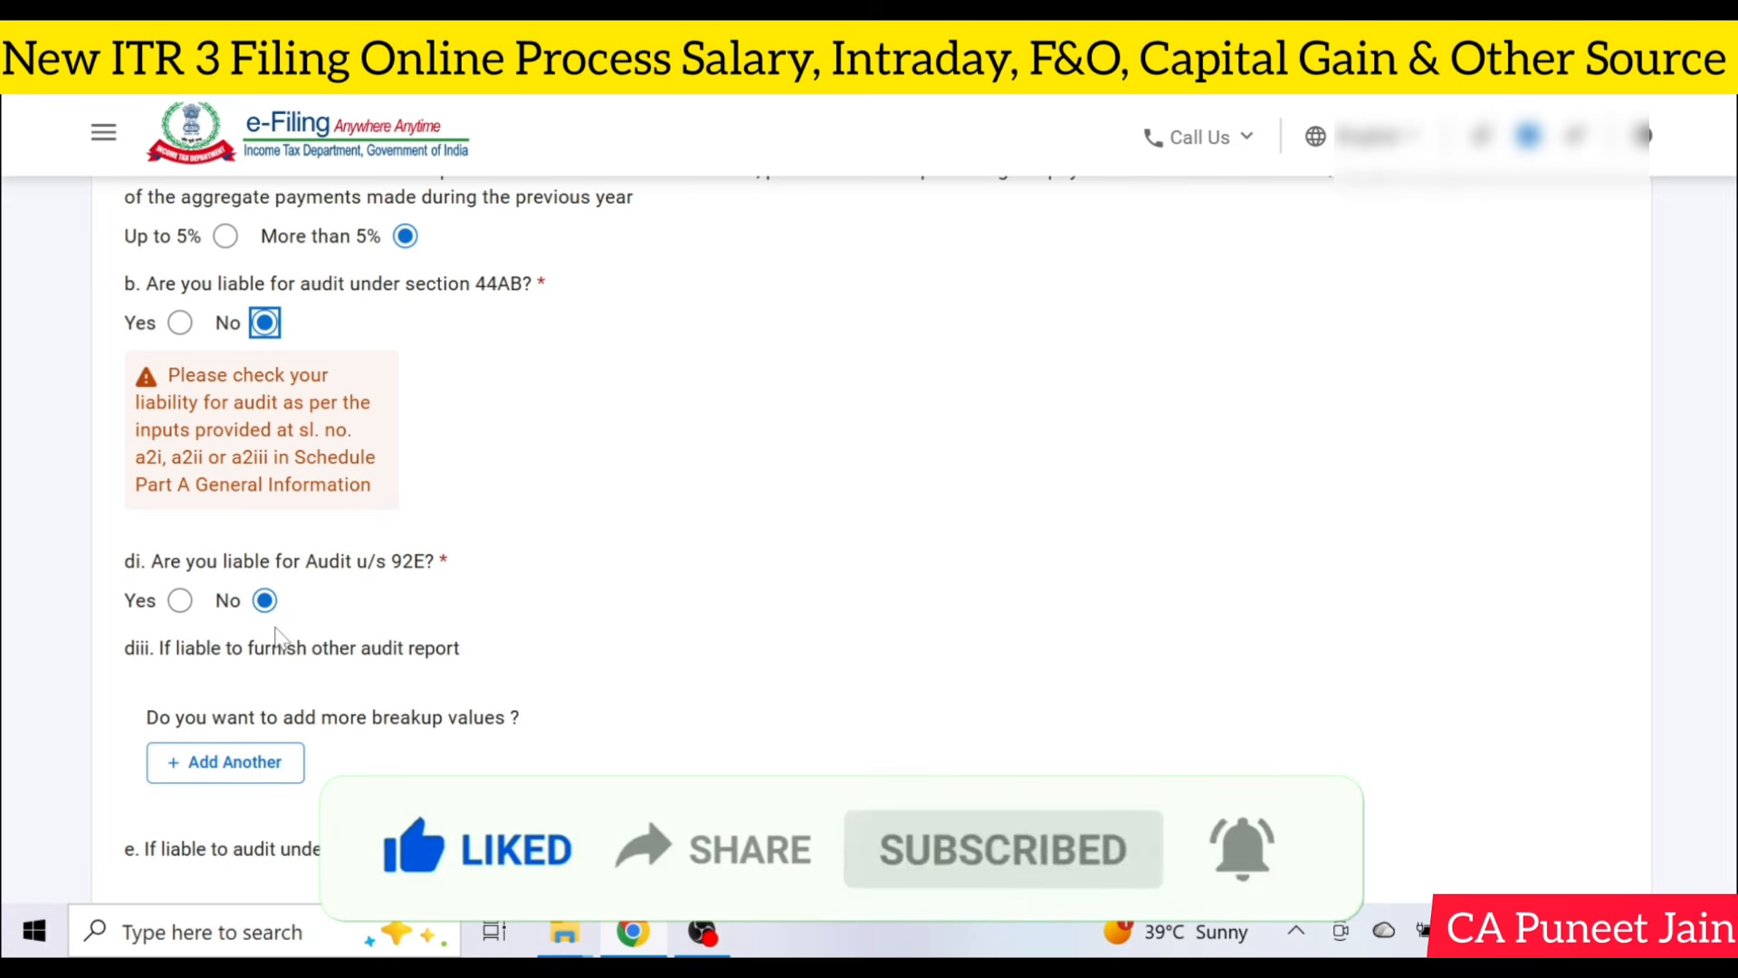
Expand the Nature of Business section and start adding another business entry.
{"action": "scroll", "coordinate": [276, 639], "scroll_direction": "down", "scroll_amount": 3}
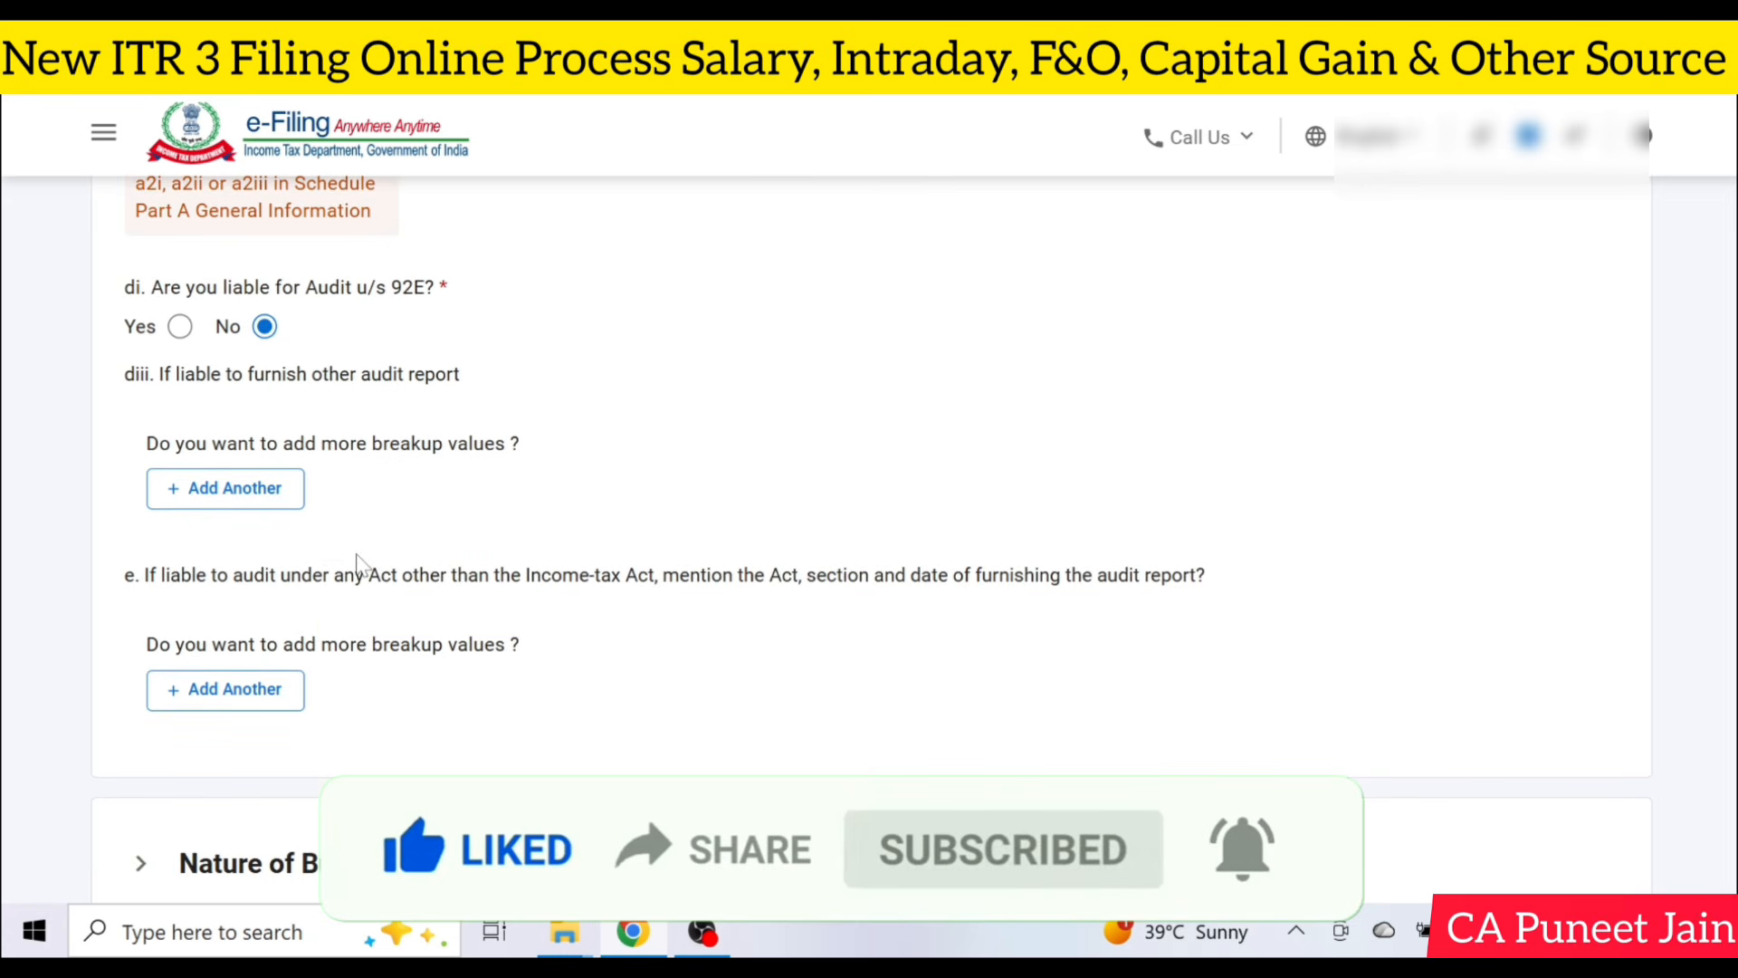
{"action": "scroll", "coordinate": [606, 740], "scroll_direction": "down", "scroll_amount": 4}
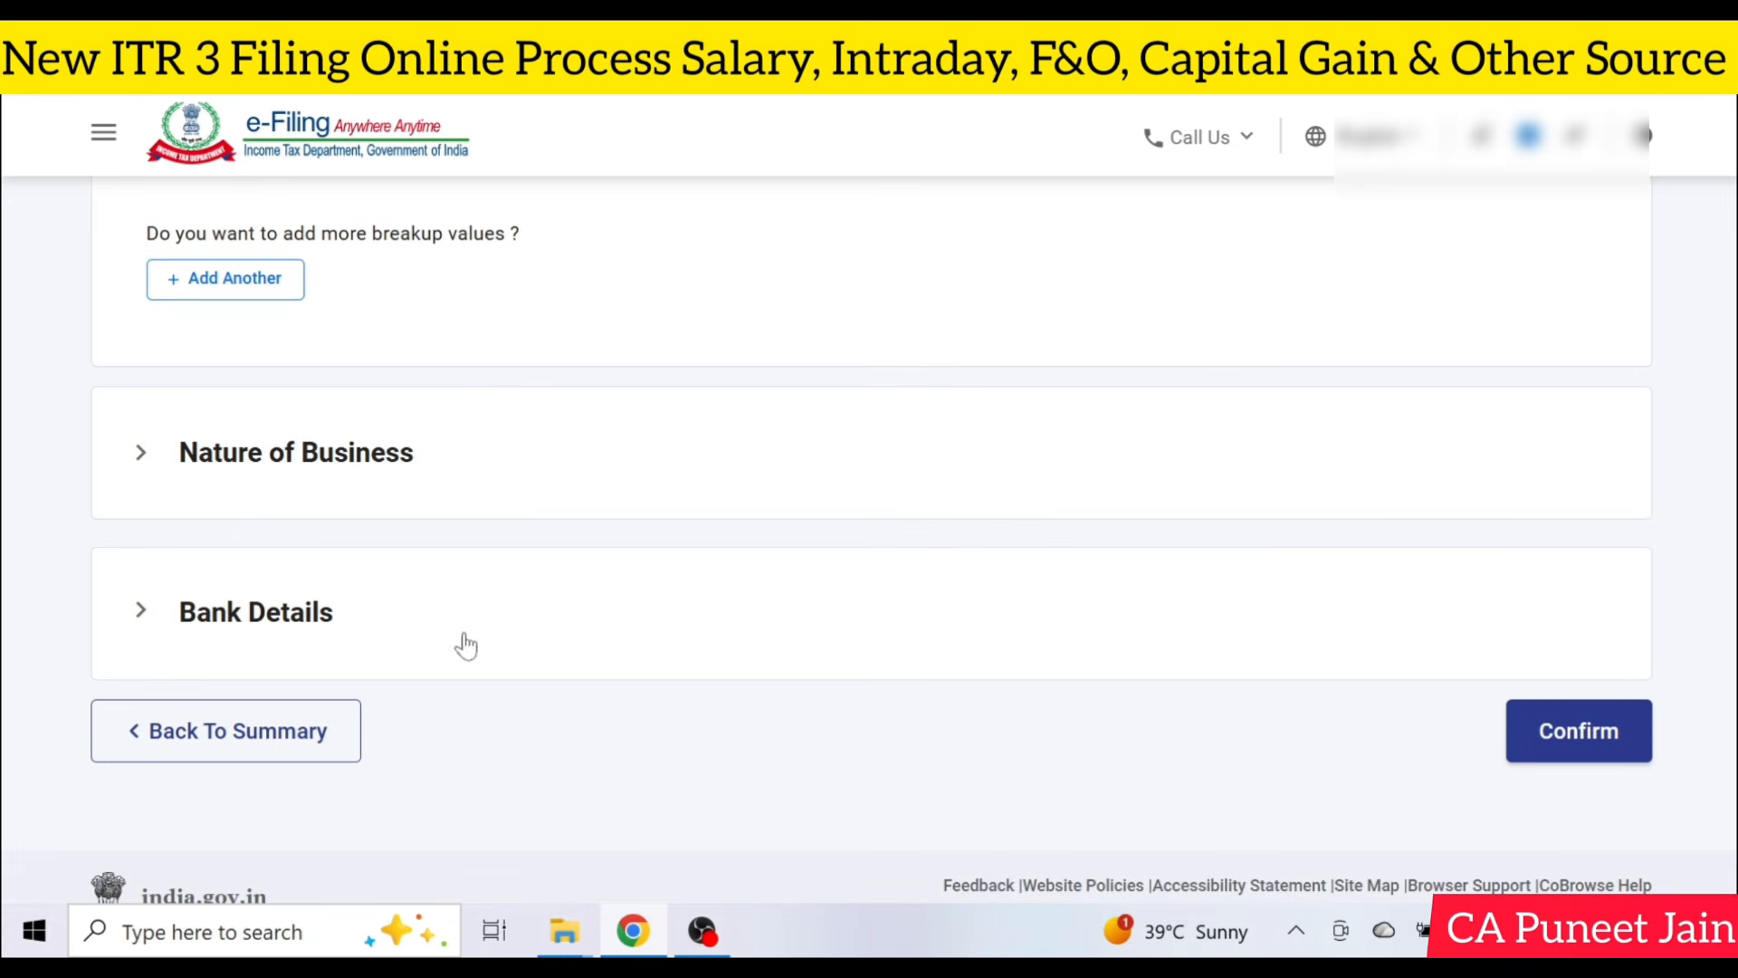
{"action": "left_click", "coordinate": [256, 481]}
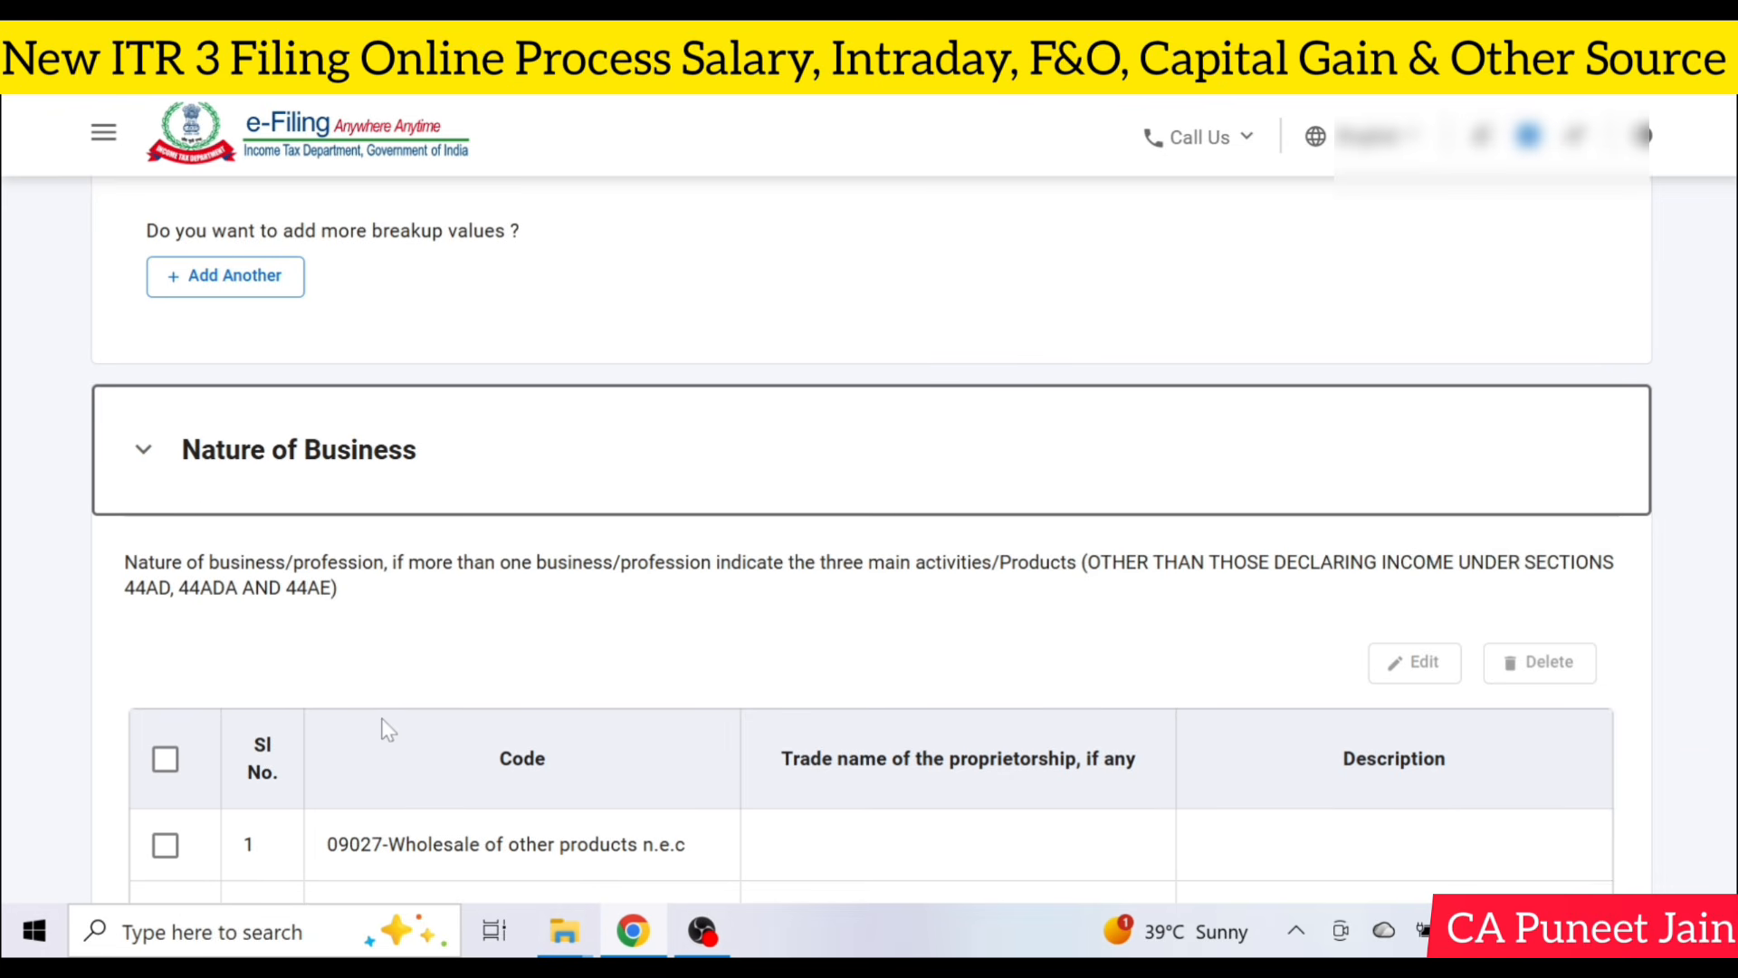
{"action": "scroll", "coordinate": [388, 729], "scroll_direction": "down", "scroll_amount": 1}
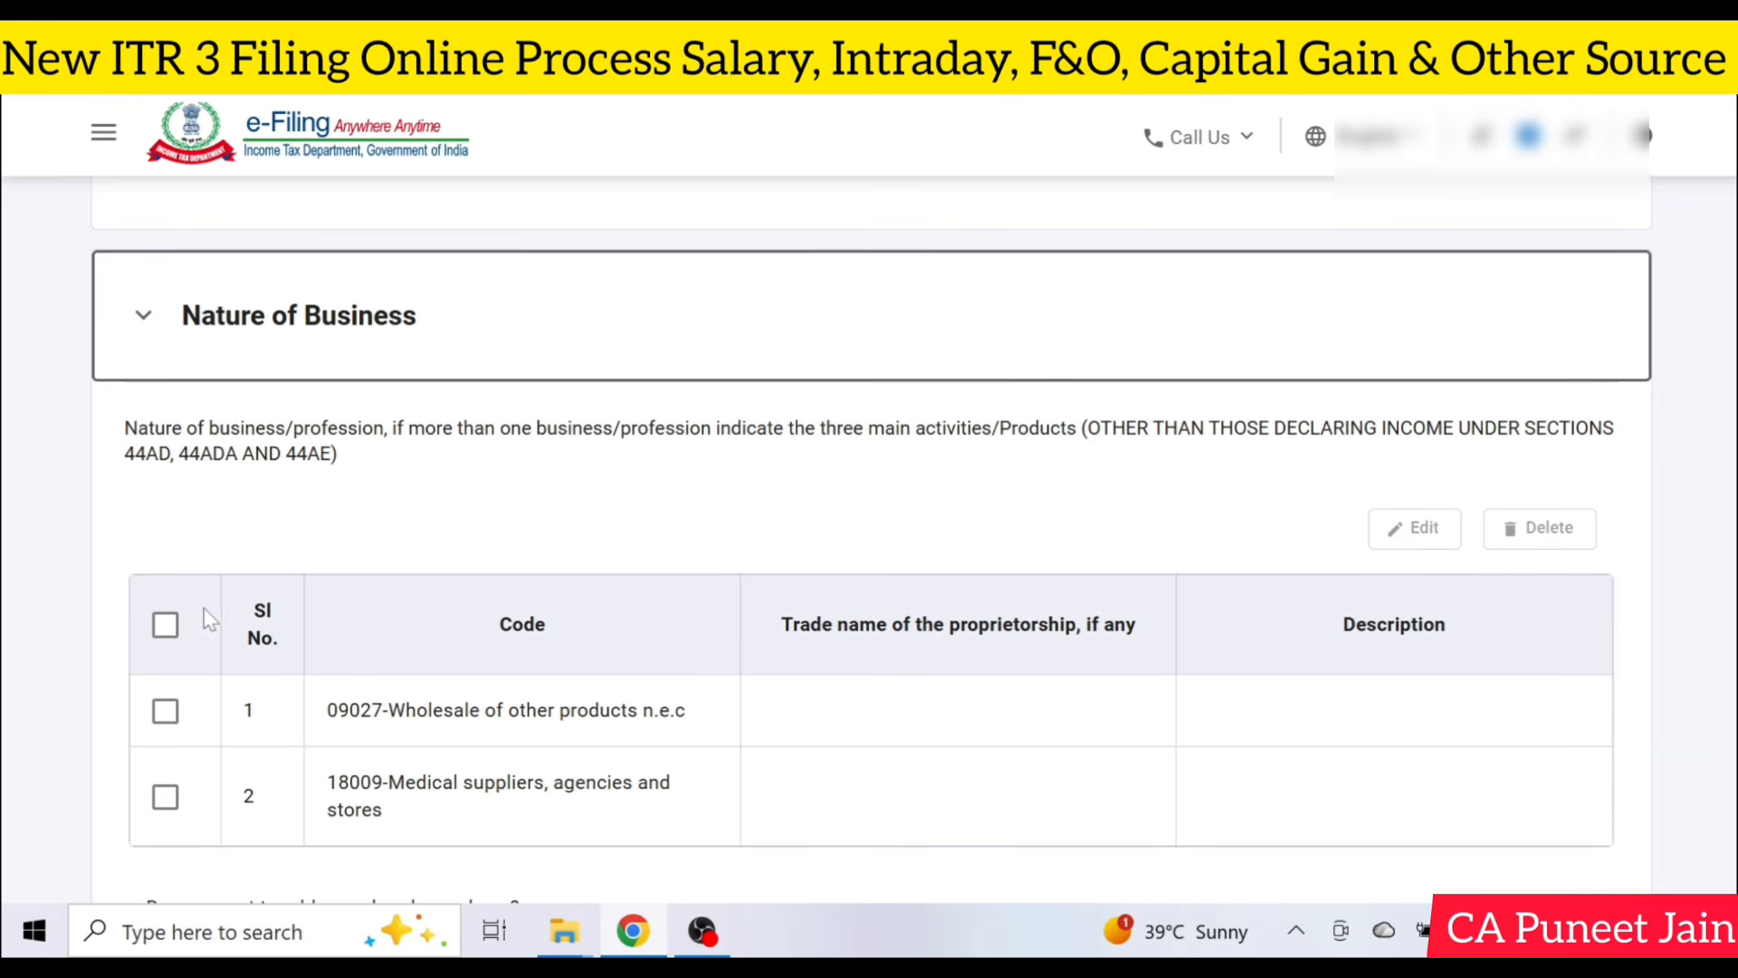
{"action": "scroll", "coordinate": [166, 639], "scroll_direction": "down", "scroll_amount": 1}
{"action": "left_click", "coordinate": [231, 815]}
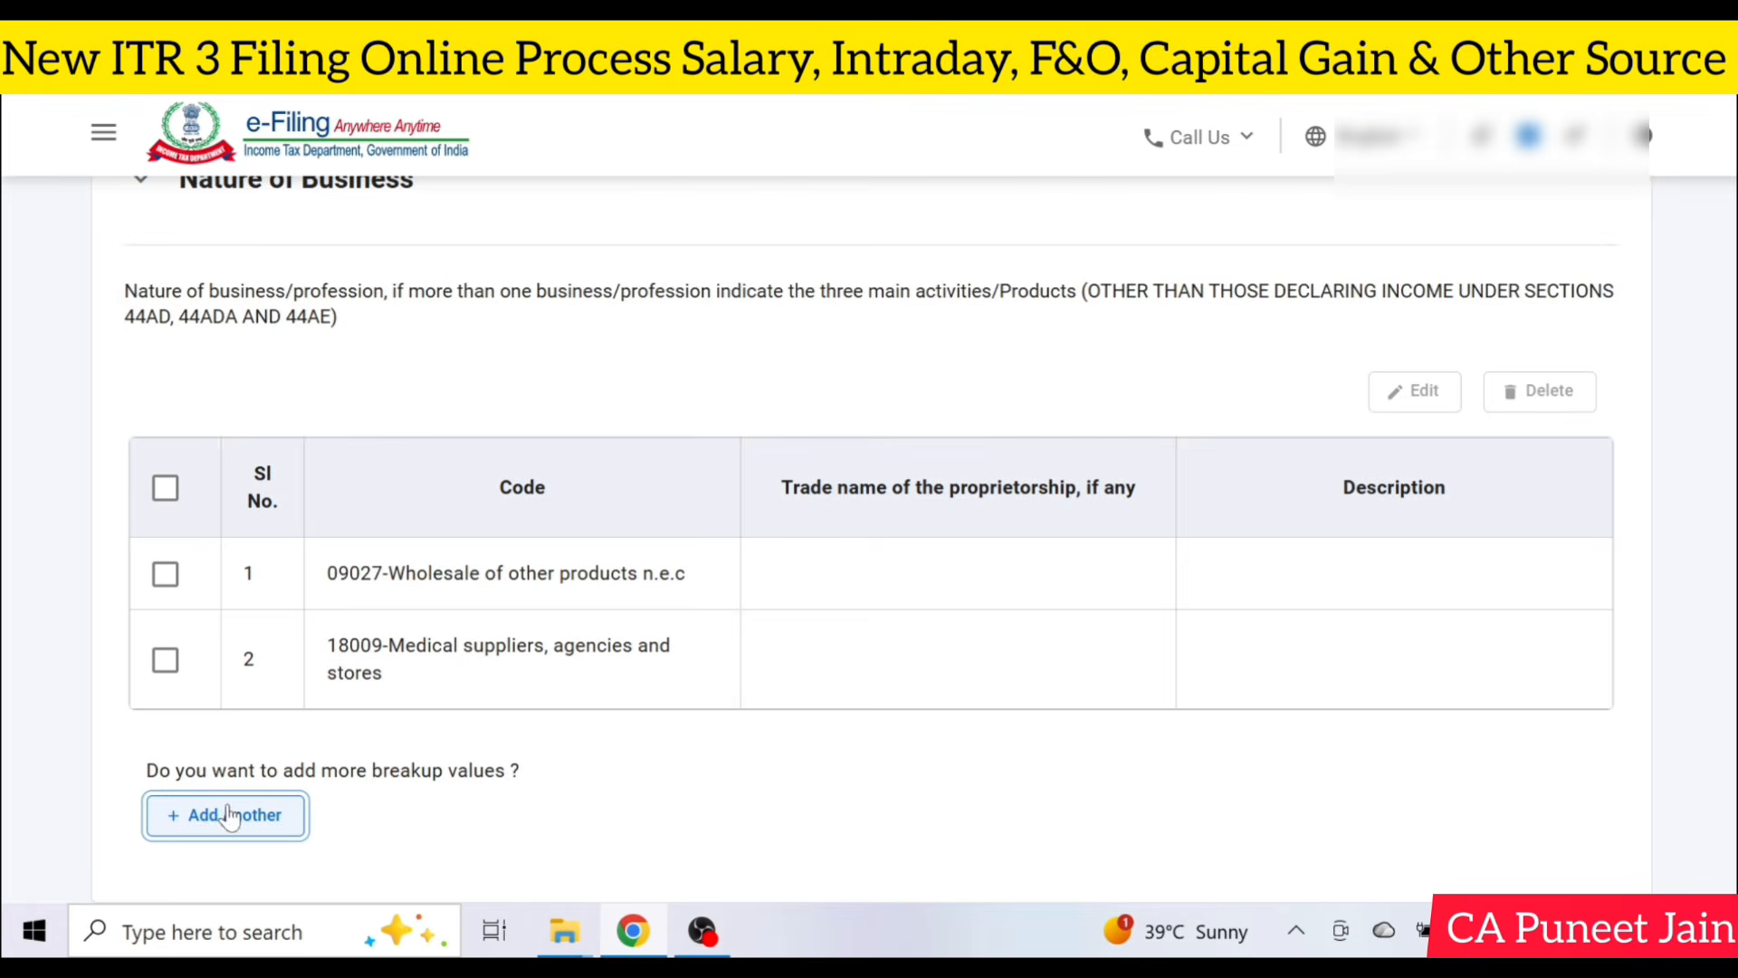
Browse the business code list in the new Nature of Business entry for a suitable code.
{"action": "left_click", "coordinate": [290, 720]}
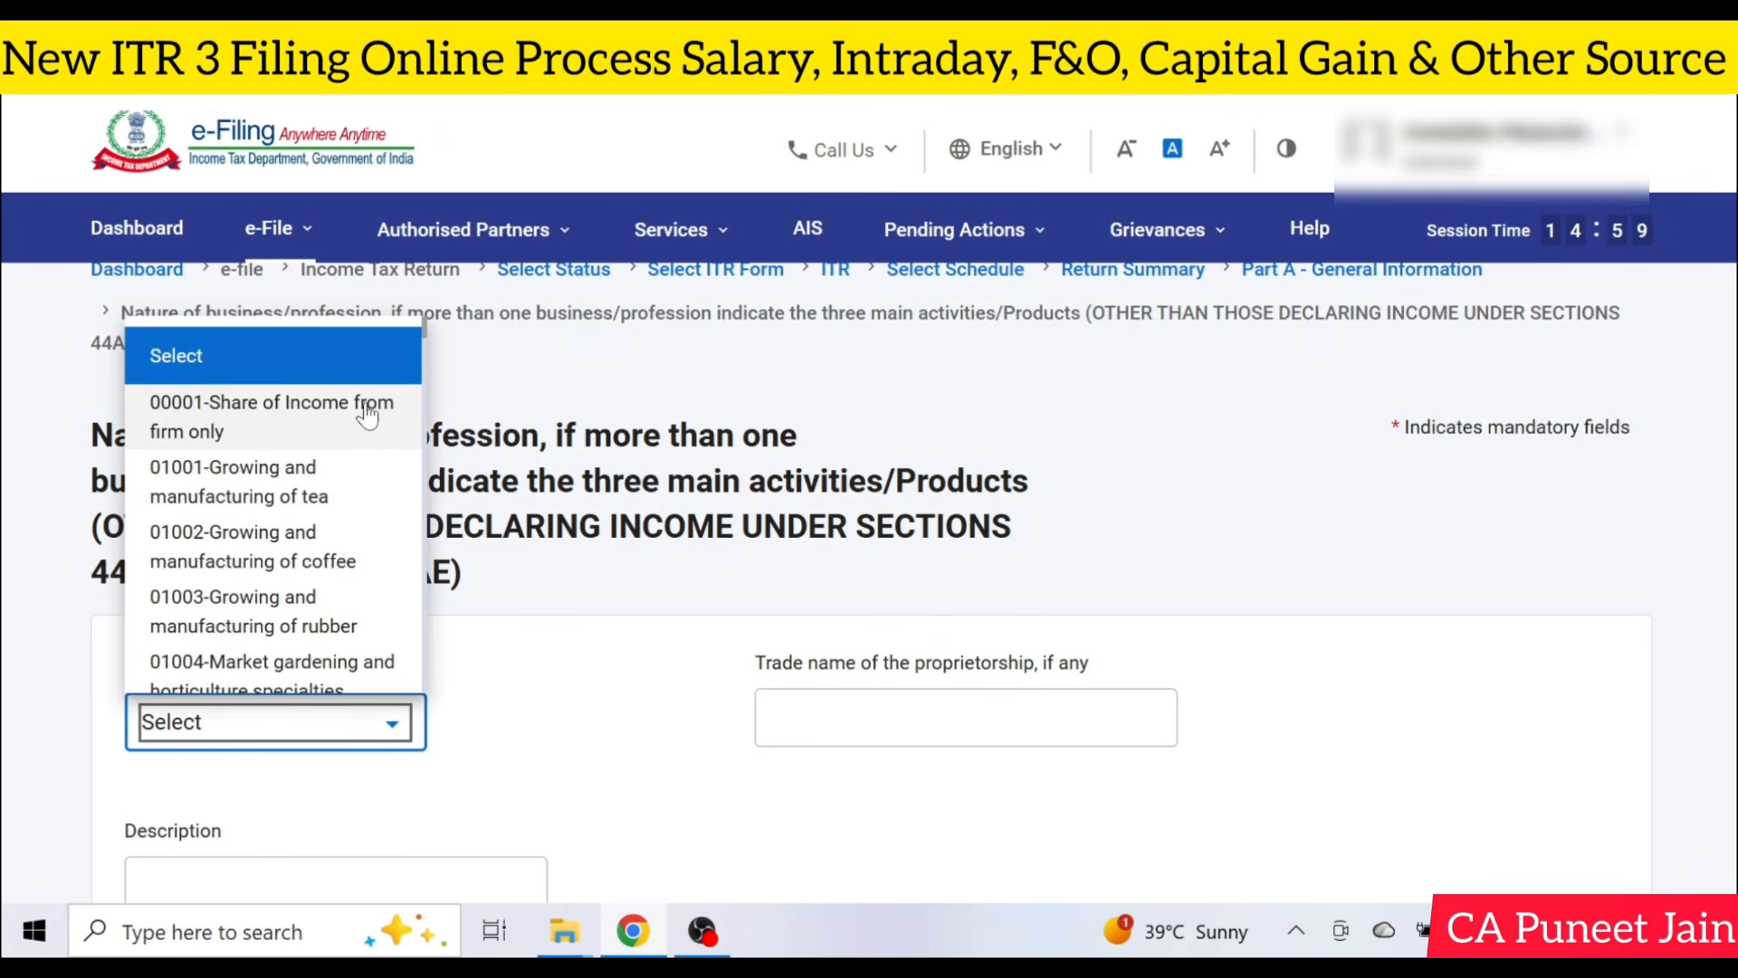
{"action": "scroll", "coordinate": [355, 479], "scroll_direction": "down", "scroll_amount": 4}
{"action": "scroll", "coordinate": [347, 507], "scroll_direction": "down", "scroll_amount": 4}
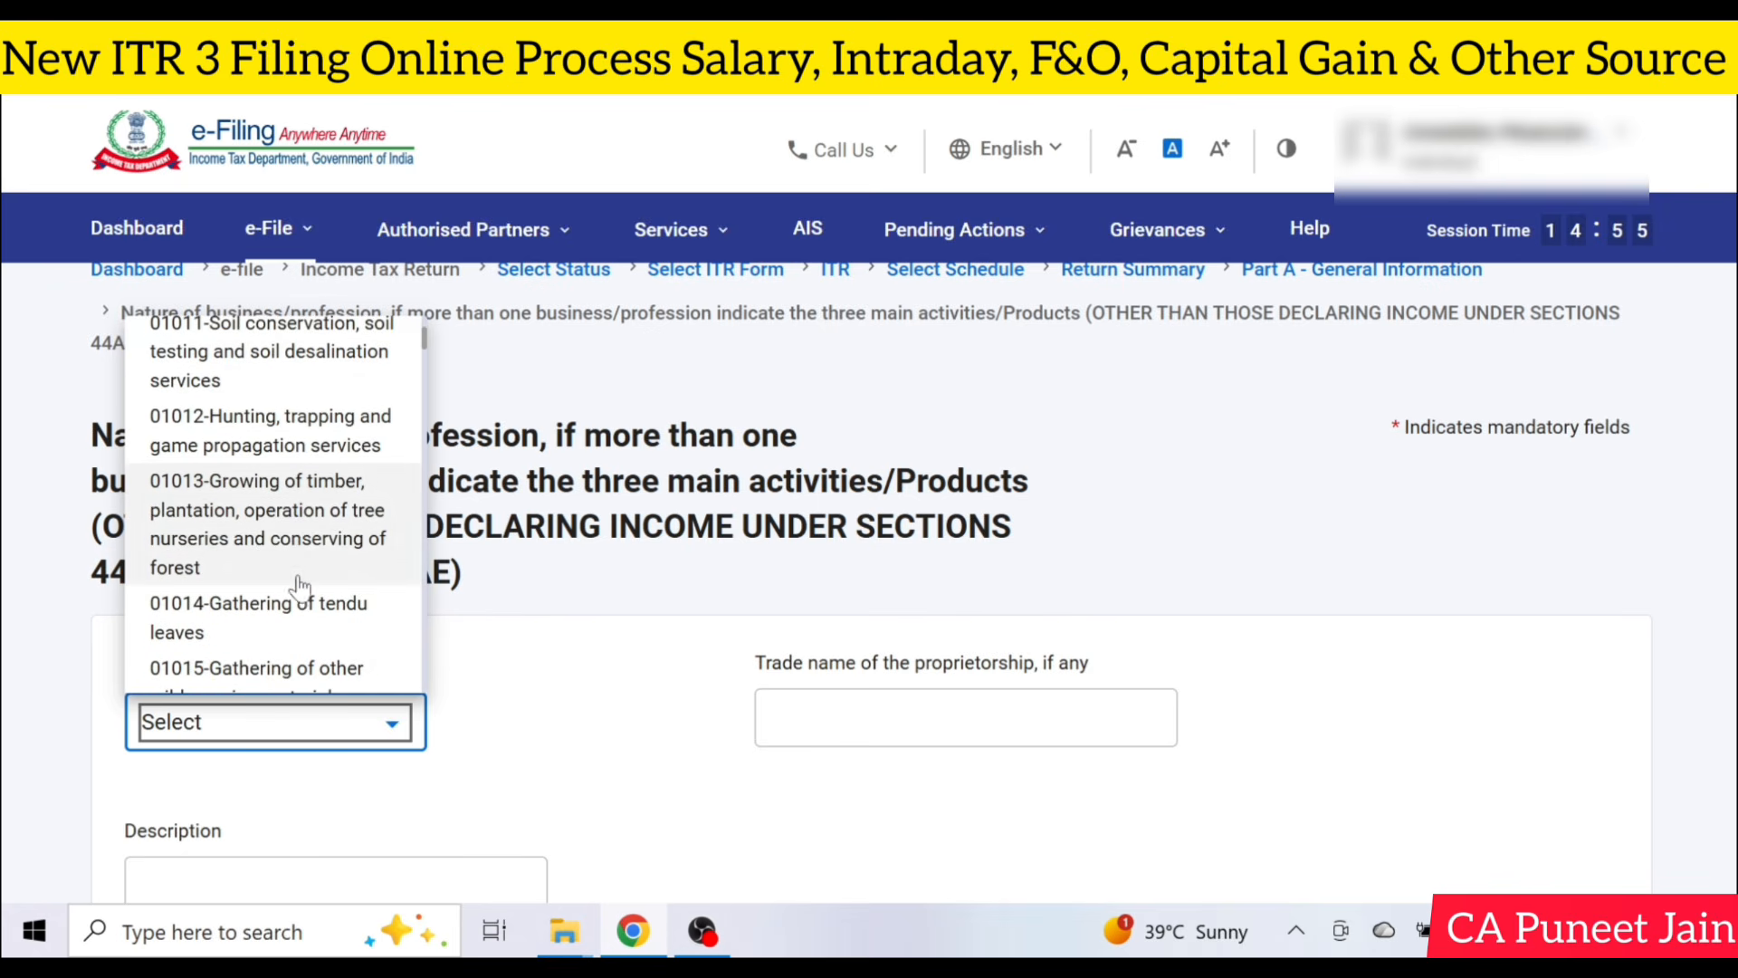
{"action": "scroll", "coordinate": [299, 588], "scroll_direction": "down", "scroll_amount": 4}
{"action": "scroll", "coordinate": [285, 415], "scroll_direction": "down", "scroll_amount": 3}
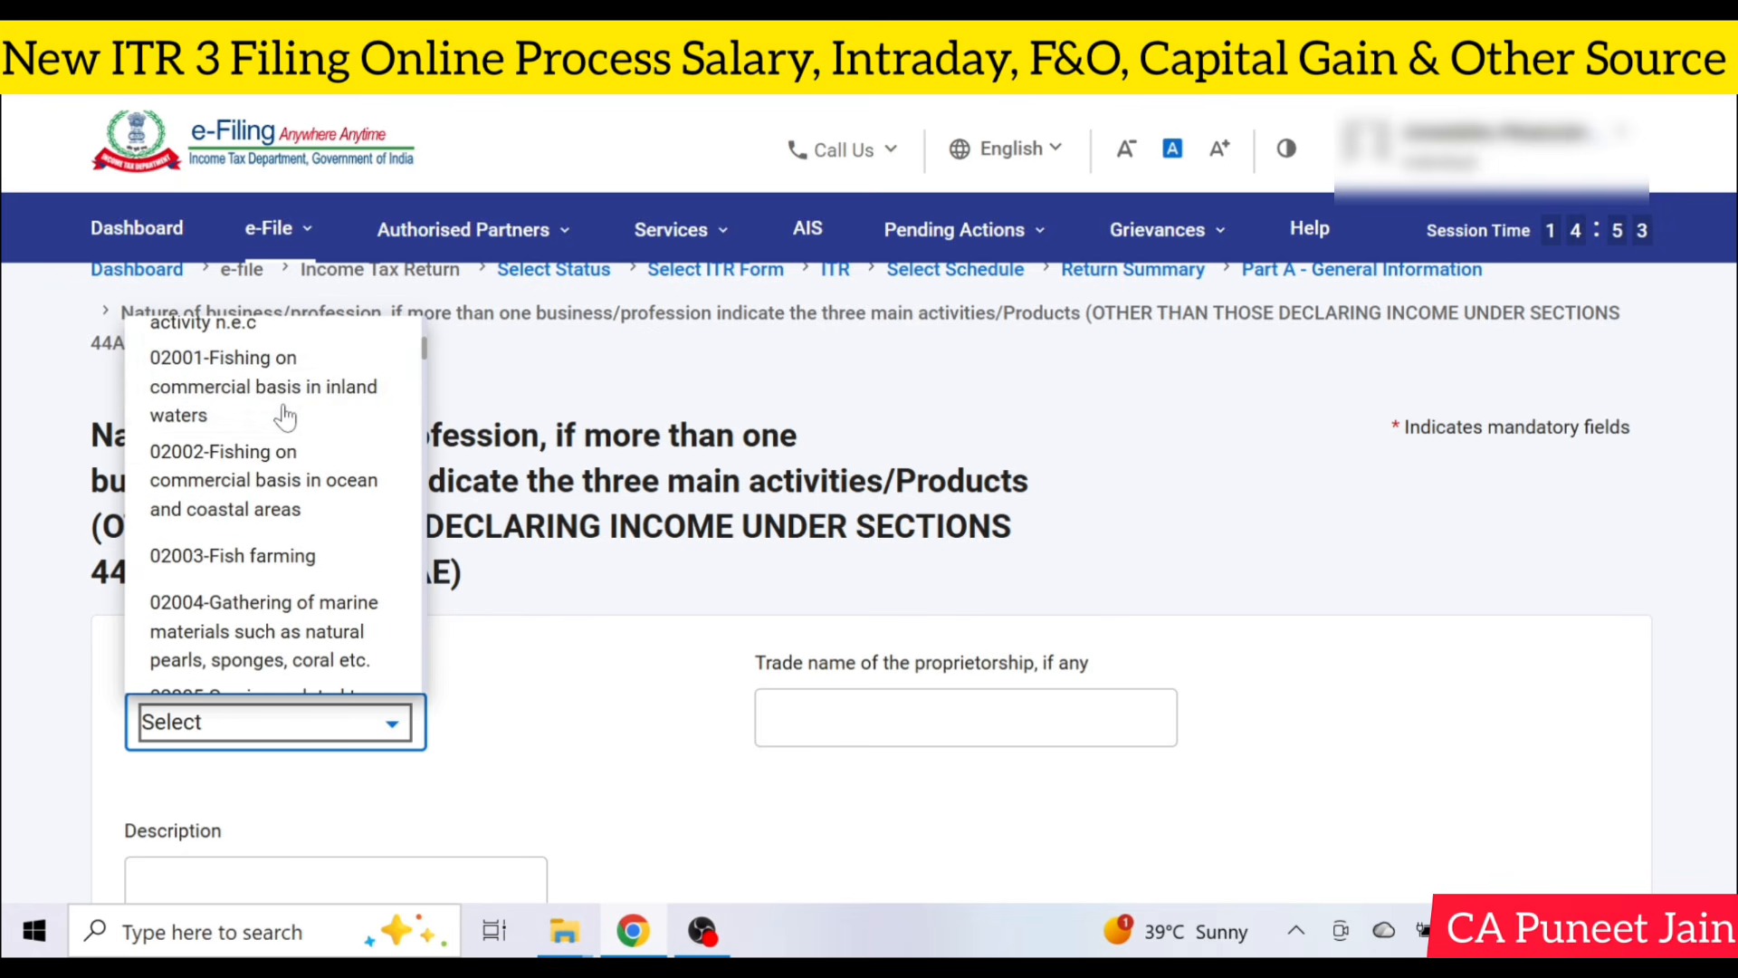
{"action": "scroll", "coordinate": [298, 435], "scroll_direction": "down", "scroll_amount": 6}
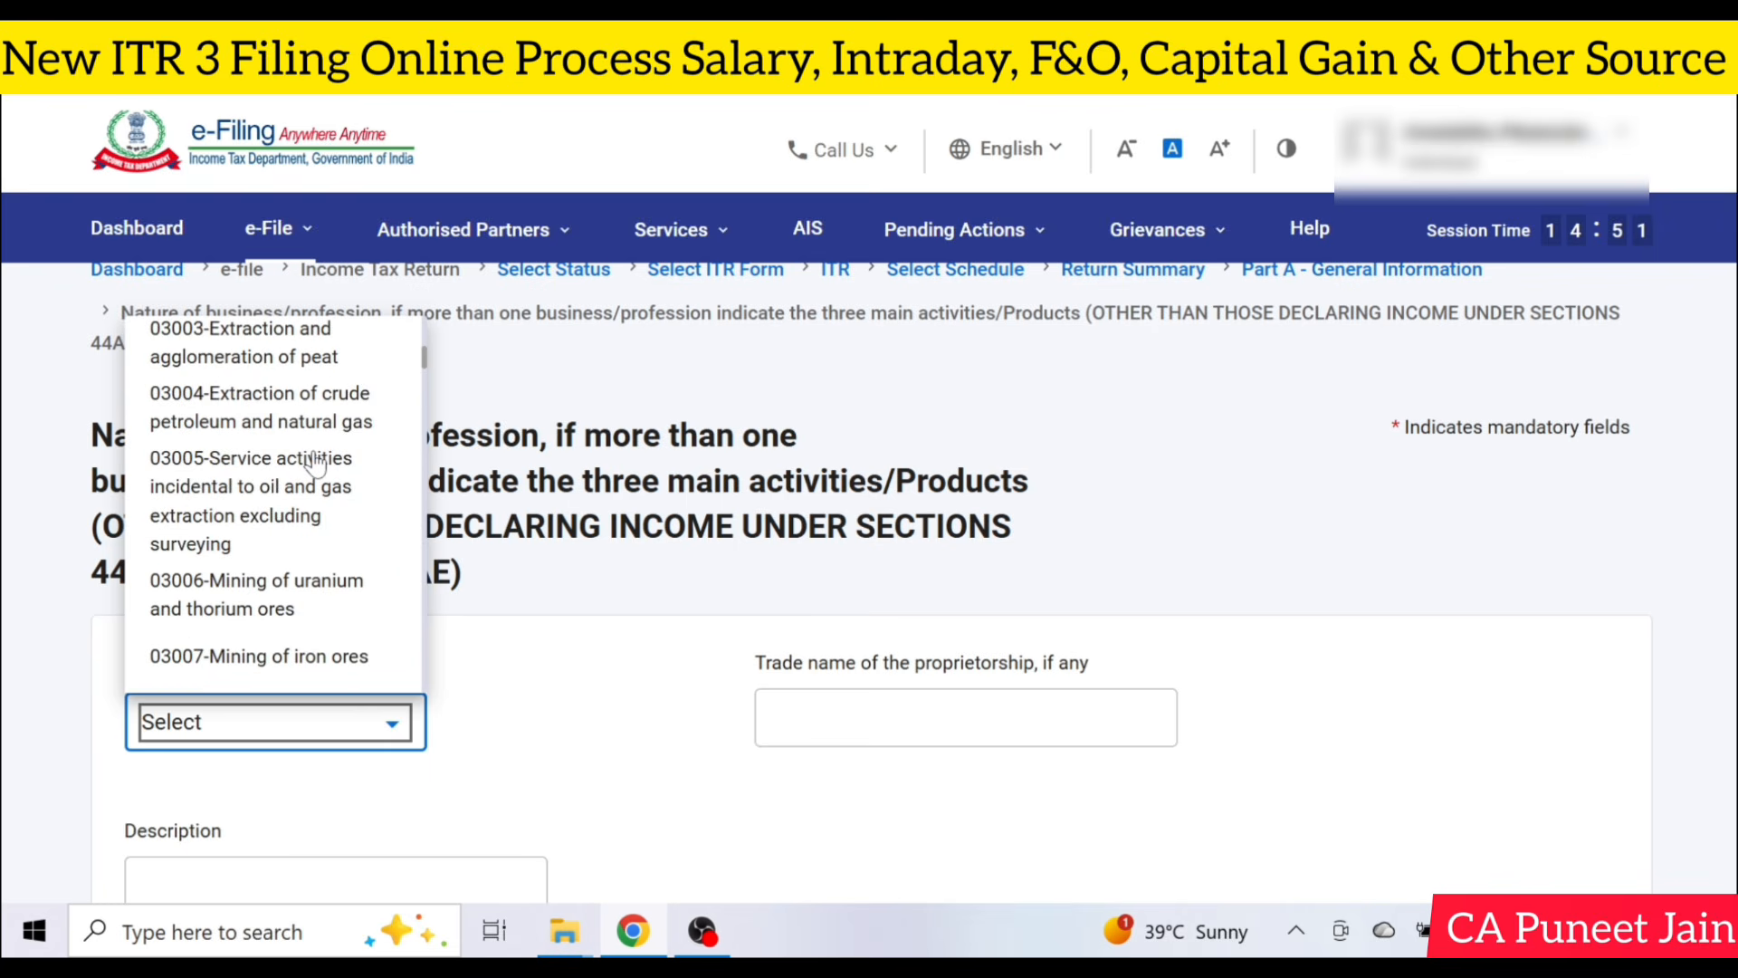
{"action": "scroll", "coordinate": [317, 462], "scroll_direction": "down", "scroll_amount": 3}
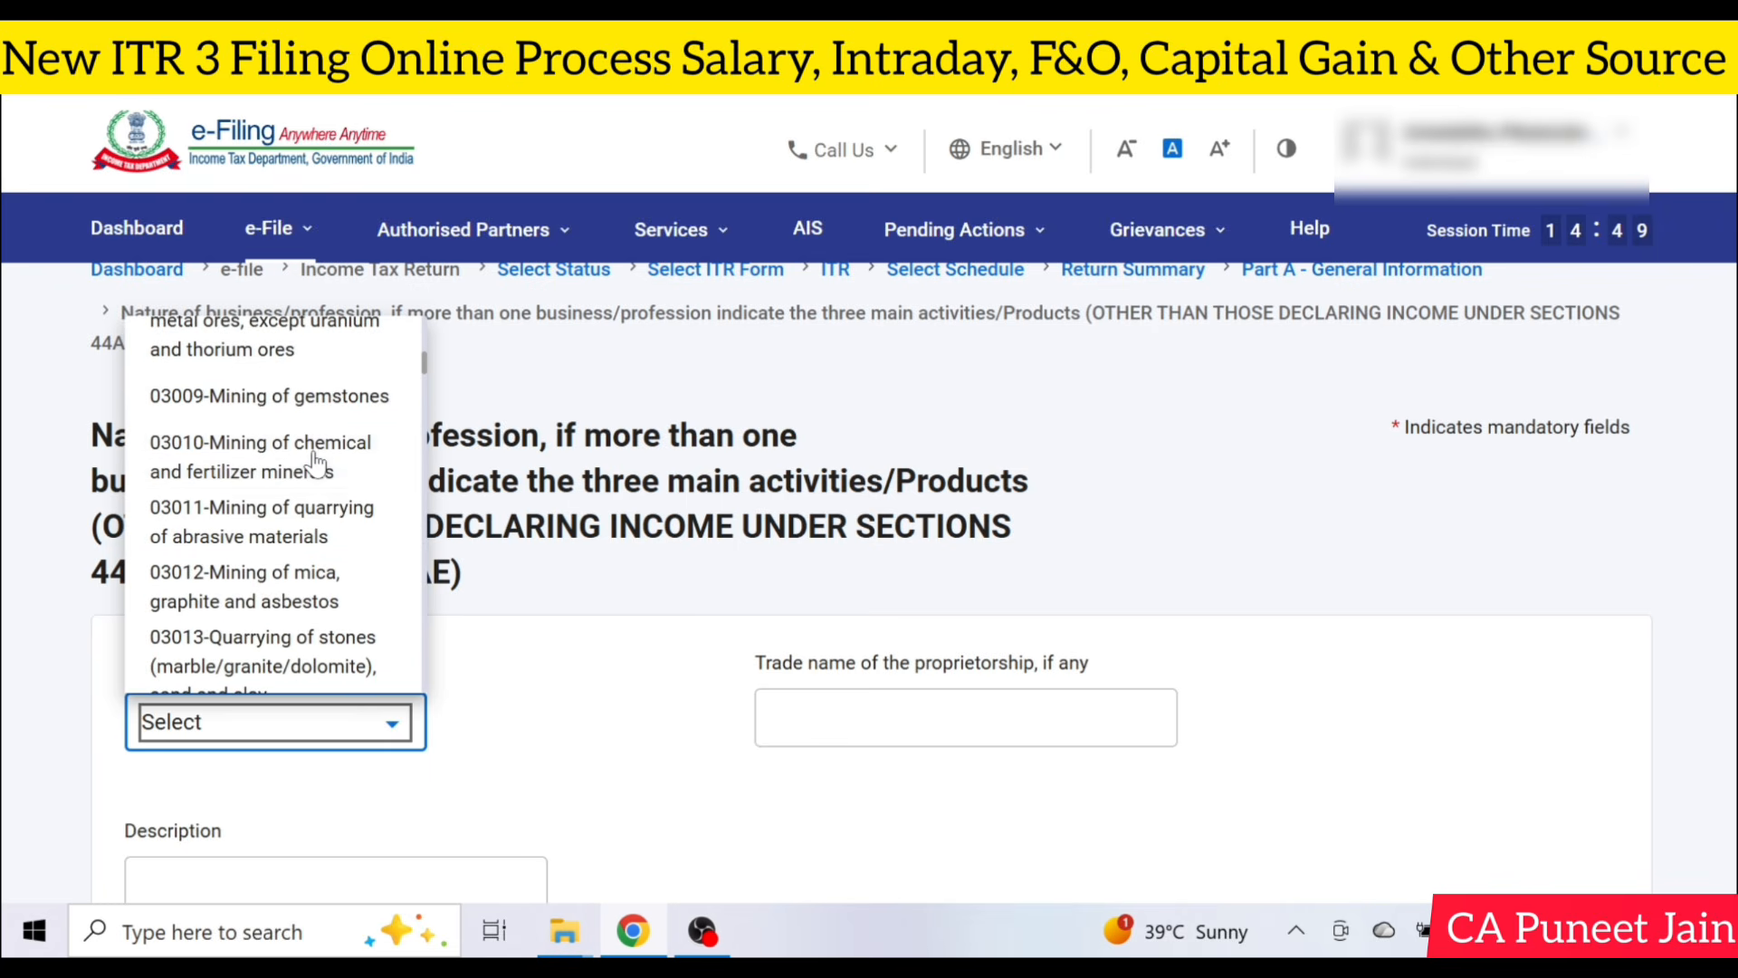
{"action": "scroll", "coordinate": [345, 463], "scroll_direction": "down", "scroll_amount": 3}
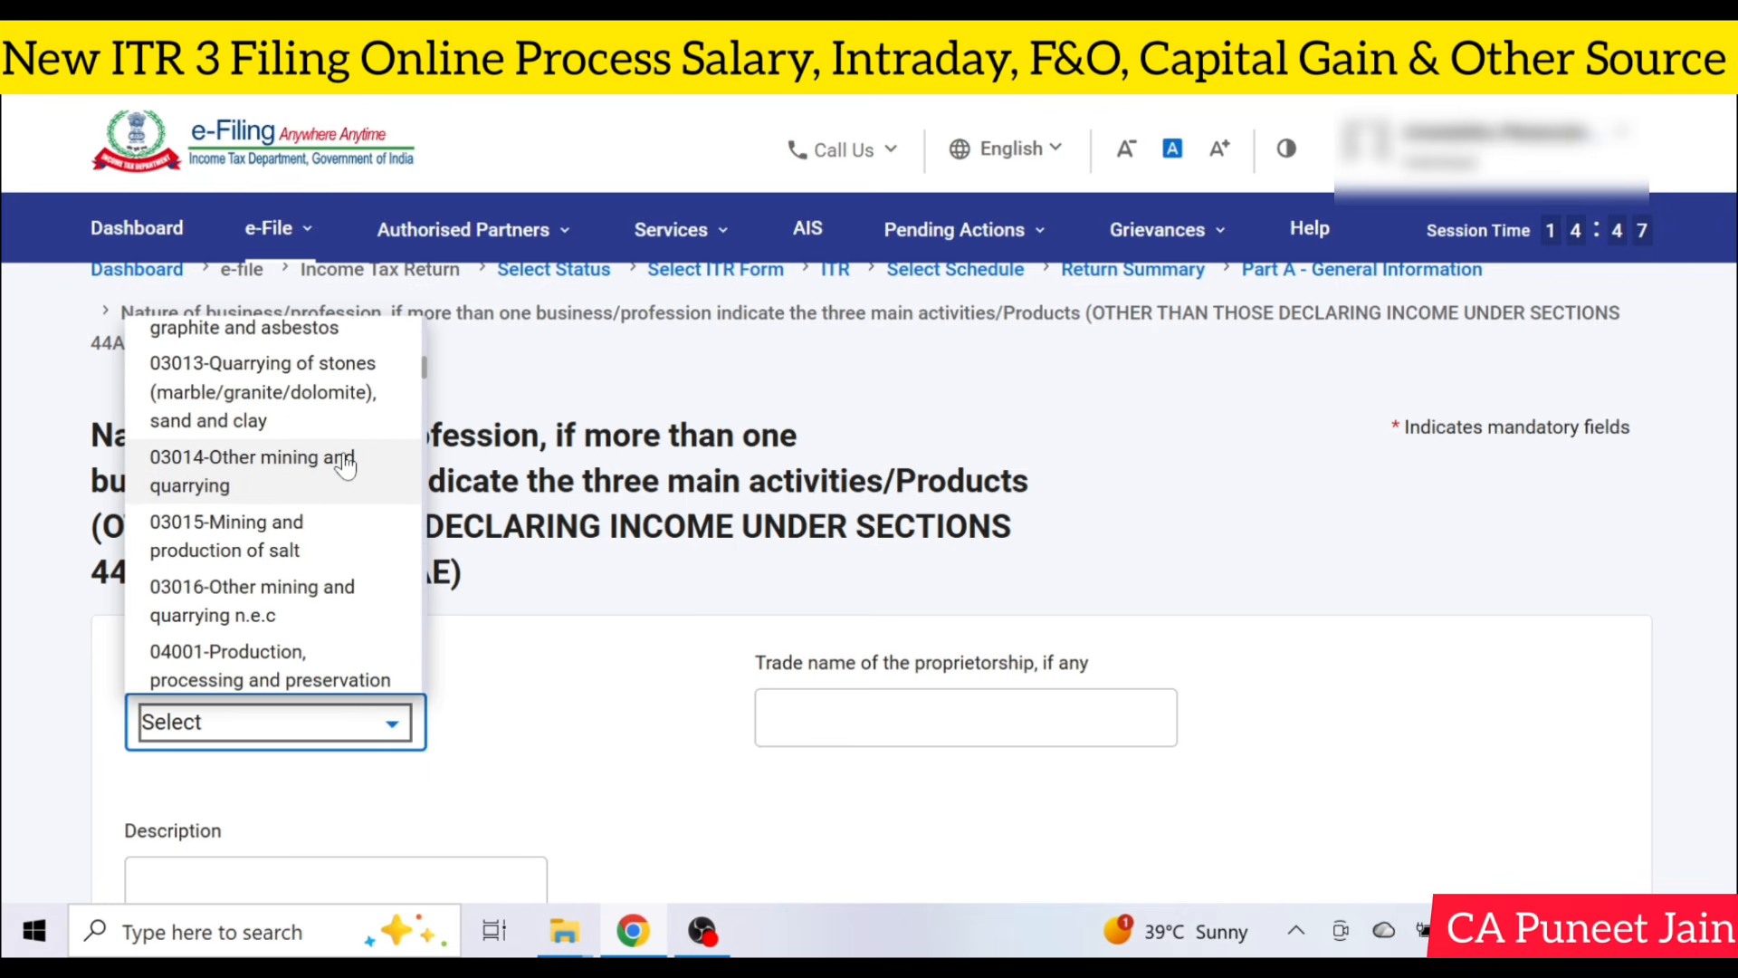
{"action": "scroll", "coordinate": [345, 464], "scroll_direction": "down", "scroll_amount": 7}
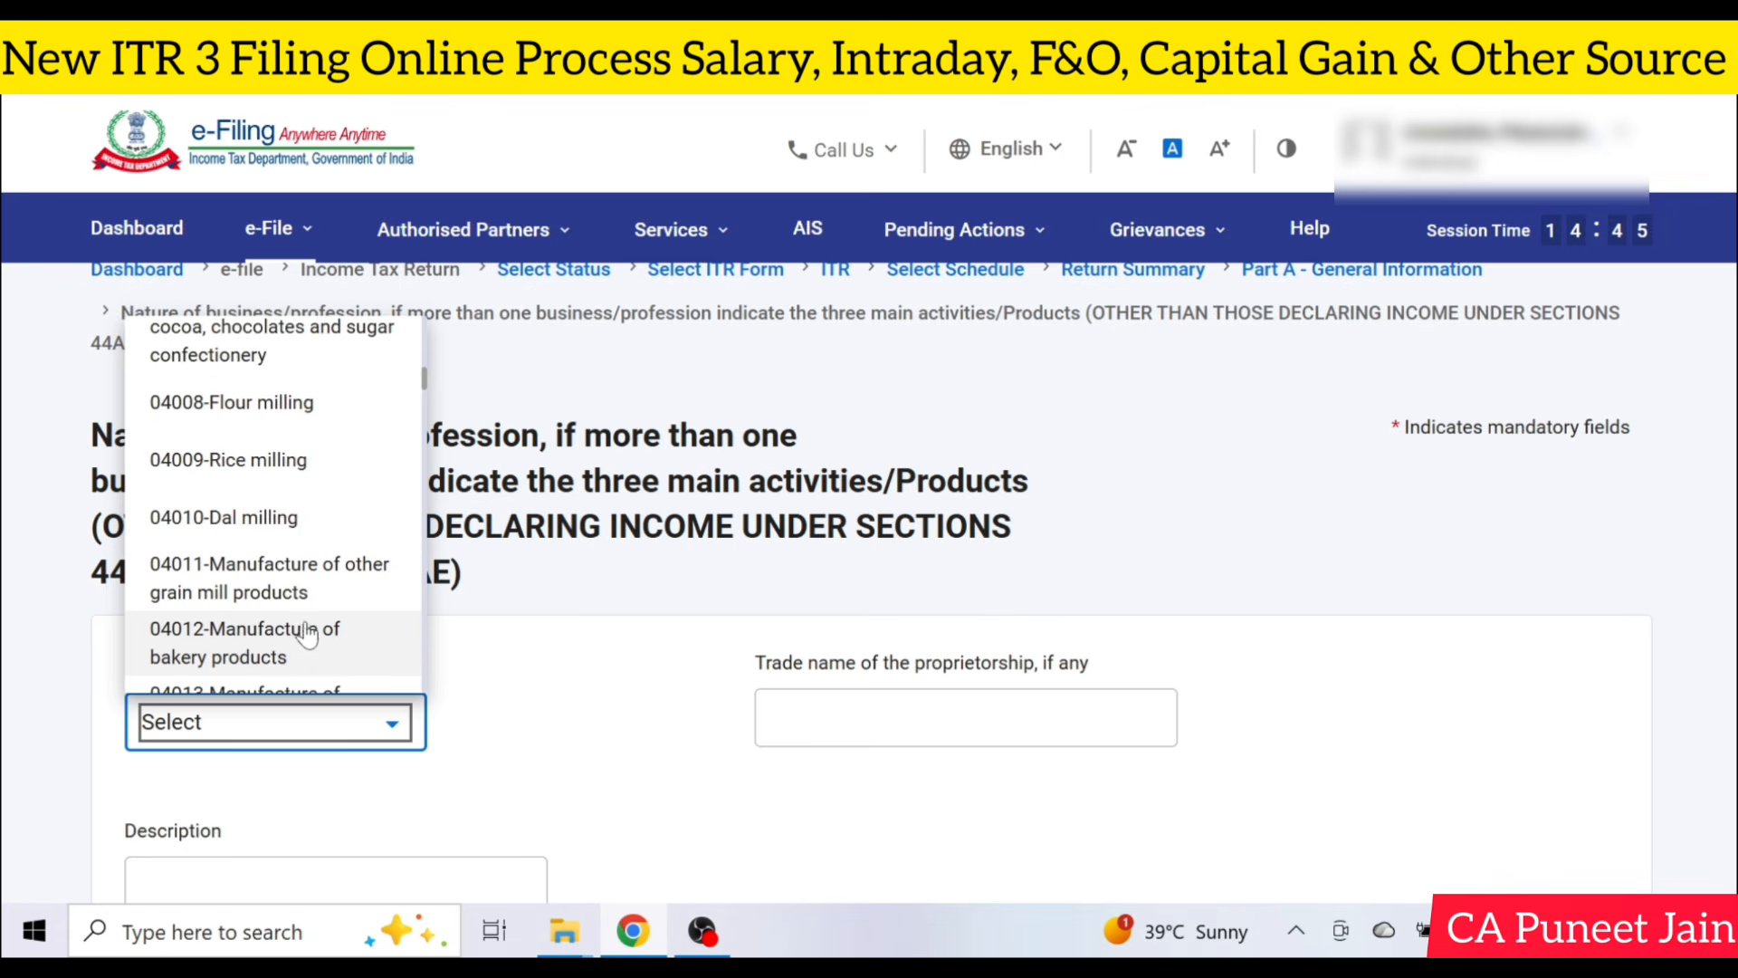
{"action": "scroll", "coordinate": [349, 641], "scroll_direction": "down", "scroll_amount": 2}
{"action": "scroll", "coordinate": [725, 706], "scroll_direction": "down", "scroll_amount": 4}
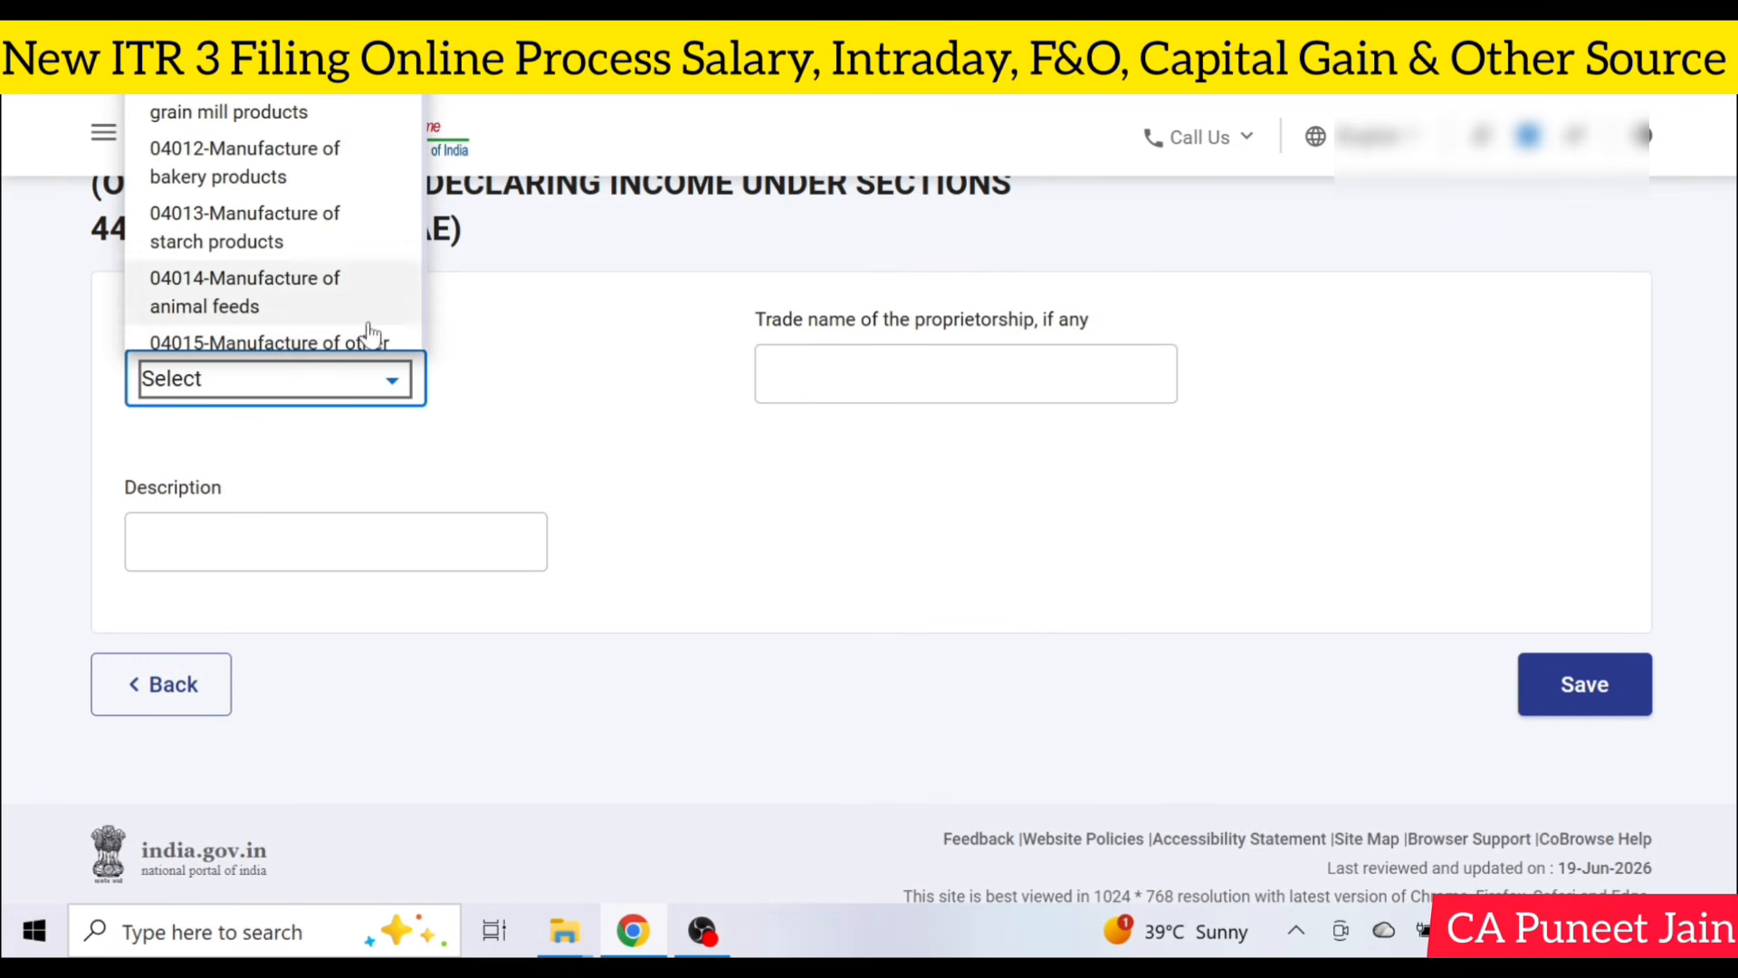
Leave the new business entry without saving and return to the Bank Details section of Part A - General Information.
{"action": "left_click", "coordinate": [149, 708]}
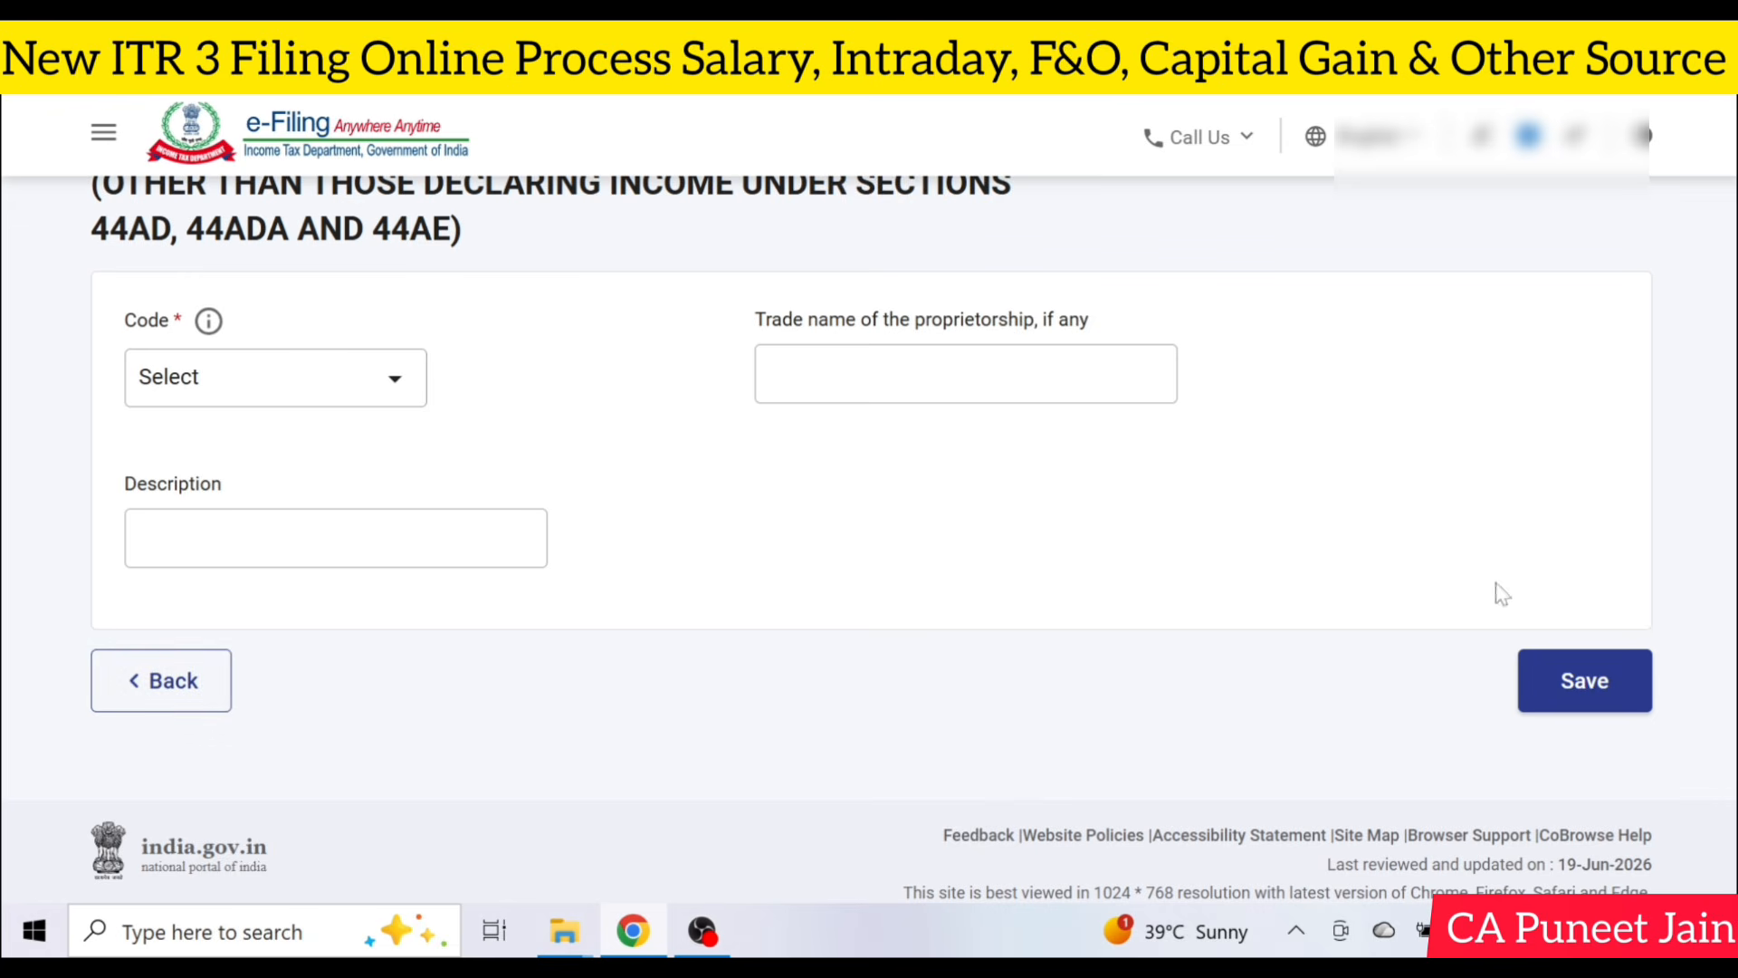
{"action": "left_click", "coordinate": [208, 695]}
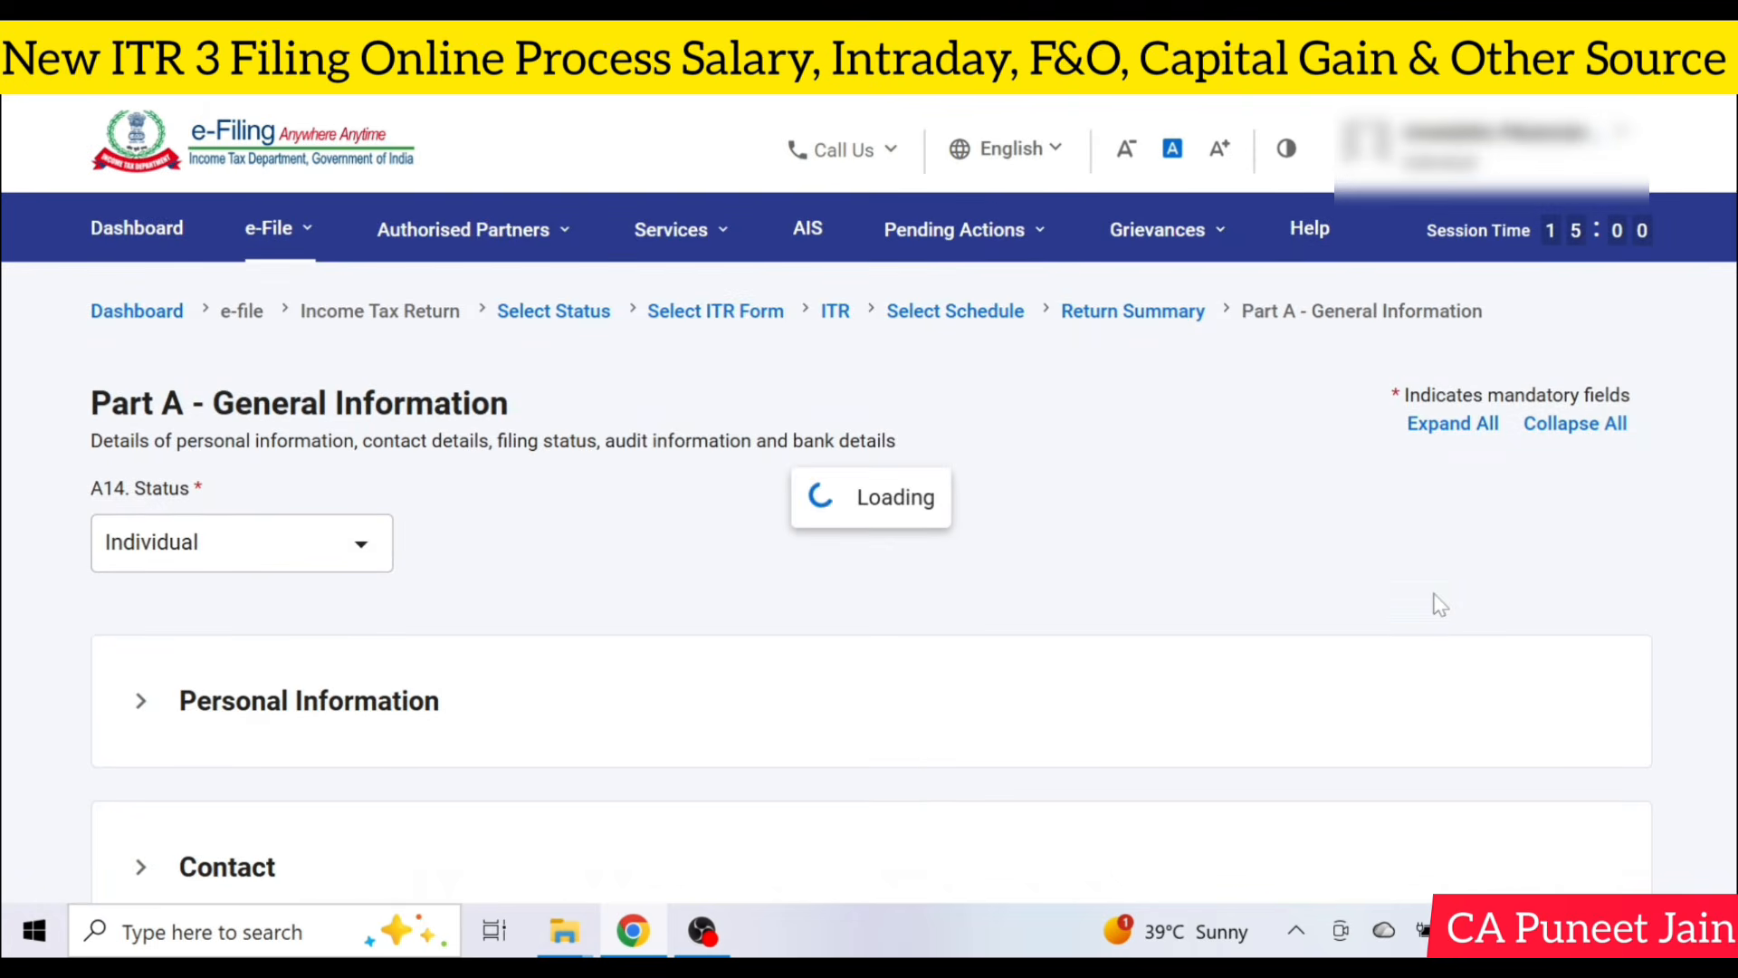
{"action": "scroll", "coordinate": [1440, 605], "scroll_direction": "down", "scroll_amount": 10}
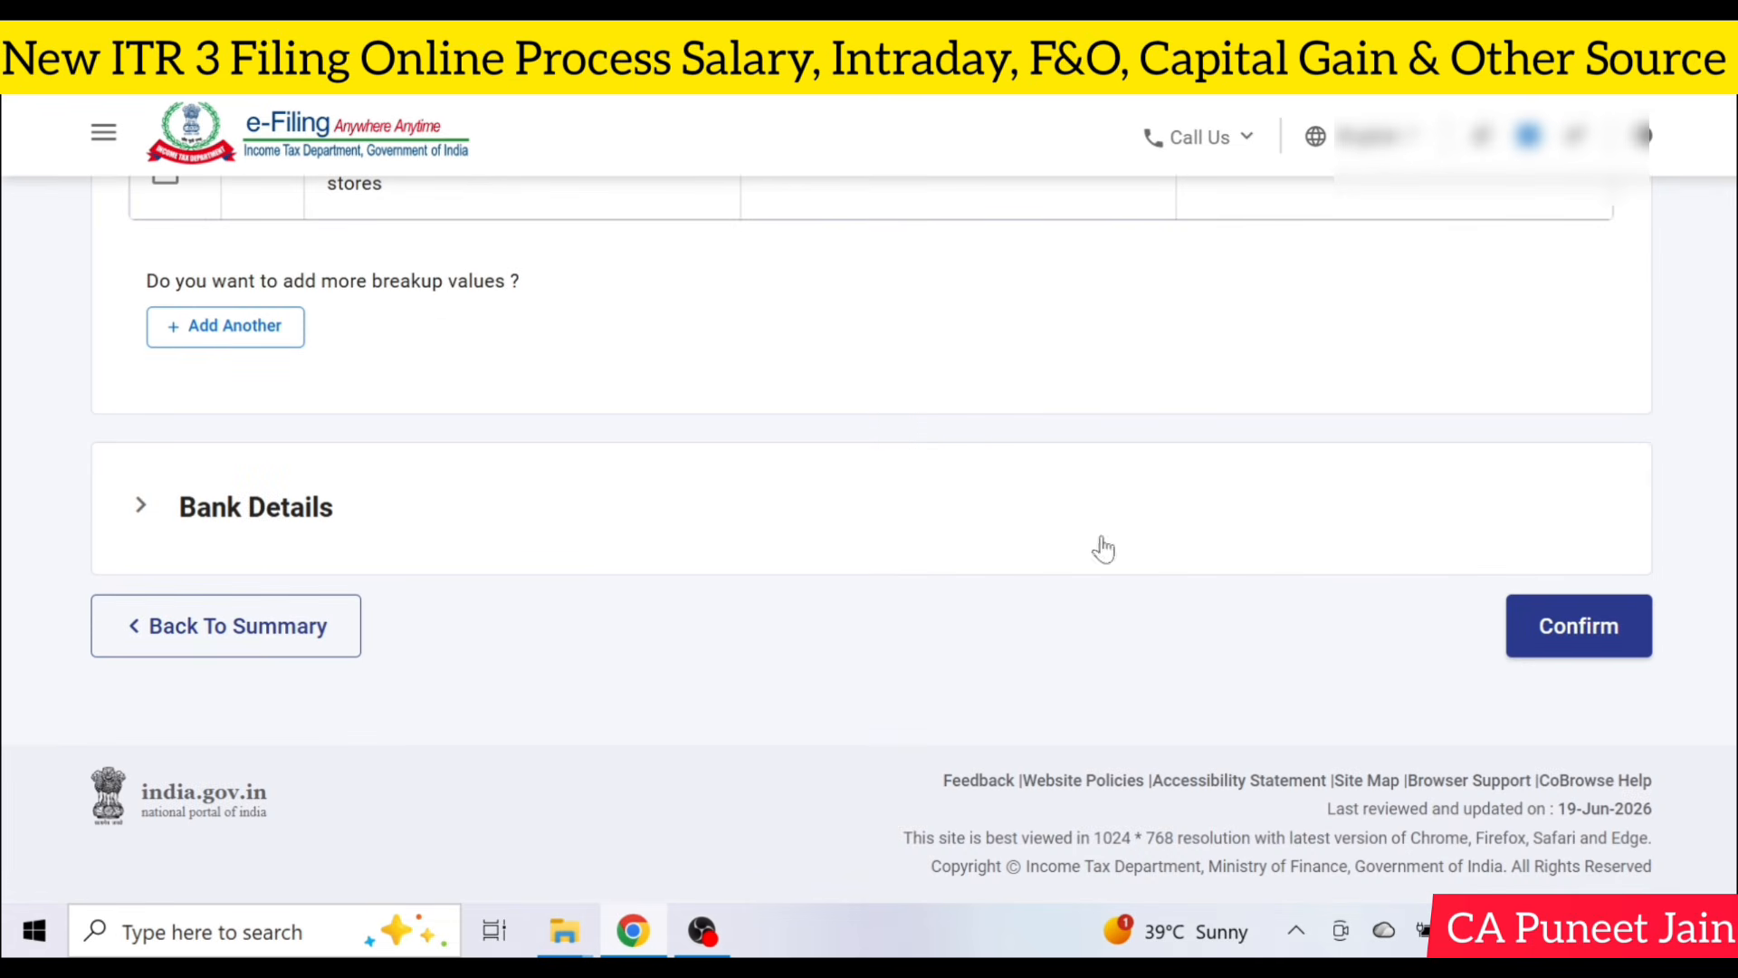
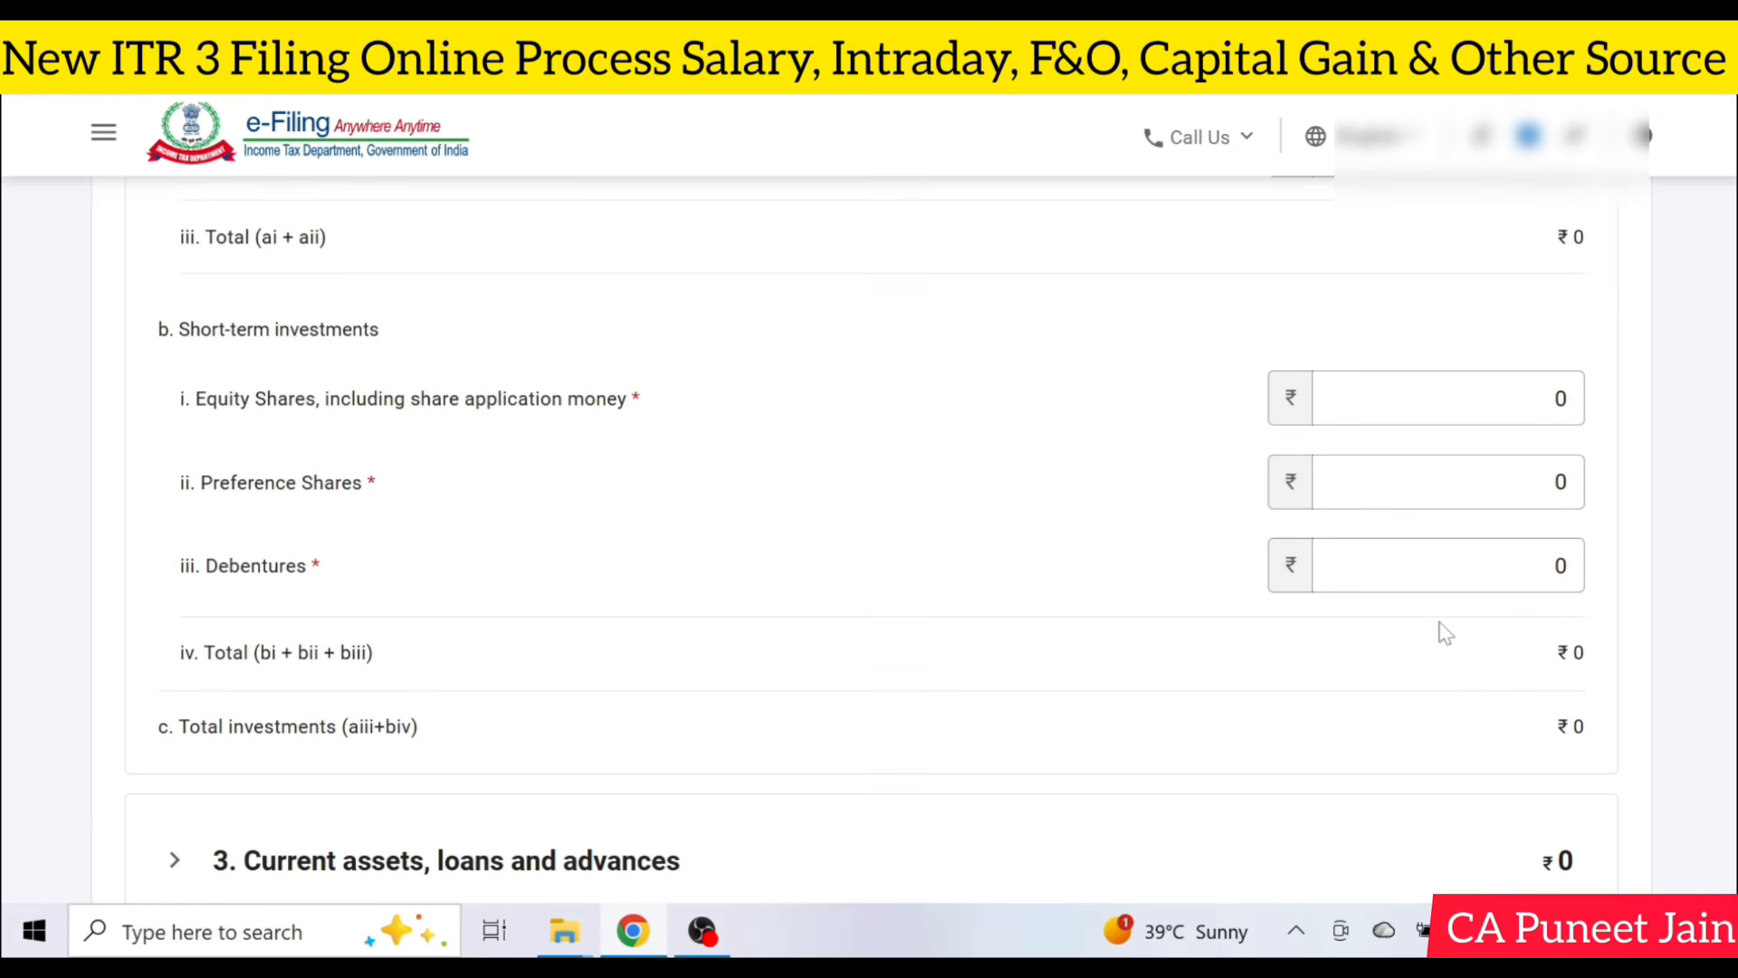
Expand Current assets, loans and advances under Application of Funds and review the inventories, sundry debtors, cash and bank, and other current asset fields.
{"action": "left_click", "coordinate": [1438, 482]}
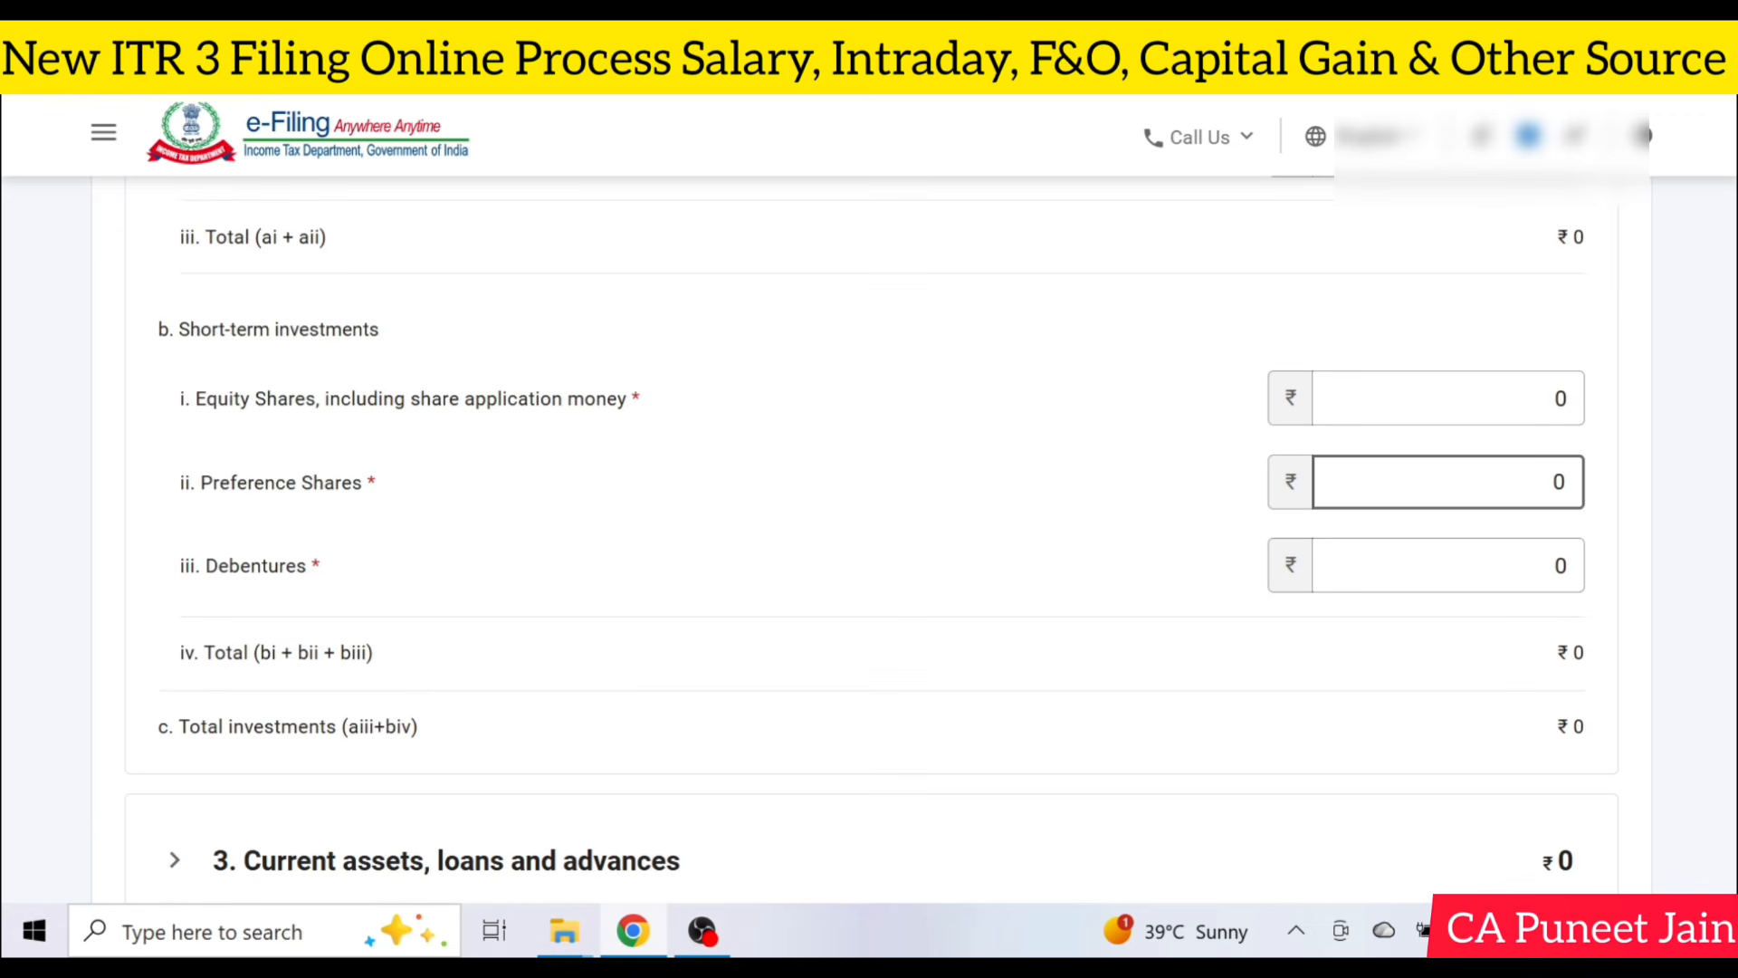
{"action": "scroll", "coordinate": [711, 613], "scroll_direction": "down", "scroll_amount": 1}
{"action": "left_click", "coordinate": [557, 725]}
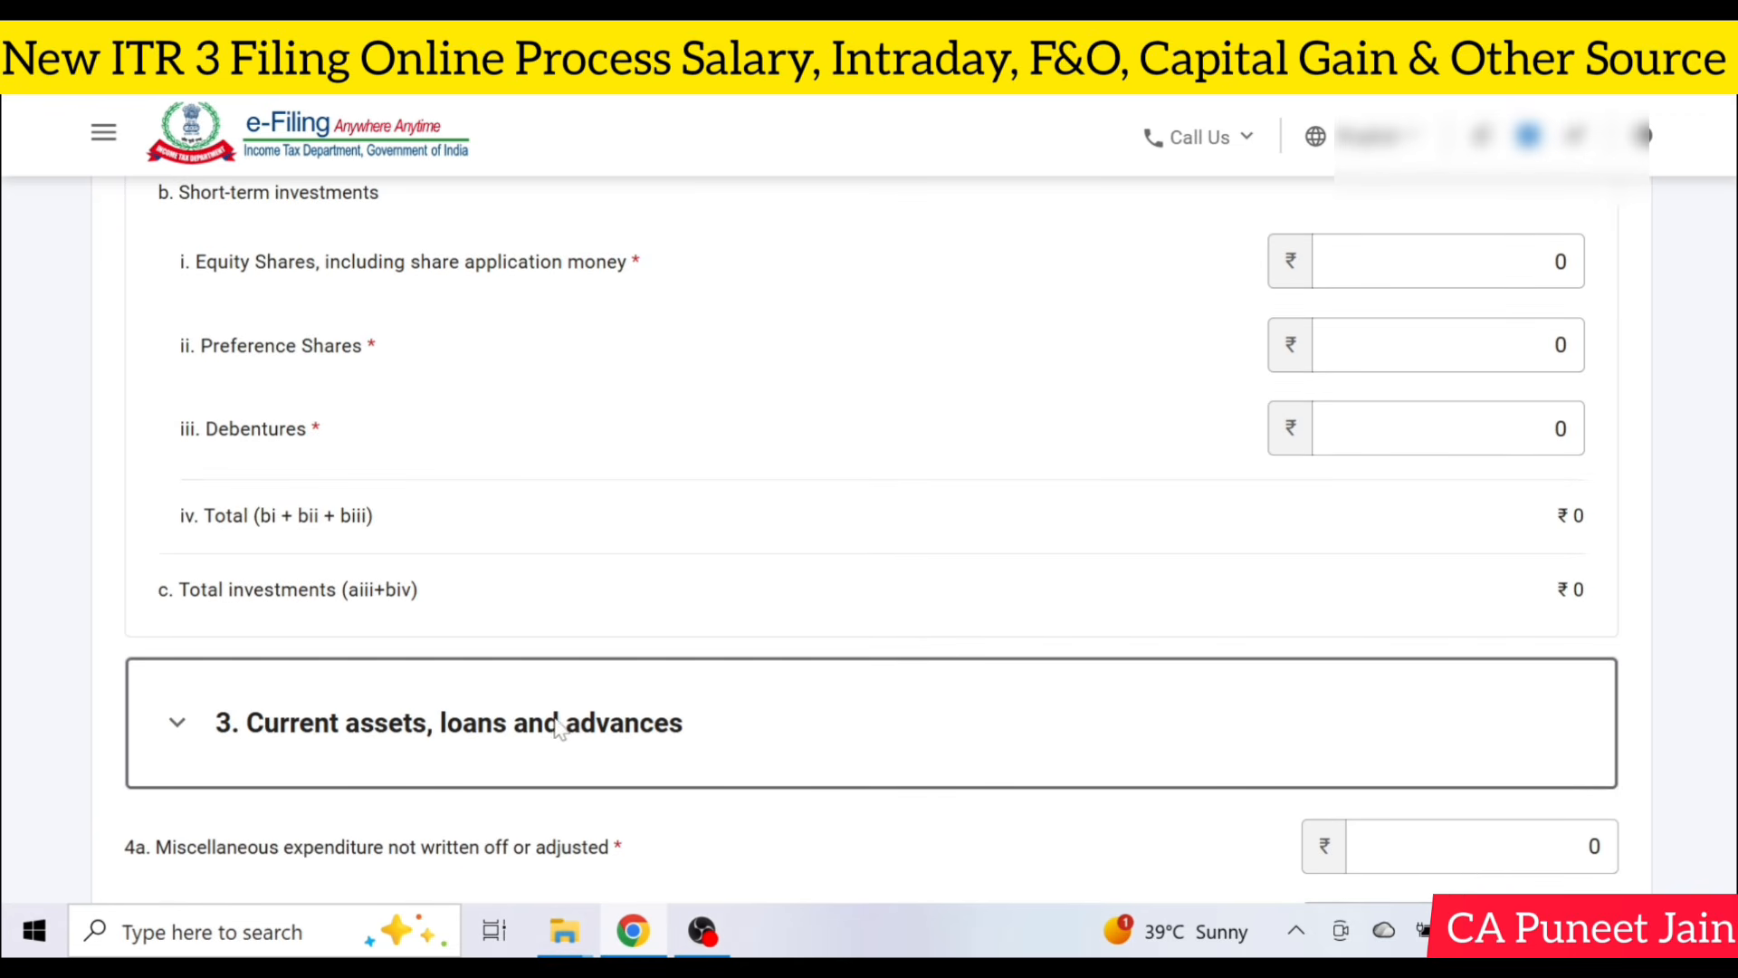
{"action": "scroll", "coordinate": [780, 547], "scroll_direction": "down", "scroll_amount": 2}
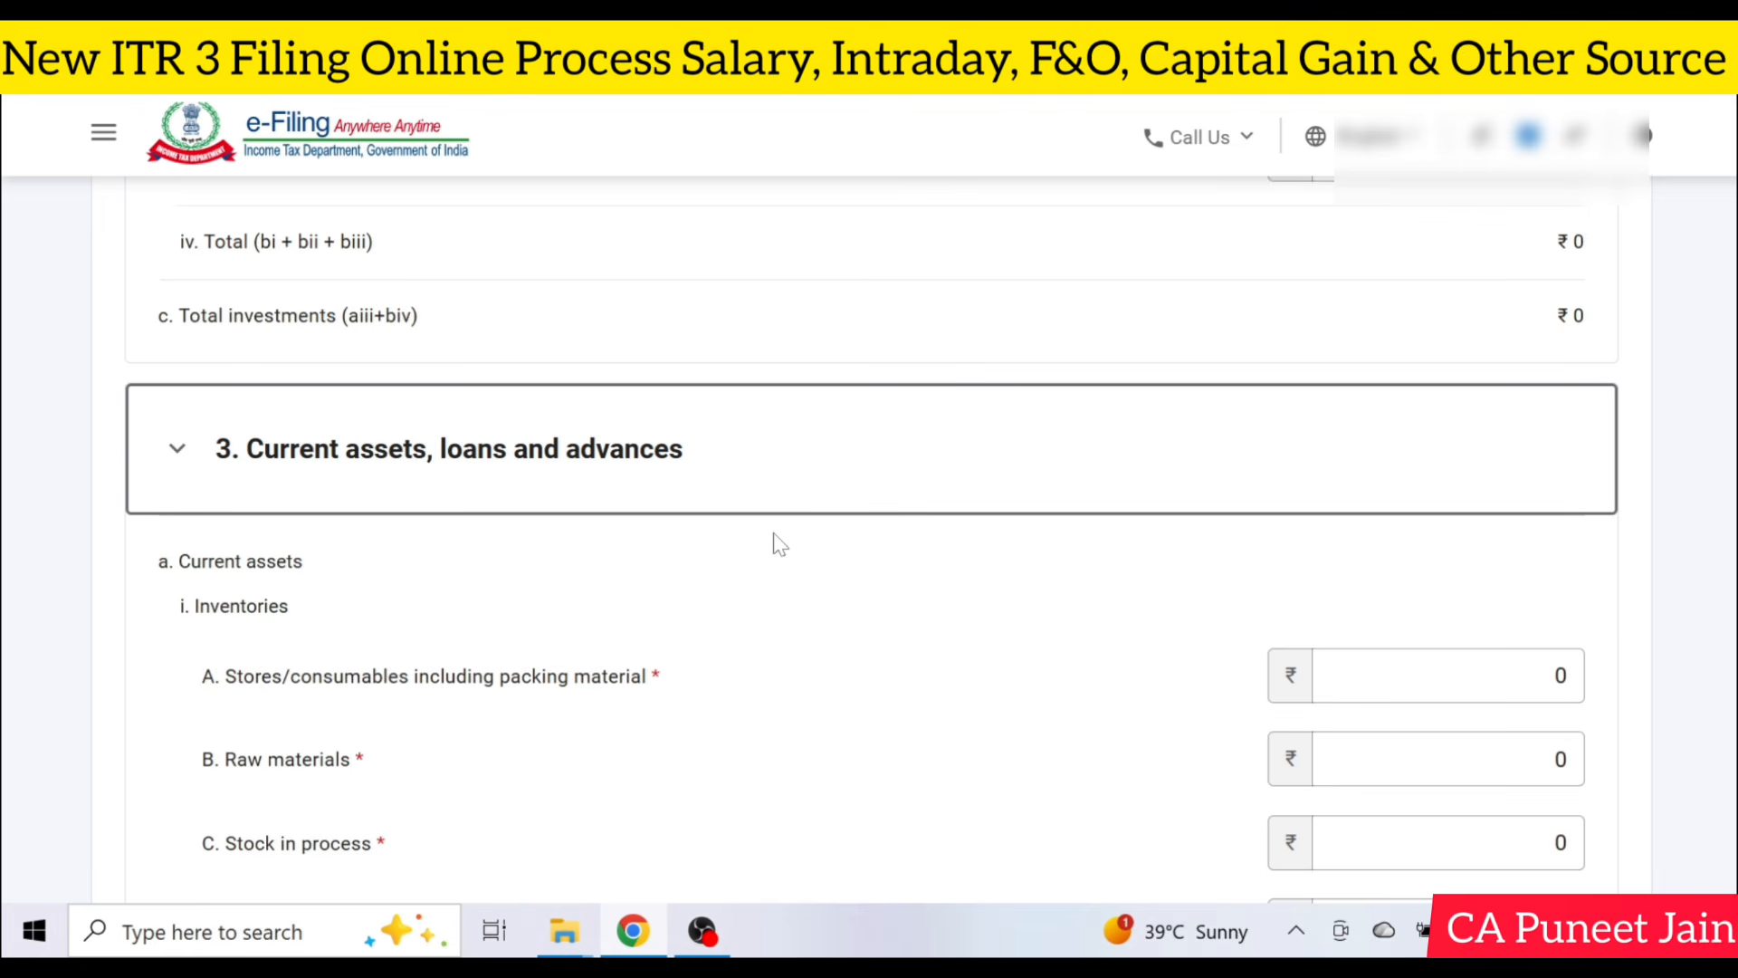
{"action": "scroll", "coordinate": [776, 540], "scroll_direction": "down", "scroll_amount": 1}
{"action": "scroll", "coordinate": [688, 405], "scroll_direction": "down", "scroll_amount": 2}
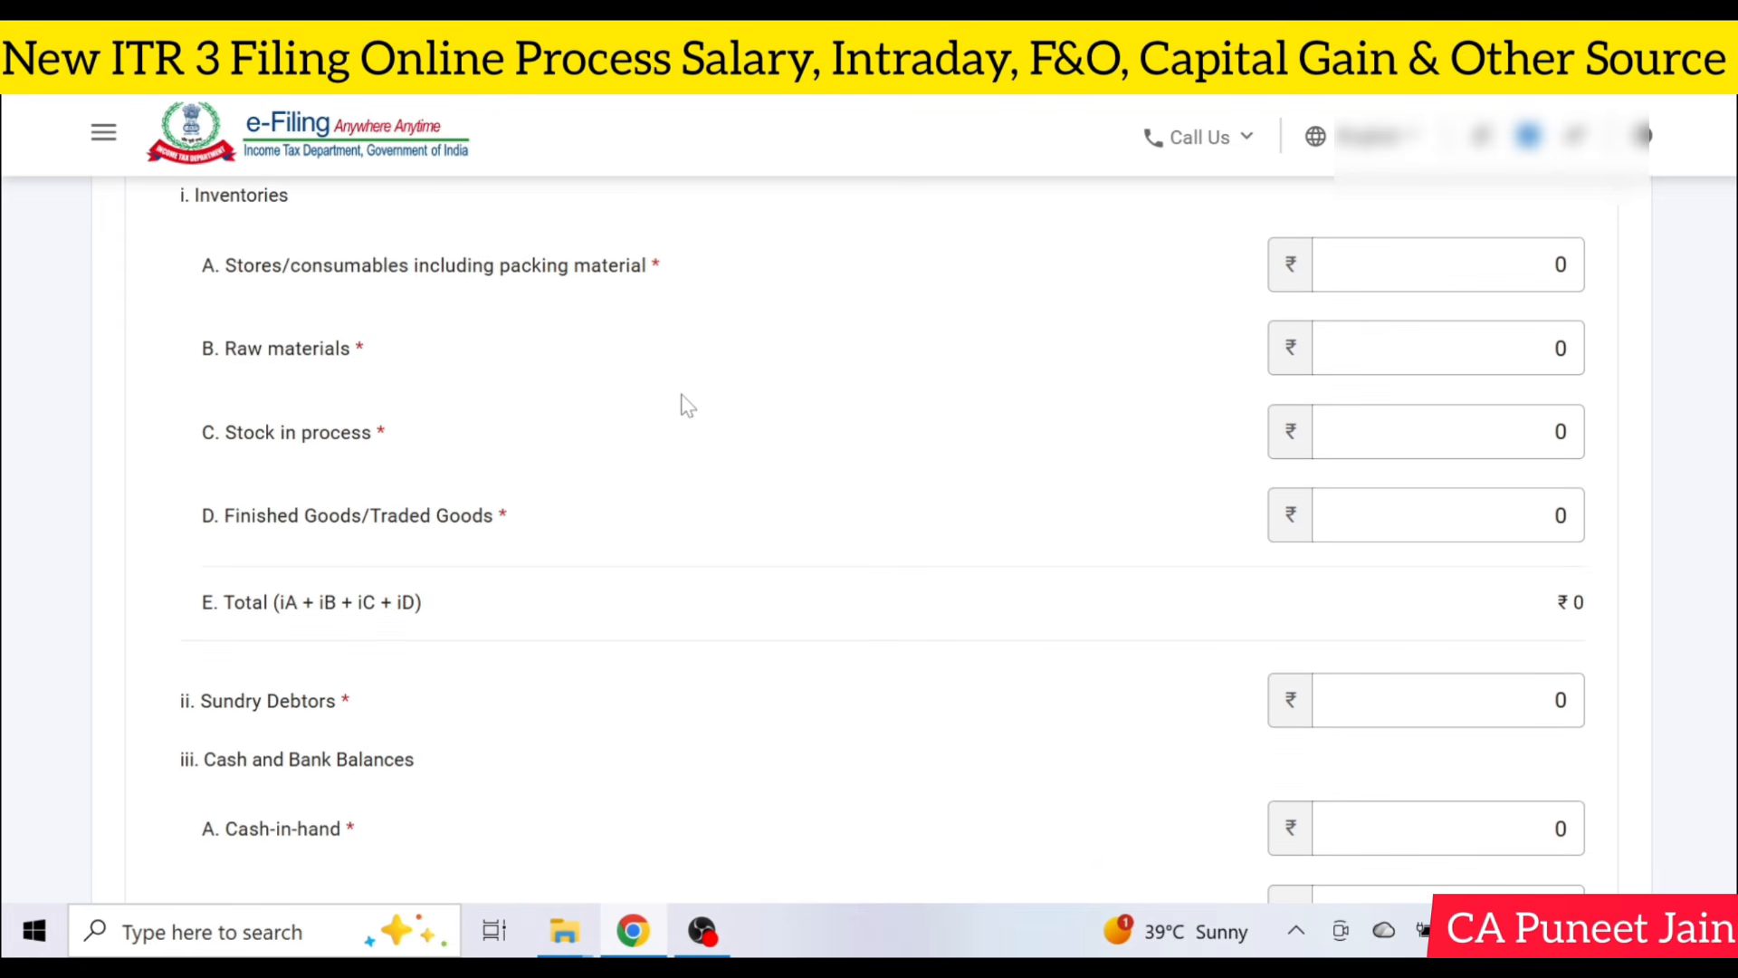
{"action": "scroll", "coordinate": [1106, 397], "scroll_direction": "down", "scroll_amount": 1}
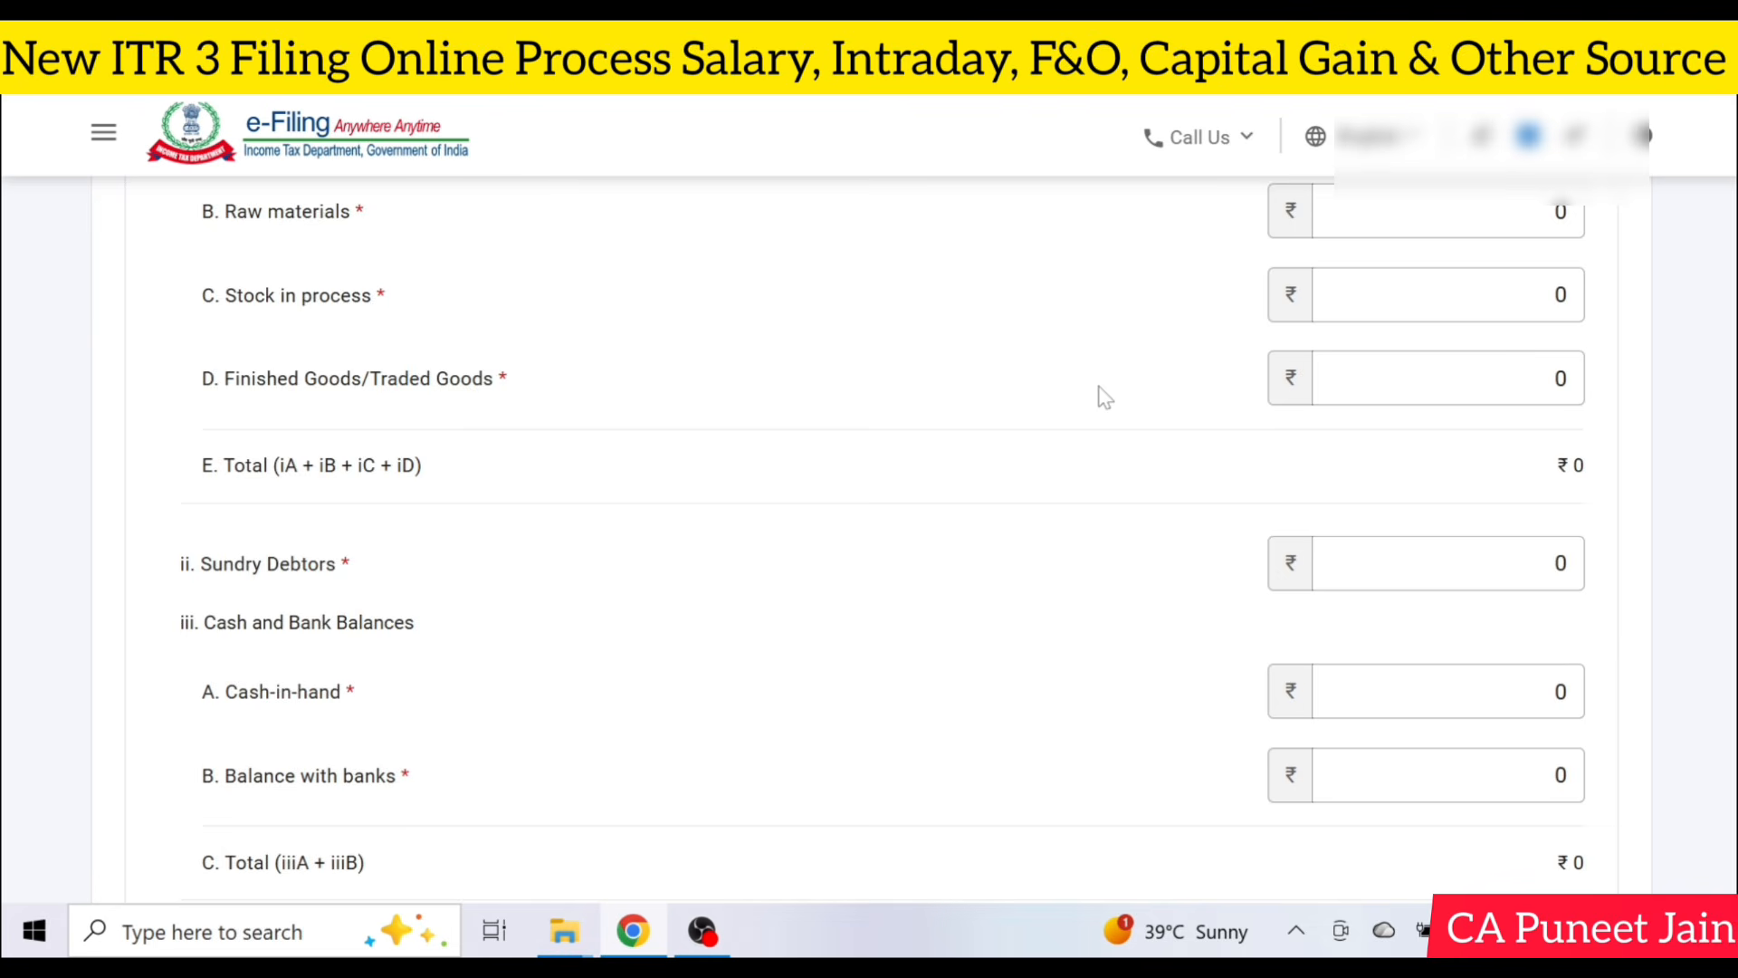
{"action": "scroll", "coordinate": [1105, 397], "scroll_direction": "down", "scroll_amount": 2}
{"action": "left_click", "coordinate": [1449, 289]}
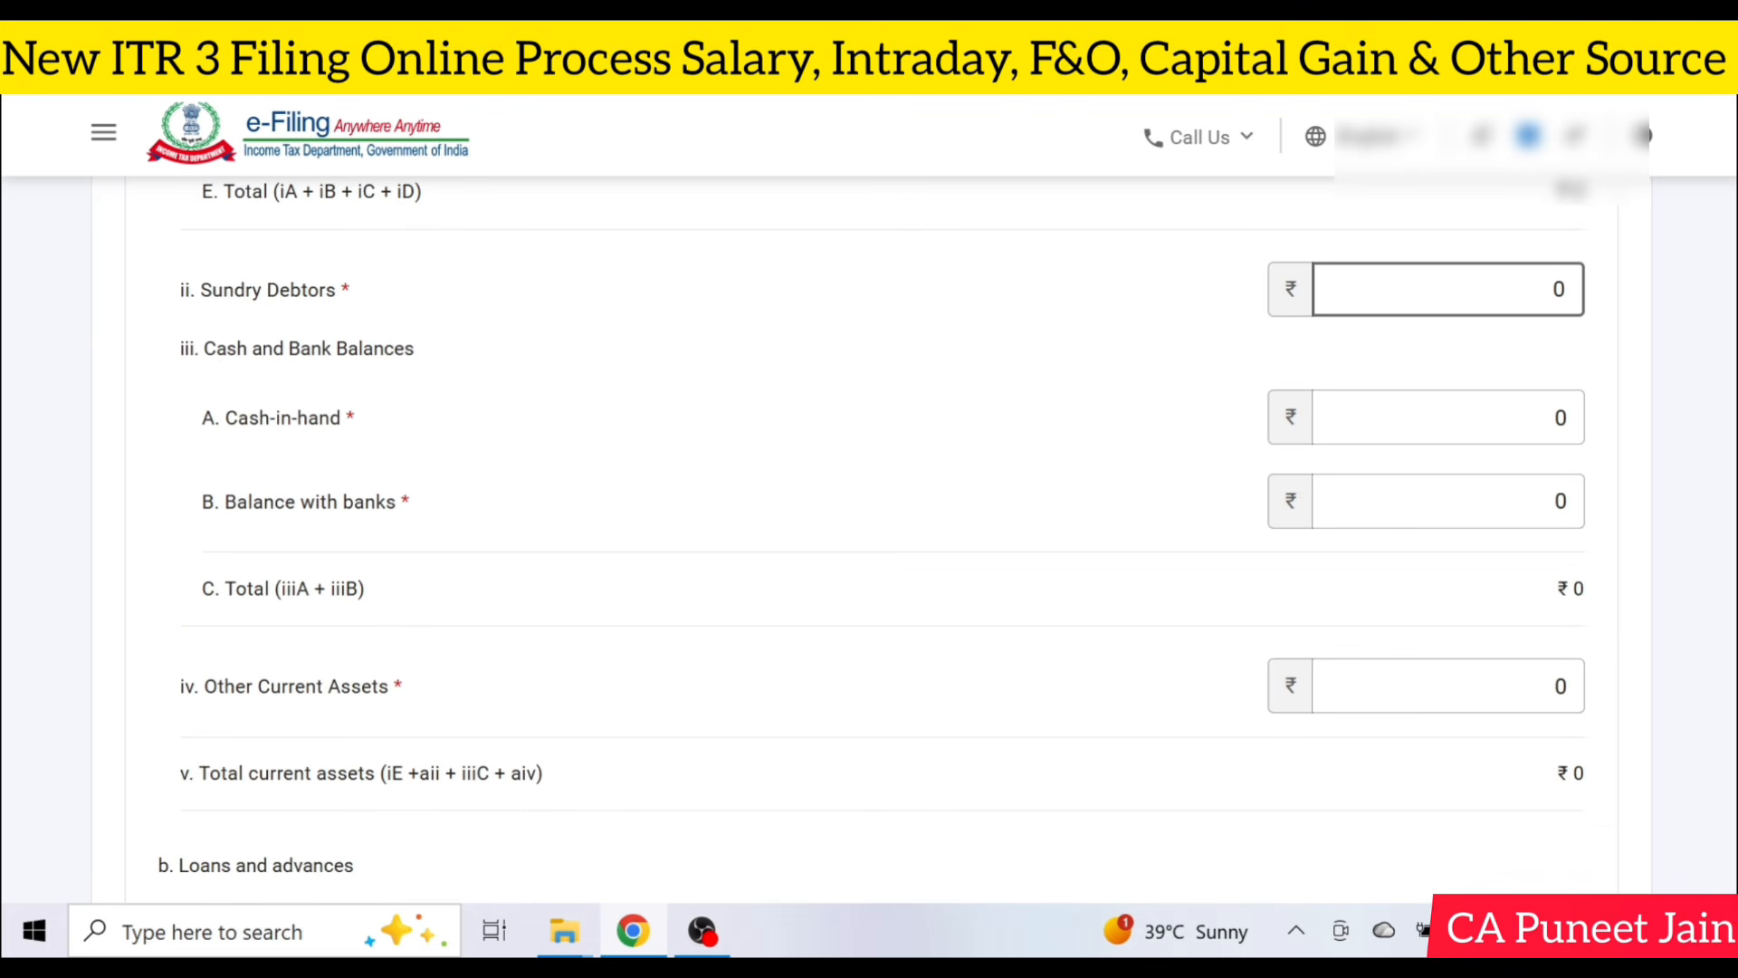
{"action": "scroll", "coordinate": [1273, 554], "scroll_direction": "down", "scroll_amount": 1}
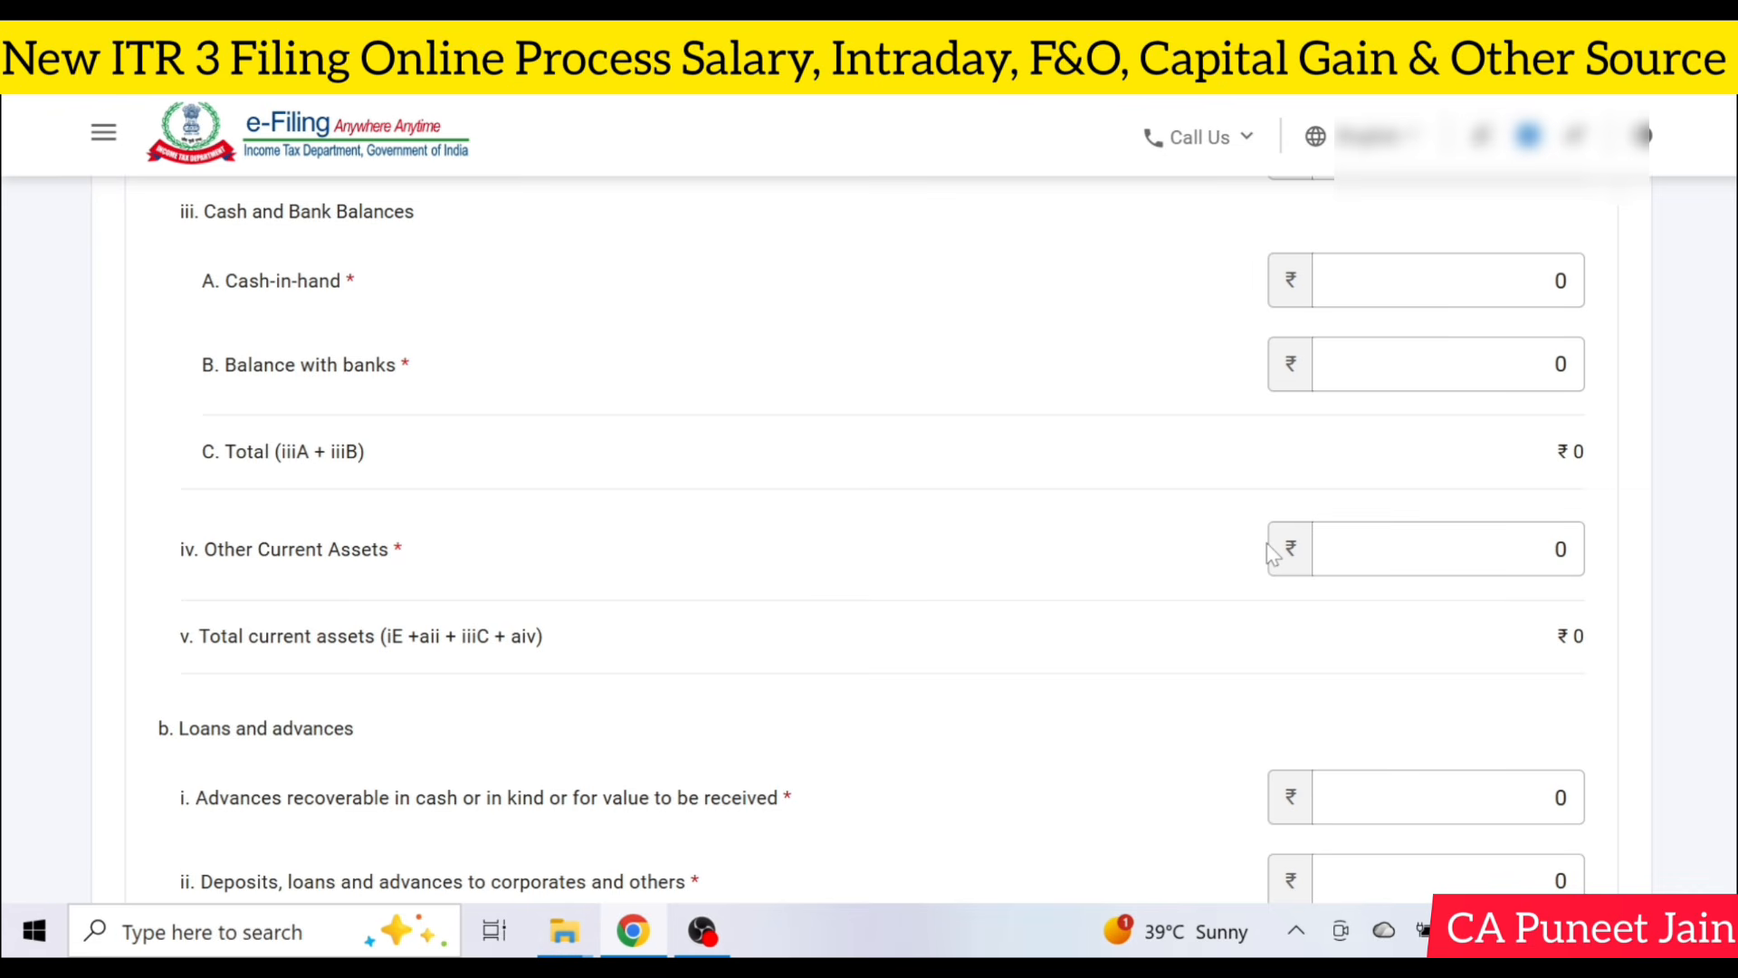
Review the fields for loans and advances, current liabilities and provisions under Application of Funds.
{"action": "scroll", "coordinate": [809, 545], "scroll_direction": "down", "scroll_amount": 2}
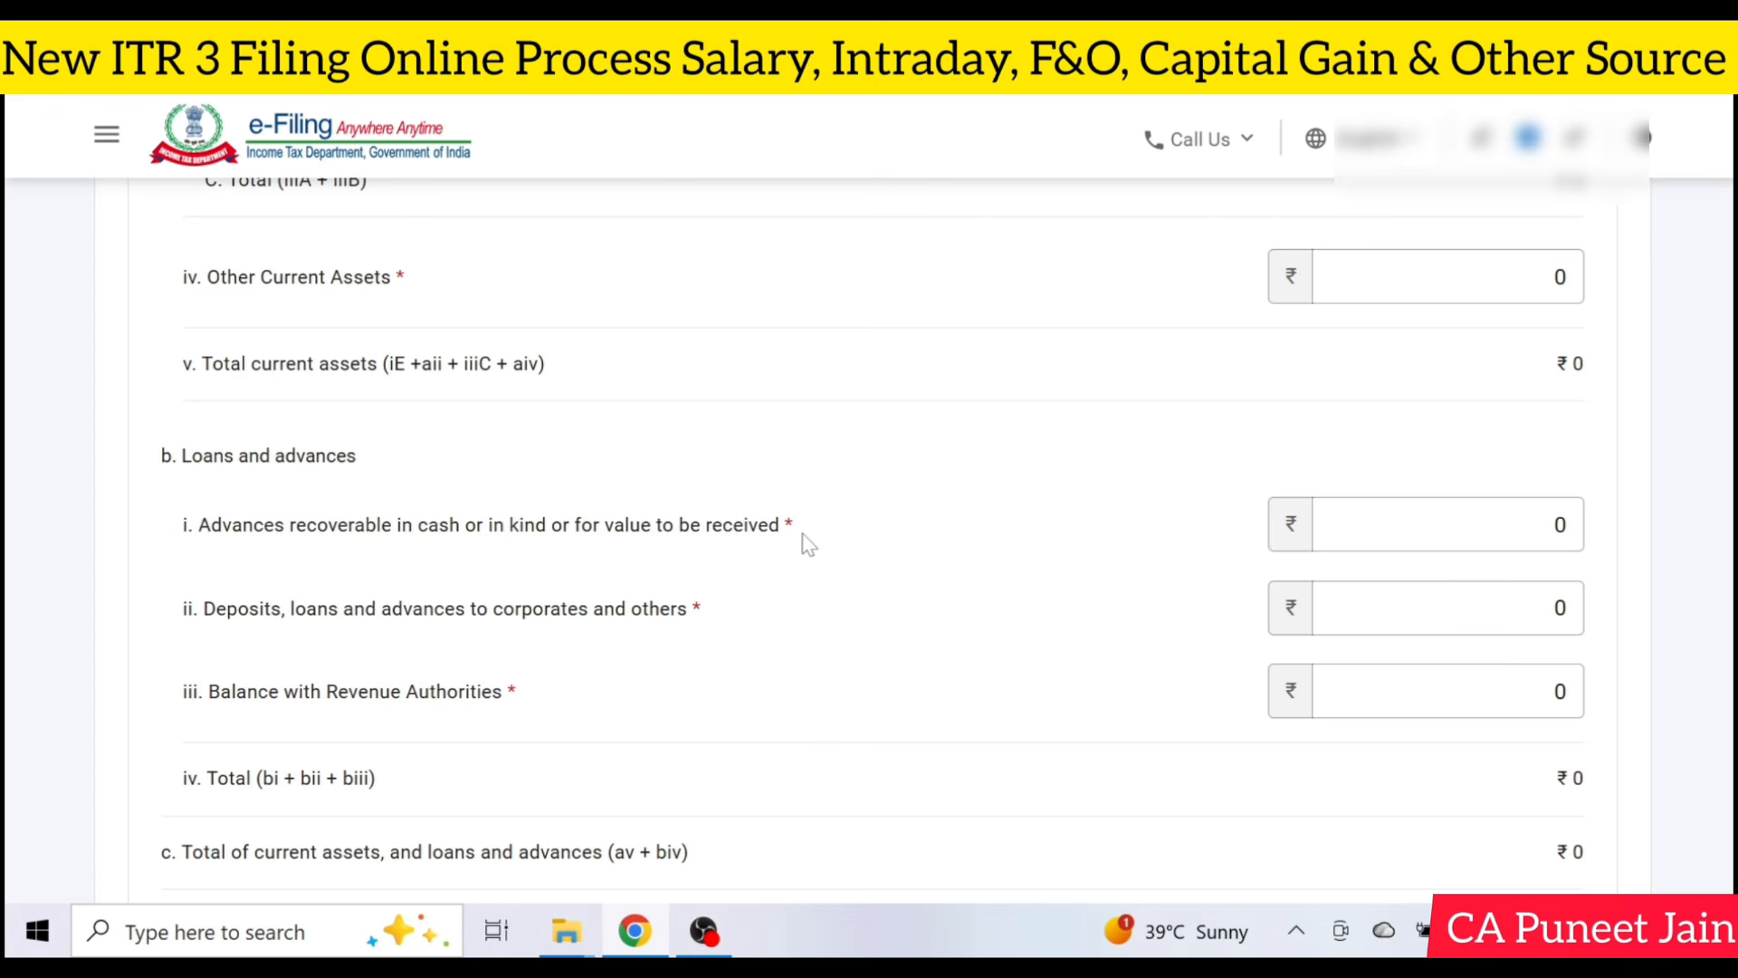
{"action": "scroll", "coordinate": [660, 530], "scroll_direction": "down", "scroll_amount": 2}
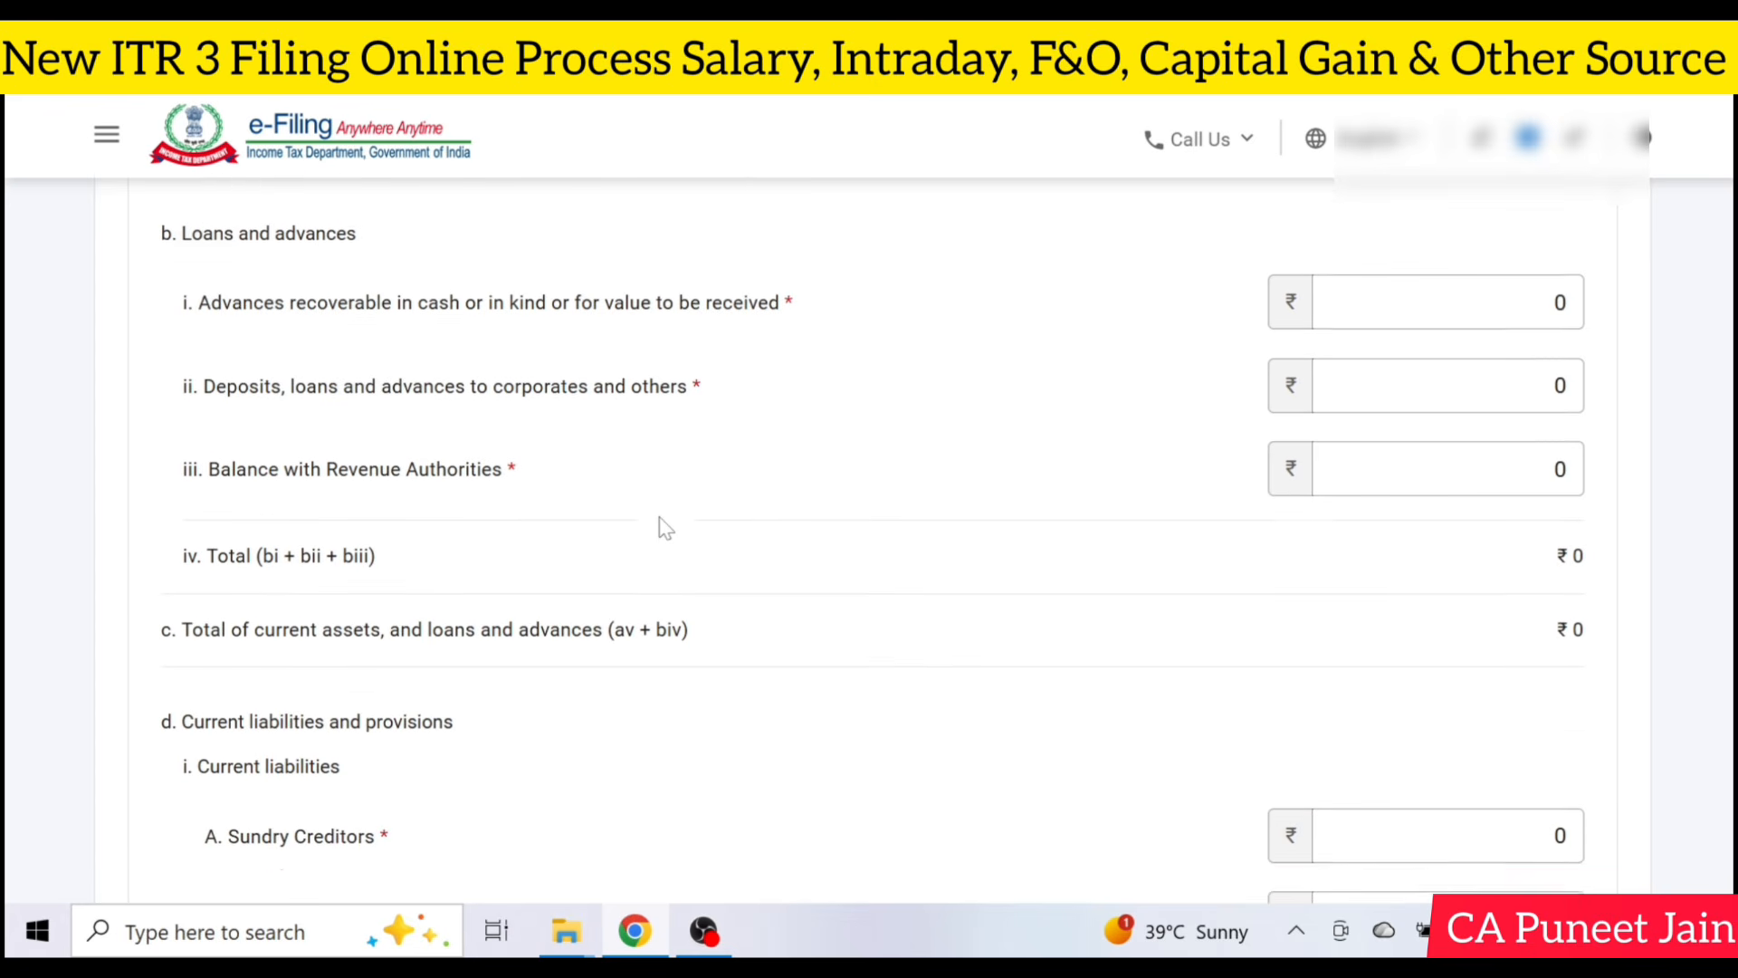
{"action": "scroll", "coordinate": [663, 526], "scroll_direction": "down", "scroll_amount": 2}
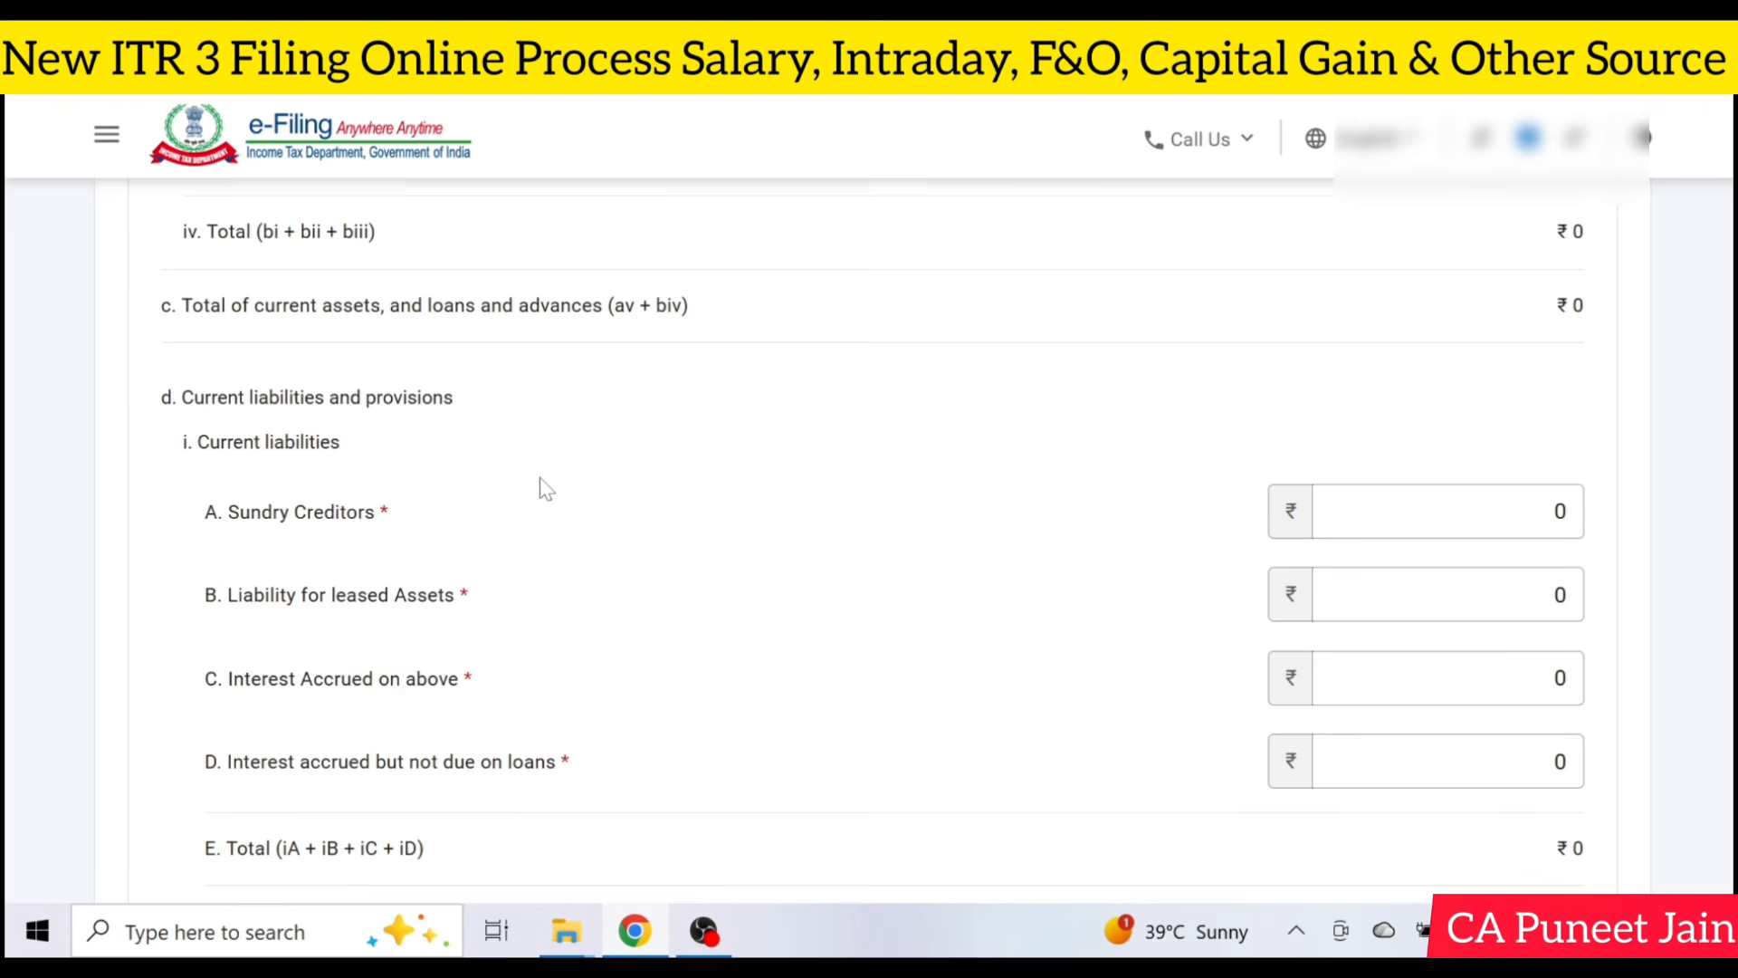
{"action": "left_click", "coordinate": [1402, 619]}
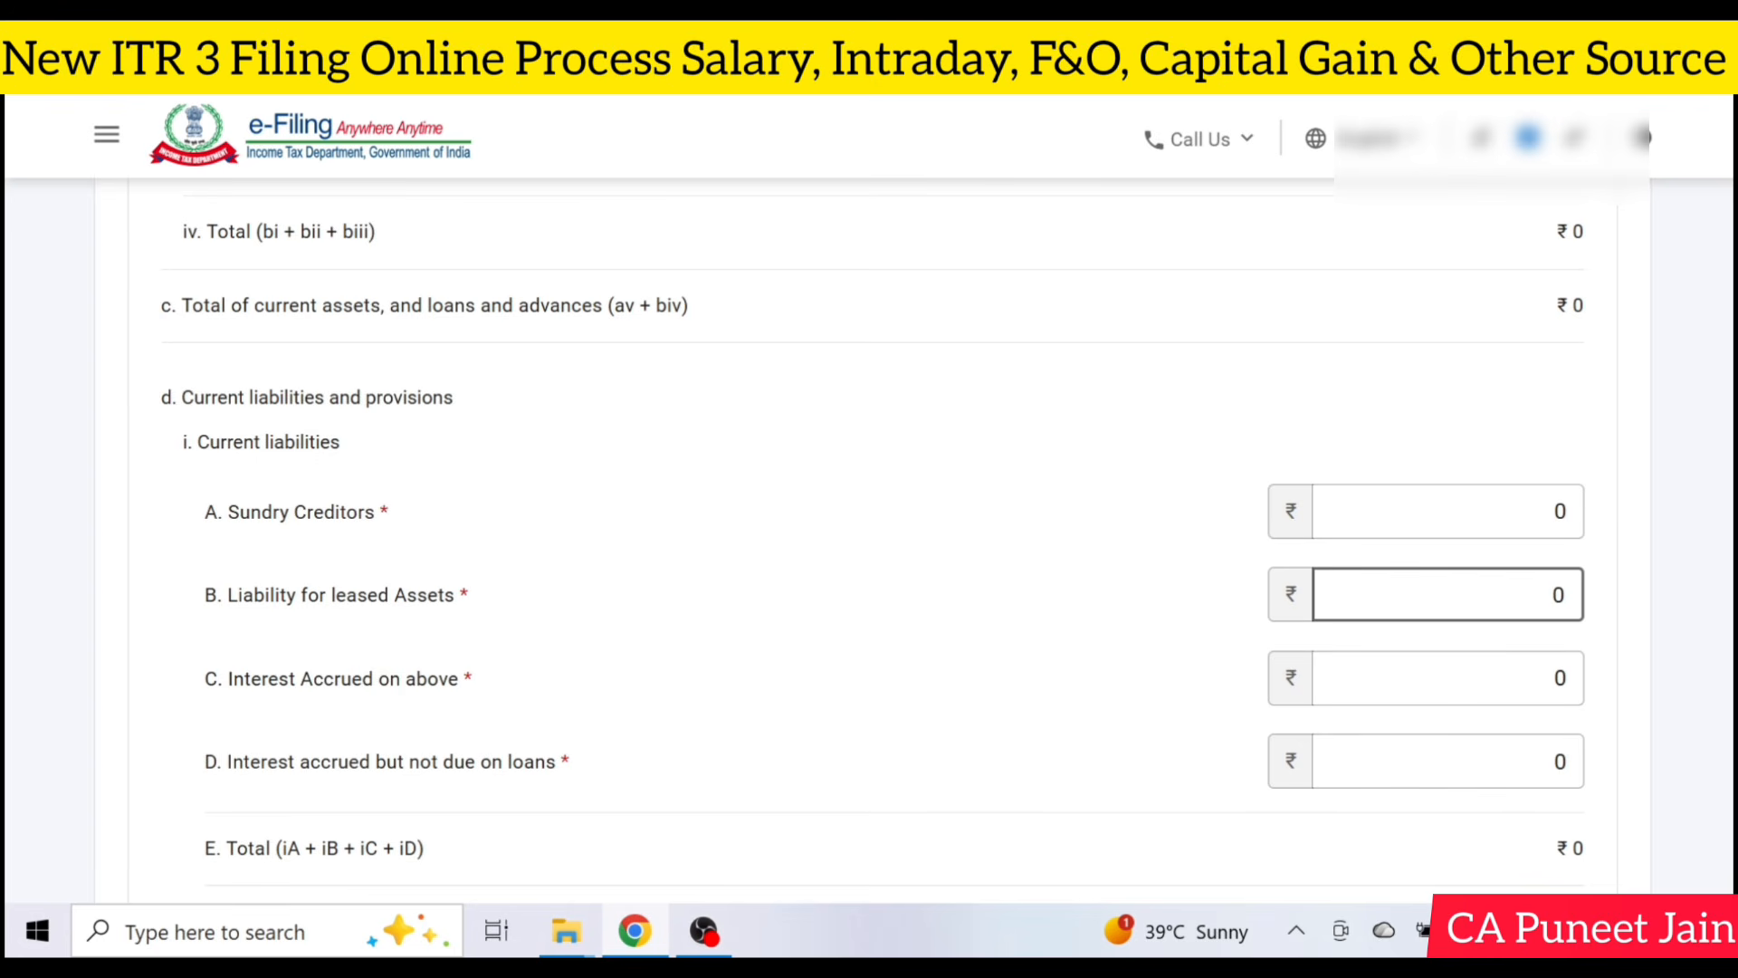
{"action": "scroll", "coordinate": [1476, 681], "scroll_direction": "down", "scroll_amount": 4}
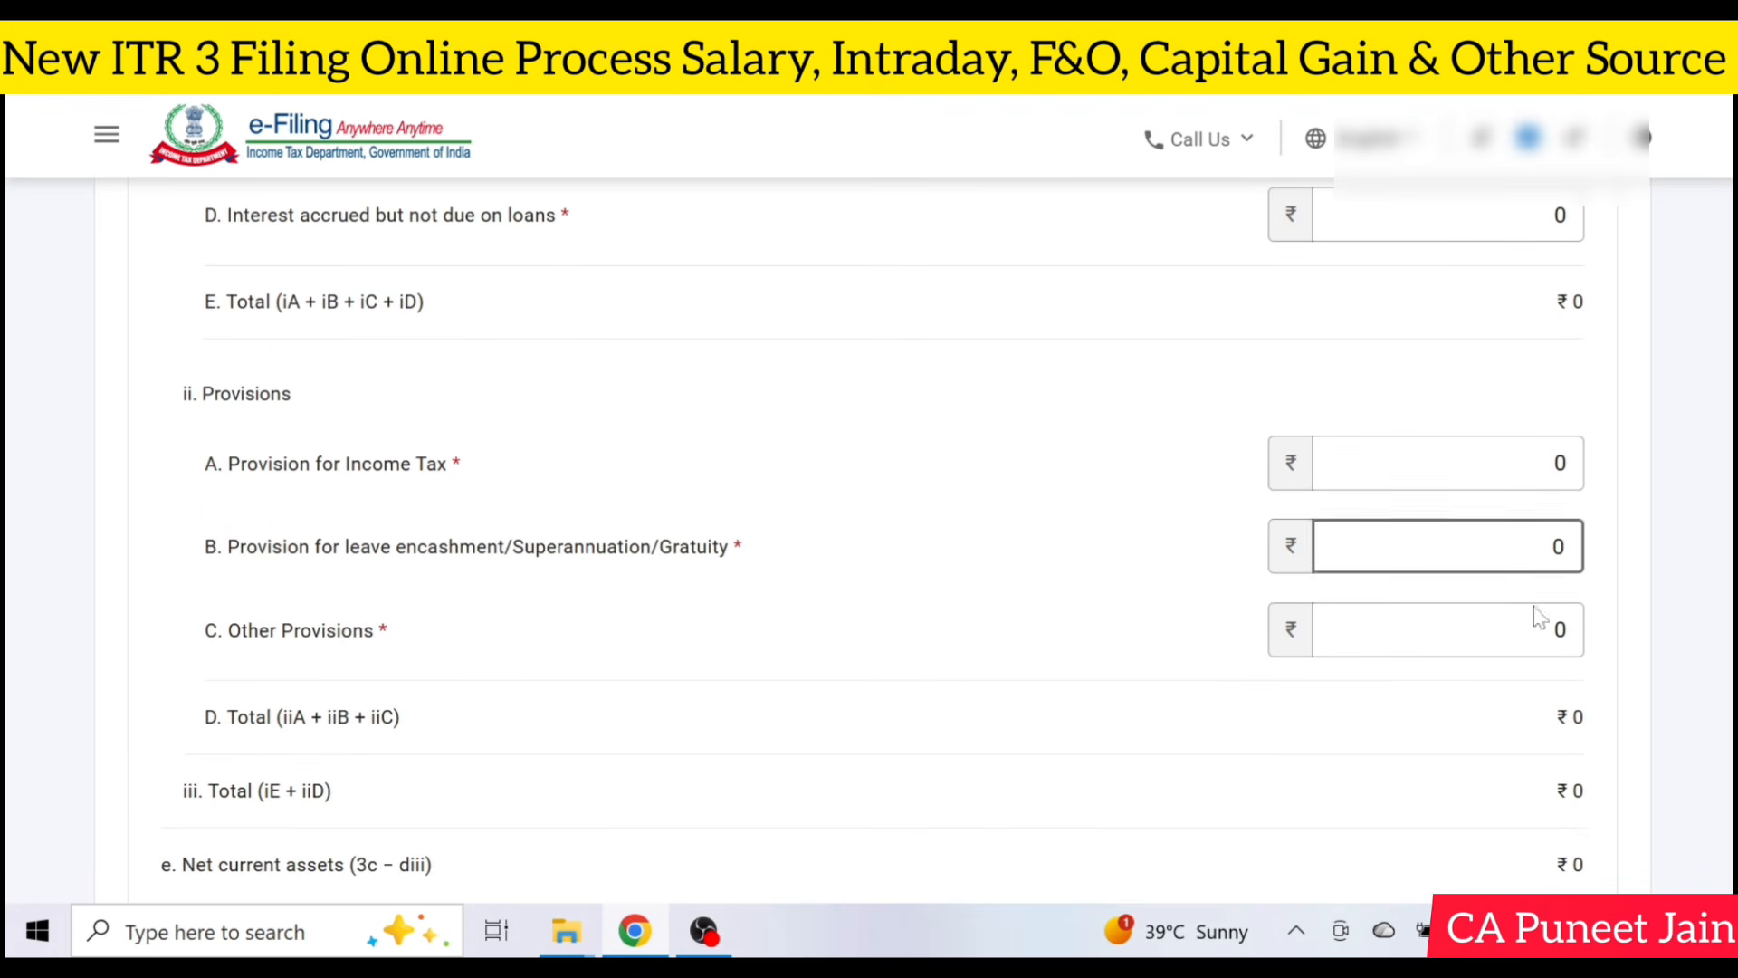
{"action": "left_click", "coordinate": [1539, 618]}
{"action": "scroll", "coordinate": [1001, 633], "scroll_direction": "down", "scroll_amount": 2}
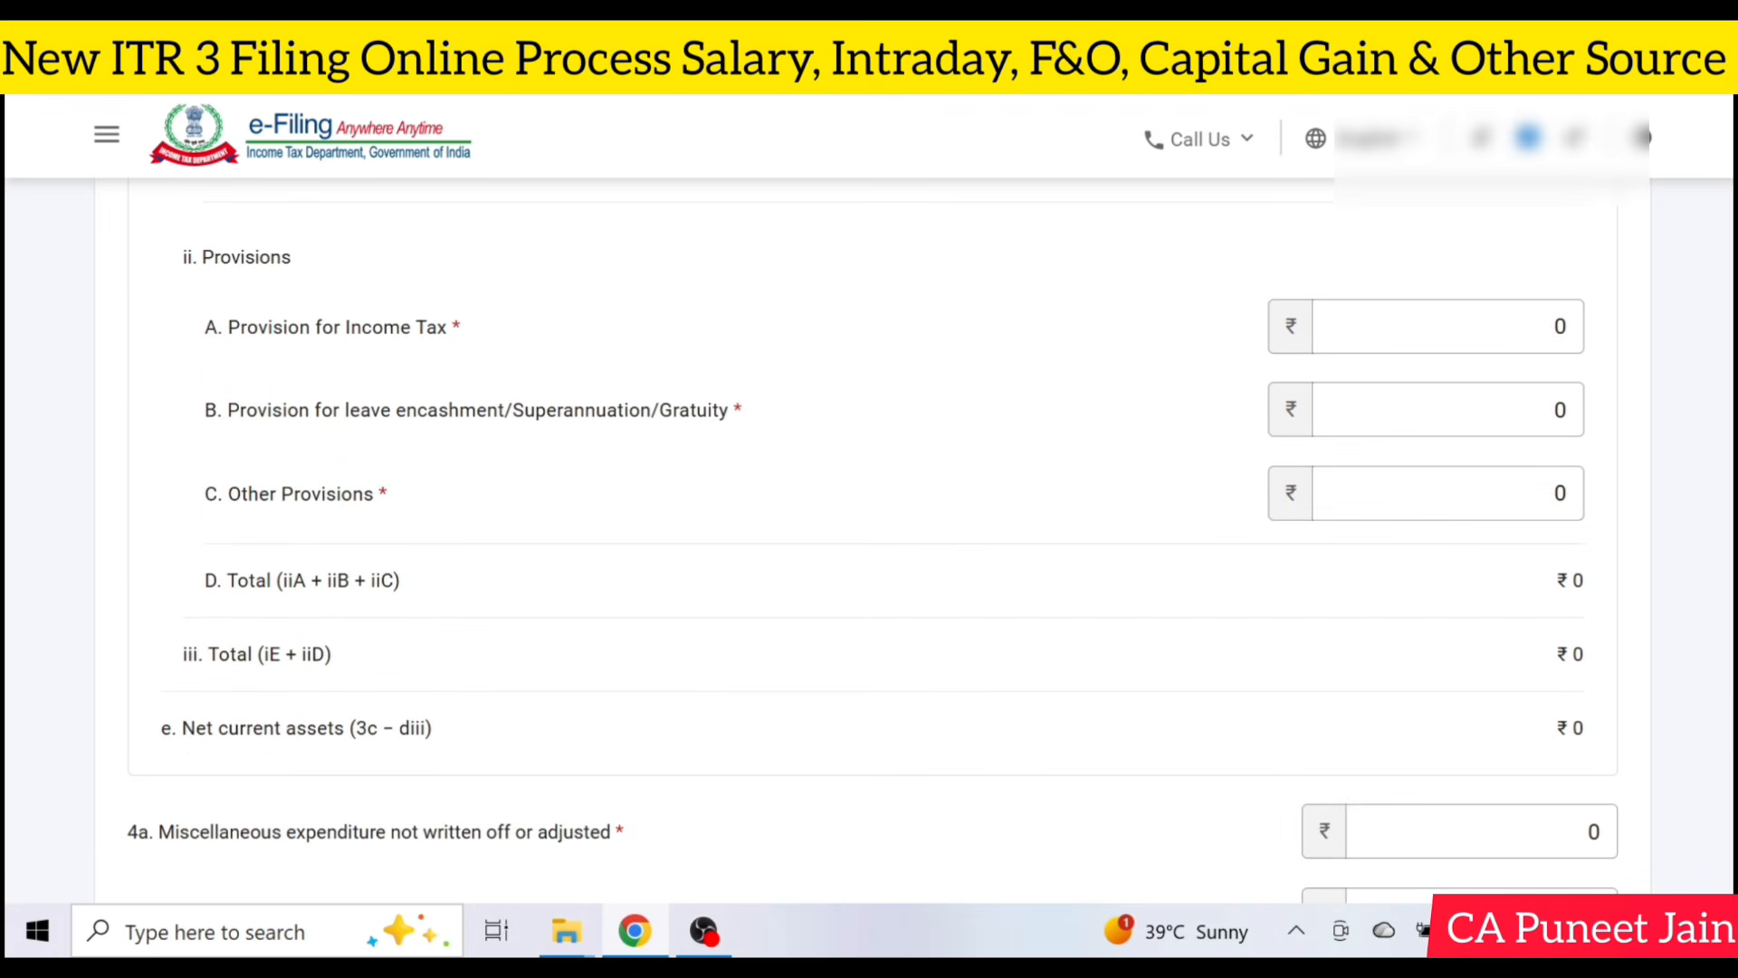
Check items 4a to 4c and save the Application of Funds details of the Balance Sheet.
{"action": "scroll", "coordinate": [1446, 702], "scroll_direction": "down", "scroll_amount": 3}
{"action": "scroll", "coordinate": [1446, 701], "scroll_direction": "down", "scroll_amount": 3}
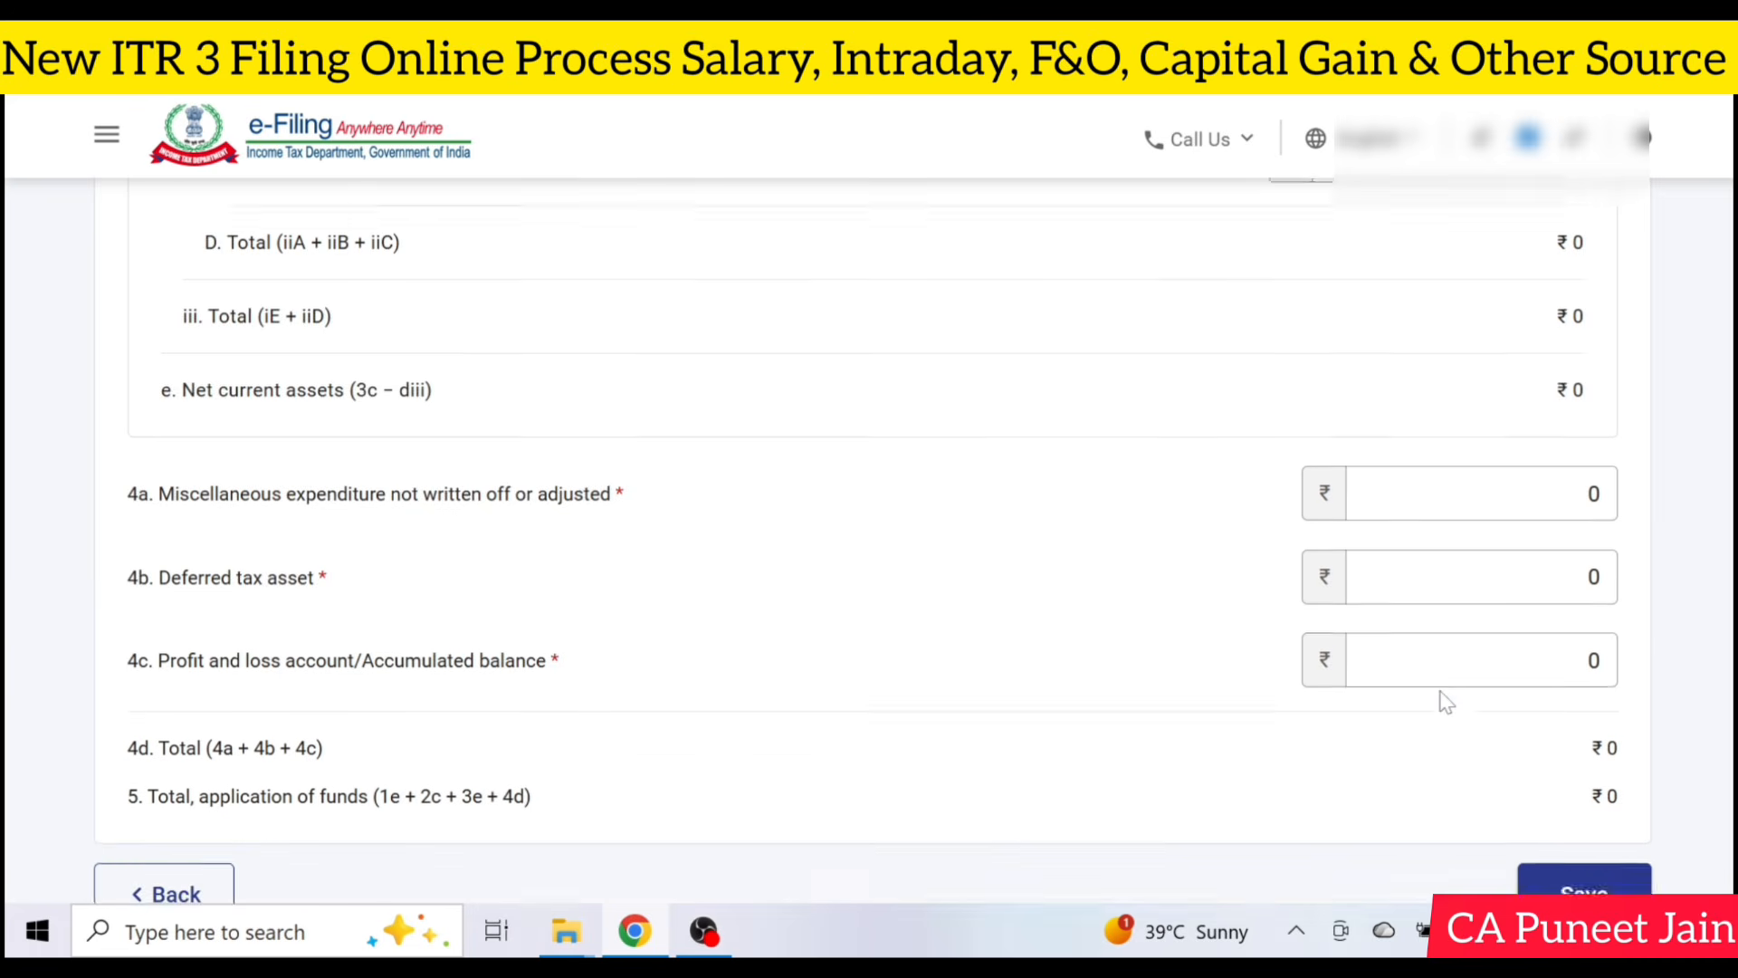
{"action": "left_click", "coordinate": [1605, 689]}
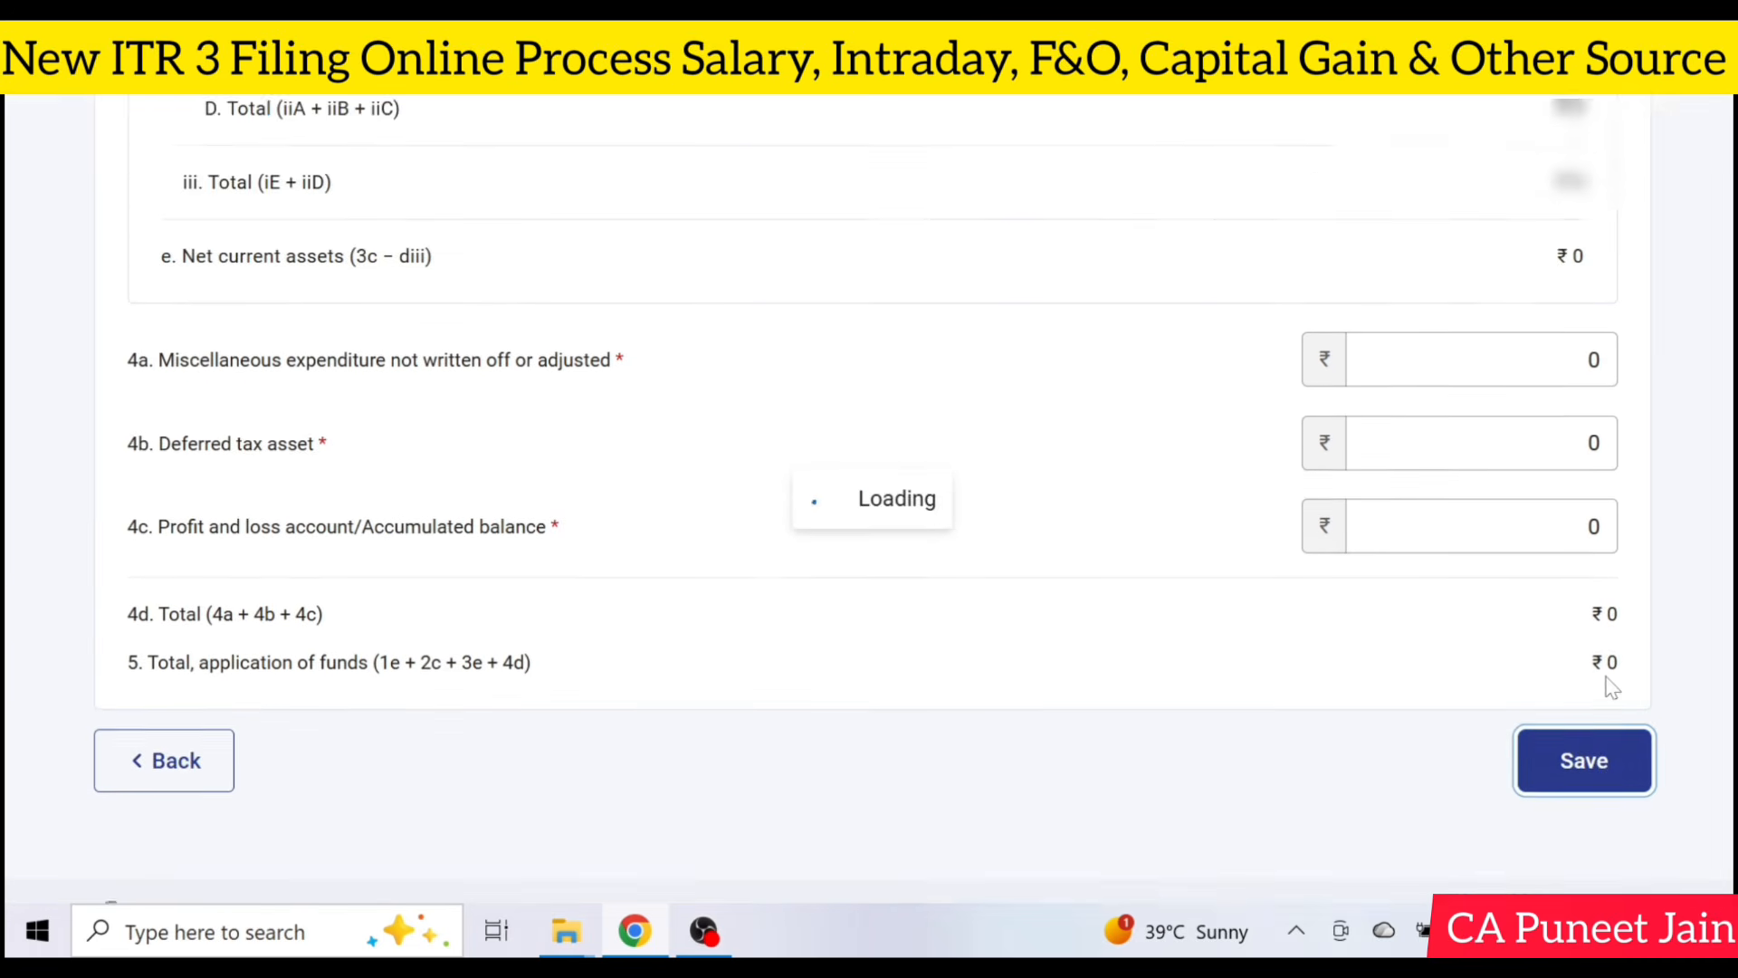
Open A. Sources of Funds of the Balance Sheet for editing and expand the Proprietor's fund section.
{"action": "scroll", "coordinate": [1340, 548], "scroll_direction": "up", "scroll_amount": 5}
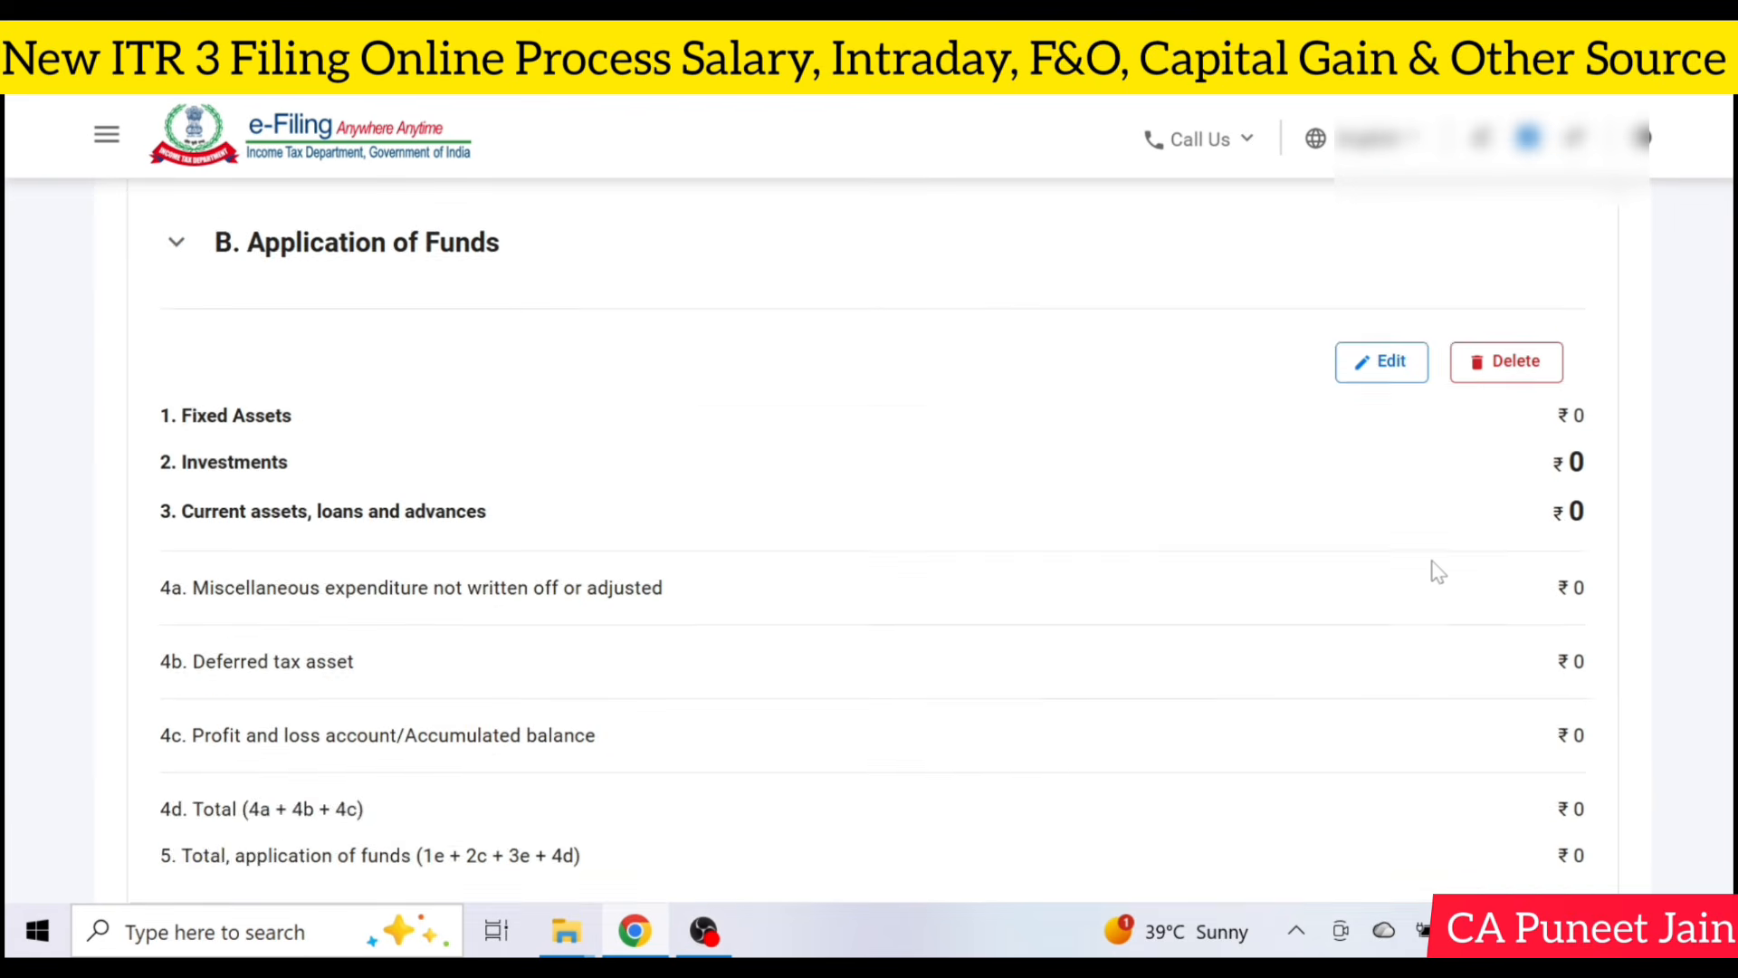
{"action": "left_click", "coordinate": [380, 227]}
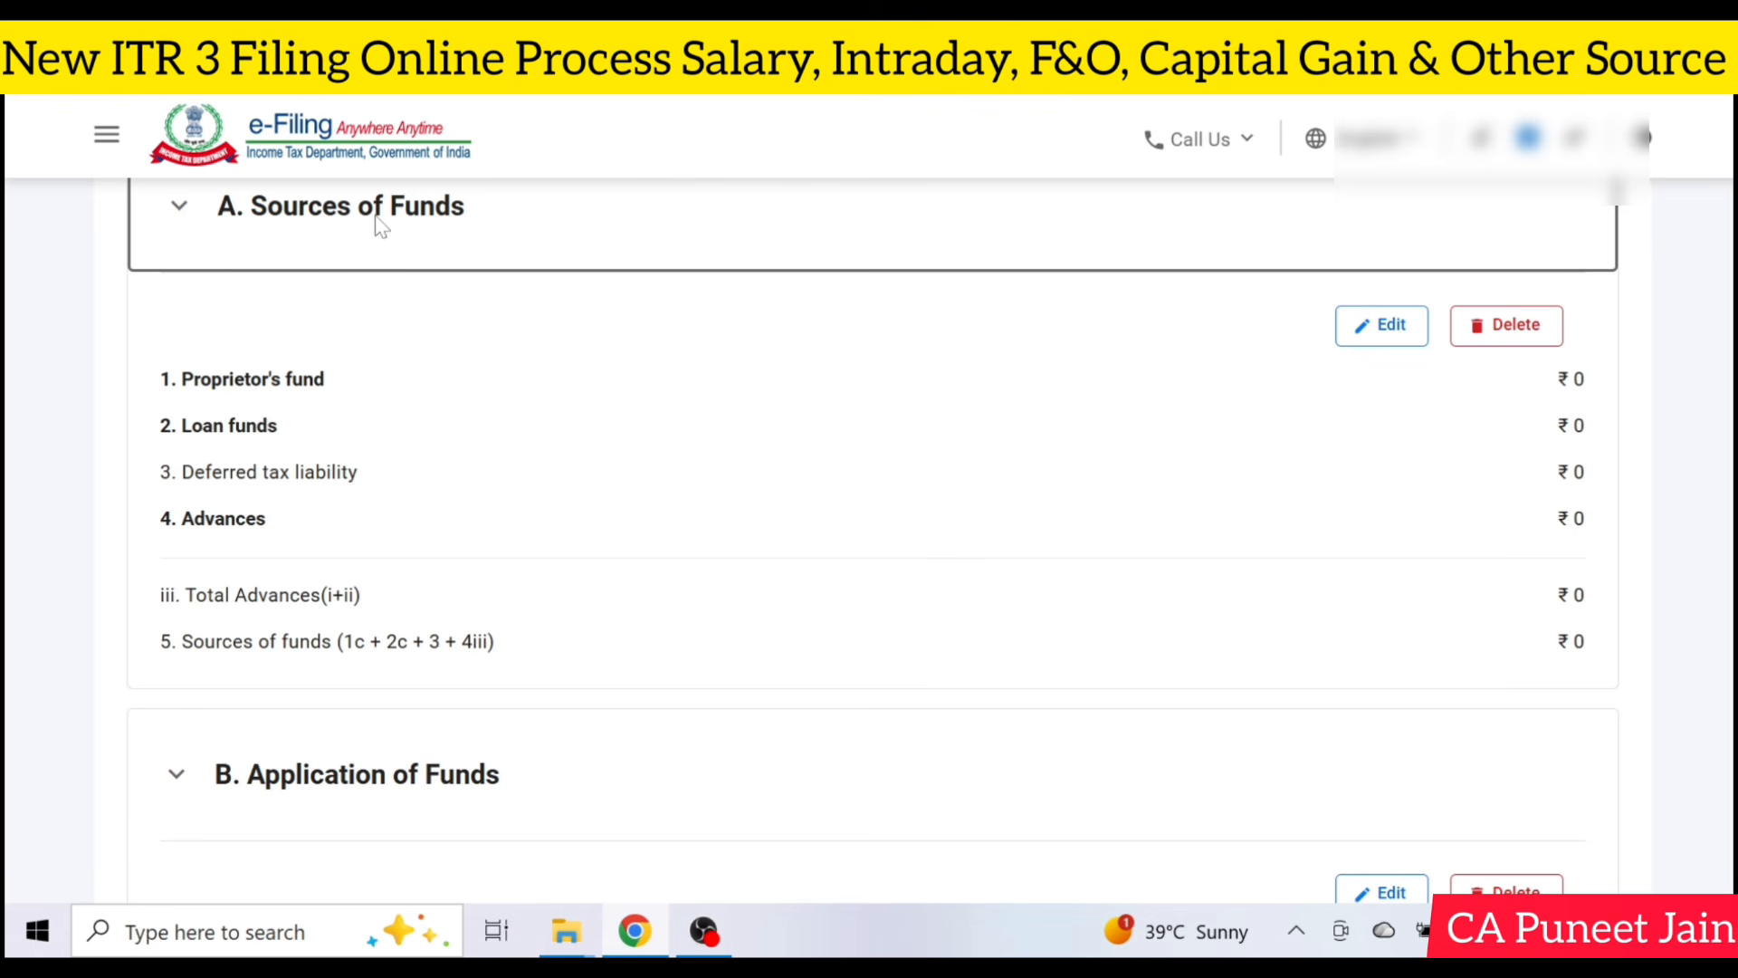
{"action": "left_click", "coordinate": [1380, 325]}
{"action": "left_click", "coordinate": [401, 582]}
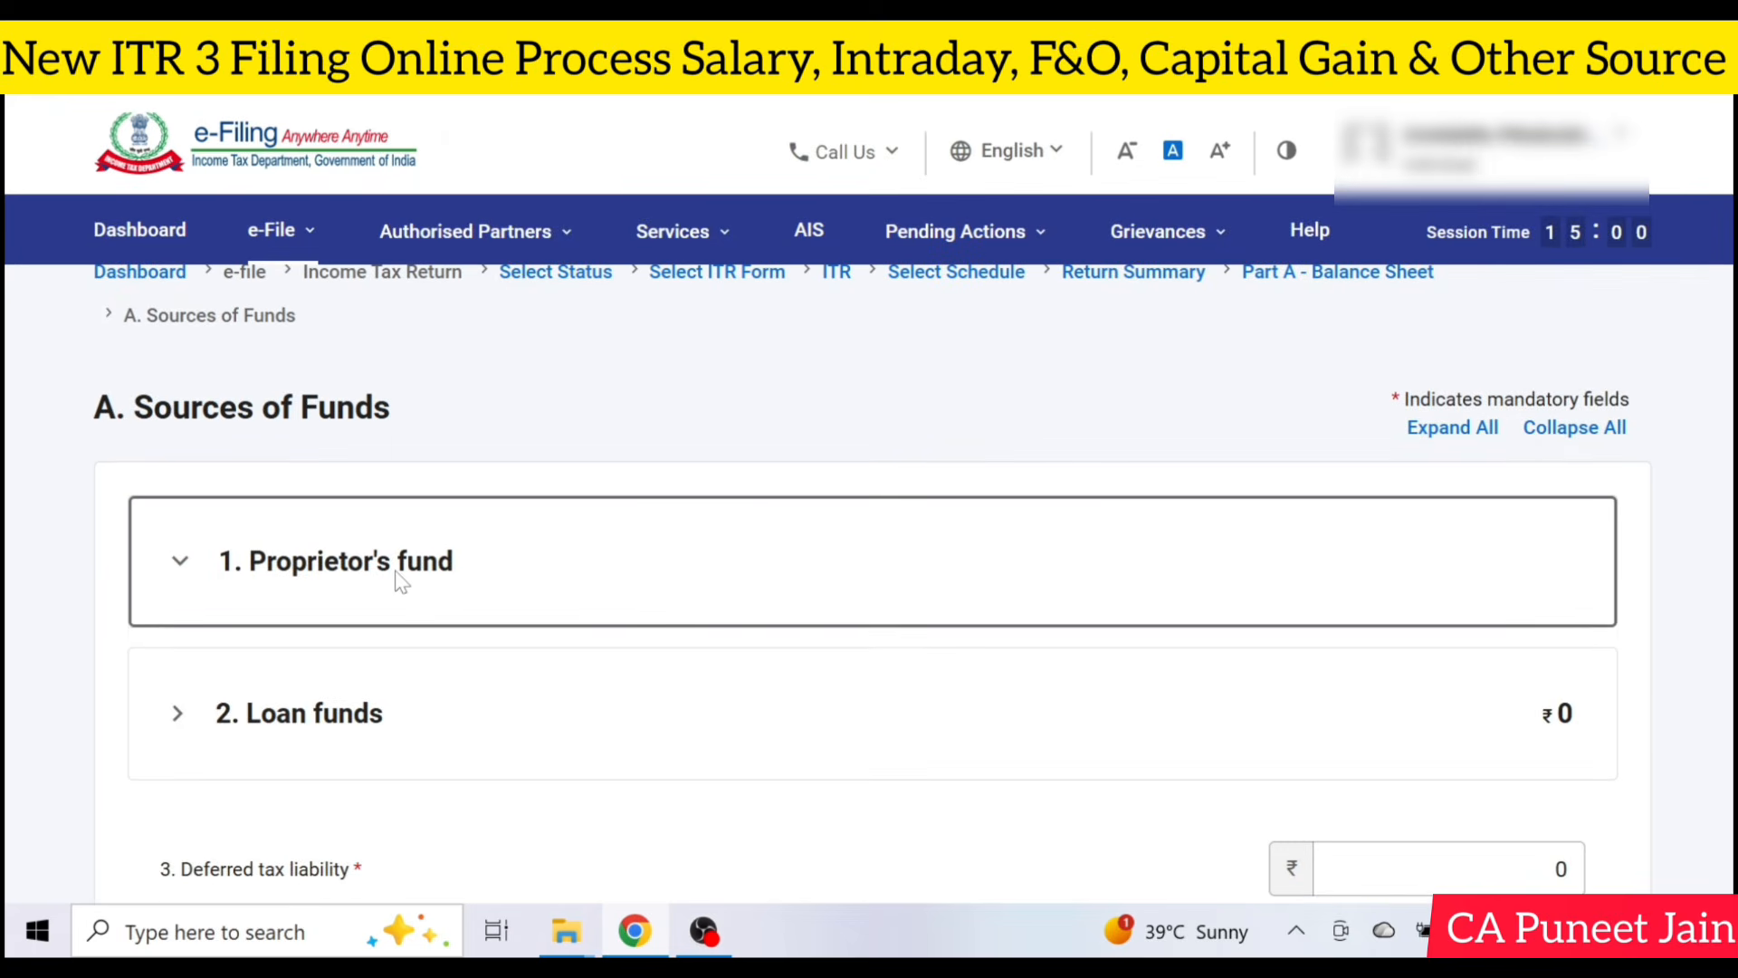
Review the proprietor's capital and the reserves and surplus fields in the Proprietor's fund section.
{"action": "scroll", "coordinate": [695, 590], "scroll_direction": "down", "scroll_amount": 2}
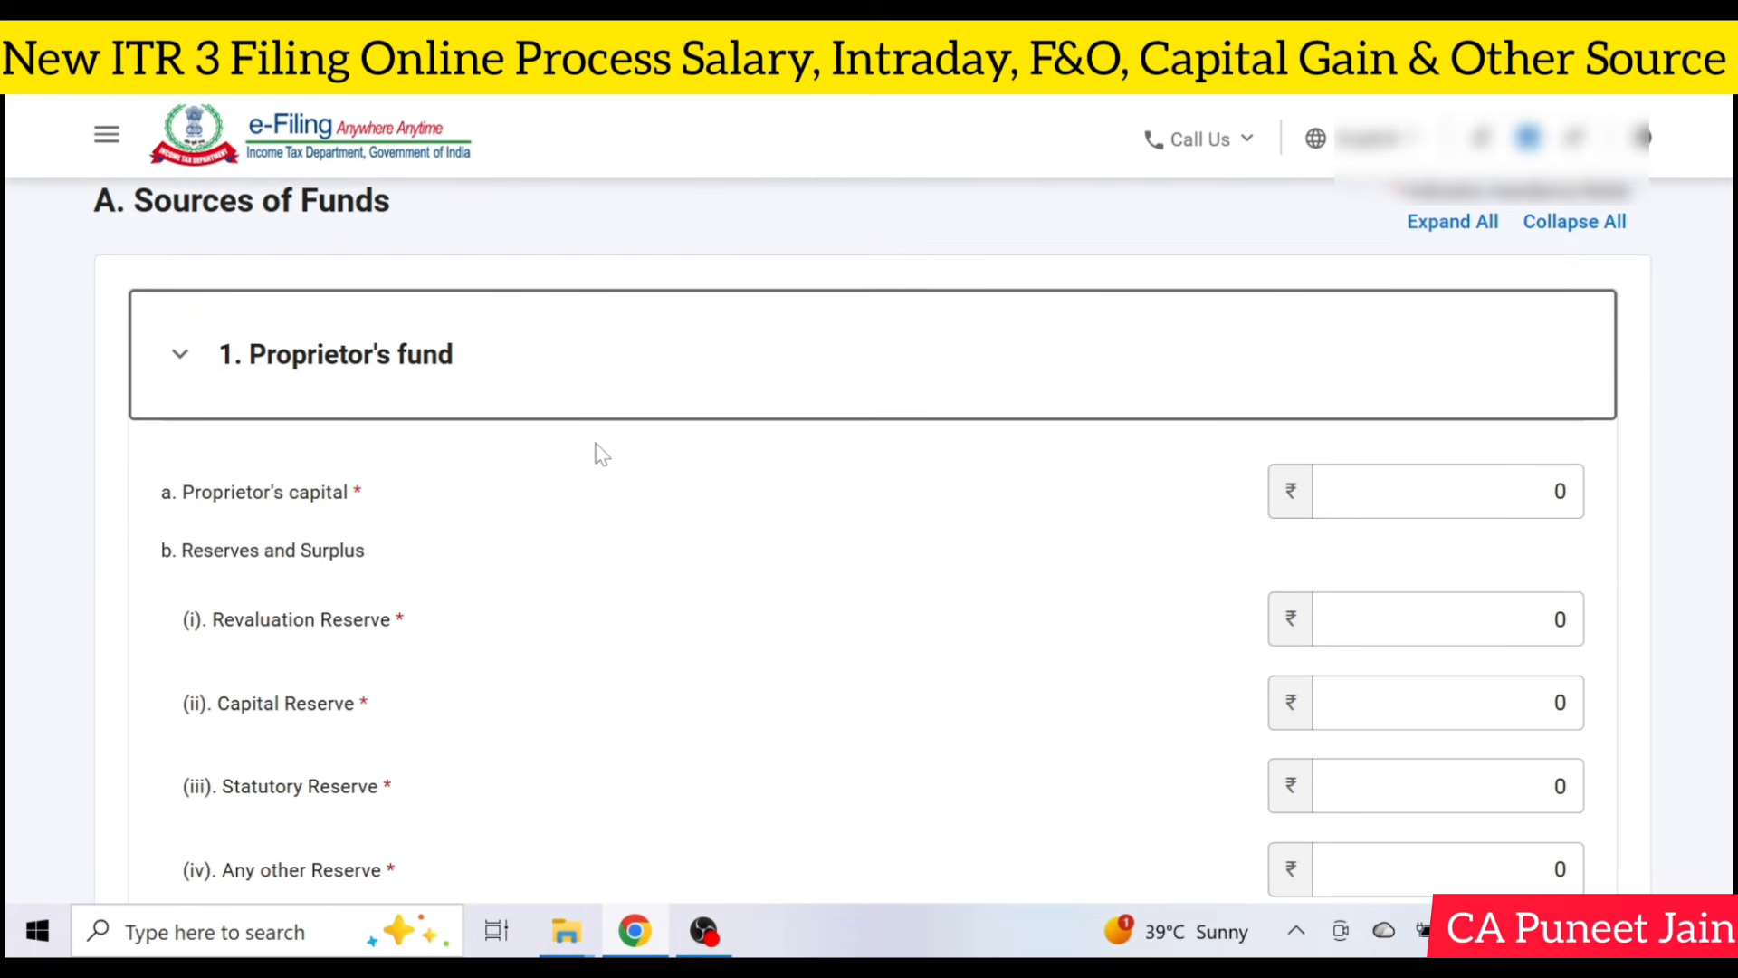
{"action": "scroll", "coordinate": [601, 455], "scroll_direction": "down", "scroll_amount": 2}
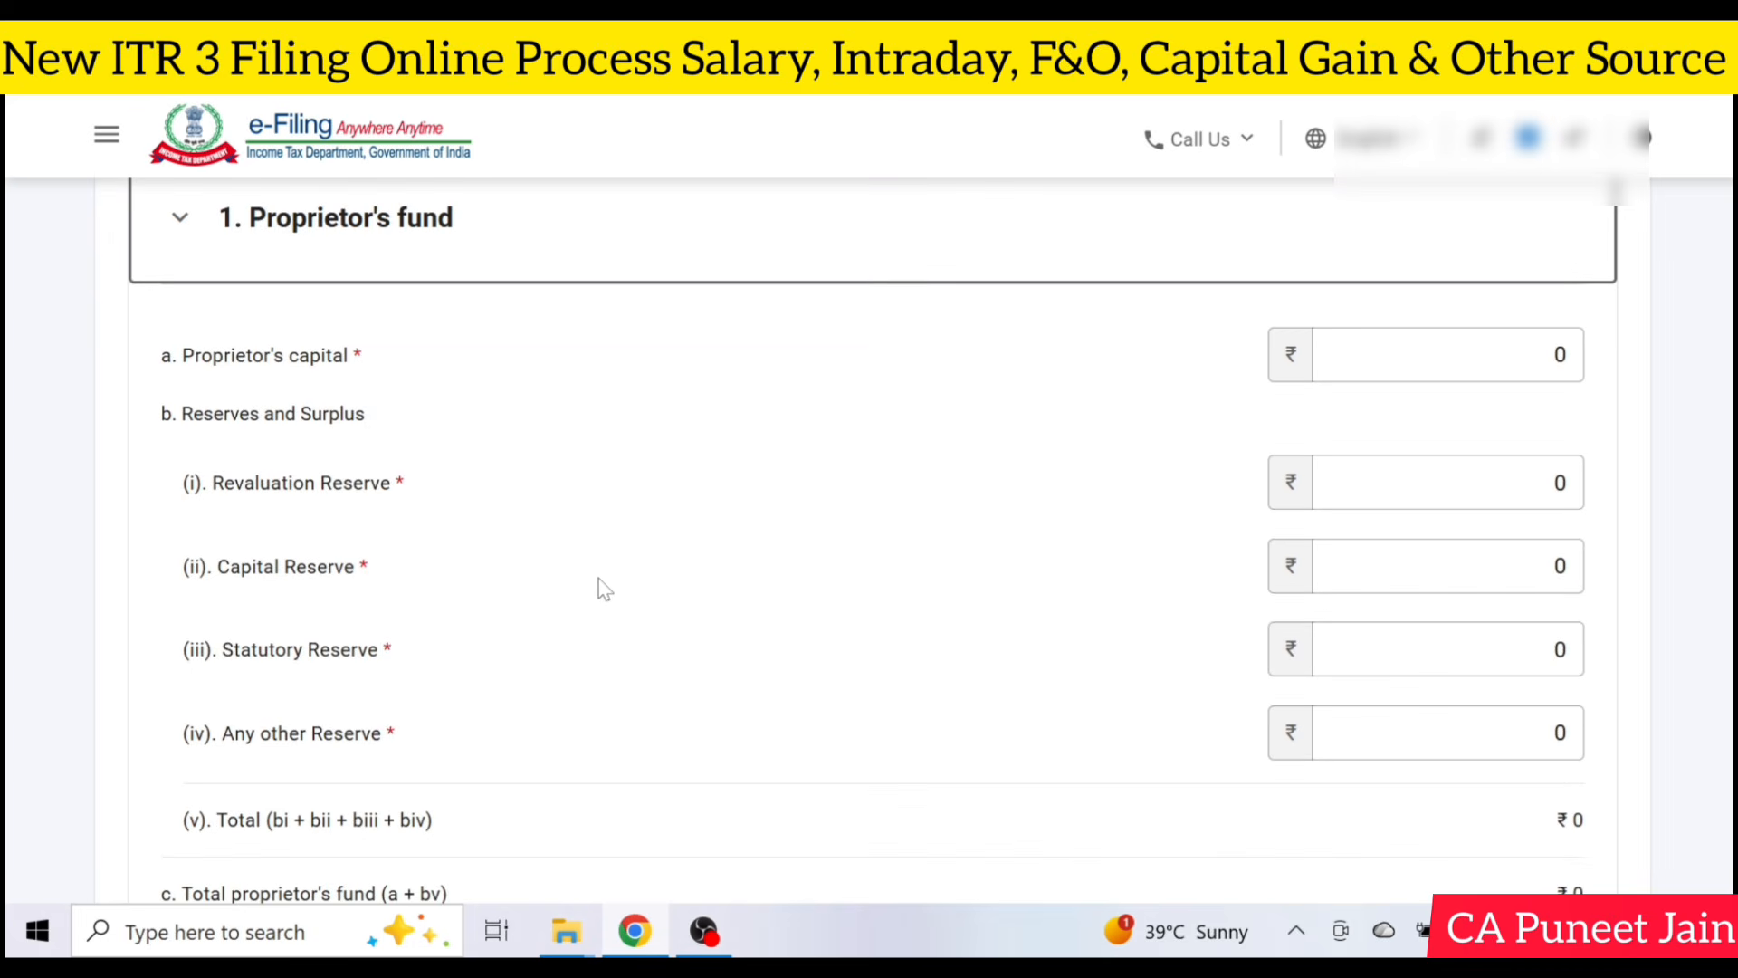
{"action": "scroll", "coordinate": [659, 511], "scroll_direction": "down", "scroll_amount": 5}
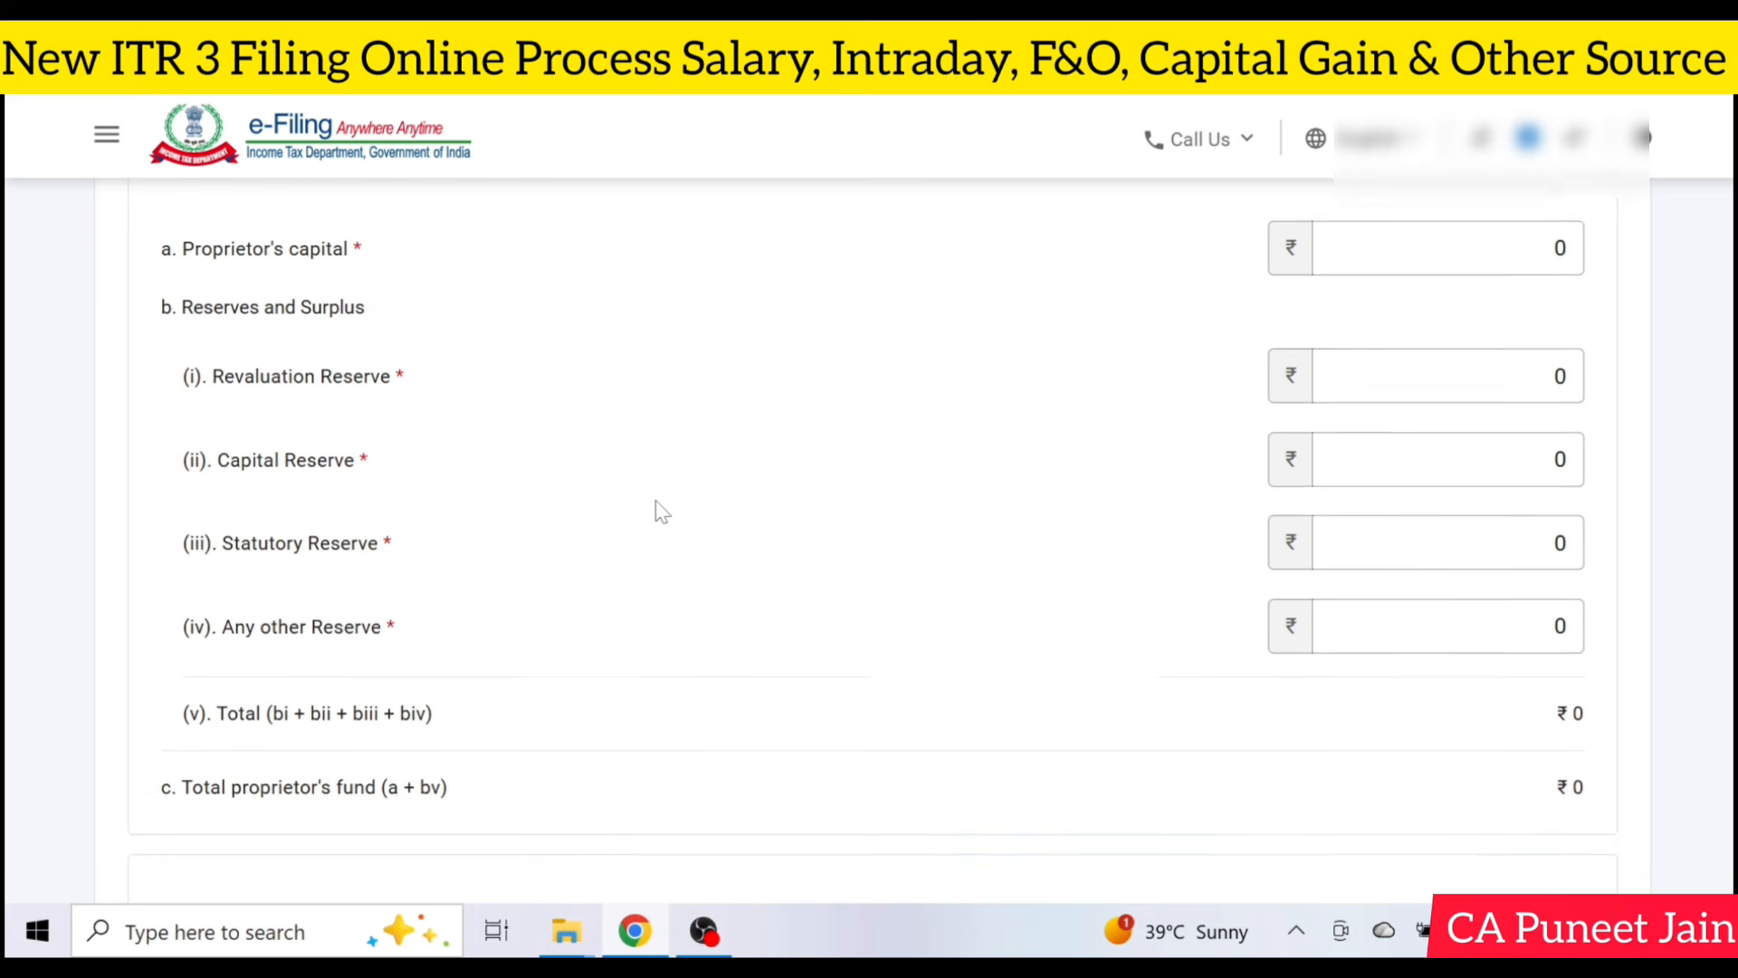
Expand Loan funds, check the secured loan fields, and save the Sources of Funds details of the Balance Sheet.
{"action": "left_click", "coordinate": [328, 487]}
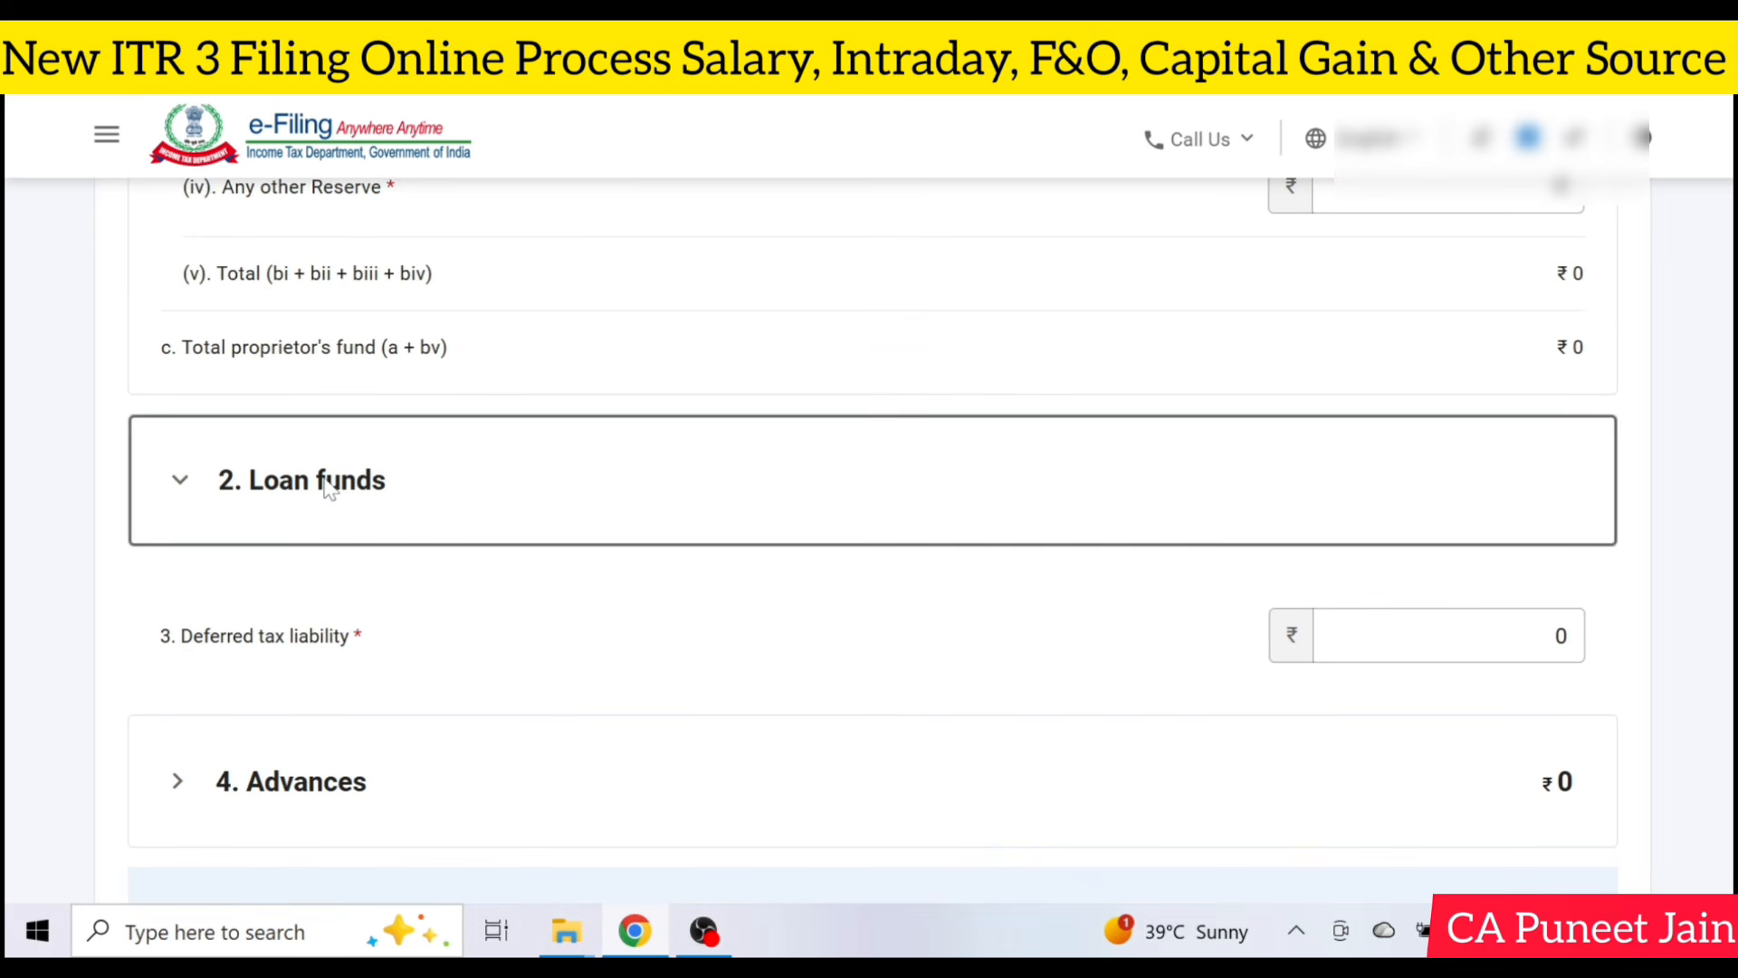
{"action": "scroll", "coordinate": [340, 492], "scroll_direction": "down", "scroll_amount": 3}
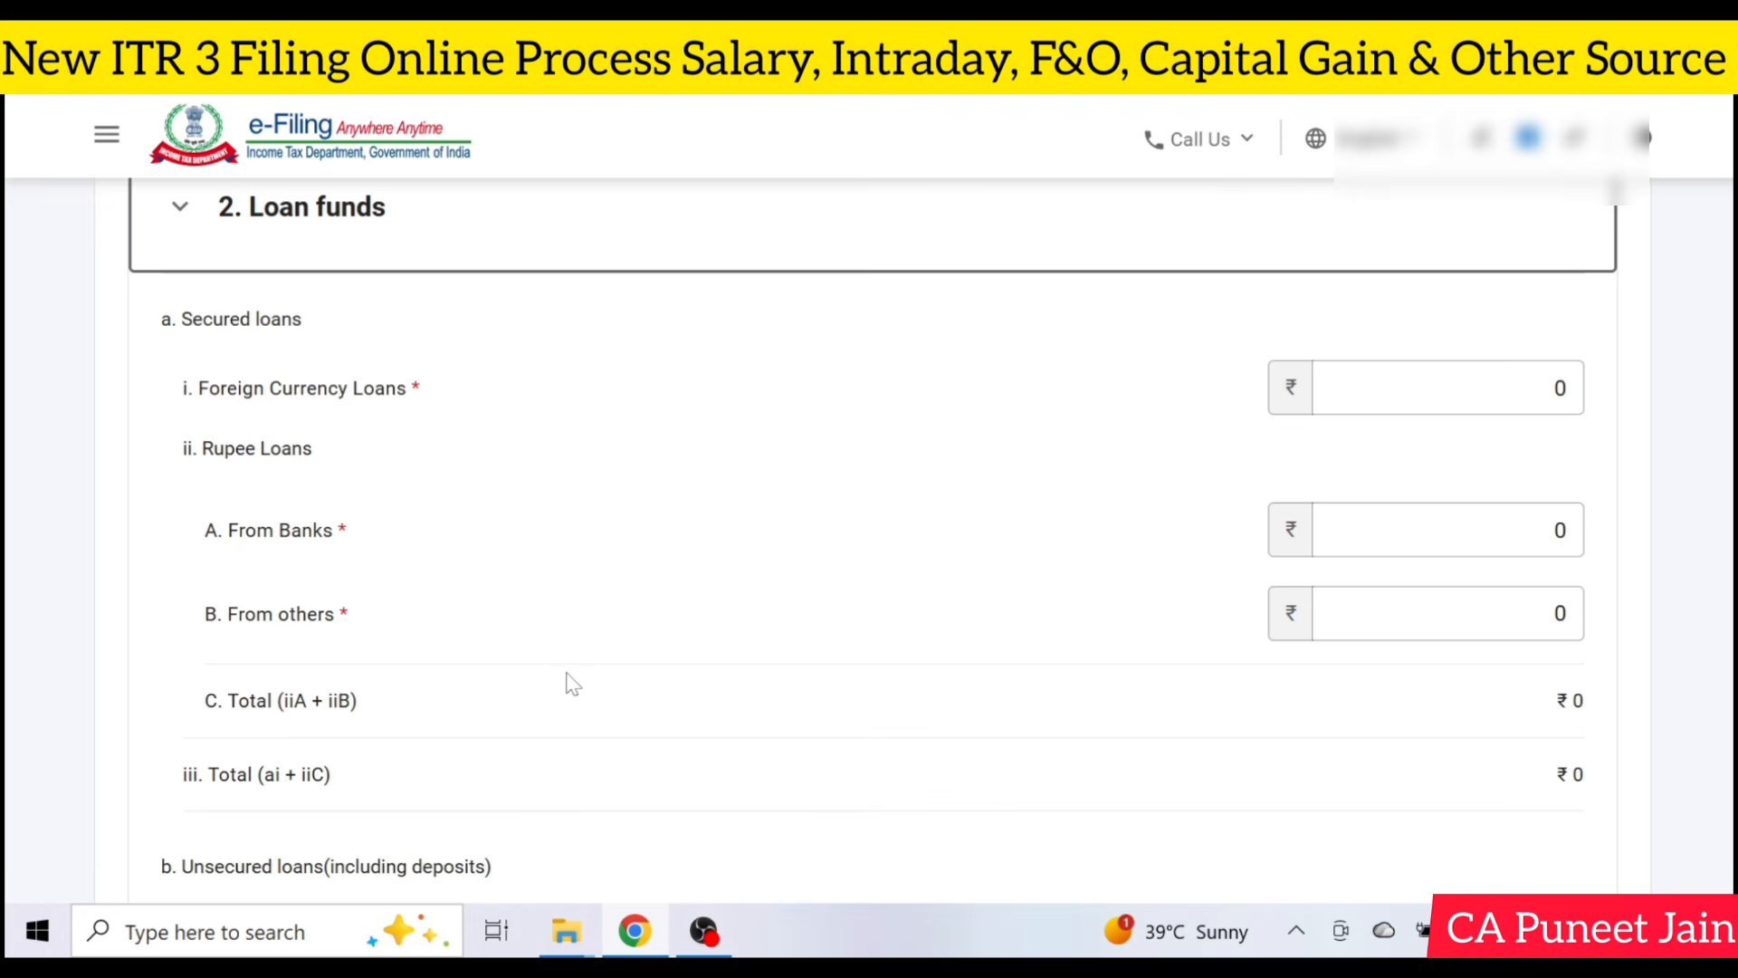
{"action": "scroll", "coordinate": [572, 685], "scroll_direction": "up", "scroll_amount": 6}
{"action": "scroll", "coordinate": [1276, 287], "scroll_direction": "up", "scroll_amount": 1}
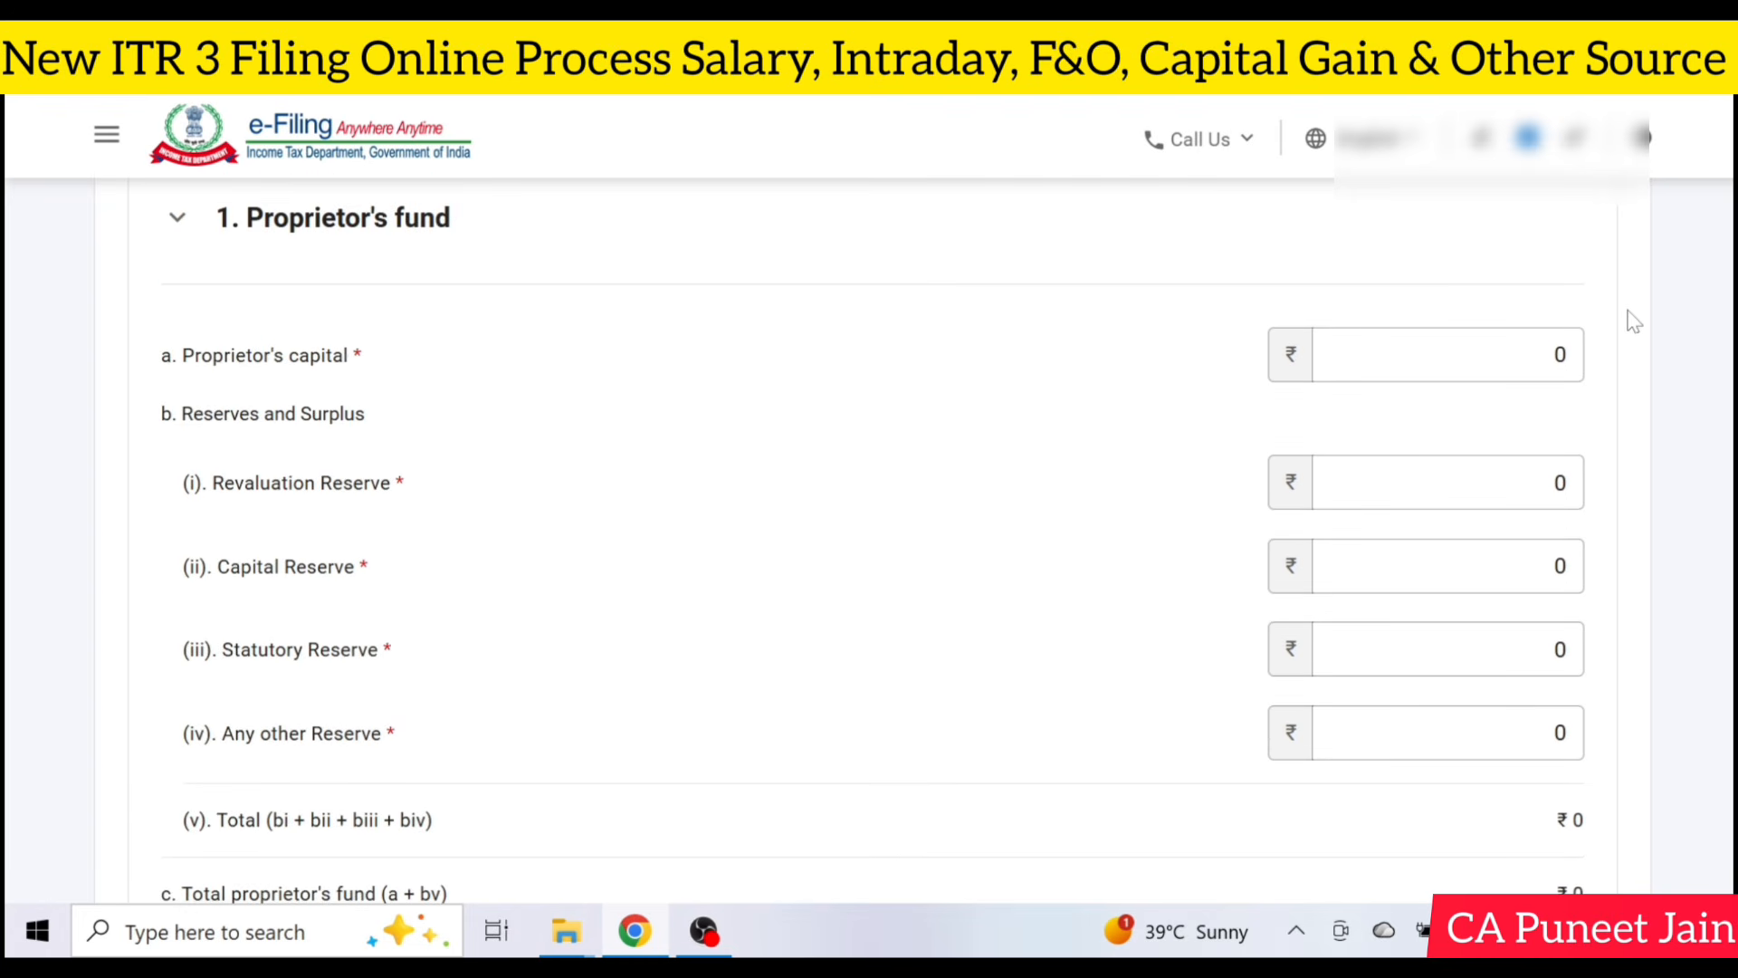
{"action": "scroll", "coordinate": [1545, 543], "scroll_direction": "down", "scroll_amount": 15}
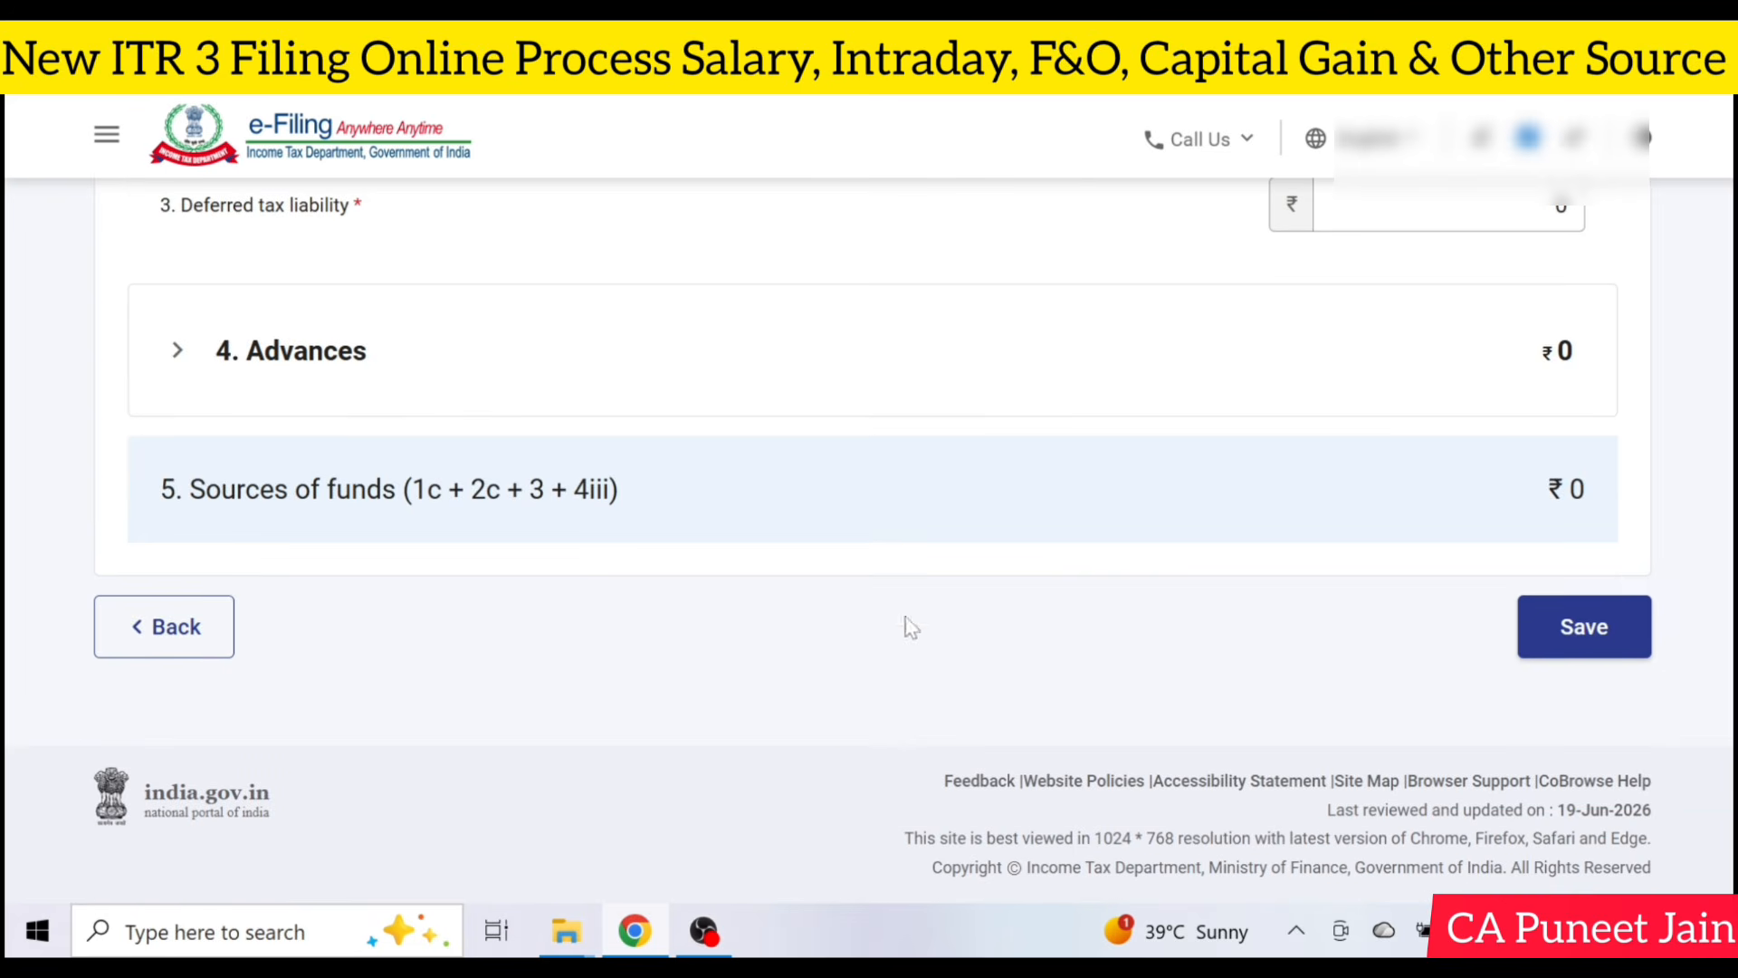
{"action": "left_click", "coordinate": [1609, 638]}
Set the cash balance in item 6, for books of account not maintained, to 15000 and confirm the Balance Sheet.
{"action": "scroll", "coordinate": [964, 533], "scroll_direction": "up", "scroll_amount": 3}
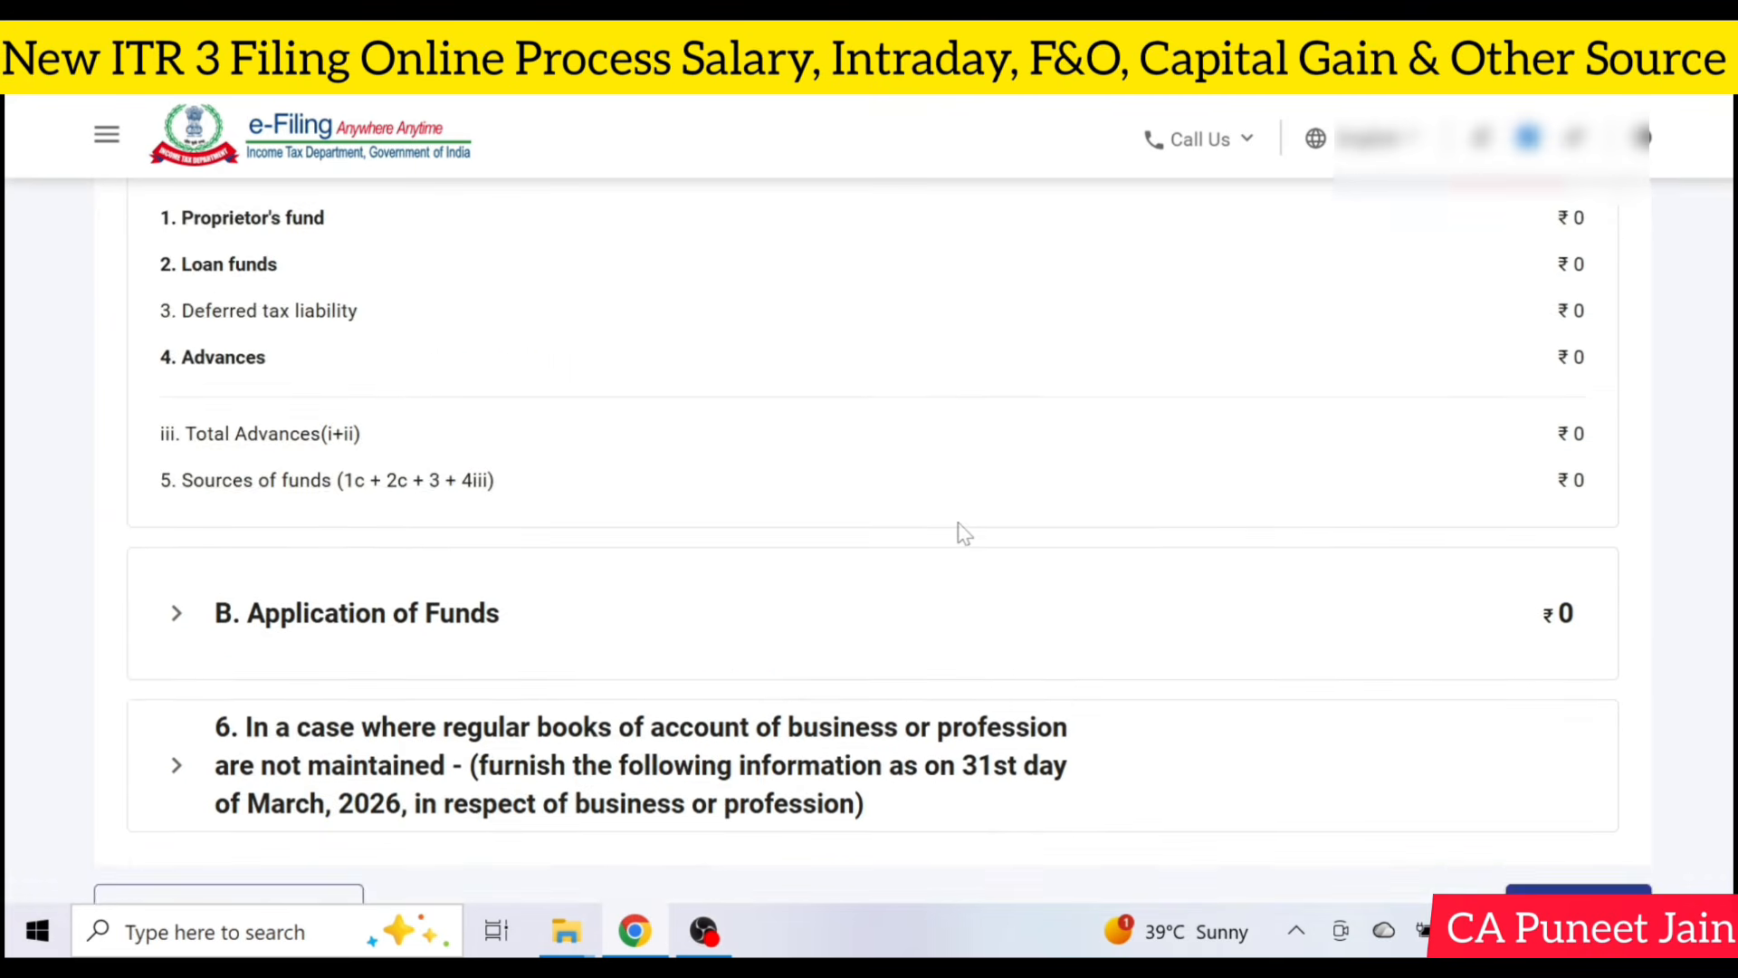
{"action": "scroll", "coordinate": [965, 534], "scroll_direction": "down", "scroll_amount": 3}
{"action": "left_click", "coordinate": [512, 517]}
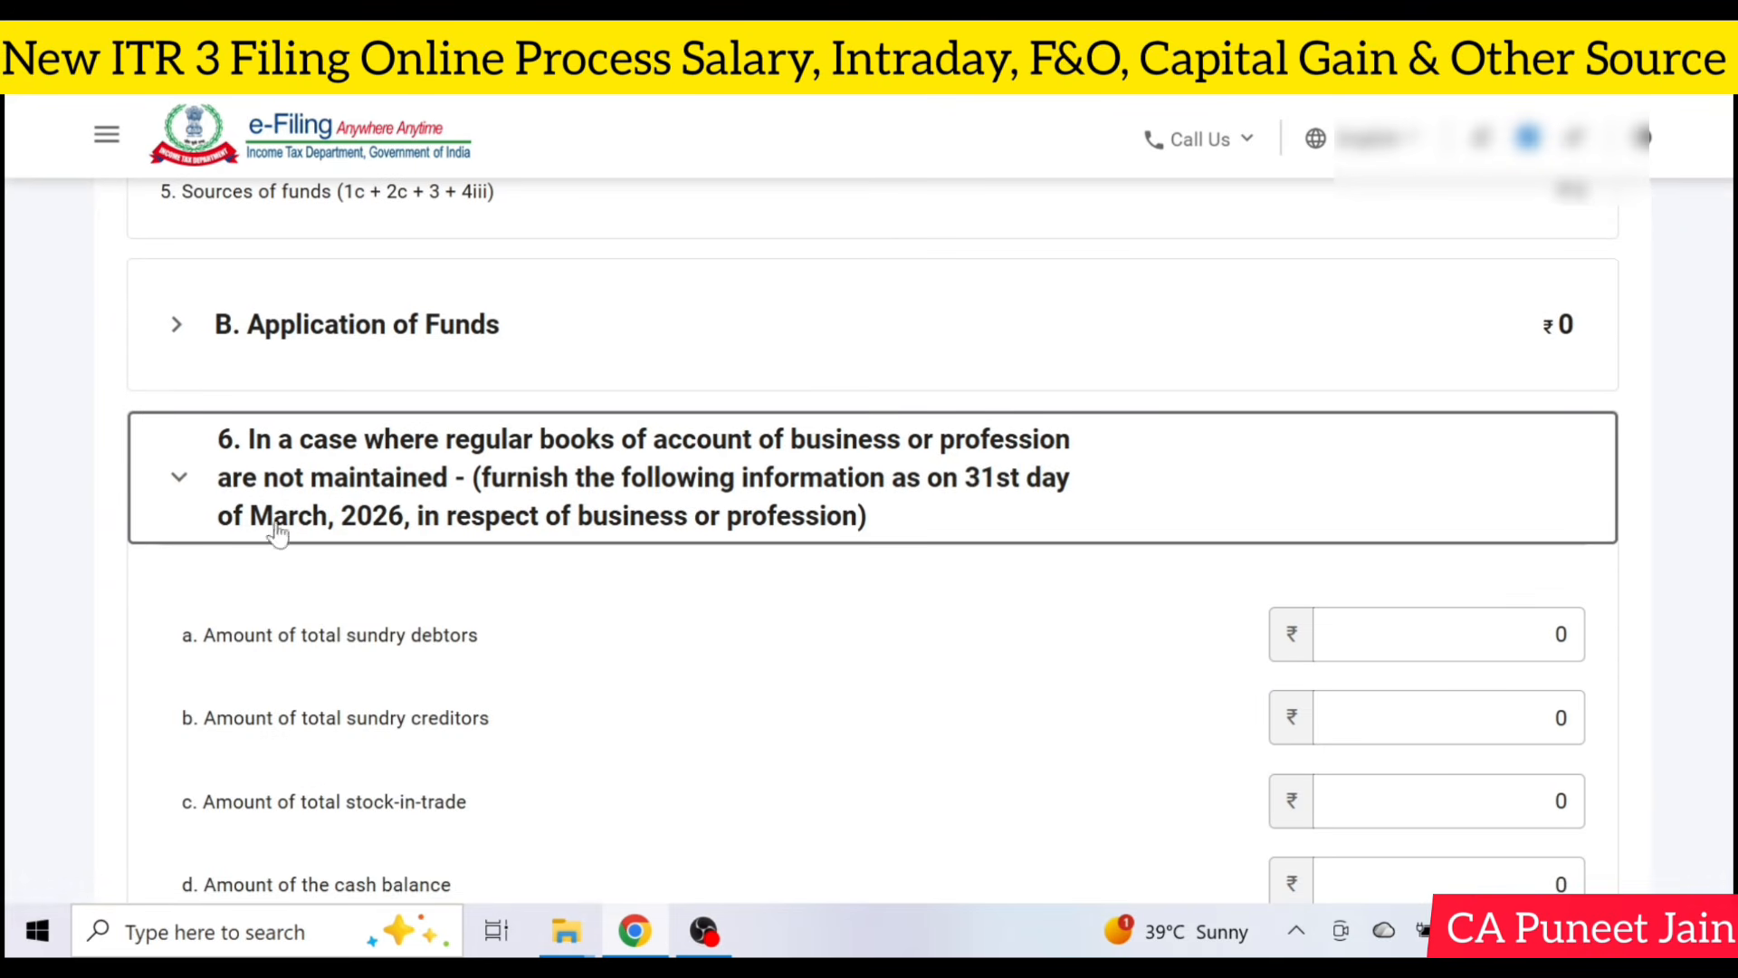
{"action": "scroll", "coordinate": [552, 509], "scroll_direction": "down", "scroll_amount": 5}
{"action": "scroll", "coordinate": [568, 489], "scroll_direction": "up", "scroll_amount": 2}
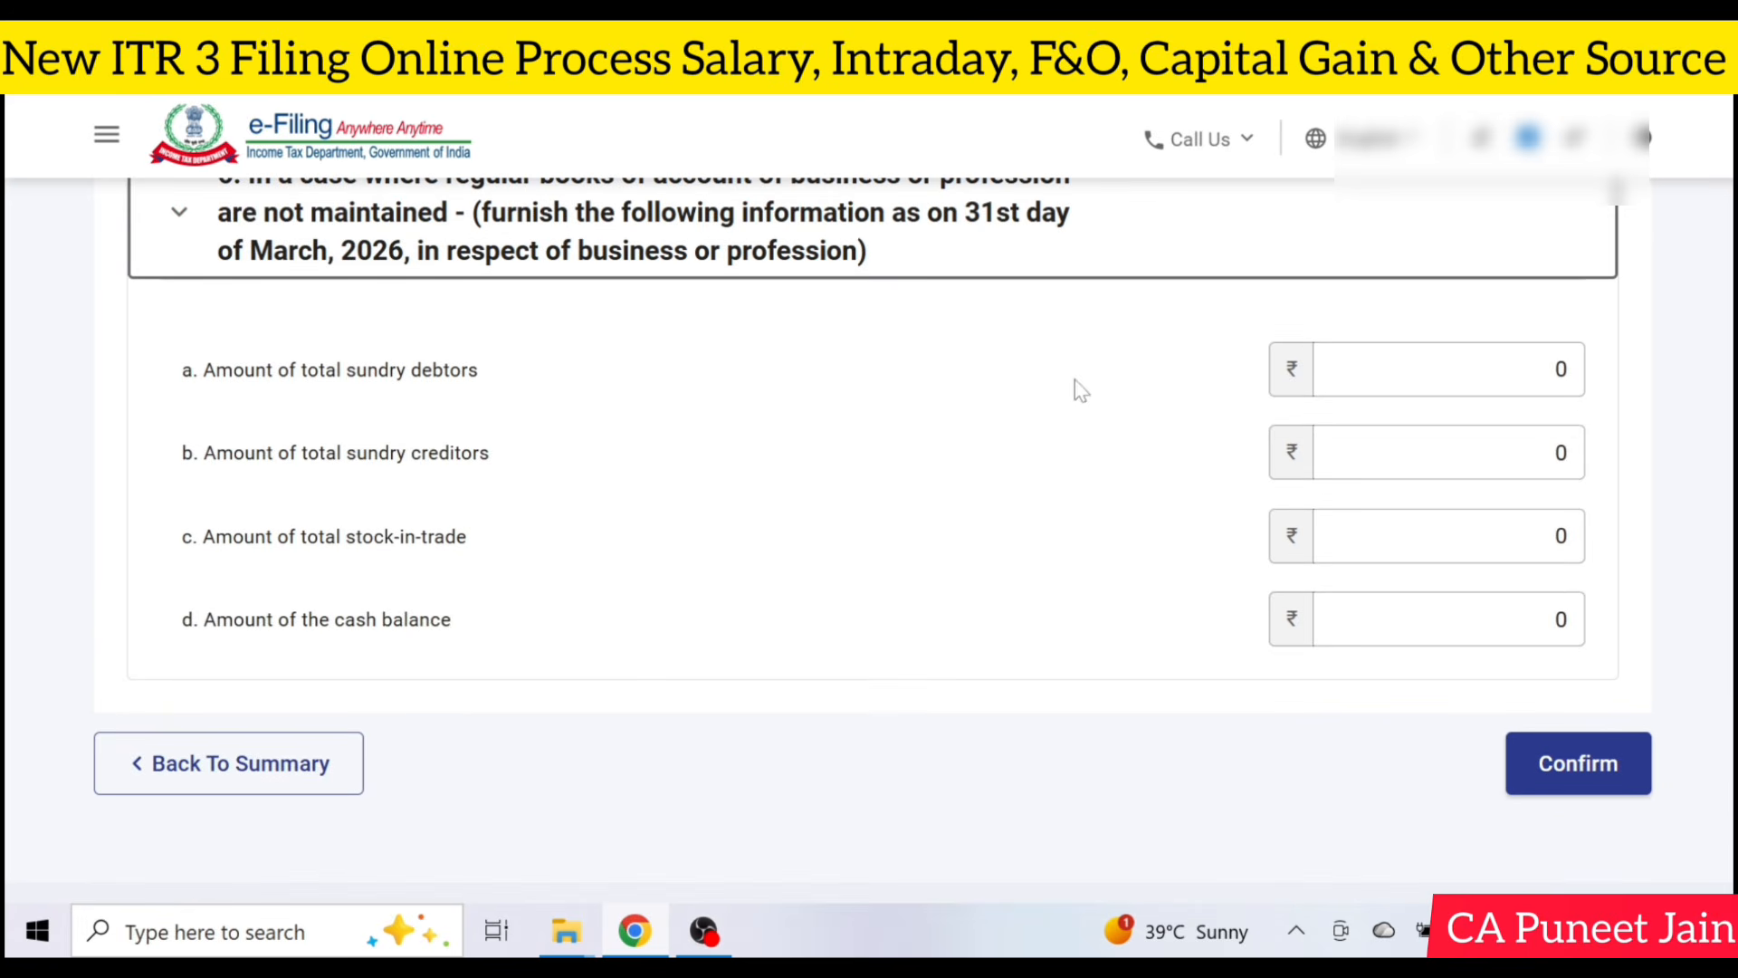
{"action": "left_click", "coordinate": [1449, 370]}
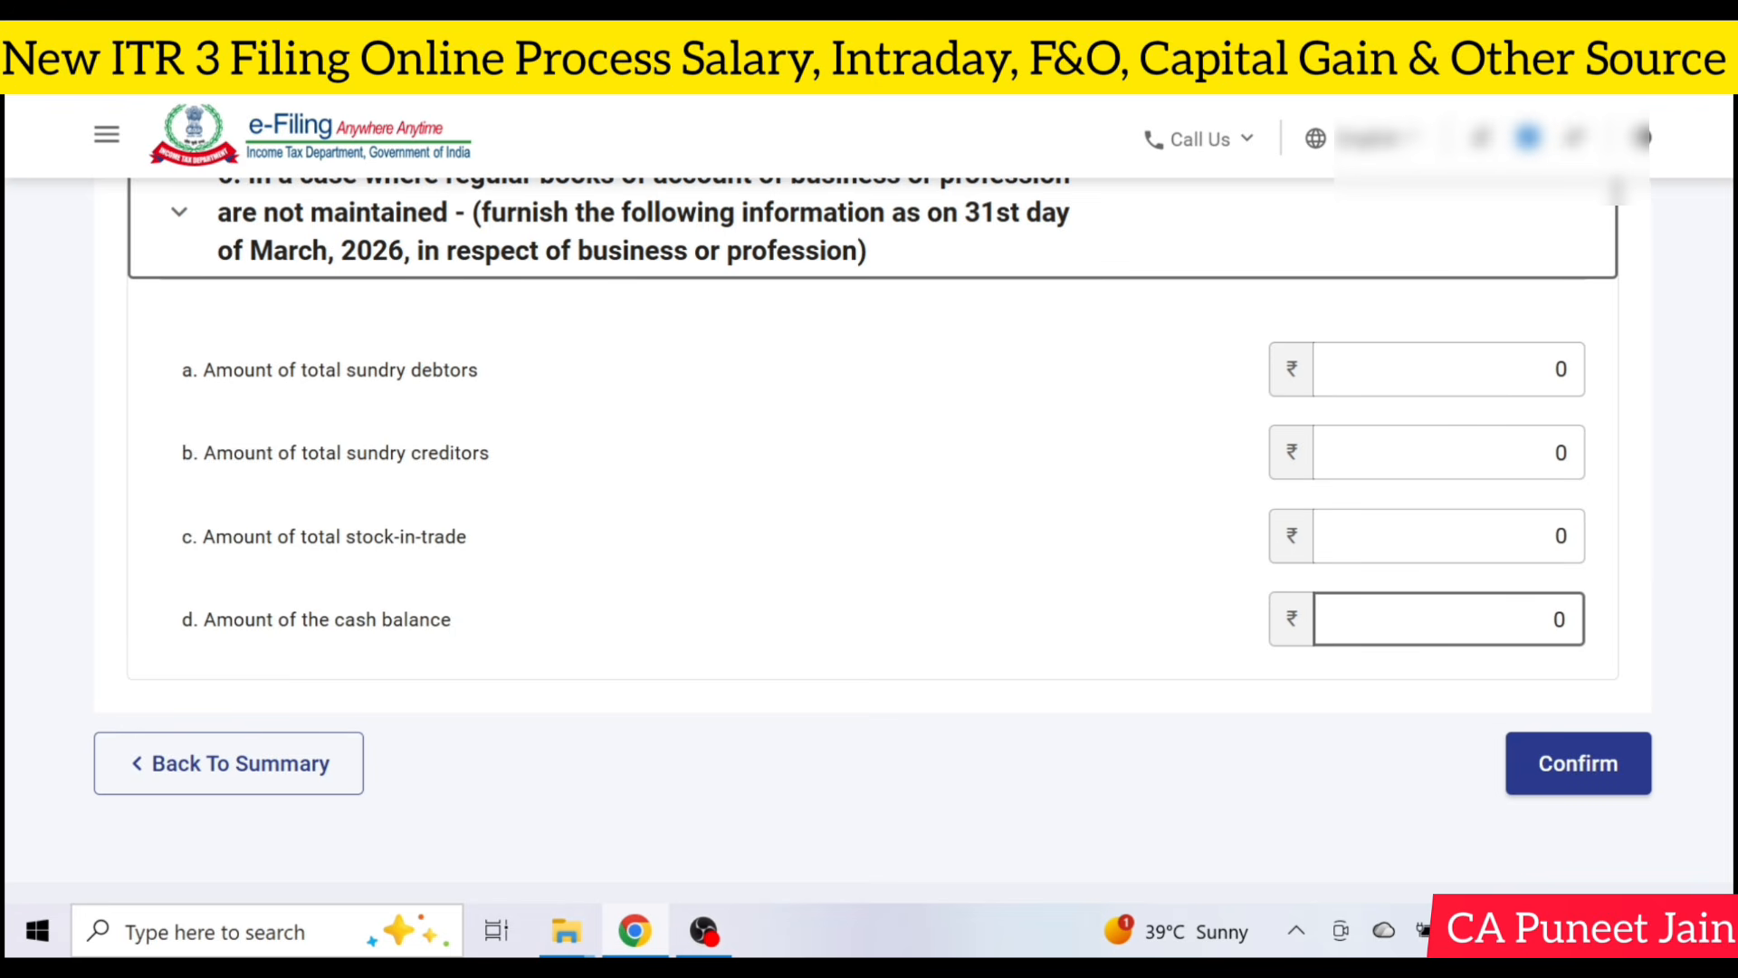
{"action": "left_click", "coordinate": [1580, 629]}
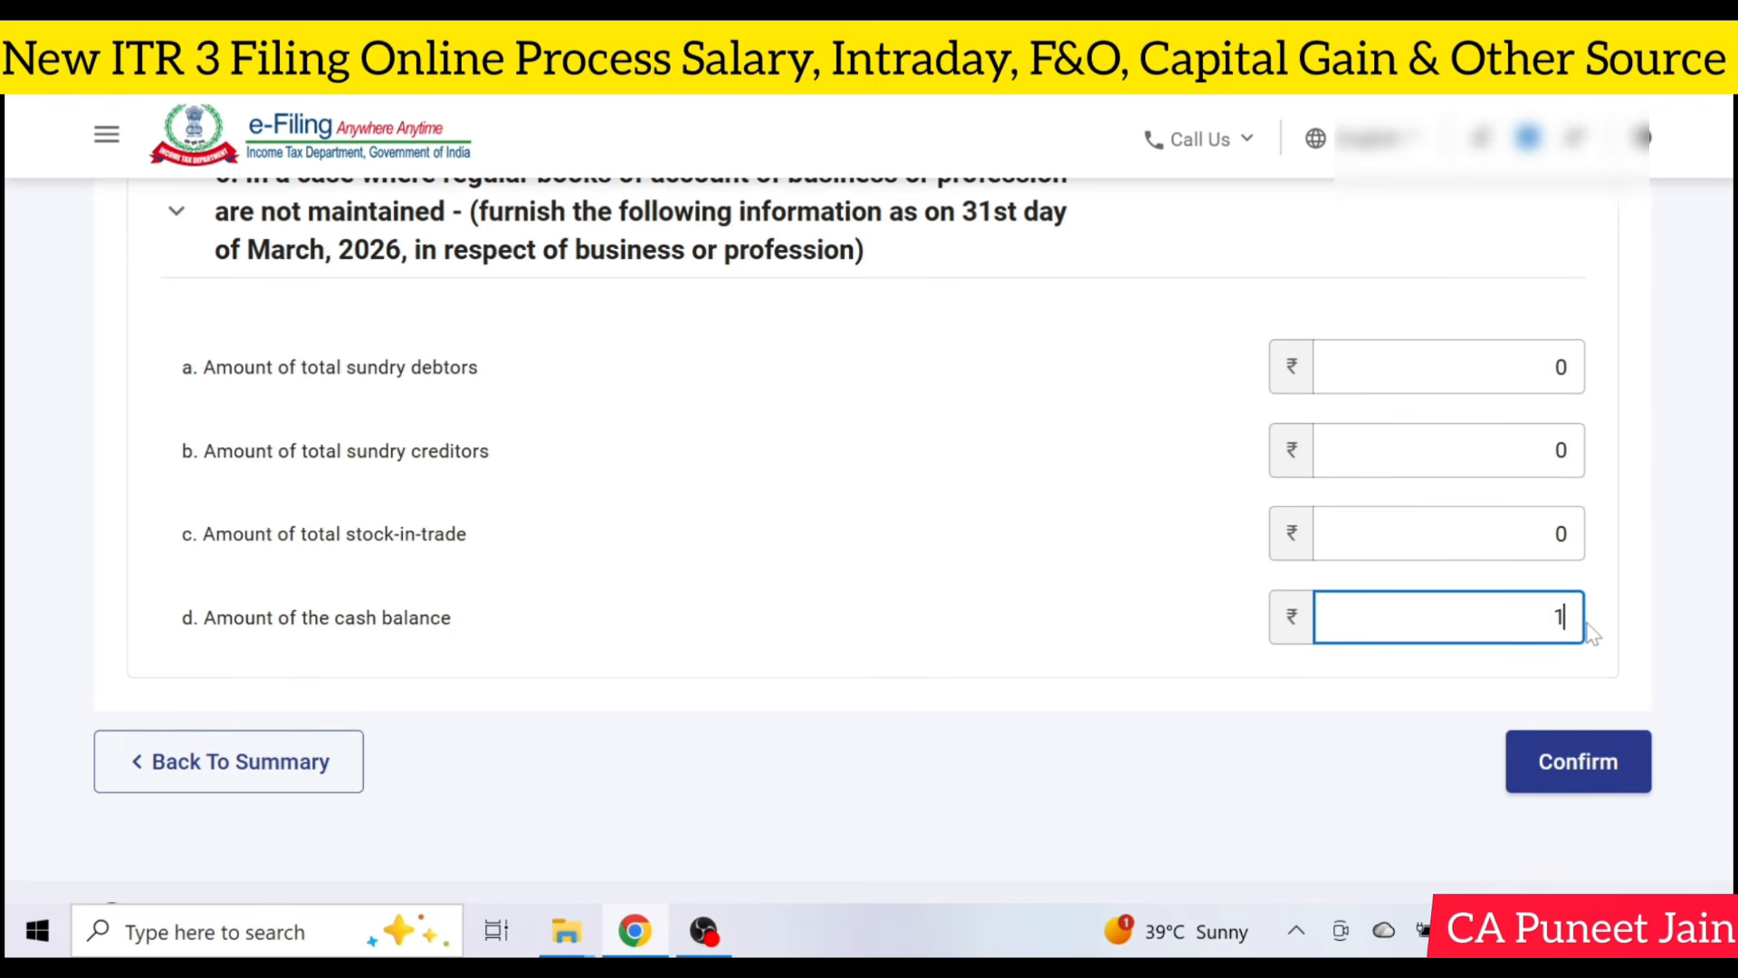
{"action": "type", "text": "15000"}
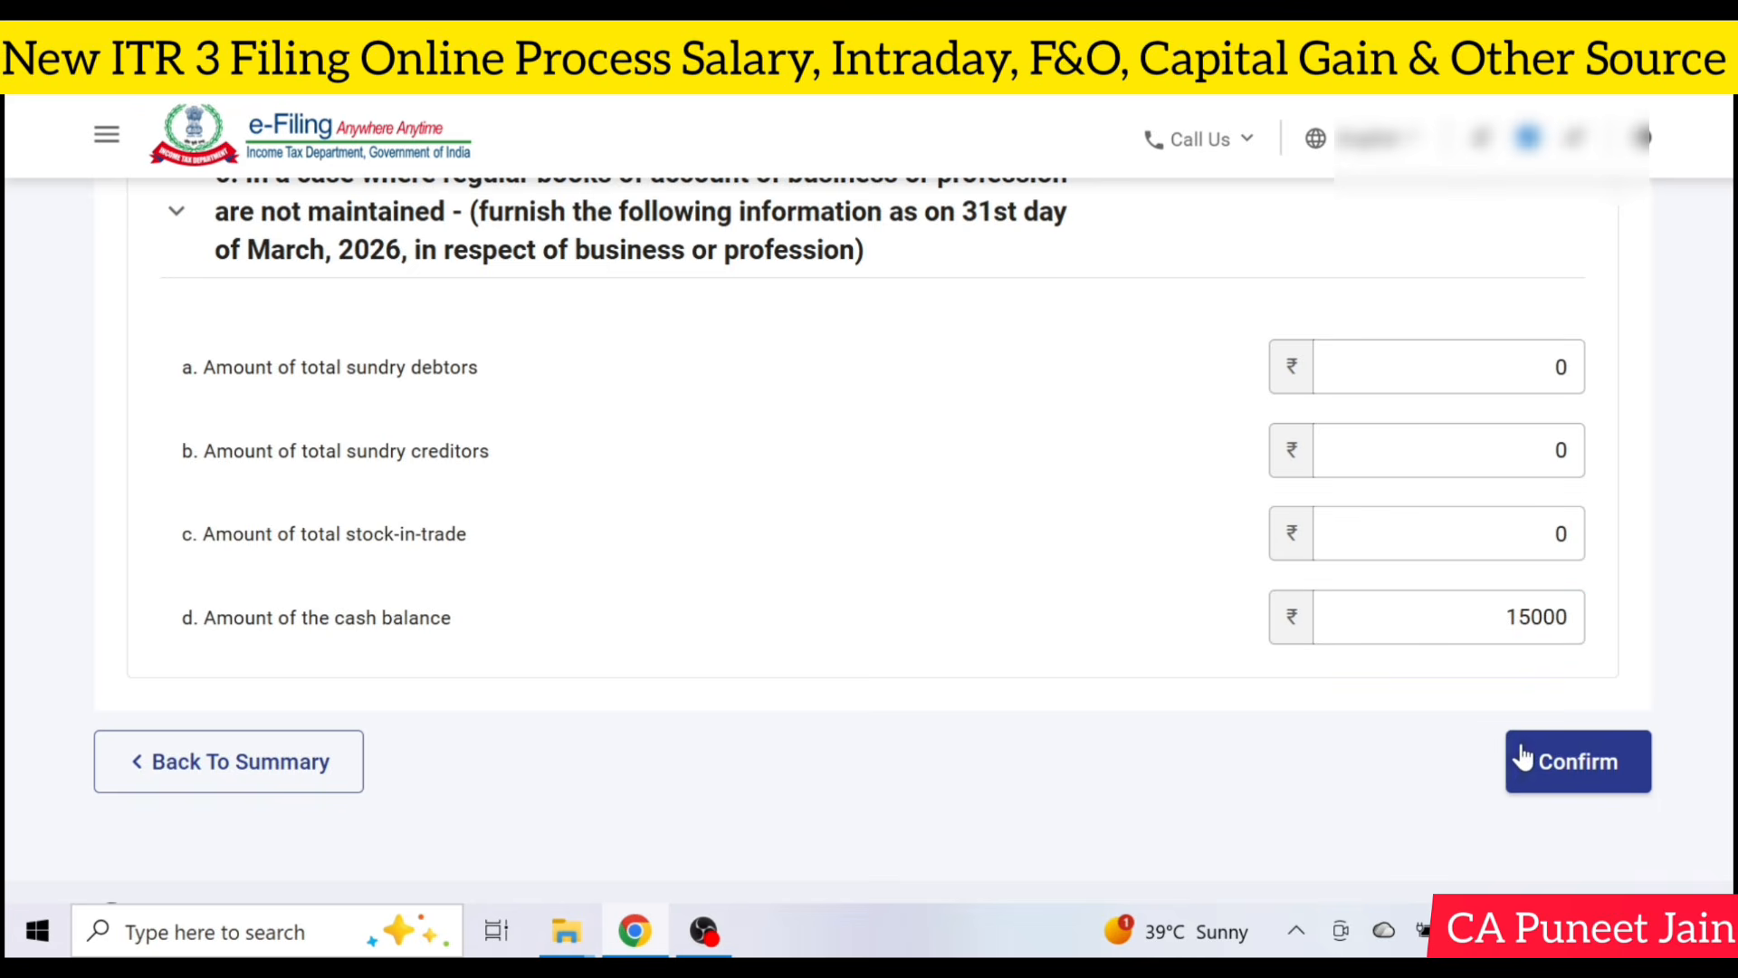
{"action": "left_click", "coordinate": [1529, 758]}
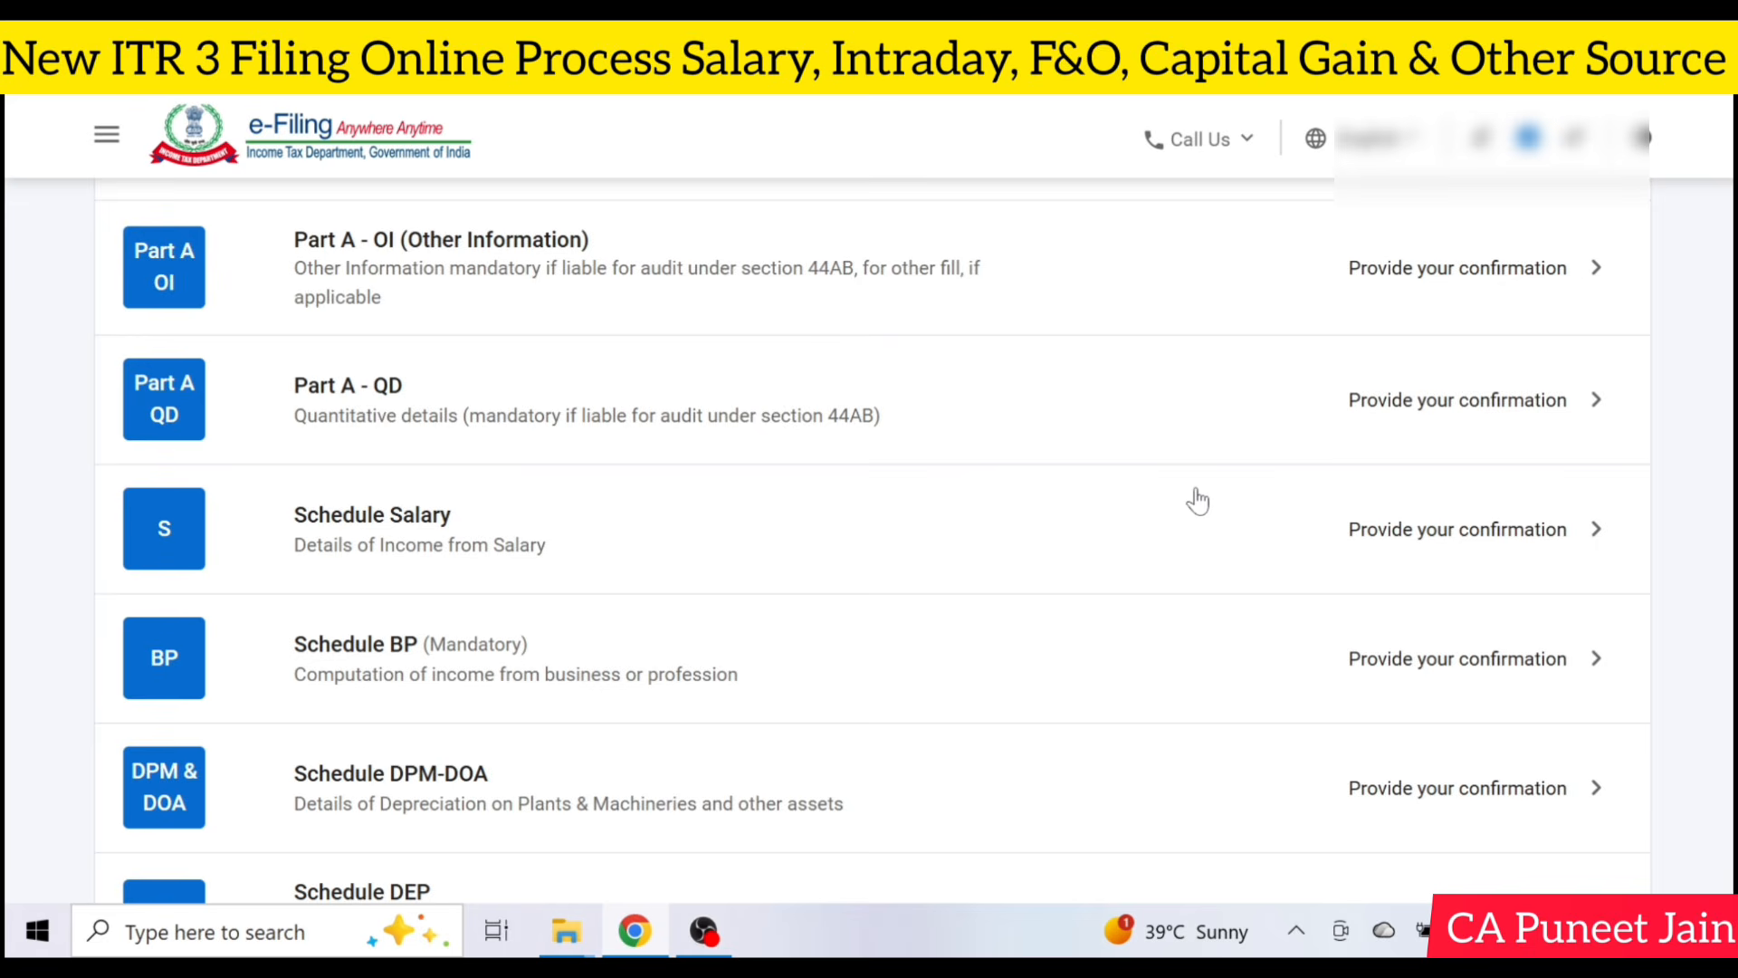
Open Part A - Trading Account from the return summary and expand item 4, Revenue from operations.
{"action": "scroll", "coordinate": [1197, 500], "scroll_direction": "up", "scroll_amount": 8}
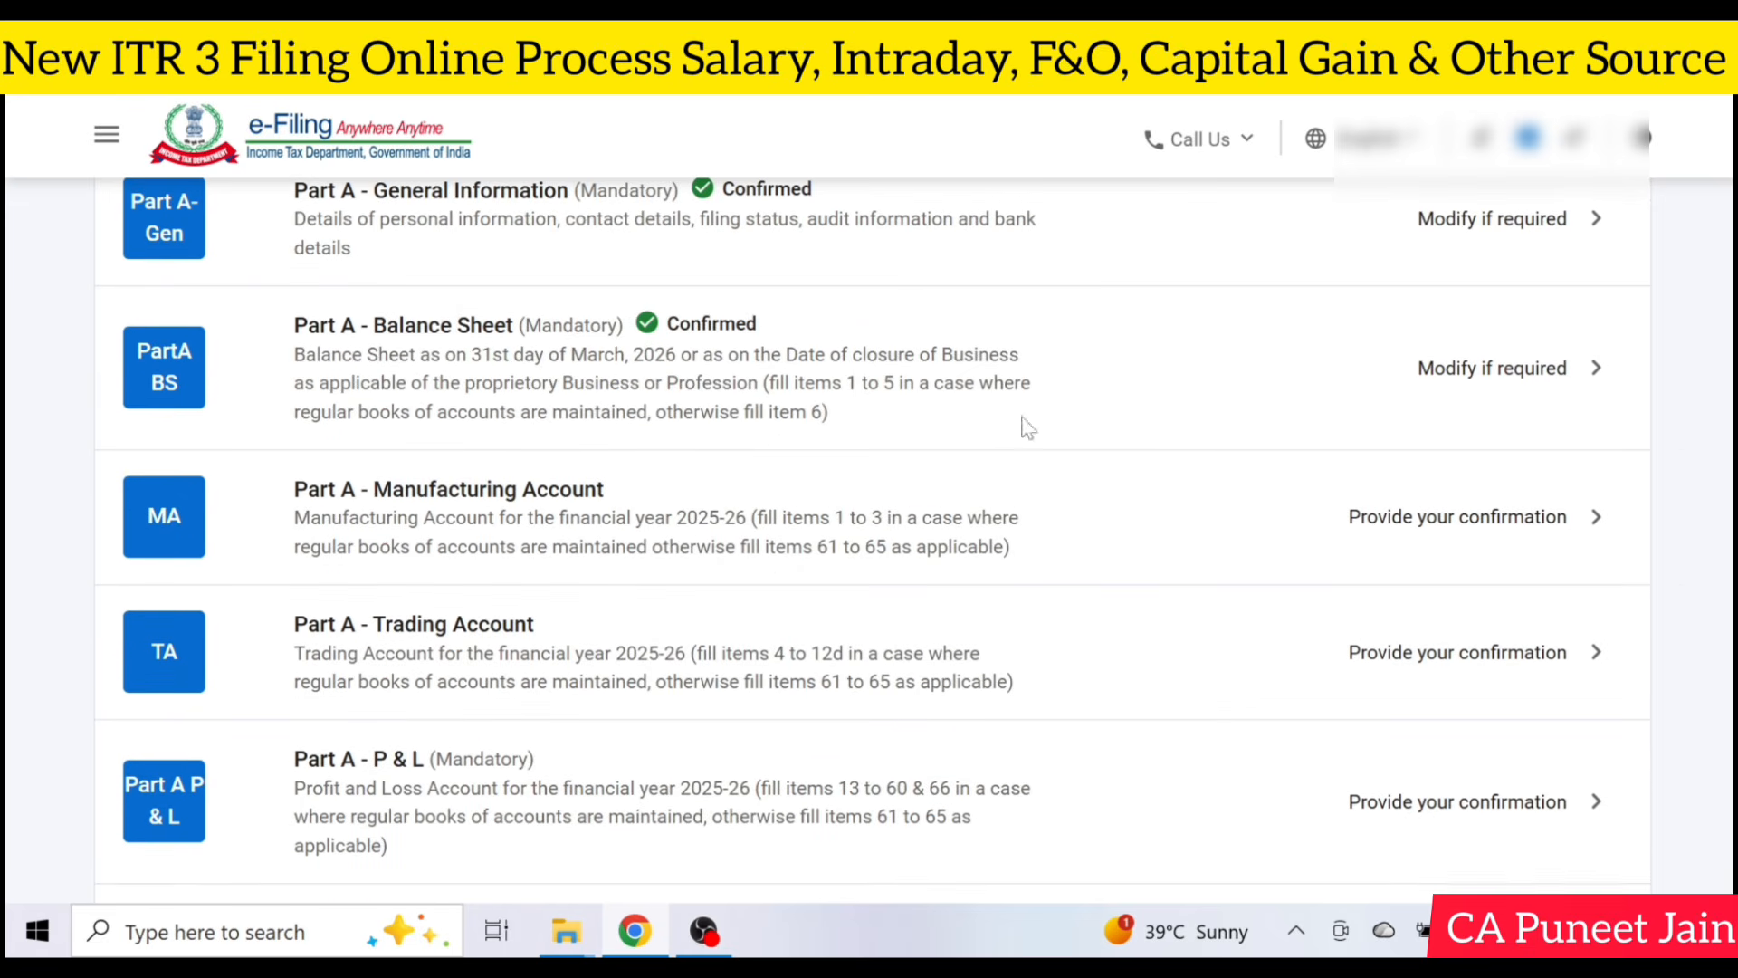
{"action": "scroll", "coordinate": [1013, 483], "scroll_direction": "down", "scroll_amount": 1}
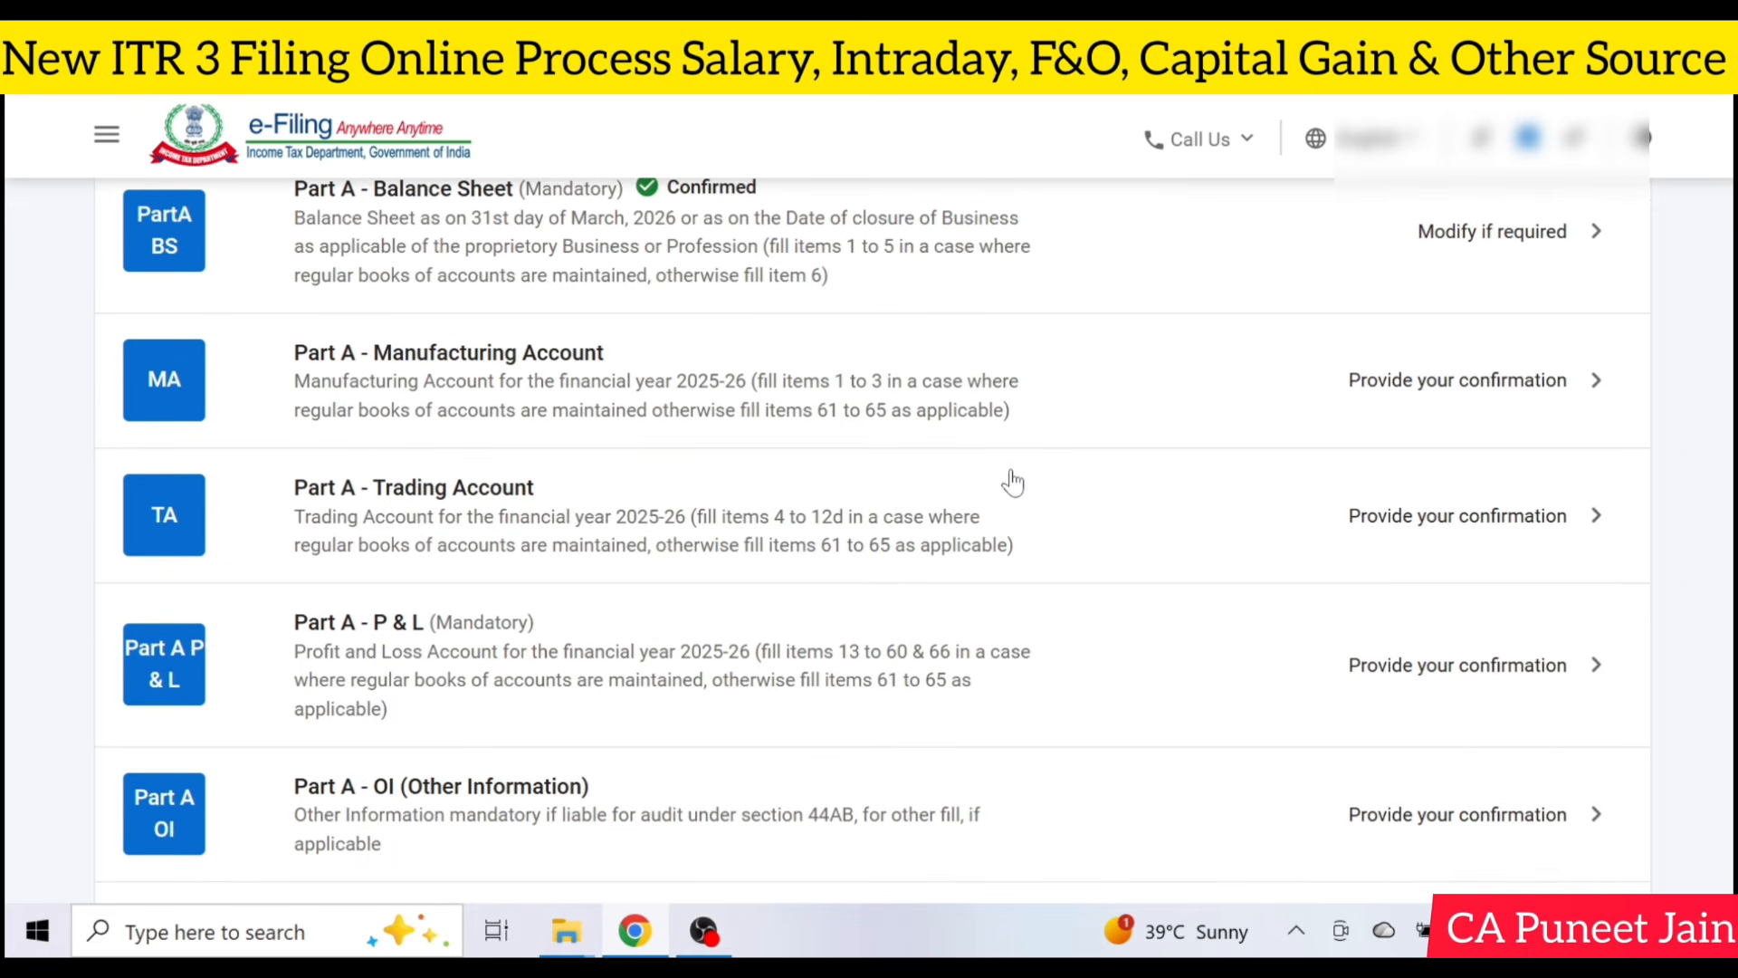
{"action": "left_click", "coordinate": [886, 523]}
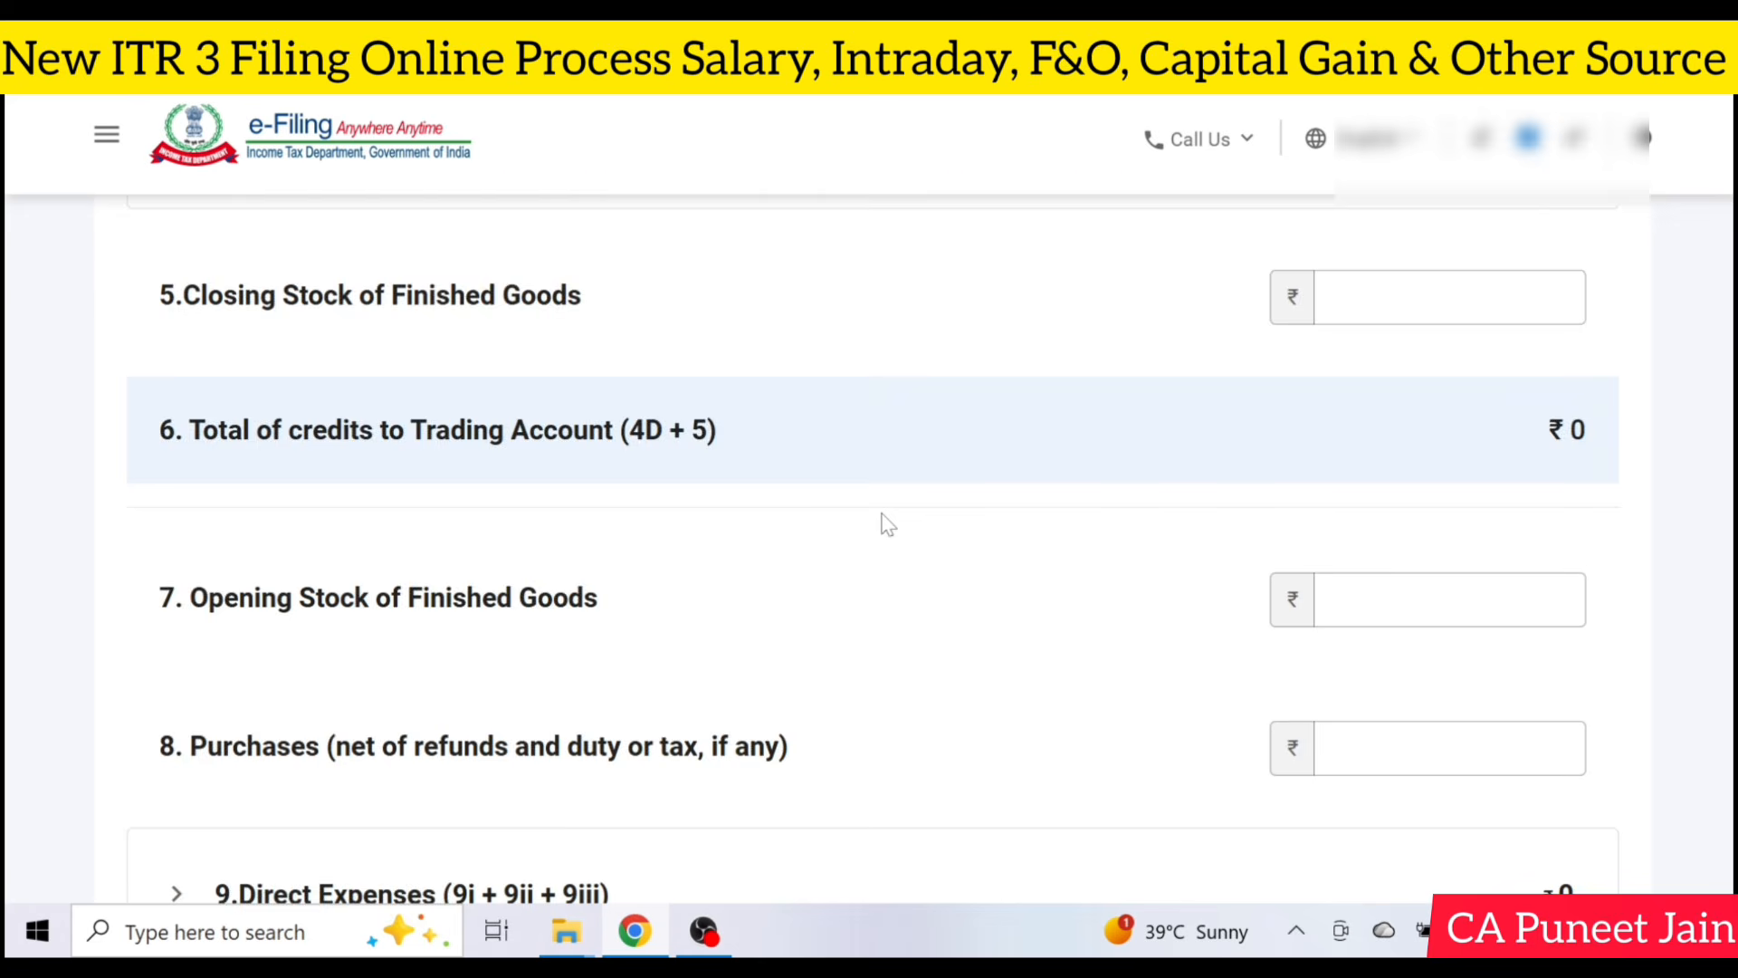
{"action": "left_click", "coordinate": [510, 554]}
{"action": "scroll", "coordinate": [811, 477], "scroll_direction": "down", "scroll_amount": 2}
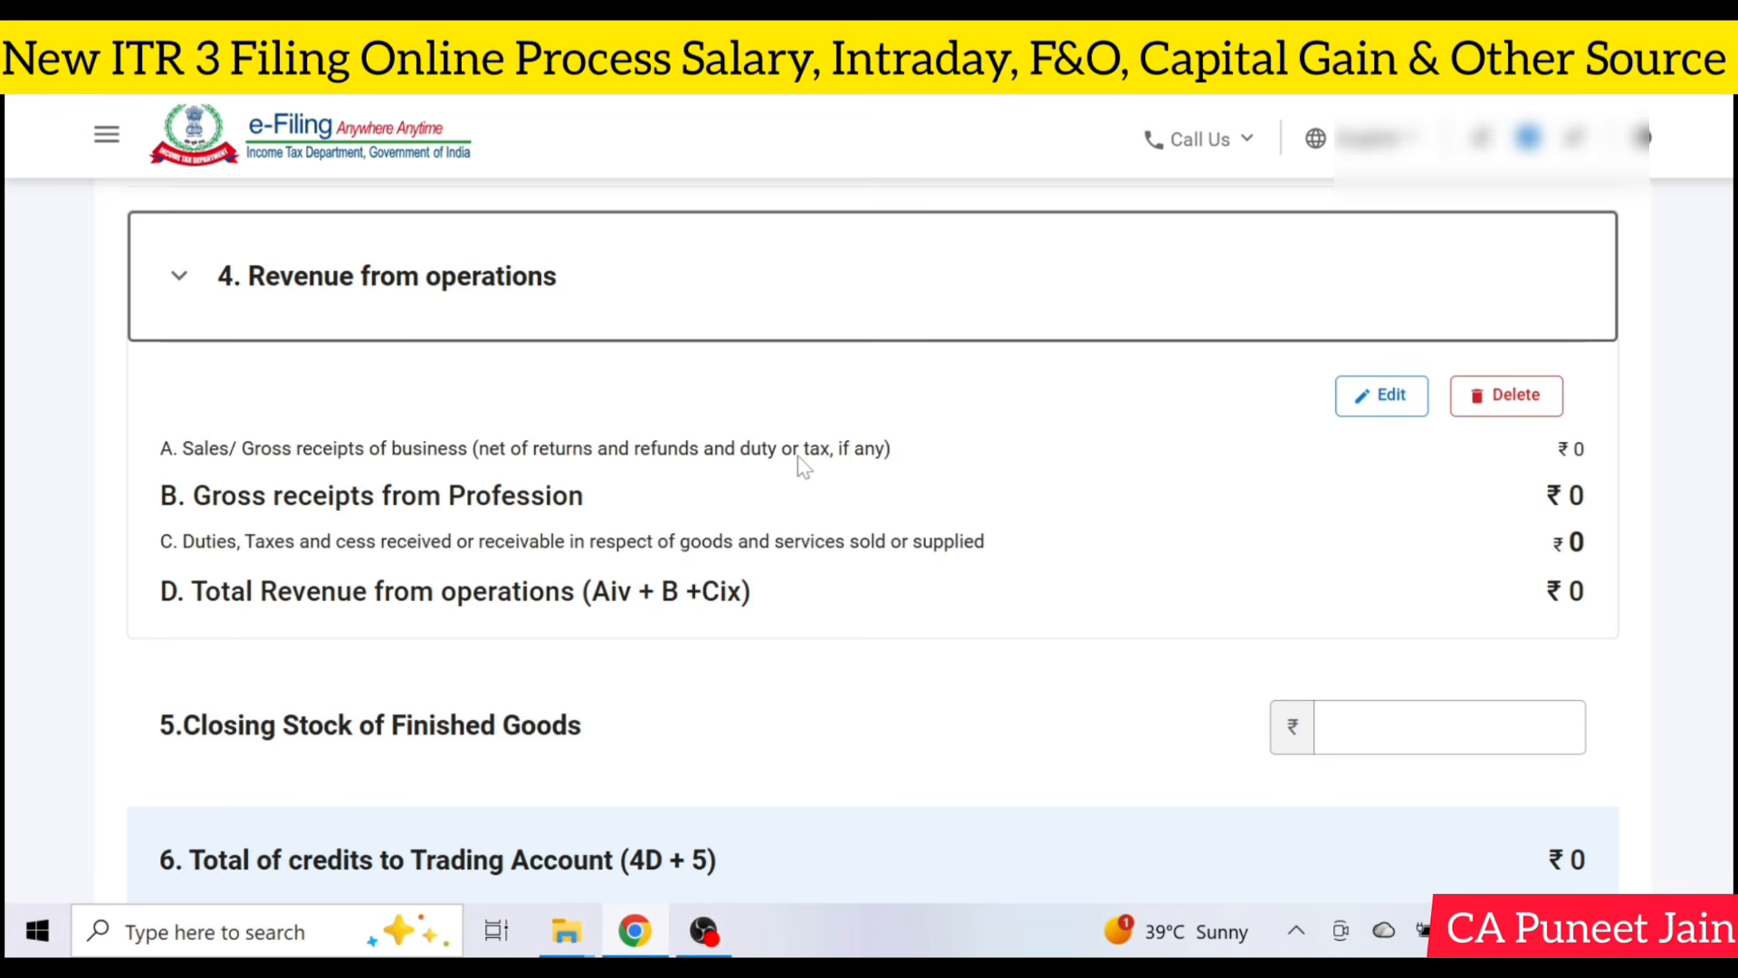
Open Revenue from operations for editing, review the sales and gross receipts fields, and go back without saving.
{"action": "left_click", "coordinate": [1369, 395]}
{"action": "scroll", "coordinate": [703, 458], "scroll_direction": "down", "scroll_amount": 5}
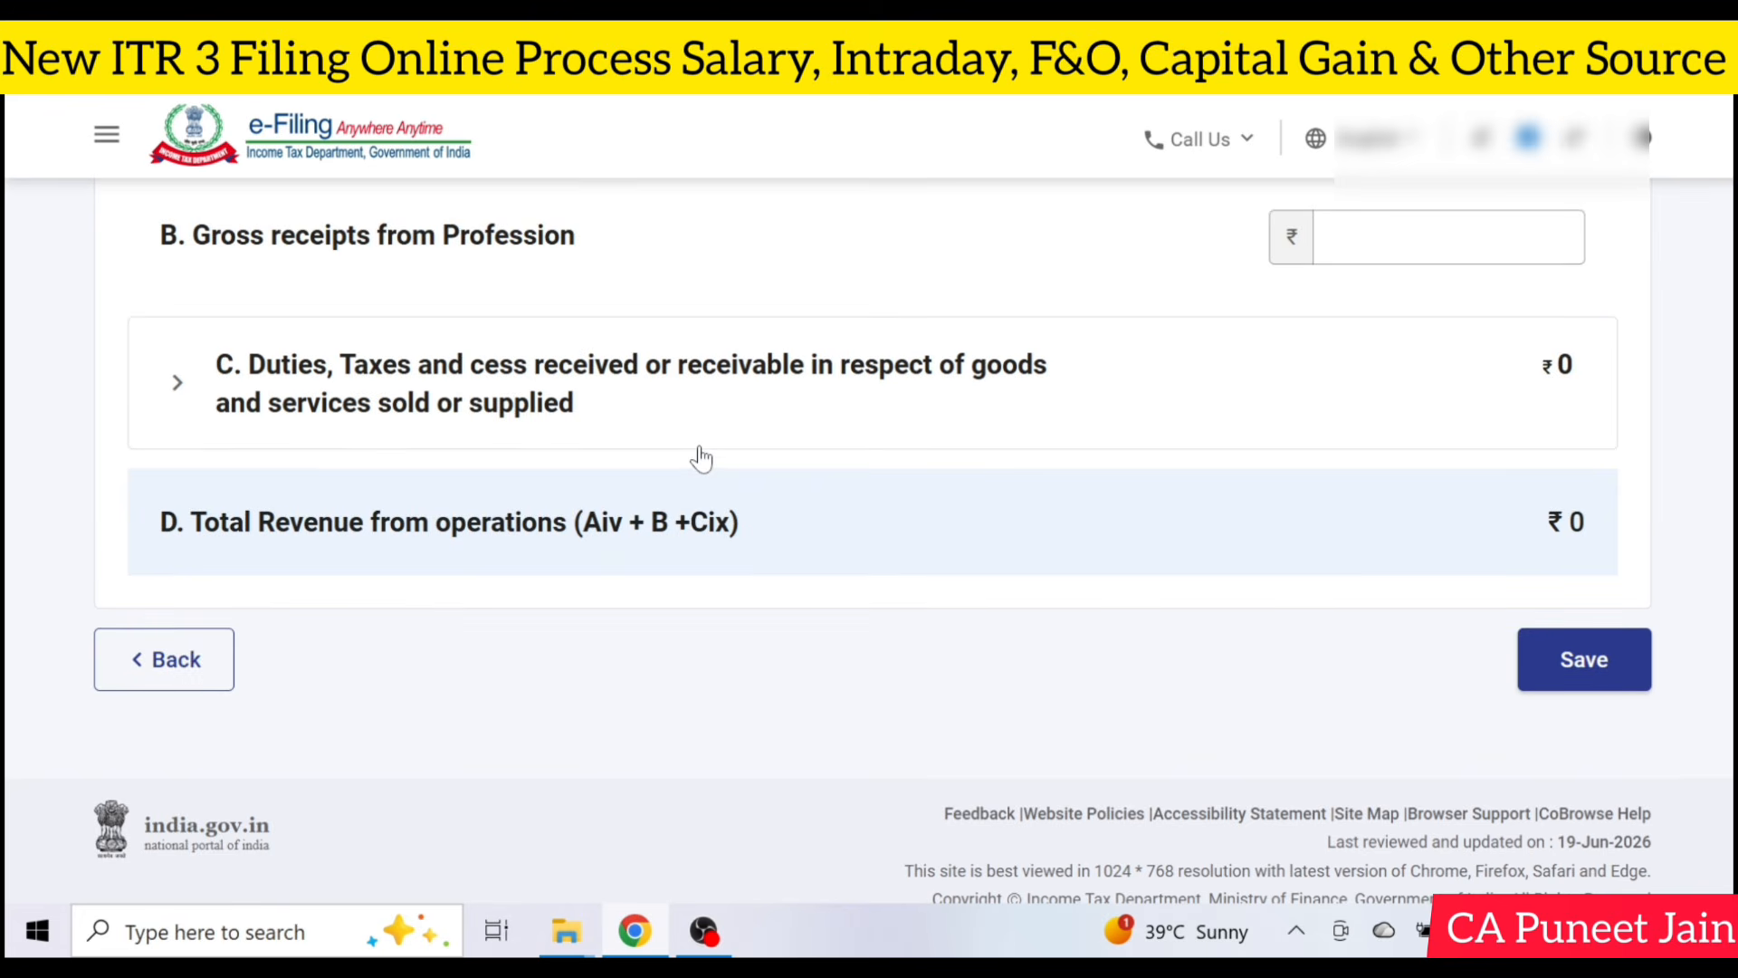
{"action": "scroll", "coordinate": [598, 436], "scroll_direction": "up", "scroll_amount": 3}
{"action": "left_click", "coordinate": [426, 378]}
{"action": "scroll", "coordinate": [1078, 408], "scroll_direction": "down", "scroll_amount": 8}
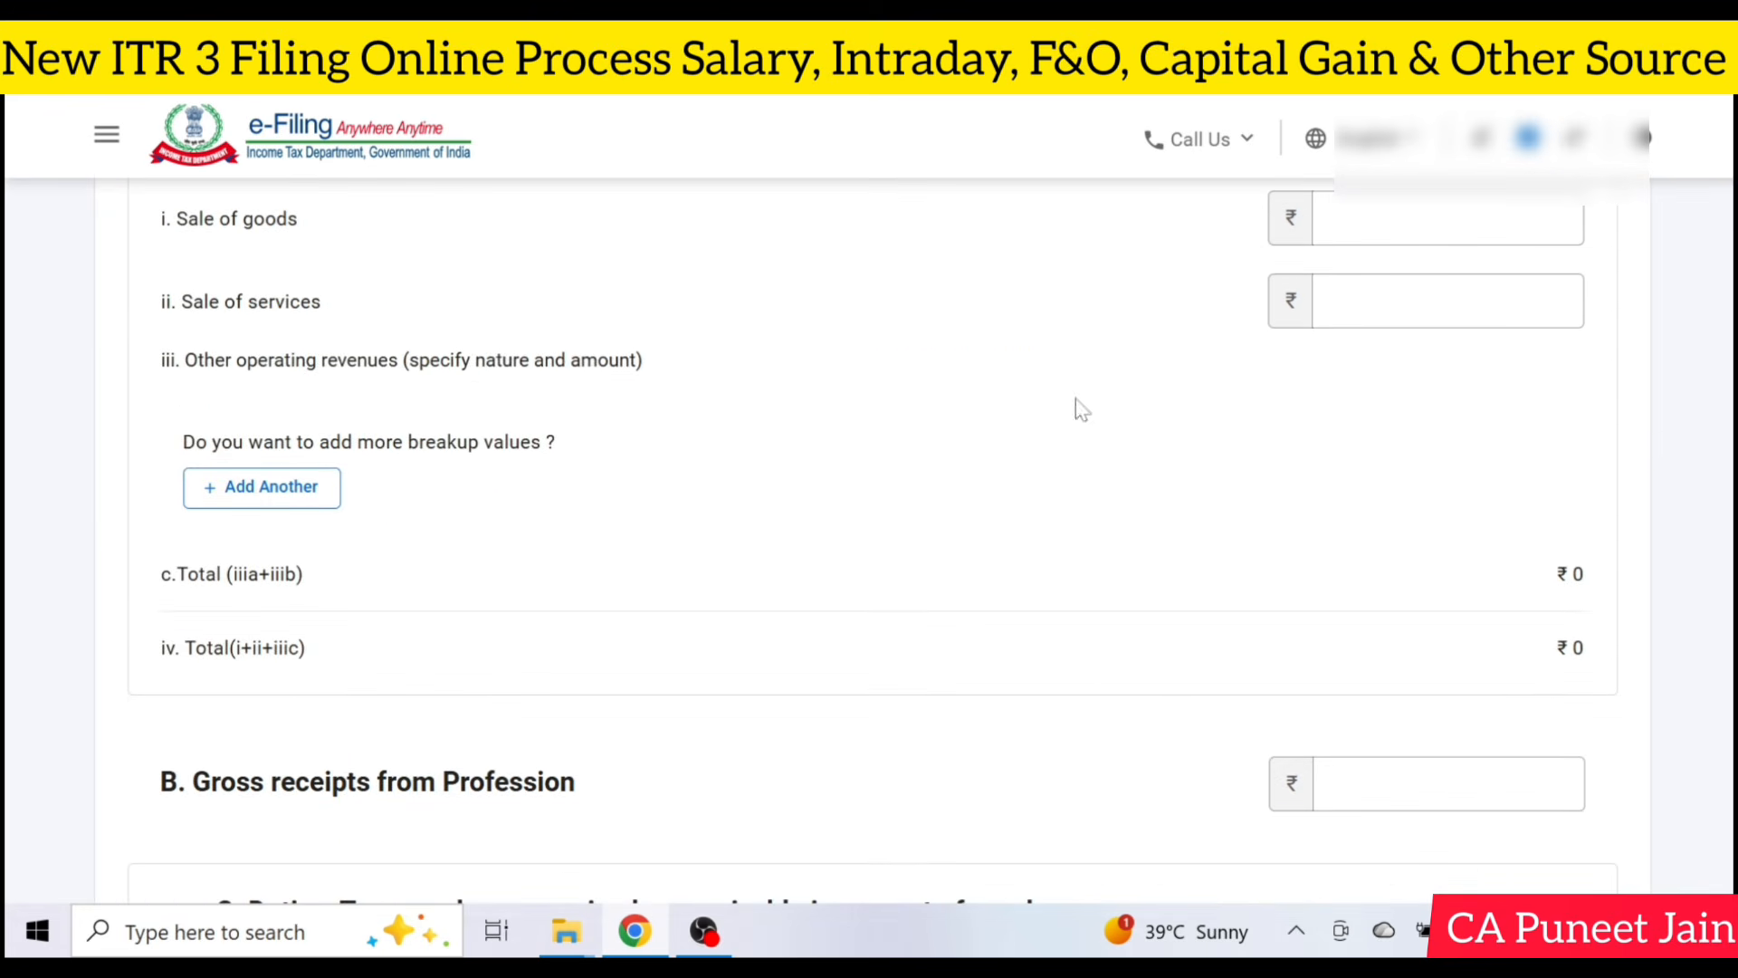
{"action": "left_click", "coordinate": [176, 670]}
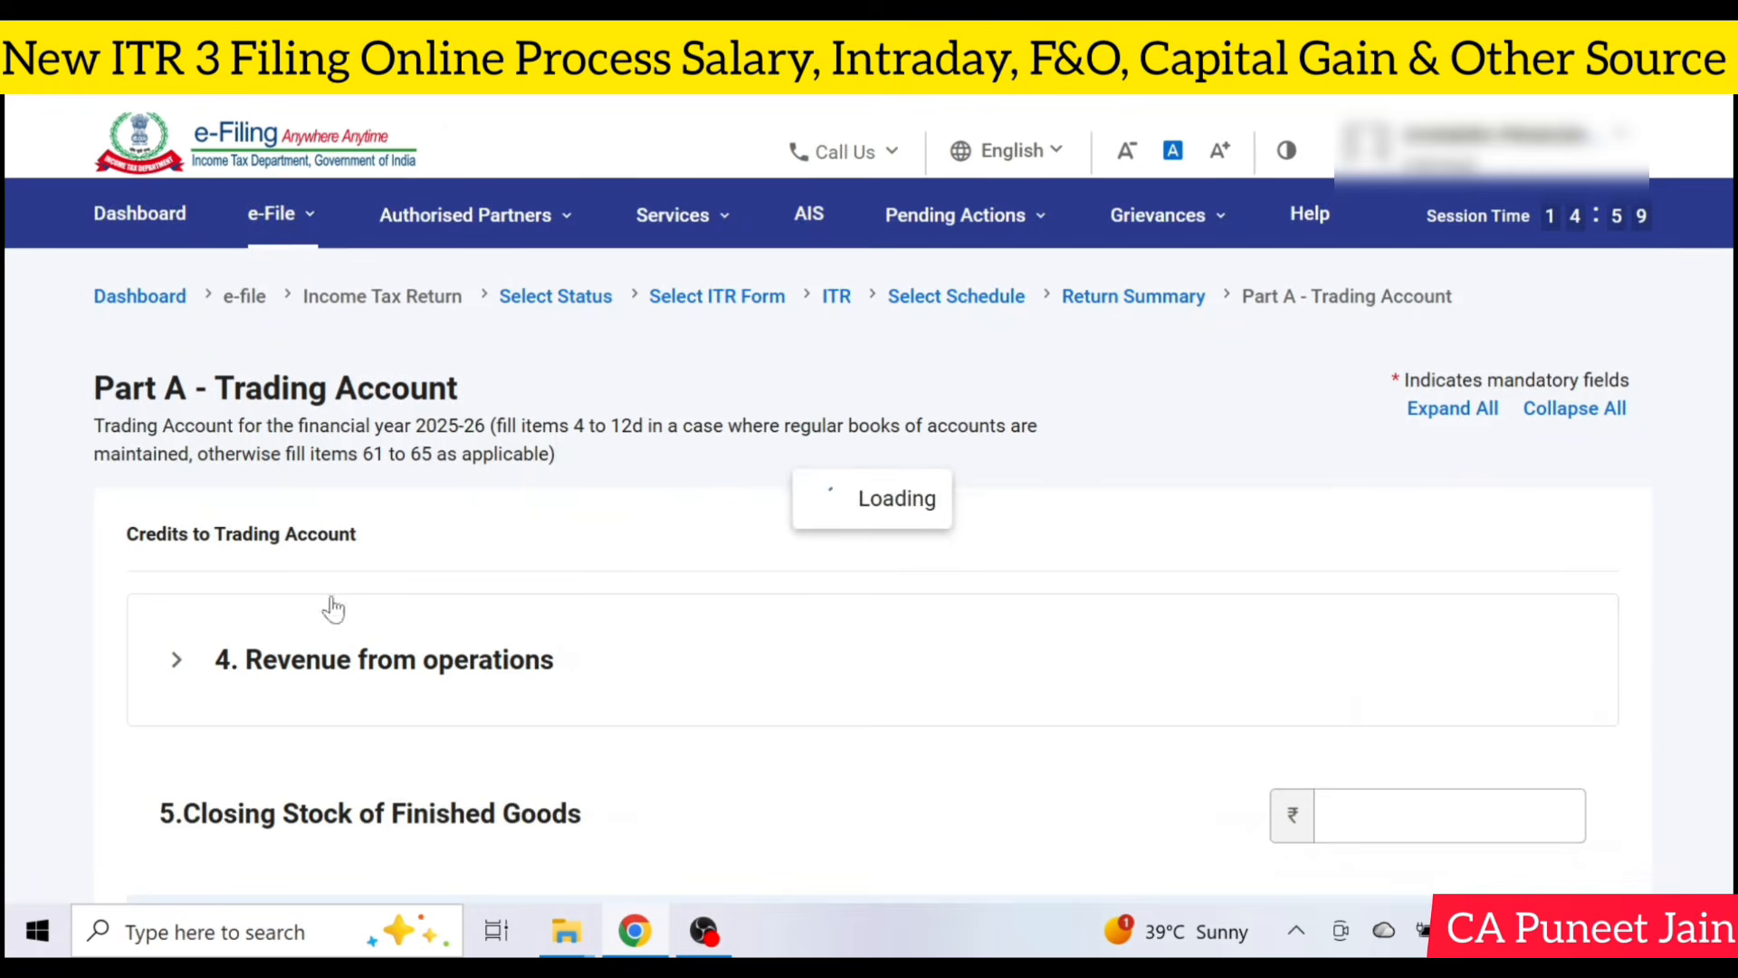
Review items 5 to 12d of the Trading Account, including the intraday and futures and options turnover and income fields.
{"action": "scroll", "coordinate": [605, 591], "scroll_direction": "down", "scroll_amount": 10}
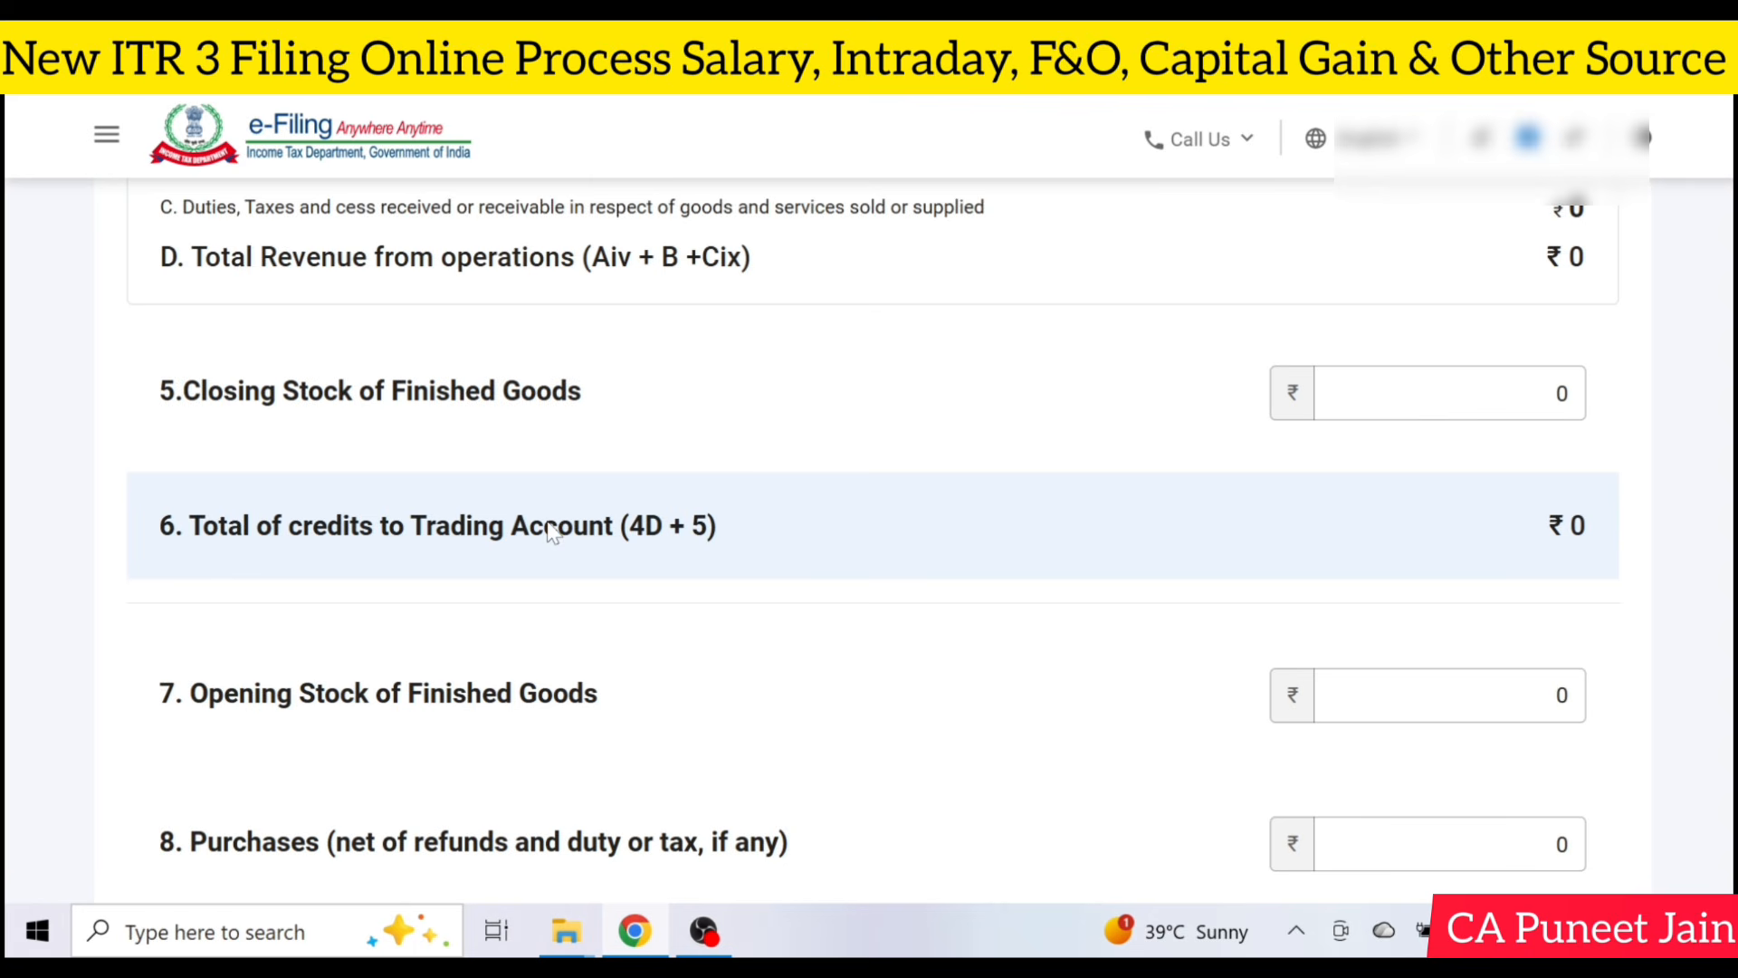
{"action": "scroll", "coordinate": [553, 532], "scroll_direction": "down", "scroll_amount": 6}
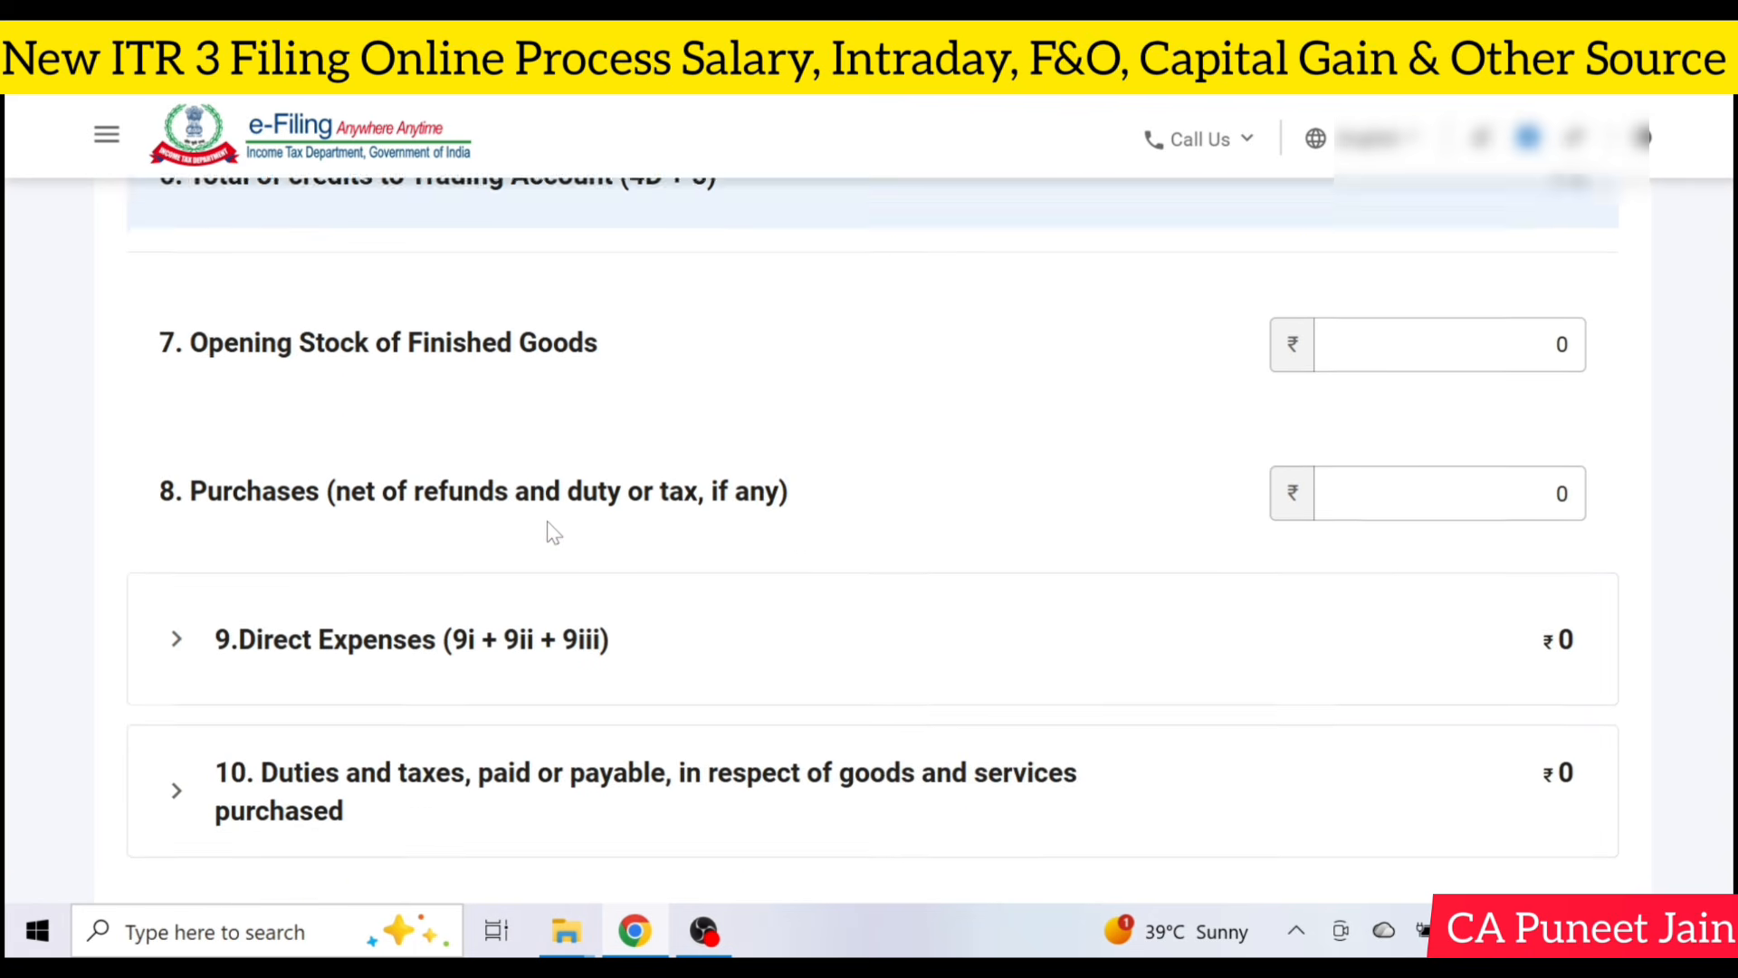
{"action": "scroll", "coordinate": [1016, 399], "scroll_direction": "down", "scroll_amount": 10}
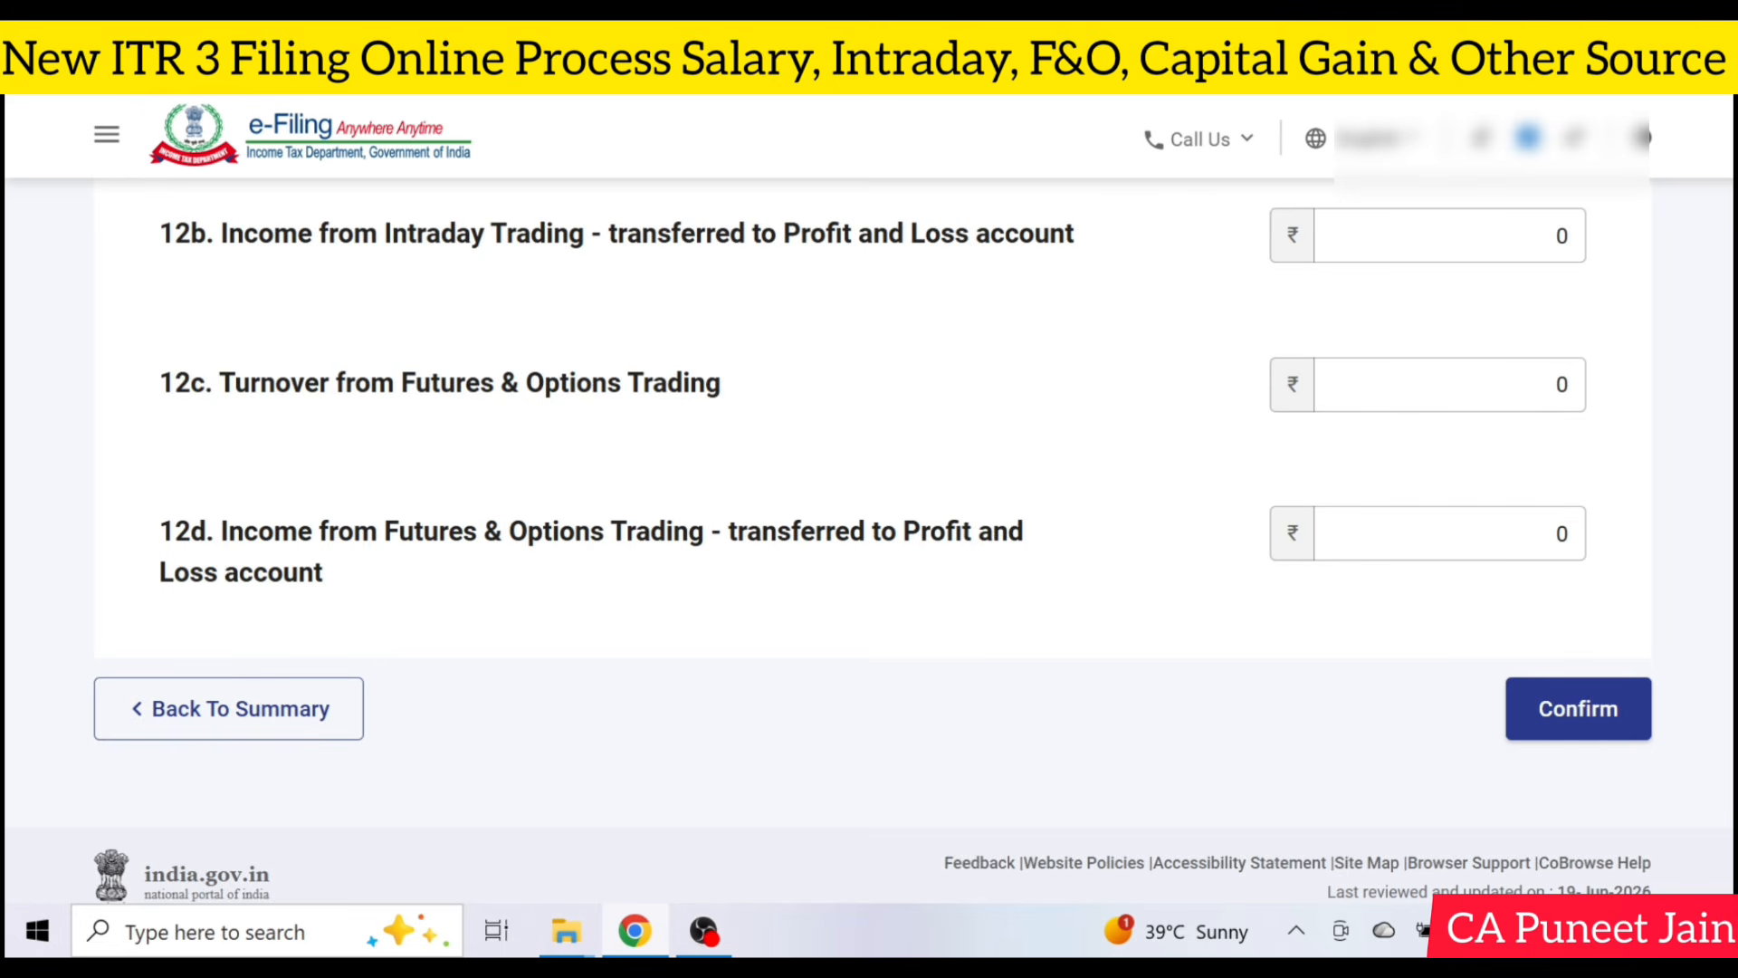
{"action": "scroll", "coordinate": [873, 555], "scroll_direction": "up", "scroll_amount": 5}
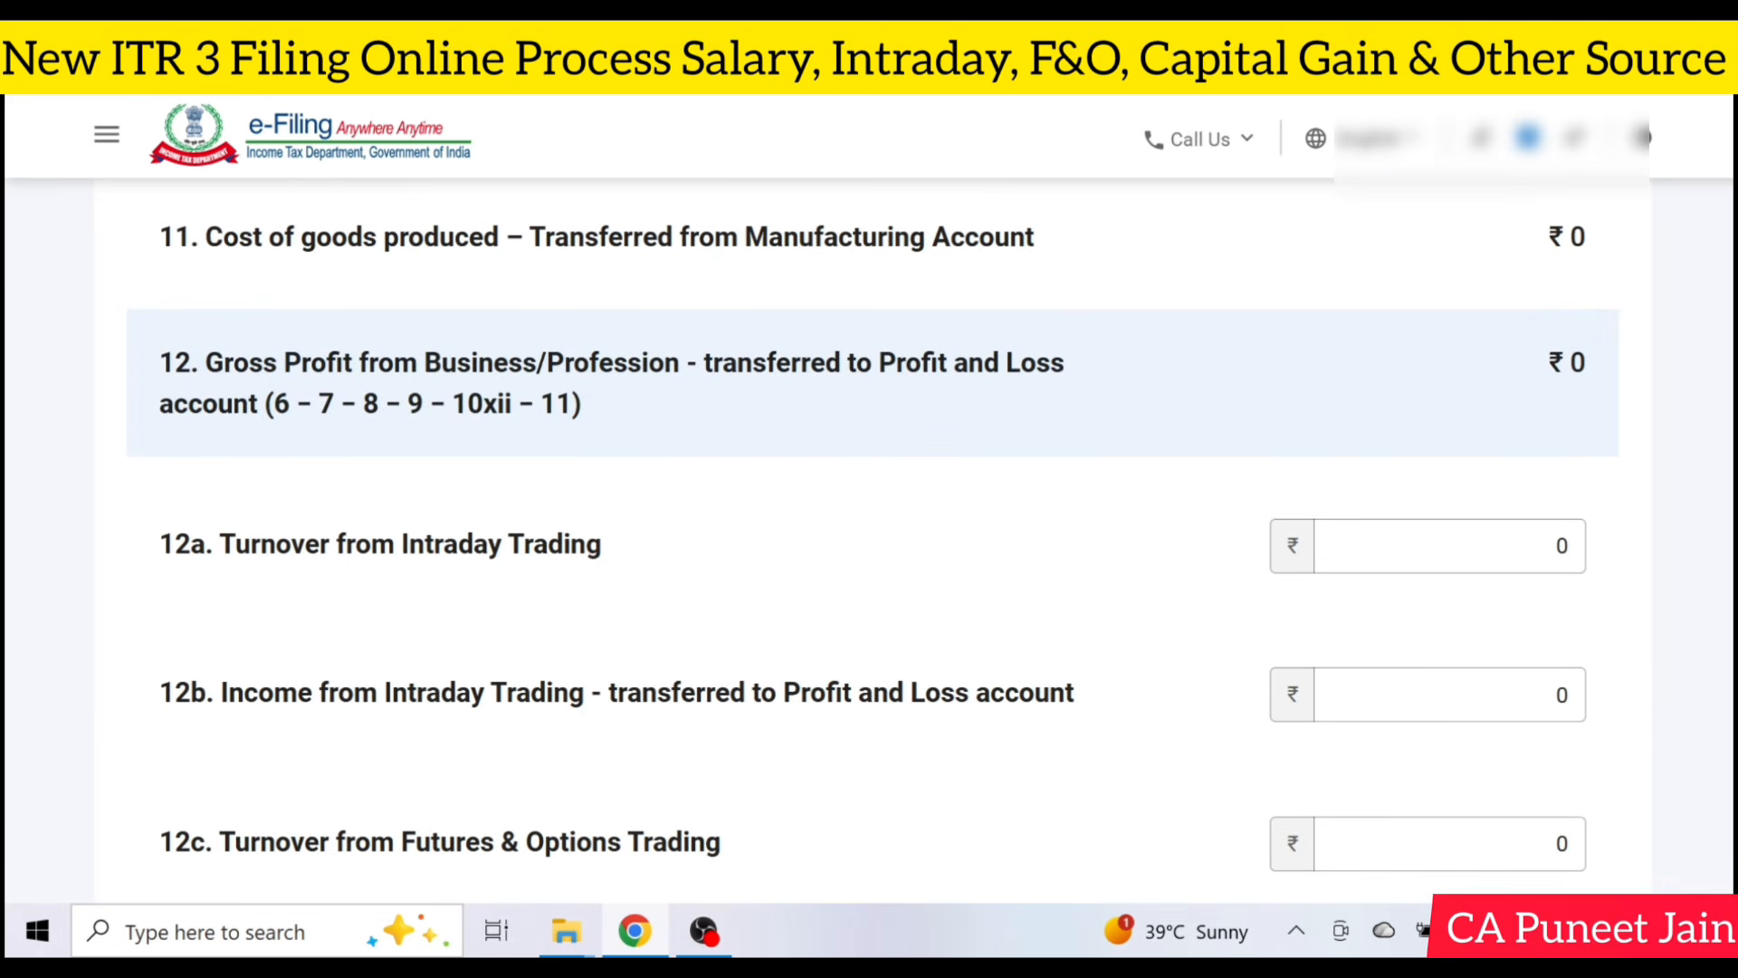
{"action": "scroll", "coordinate": [1572, 668], "scroll_direction": "down", "scroll_amount": 3}
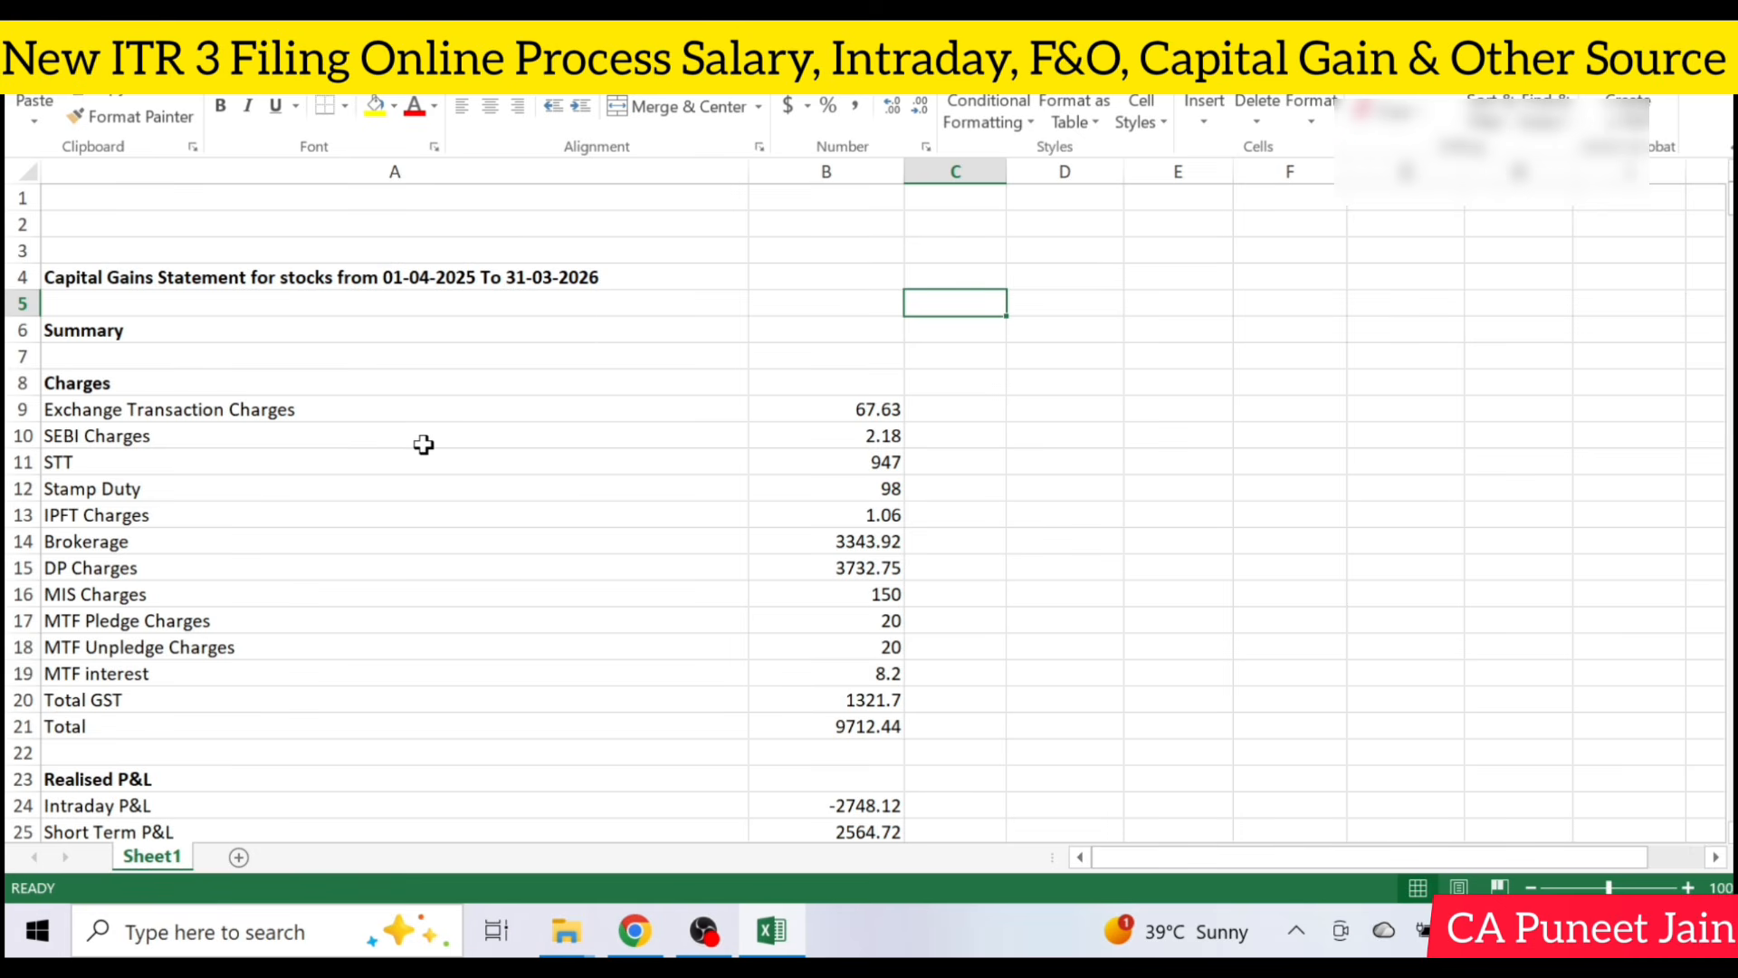
Examine the realised P&L, intraday turnover and intraday trades in the Excel capital gains statement, selecting the intraday turnover cell.
{"action": "scroll", "coordinate": [424, 446], "scroll_direction": "down", "scroll_amount": 2}
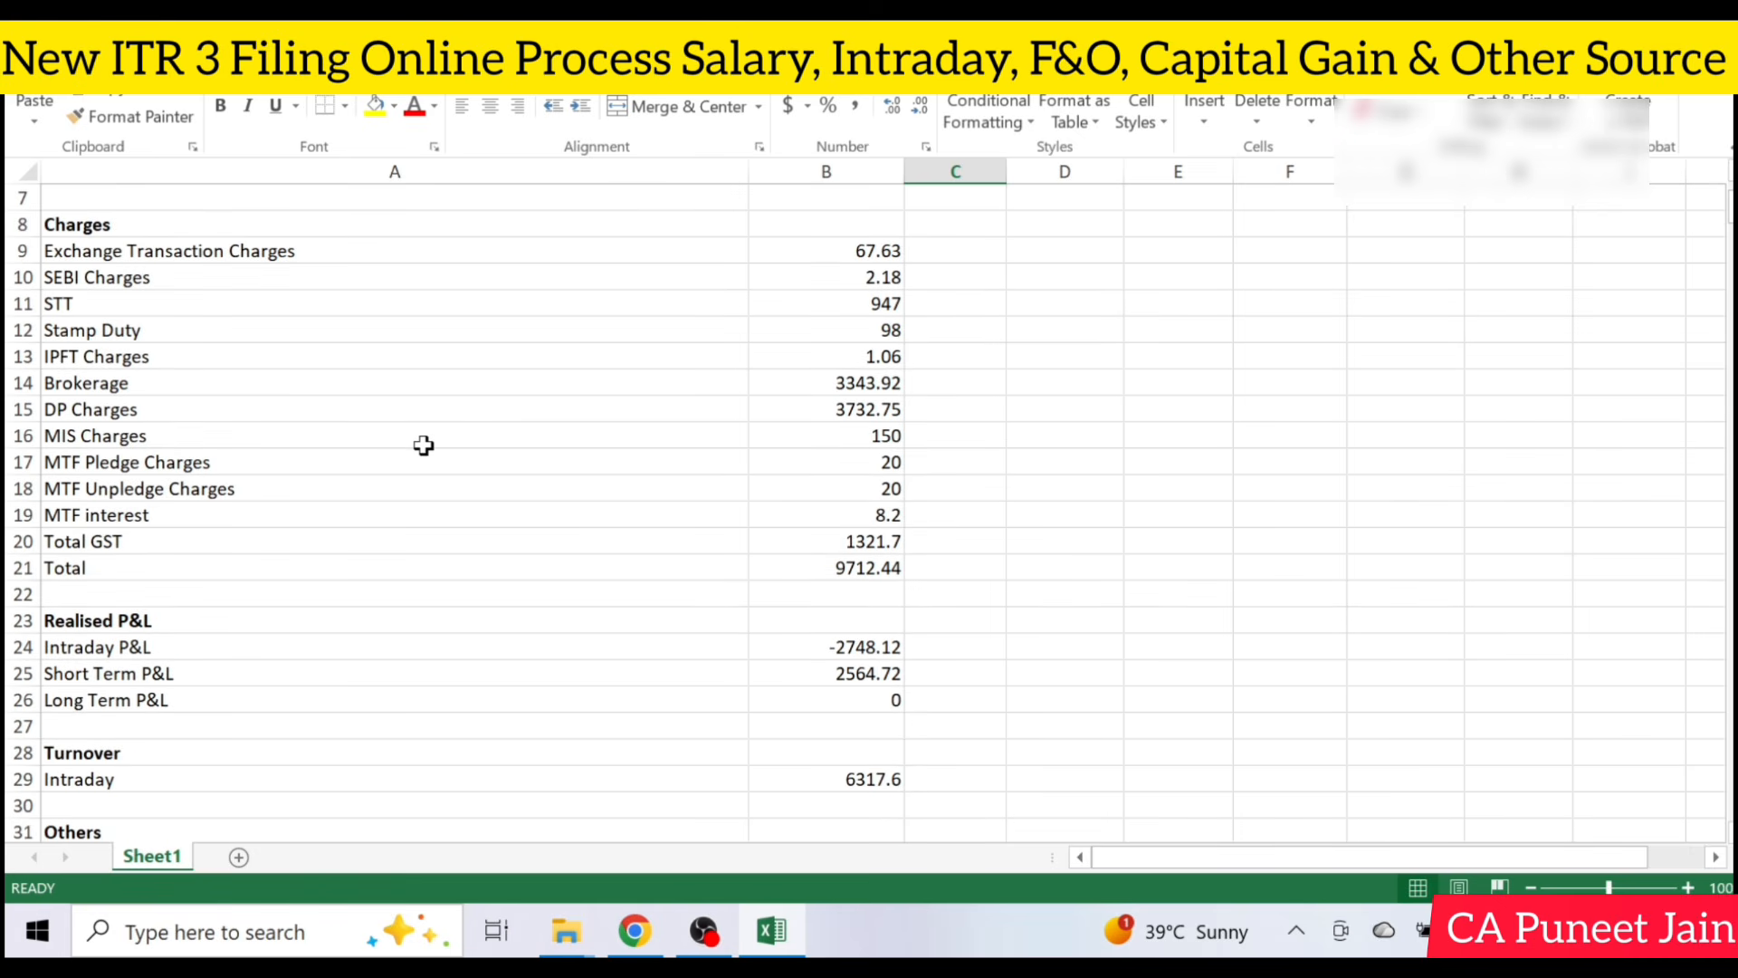
{"action": "scroll", "coordinate": [424, 446], "scroll_direction": "down", "scroll_amount": 1}
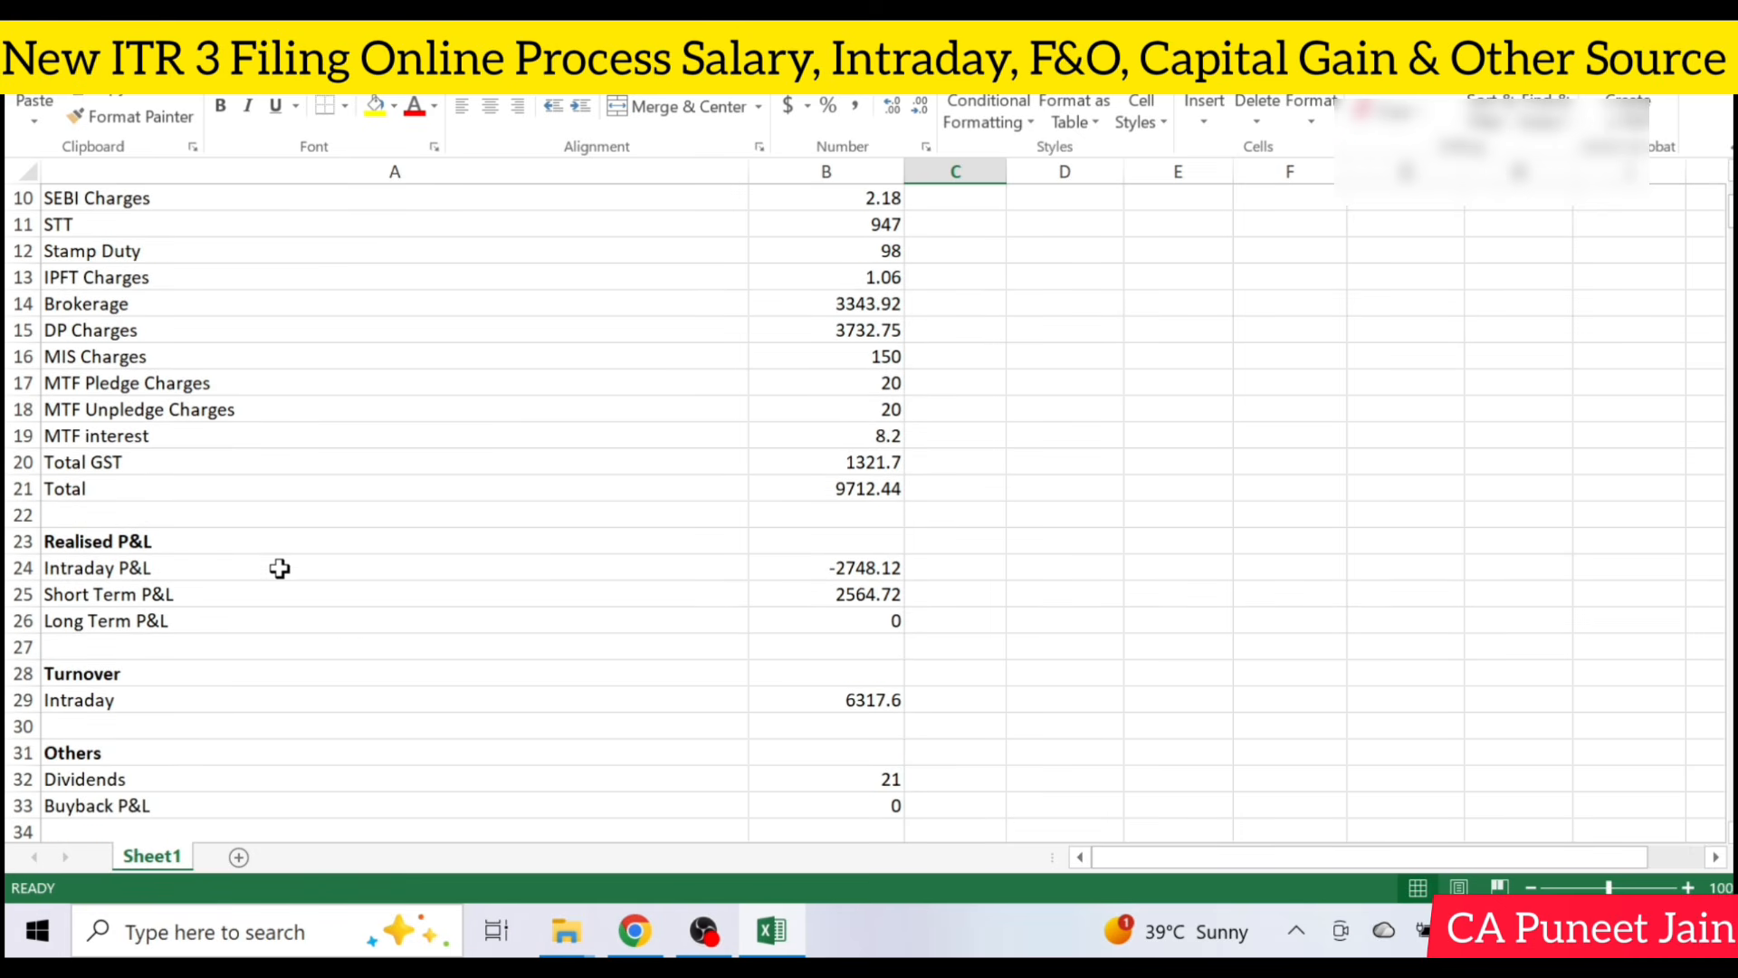
{"action": "scroll", "coordinate": [280, 568], "scroll_direction": "down", "scroll_amount": 2}
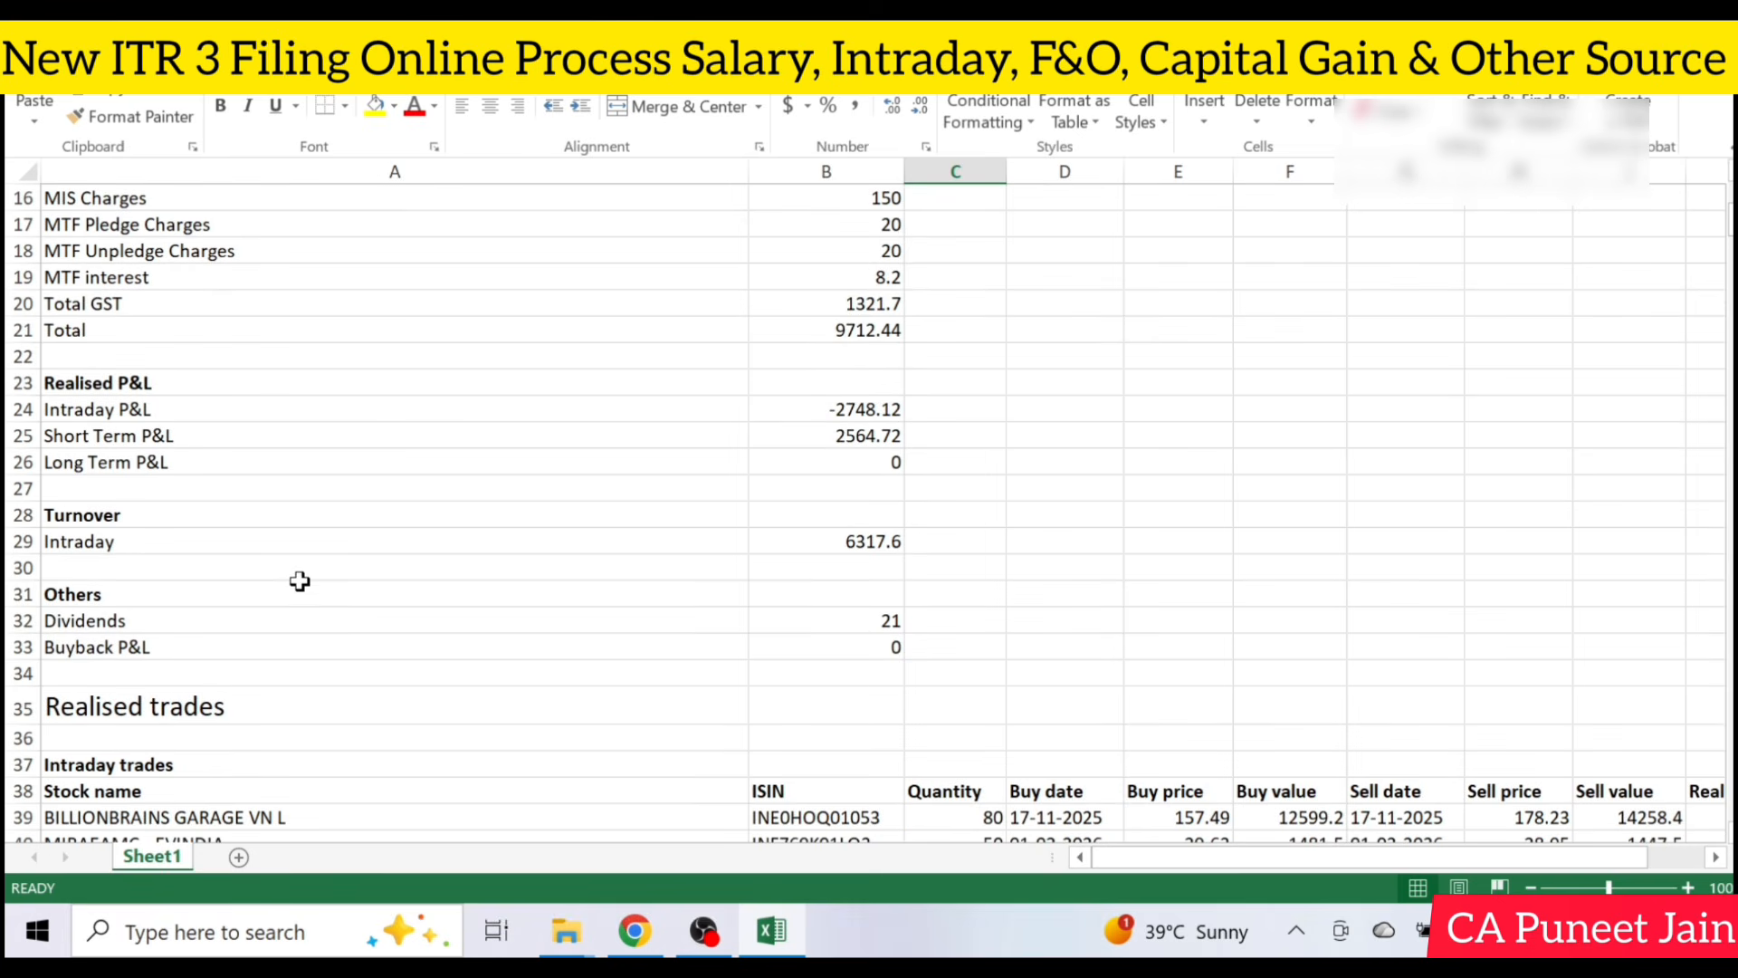
{"action": "left_click", "coordinate": [853, 532]}
{"action": "scroll", "coordinate": [897, 543], "scroll_direction": "down", "scroll_amount": 3}
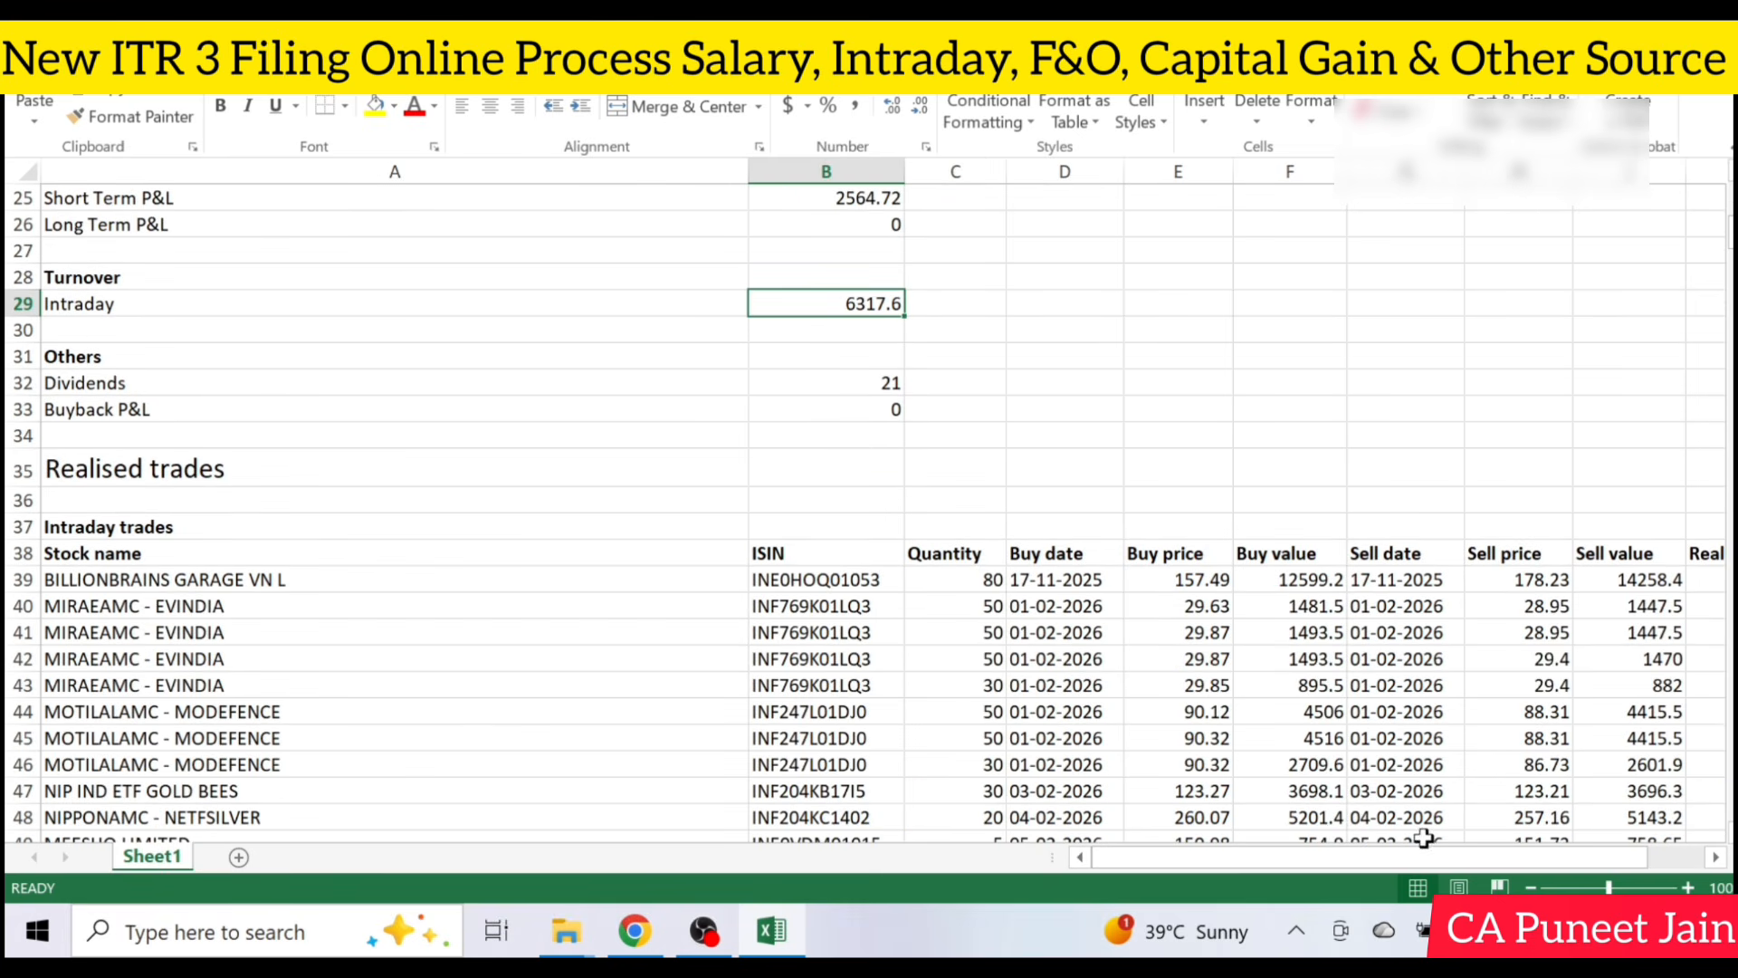
{"action": "scroll", "coordinate": [1424, 838], "scroll_direction": "right", "scroll_amount": 3}
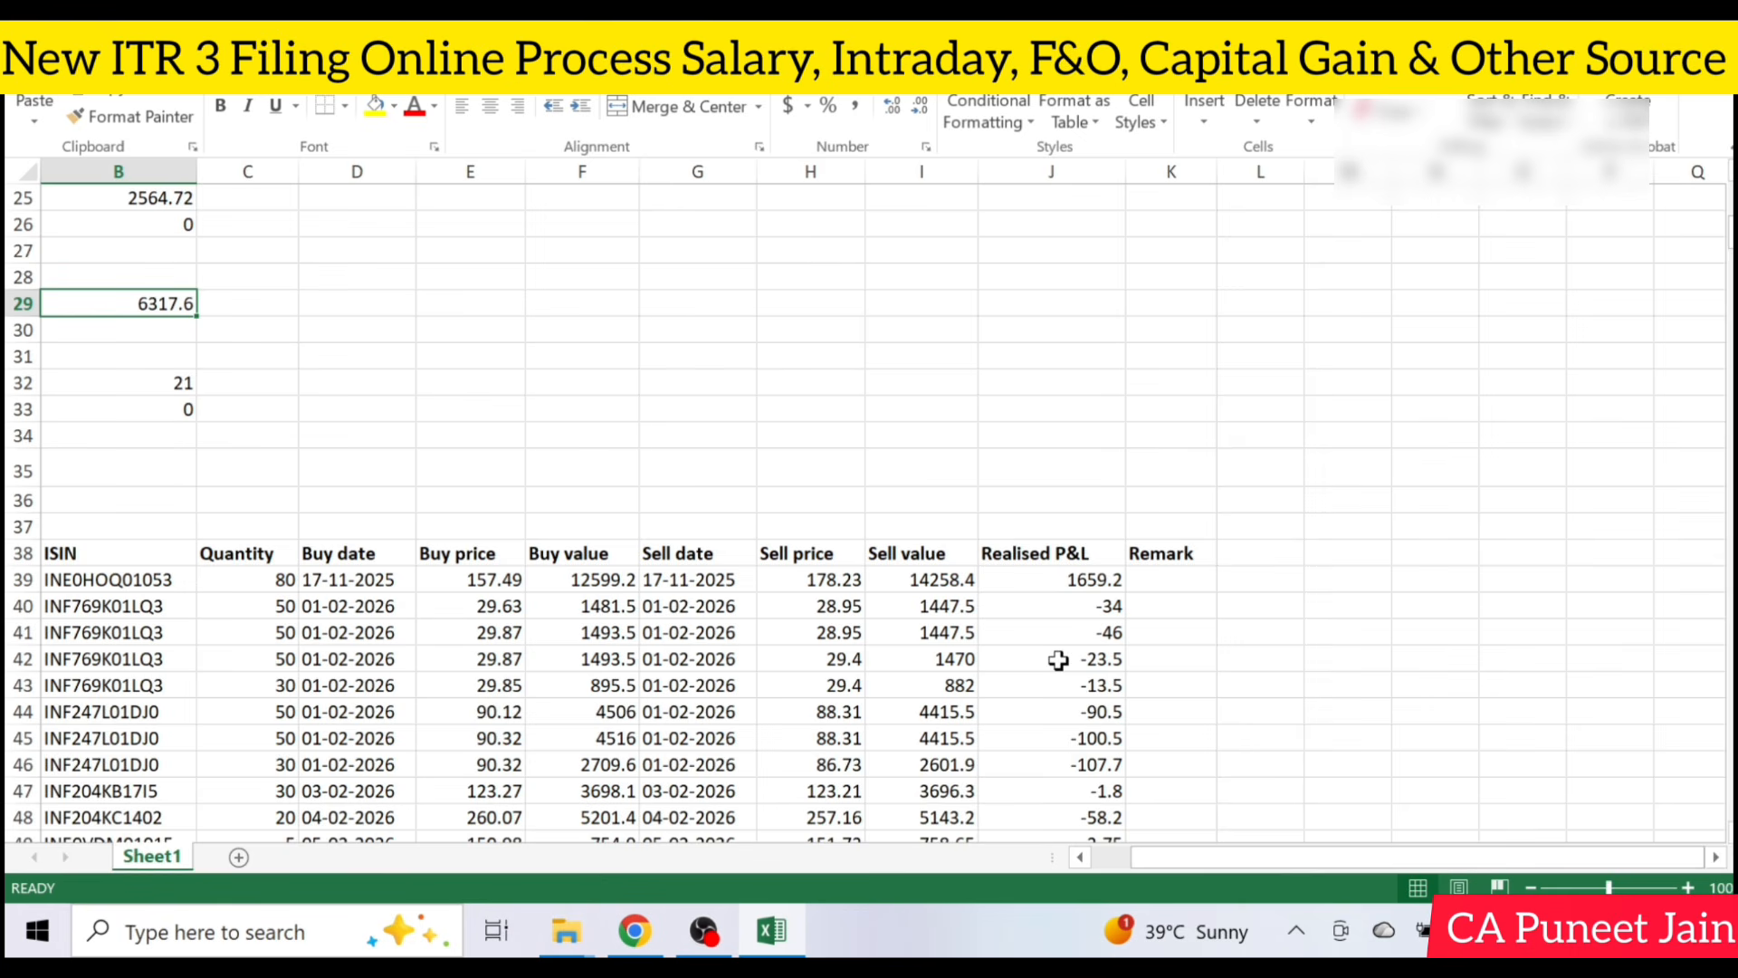
{"action": "left_click_drag", "start_coordinate": [1363, 856], "coordinate": [1323, 857]}
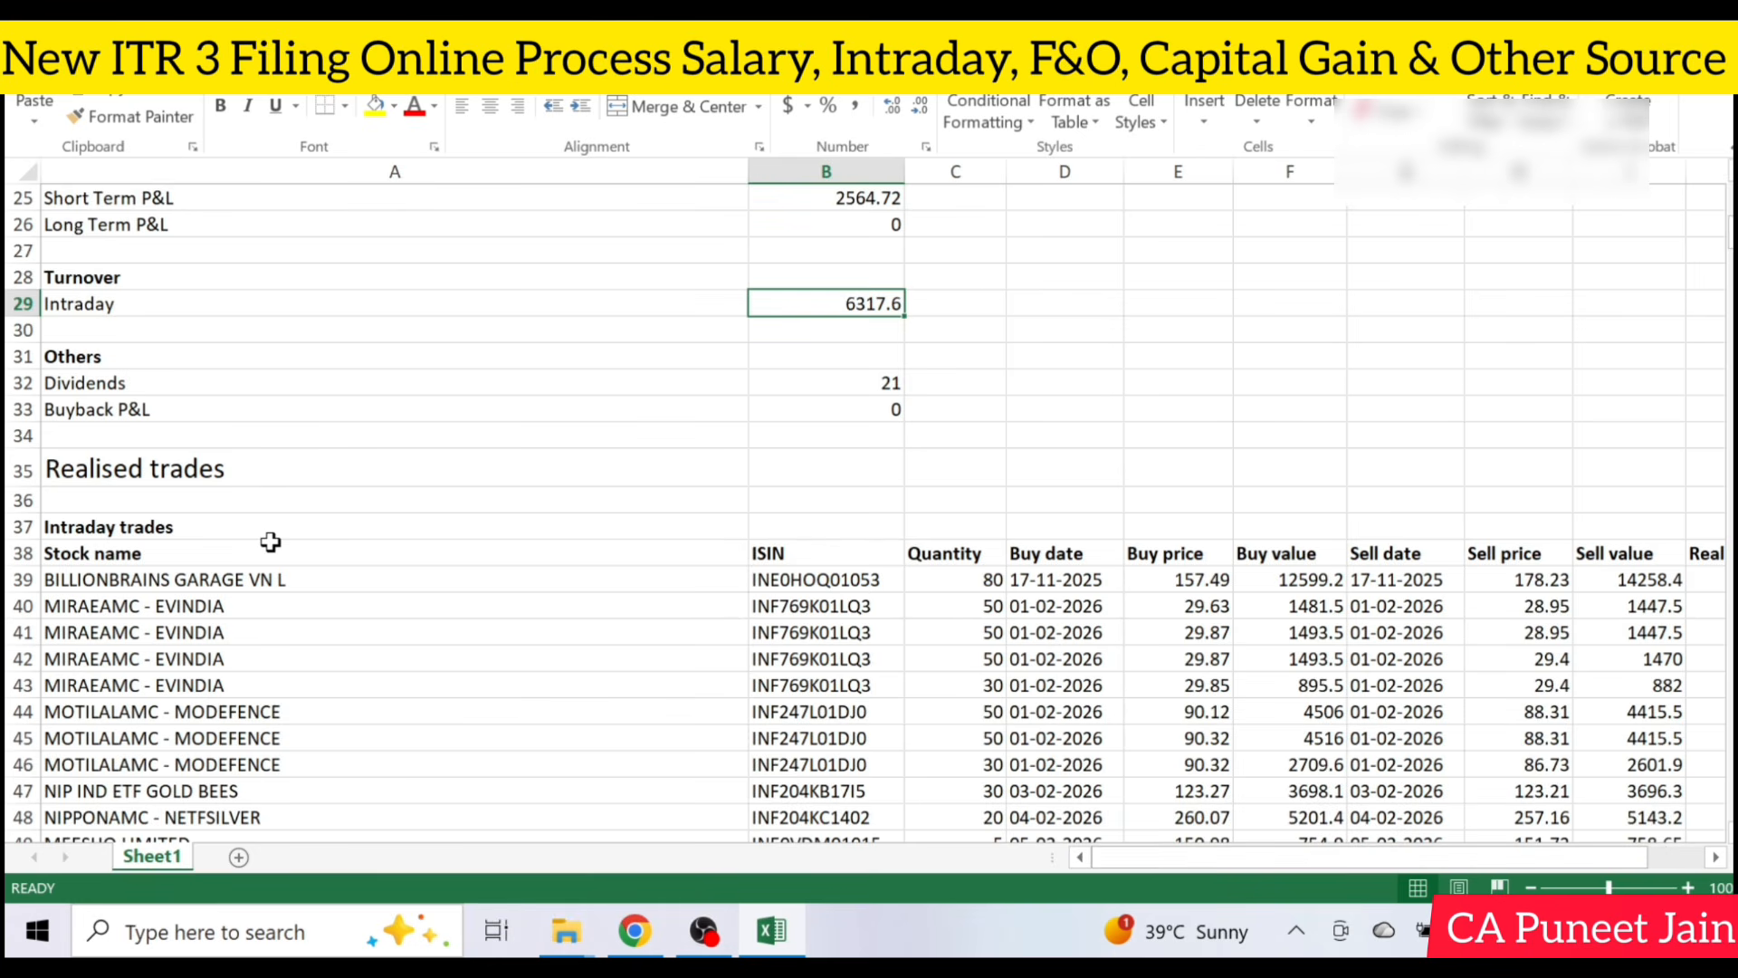
Copy the intraday turnover from the Excel statement, return to the e-Filing portal and set 12a, Turnover from Intraday Trading, to 6318.
{"action": "key", "text": "ctrl+c"}
{"action": "left_click", "coordinate": [634, 931]}
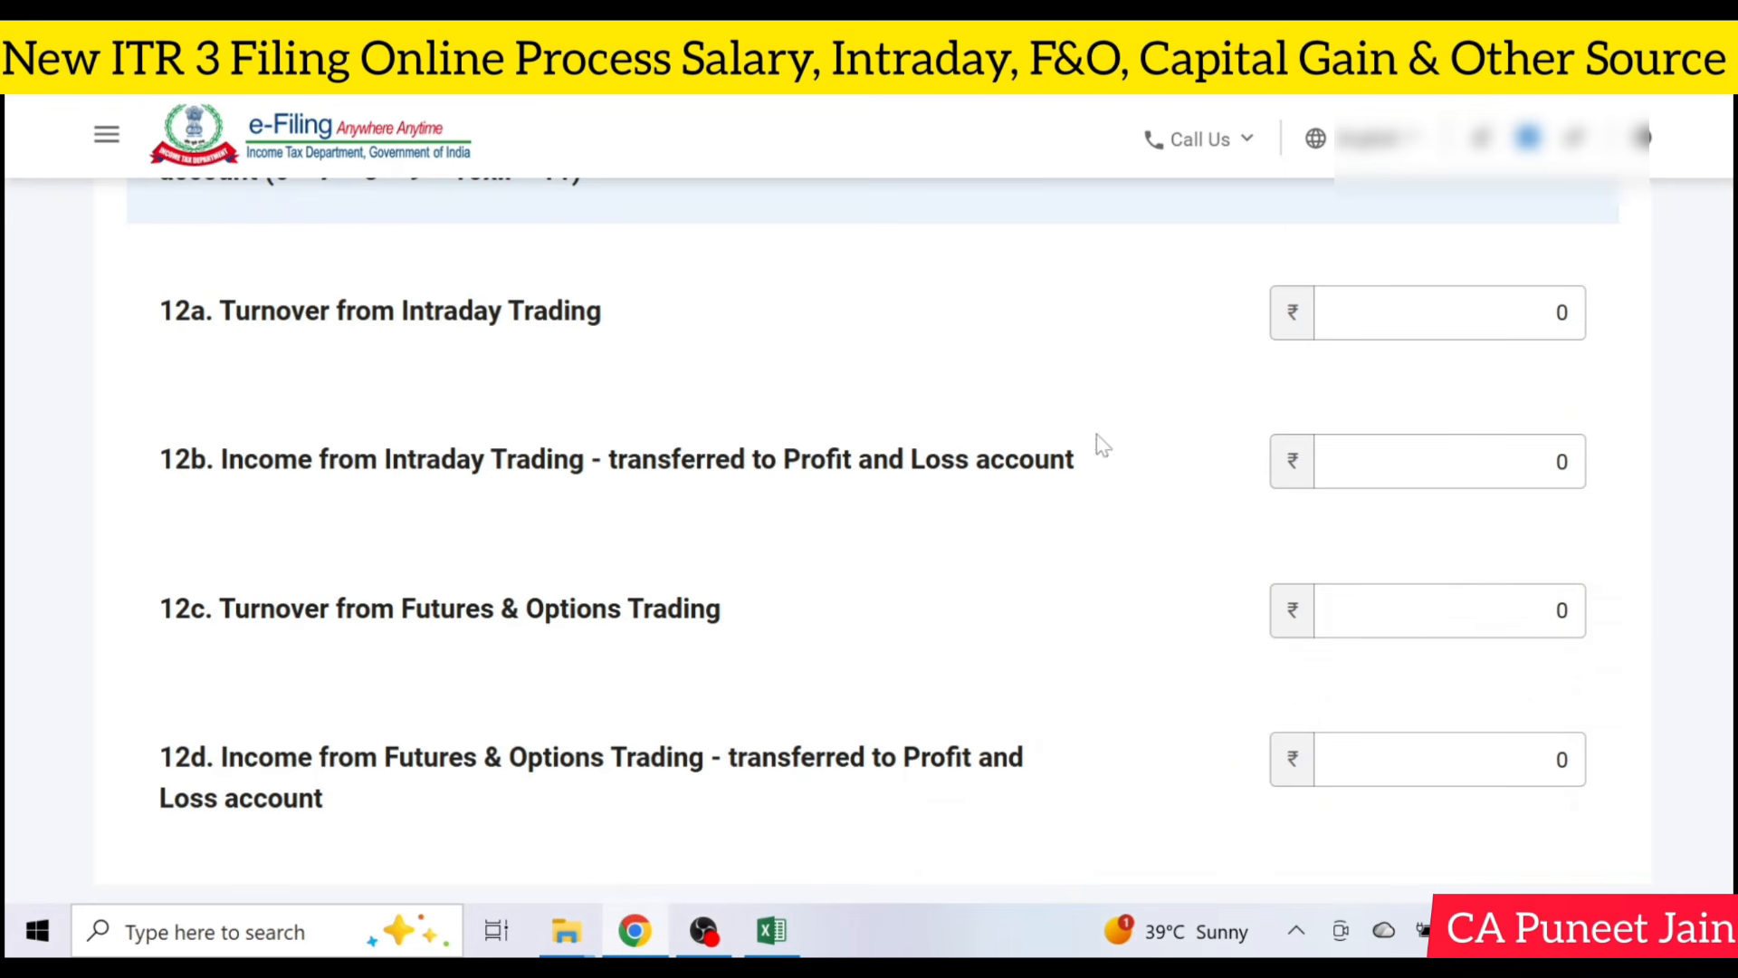
{"action": "left_click", "coordinate": [1535, 313]}
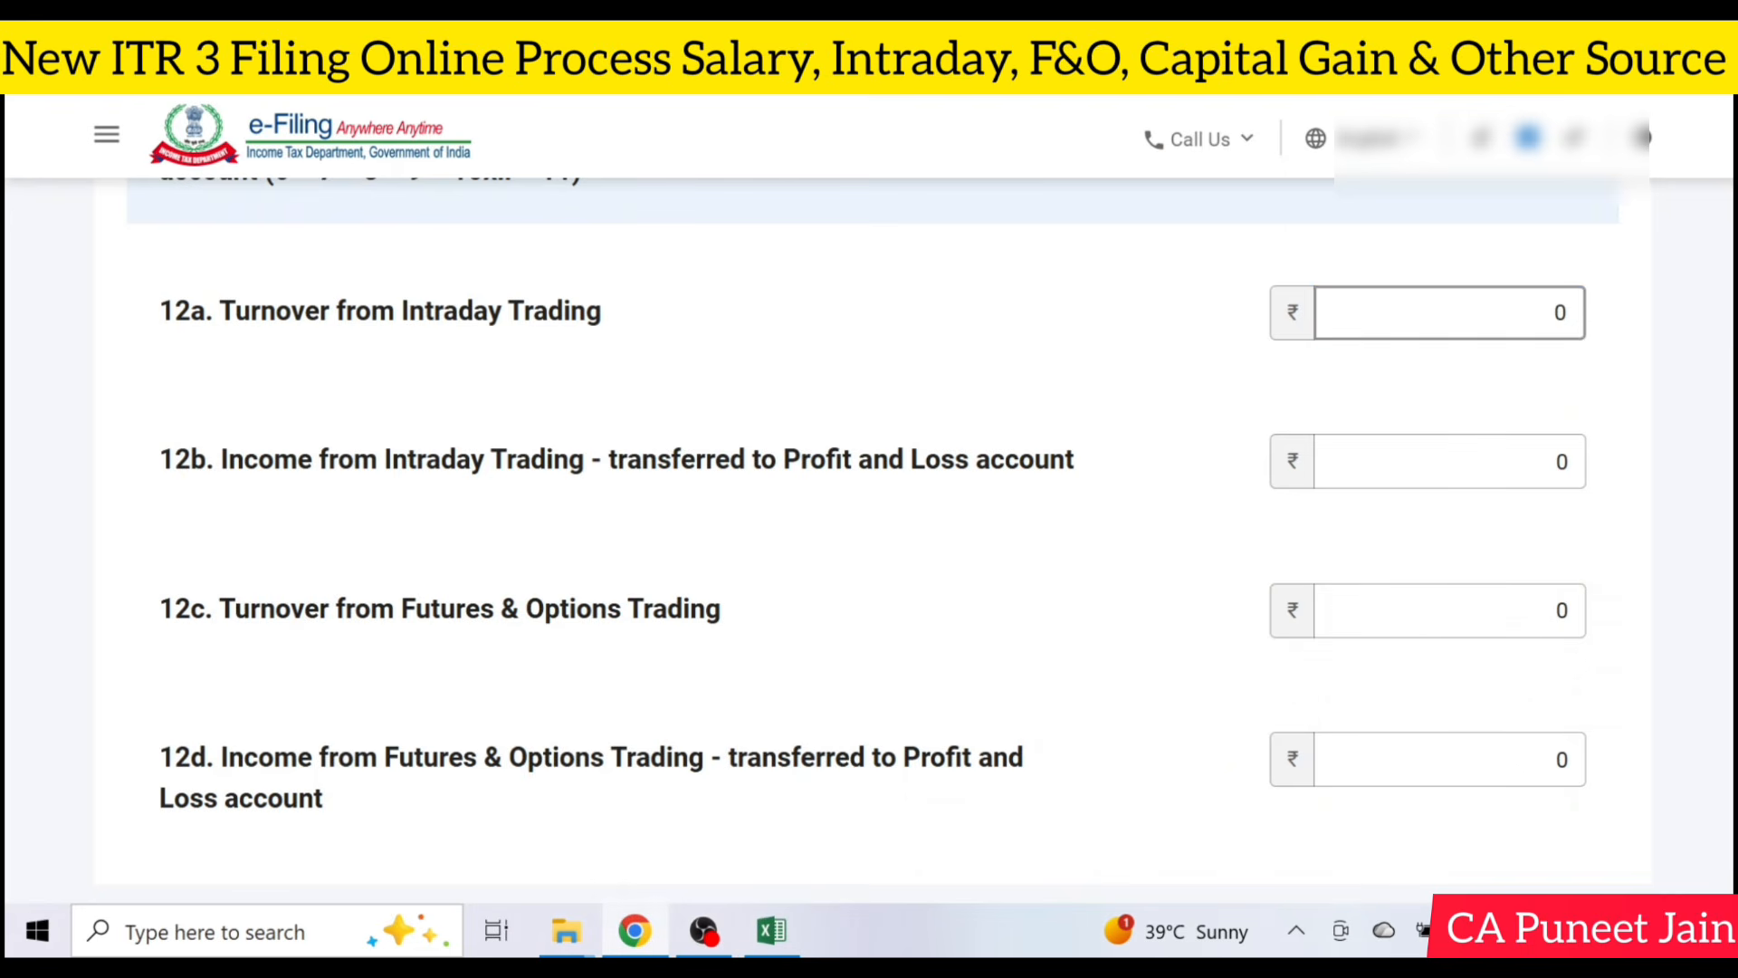
{"action": "left_click", "coordinate": [1041, 333]}
{"action": "left_click", "coordinate": [1549, 313]}
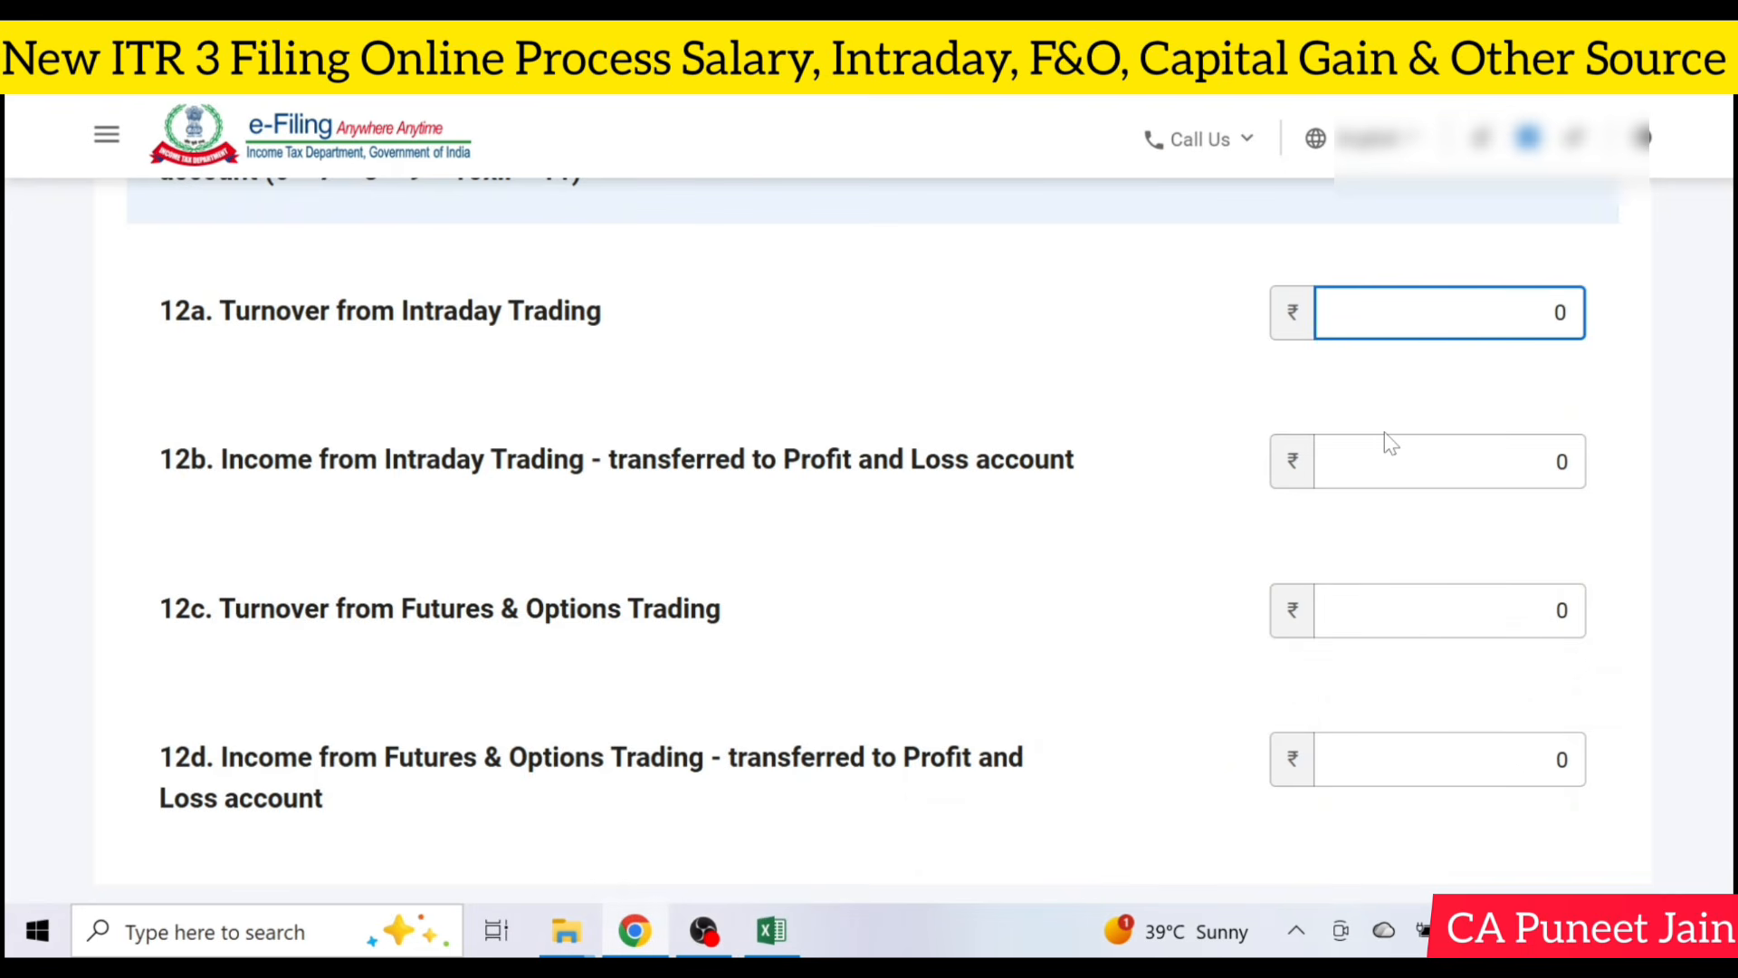
{"action": "key", "text": "BackSpace"}
{"action": "type", "text": "6318"}
{"action": "left_click", "coordinate": [1100, 426]}
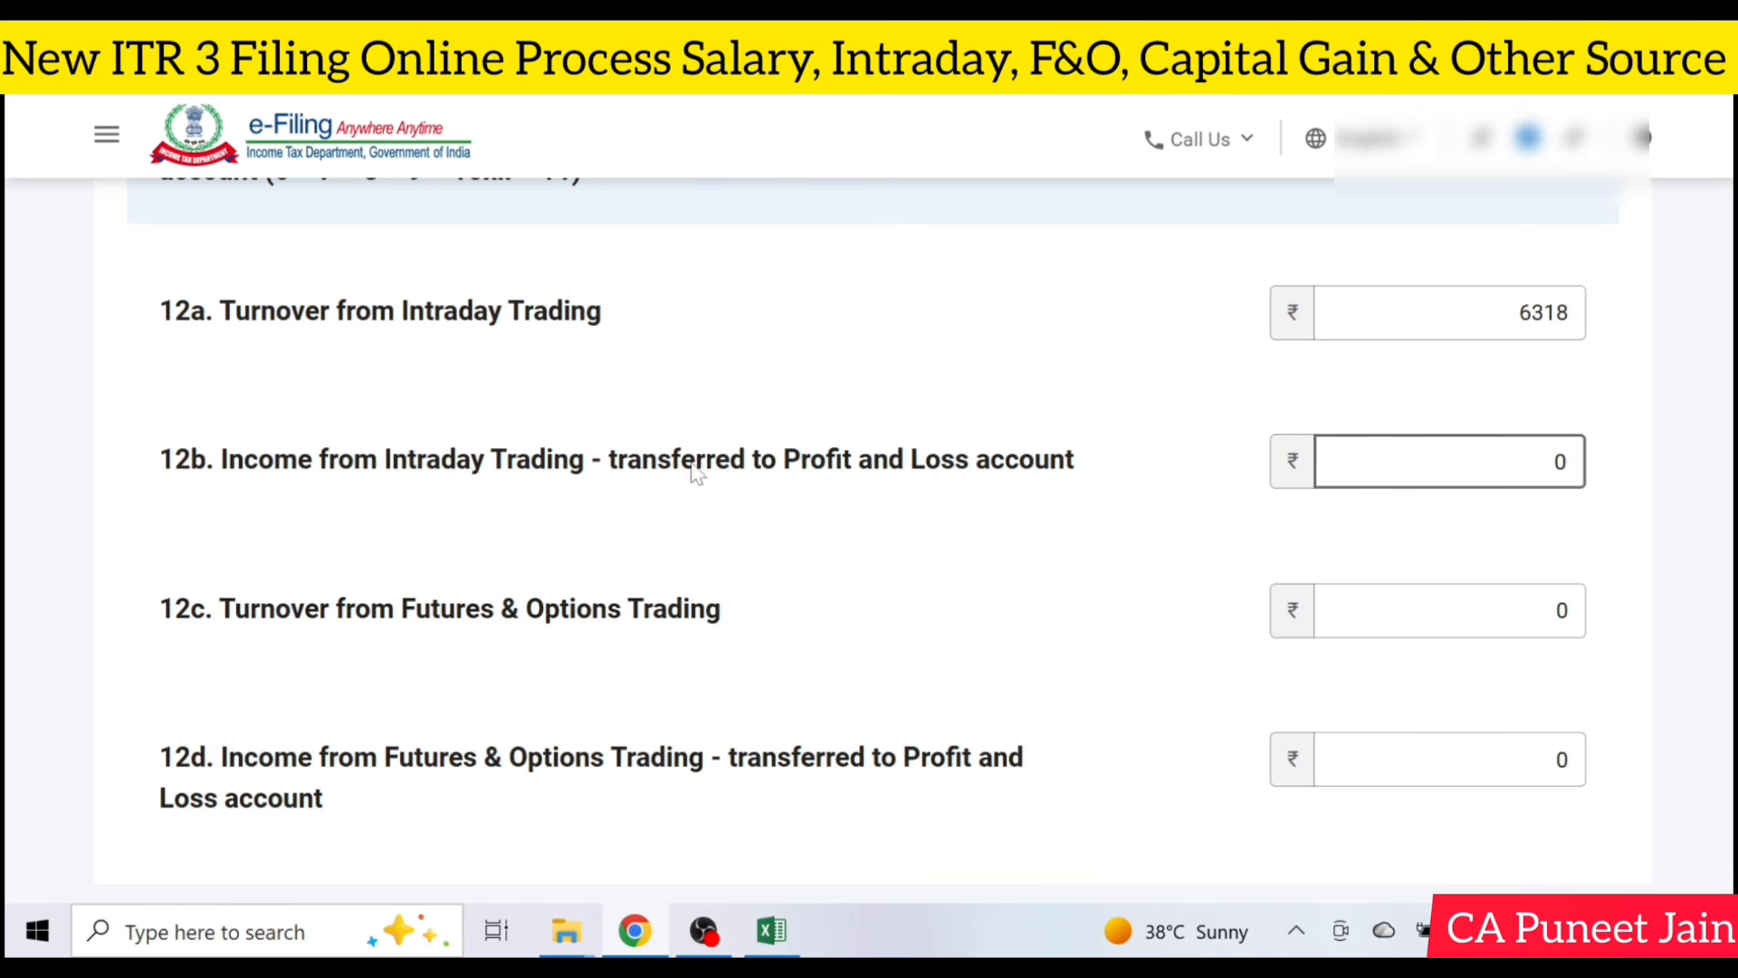
Look up the Intraday P&L in the Excel statement and enter -2748 as 12b, Income from Intraday Trading.
{"action": "left_click_drag", "start_coordinate": [1546, 462], "coordinate": [1574, 462]}
{"action": "left_click", "coordinate": [791, 925]}
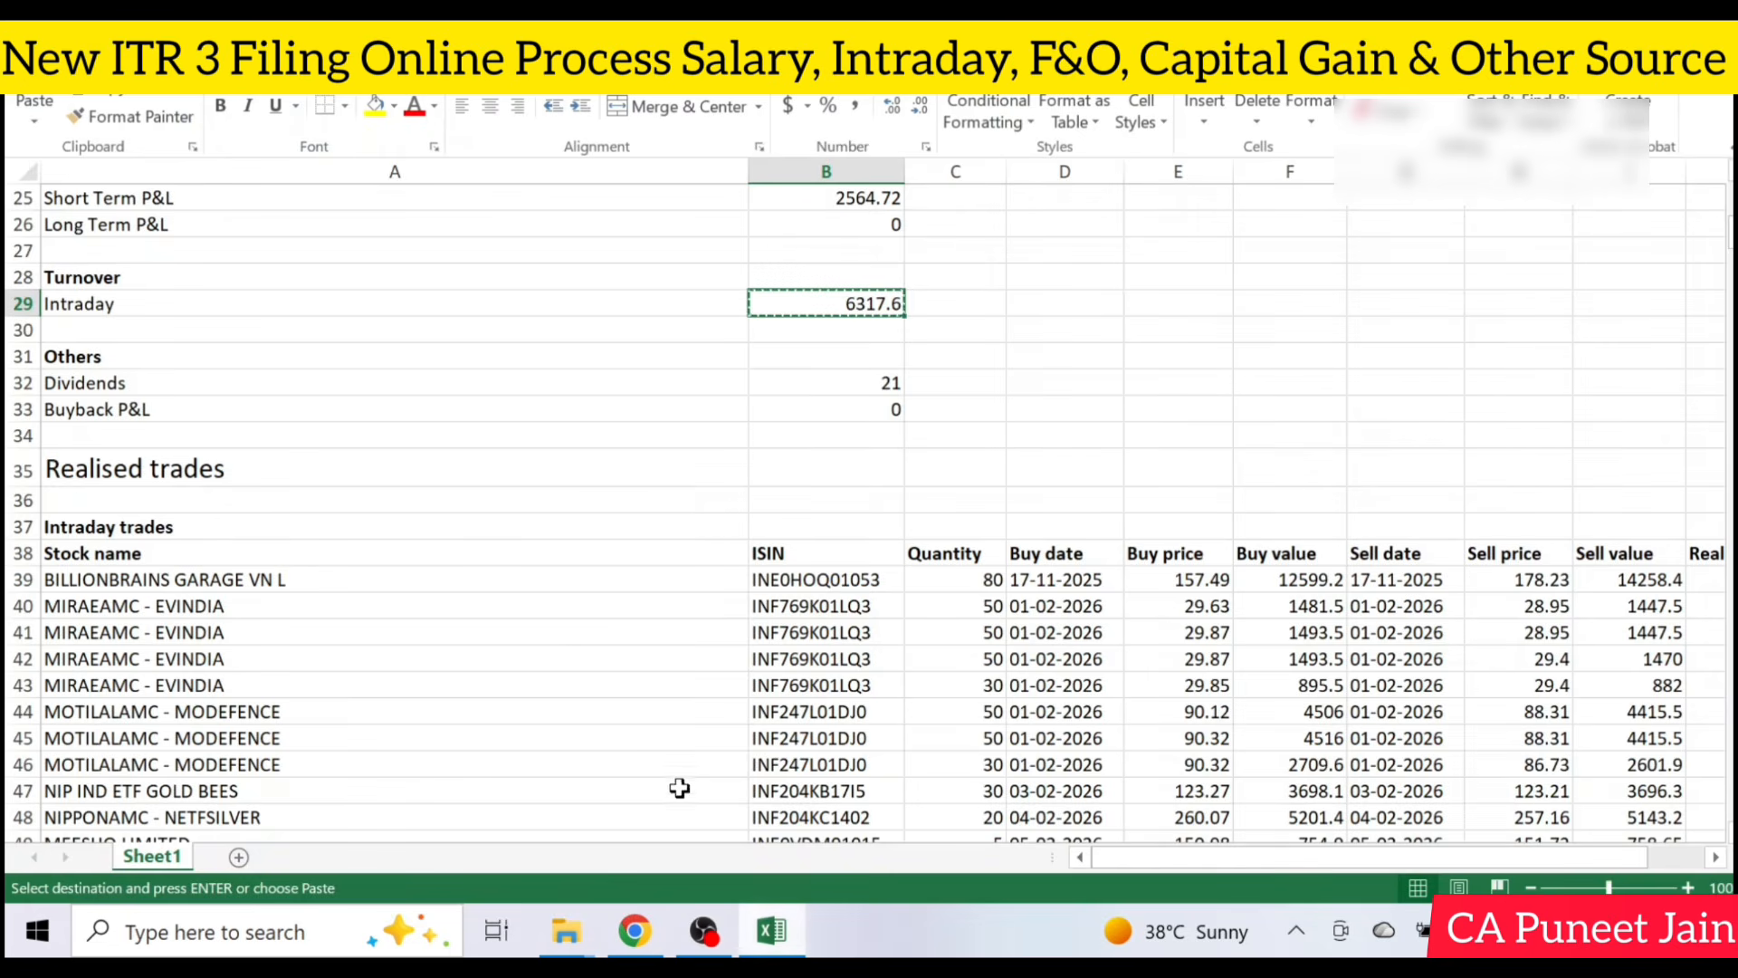
{"action": "scroll", "coordinate": [715, 453], "scroll_direction": "up", "scroll_amount": 1}
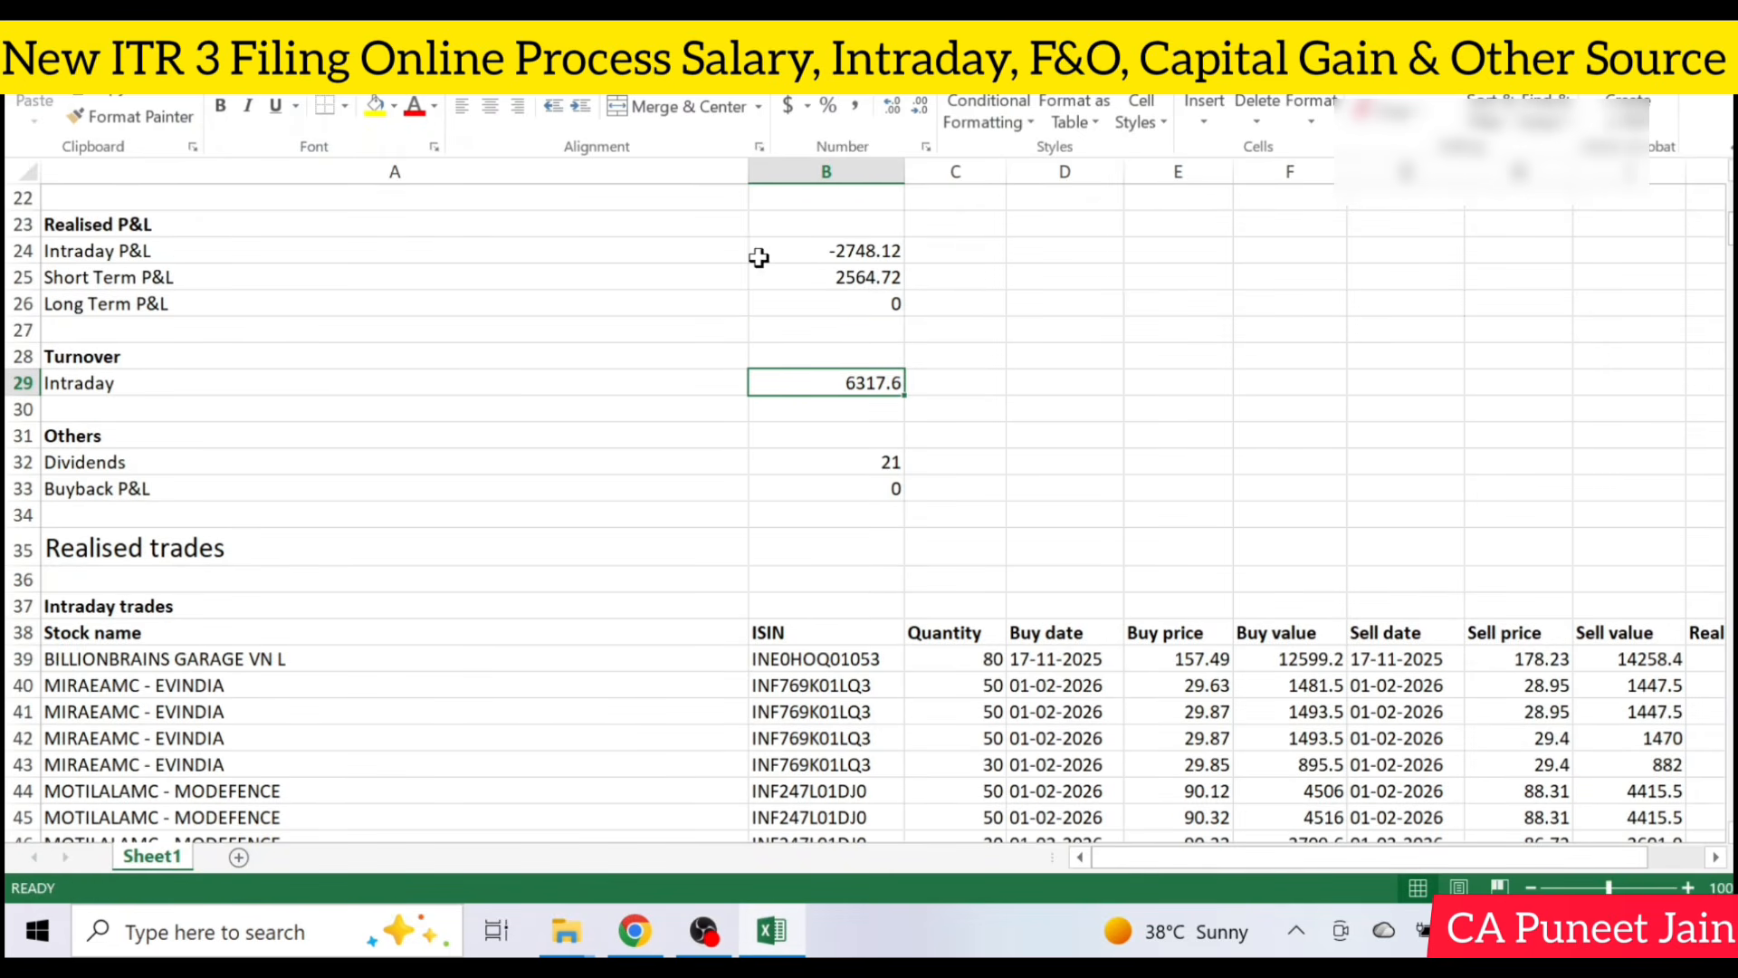
{"action": "left_click", "coordinate": [811, 251]}
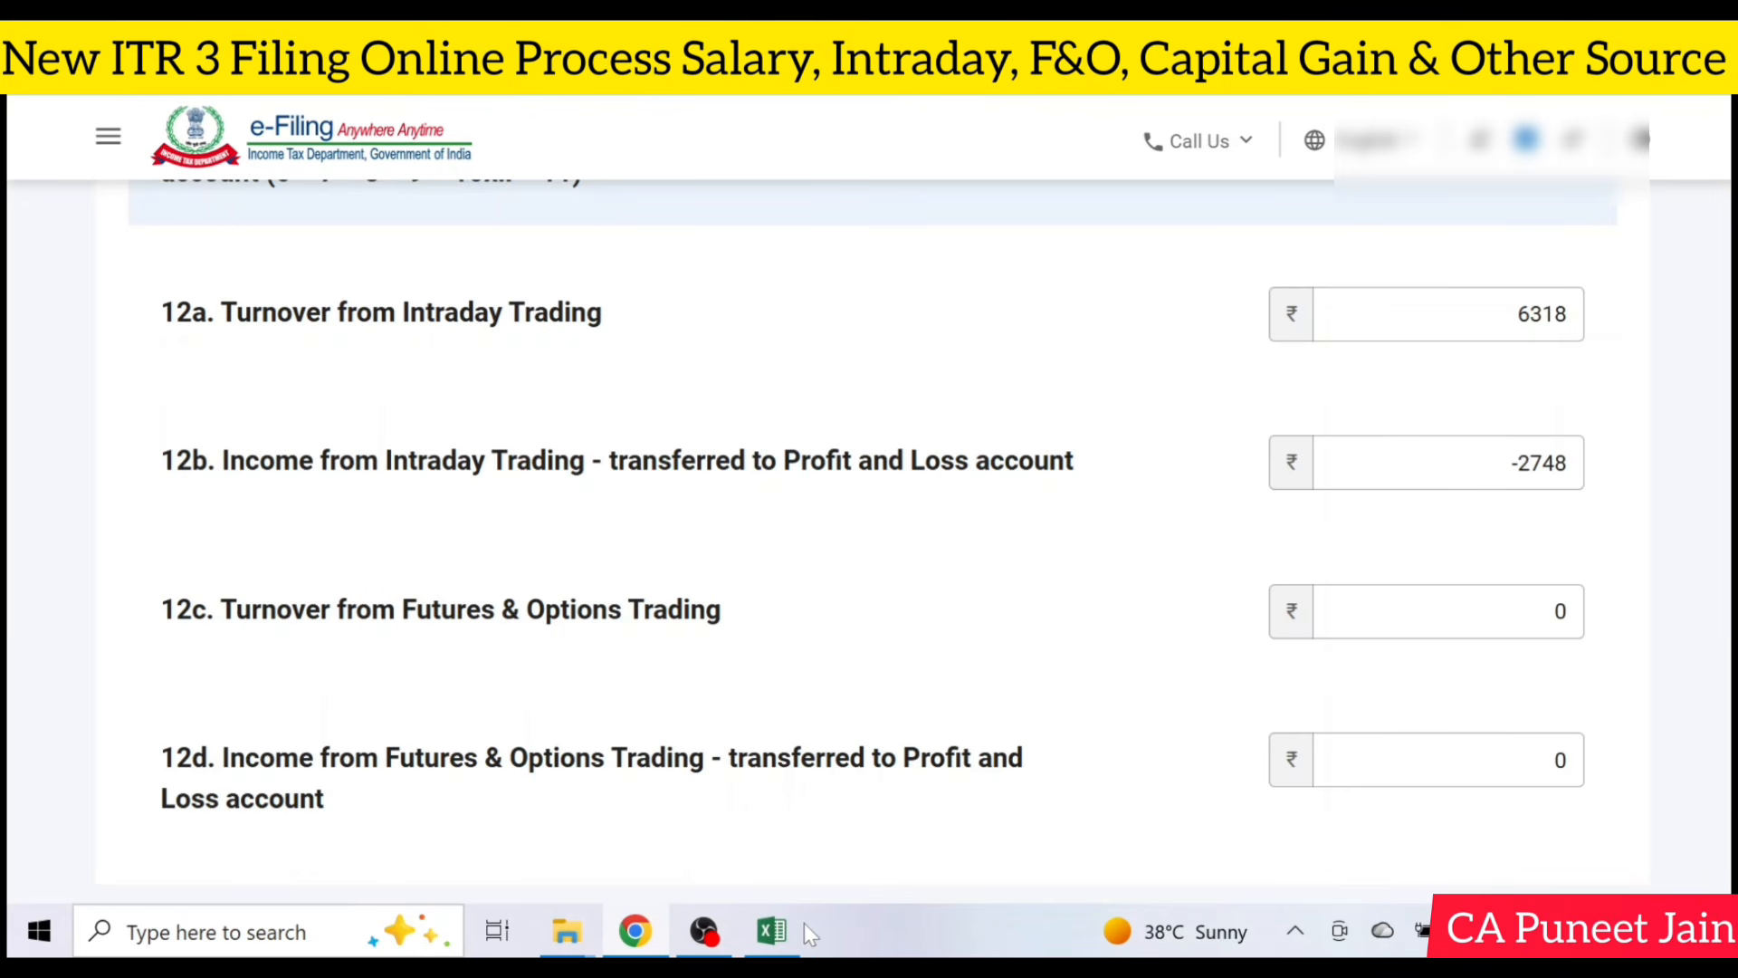
Switch to the Excel statement and examine the columns of the first intraday trades, from stock name across to realised P&L.
{"action": "left_click", "coordinate": [771, 929]}
{"action": "key", "text": "Down"}
{"action": "key", "text": "Down"}
{"action": "scroll", "coordinate": [1322, 570], "scroll_direction": "down", "scroll_amount": 2}
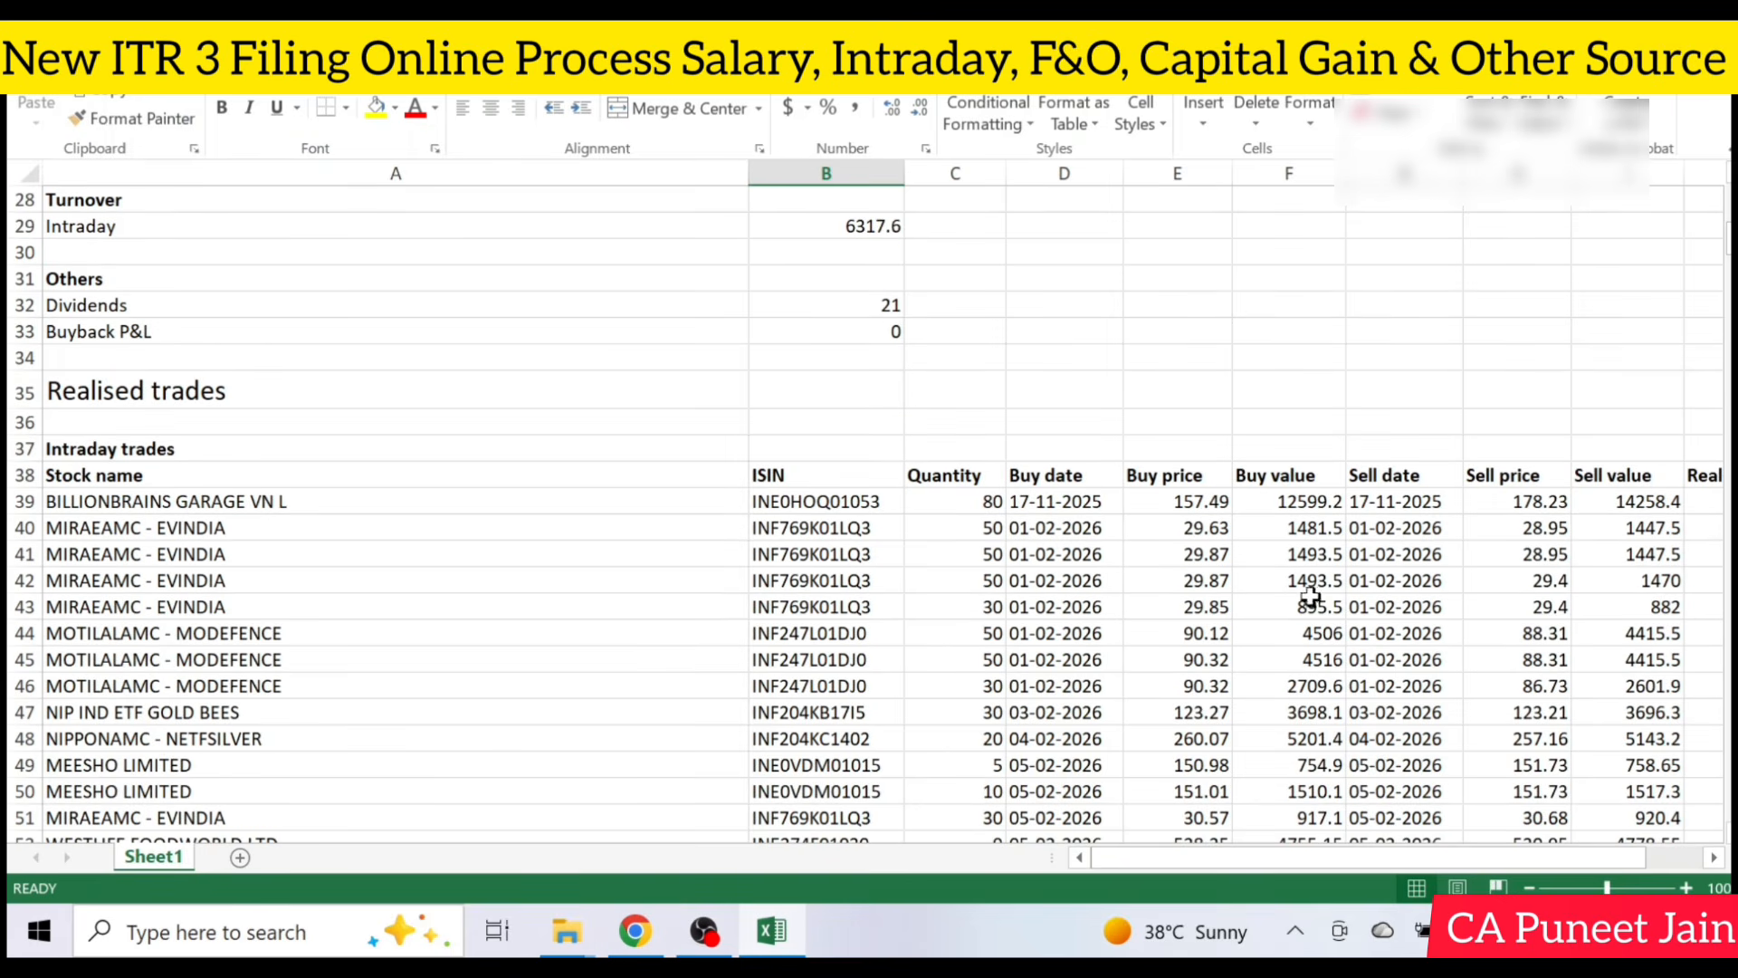
{"action": "left_click", "coordinate": [1302, 558]}
{"action": "key", "text": "Up"}
{"action": "key", "text": "Right"}
{"action": "key", "text": "Right"}
{"action": "key", "text": "Right"}
{"action": "key", "text": "Right"}
{"action": "key", "text": "Right"}
{"action": "key", "text": "Right"}
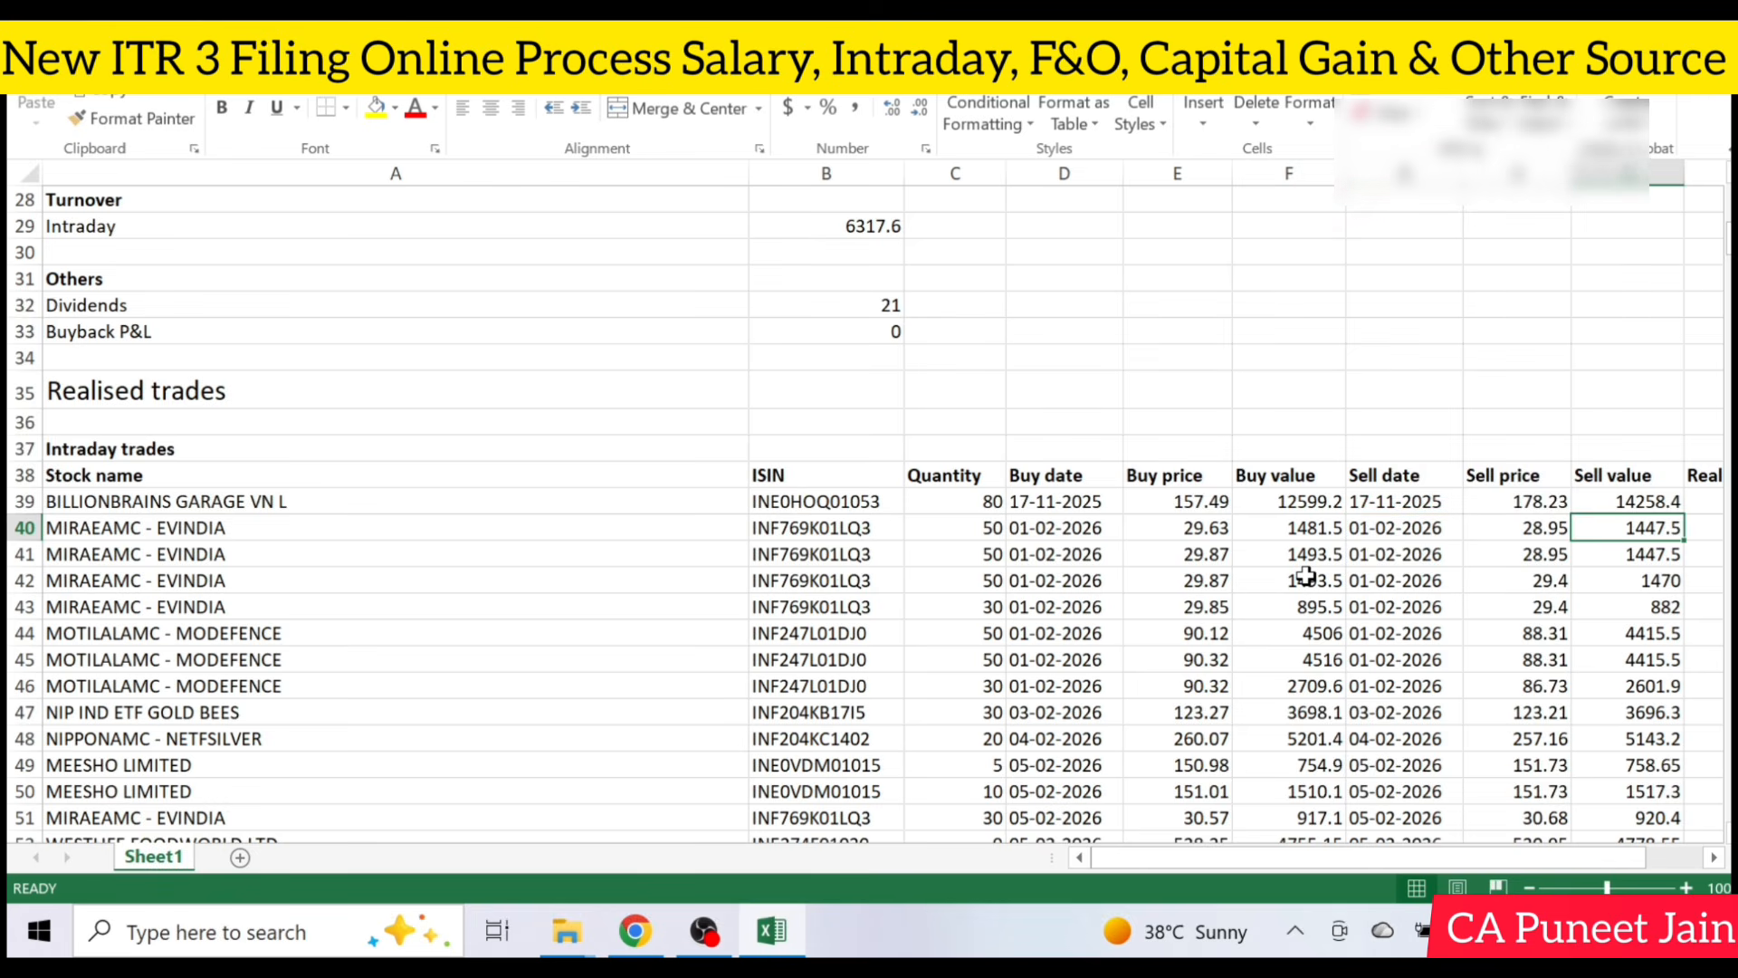
{"action": "key", "text": "Up"}
{"action": "key", "text": "Left"}
{"action": "key", "text": "Left"}
{"action": "key", "text": "Left"}
{"action": "key", "text": "Left"}
{"action": "key", "text": "Left"}
{"action": "key", "text": "Left"}
{"action": "key", "text": "Left"}
{"action": "key", "text": "Left"}
{"action": "key", "text": "Left"}
{"action": "key", "text": "Left"}
{"action": "key", "text": "Left"}
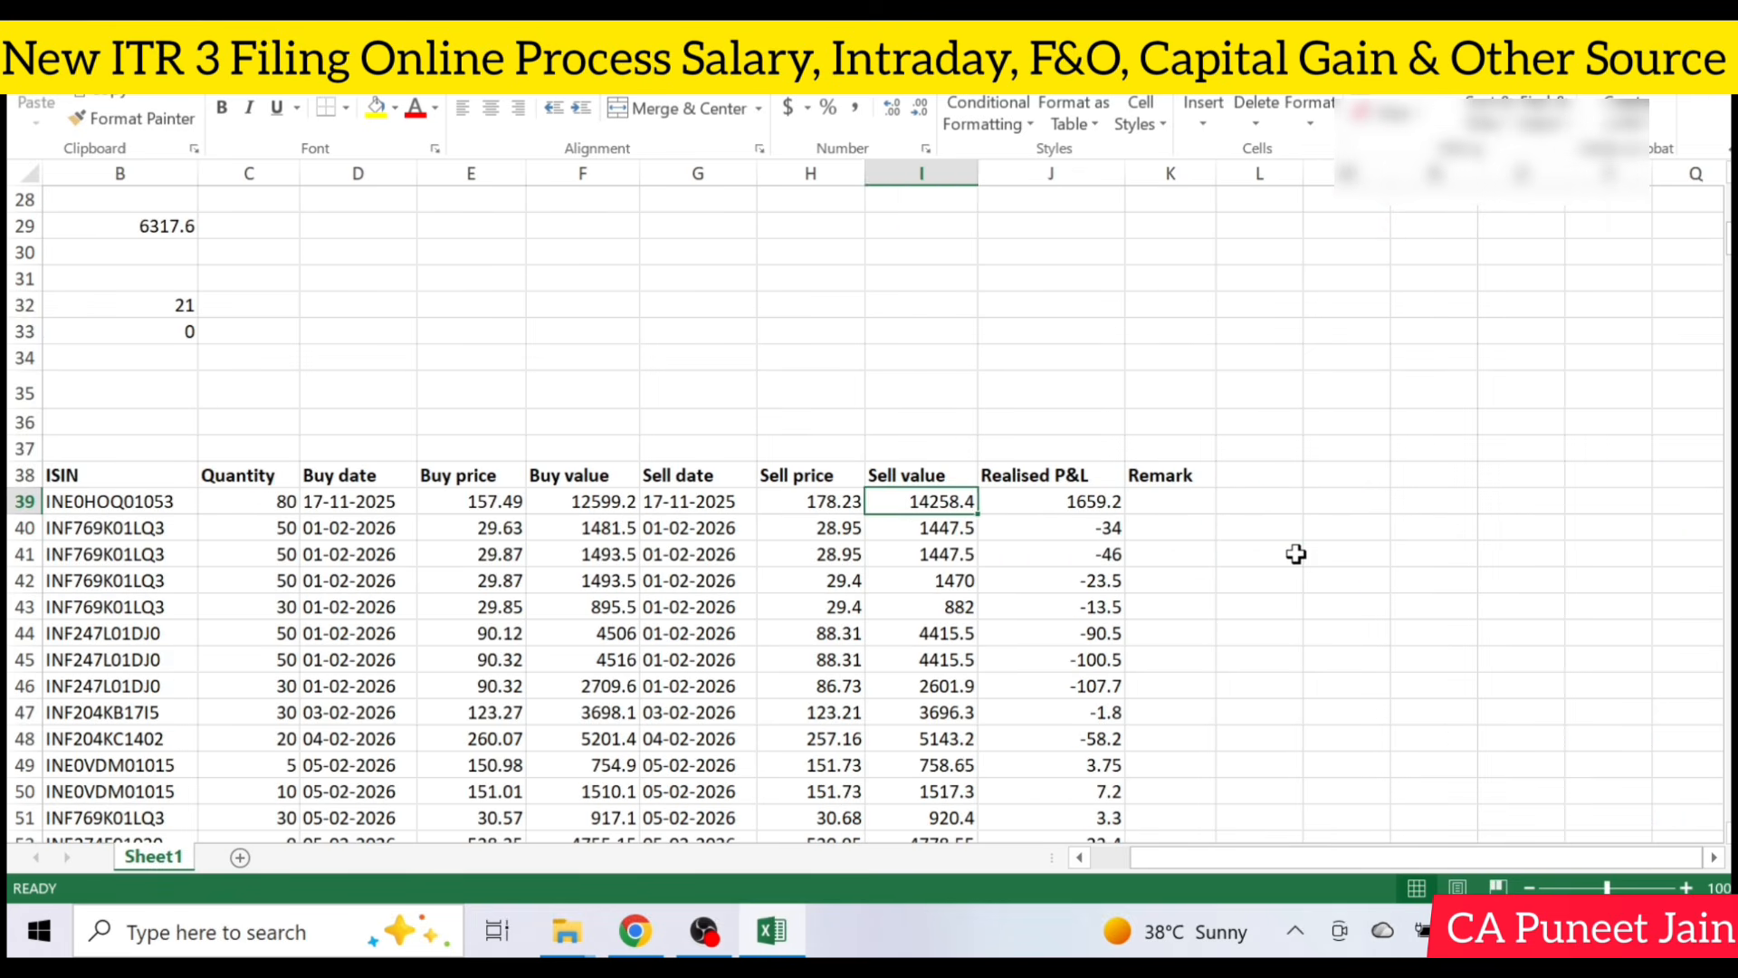
Review the list of intraday trades down to the Short Term trades heading.
{"action": "key", "text": "Down"}
{"action": "key", "text": "Down"}
{"action": "key", "text": "Down"}
{"action": "key", "text": "Down"}
{"action": "key", "text": "Down"}
{"action": "key", "text": "Down"}
{"action": "key", "text": "Down"}
{"action": "key", "text": "Down"}
{"action": "key", "text": "Down"}
{"action": "key", "text": "Down"}
{"action": "key", "text": "Down"}
{"action": "key", "text": "Down"}
{"action": "key", "text": "Down"}
{"action": "key", "text": "Down"}
{"action": "key", "text": "Down"}
{"action": "key", "text": "Down"}
{"action": "key", "text": "Down"}
{"action": "key", "text": "Down"}
{"action": "key", "text": "Down"}
{"action": "key", "text": "Down"}
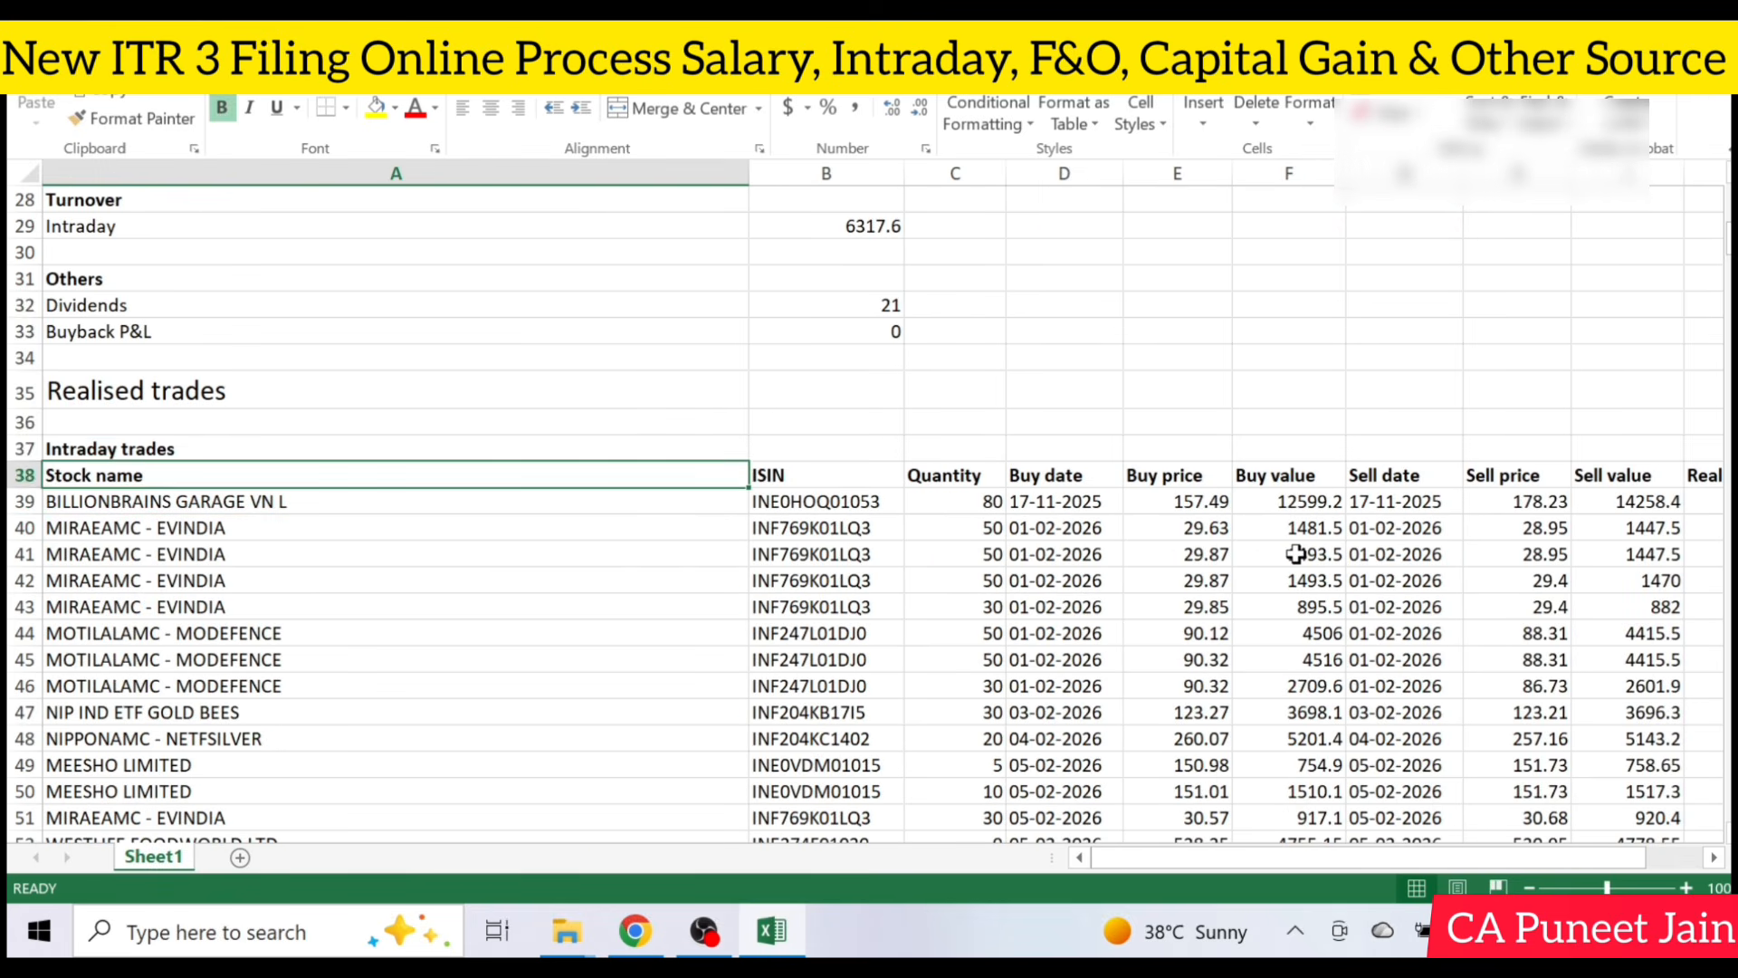
{"action": "key", "text": "Down"}
{"action": "key", "text": "Down"}
{"action": "key", "text": "Down"}
{"action": "key", "text": "Down"}
{"action": "key", "text": "Down"}
{"action": "key", "text": "Down"}
{"action": "key", "text": "Down"}
{"action": "key", "text": "Down"}
{"action": "key", "text": "Down"}
{"action": "key", "text": "Down"}
{"action": "key", "text": "Down"}
{"action": "key", "text": "Down"}
{"action": "key", "text": "Down"}
{"action": "key", "text": "Down"}
{"action": "key", "text": "Down"}
{"action": "key", "text": "Down"}
{"action": "key", "text": "Down"}
{"action": "key", "text": "Down"}
{"action": "key", "text": "Down"}
{"action": "key", "text": "Down"}
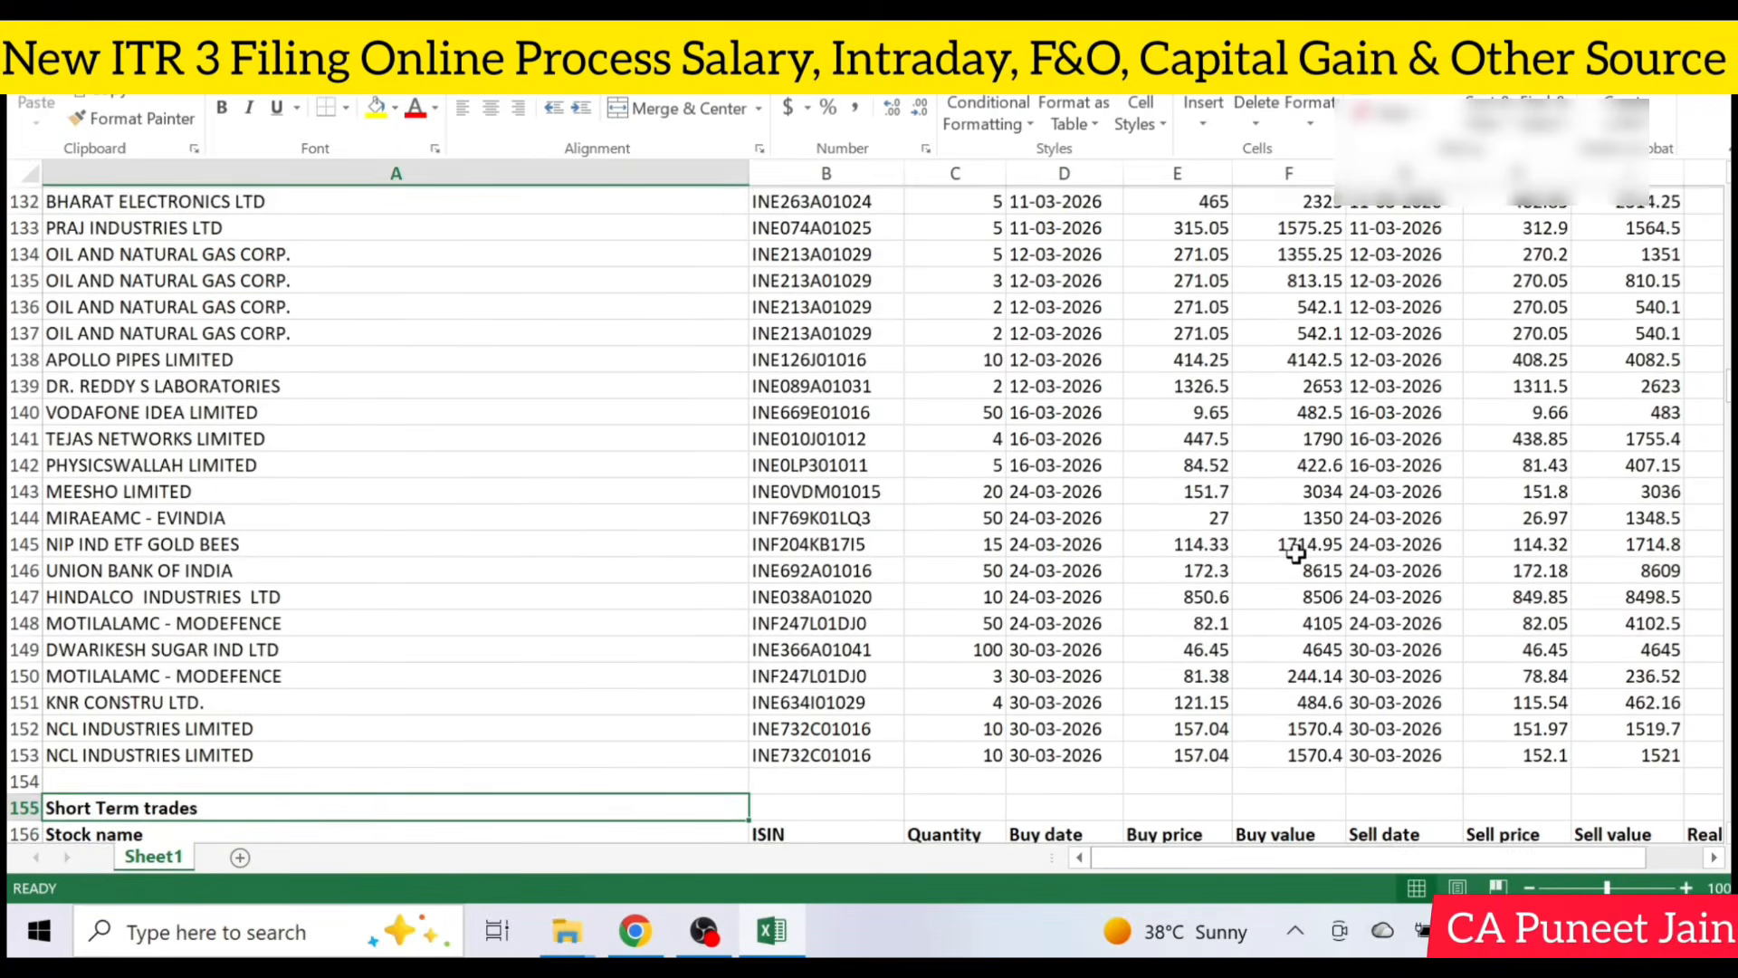
Return to the start of the intraday trades and select their Realised P&L values, J39 to J153, to check the sum.
{"action": "key", "text": "ctrl+Up"}
{"action": "key", "text": "ctrl+Up"}
{"action": "key", "text": "ctrl+Up"}
{"action": "key", "text": "ctrl+Up"}
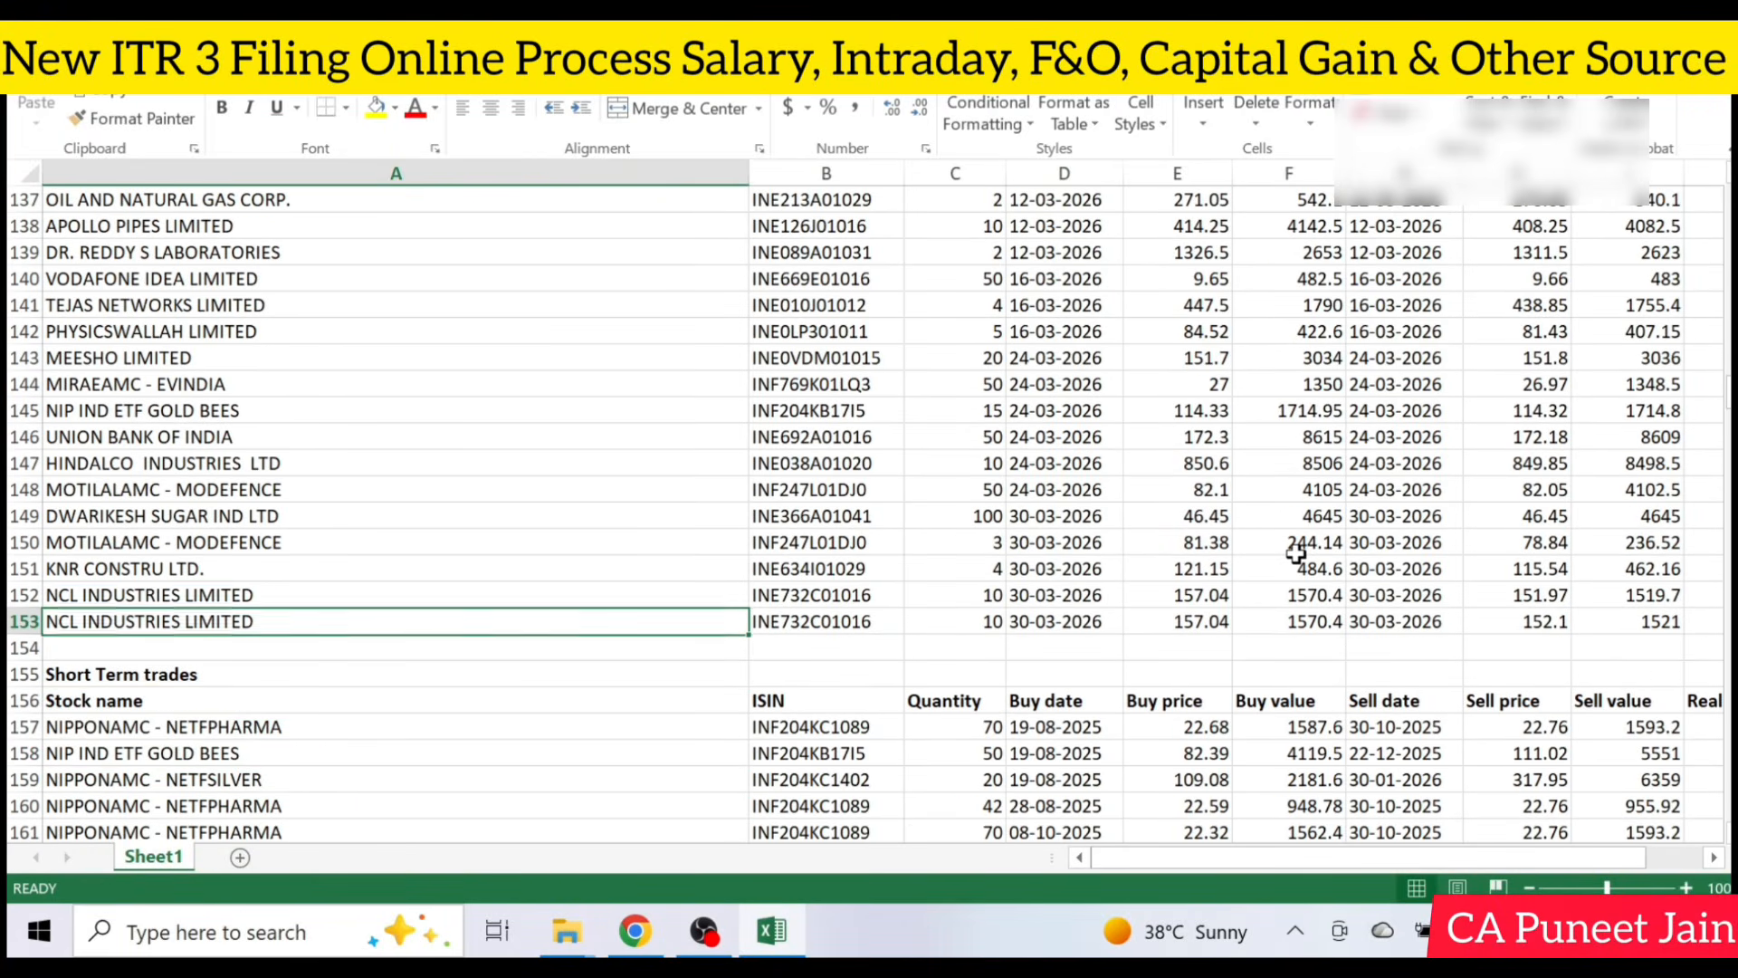
{"action": "key", "text": "Up"}
{"action": "key", "text": "Right"}
{"action": "key", "text": "Right"}
{"action": "key", "text": "Right"}
{"action": "key", "text": "Right"}
{"action": "key", "text": "Right"}
{"action": "key", "text": "Right"}
{"action": "key", "text": "Right"}
{"action": "key", "text": "Right"}
{"action": "key", "text": "Right"}
{"action": "key", "text": "Right"}
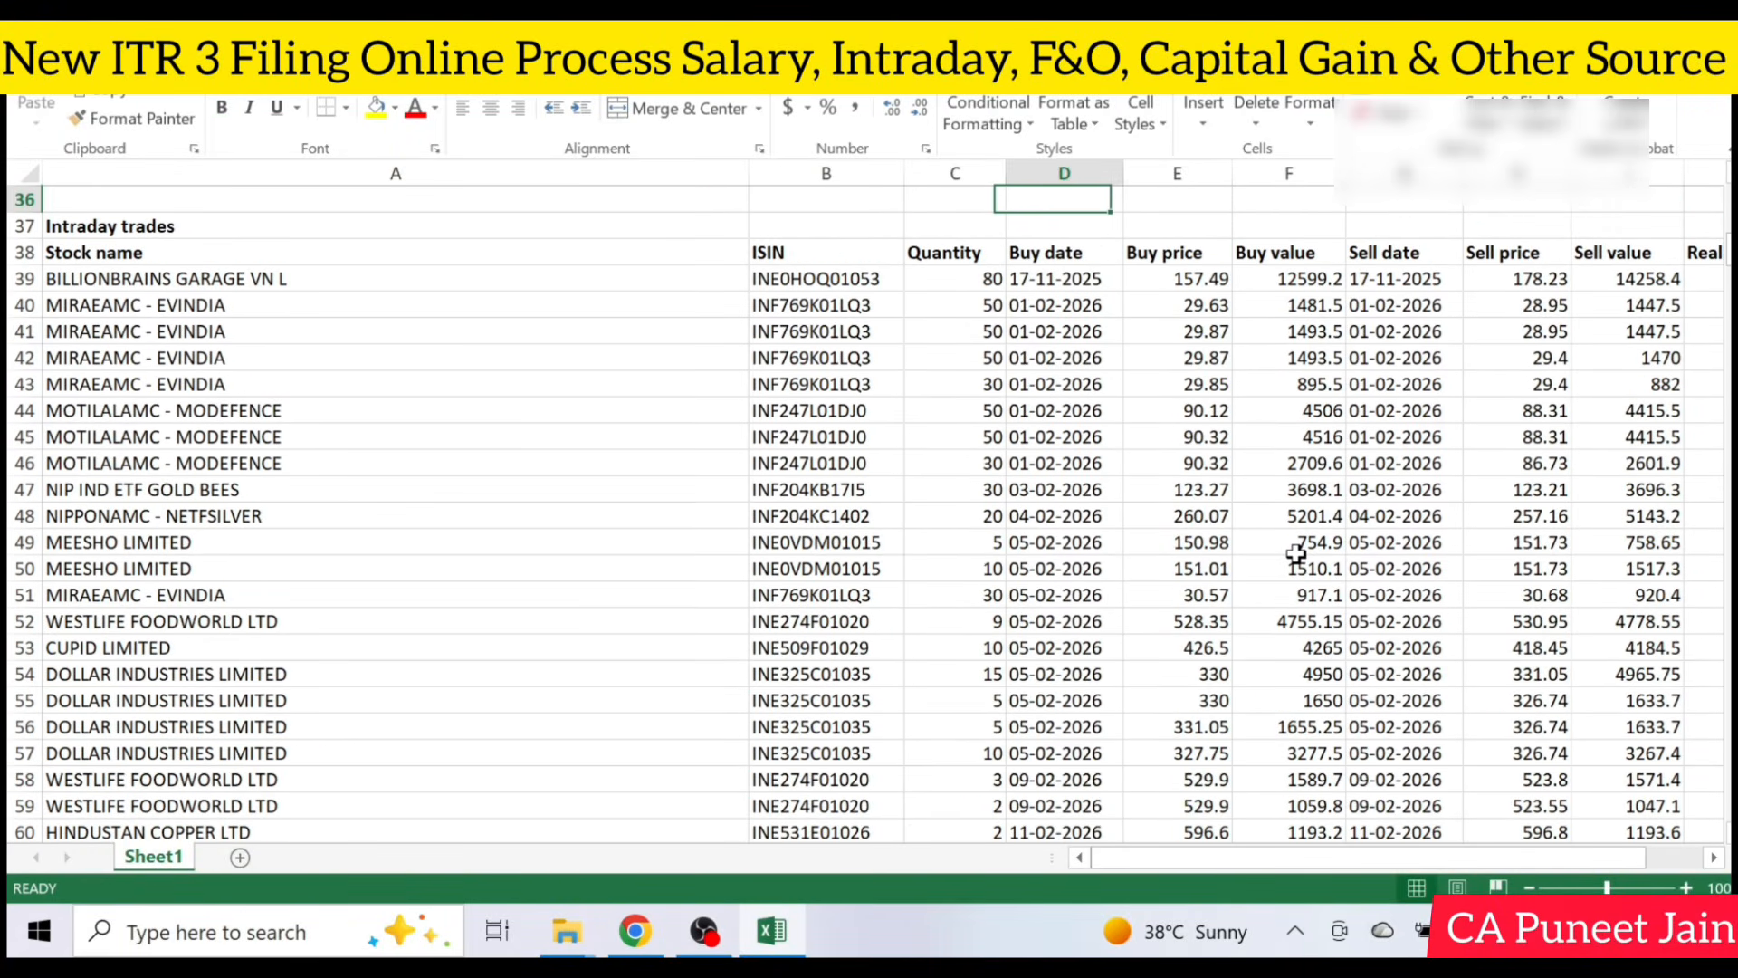
{"action": "key", "text": "Right"}
{"action": "key", "text": "Right"}
{"action": "key", "text": "Right"}
{"action": "key", "text": "Right"}
{"action": "key", "text": "Right"}
{"action": "key", "text": "Right"}
{"action": "key", "text": "Right"}
{"action": "key", "text": "Right"}
{"action": "key", "text": "Right"}
{"action": "key", "text": "Left"}
{"action": "key", "text": "Left"}
{"action": "key", "text": "Left"}
{"action": "key", "text": "Left"}
{"action": "key", "text": "Left"}
{"action": "key", "text": "Left"}
{"action": "key", "text": "Left"}
{"action": "key", "text": "Left"}
{"action": "key", "text": "Left"}
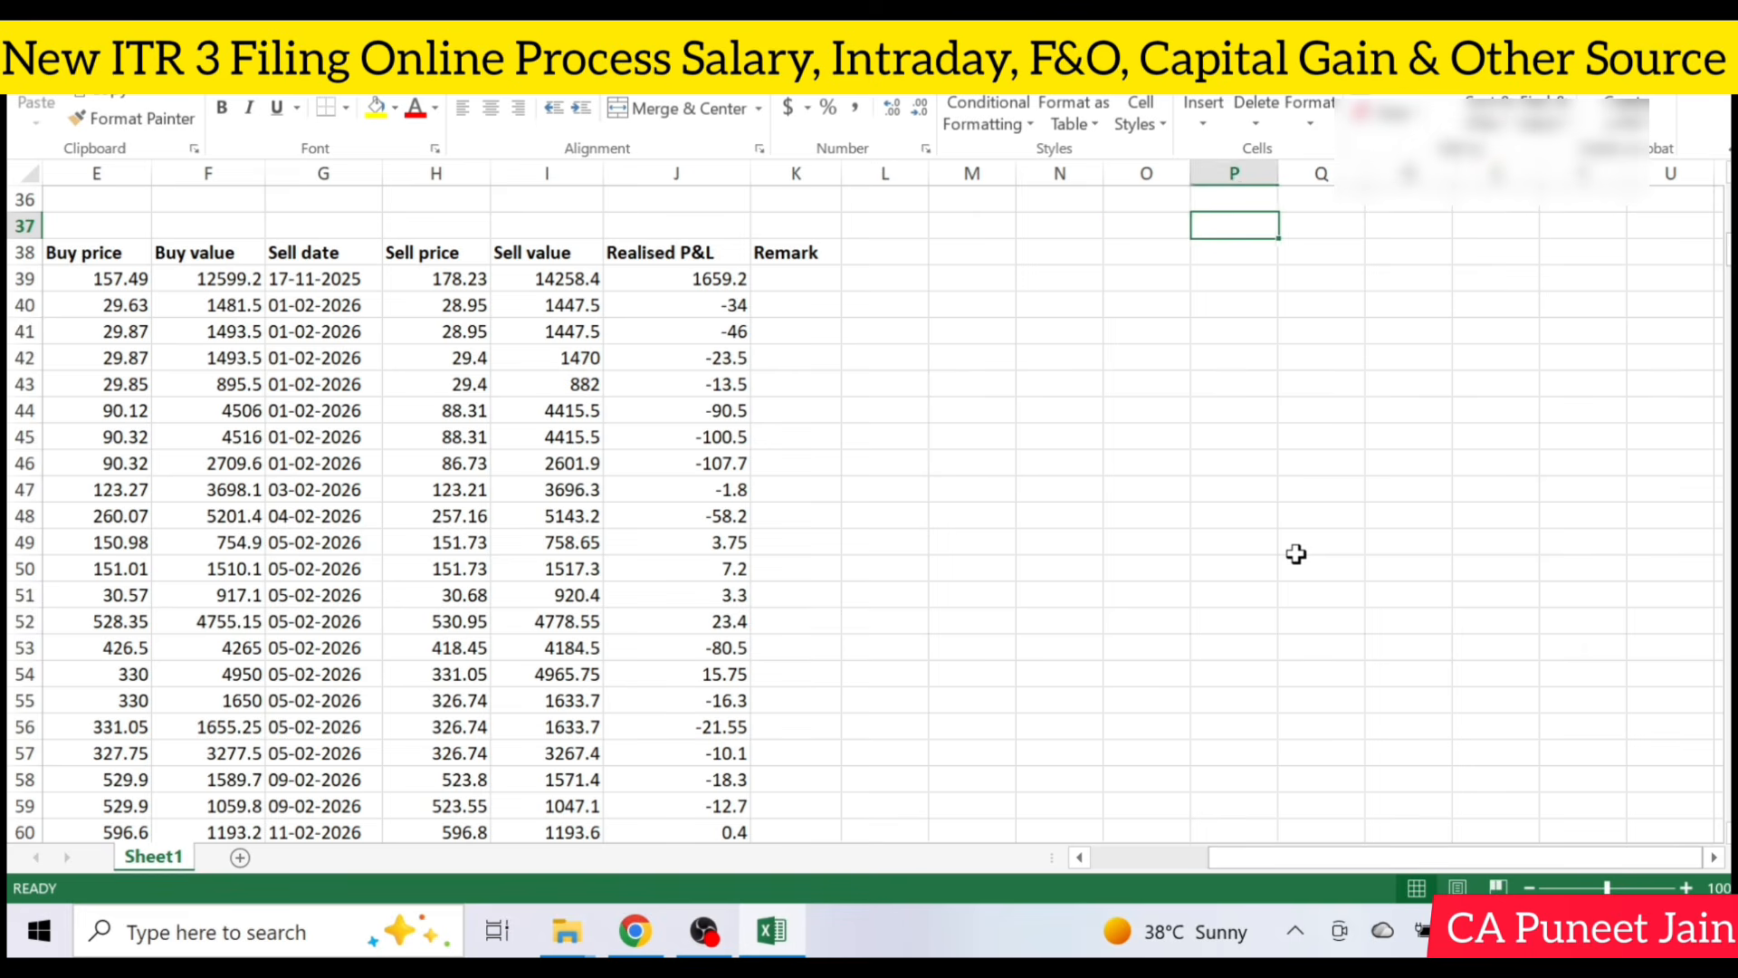
{"action": "key", "text": "Down"}
{"action": "key", "text": "Down"}
{"action": "key", "text": "Down"}
{"action": "key", "text": "ctrl+shift+Down"}
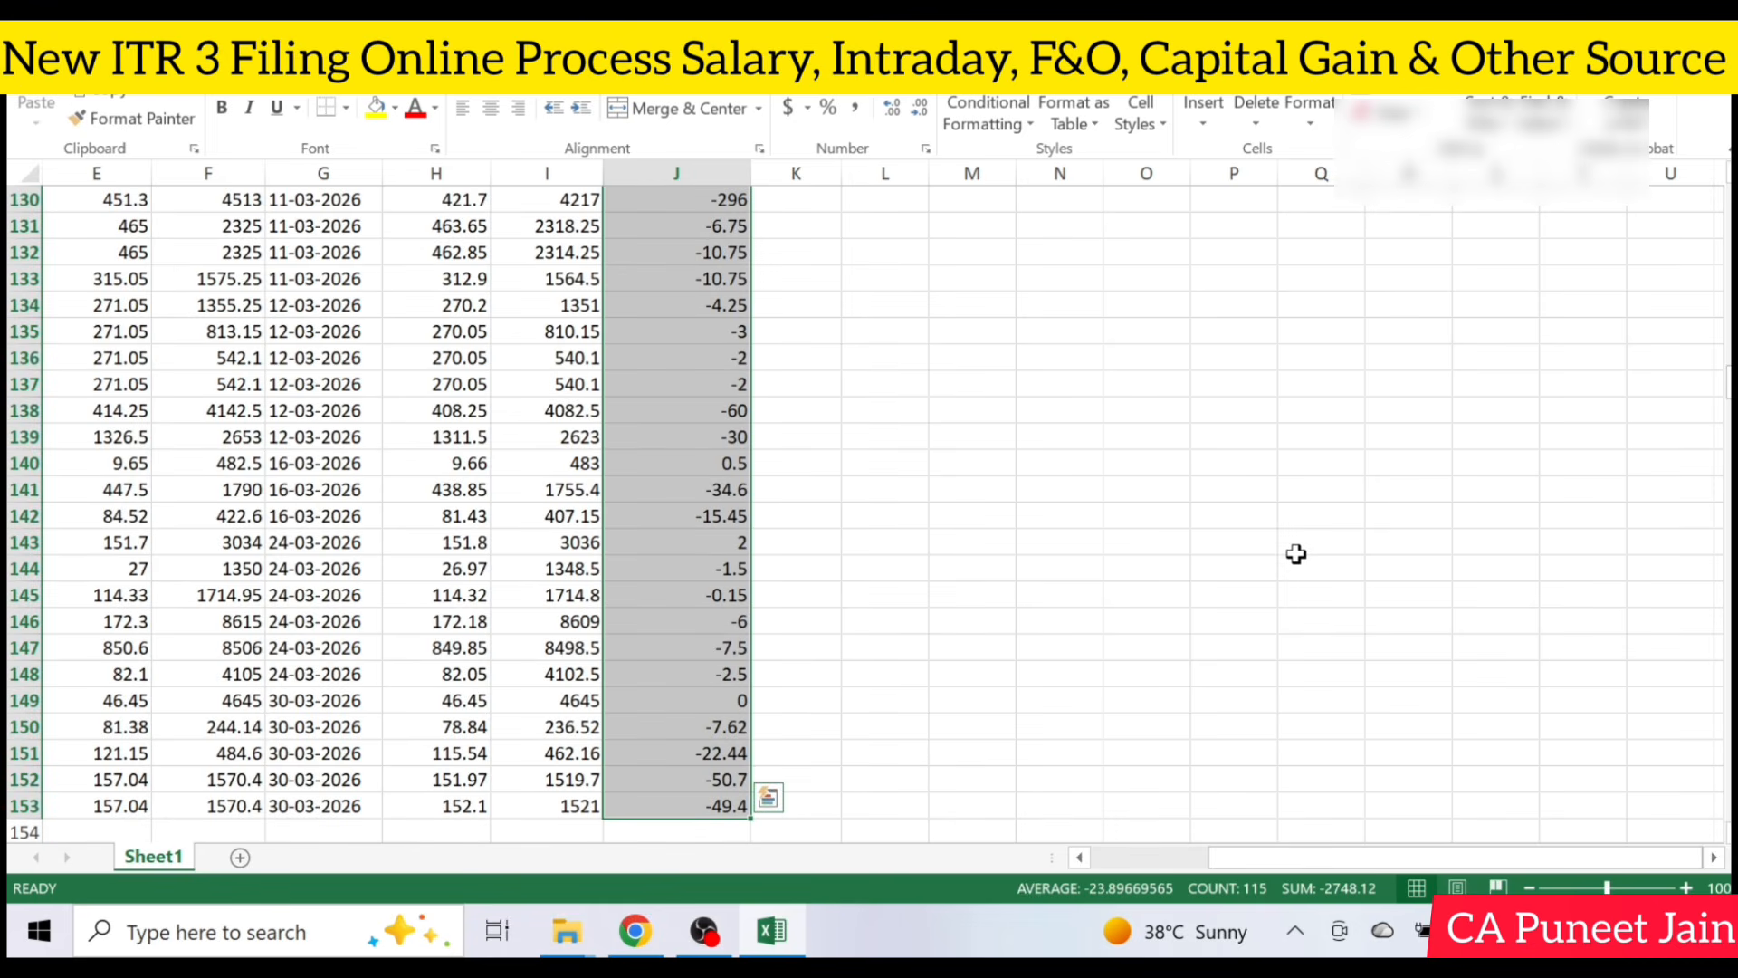
Copy the intraday Realised P&L values from J39 to J153 and paste them into column L starting at L39.
{"action": "key", "text": "Right"}
{"action": "key", "text": "Up"}
{"action": "key", "text": "Left"}
{"action": "key", "text": "Right"}
{"action": "key", "text": "Down"}
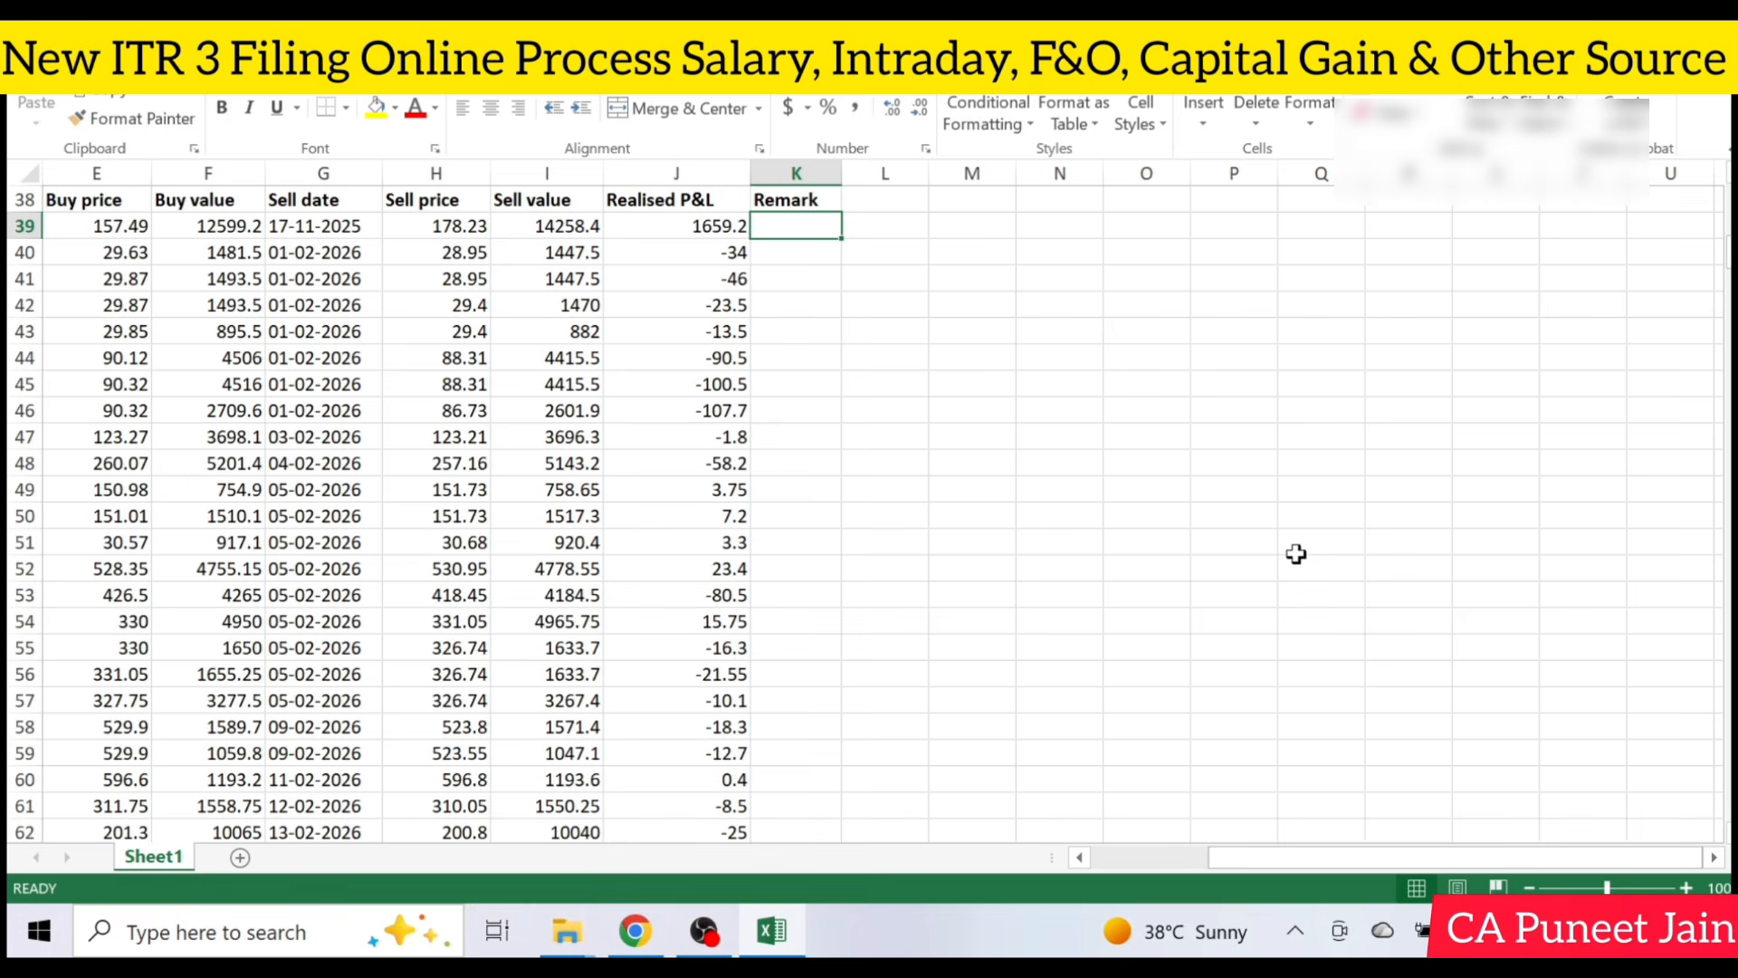
{"action": "key", "text": "Right"}
{"action": "key", "text": "Left"}
{"action": "key", "text": "Left"}
{"action": "key", "text": "ctrl+shift+Down"}
{"action": "key", "text": "ctrl+c"}
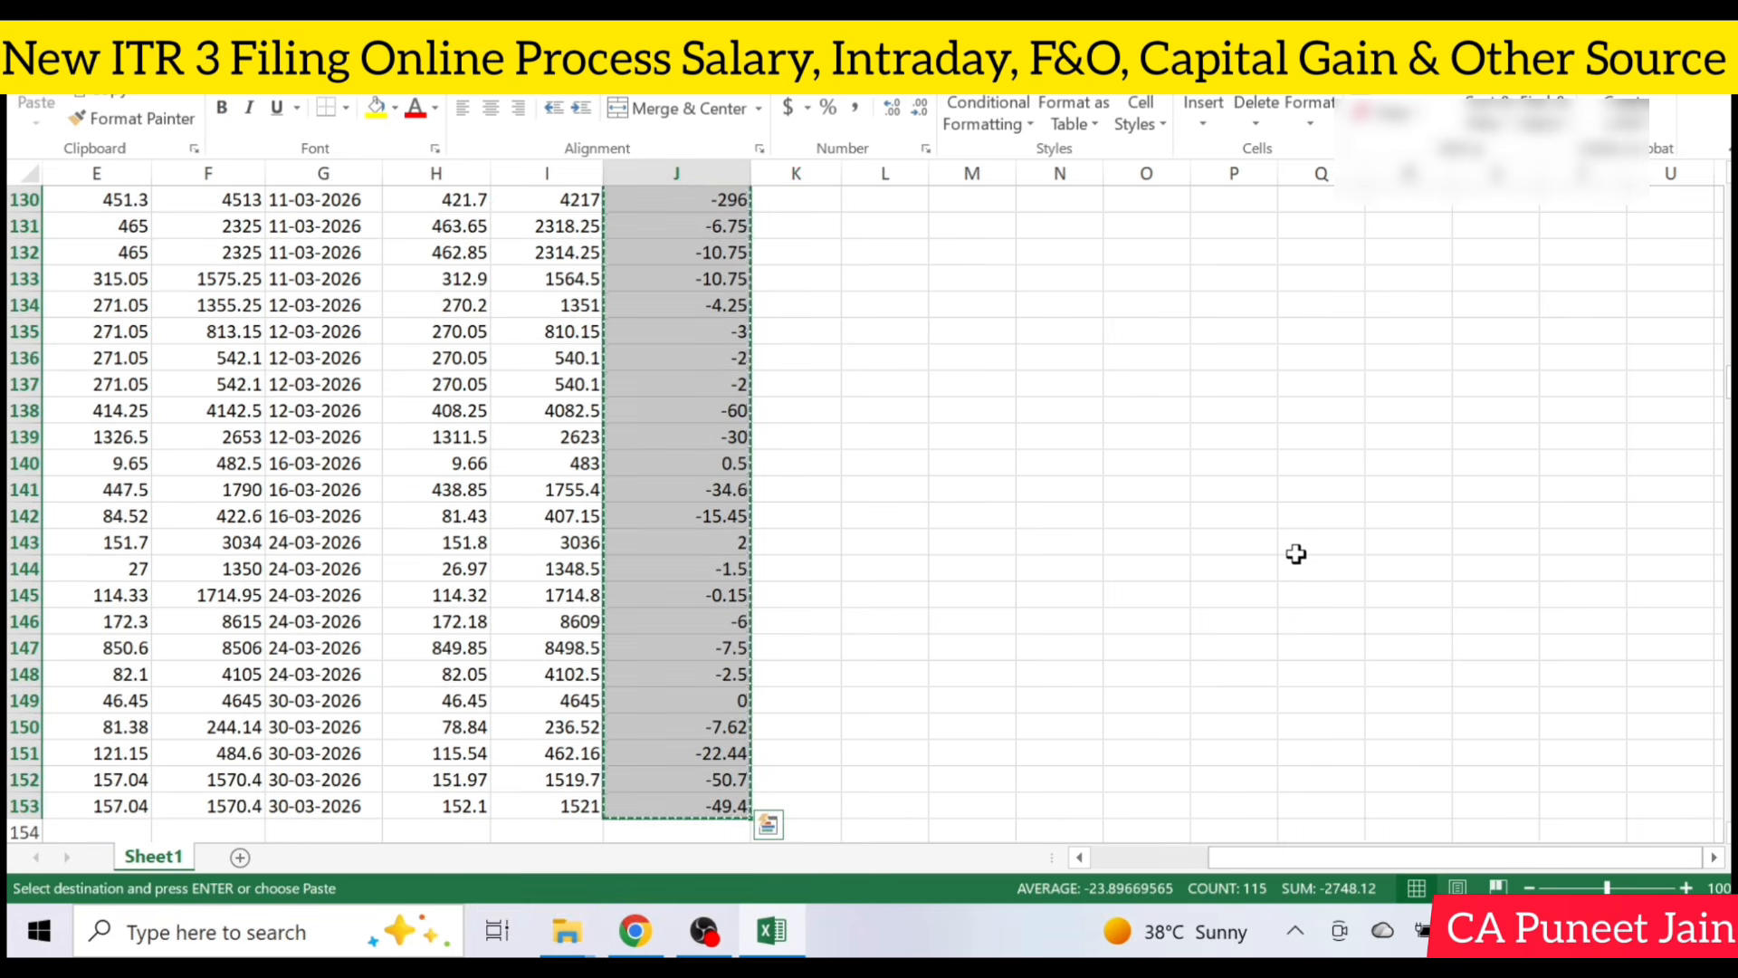
{"action": "key", "text": "Up"}
{"action": "key", "text": "Right"}
{"action": "key", "text": "Right"}
{"action": "key", "text": "Down"}
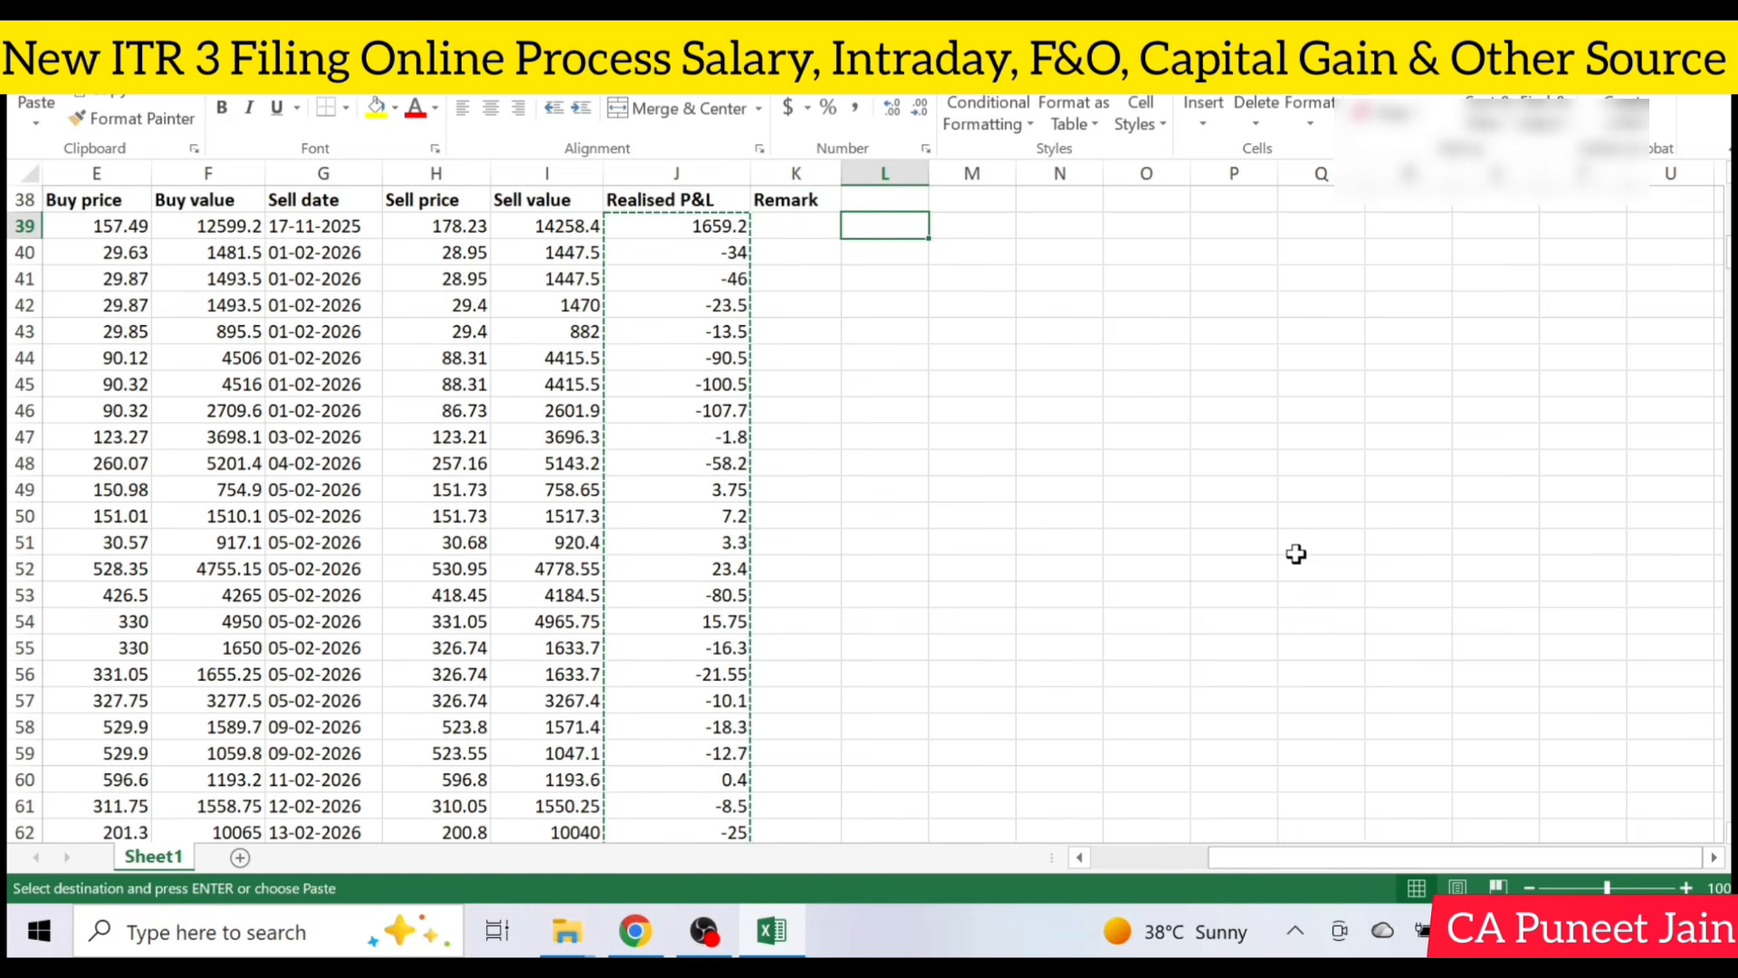
{"action": "key", "text": "ctrl+v"}
Replace every minus sign in the pasted column L values with nothing to make all amounts positive.
{"action": "key", "text": "ctrl+f"}
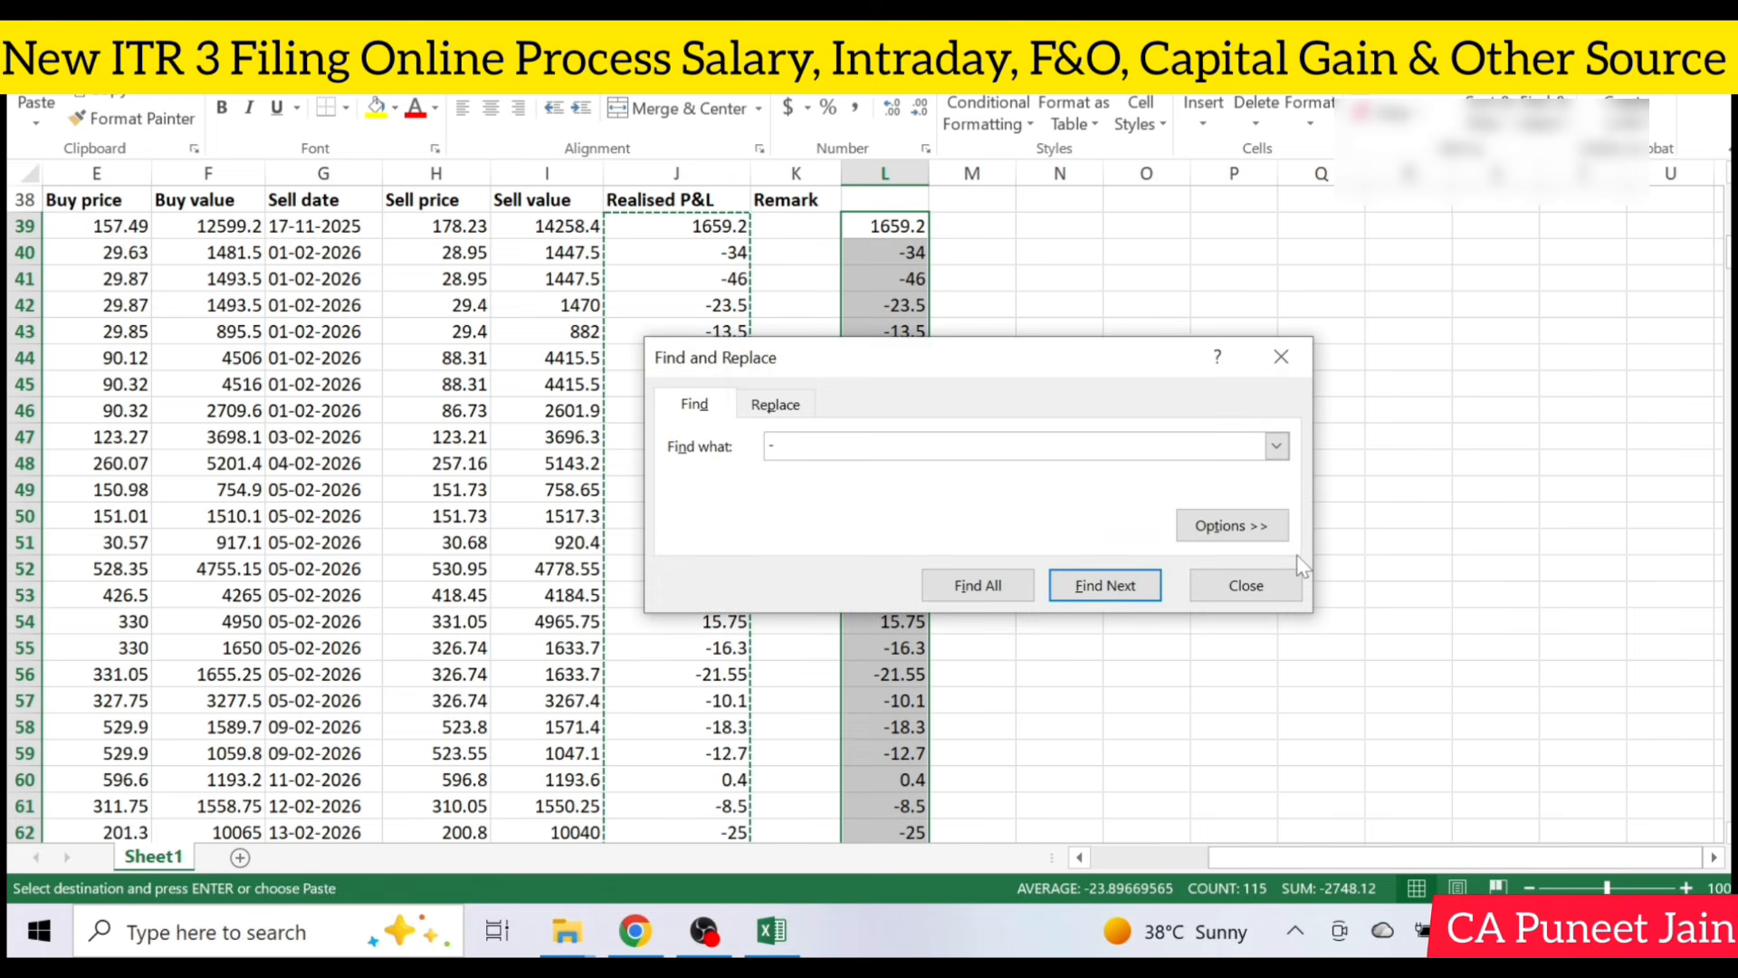
{"action": "type", "text": "-"}
{"action": "left_click", "coordinate": [775, 403]}
{"action": "left_click", "coordinate": [710, 586]}
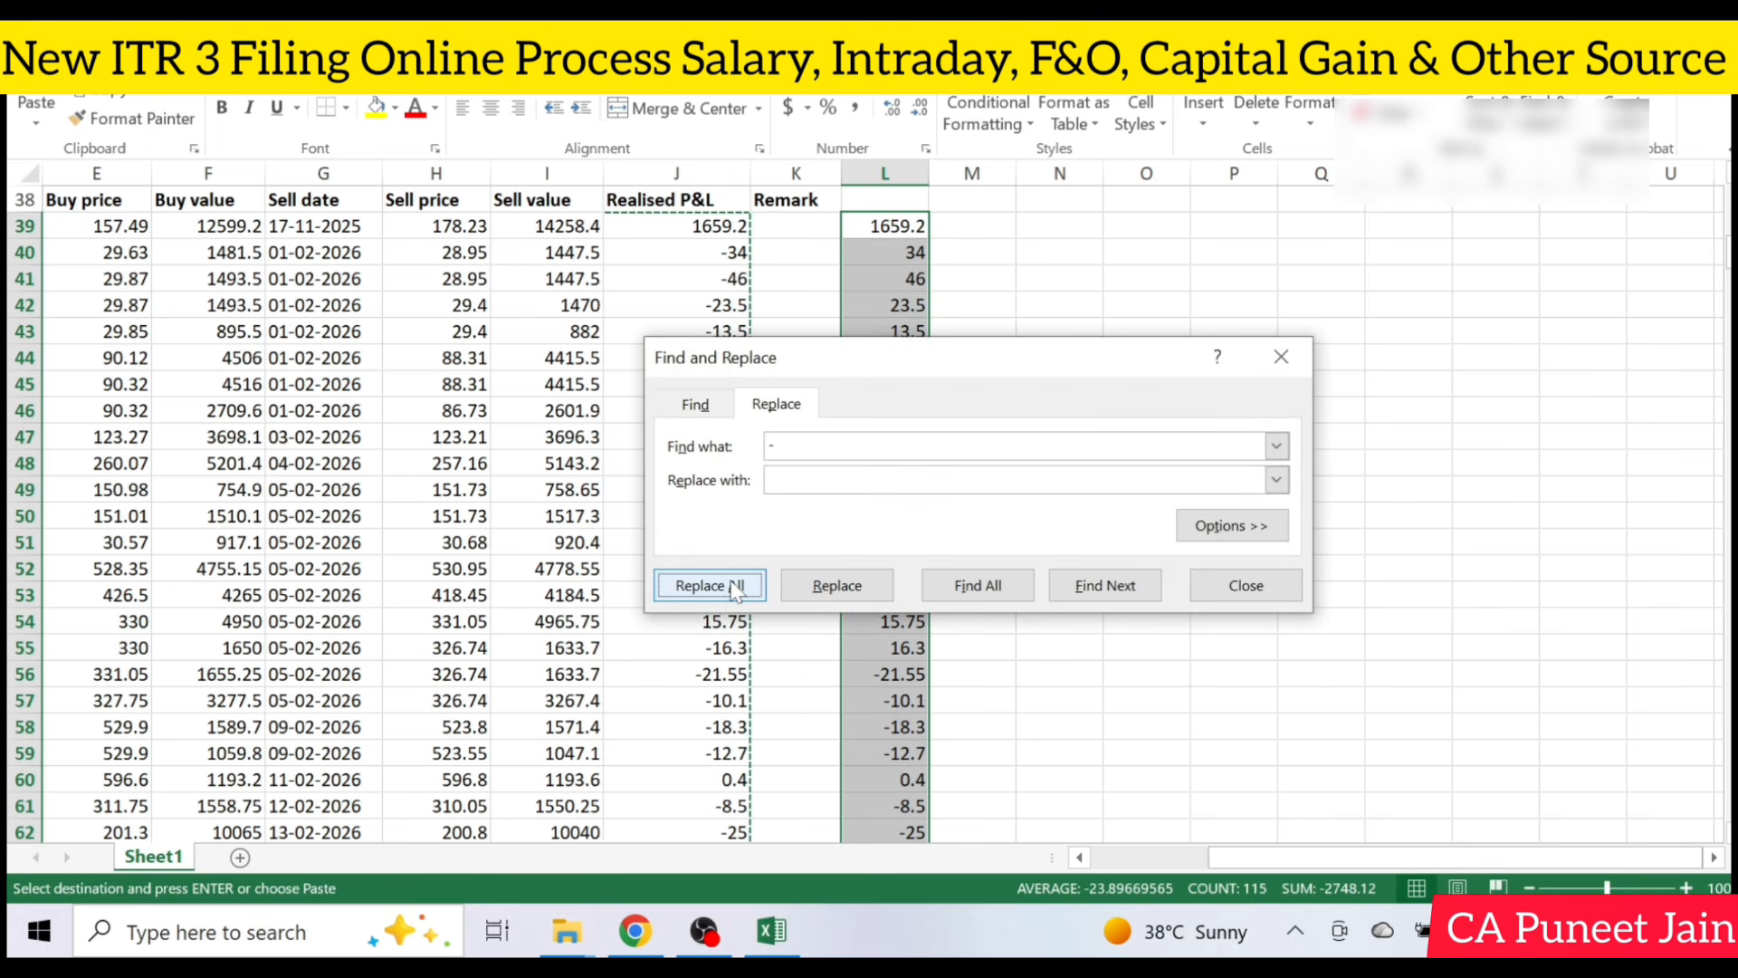
{"action": "key", "text": "Escape"}
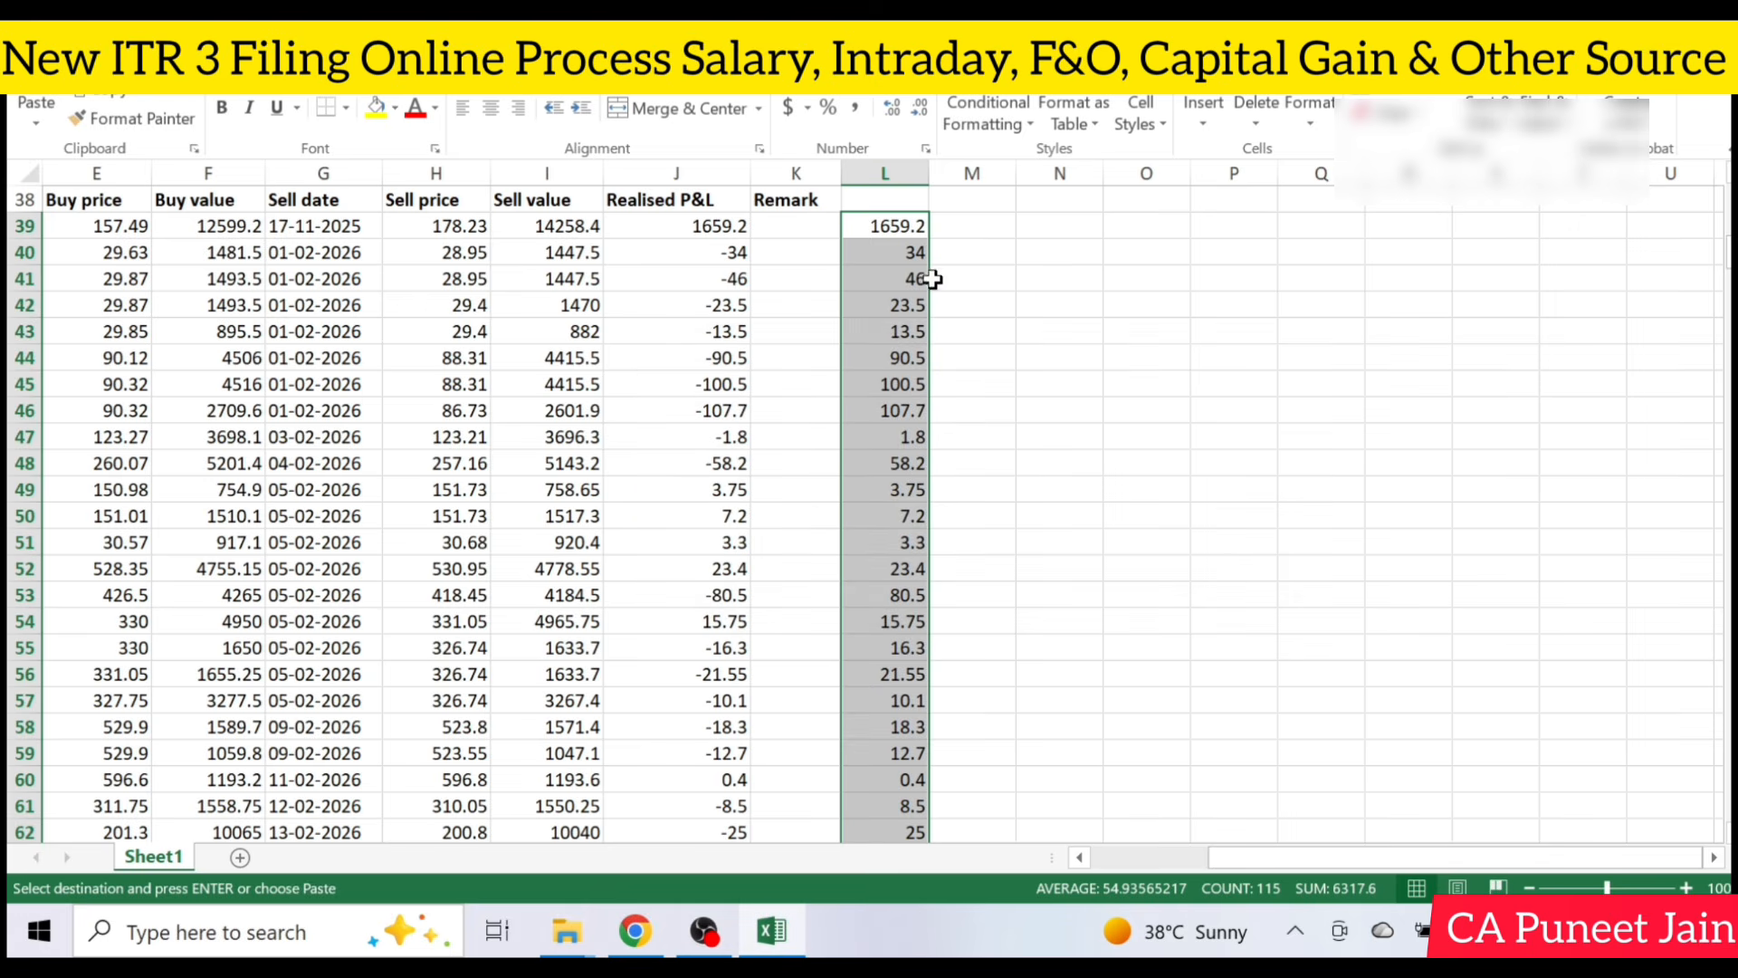
Select the positive amounts from L39 to L153 to check their sum as the intraday turnover, and clear the copy selection.
{"action": "left_click", "coordinate": [934, 250]}
{"action": "key", "text": "Up"}
{"action": "key", "text": "Left"}
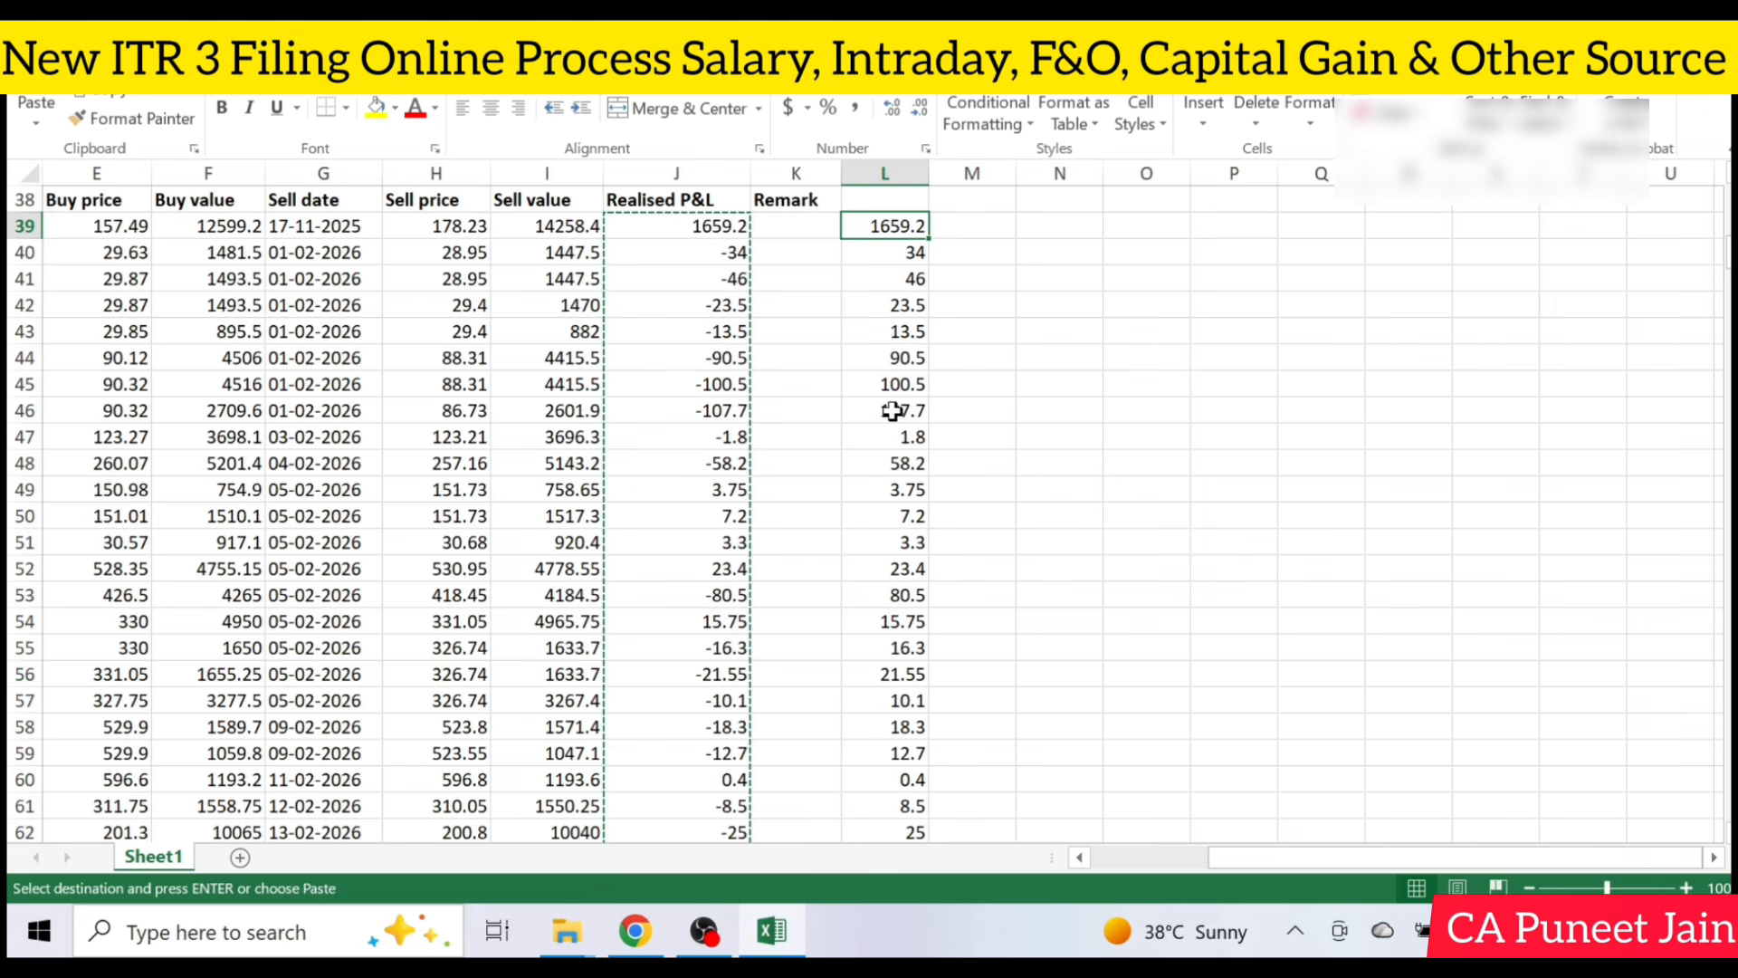
{"action": "key", "text": "ctrl+shift+Down"}
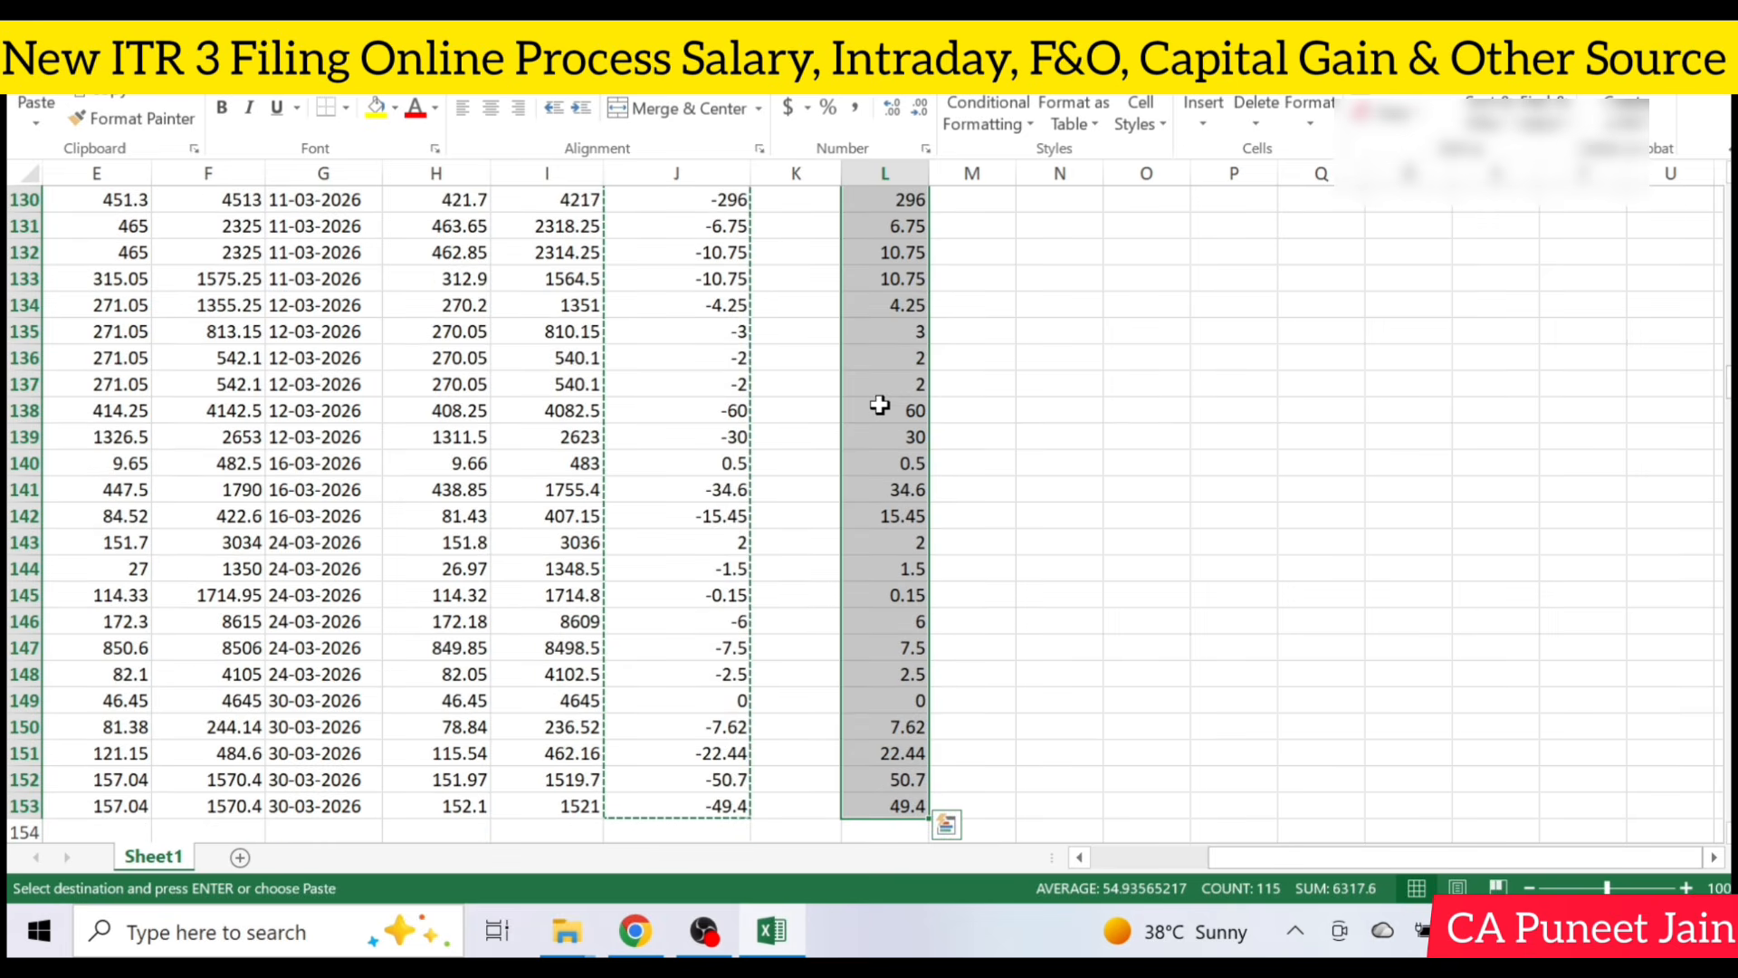
{"action": "left_click", "coordinate": [880, 405]}
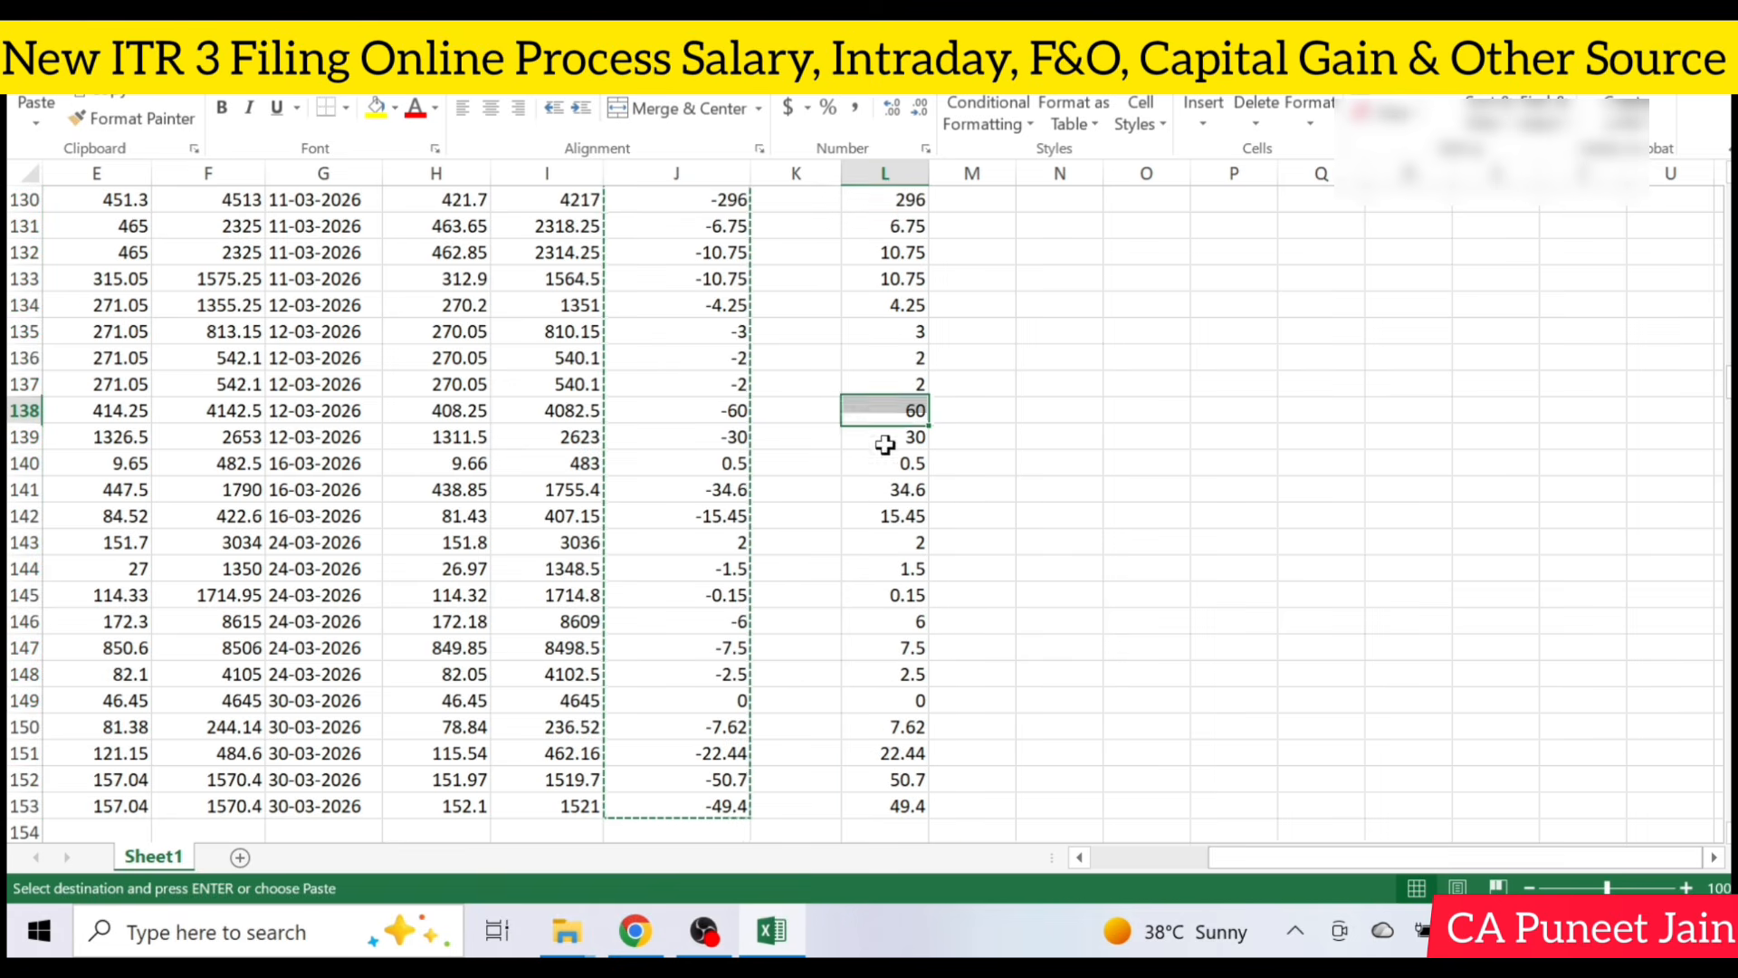
{"action": "key", "text": "Escape"}
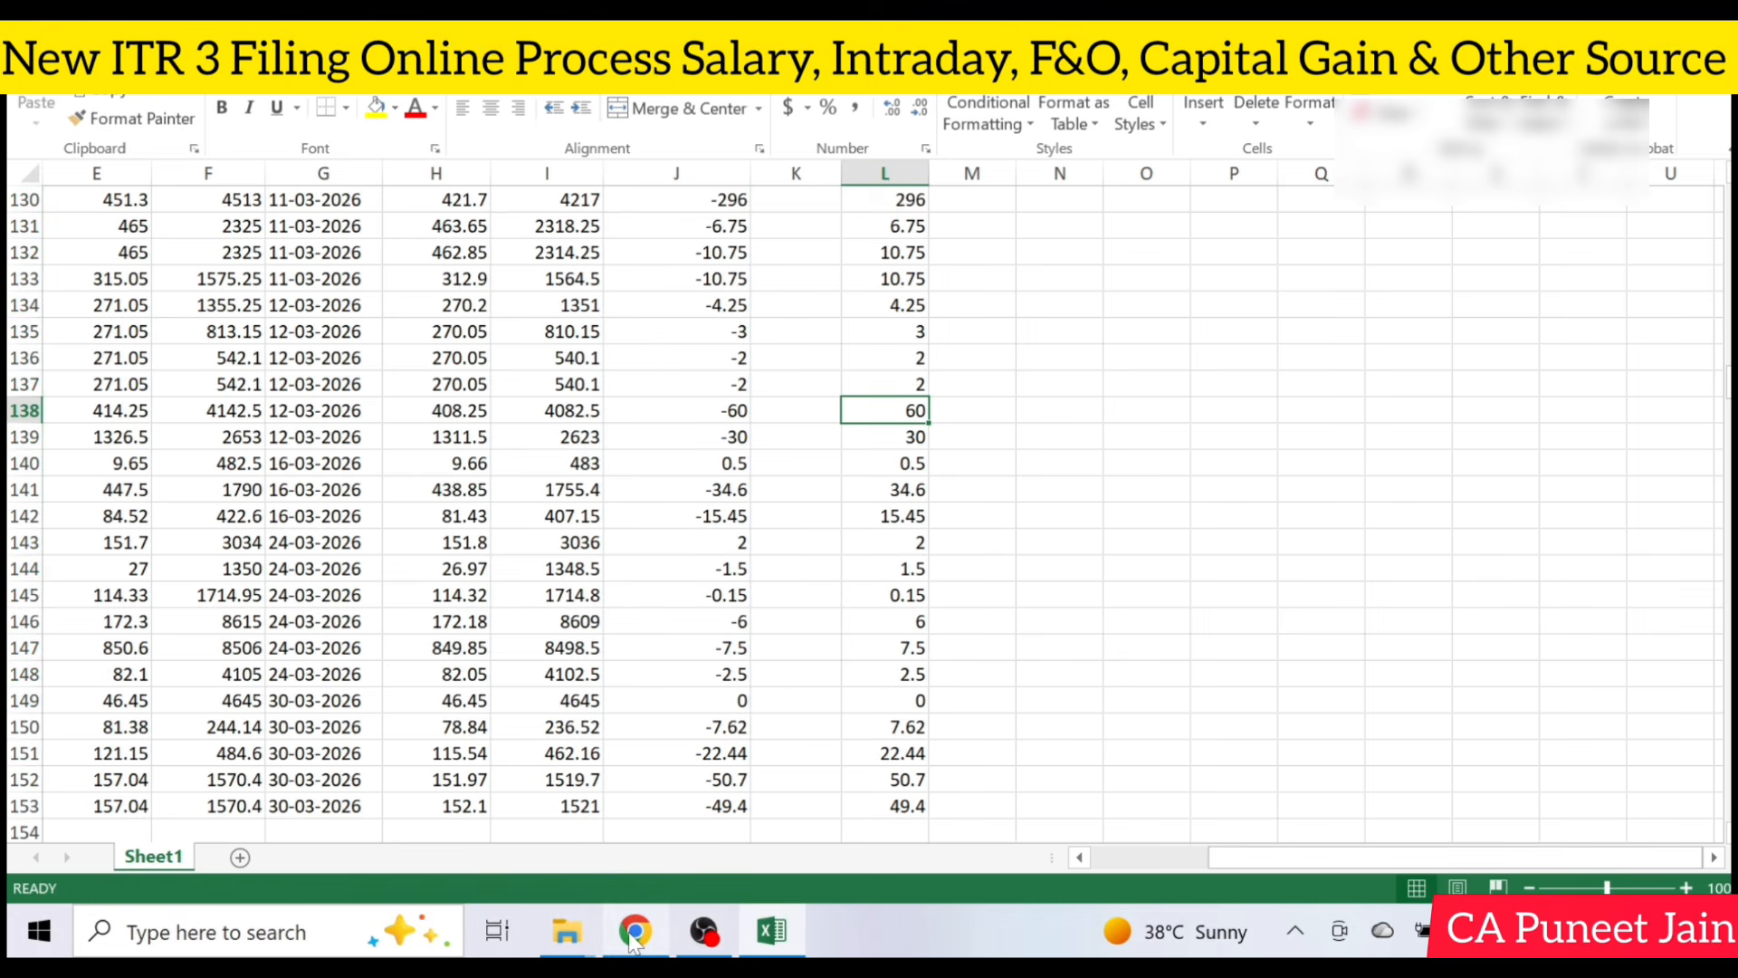
Return to the e-Filing portal and set 12c, Turnover from Futures & Options Trading, to 1100034.
{"action": "left_click", "coordinate": [635, 931]}
{"action": "scroll", "coordinate": [792, 648], "scroll_direction": "down", "scroll_amount": 3}
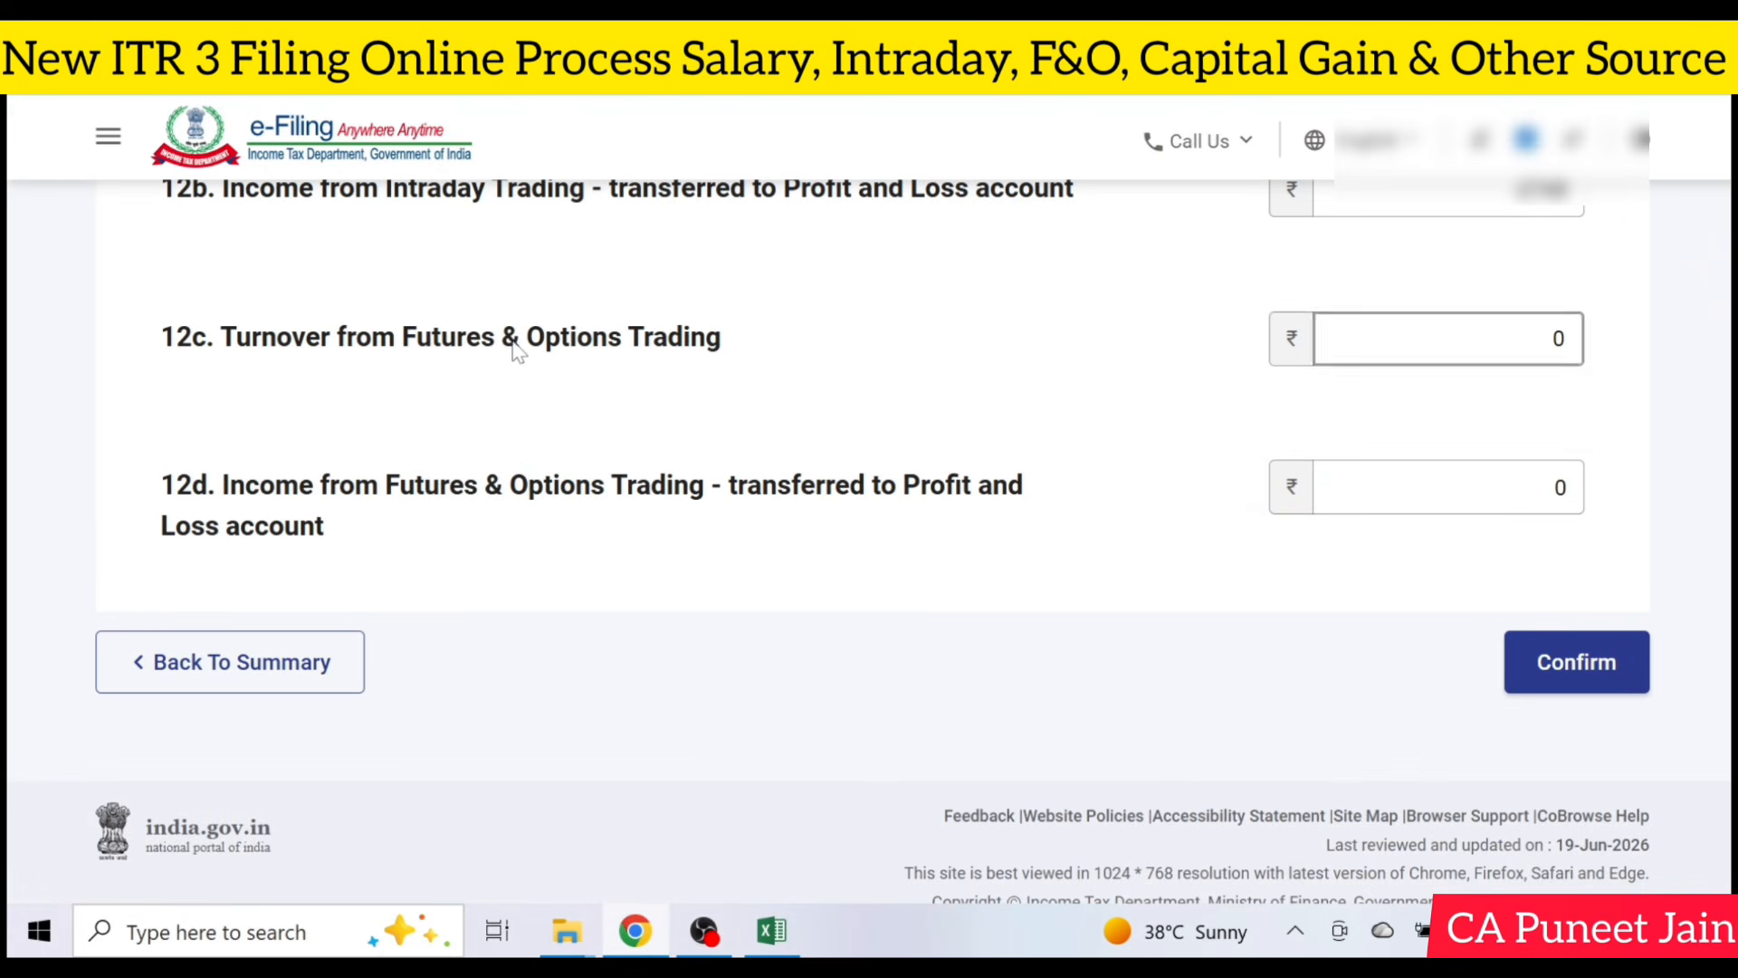
{"action": "left_click", "coordinate": [1340, 348]}
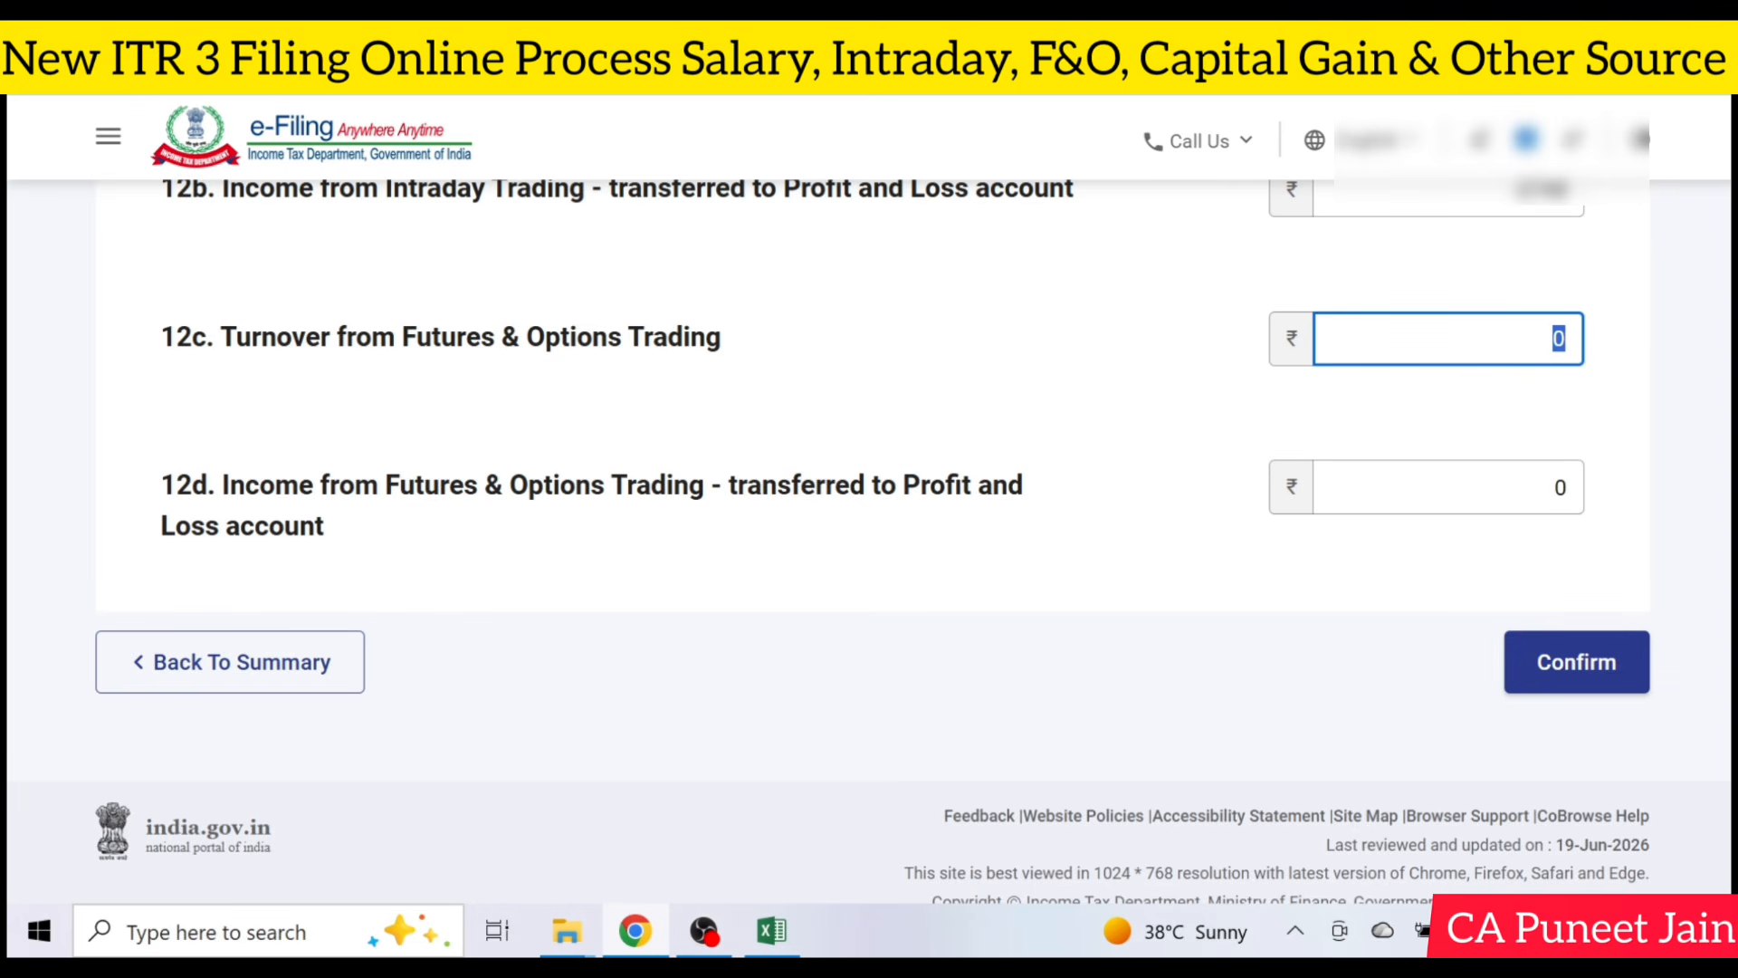
{"action": "left_click", "coordinate": [1043, 474]}
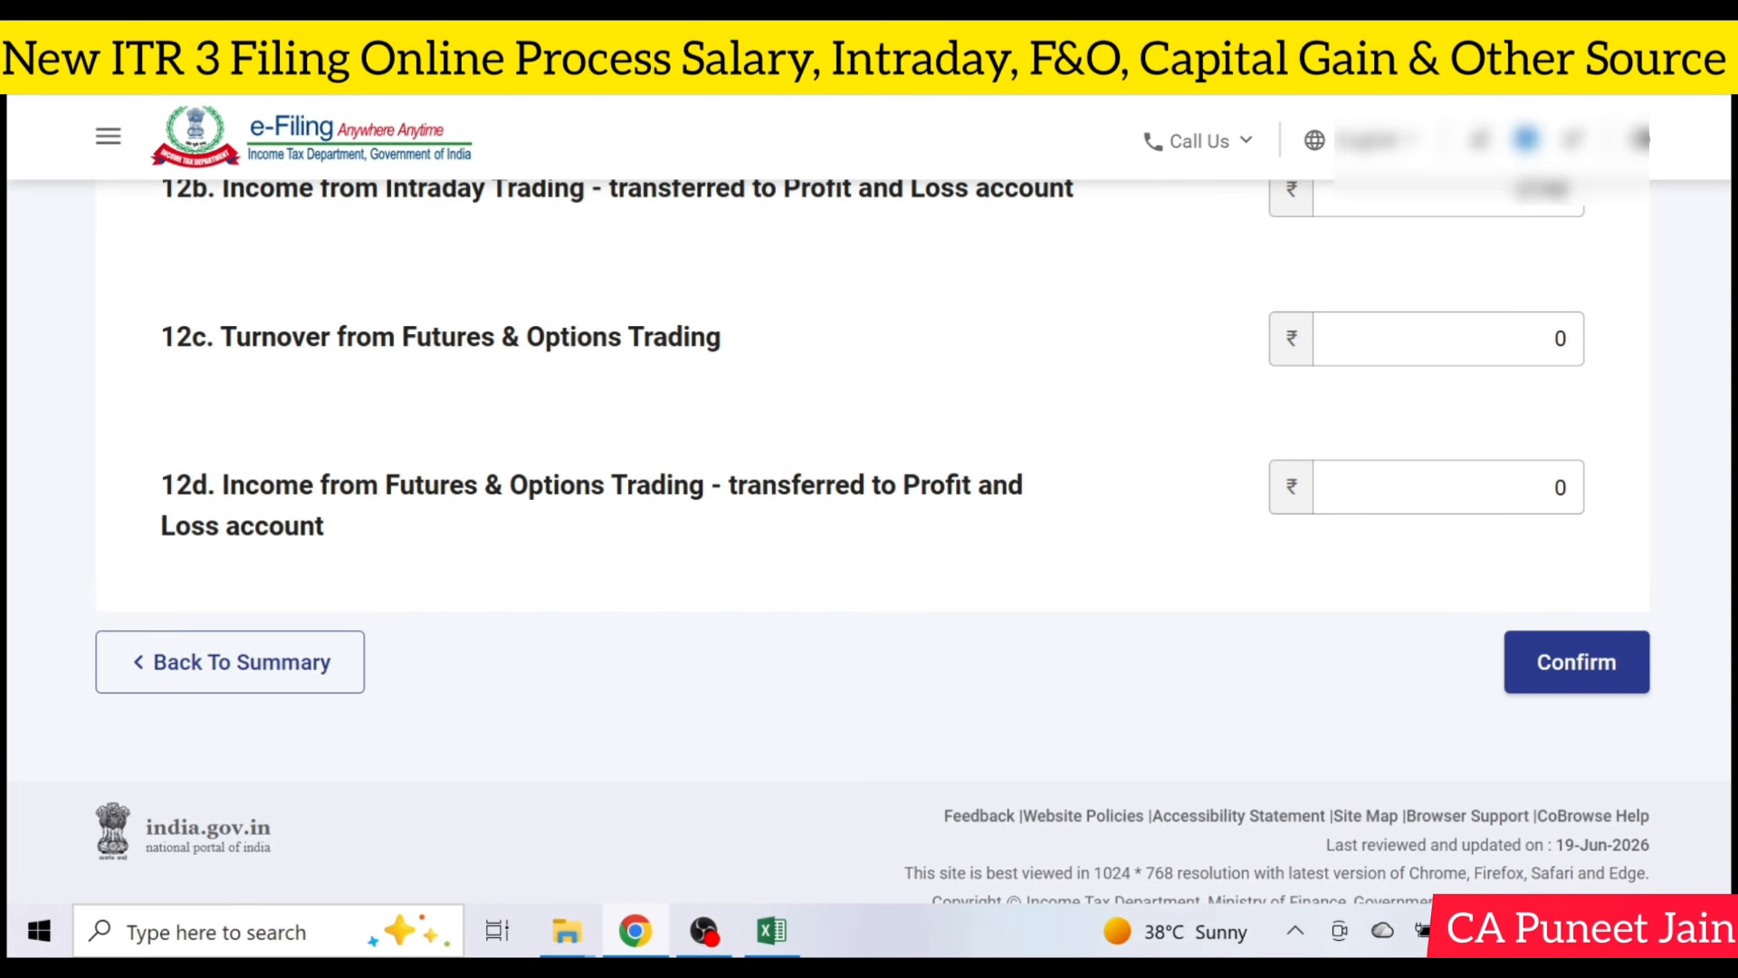
{"action": "left_click", "coordinate": [1566, 339]}
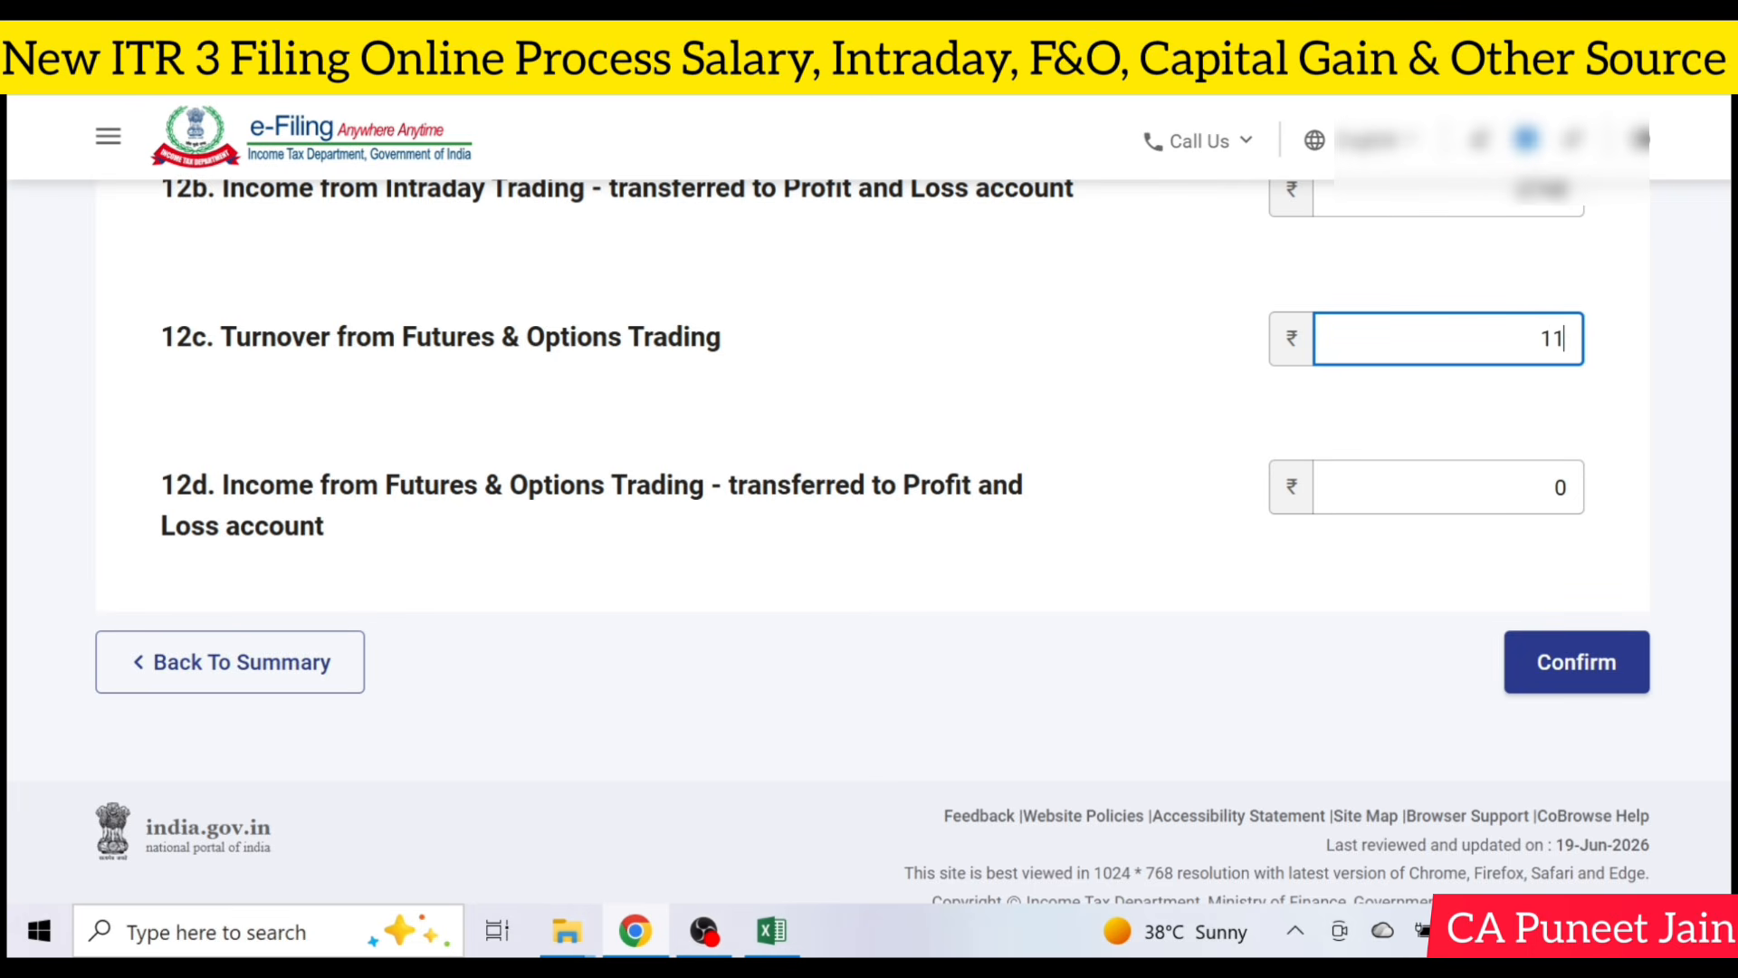
{"action": "type", "text": "11000034"}
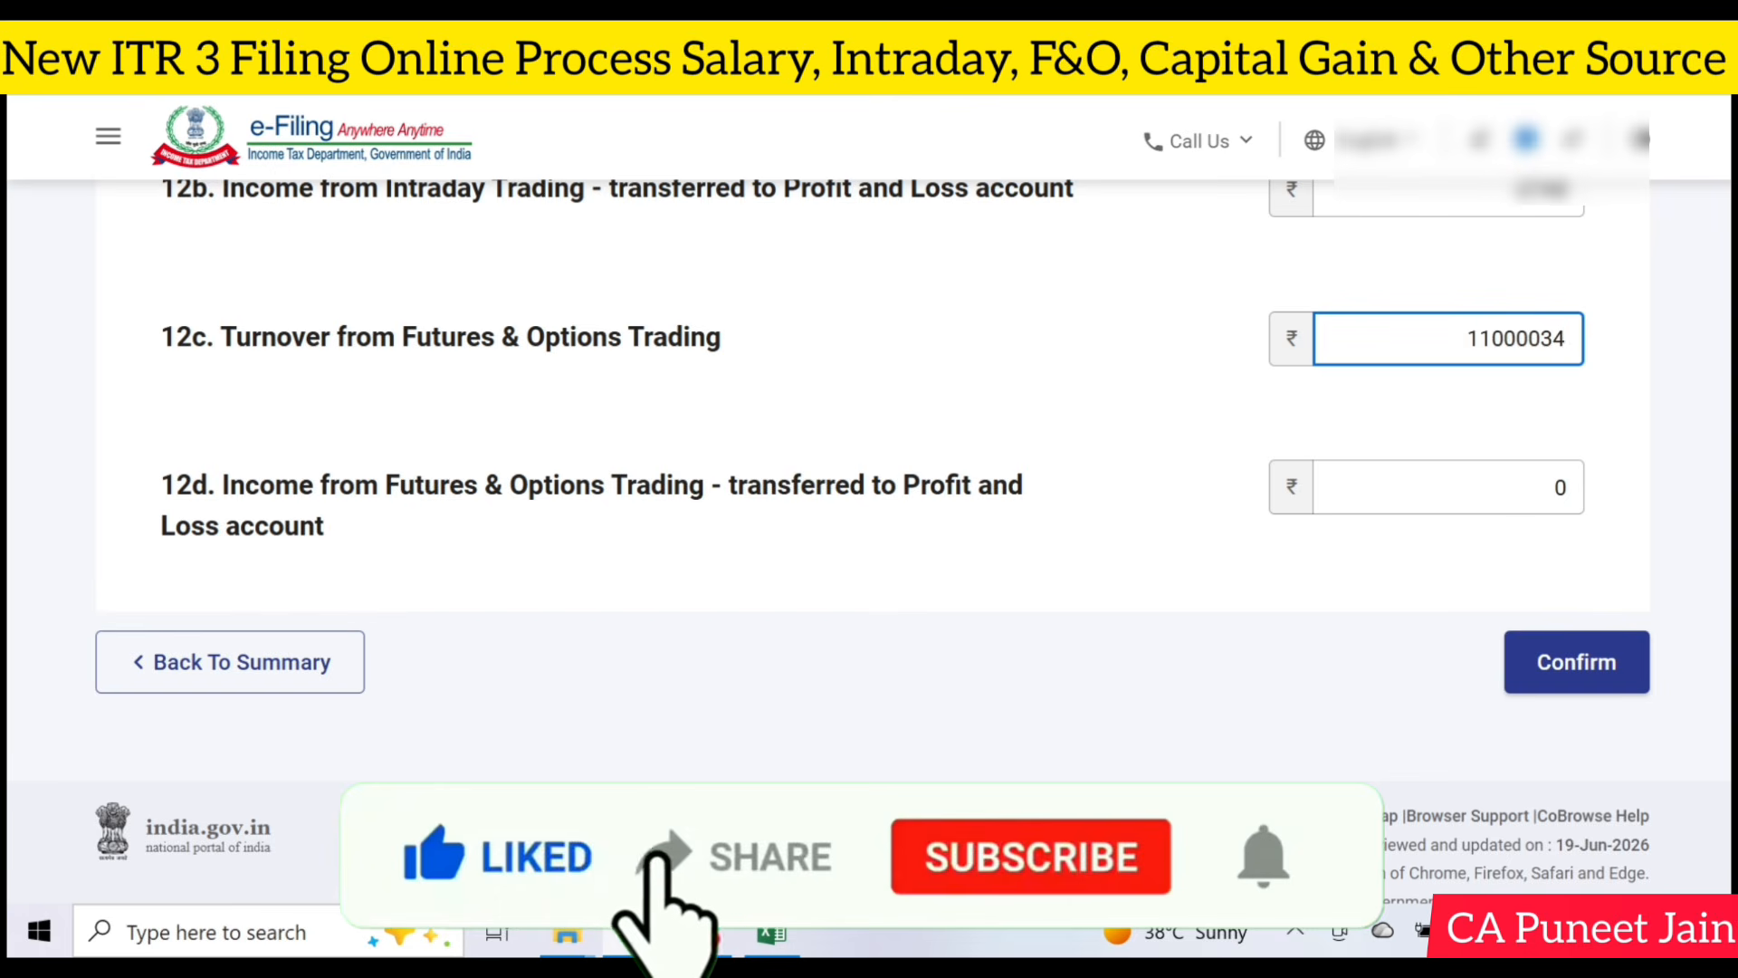
{"action": "key", "text": "BackSpace"}
{"action": "key", "text": "BackSpace"}
{"action": "key", "text": "BackSpace"}
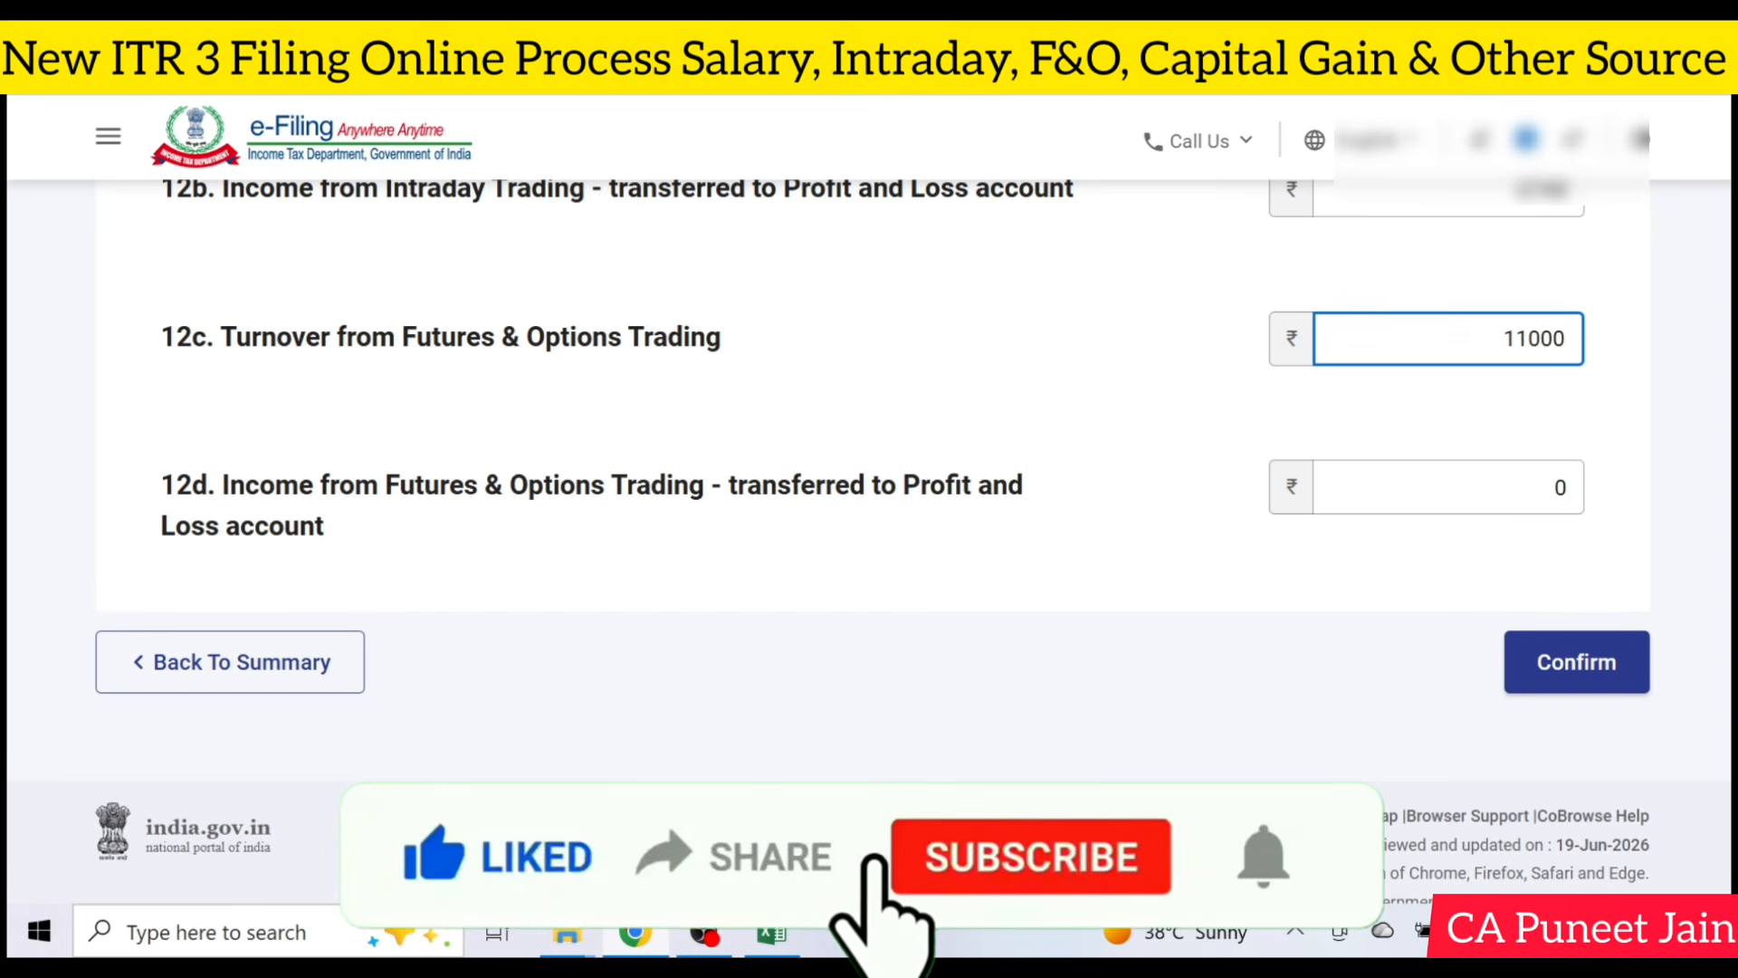
{"action": "type", "text": "34"}
Set 12d, Income from Futures & Options Trading transferred to Profit and Loss account, to 251782.
{"action": "left_click", "coordinate": [1476, 487]}
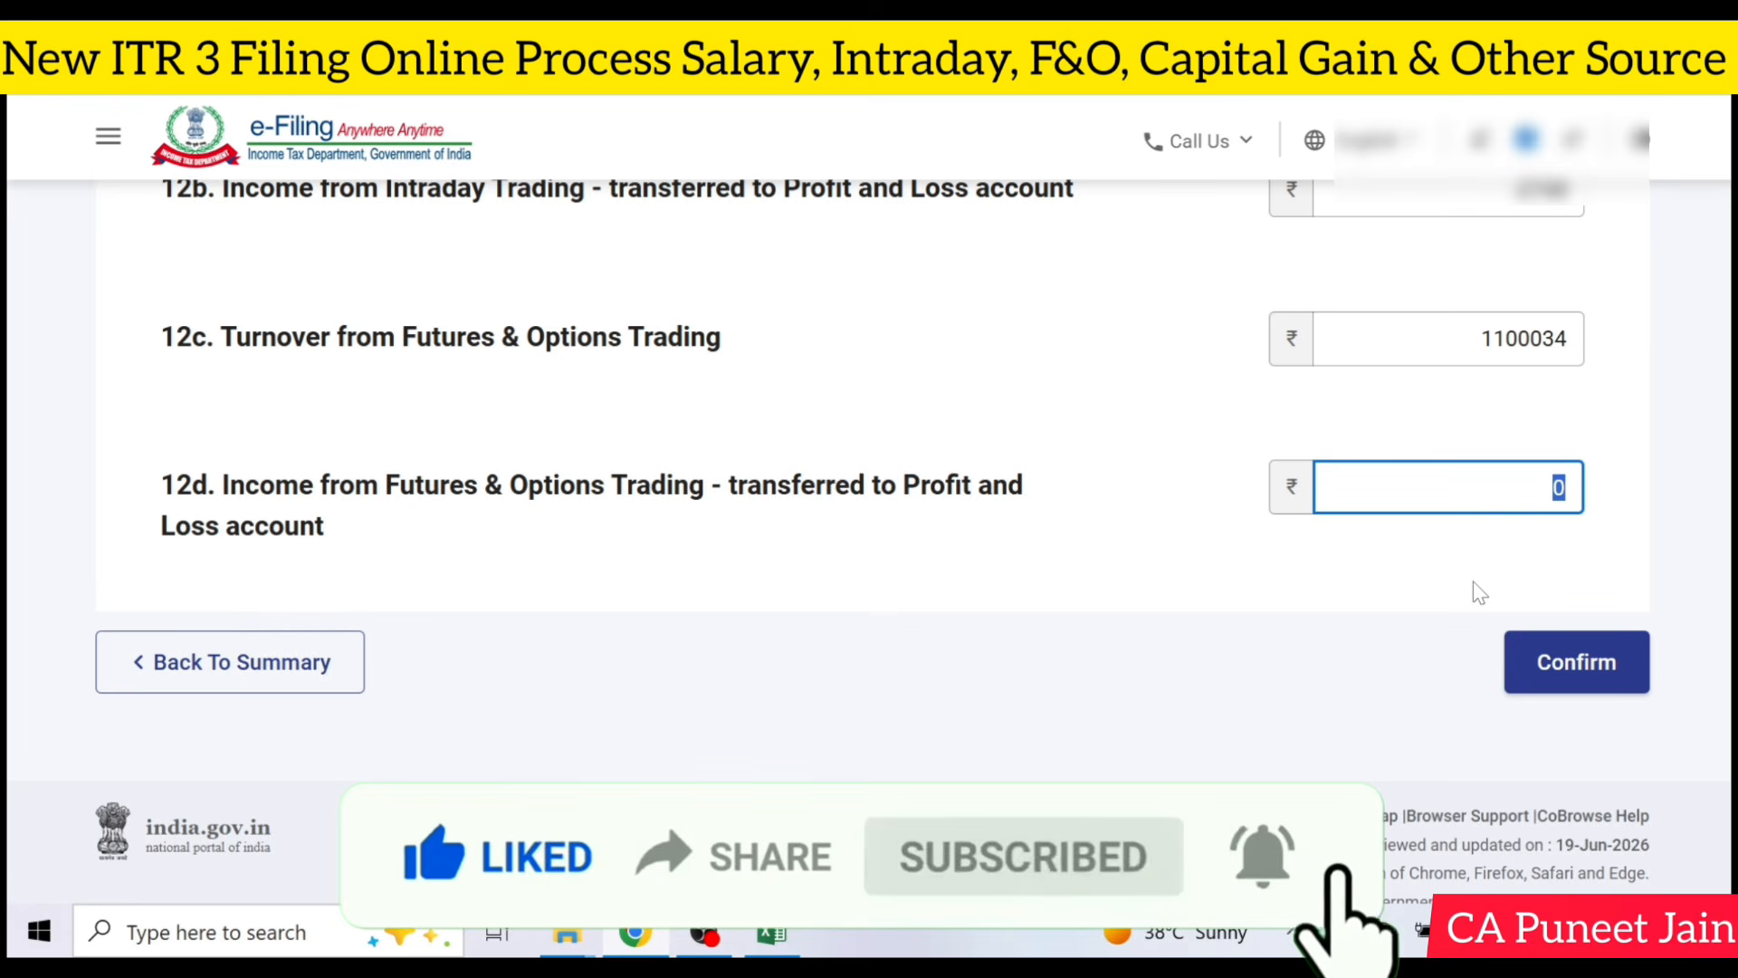
{"action": "type", "text": "251782"}
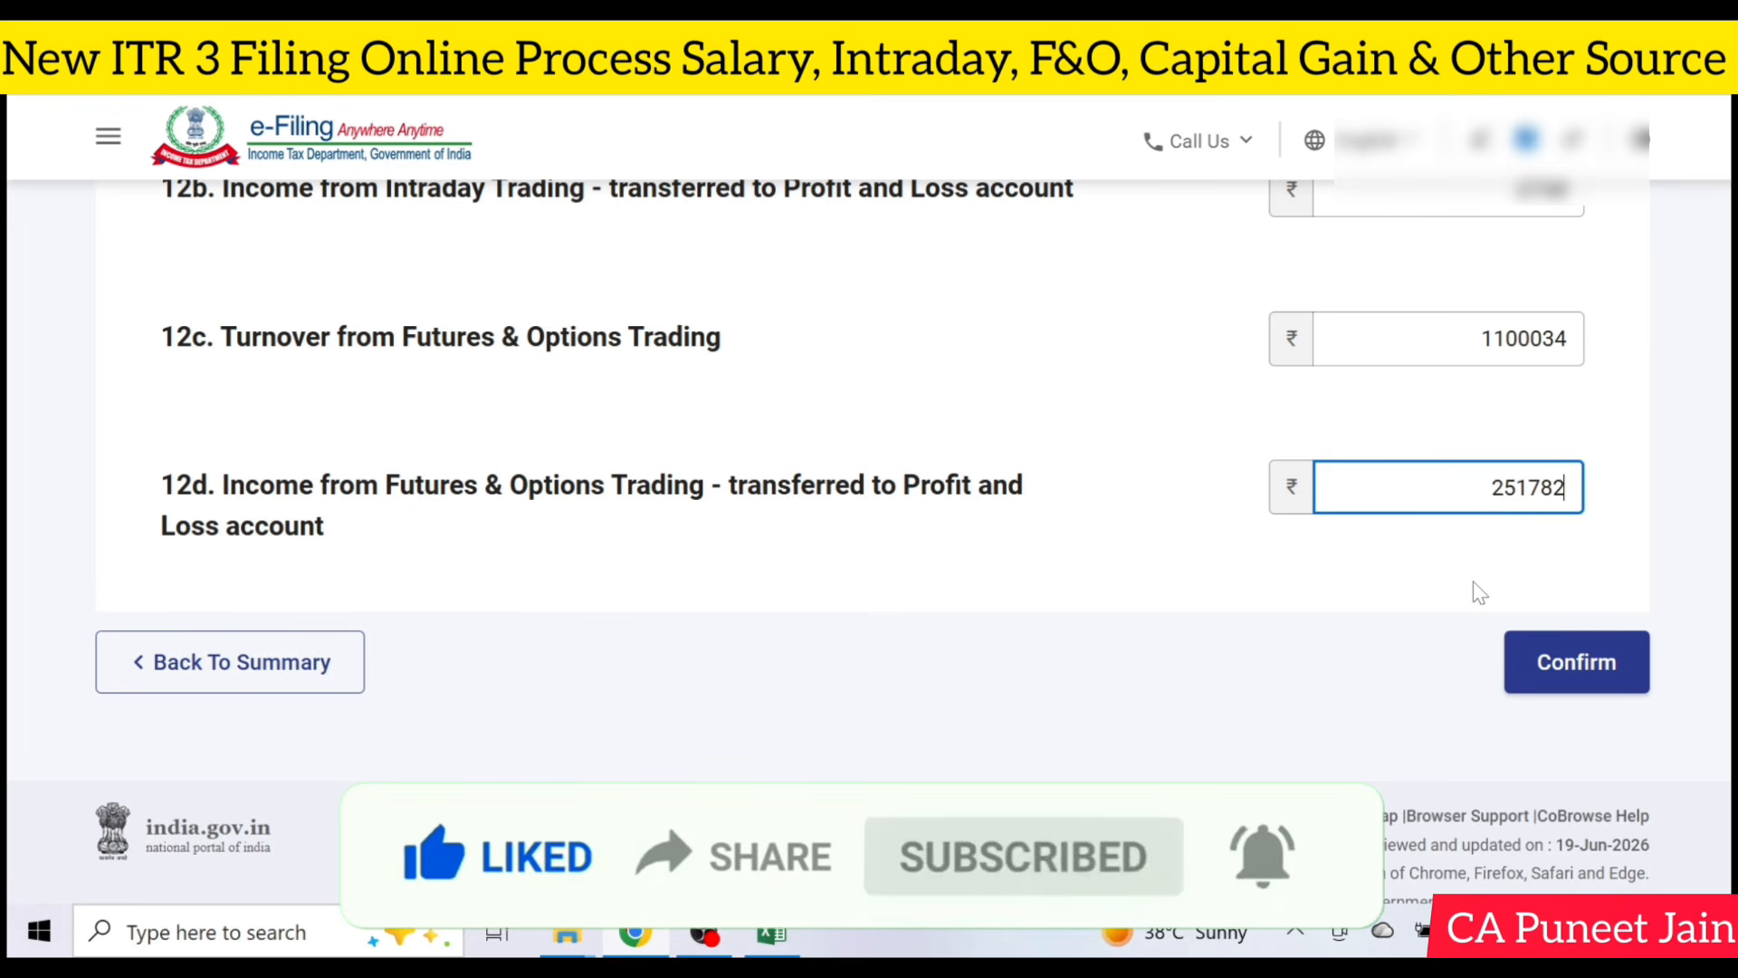
{"action": "left_click", "coordinate": [1479, 592]}
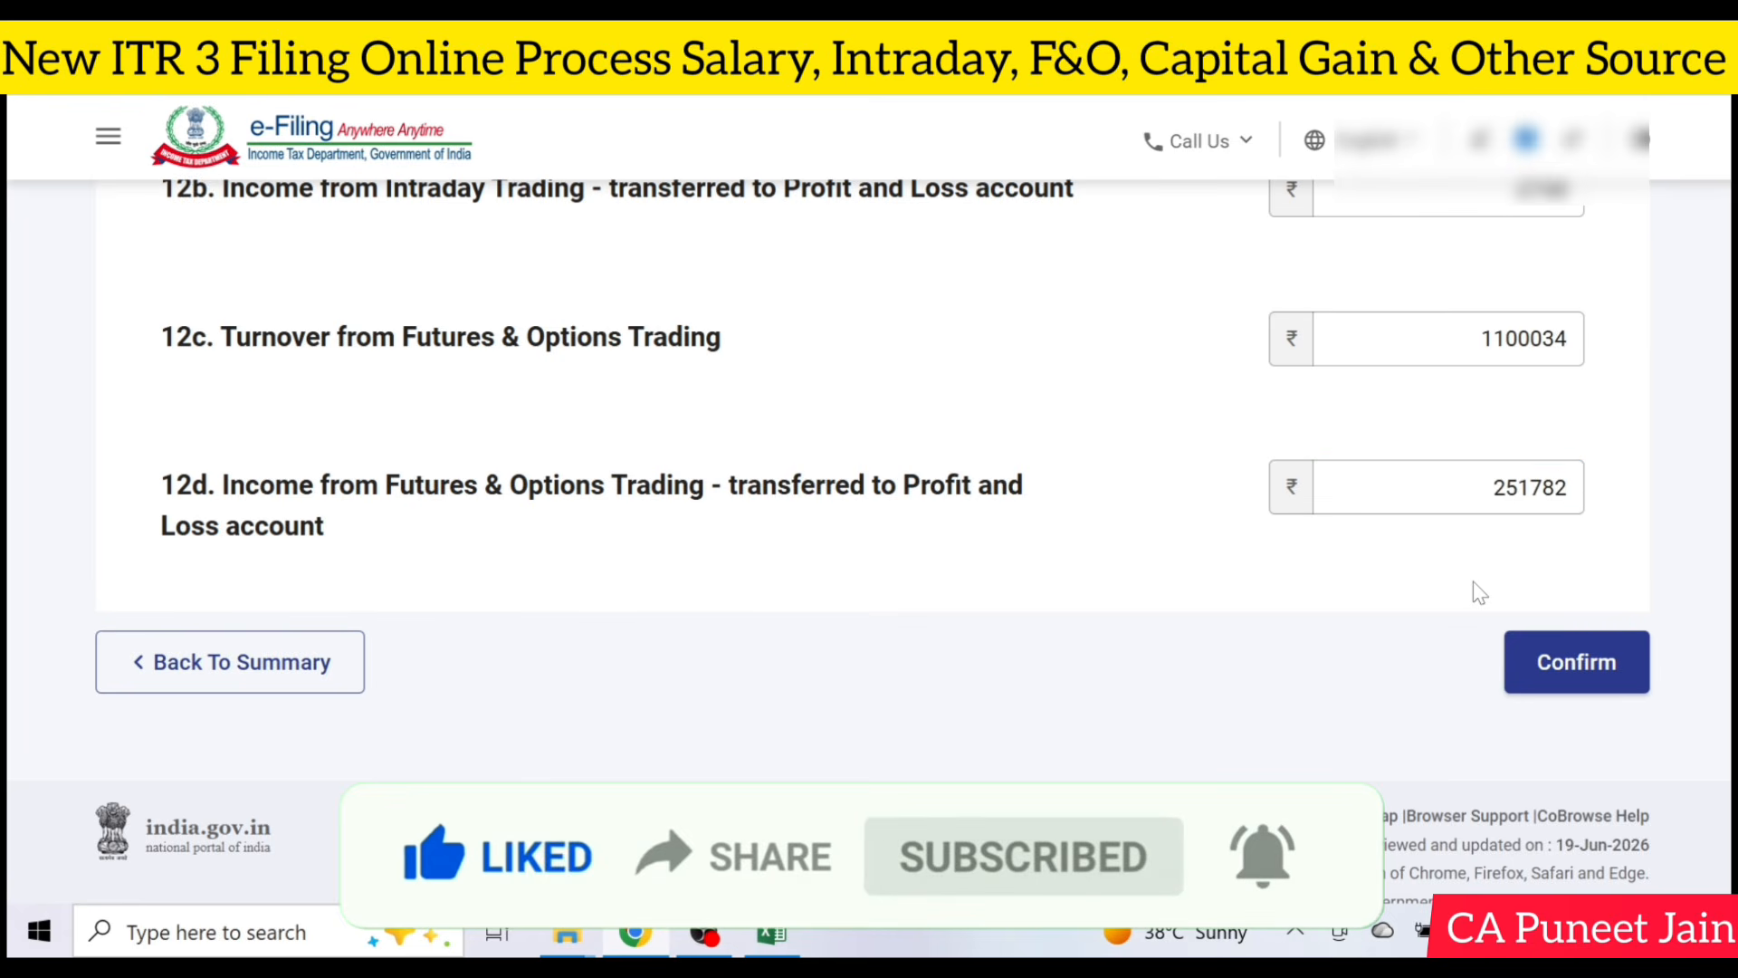
Confirm Part A - Trading Account and open Schedule Salary from the list of schedules.
{"action": "left_click", "coordinate": [1605, 677]}
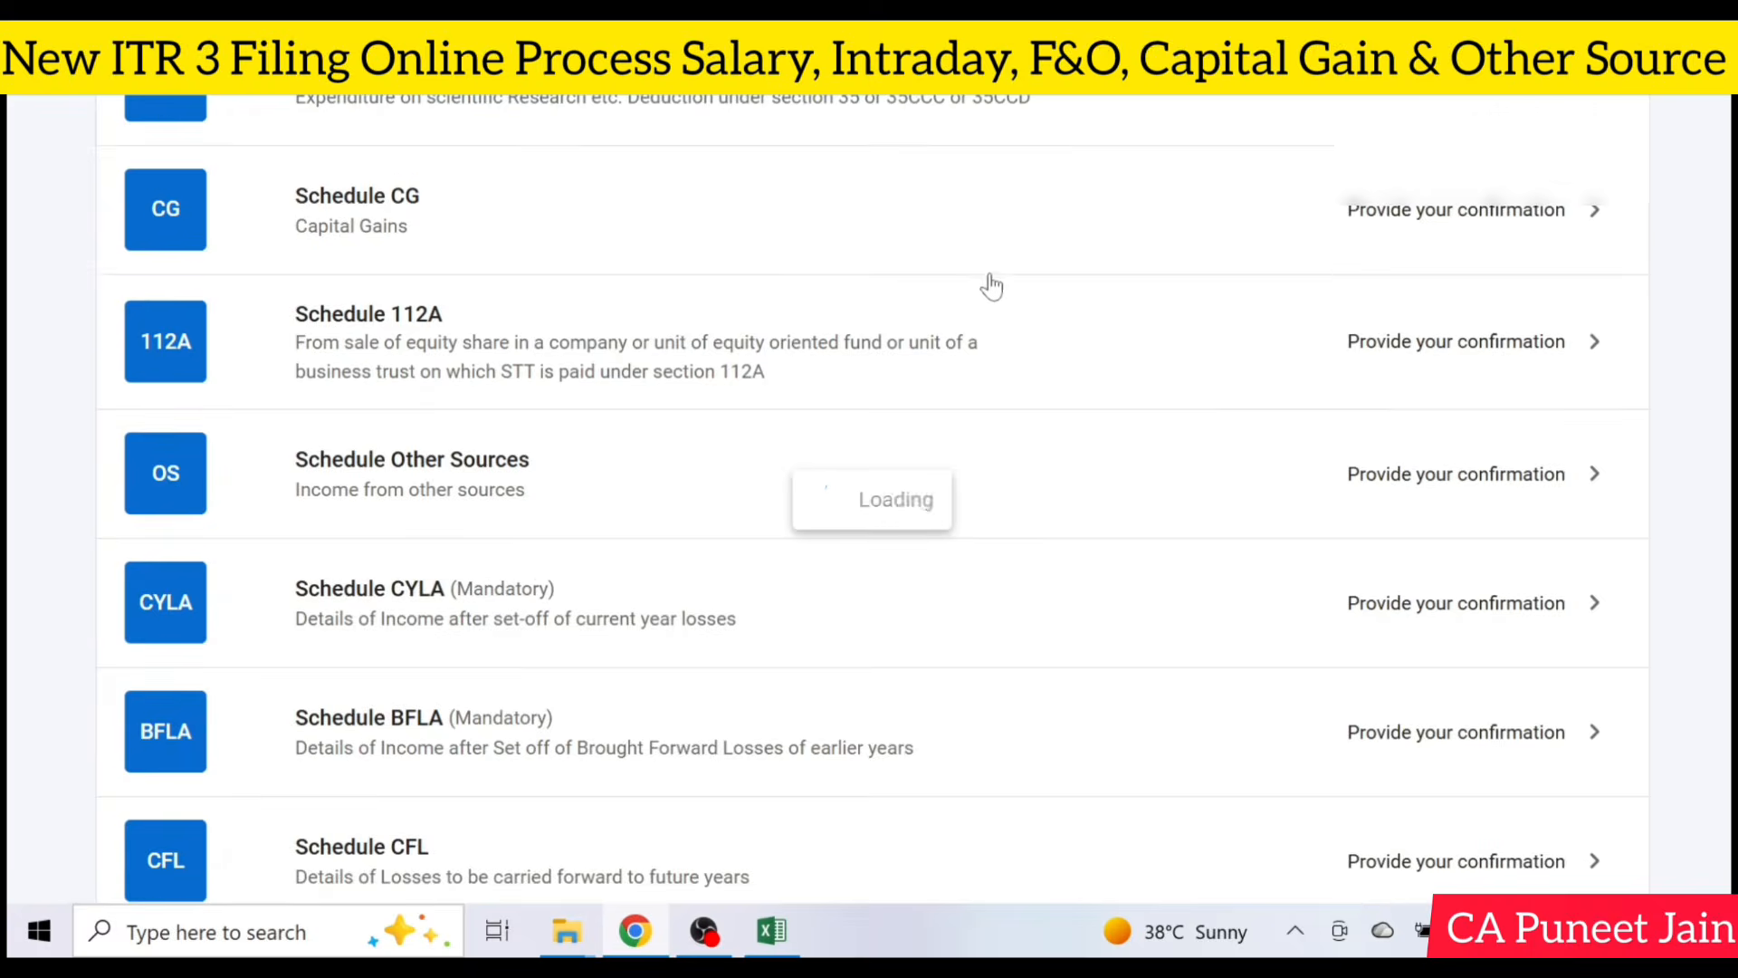
{"action": "scroll", "coordinate": [1236, 369], "scroll_direction": "up", "scroll_amount": 2}
{"action": "scroll", "coordinate": [1236, 370], "scroll_direction": "up", "scroll_amount": 4}
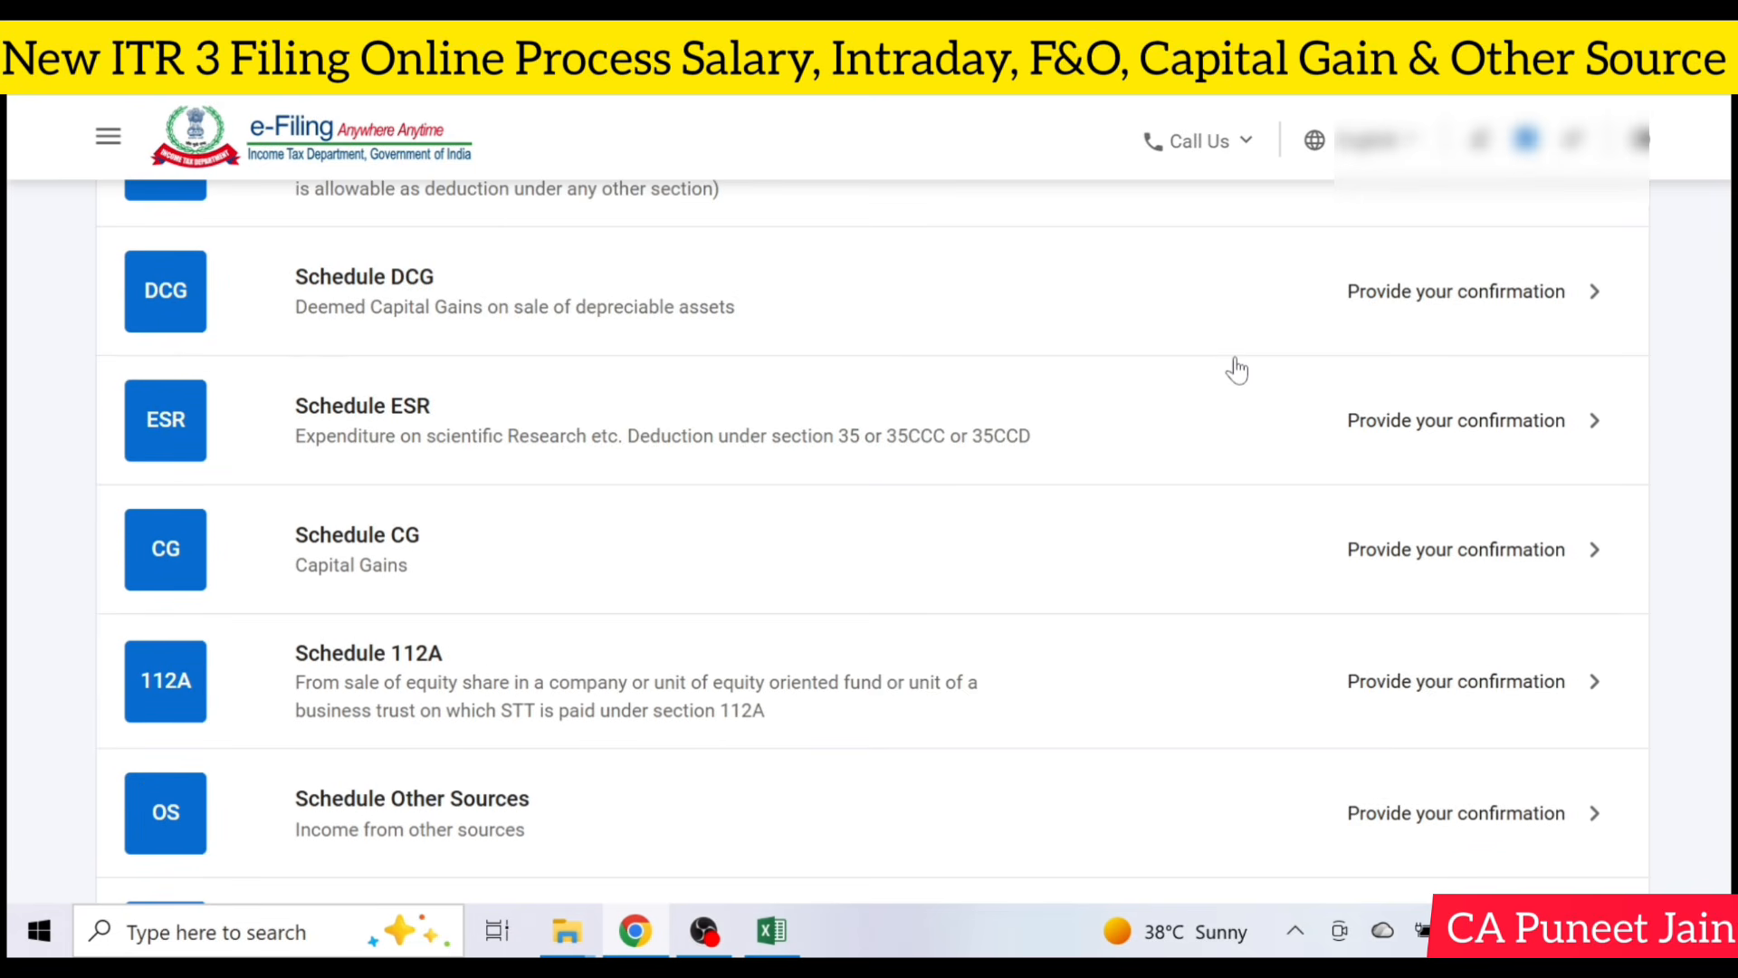
{"action": "scroll", "coordinate": [846, 439], "scroll_direction": "up", "scroll_amount": 4}
{"action": "scroll", "coordinate": [845, 438], "scroll_direction": "up", "scroll_amount": 3}
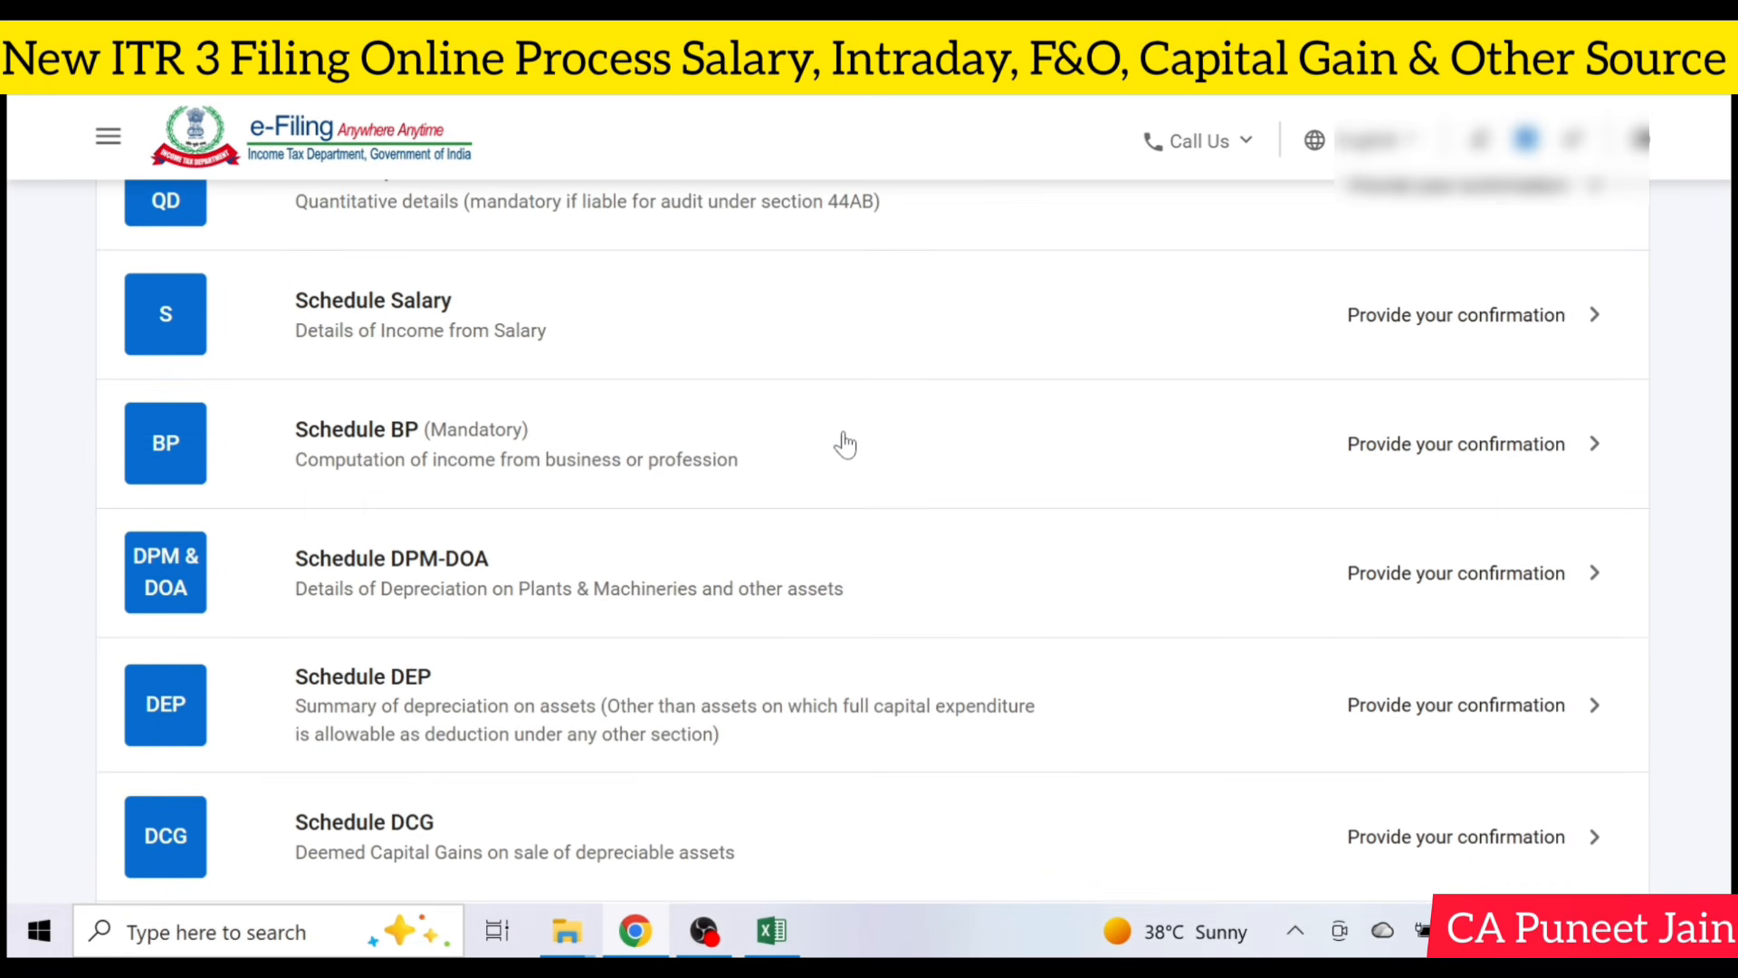
{"action": "left_click", "coordinate": [759, 346]}
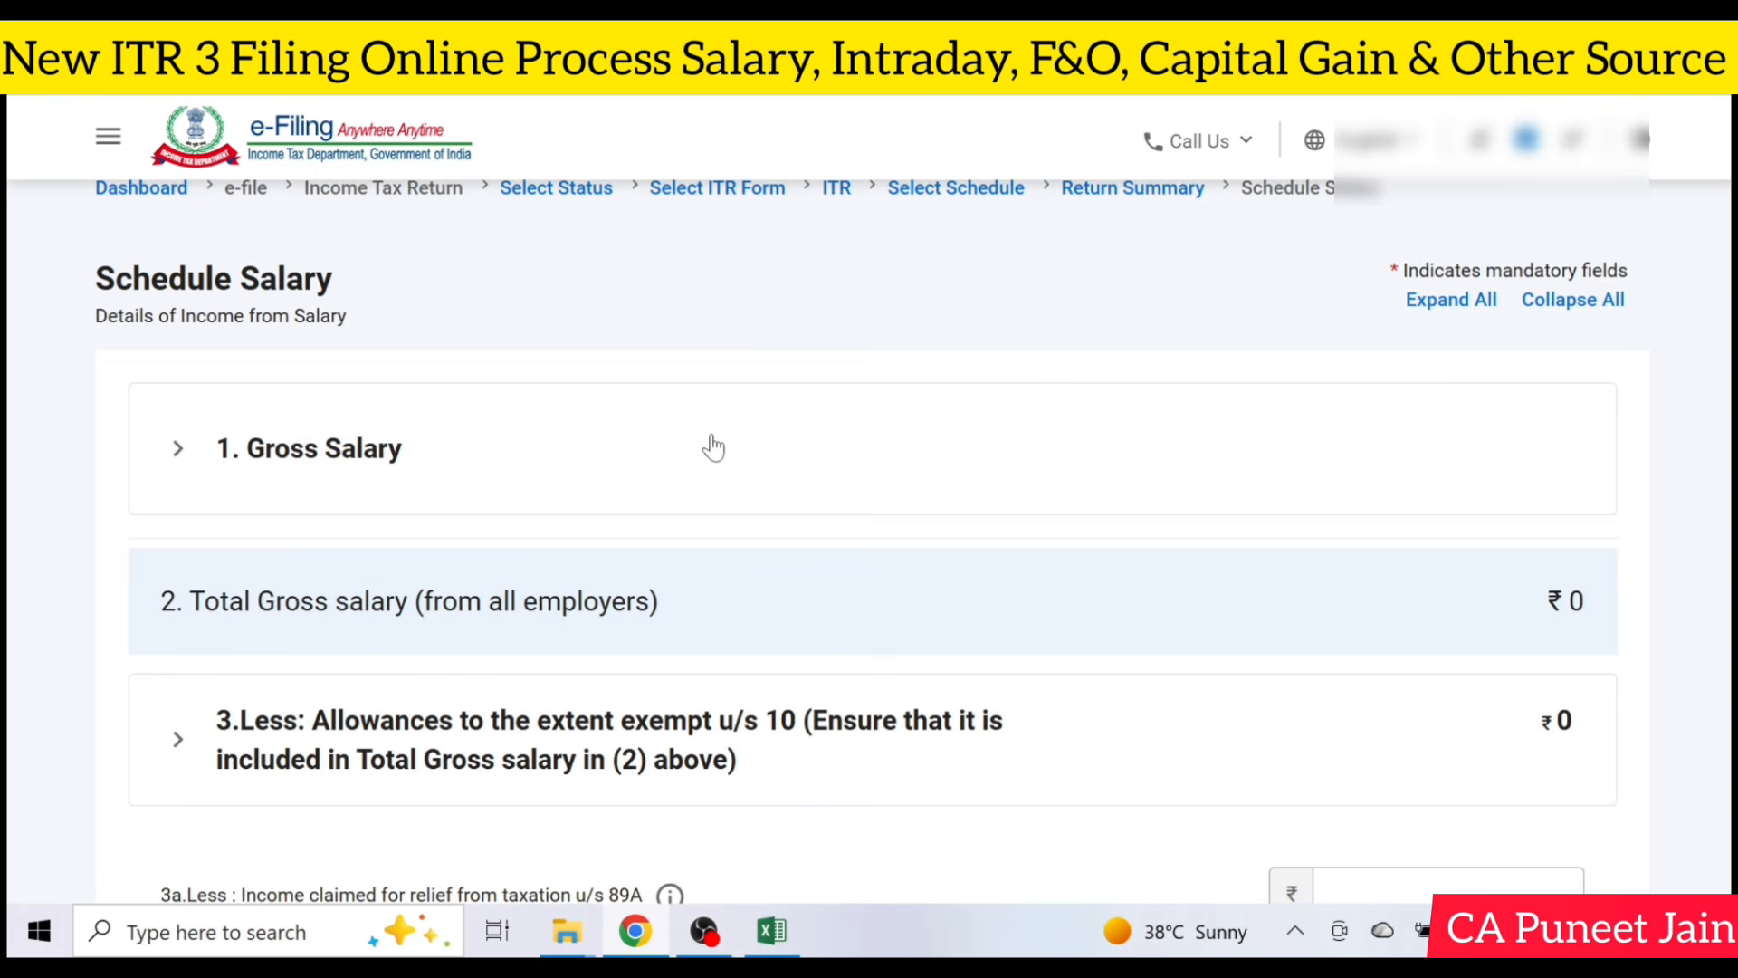
Expand Gross Salary in Schedule Salary and add a new employer entry.
{"action": "scroll", "coordinate": [543, 407], "scroll_direction": "down", "scroll_amount": 2}
{"action": "left_click", "coordinate": [324, 322]}
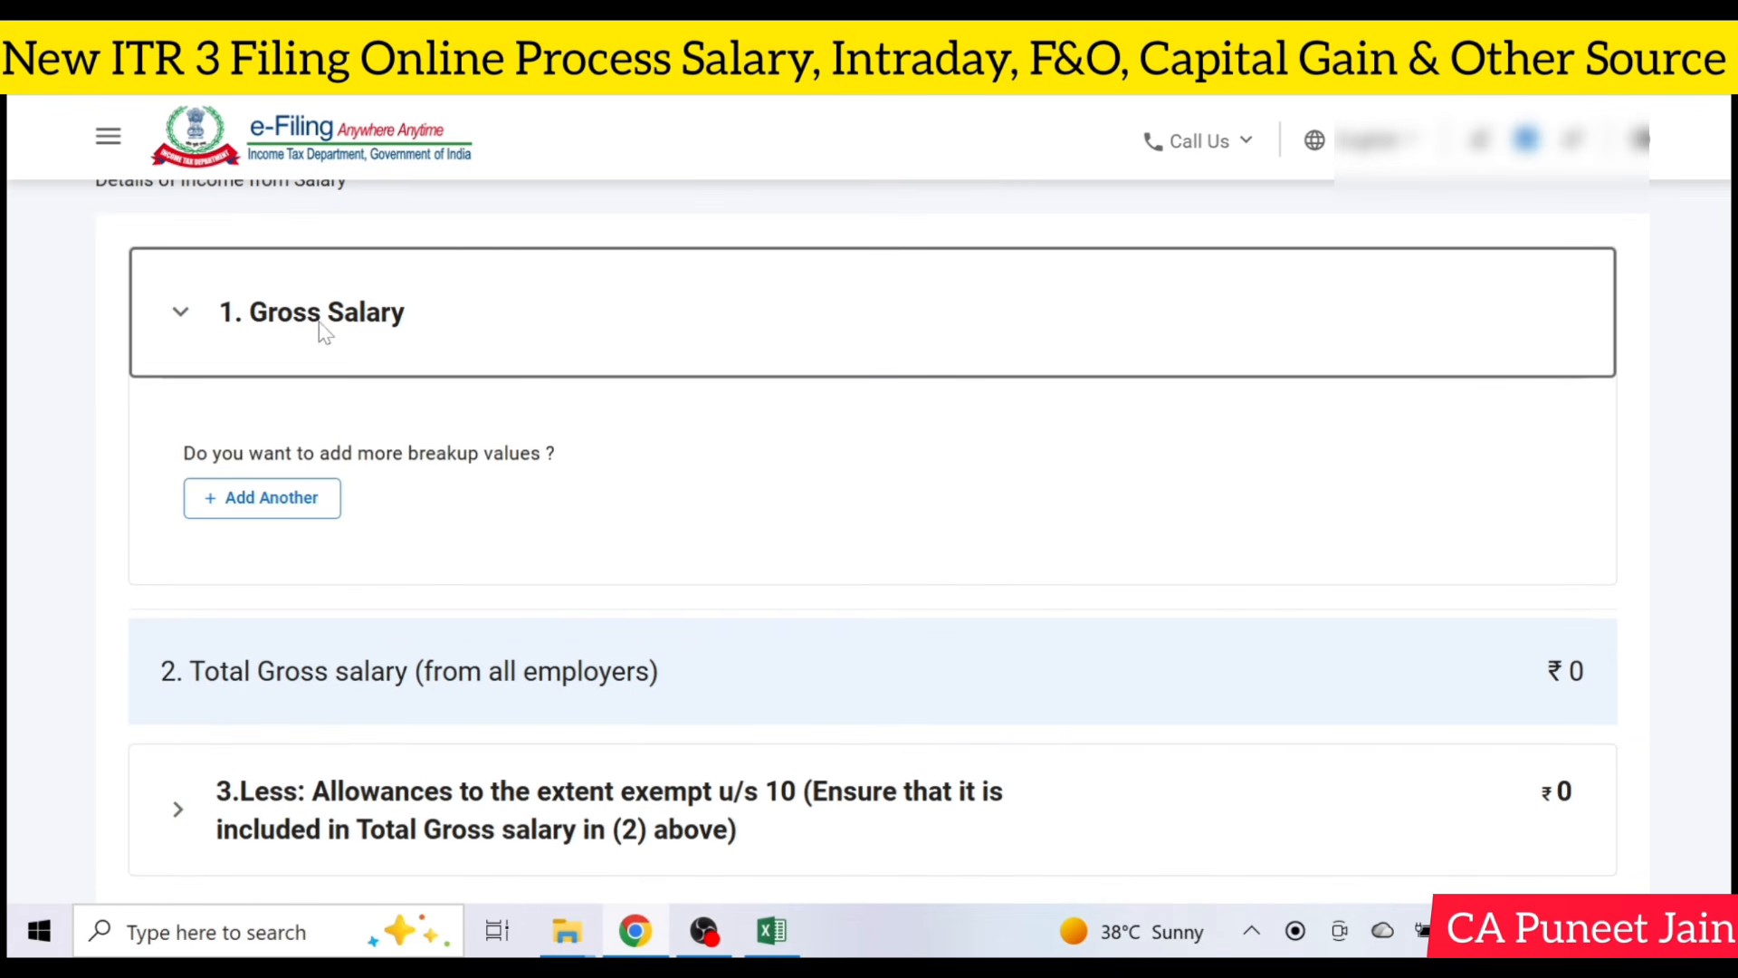
{"action": "left_click", "coordinate": [277, 513]}
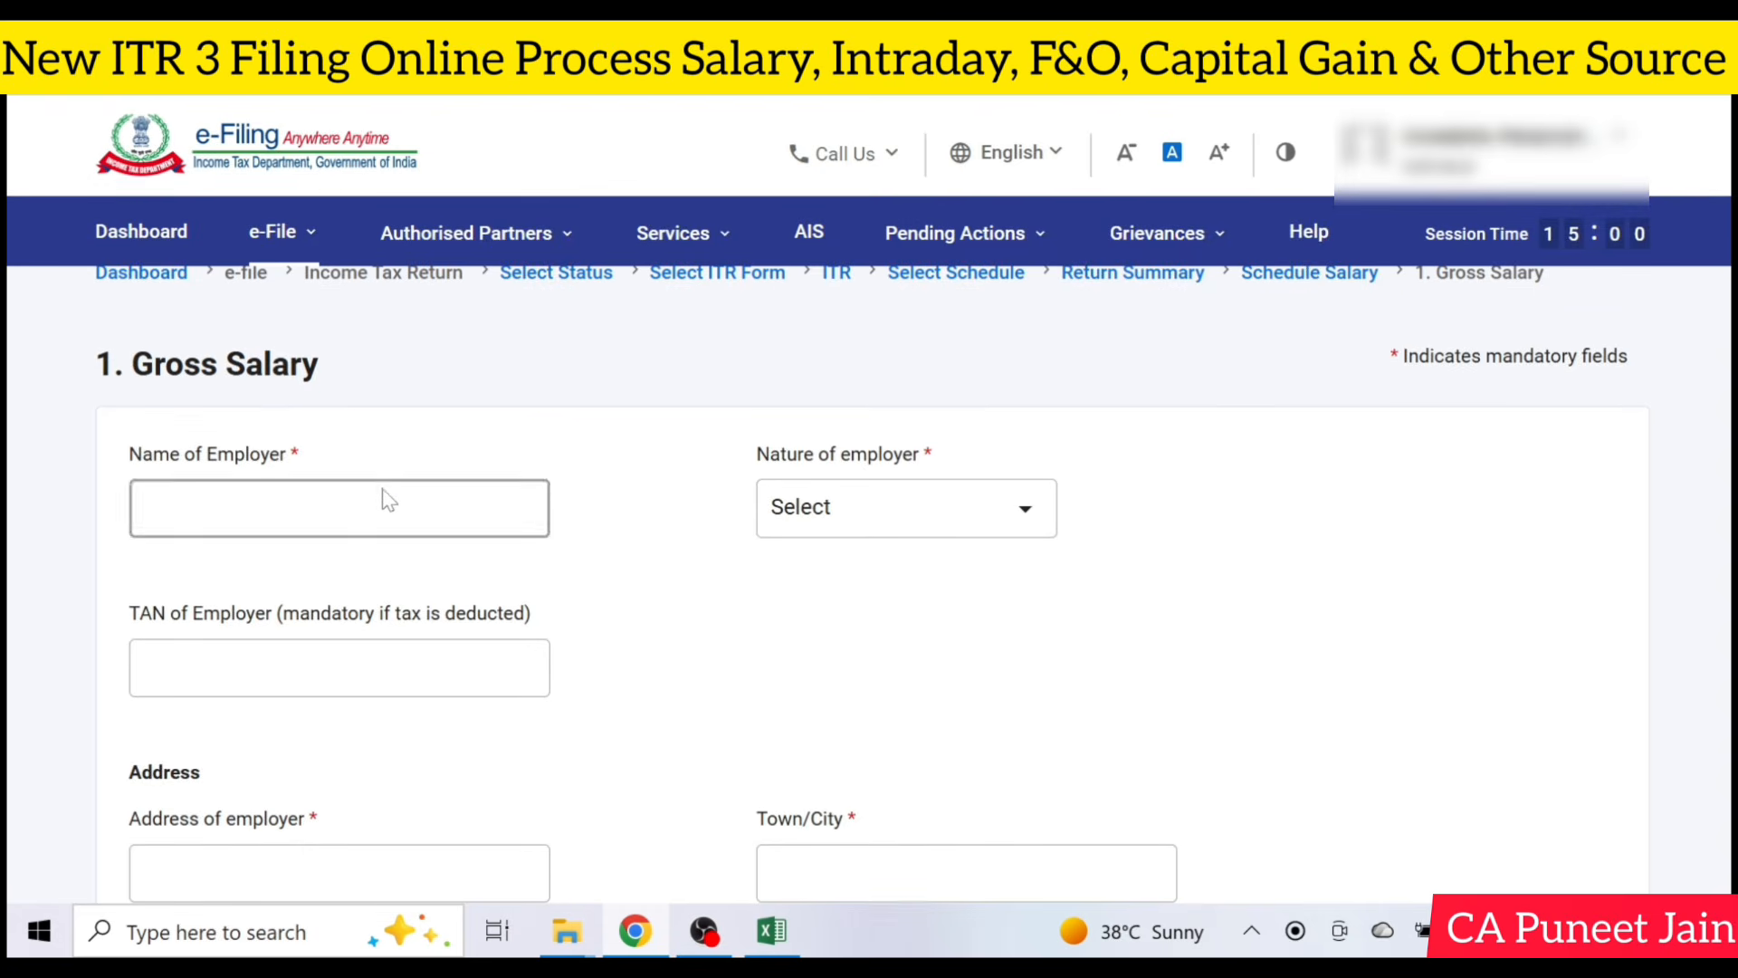
Look through the employer detail fields, including the nature of employer options and the address section.
{"action": "scroll", "coordinate": [376, 480], "scroll_direction": "down", "scroll_amount": 3}
{"action": "scroll", "coordinate": [543, 298], "scroll_direction": "up", "scroll_amount": 2}
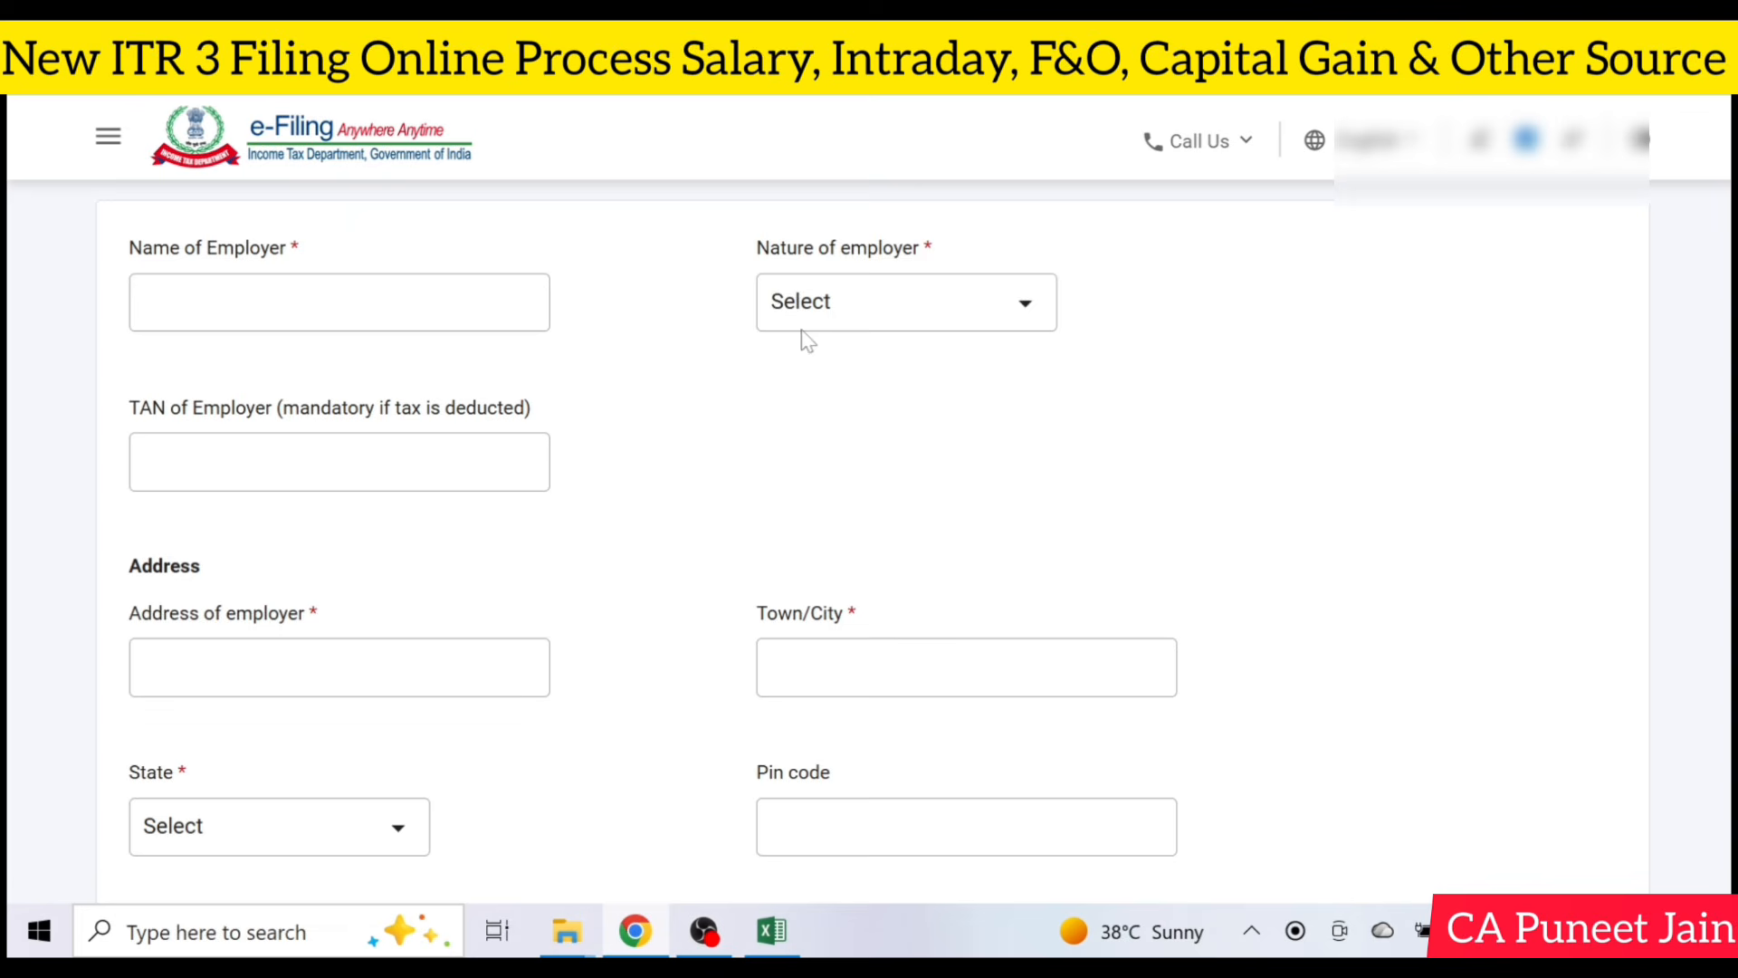
{"action": "left_click", "coordinate": [890, 301]}
{"action": "scroll", "coordinate": [884, 492], "scroll_direction": "down", "scroll_amount": 3}
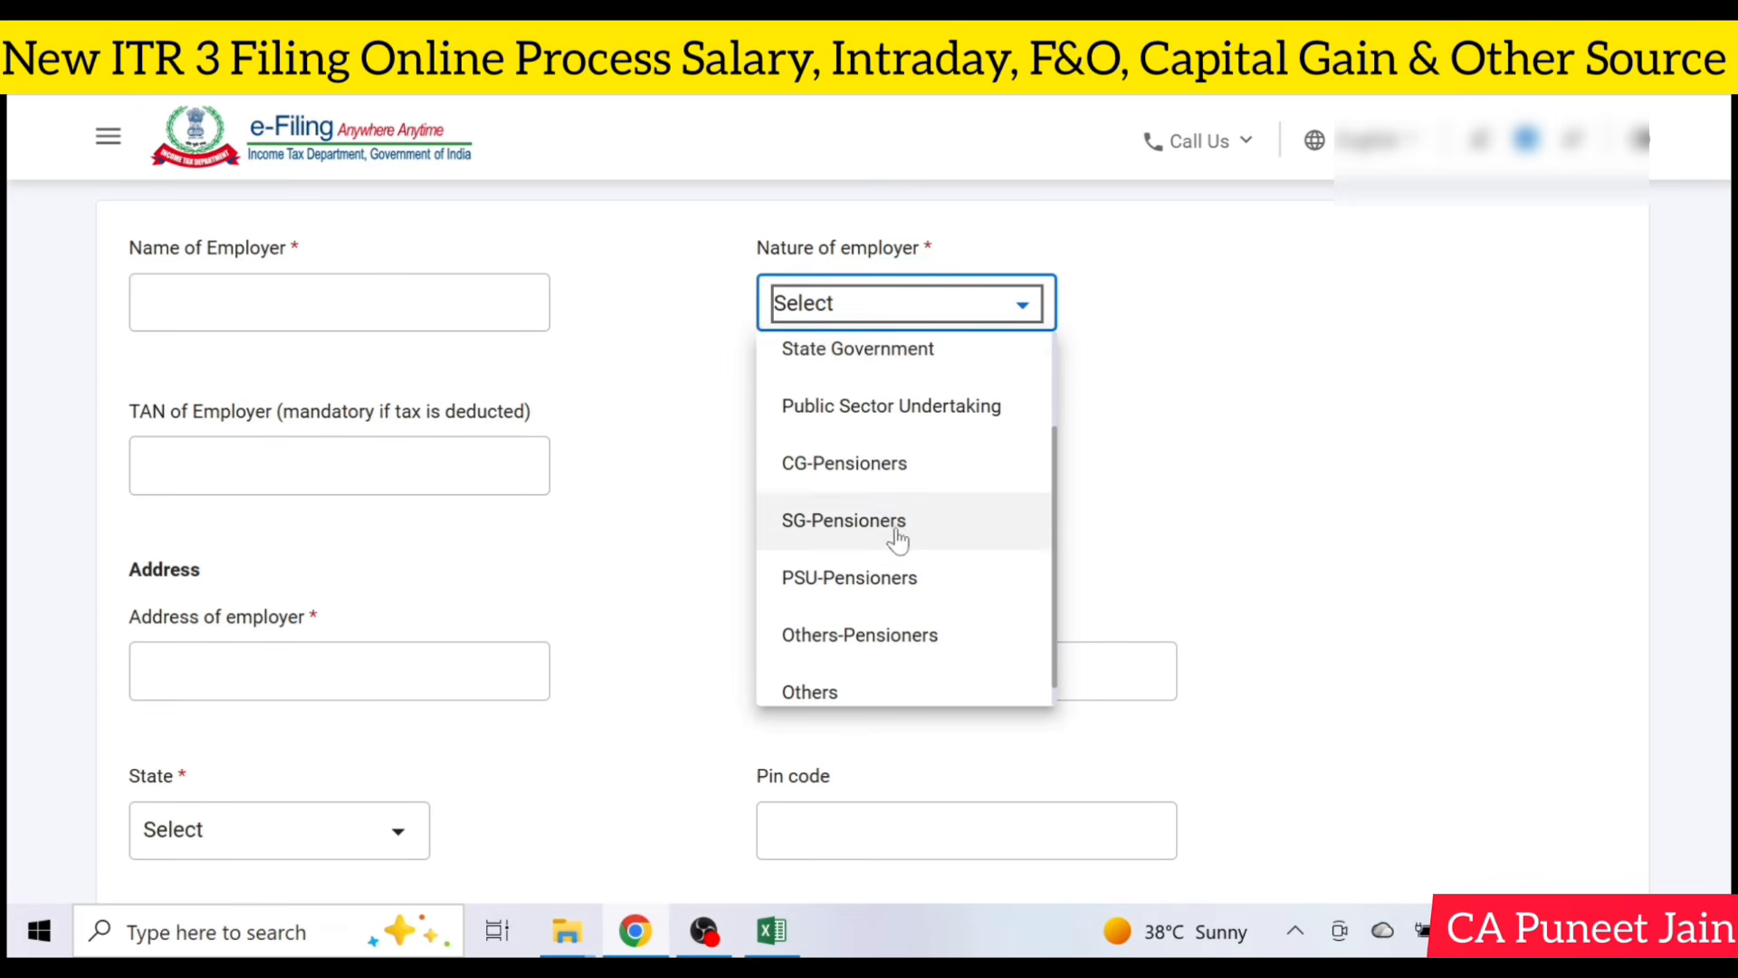
{"action": "left_click", "coordinate": [607, 606]}
{"action": "scroll", "coordinate": [601, 593], "scroll_direction": "down", "scroll_amount": 3}
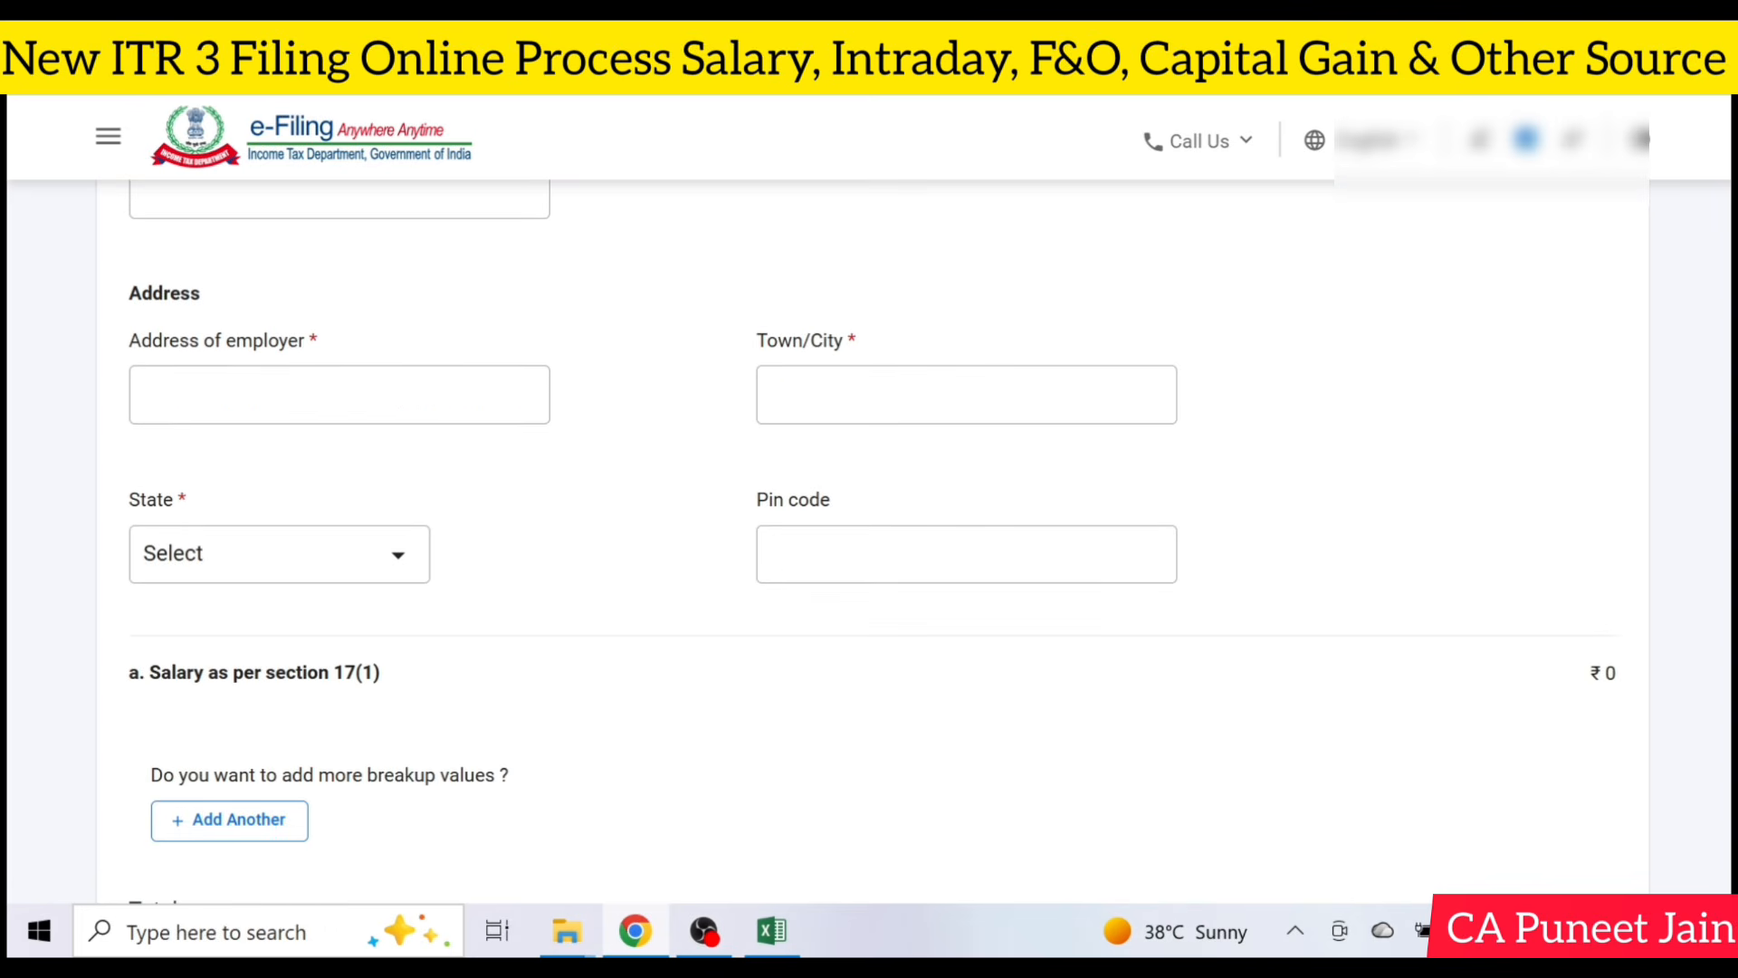
{"action": "left_click", "coordinate": [535, 398]}
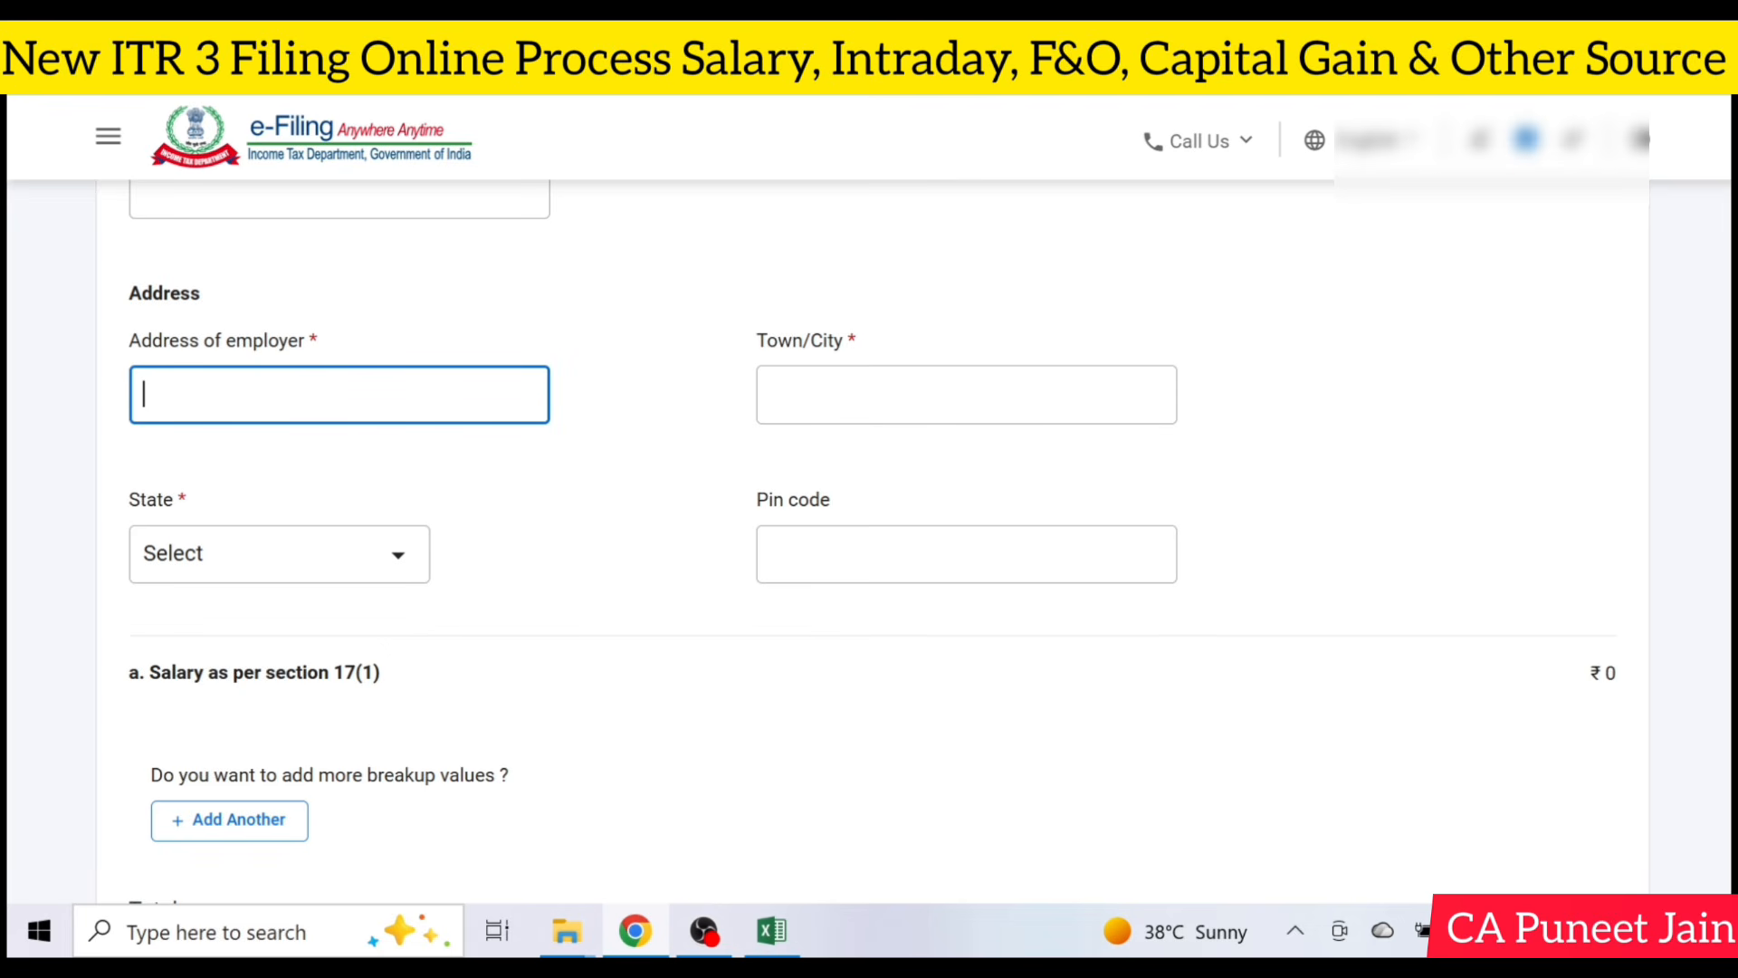
Add a Basic Salary entry of 750000 under Salary as per section 17(1).
{"action": "scroll", "coordinate": [551, 544], "scroll_direction": "down", "scroll_amount": 3}
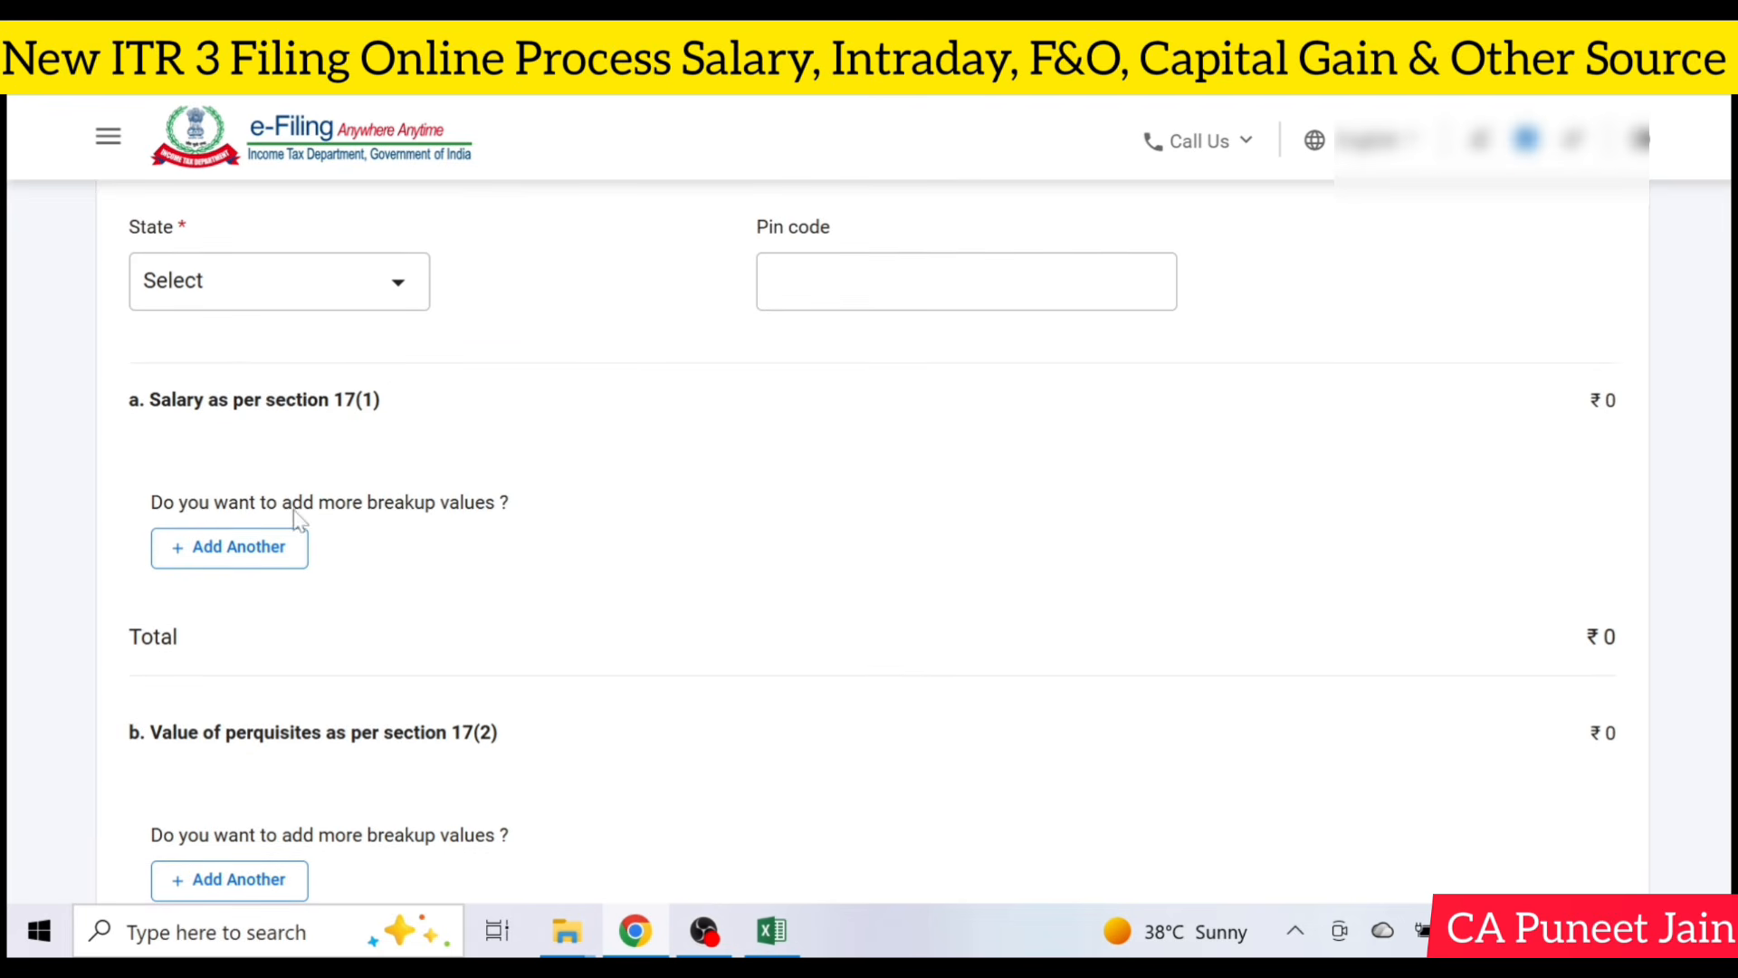
{"action": "left_click", "coordinate": [273, 547]}
{"action": "scroll", "coordinate": [385, 448], "scroll_direction": "down", "scroll_amount": 1}
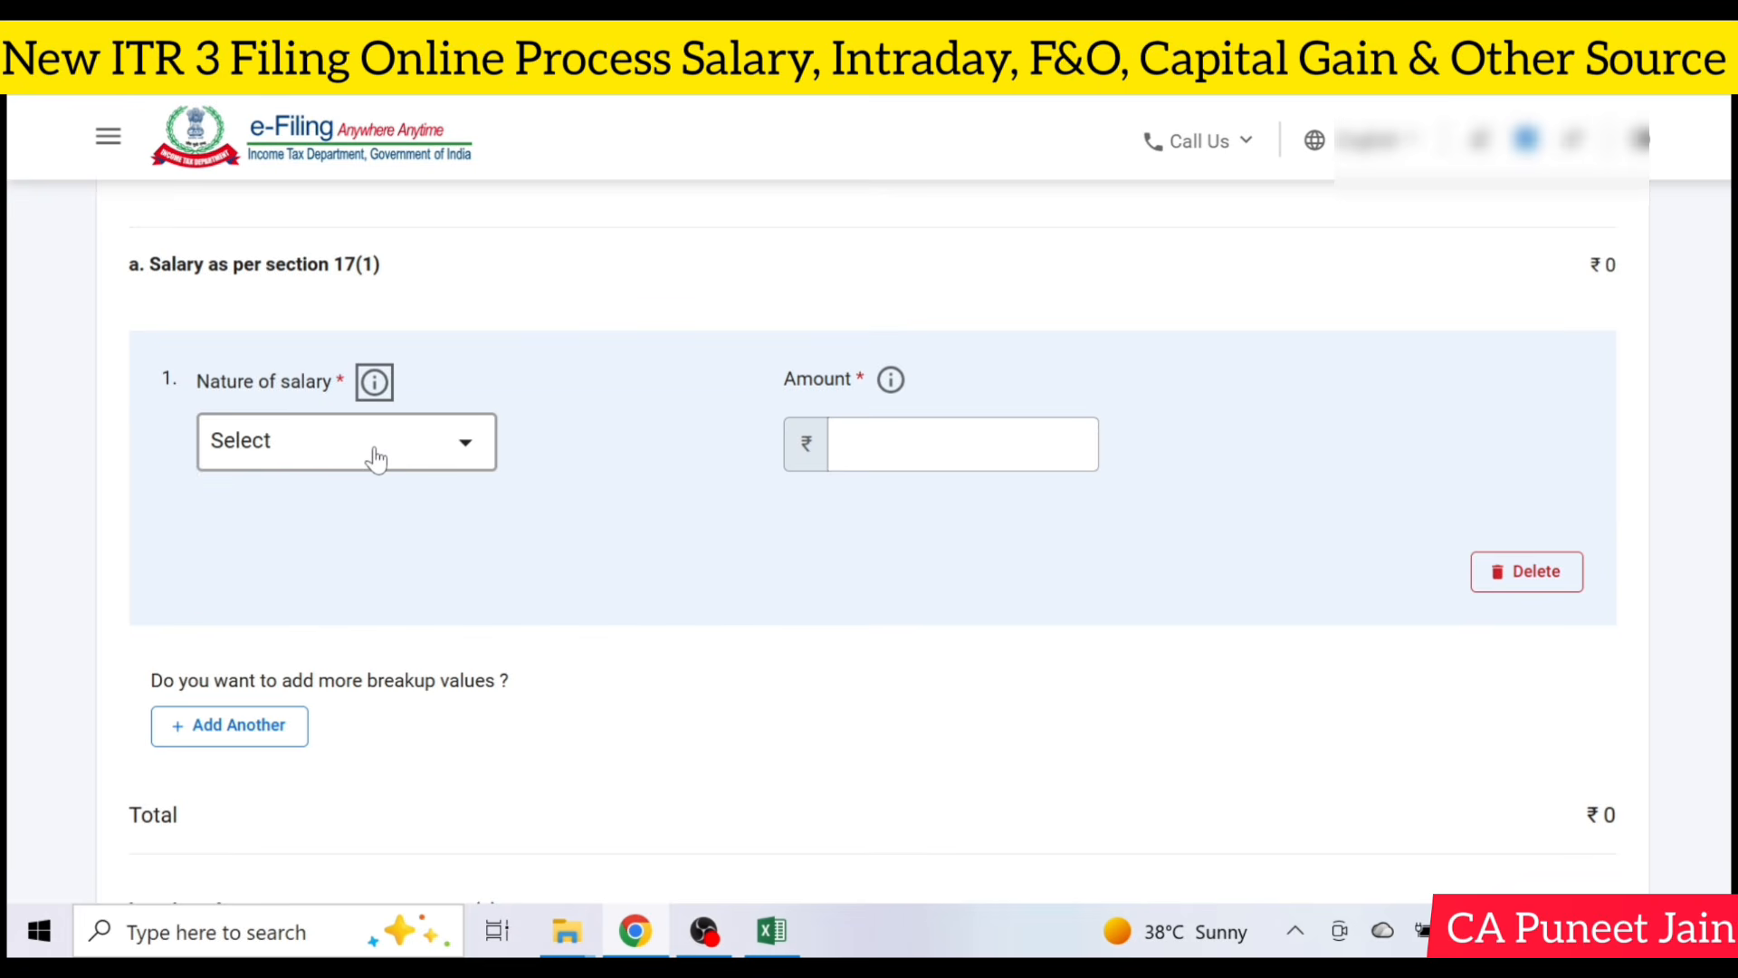
{"action": "left_click", "coordinate": [377, 459]}
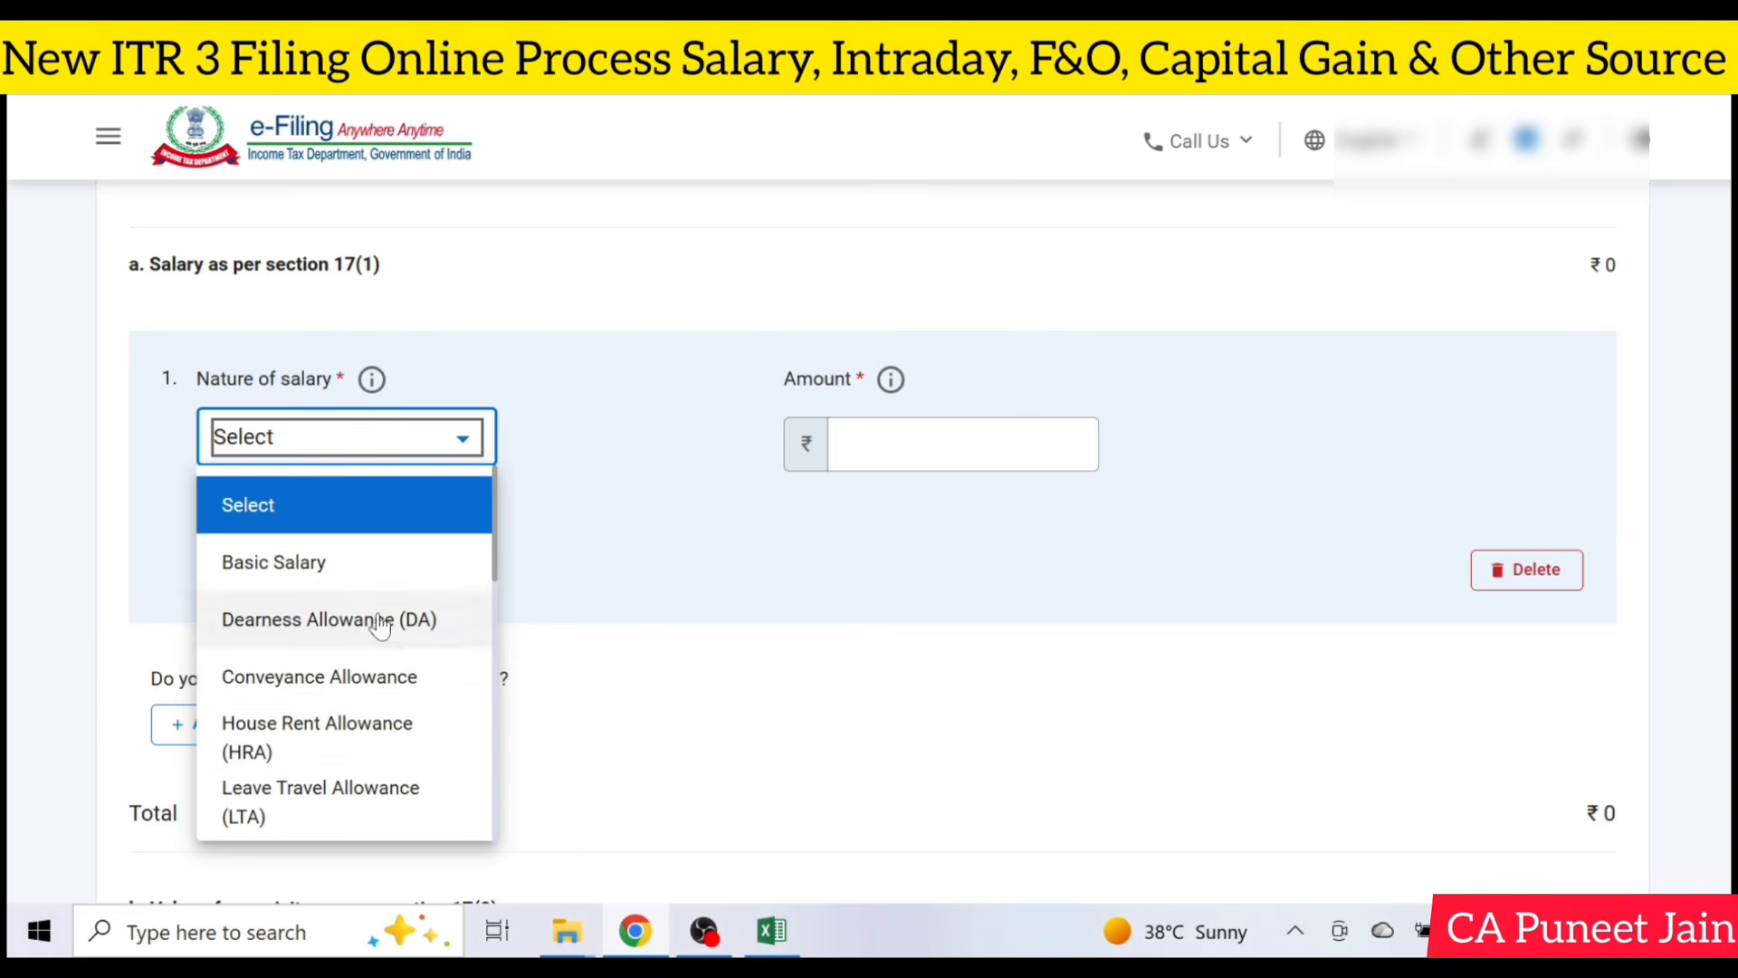
{"action": "key", "text": "Up"}
{"action": "key", "text": "Tab"}
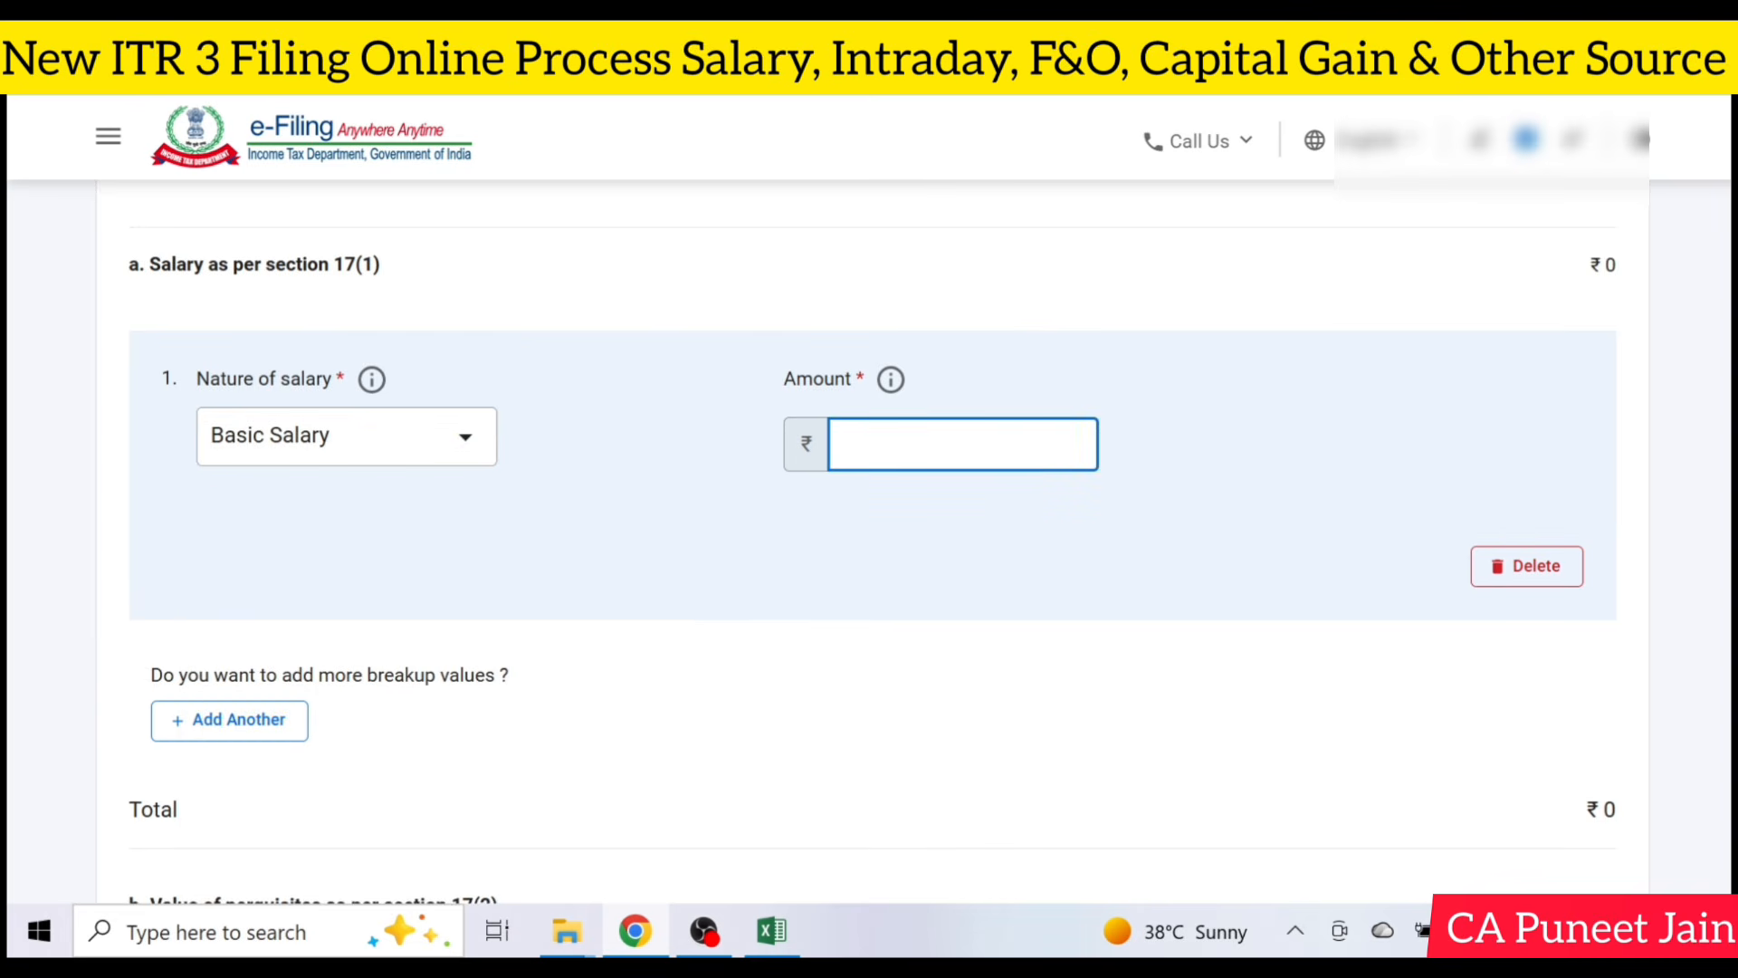
{"action": "type", "text": "750000"}
{"action": "left_click", "coordinate": [1105, 493]}
{"action": "scroll", "coordinate": [1078, 524], "scroll_direction": "down", "scroll_amount": 10}
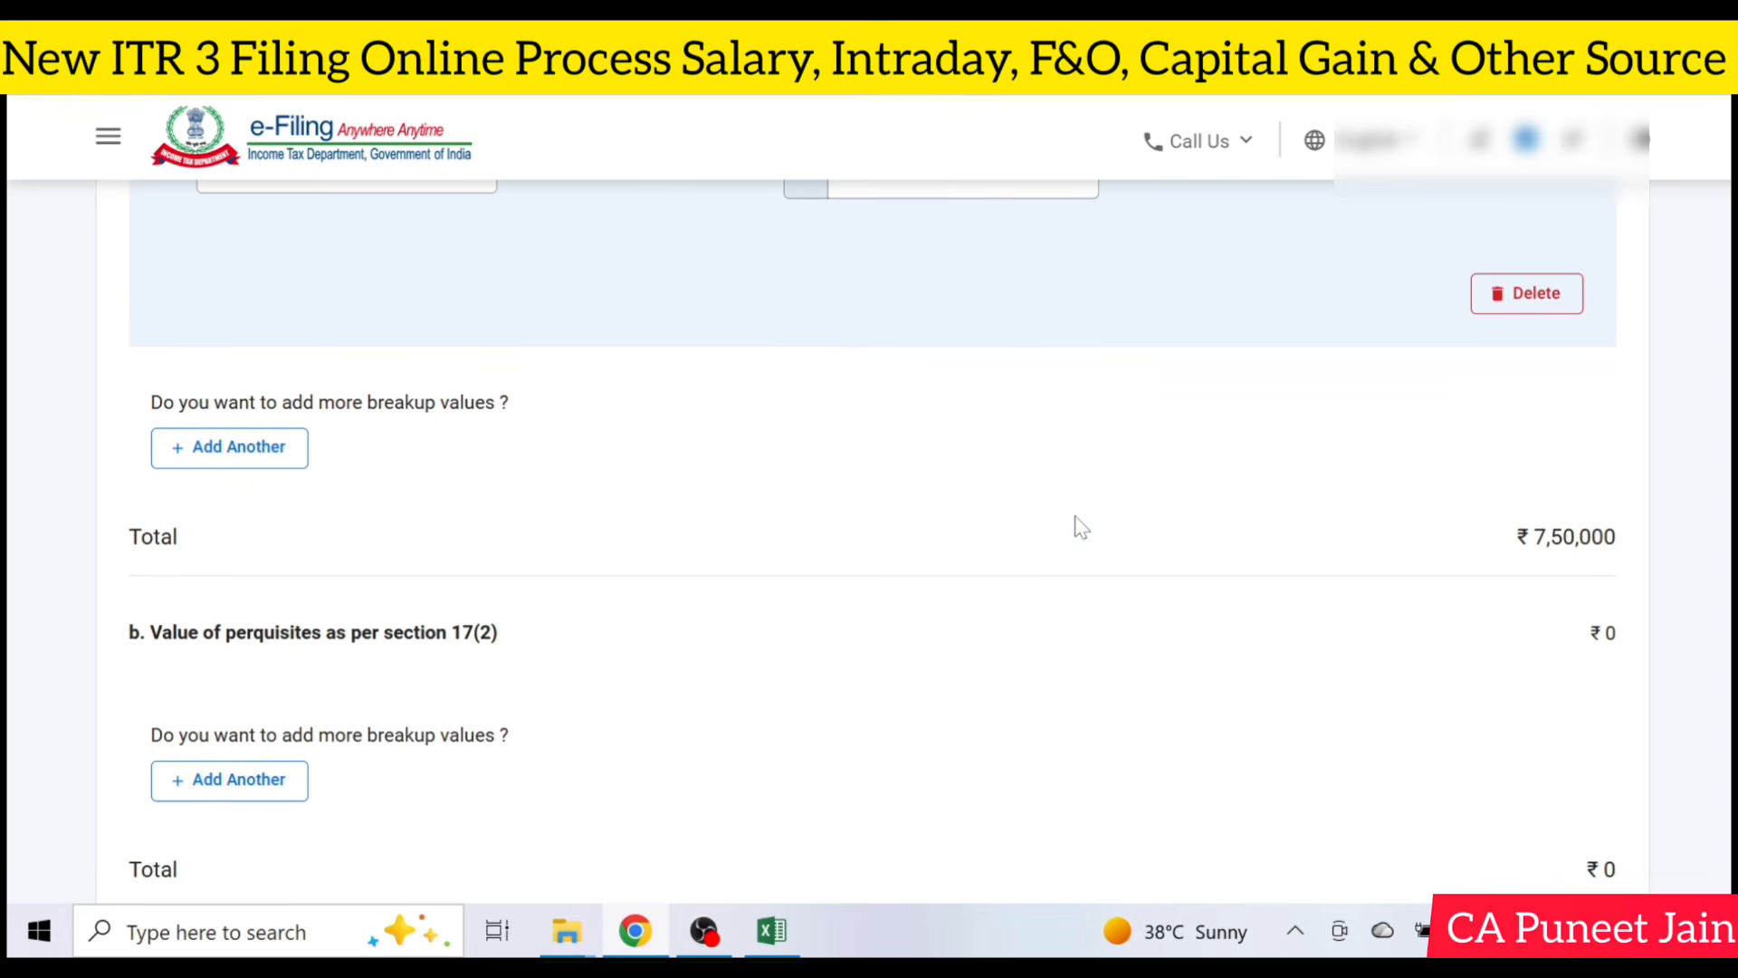
Save the gross salary entry and confirm Schedule Salary.
{"action": "scroll", "coordinate": [1424, 535], "scroll_direction": "down", "scroll_amount": 7}
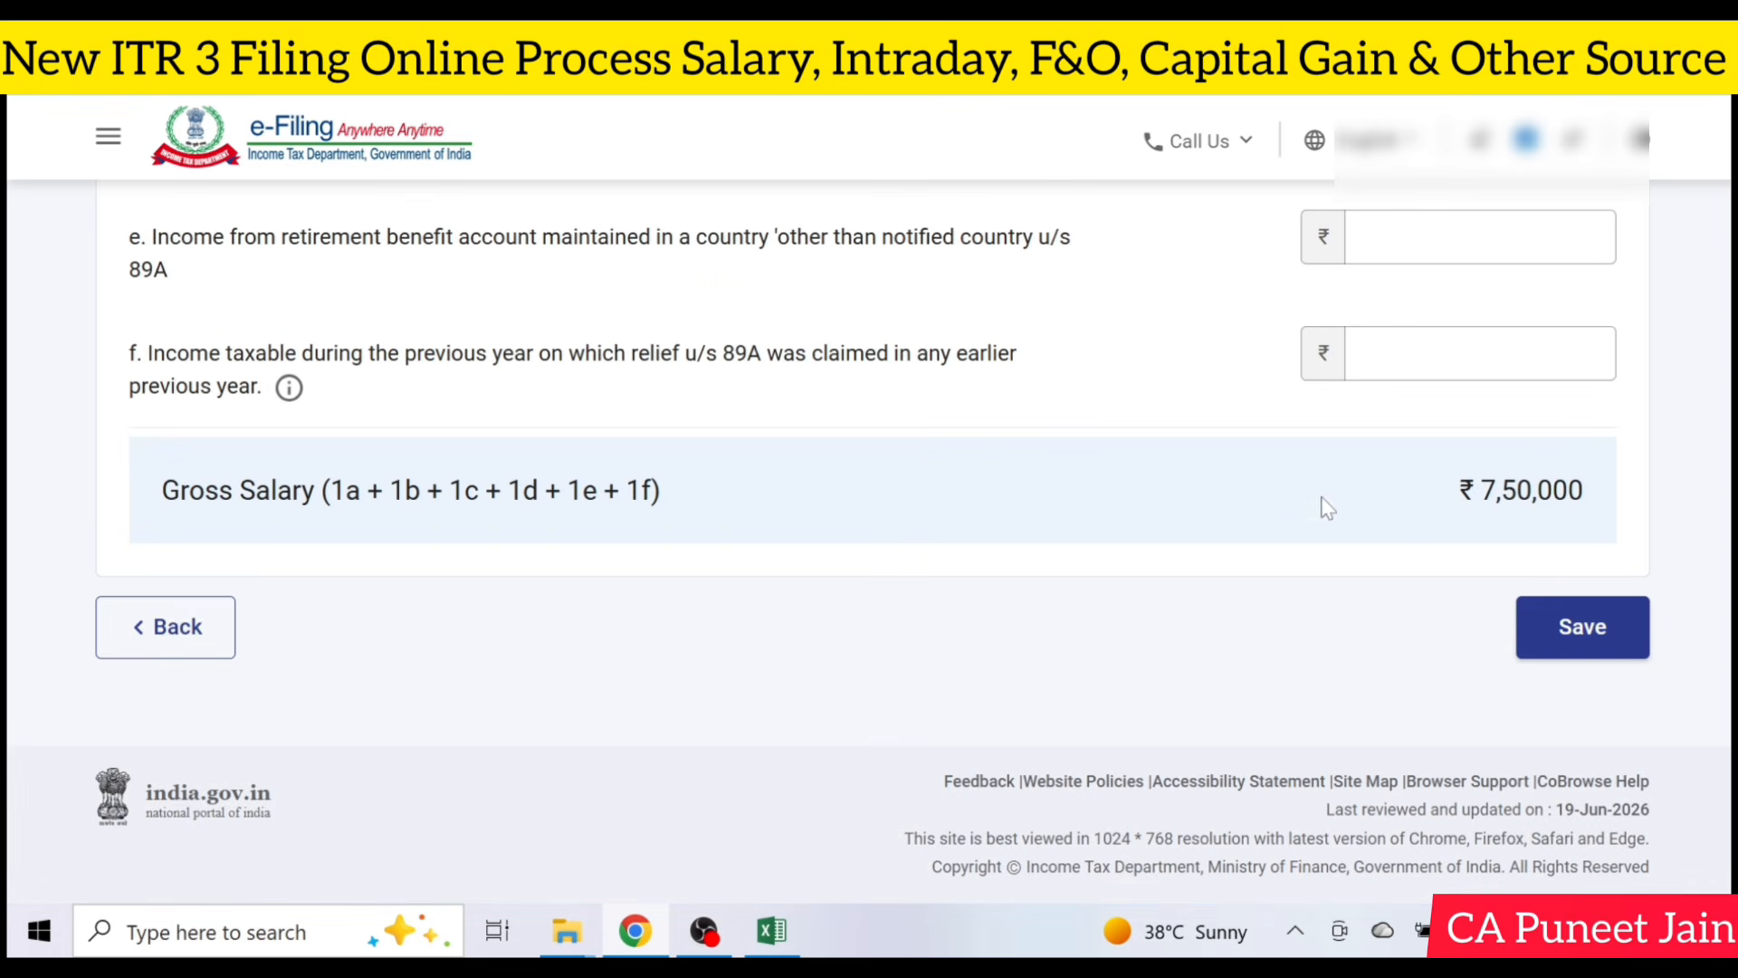
{"action": "left_click", "coordinate": [1589, 632]}
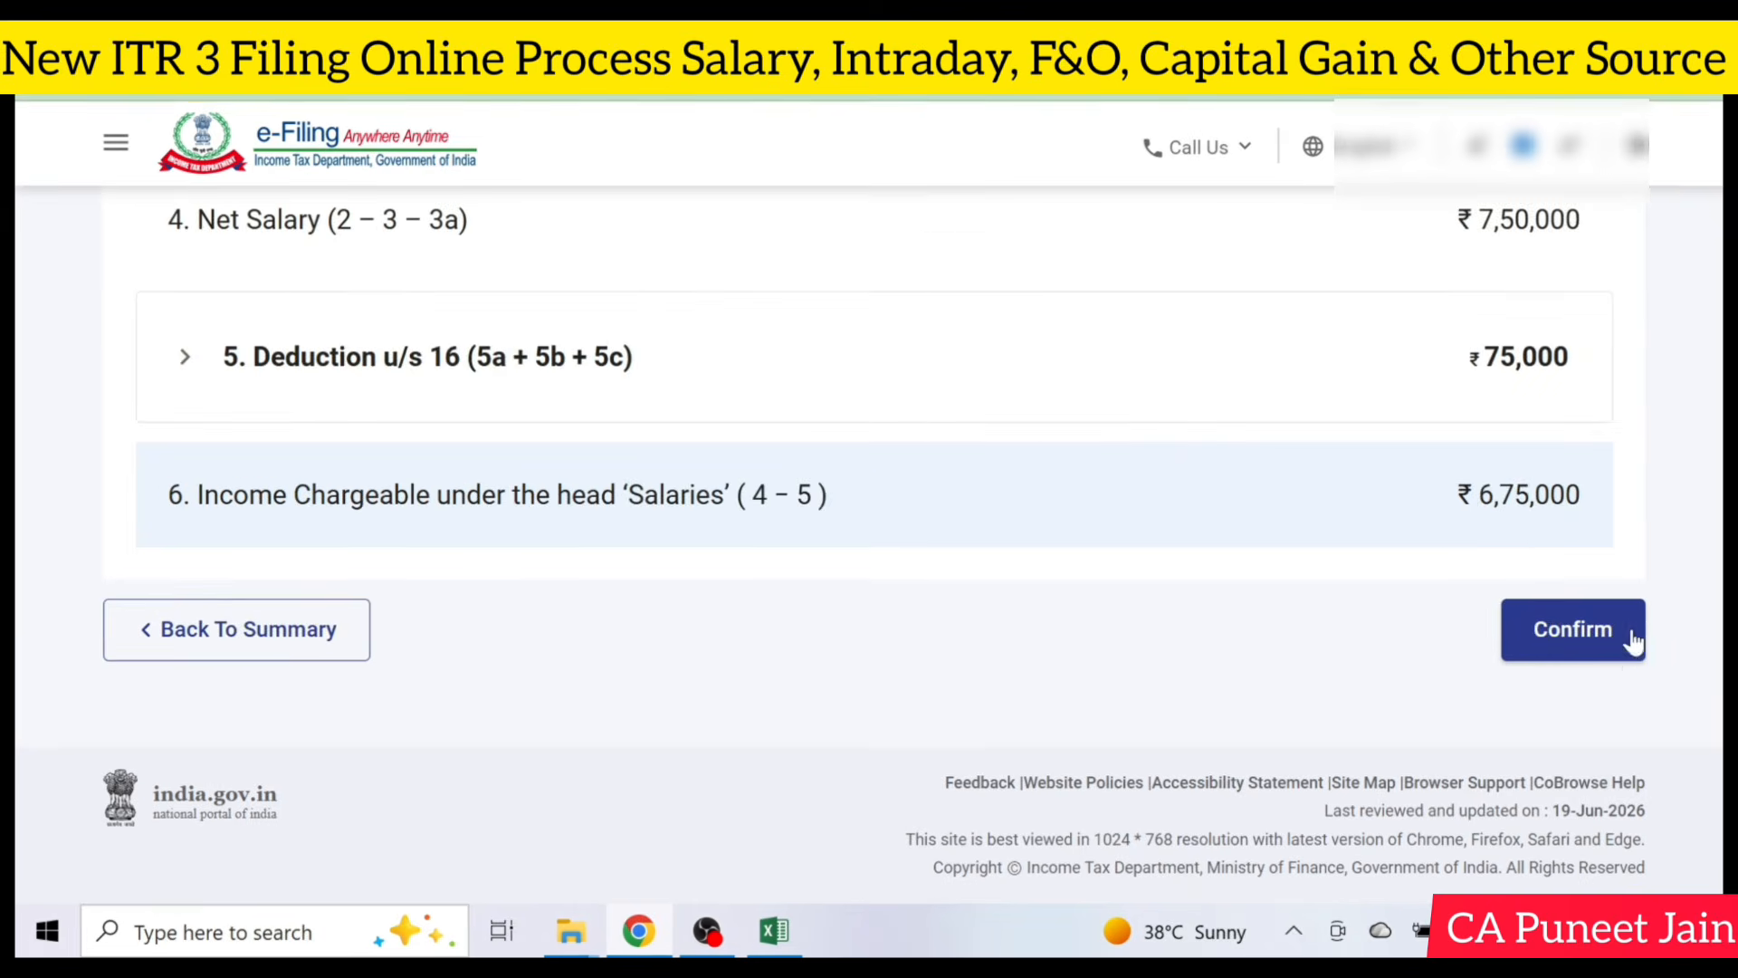
{"action": "left_click", "coordinate": [1605, 654]}
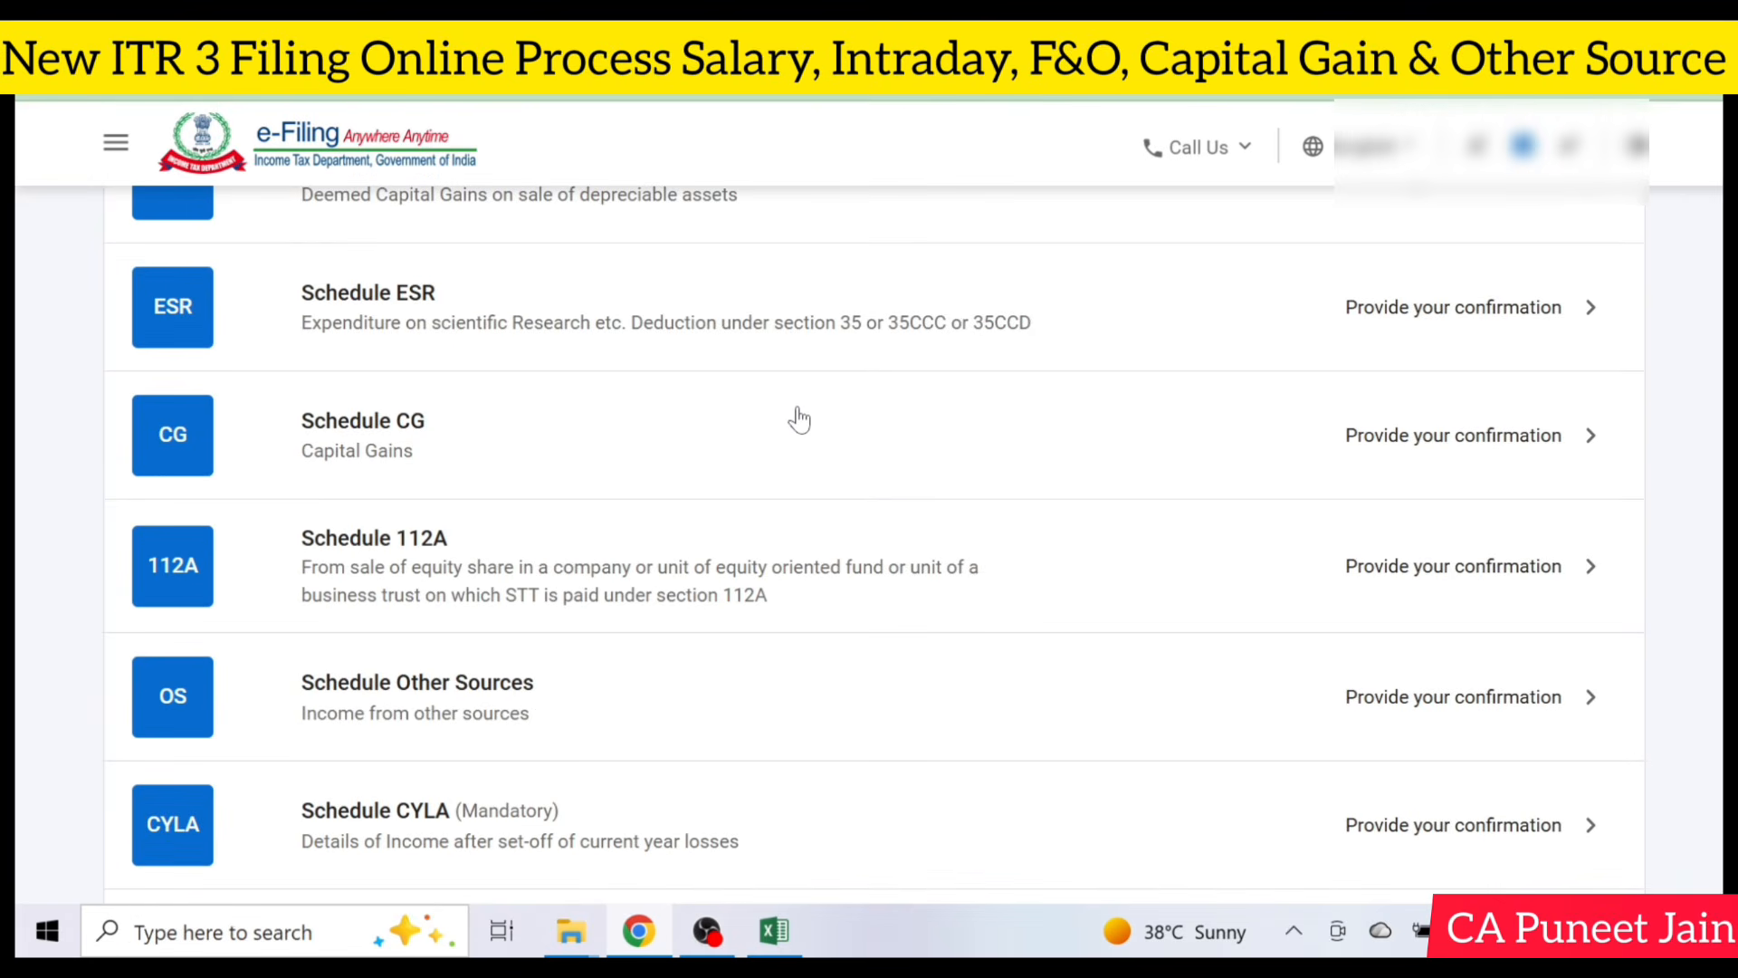
Open Schedule BP and review the speculative business income and the total chargeable under profits and gains.
{"action": "scroll", "coordinate": [797, 418], "scroll_direction": "up", "scroll_amount": 9}
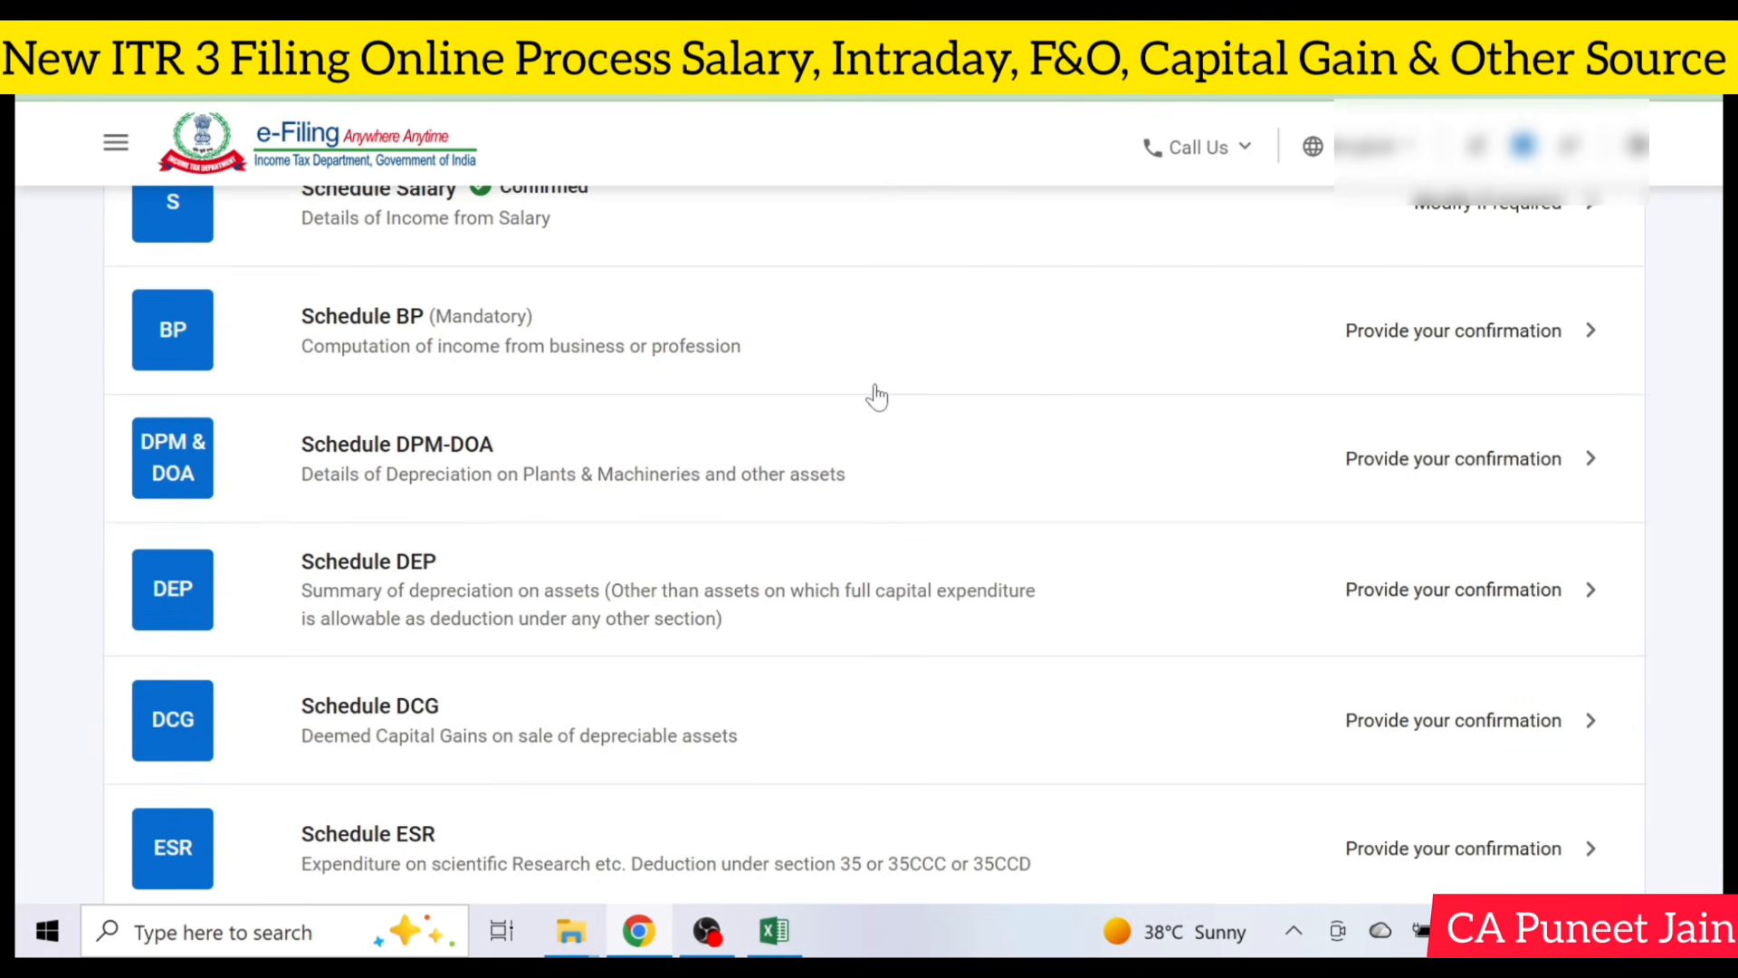
{"action": "scroll", "coordinate": [876, 397], "scroll_direction": "down", "scroll_amount": 2}
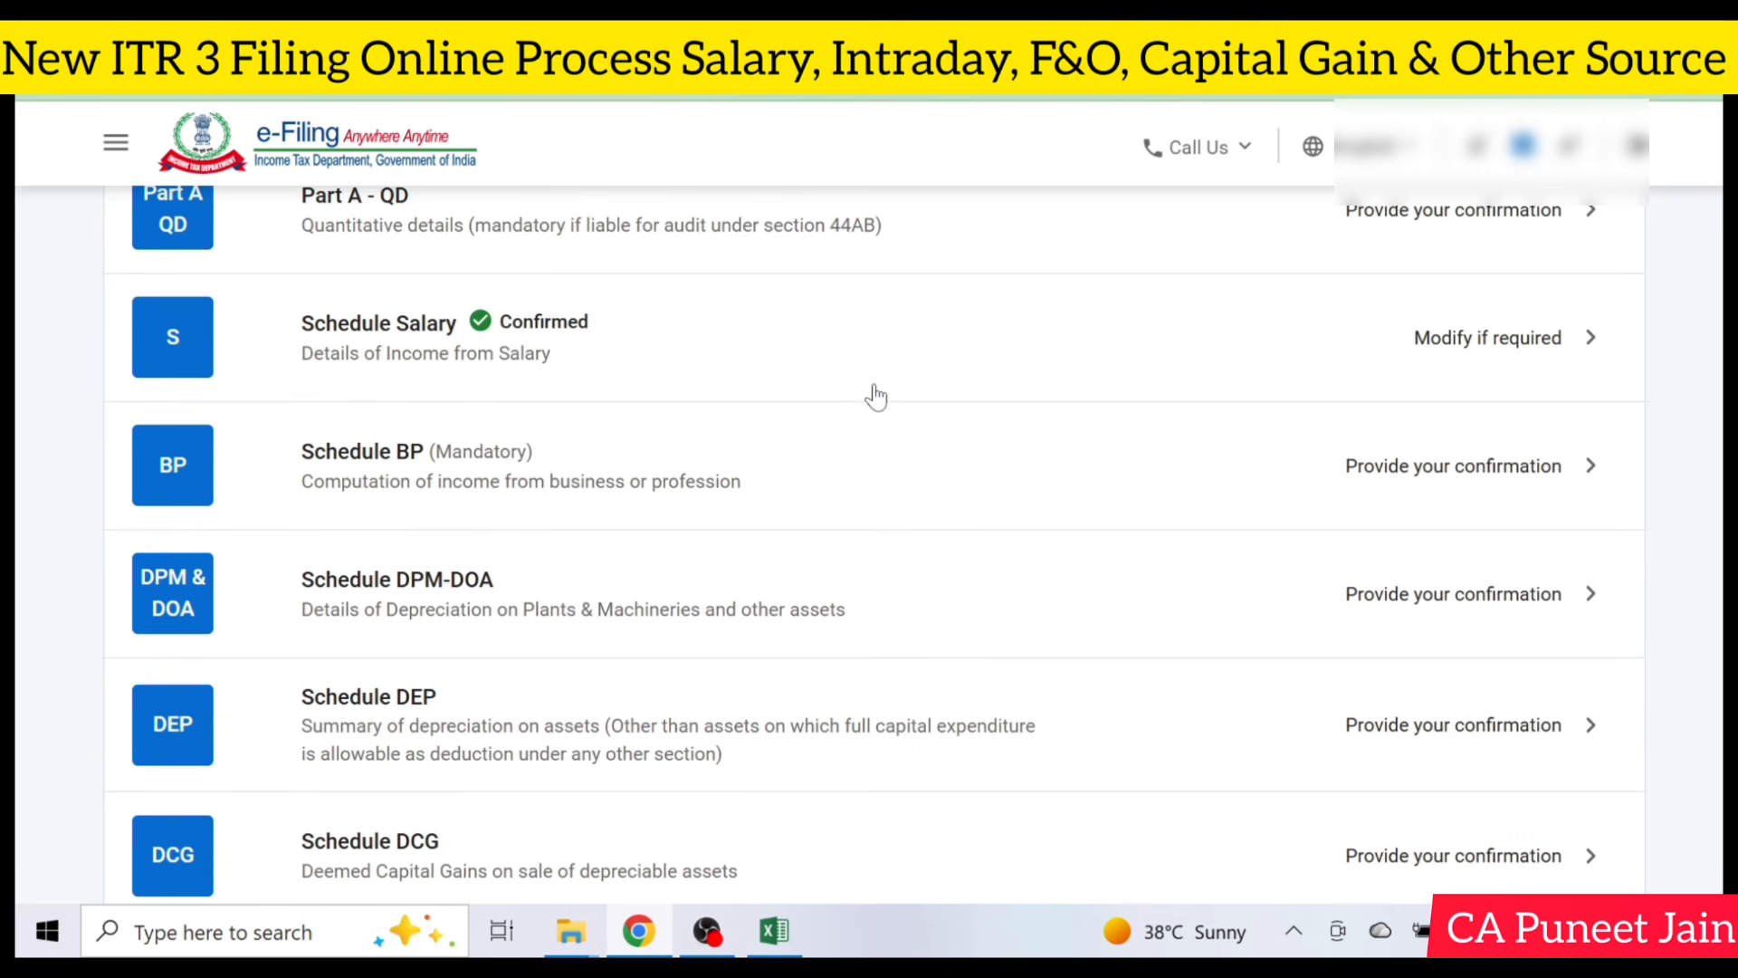
{"action": "scroll", "coordinate": [875, 397], "scroll_direction": "down", "scroll_amount": 2}
{"action": "left_click", "coordinate": [855, 363]}
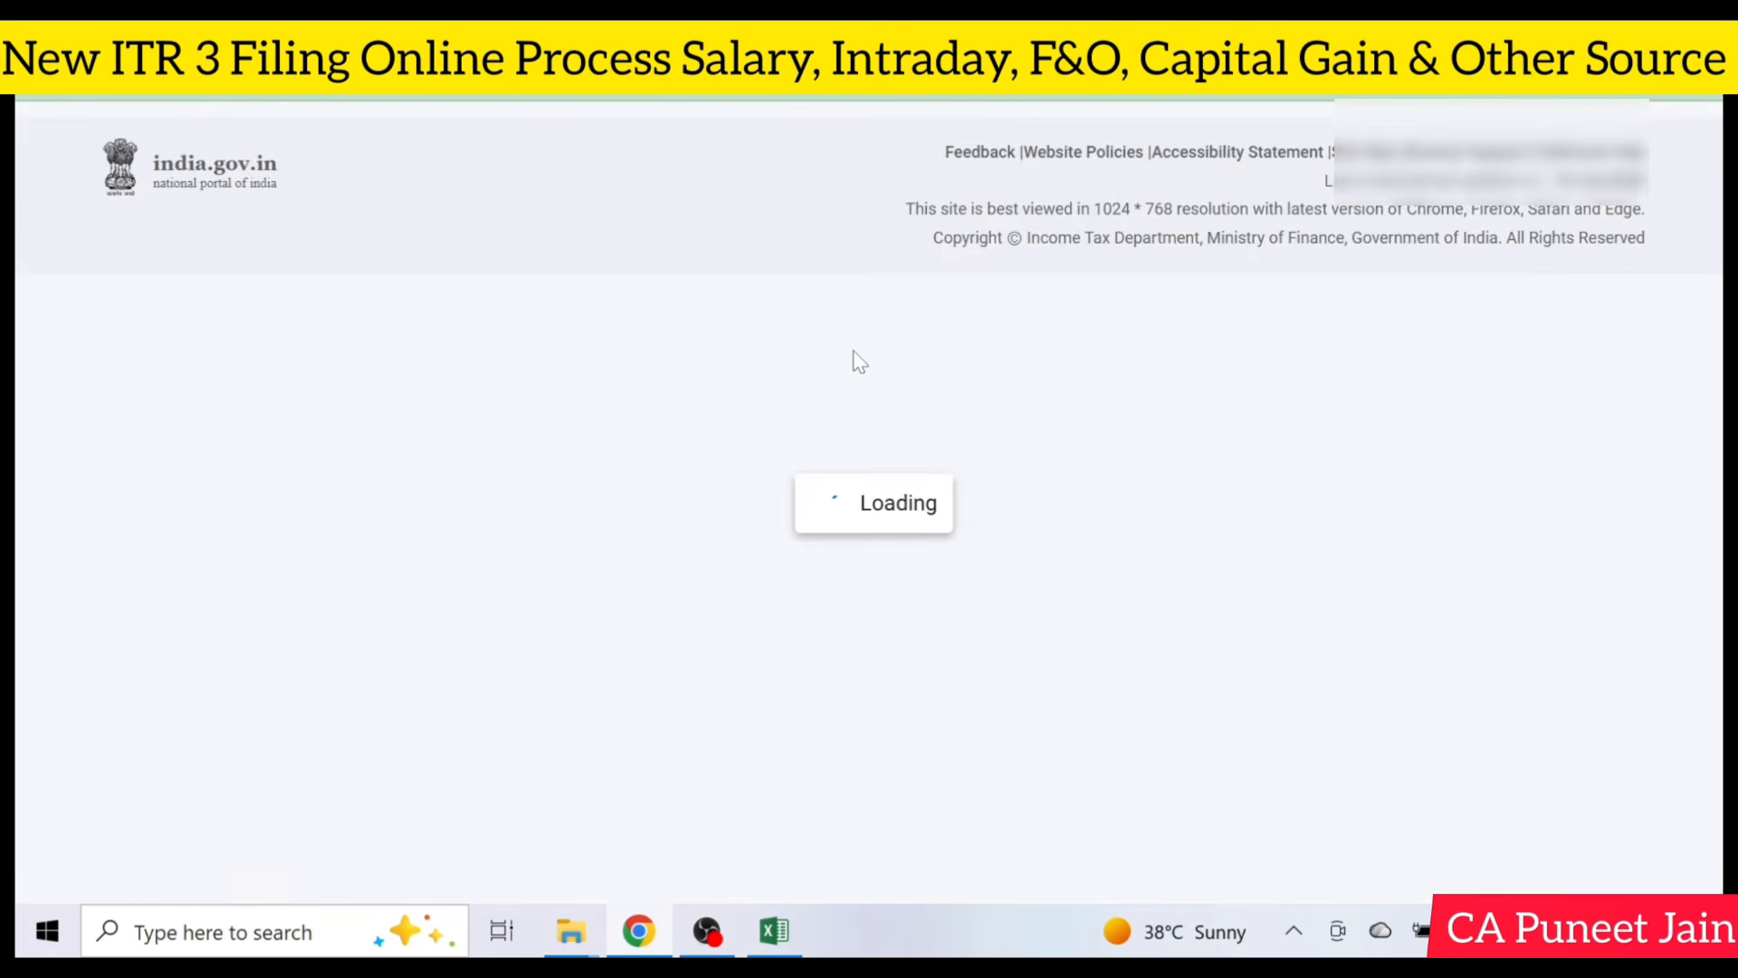
{"action": "scroll", "coordinate": [479, 521], "scroll_direction": "down", "scroll_amount": 2}
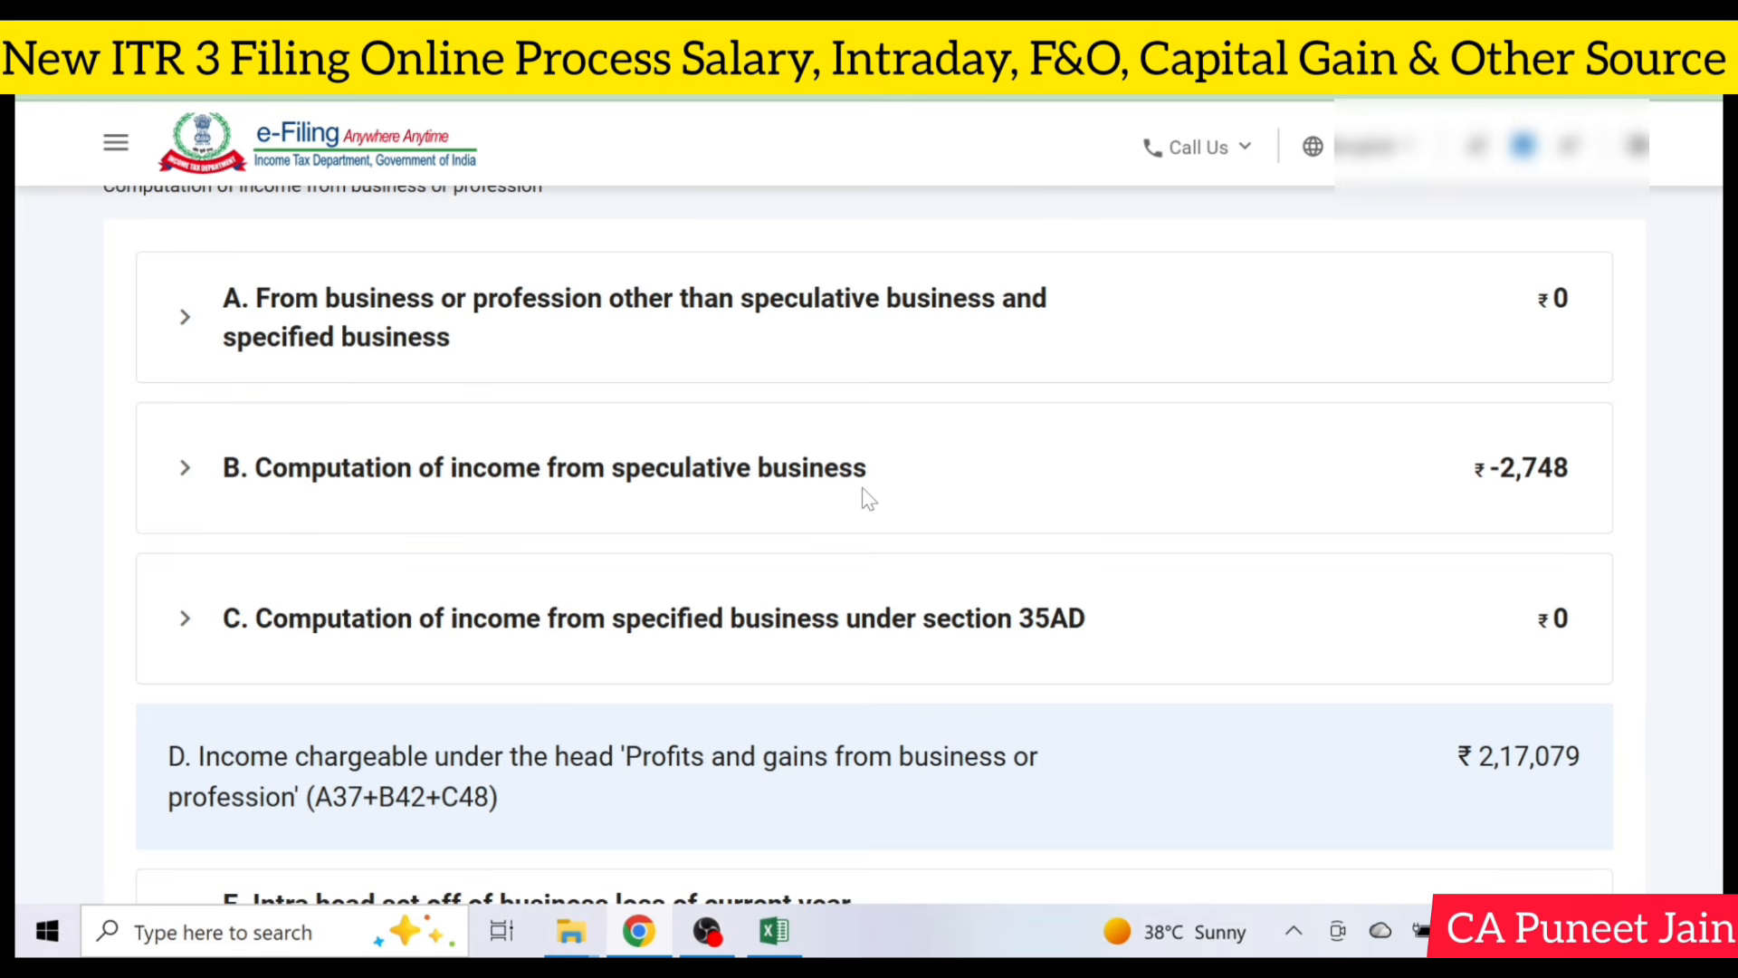
{"action": "scroll", "coordinate": [1144, 516], "scroll_direction": "down", "scroll_amount": 2}
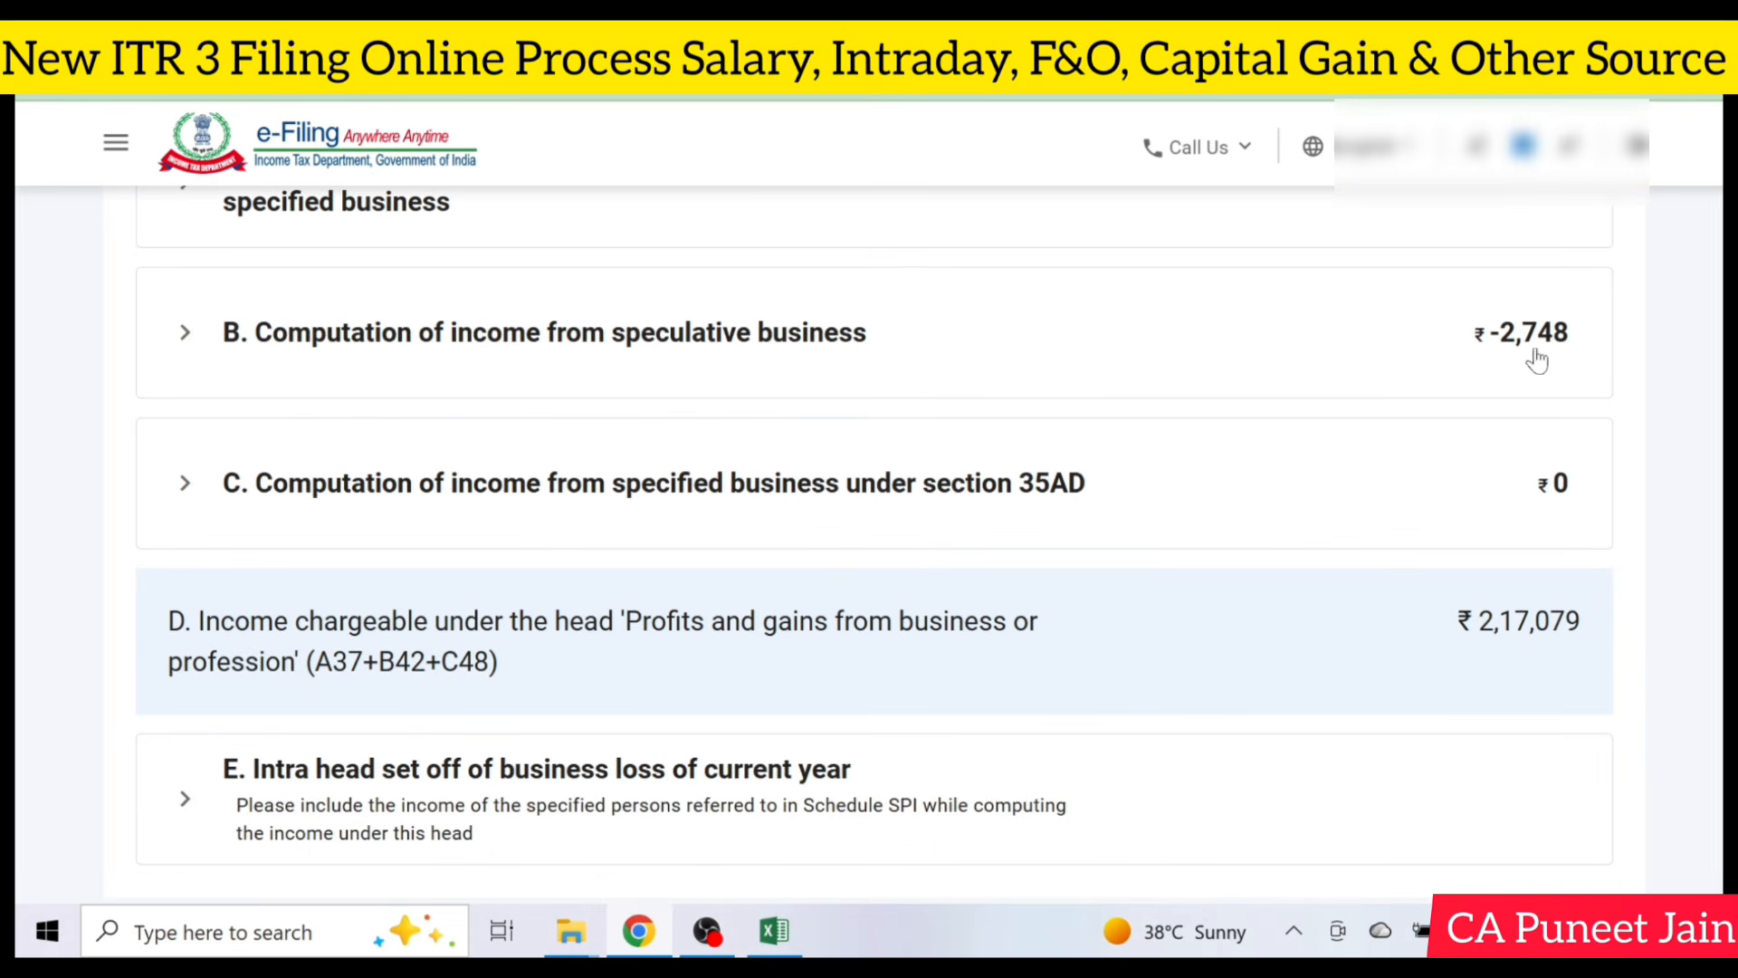
{"action": "scroll", "coordinate": [1284, 667], "scroll_direction": "down", "scroll_amount": 3}
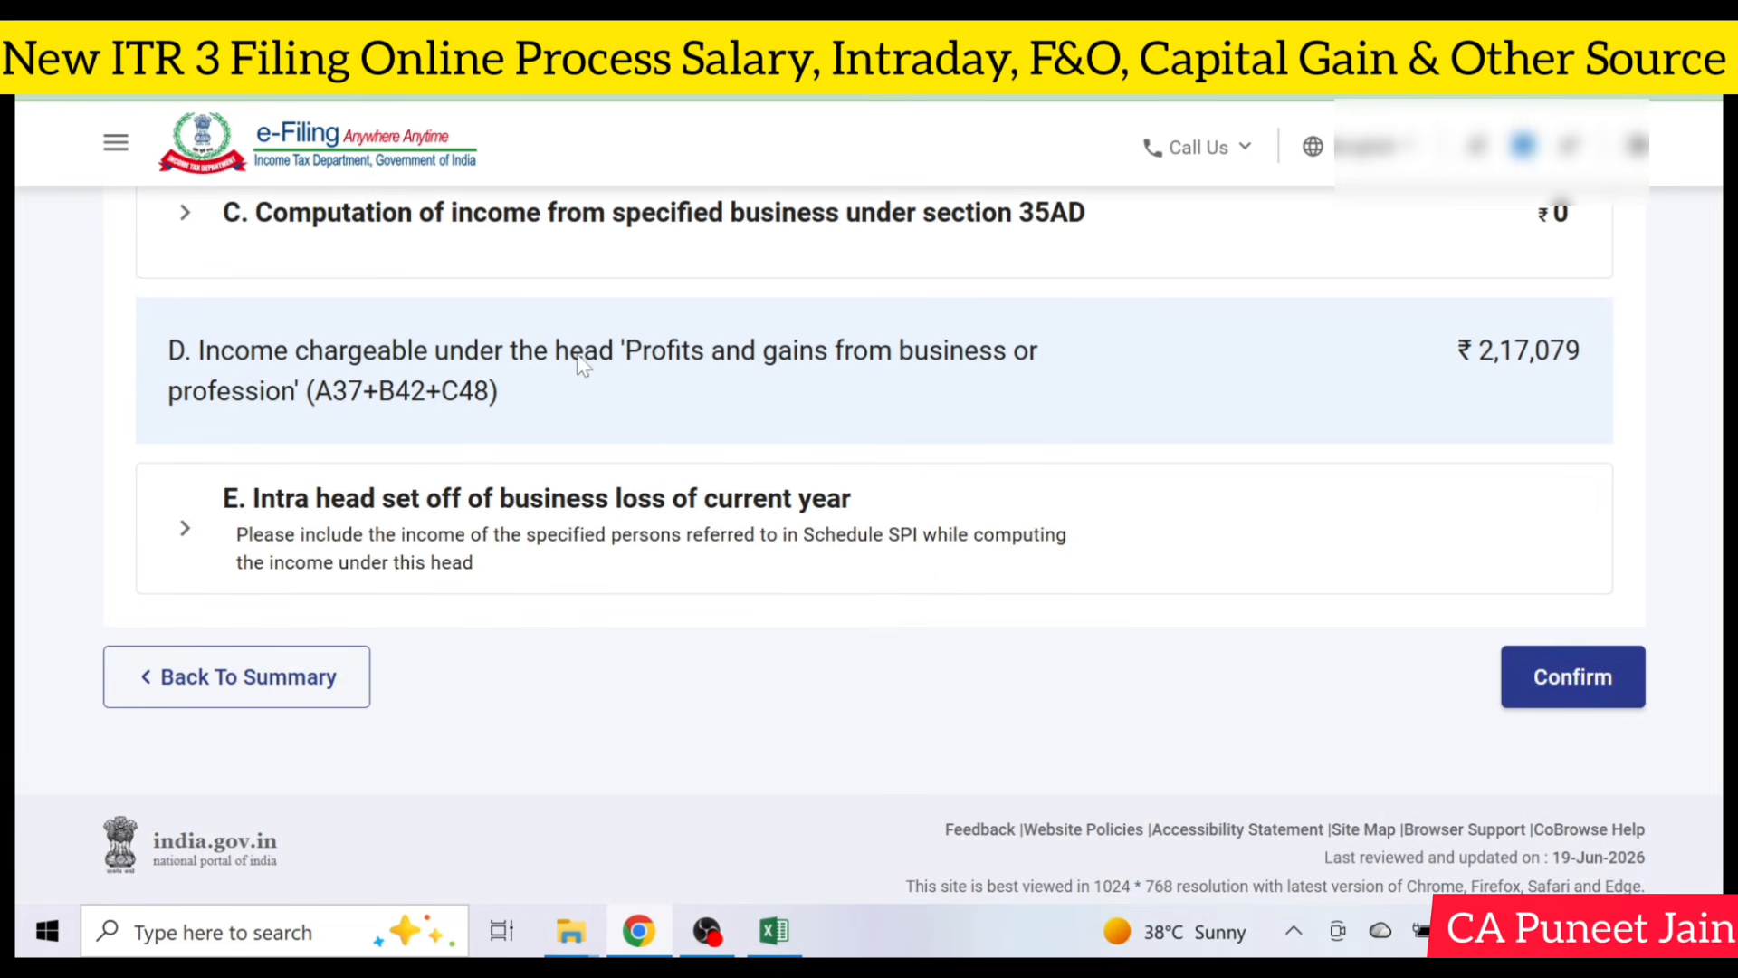
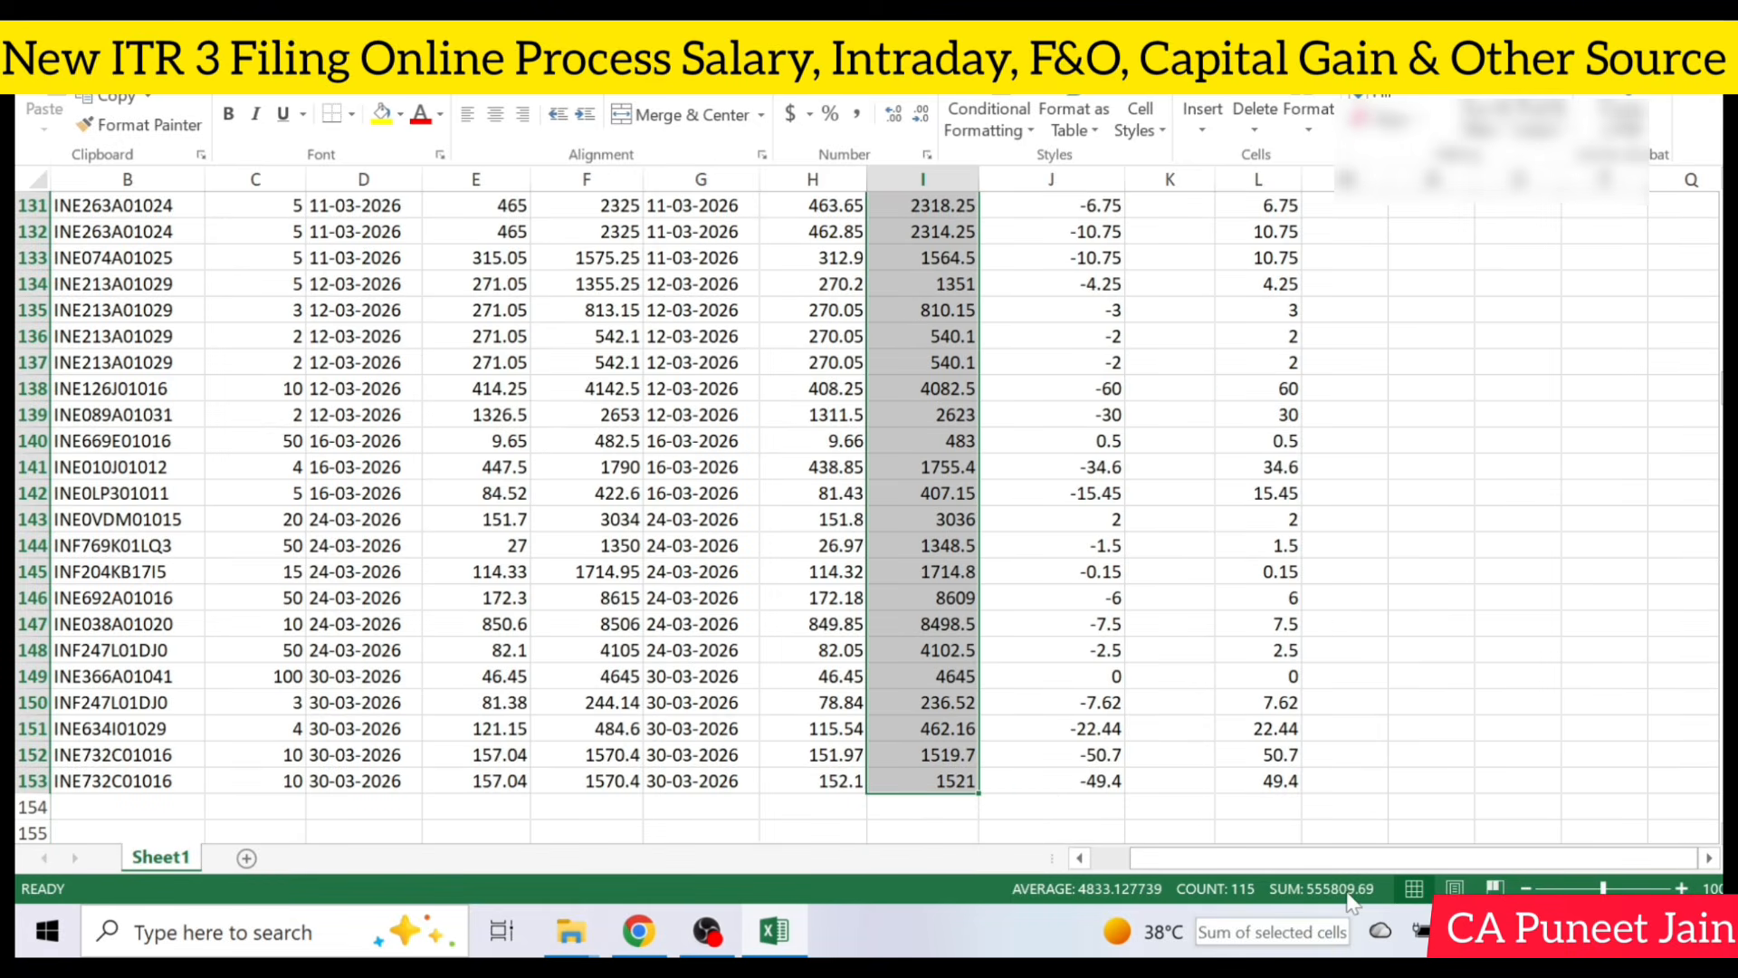
Switch to the e-Filing portal and set the full value of consideration under section 111A [for others] to 555809.
{"action": "left_click", "coordinate": [638, 930]}
{"action": "key", "text": "Tab"}
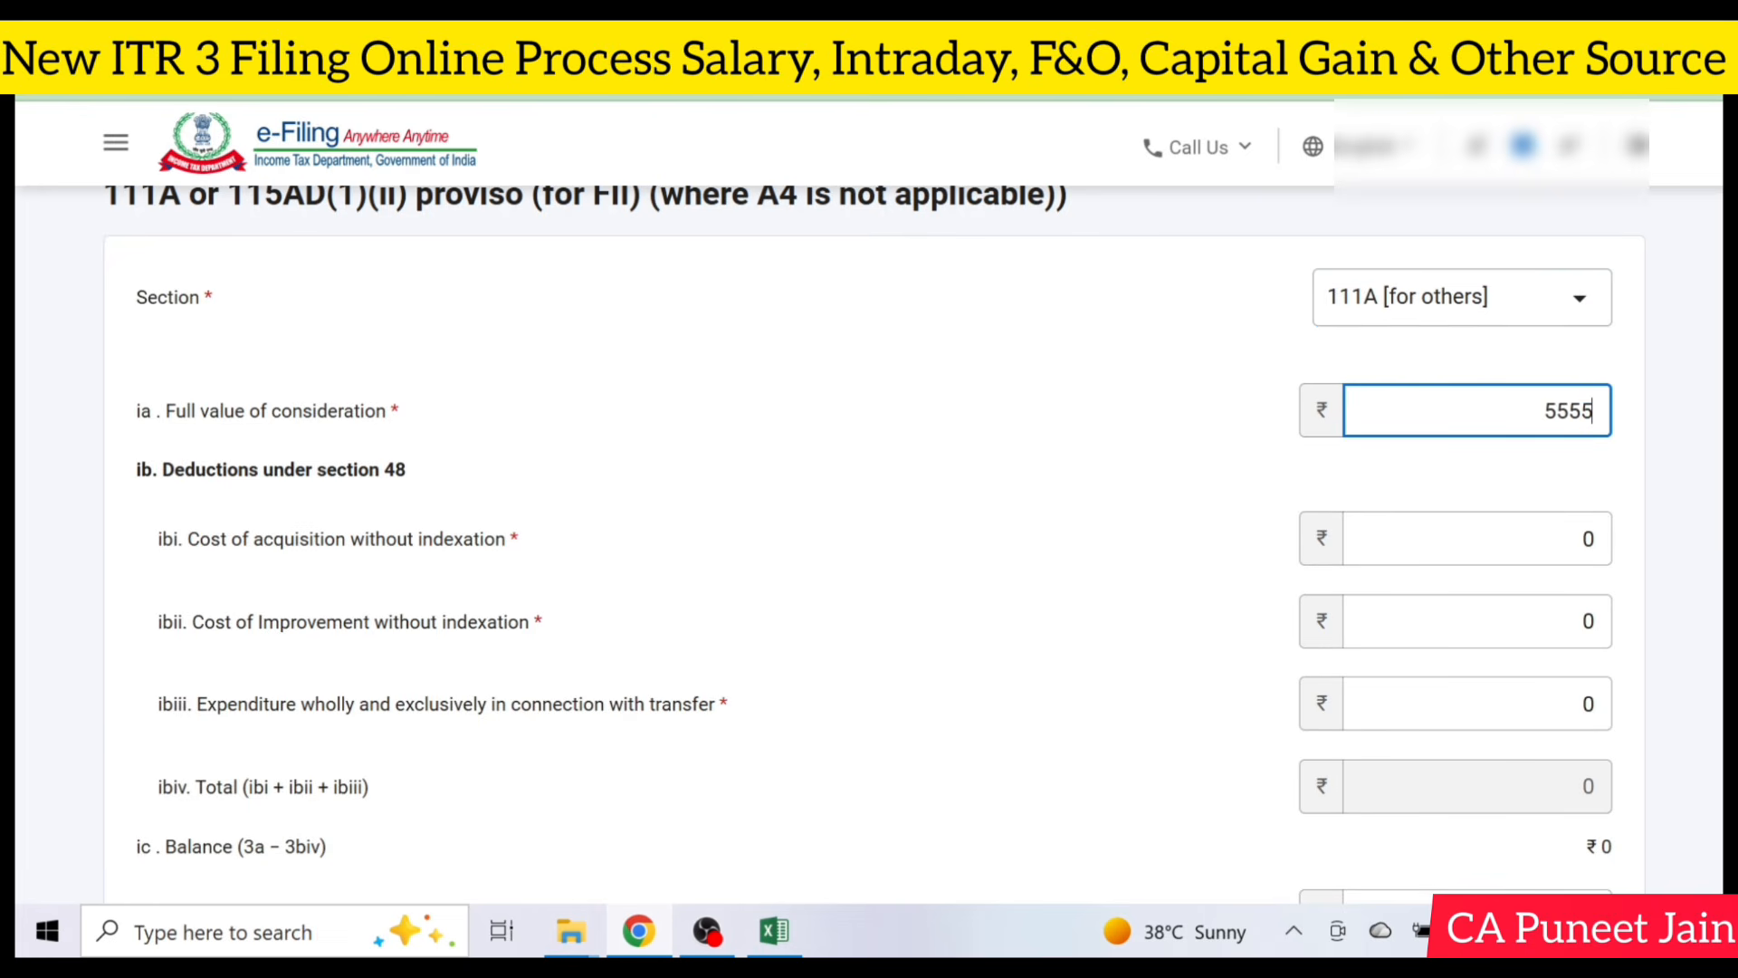
{"action": "type", "text": "555809"}
Switch to the Excel sheet and select the Buy value column from F39 to F153 to check its sum.
{"action": "key", "text": "alt+Tab"}
{"action": "left_click", "coordinate": [799, 511]}
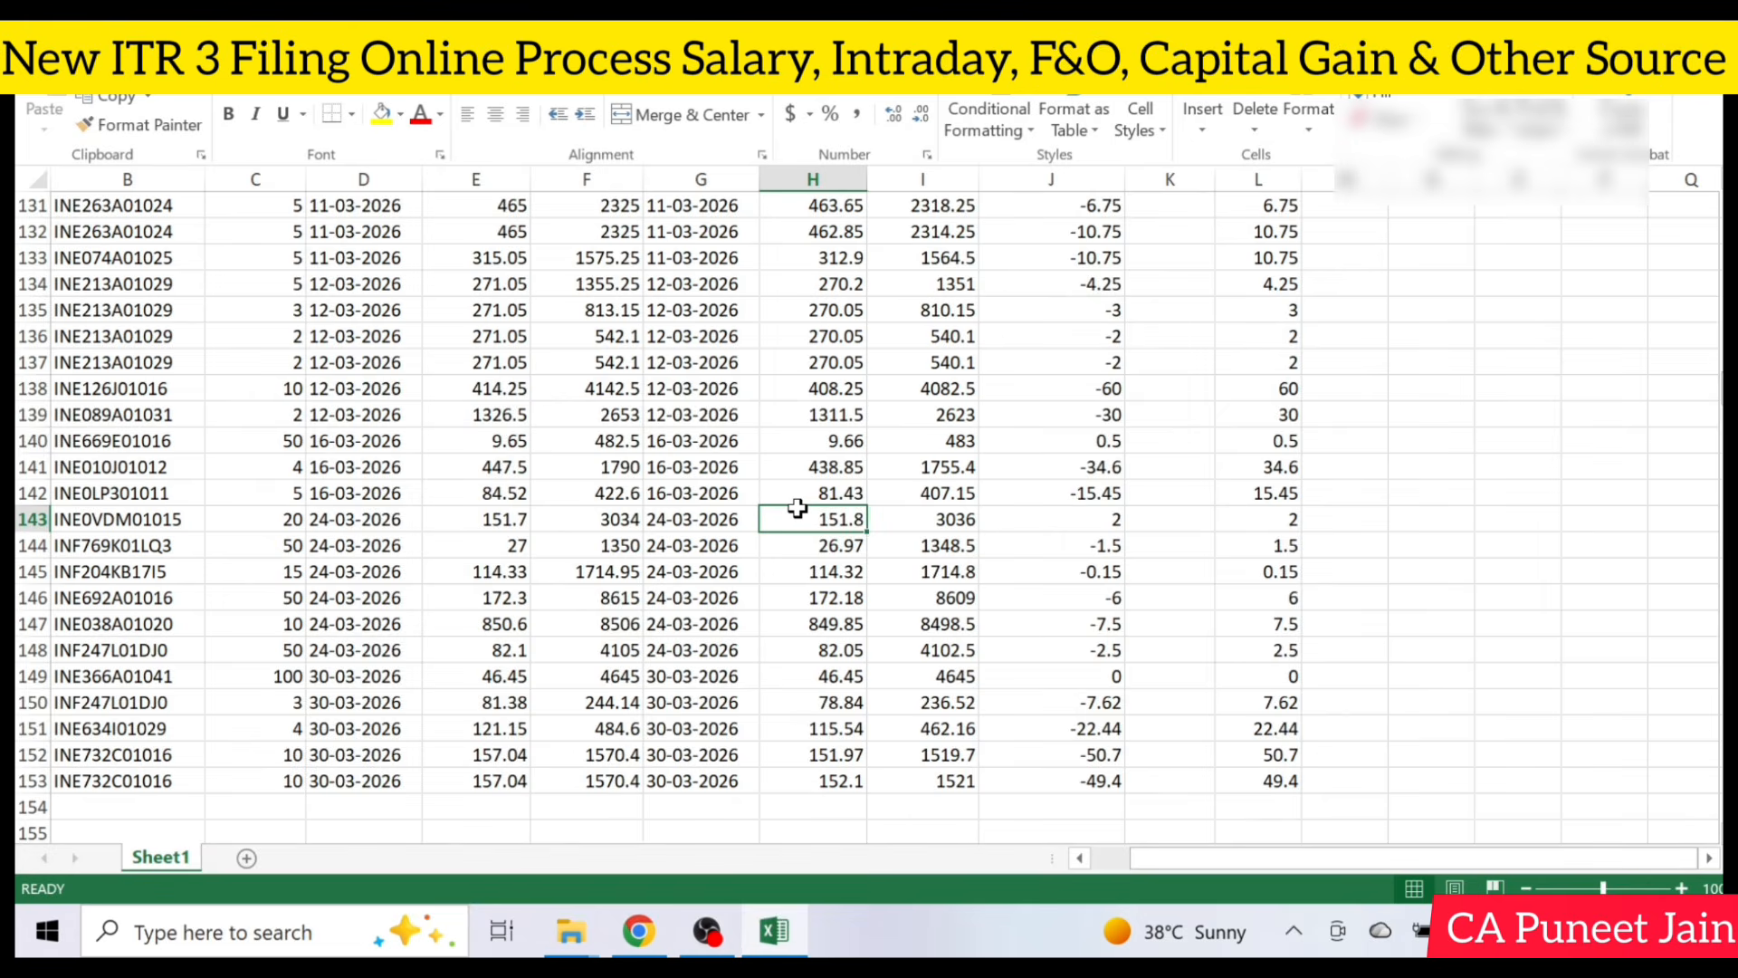
{"action": "key", "text": "ctrl+Up"}
{"action": "key", "text": "Left"}
{"action": "key", "text": "Left"}
{"action": "key", "text": "Down"}
{"action": "key", "text": "ctrl+shift+Down"}
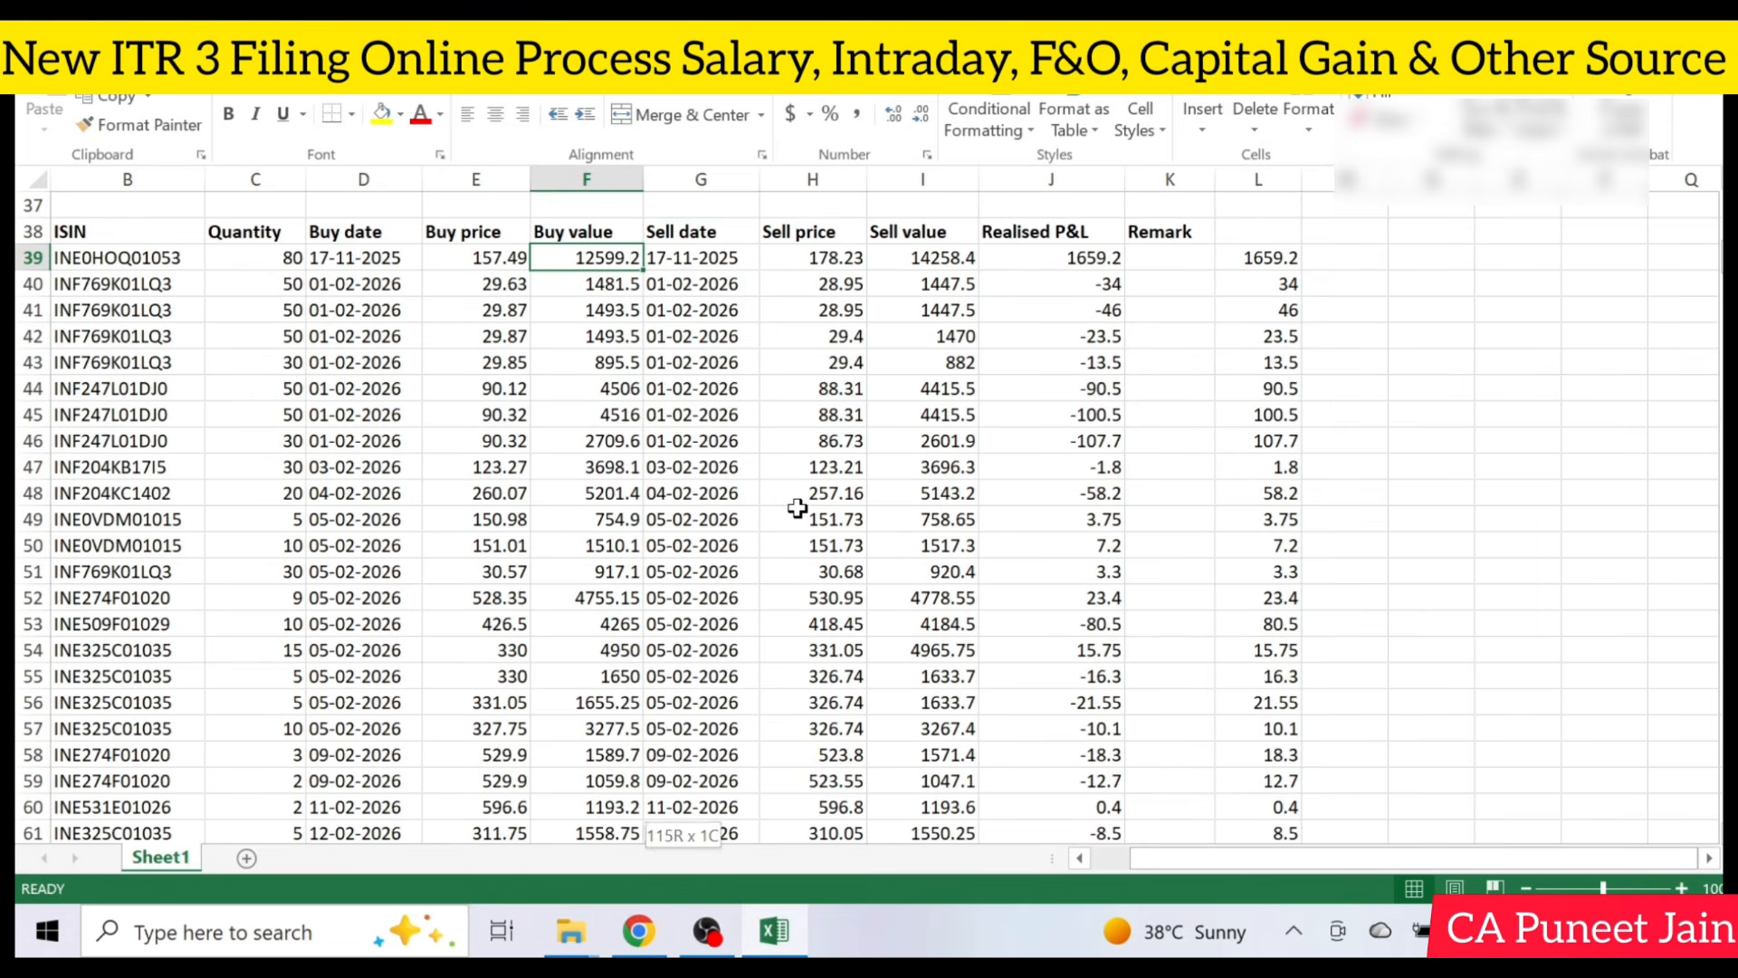
{"action": "key", "text": "shift+Down"}
{"action": "key", "text": "shift+Up"}
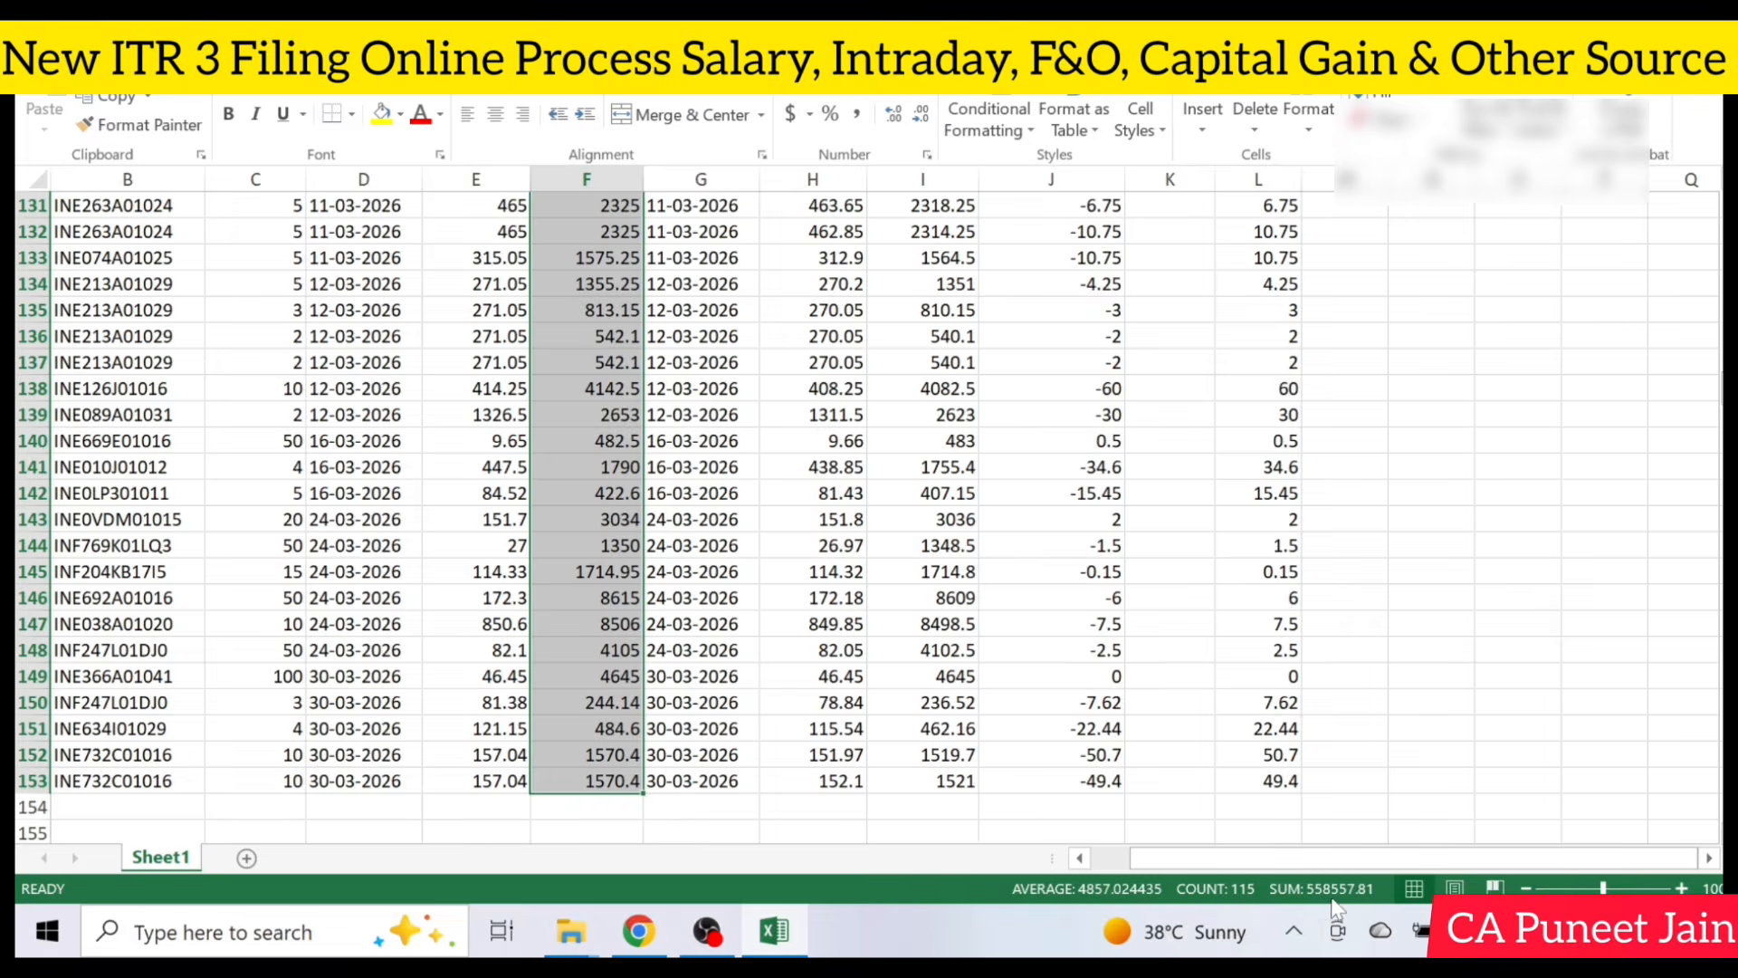
Return to the e-Filing portal, set the cost of acquisition without indexation to 558558, and save the 111A entry.
{"action": "key", "text": "alt+Tab"}
{"action": "left_click", "coordinate": [1485, 538]}
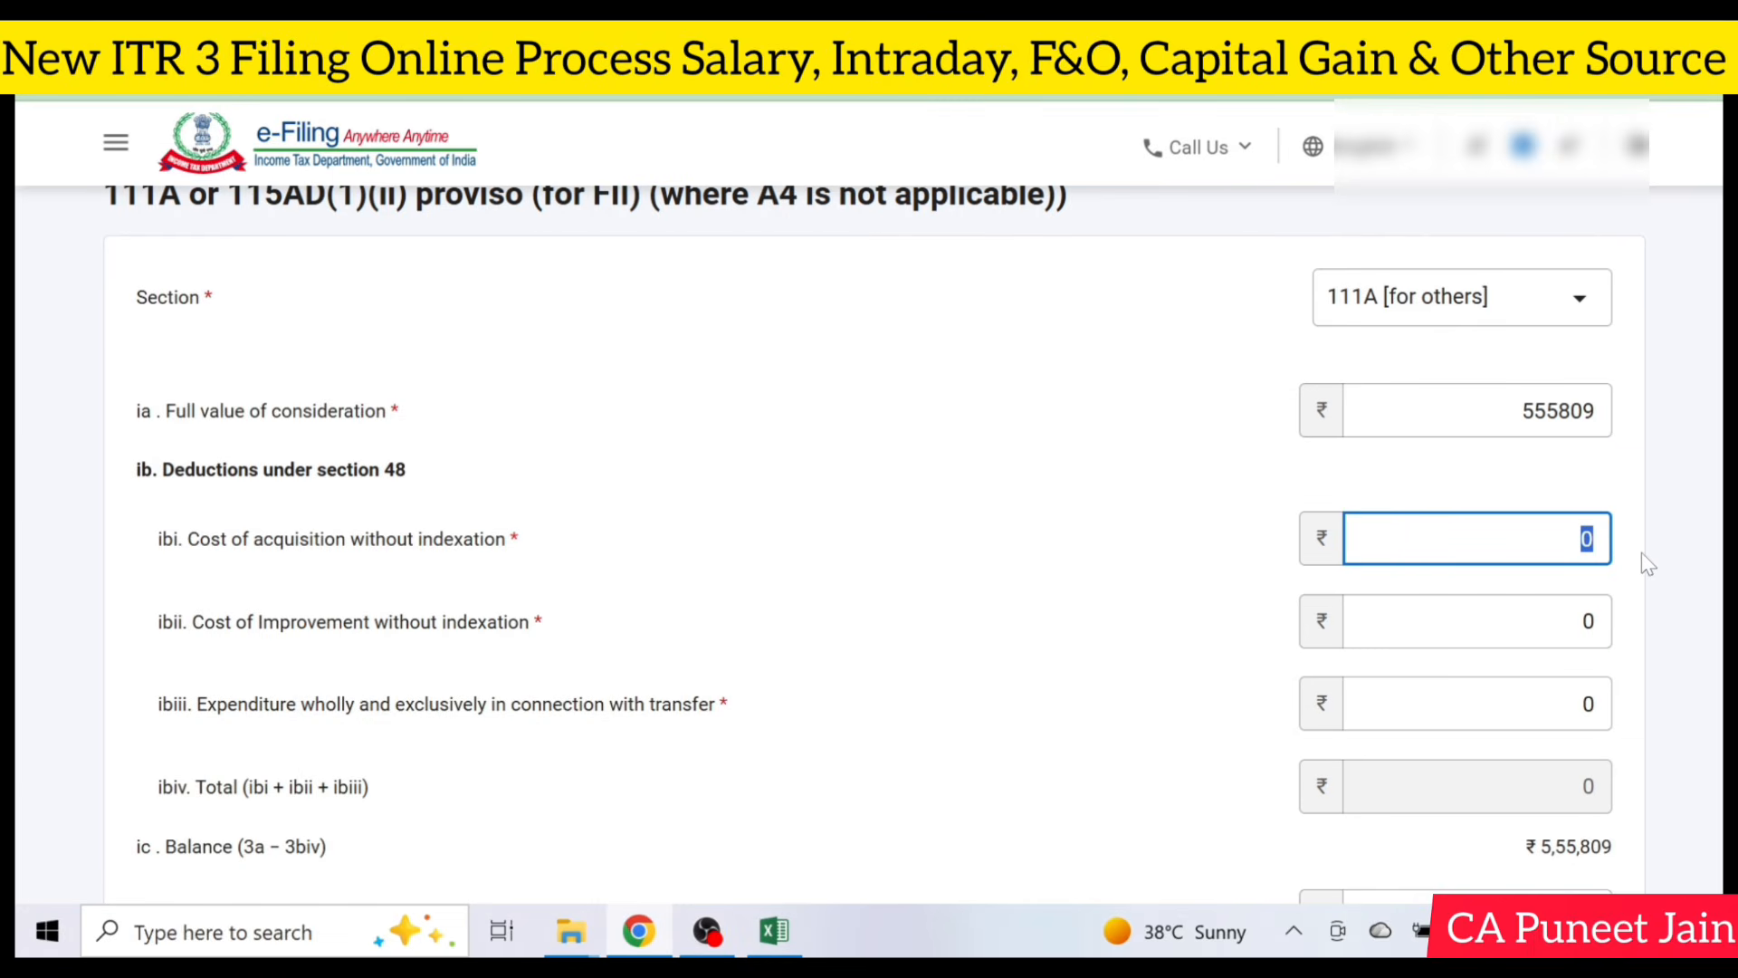
{"action": "type", "text": "558558"}
{"action": "left_click", "coordinate": [828, 572]}
{"action": "scroll", "coordinate": [985, 625], "scroll_direction": "down", "scroll_amount": 3}
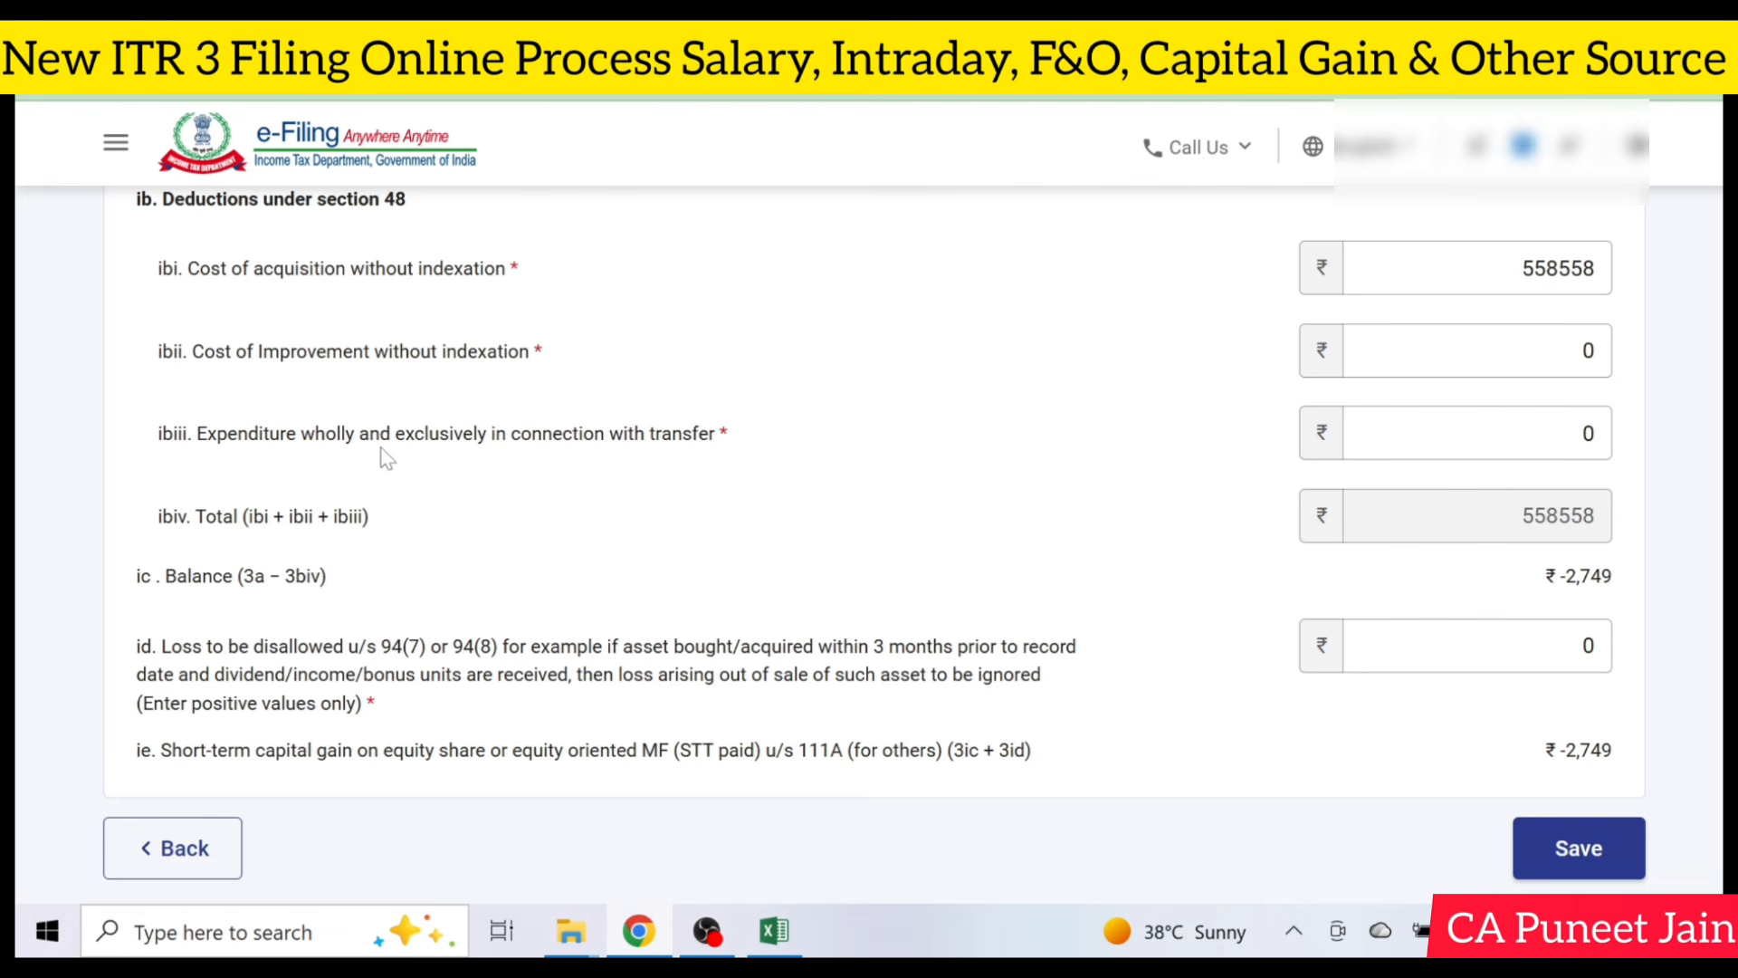
{"action": "left_click", "coordinate": [1583, 846]}
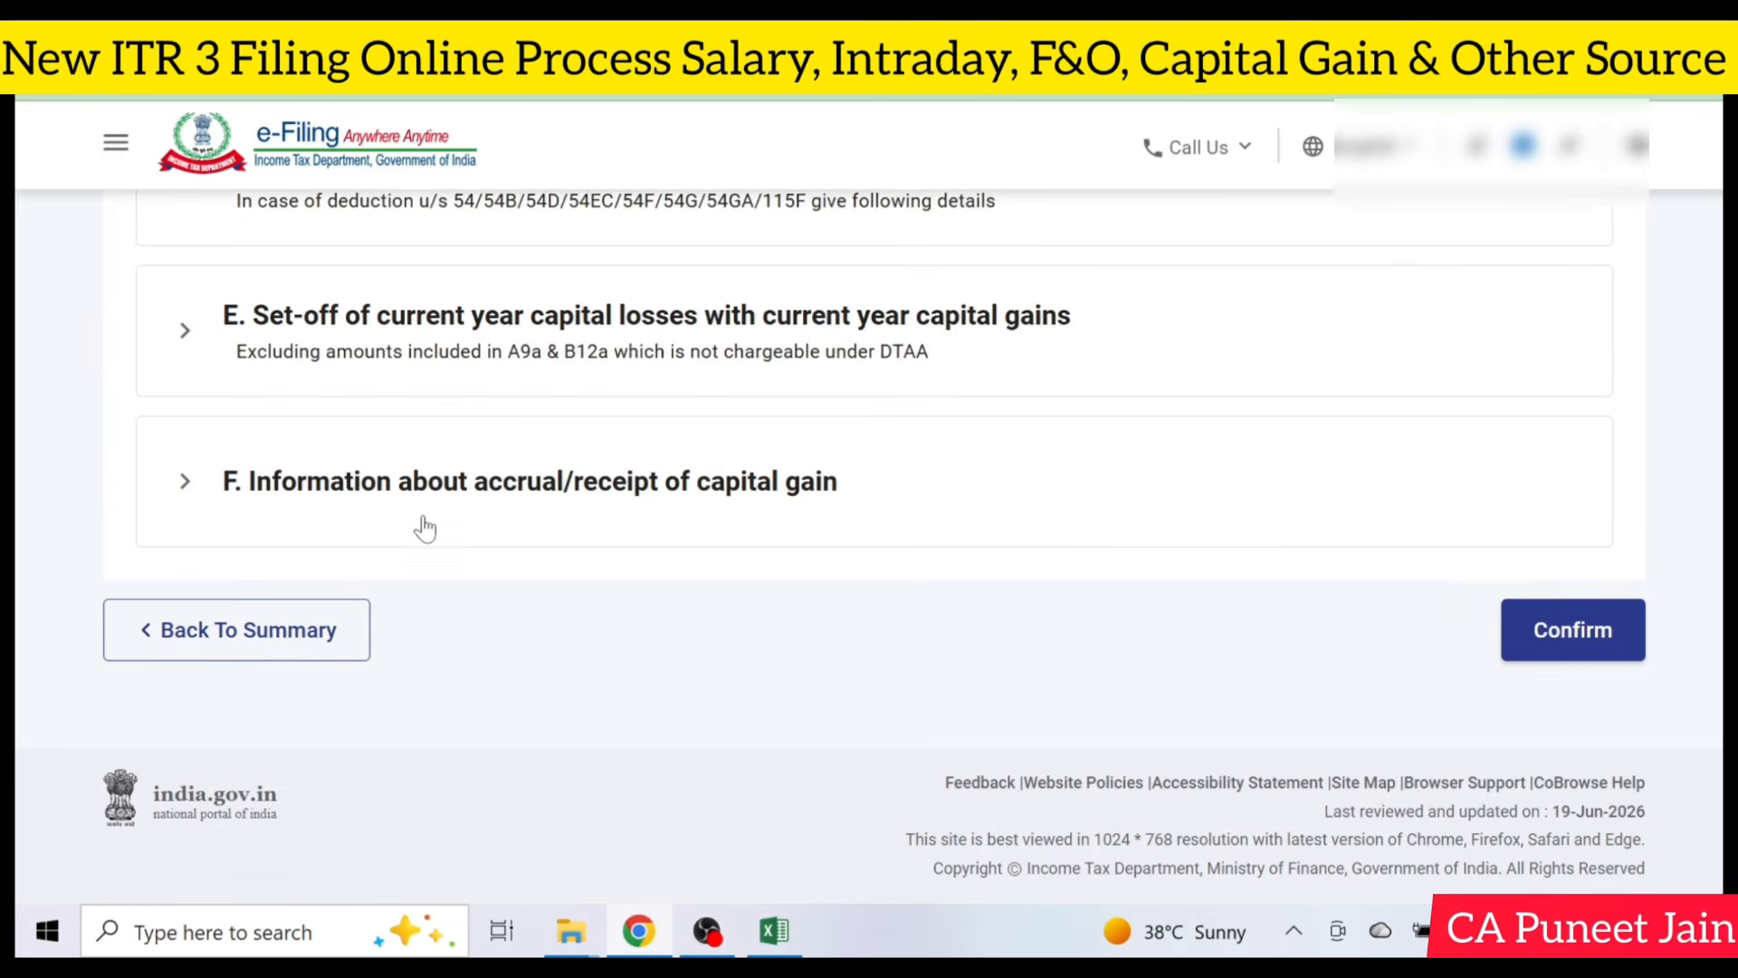
Review the total short-term capital gain and the period-wise table in section F, Information about accrual/receipt of capital gain.
{"action": "scroll", "coordinate": [543, 541], "scroll_direction": "up", "scroll_amount": 4}
{"action": "scroll", "coordinate": [547, 541], "scroll_direction": "down", "scroll_amount": 13}
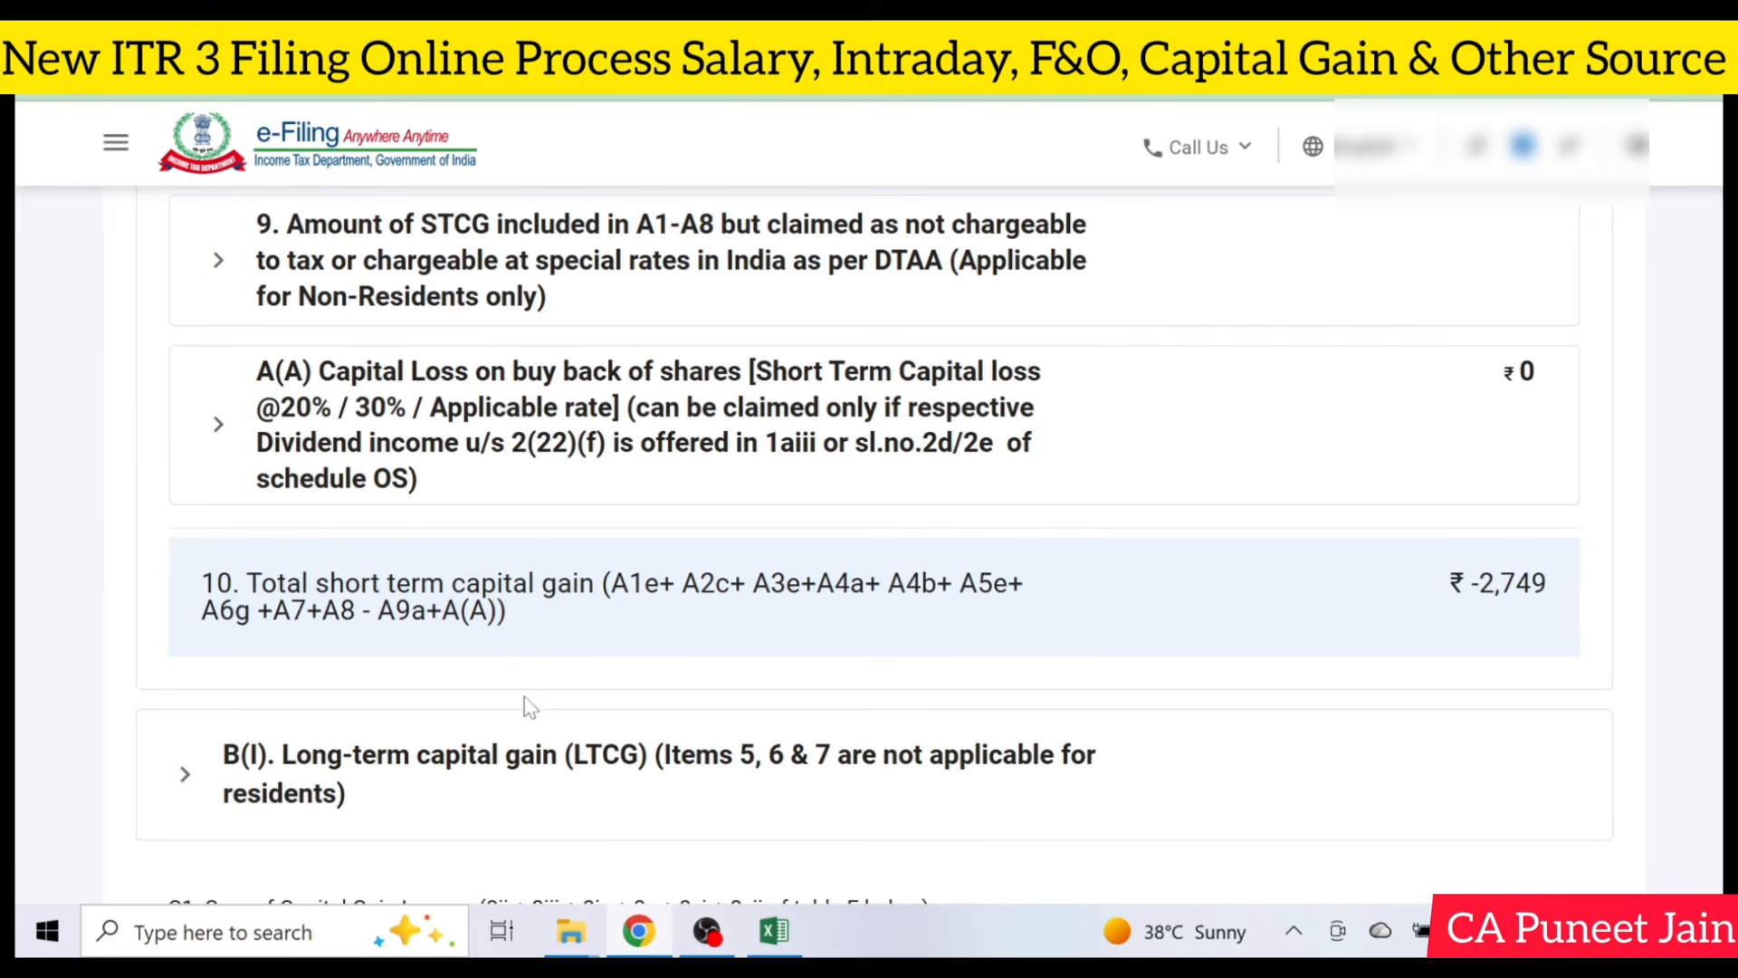
{"action": "scroll", "coordinate": [523, 701], "scroll_direction": "down", "scroll_amount": 3}
{"action": "scroll", "coordinate": [523, 709], "scroll_direction": "down", "scroll_amount": 10}
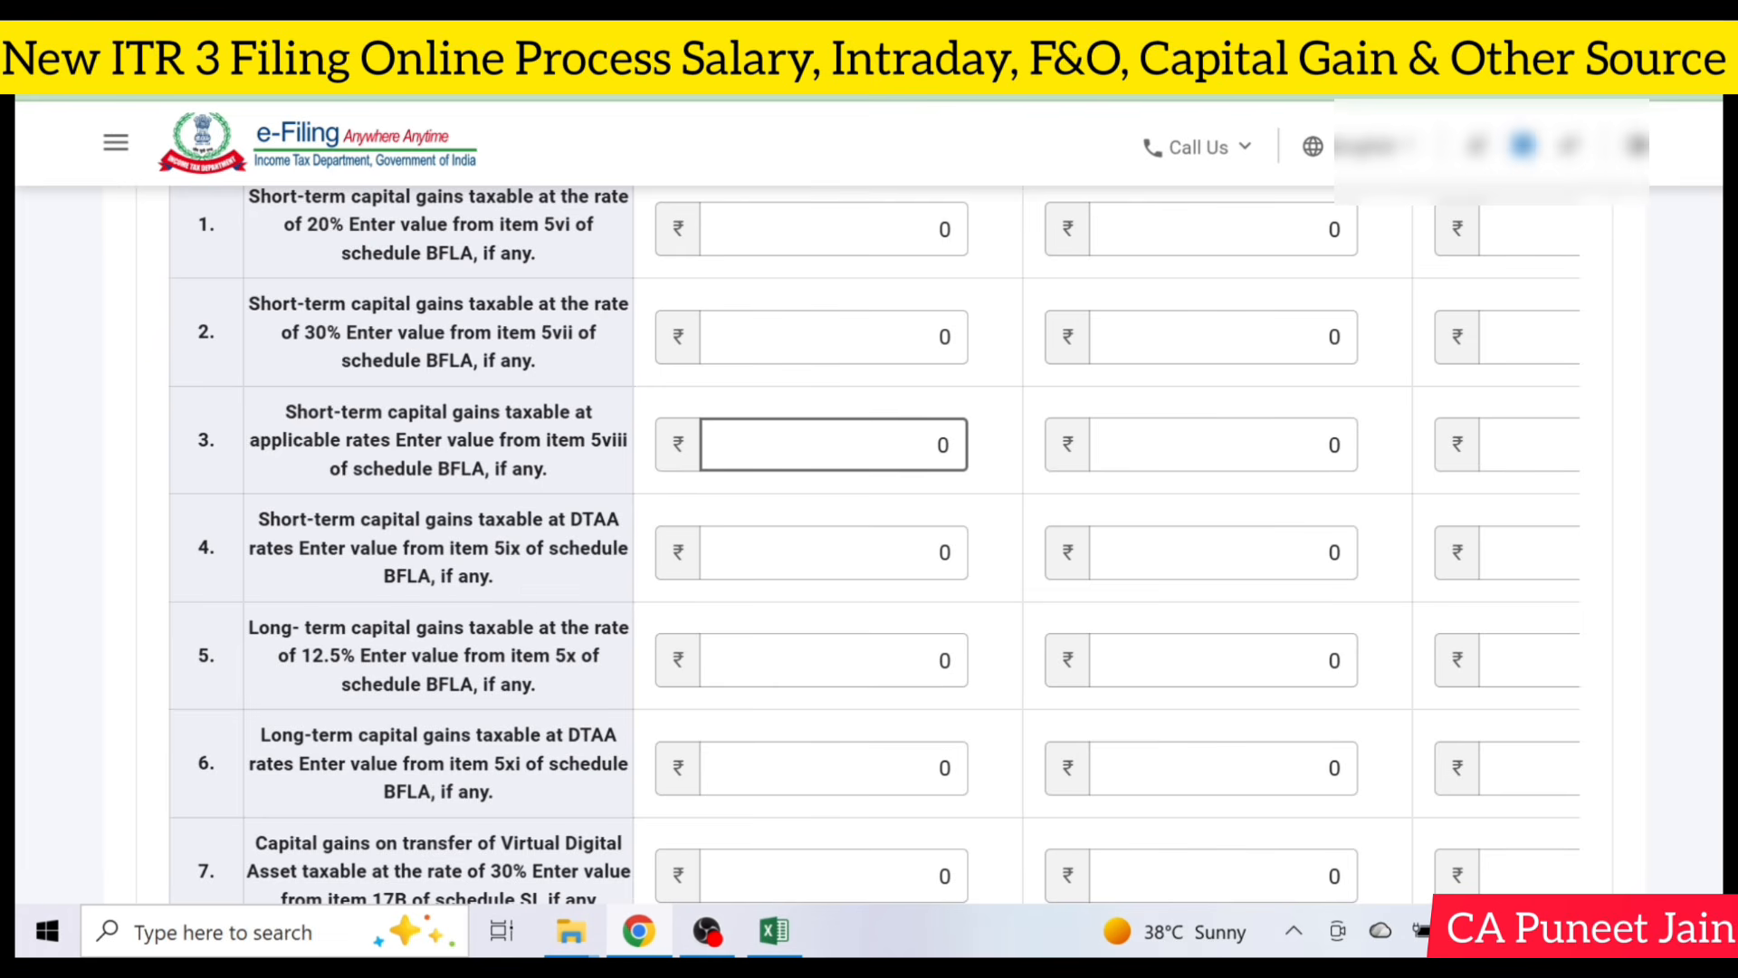
{"action": "scroll", "coordinate": [688, 434], "scroll_direction": "up", "scroll_amount": 2}
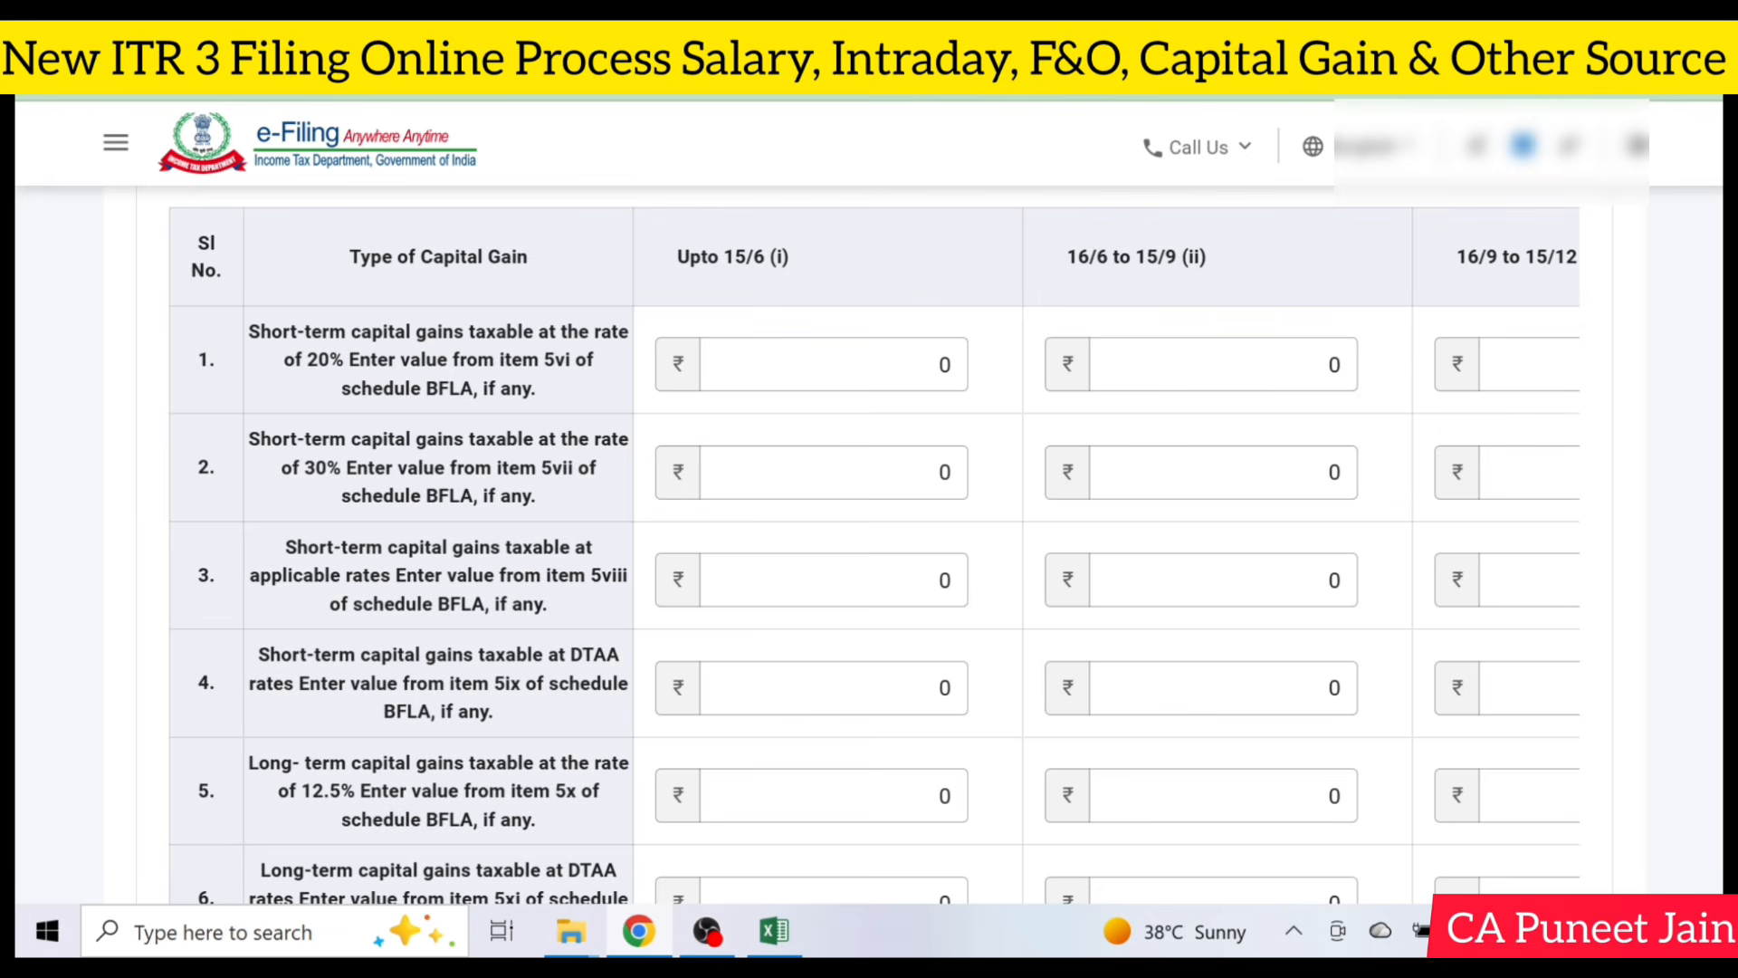
Examine the remaining rows of the accrual/receipt table in section F and the capital gains sections above it.
{"action": "scroll", "coordinate": [1214, 277], "scroll_direction": "down", "scroll_amount": 6}
{"action": "scroll", "coordinate": [1153, 535], "scroll_direction": "right", "scroll_amount": 5}
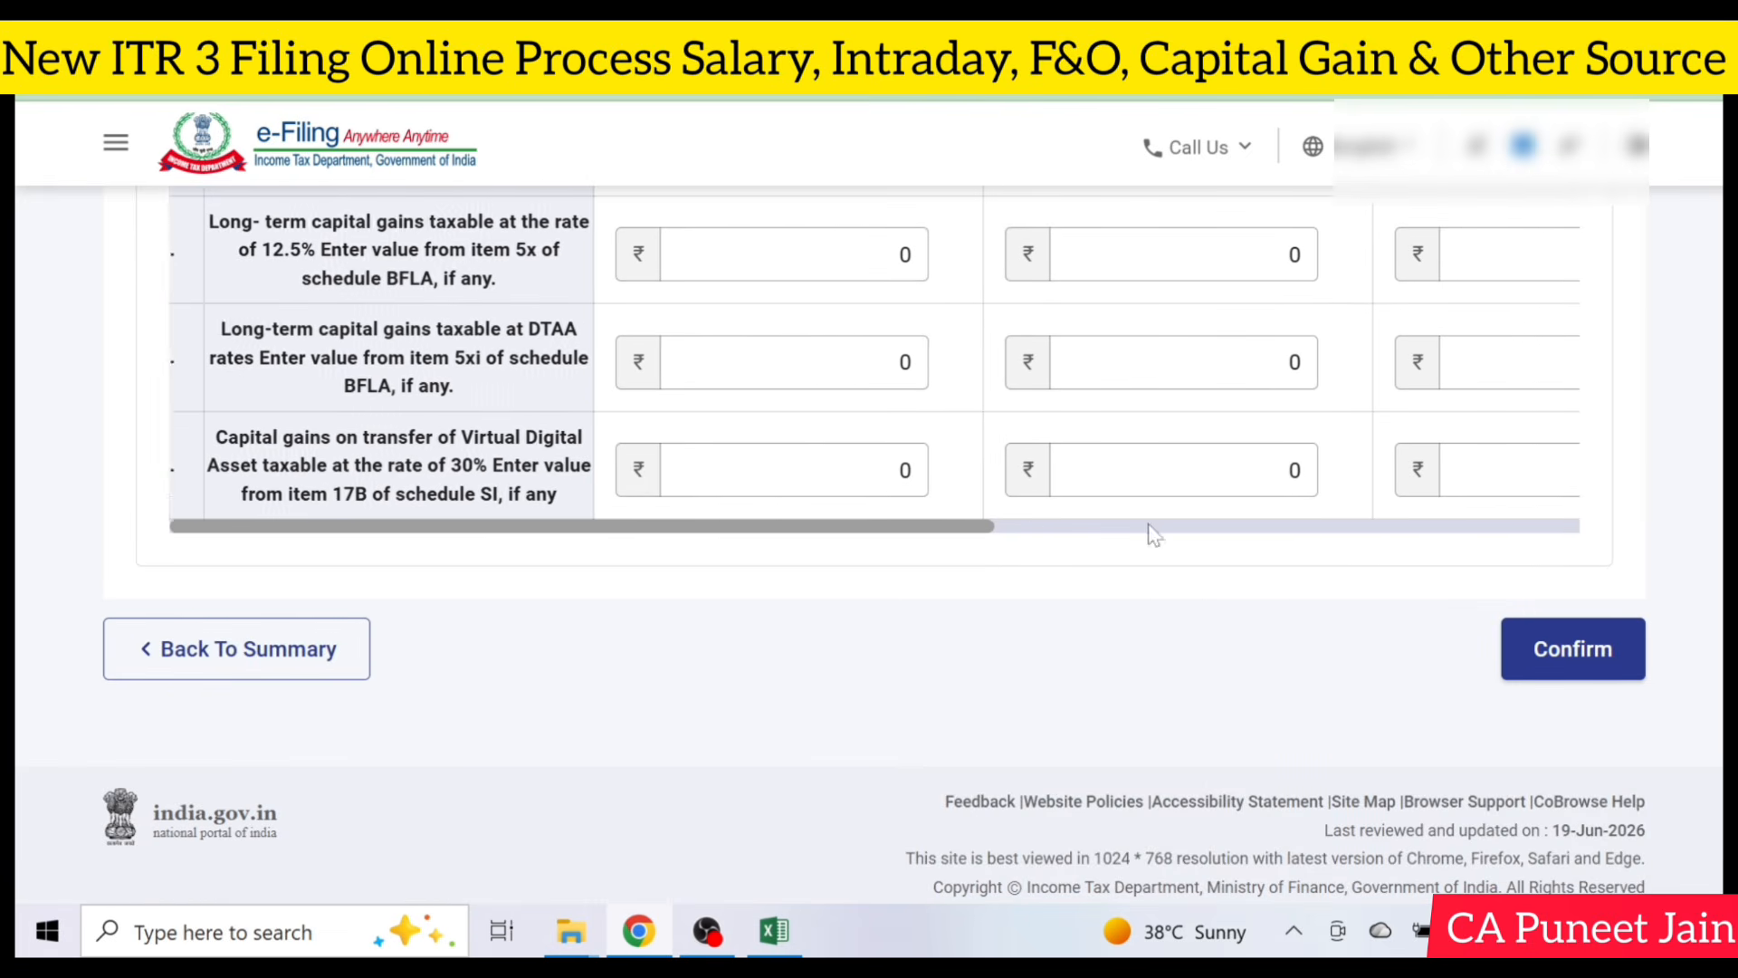
{"action": "scroll", "coordinate": [796, 480], "scroll_direction": "left", "scroll_amount": 5}
{"action": "scroll", "coordinate": [831, 407], "scroll_direction": "up", "scroll_amount": 5}
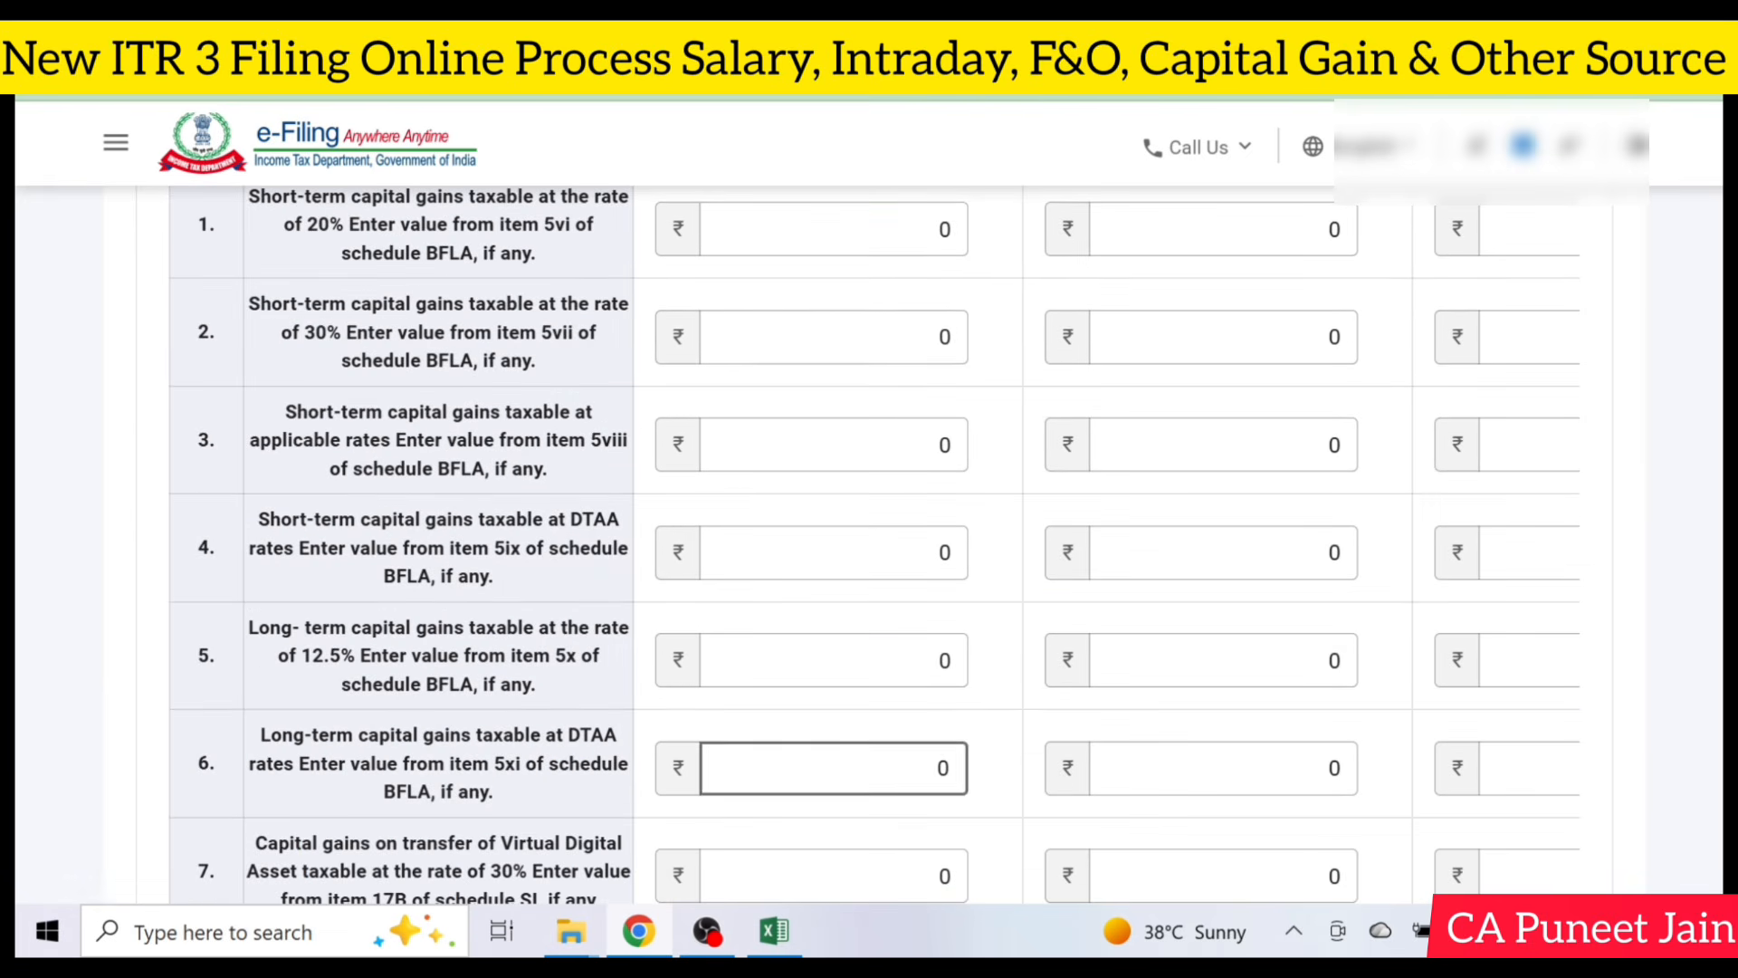
{"action": "scroll", "coordinate": [814, 341], "scroll_direction": "up", "scroll_amount": 2}
{"action": "scroll", "coordinate": [815, 342], "scroll_direction": "up", "scroll_amount": 5}
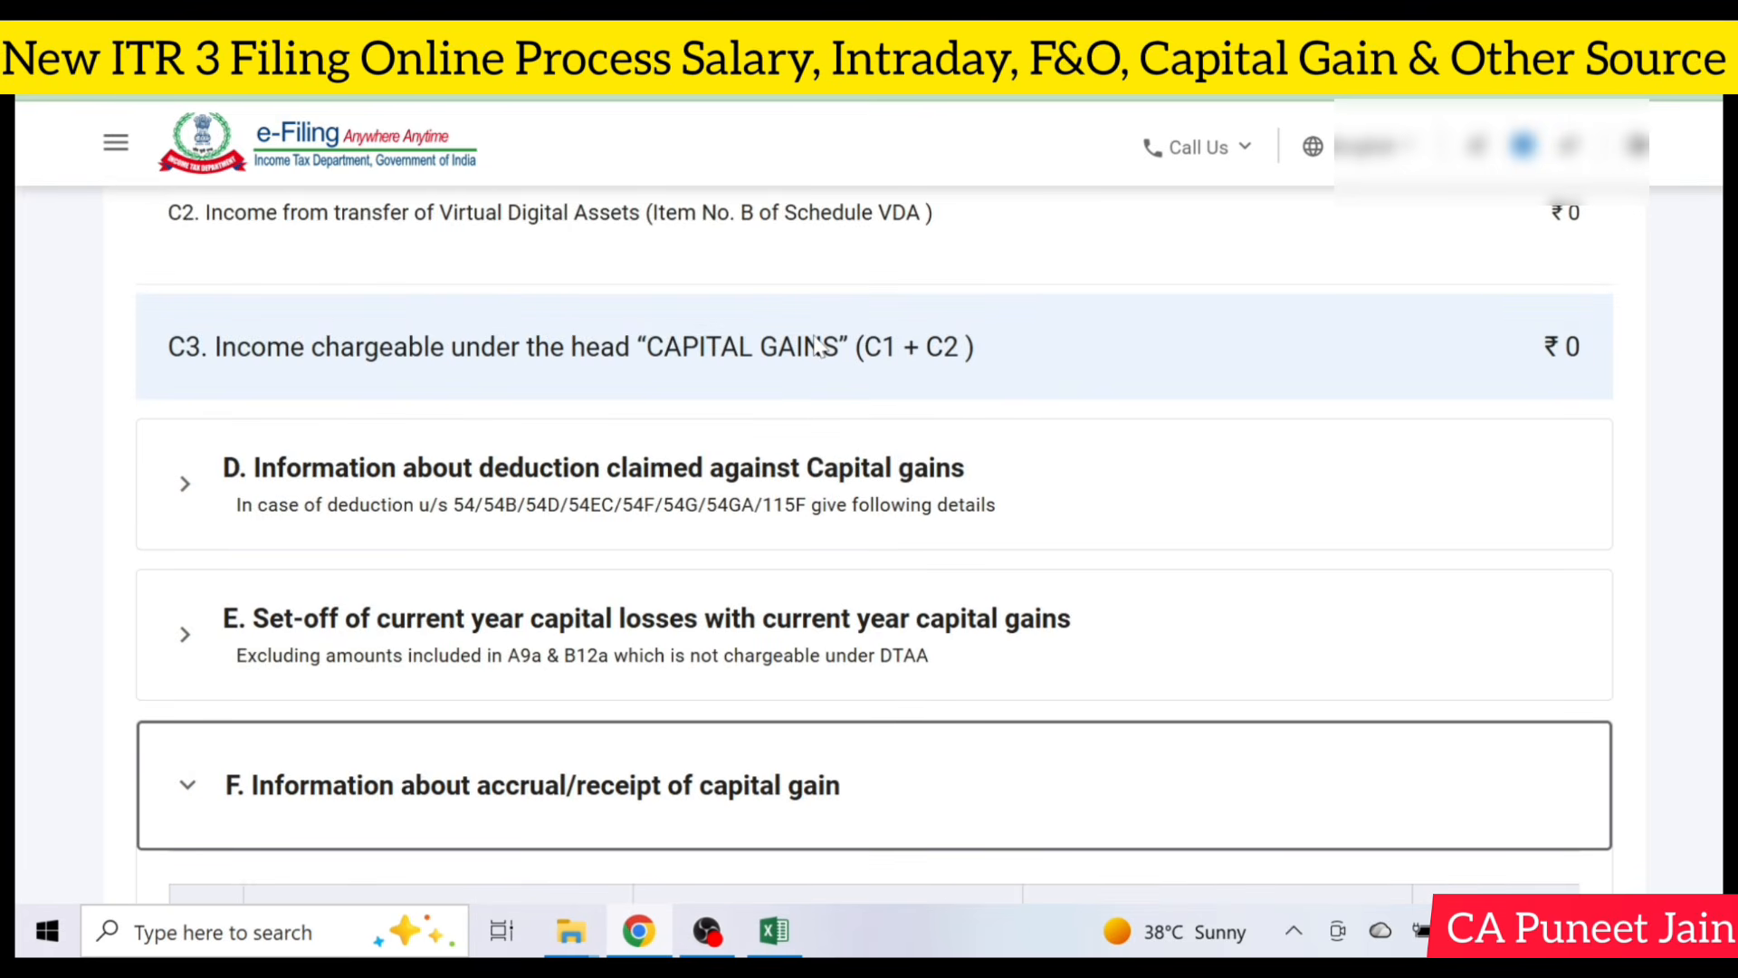
{"action": "scroll", "coordinate": [901, 376], "scroll_direction": "up", "scroll_amount": 10}
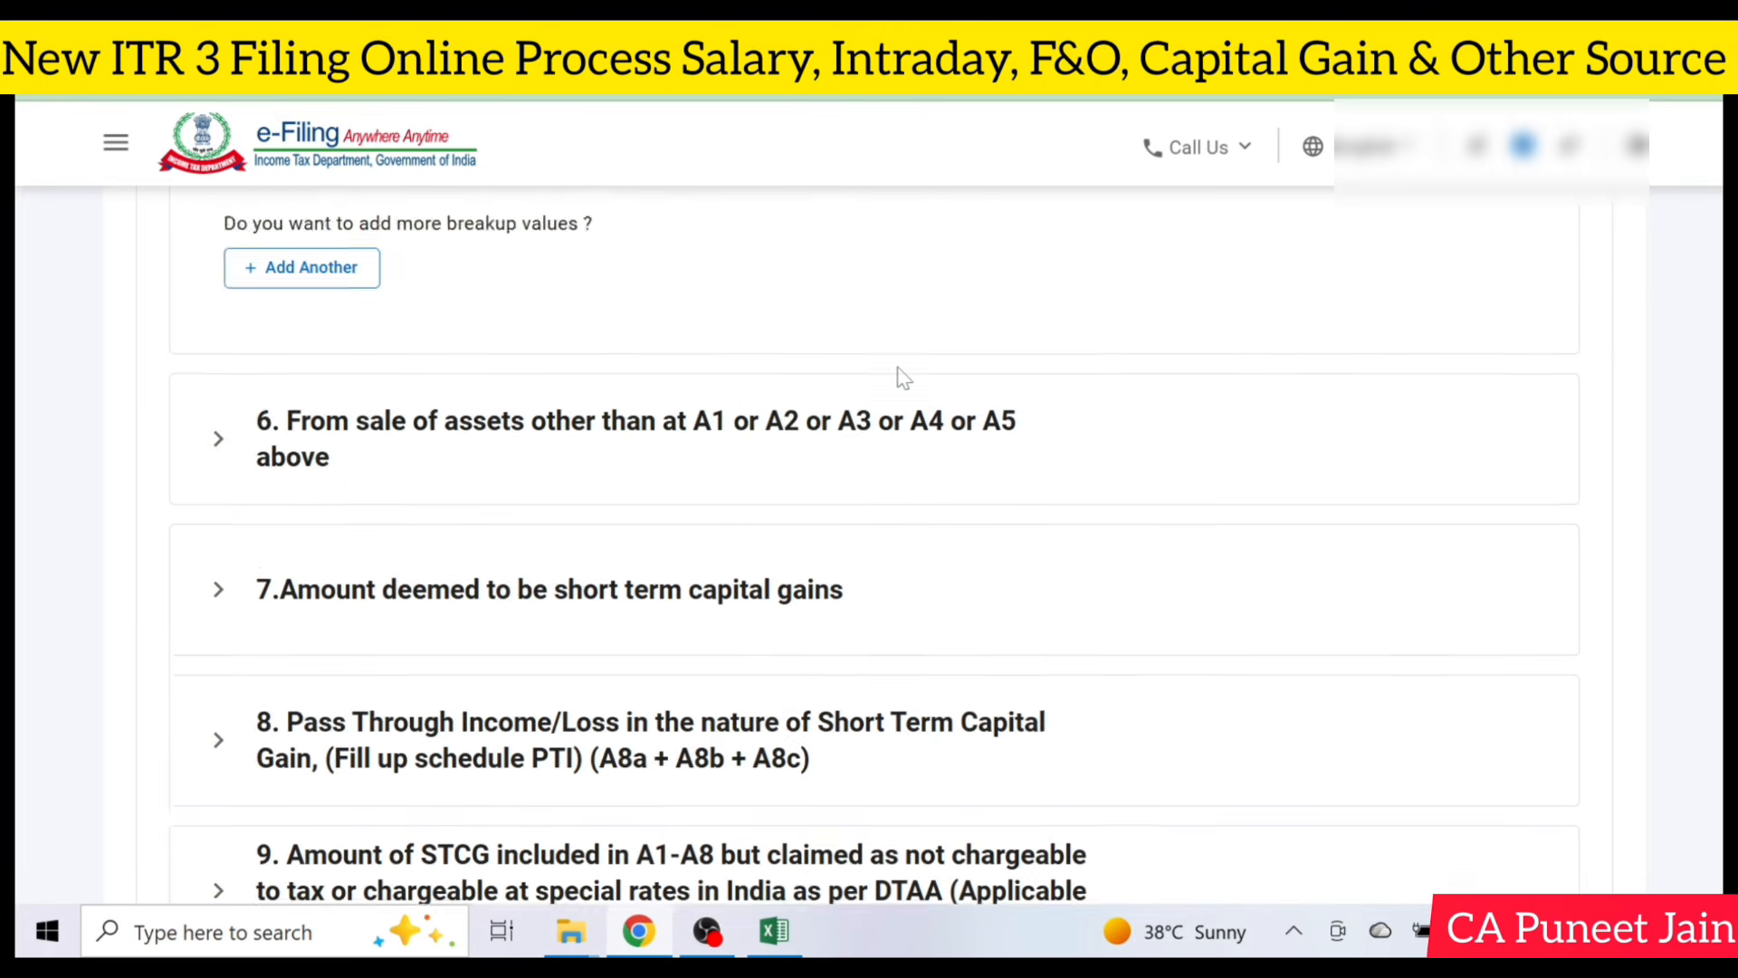
{"action": "scroll", "coordinate": [901, 376], "scroll_direction": "up", "scroll_amount": 10}
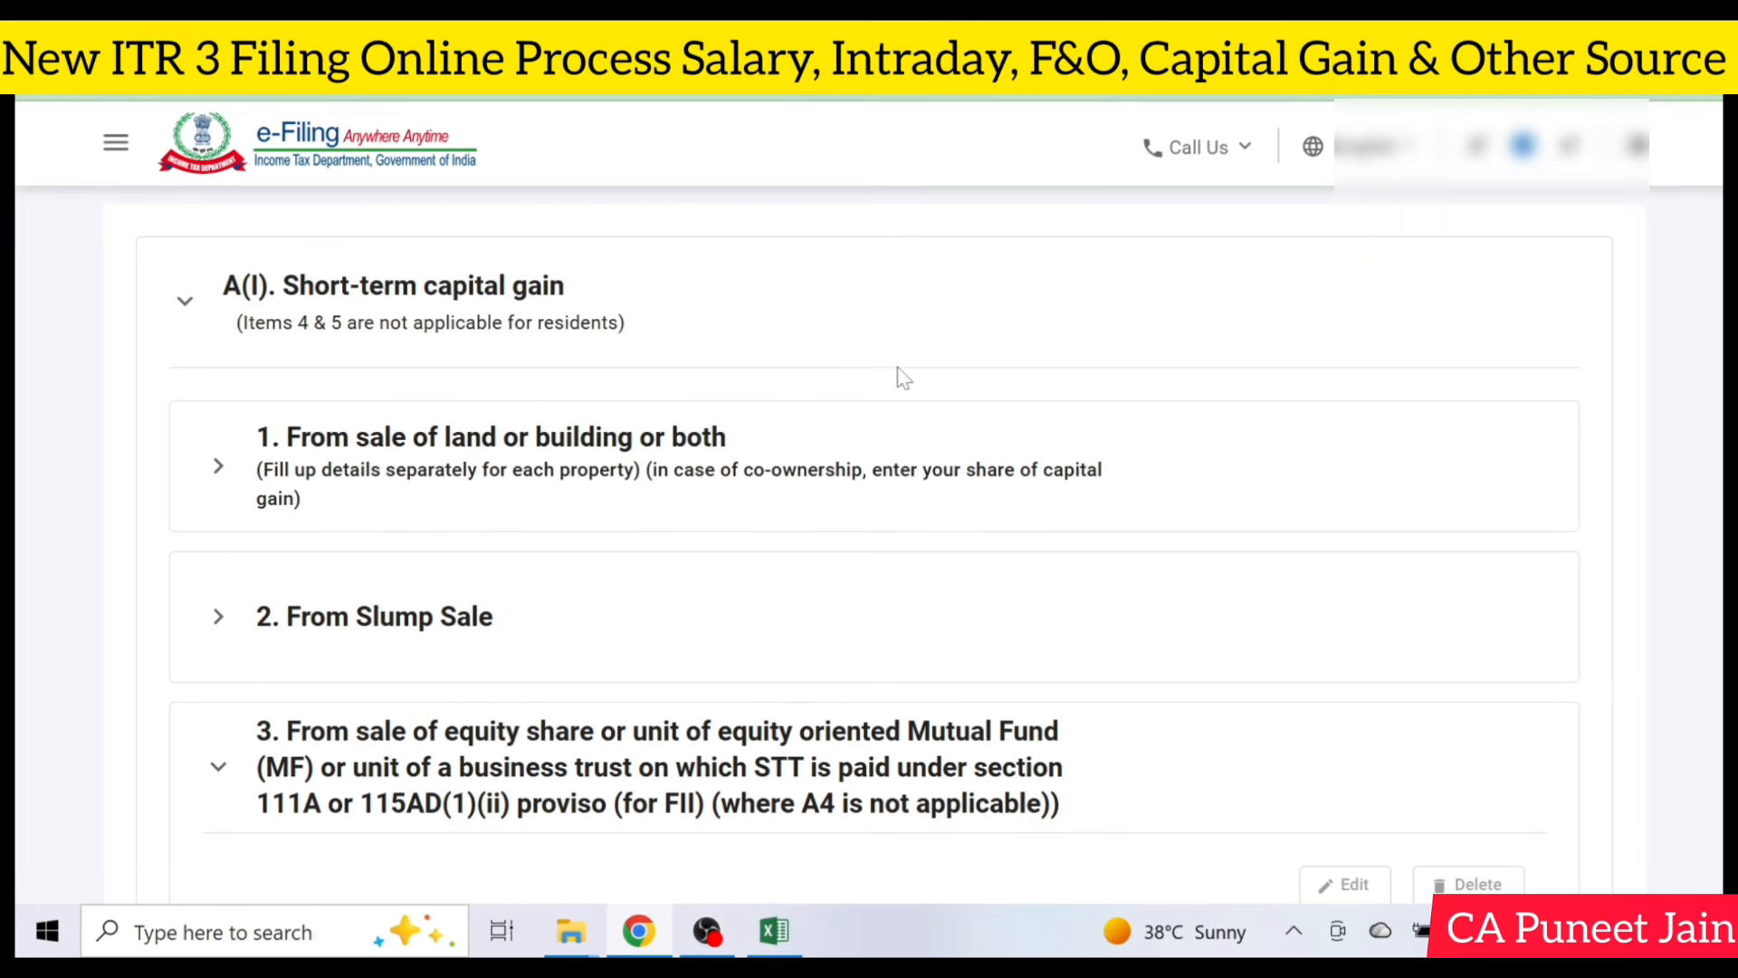
Collapse the short-term capital gain section and expand item 4, equity shares or units under section 112A, within B(I) Long-term capital gain.
{"action": "left_click", "coordinate": [188, 308]}
{"action": "left_click", "coordinate": [221, 466]}
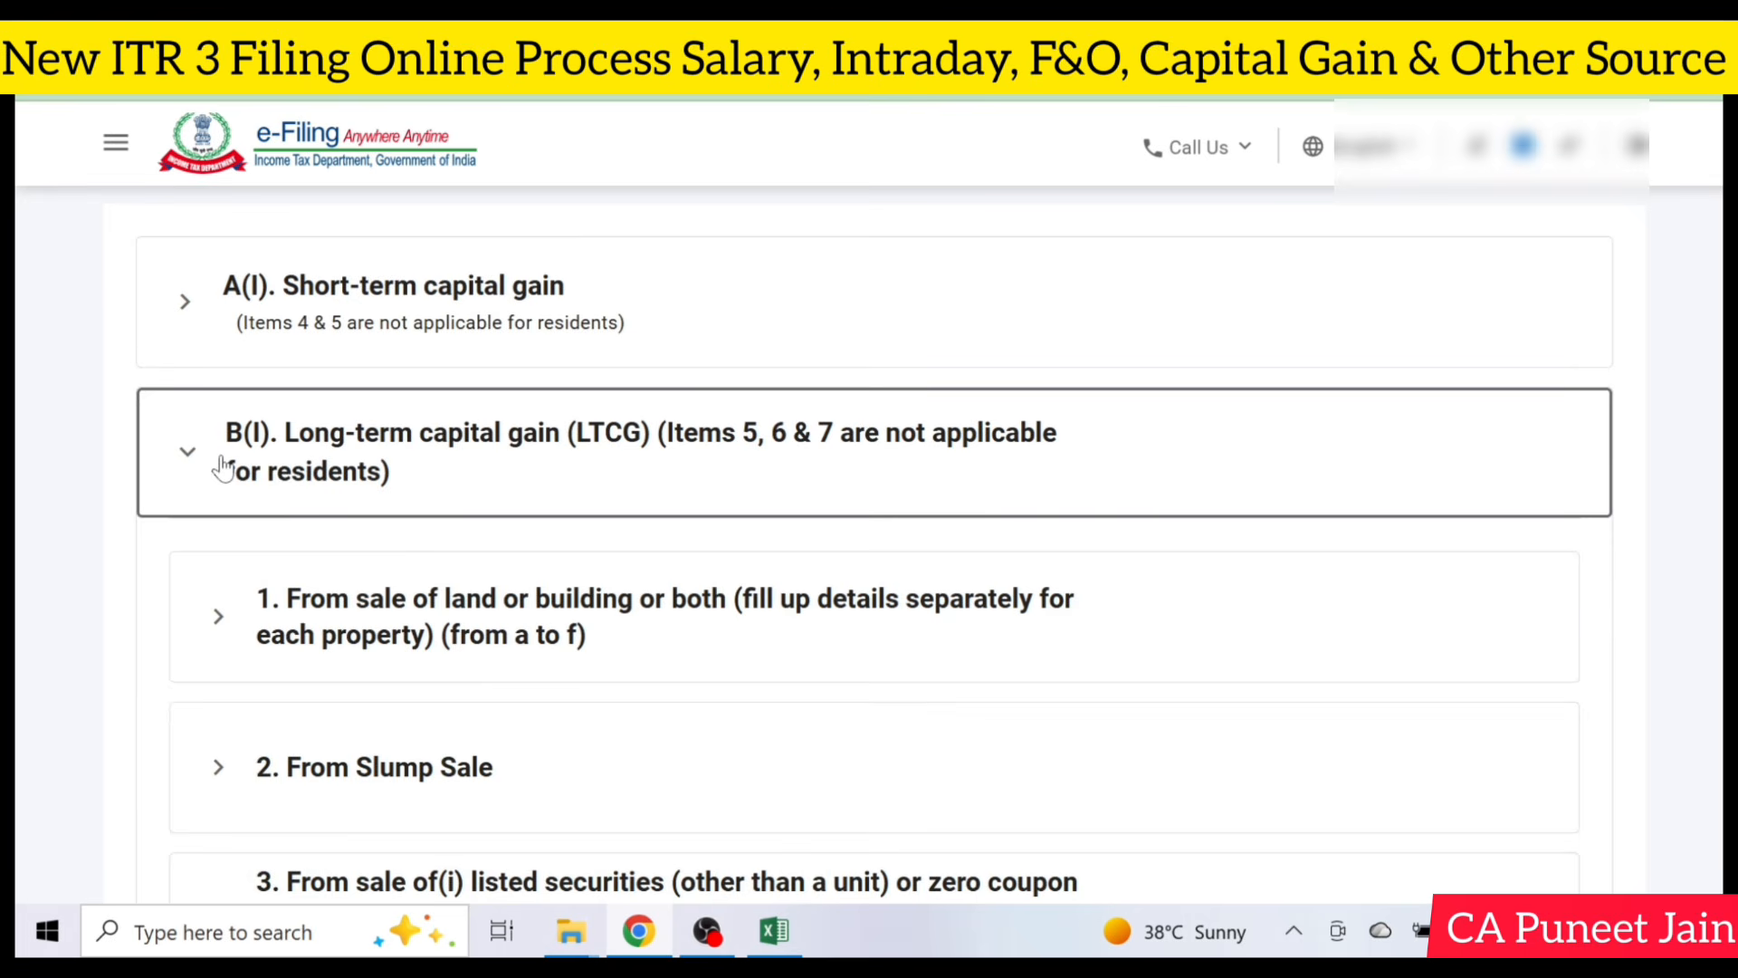
{"action": "scroll", "coordinate": [221, 466], "scroll_direction": "down", "scroll_amount": 5}
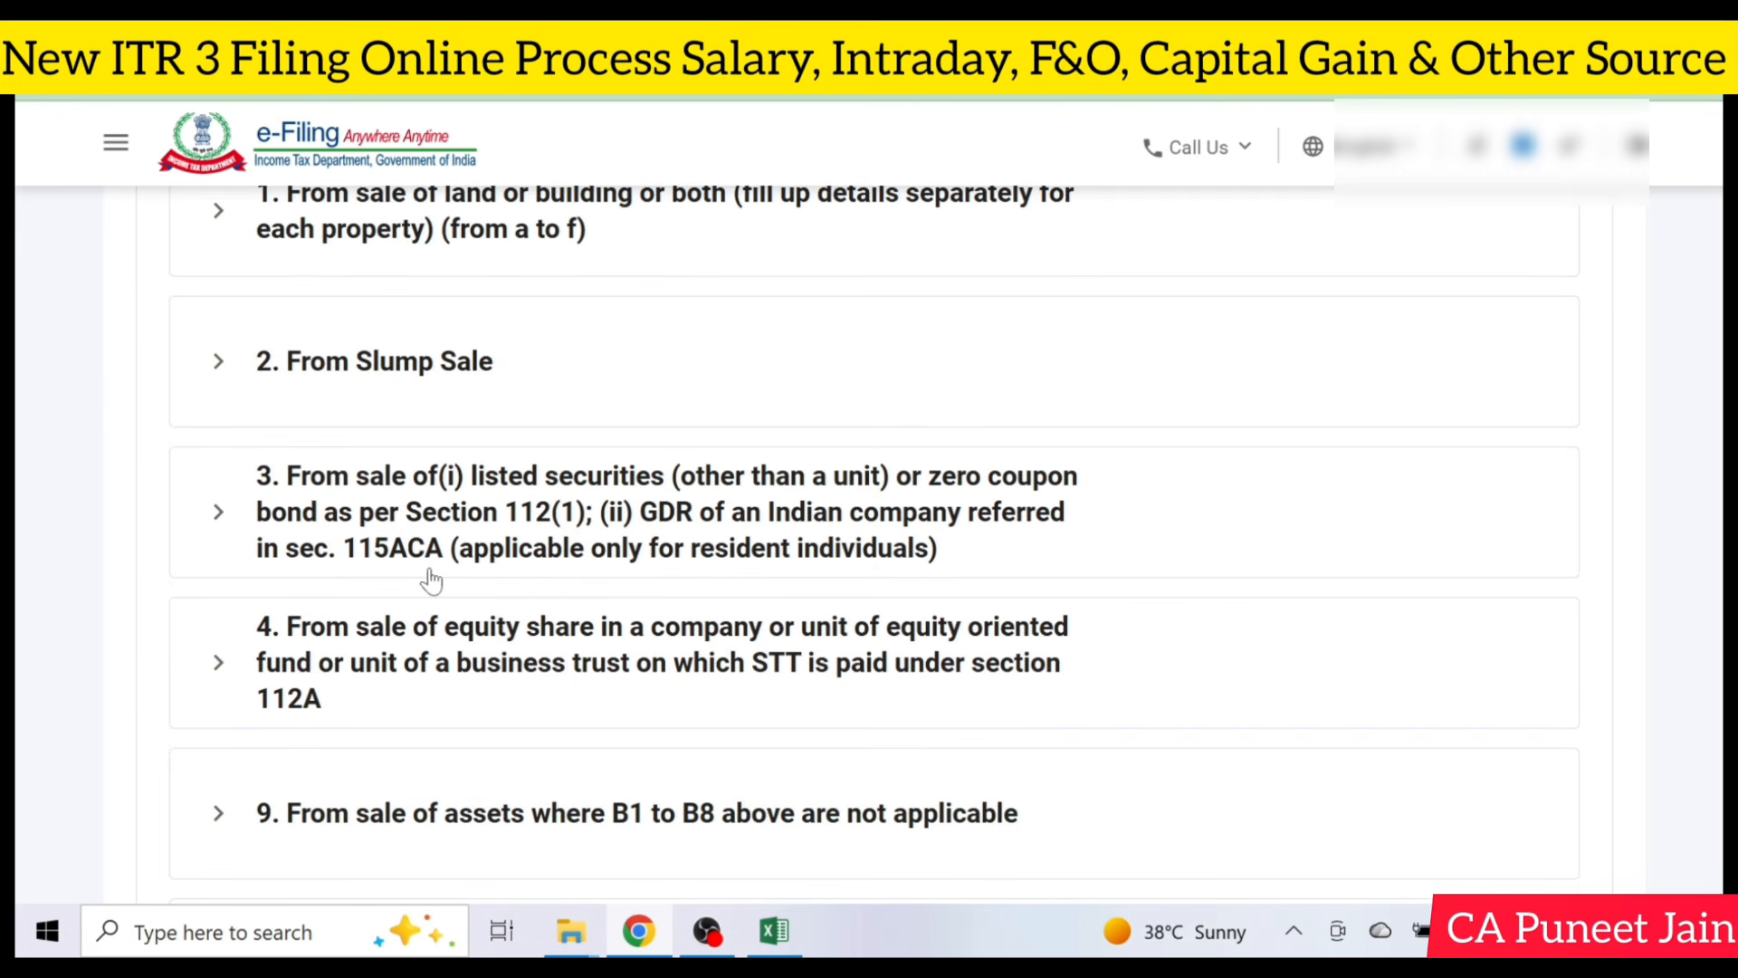
{"action": "scroll", "coordinate": [432, 580], "scroll_direction": "down", "scroll_amount": 3}
{"action": "scroll", "coordinate": [432, 580], "scroll_direction": "up", "scroll_amount": 5}
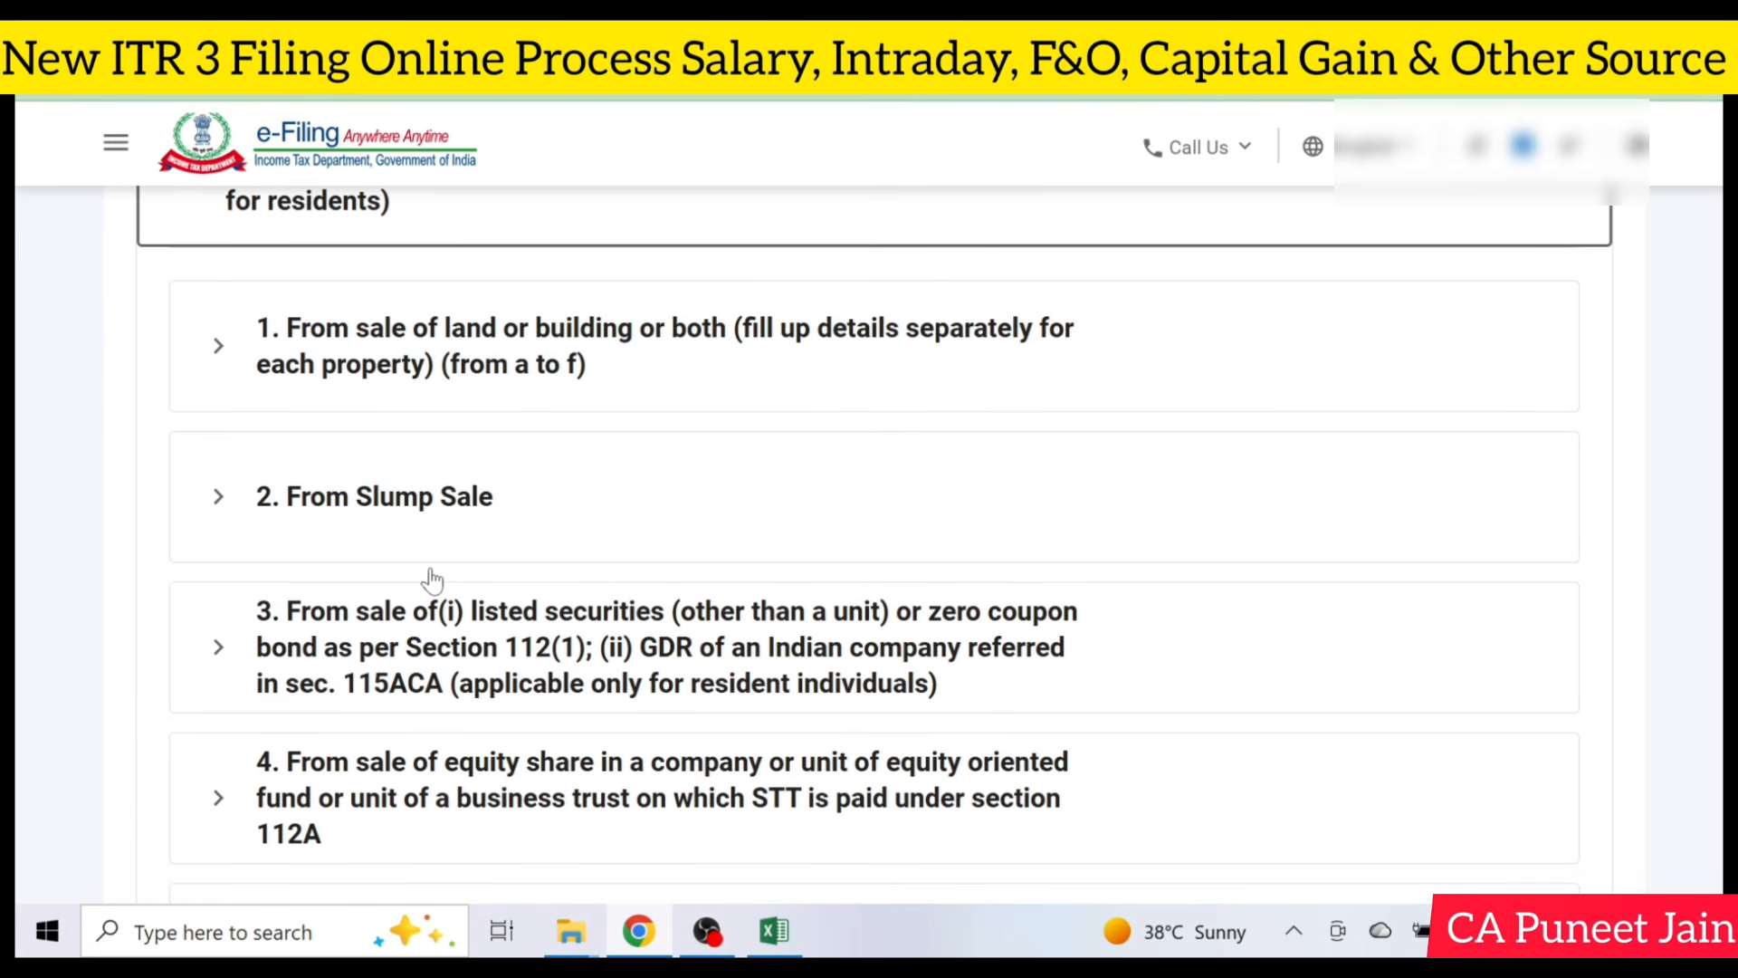
{"action": "scroll", "coordinate": [432, 579], "scroll_direction": "down", "scroll_amount": 2}
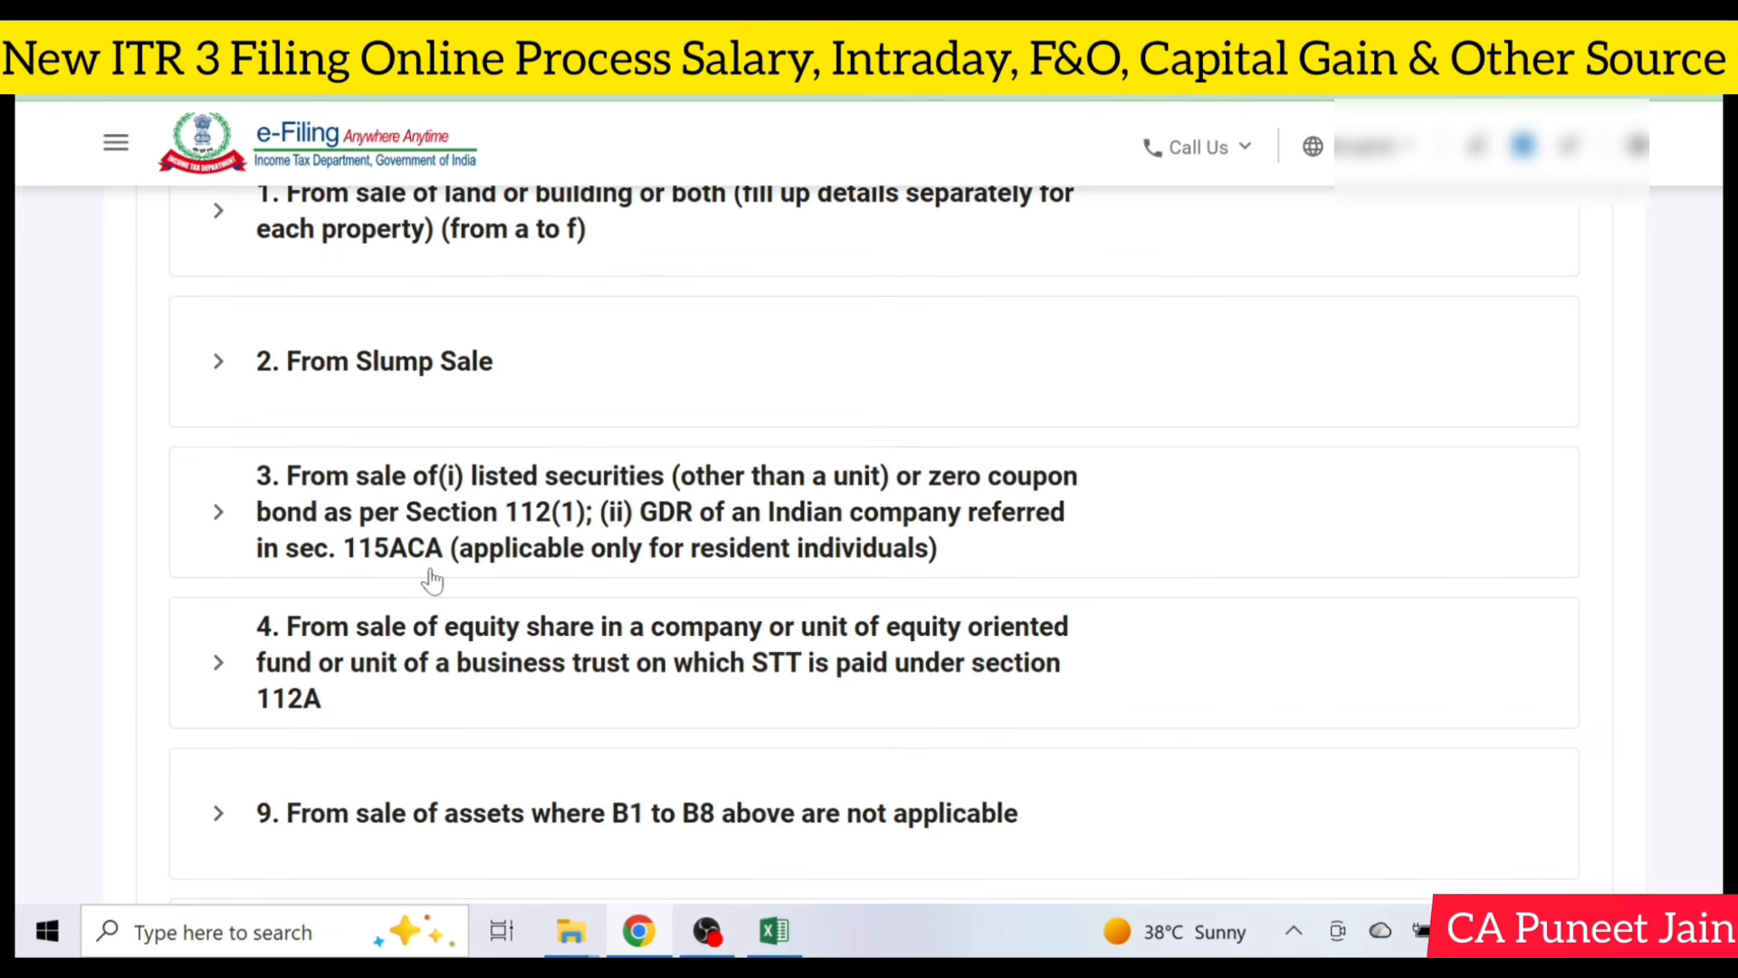
{"action": "left_click", "coordinate": [419, 671]}
{"action": "scroll", "coordinate": [419, 670], "scroll_direction": "down", "scroll_amount": 2}
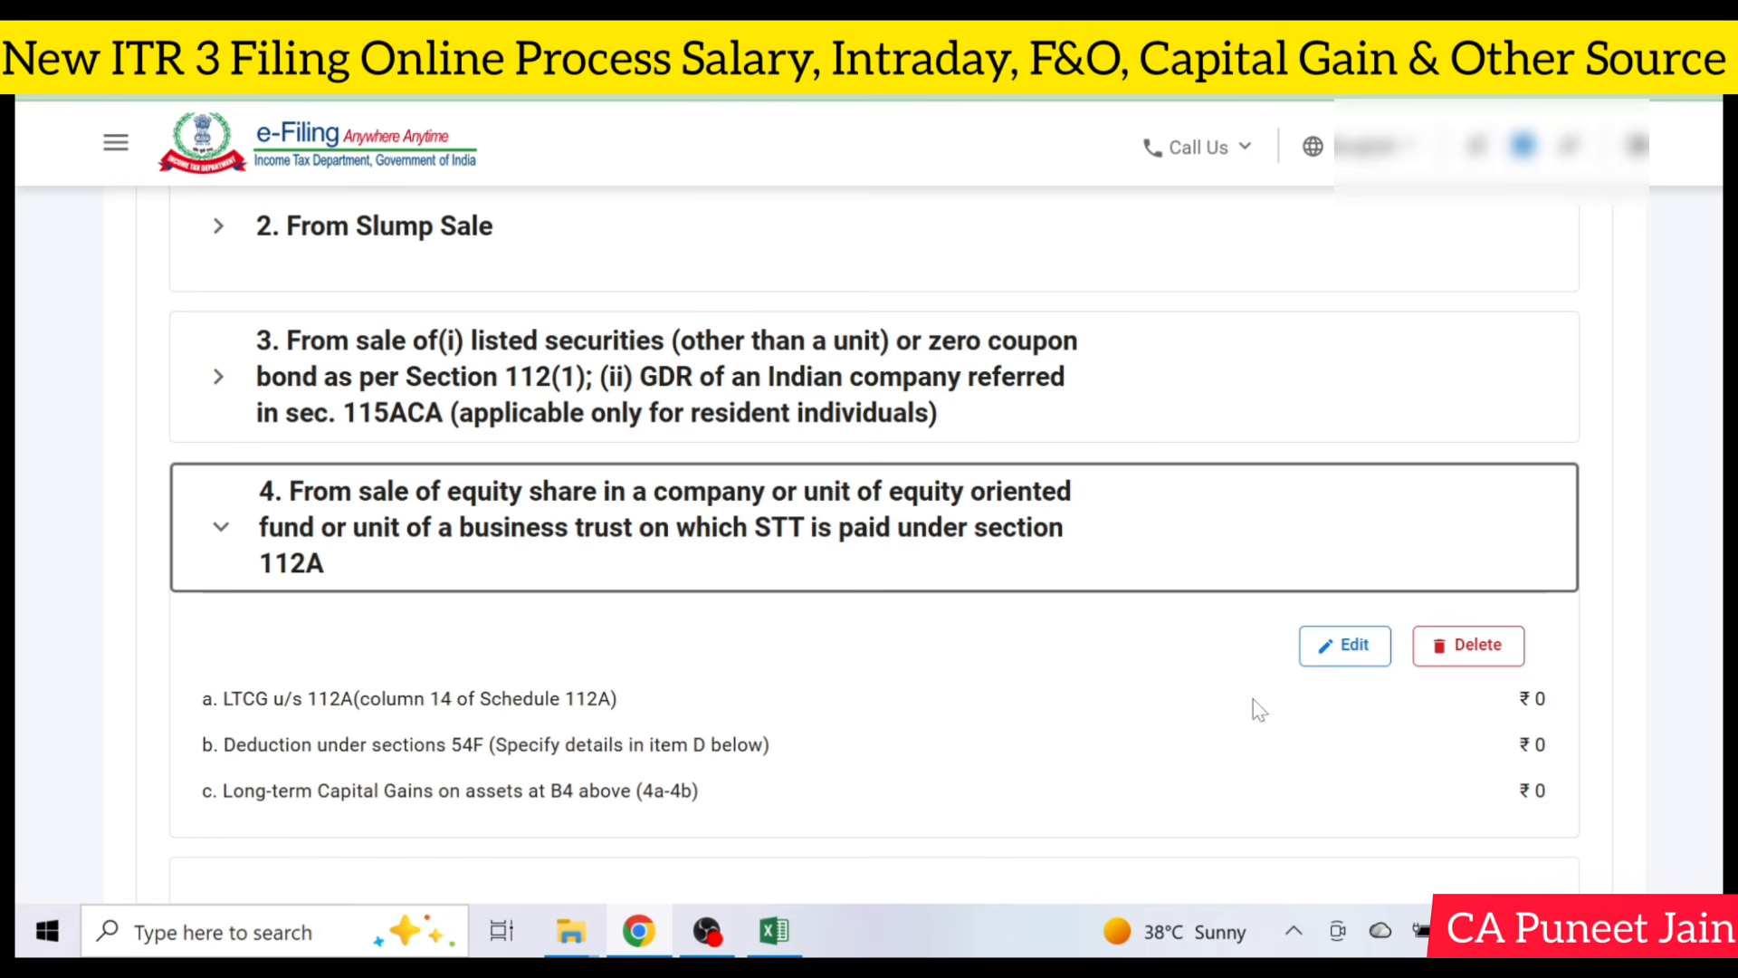
Edit item 4, open Schedule 112A, and add an entry with share/unit acquisition set to After 31st January, 2018.
{"action": "left_click", "coordinate": [1346, 645]}
{"action": "scroll", "coordinate": [1103, 562], "scroll_direction": "down", "scroll_amount": 2}
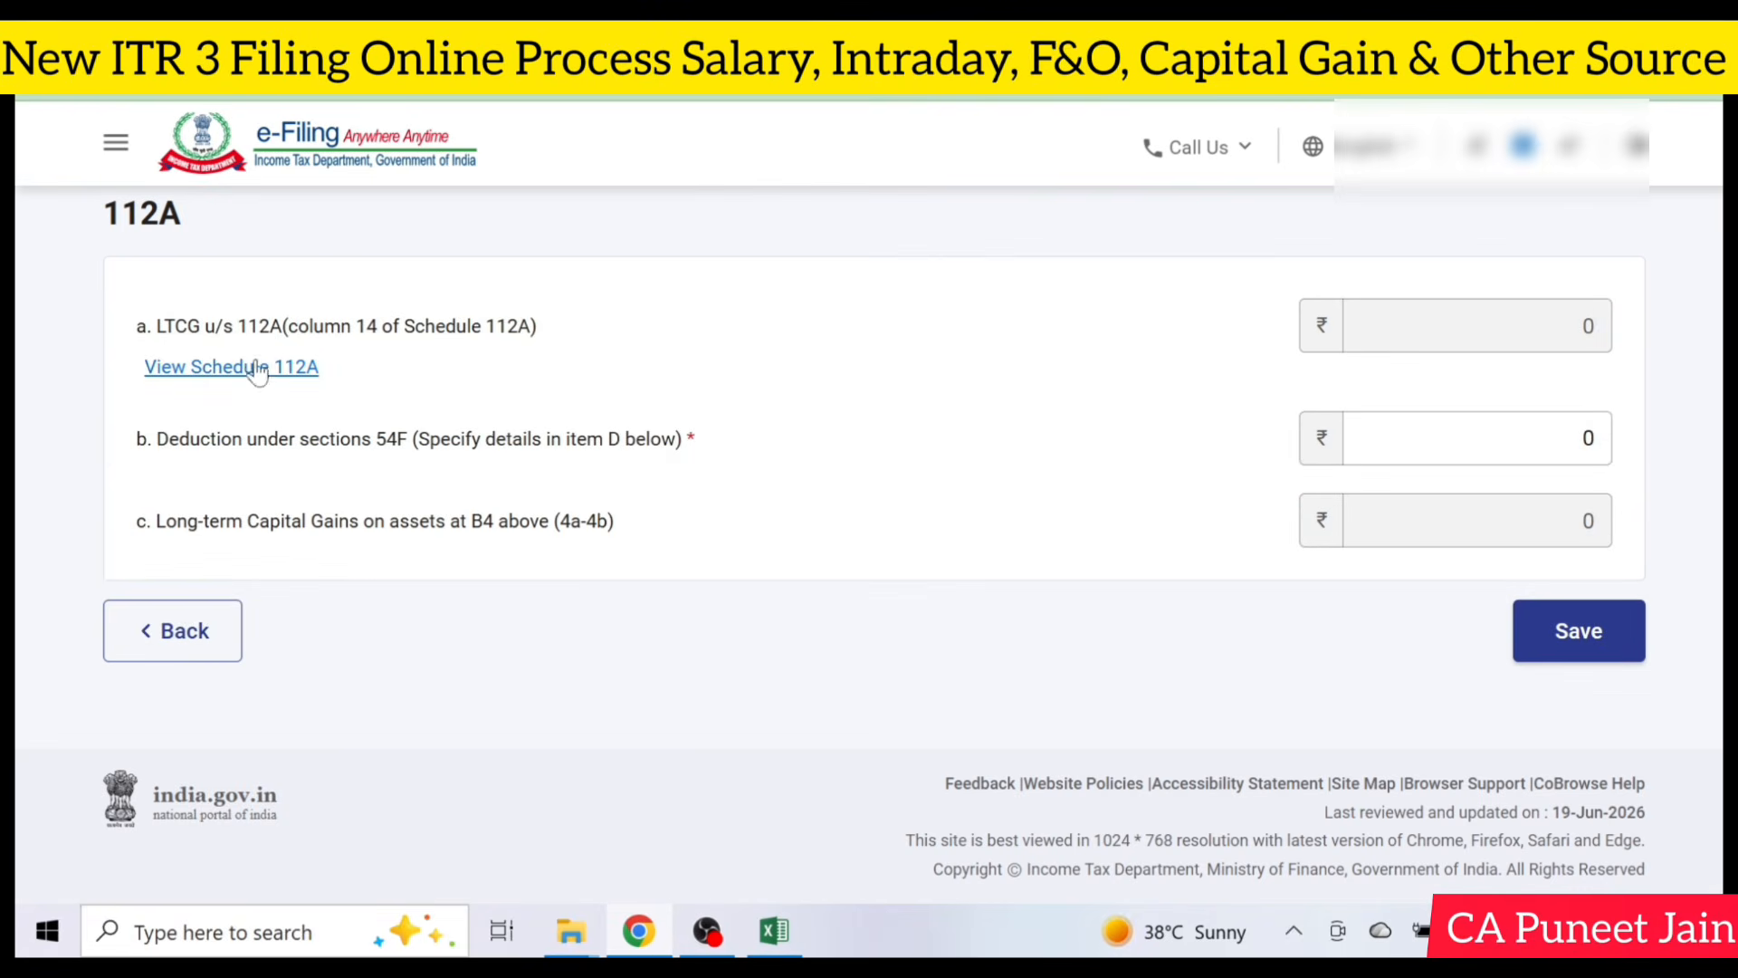
{"action": "left_click", "coordinate": [257, 365]}
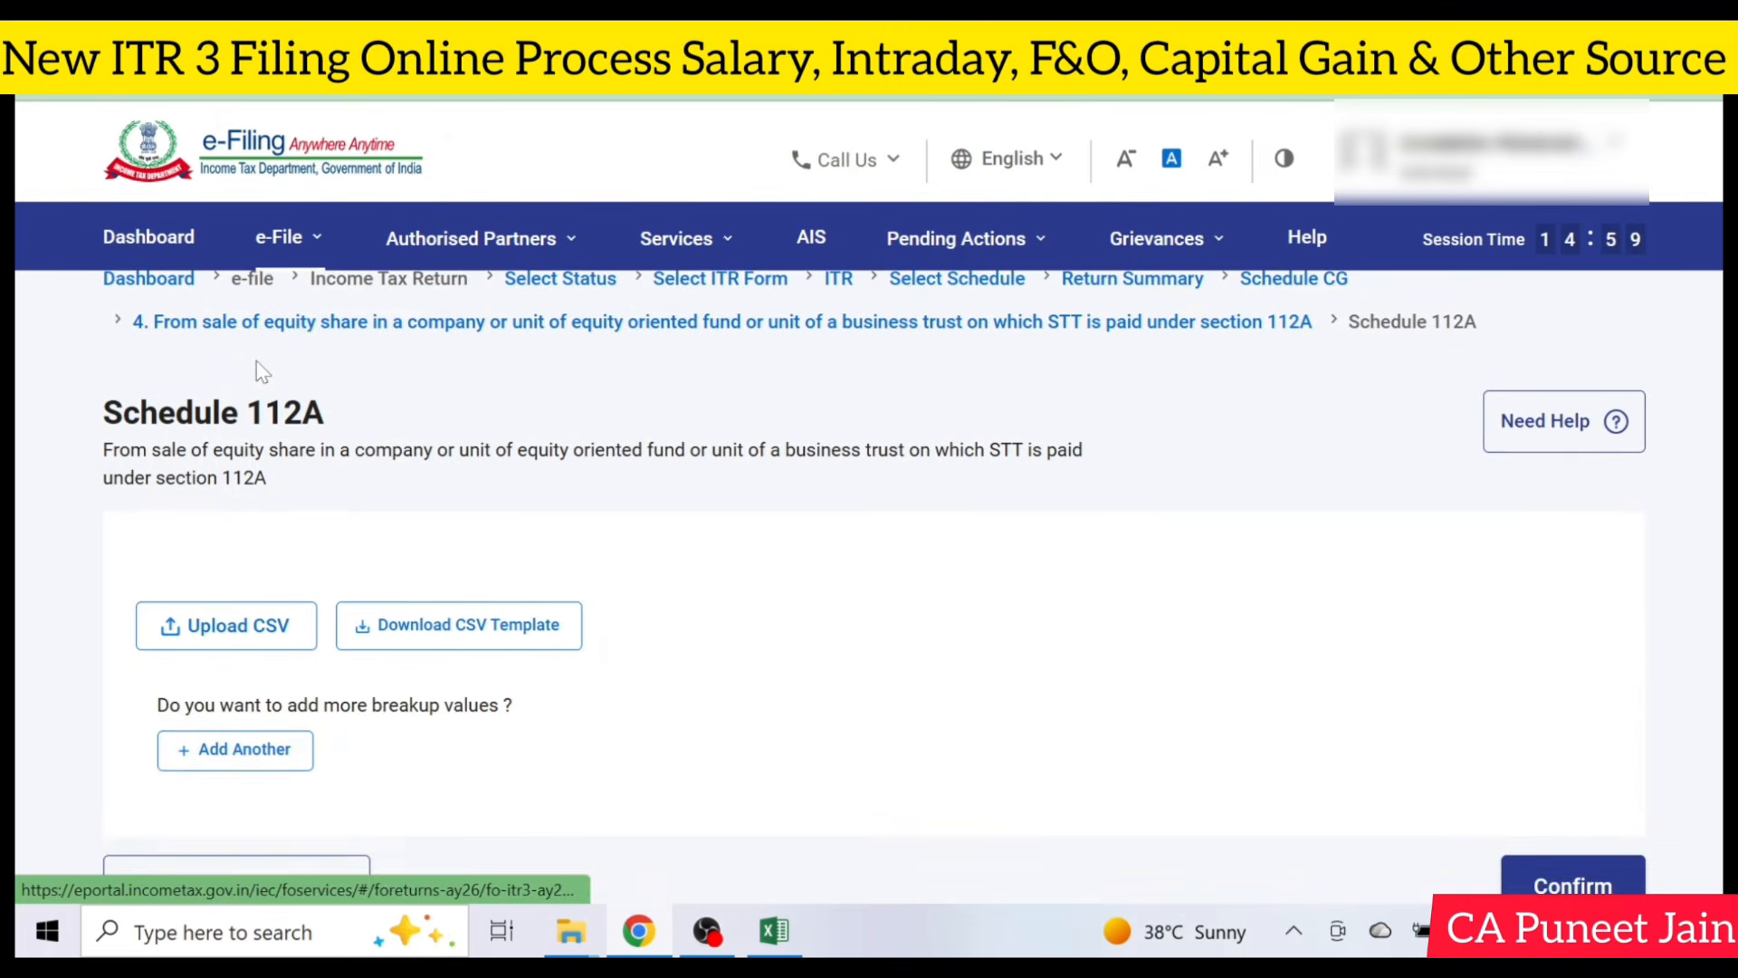
{"action": "left_click", "coordinate": [254, 756]}
{"action": "left_click", "coordinate": [304, 548]}
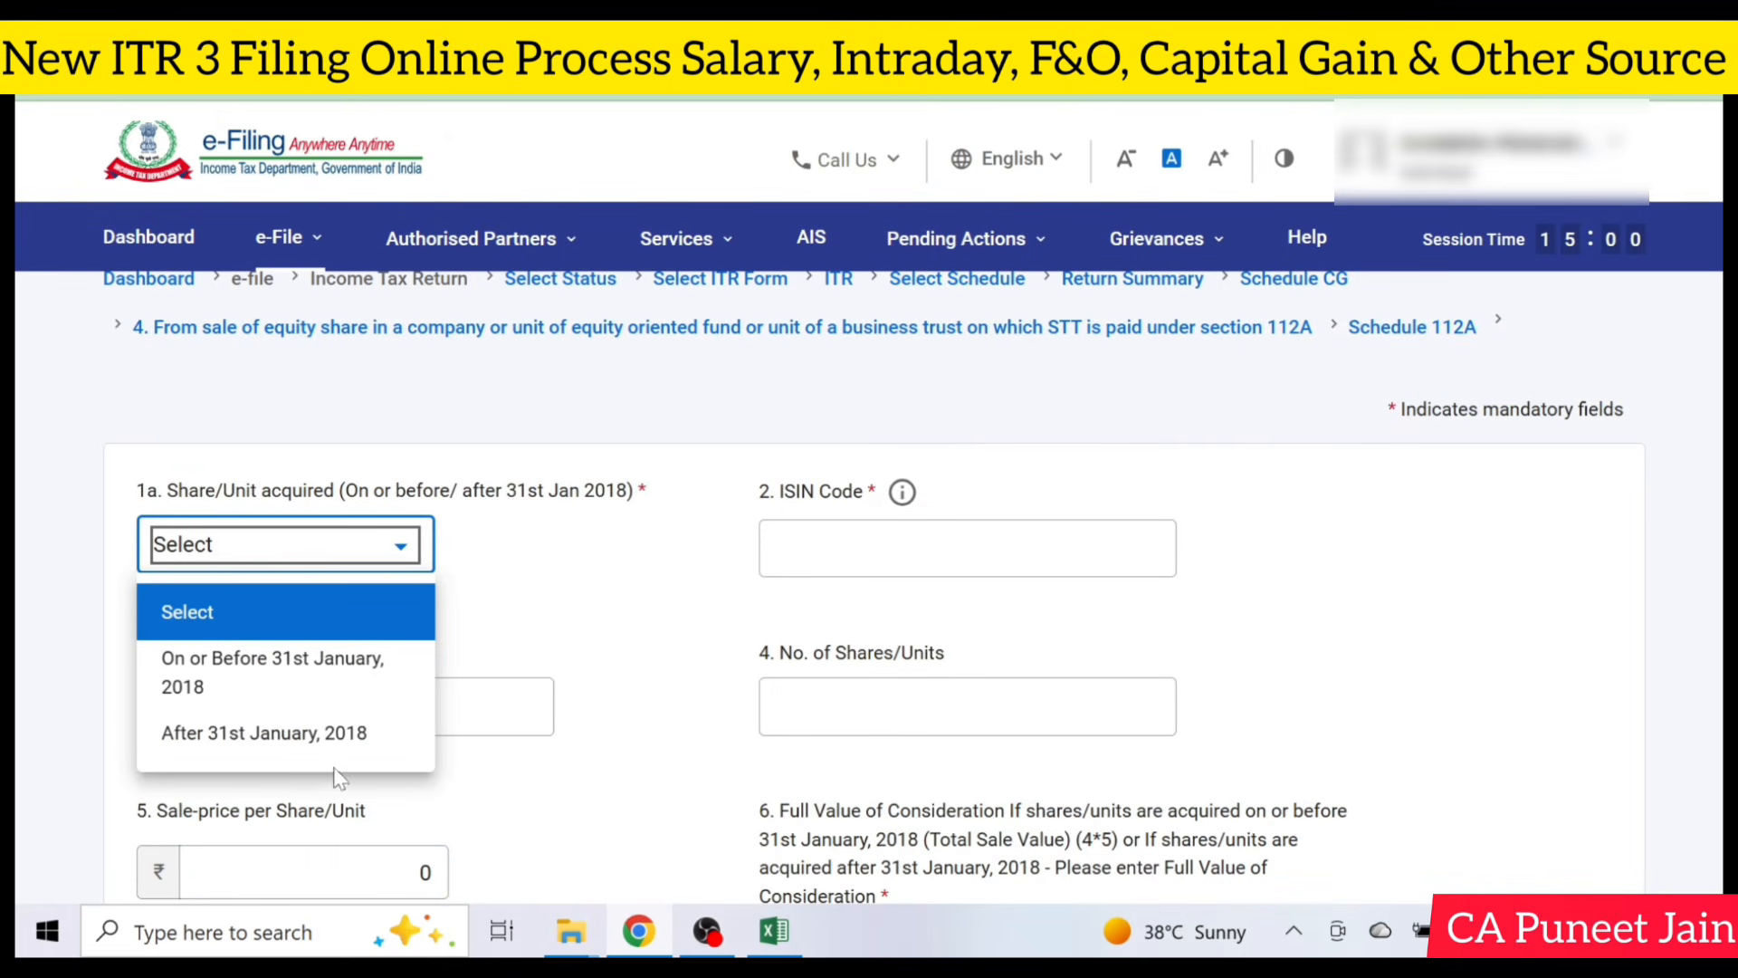
{"action": "left_click", "coordinate": [332, 735]}
{"action": "scroll", "coordinate": [625, 619], "scroll_direction": "down", "scroll_amount": 4}
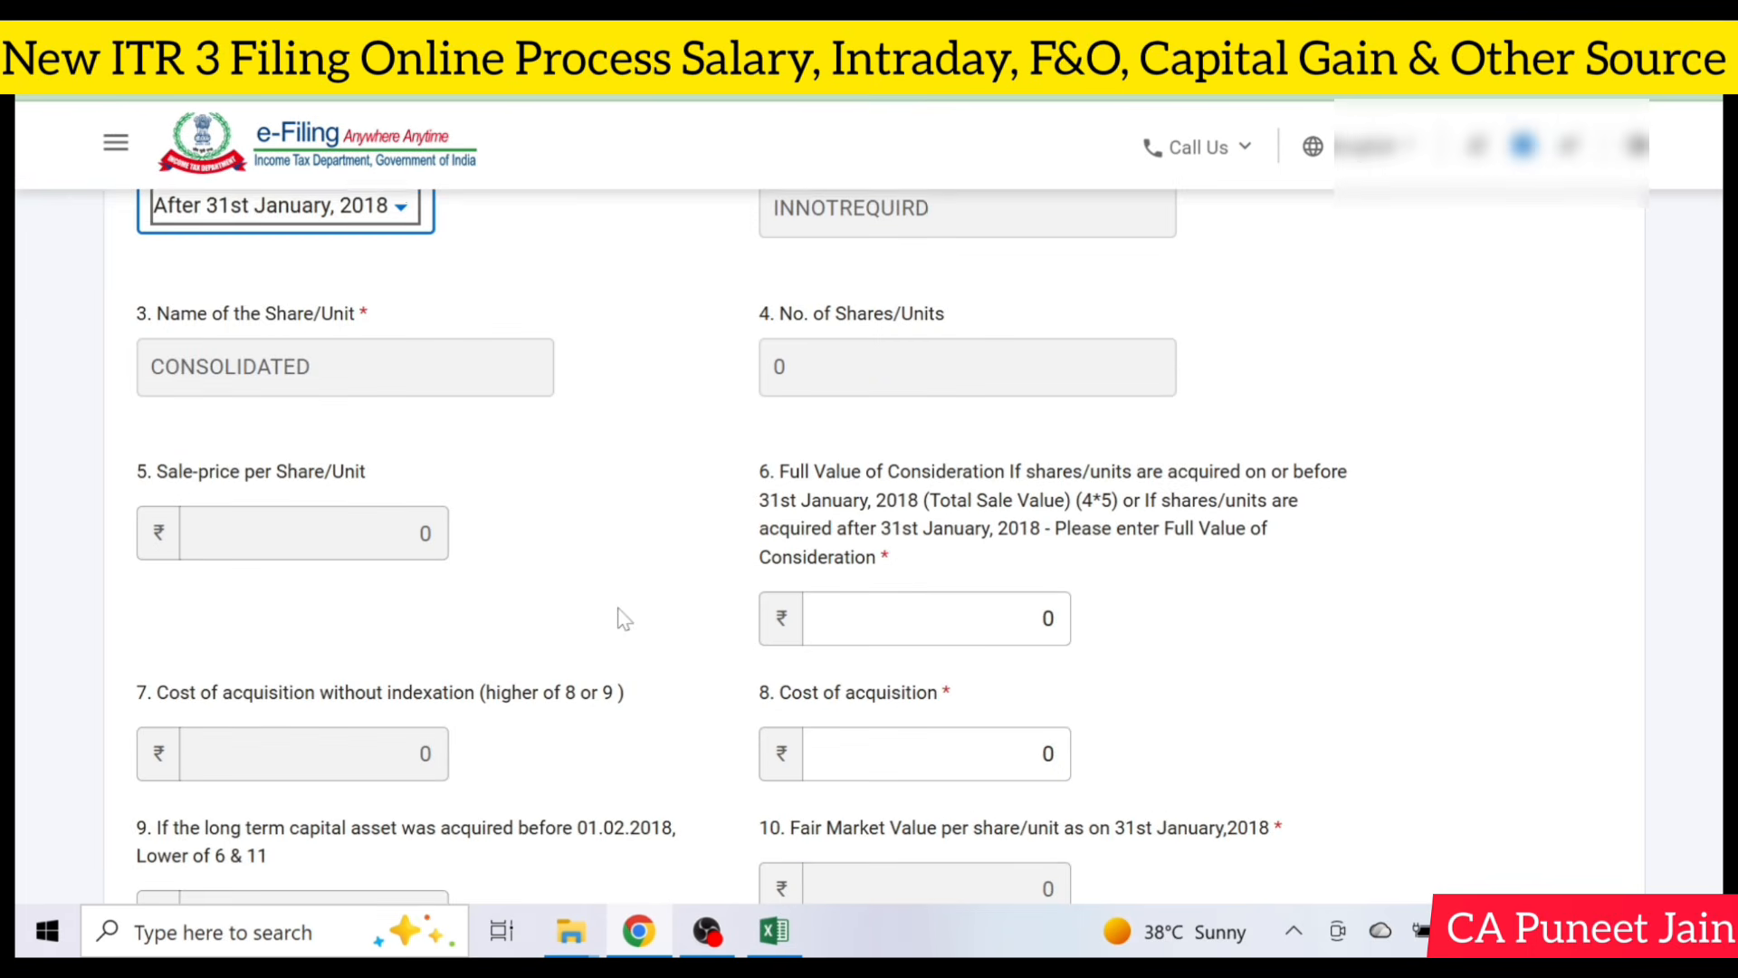
{"action": "scroll", "coordinate": [624, 620], "scroll_direction": "down", "scroll_amount": 2}
Switch to the Excel sheet and locate the long-term trades section below the short-term trades.
{"action": "left_click", "coordinate": [775, 933]}
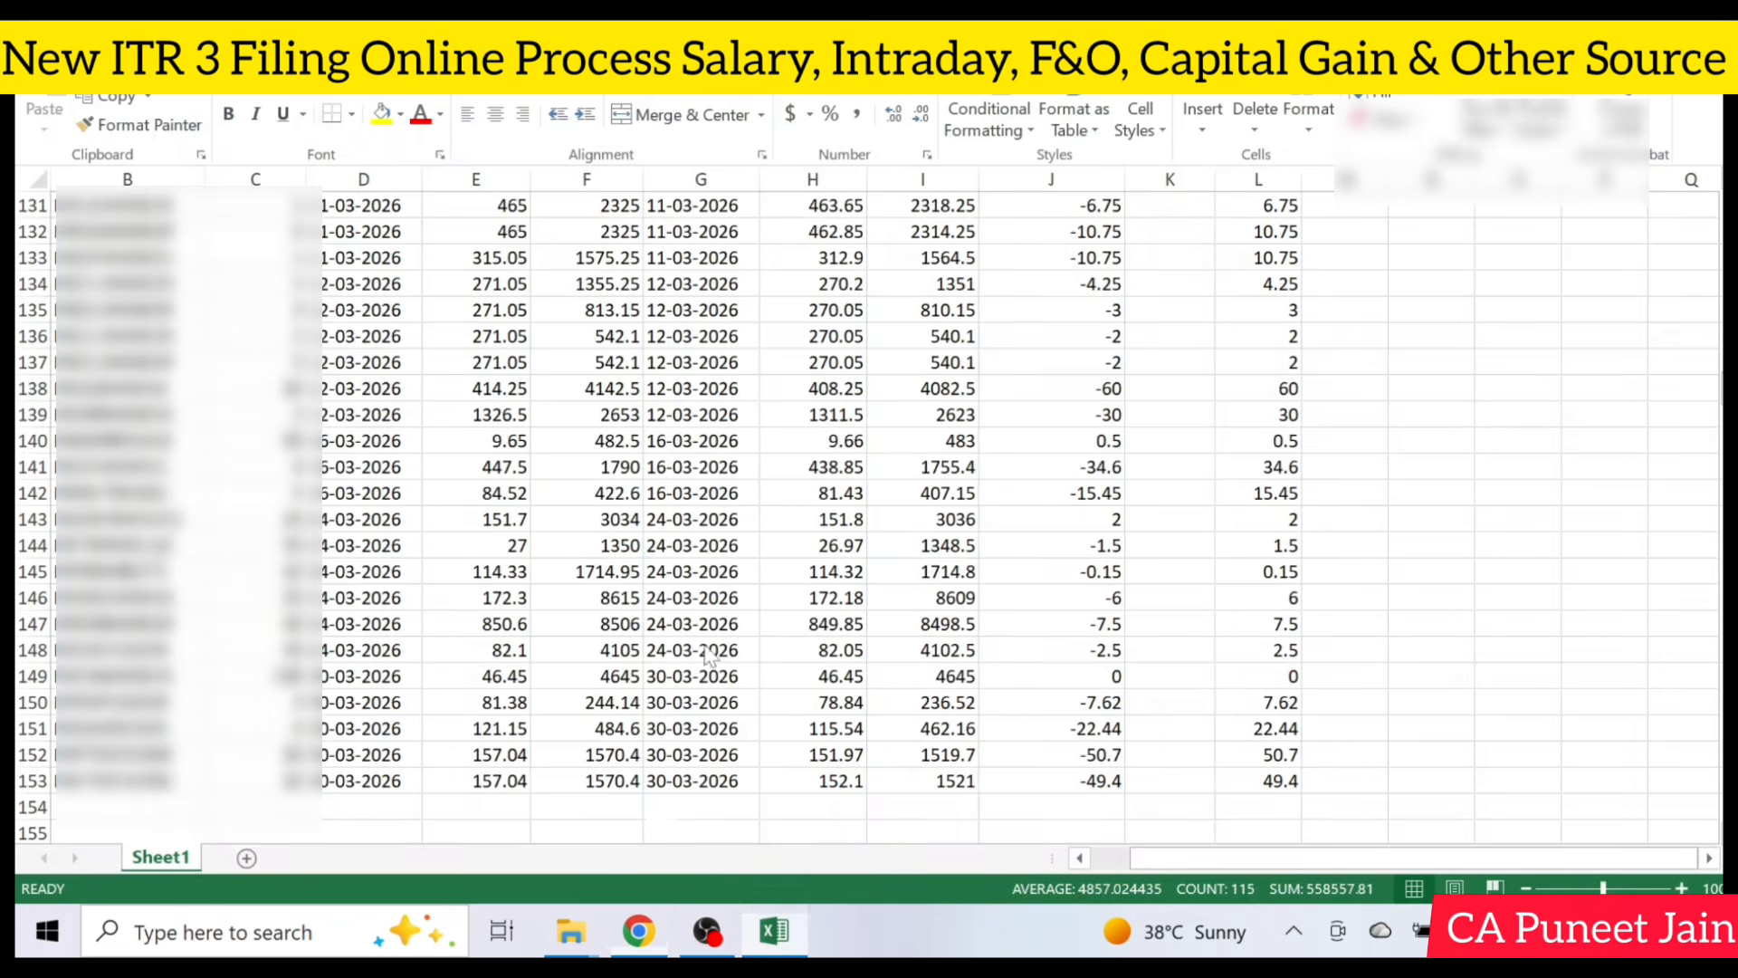
{"action": "left_click", "coordinate": [670, 573]}
{"action": "key", "text": "Home"}
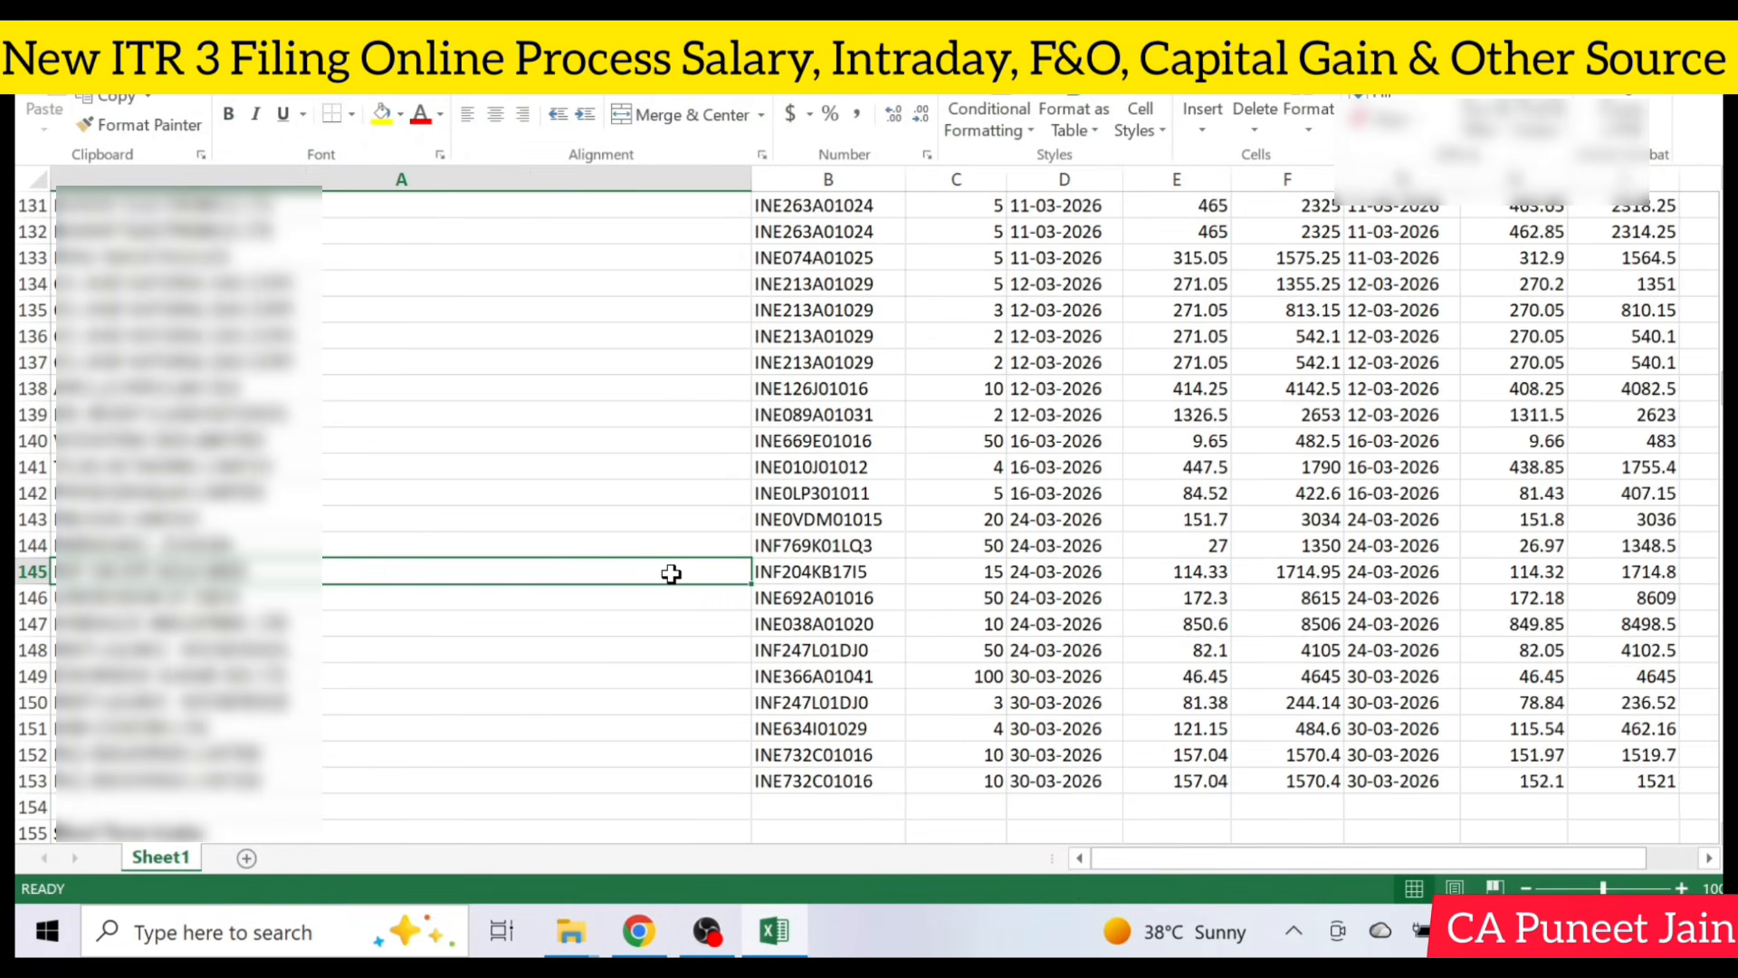
{"action": "key", "text": "Down"}
{"action": "key", "text": "Down"}
{"action": "key", "text": "Down"}
{"action": "key", "text": "Down"}
{"action": "key", "text": "Down"}
{"action": "key", "text": "Down"}
{"action": "key", "text": "Down"}
{"action": "key", "text": "Down"}
{"action": "key", "text": "Down"}
{"action": "key", "text": "Down"}
{"action": "key", "text": "Down"}
{"action": "key", "text": "Down"}
{"action": "key", "text": "Down"}
{"action": "key", "text": "Down"}
{"action": "key", "text": "Down"}
{"action": "key", "text": "Down"}
{"action": "key", "text": "Down"}
{"action": "key", "text": "Down"}
{"action": "key", "text": "Down"}
{"action": "key", "text": "Down"}
{"action": "key", "text": "Down"}
{"action": "key", "text": "Down"}
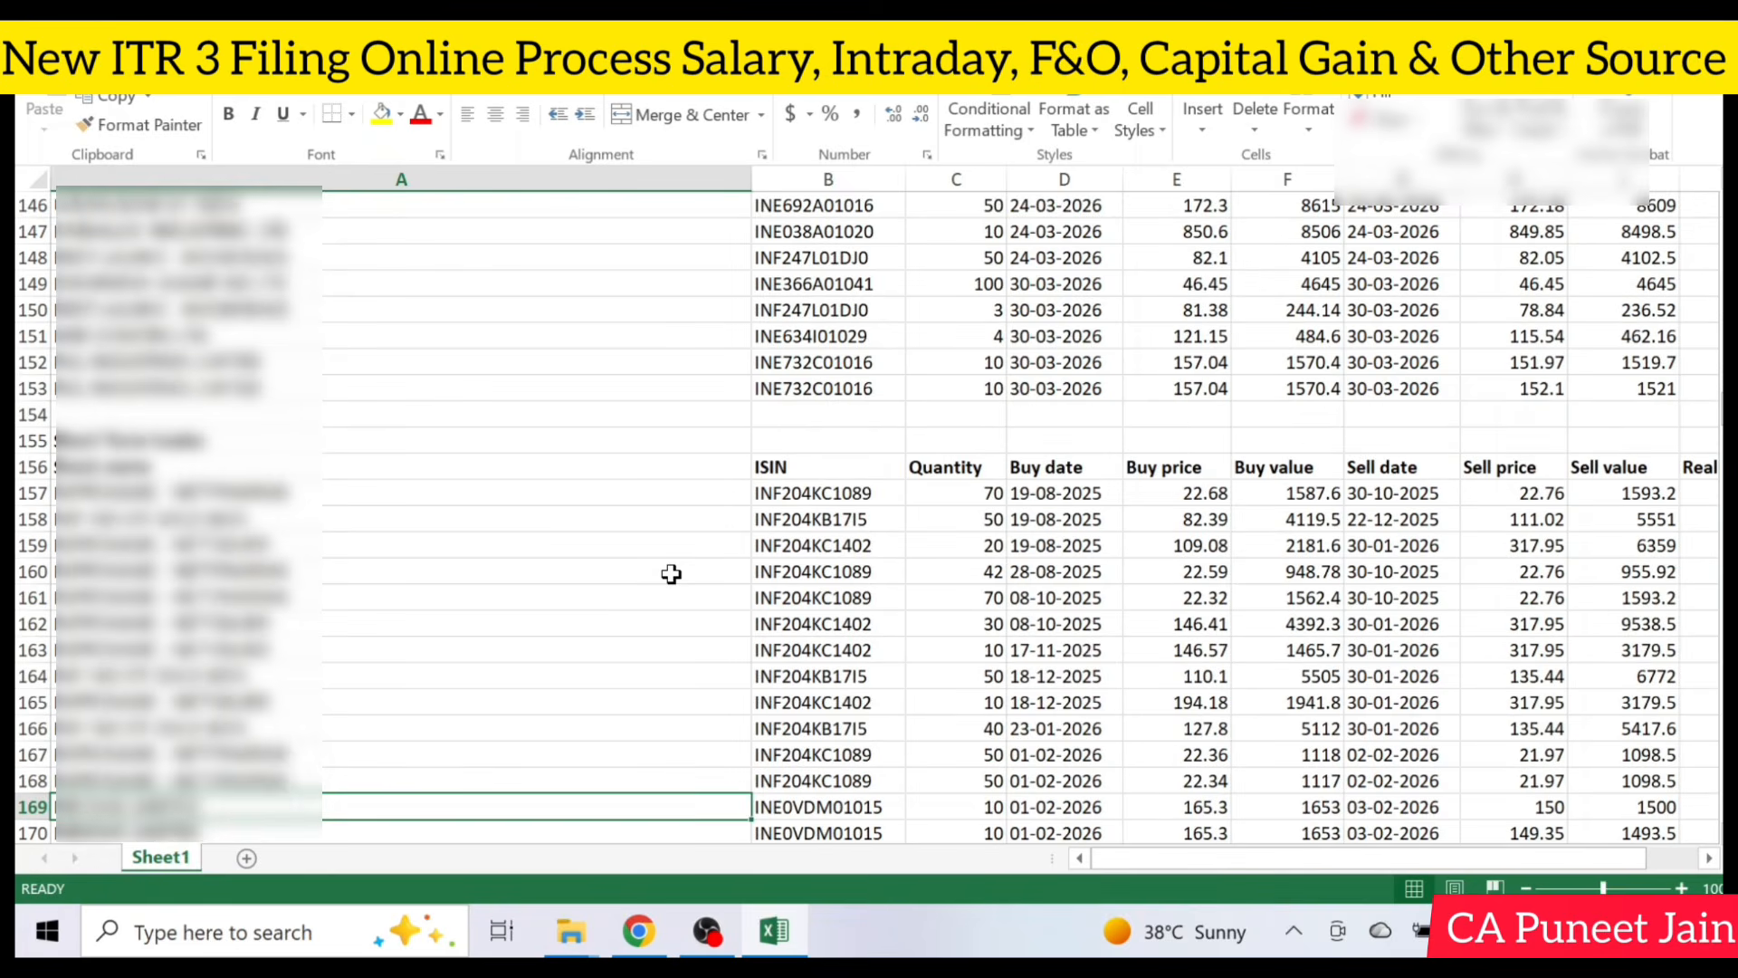
{"action": "key", "text": "ctrl+Down"}
{"action": "key", "text": "Down"}
{"action": "key", "text": "Down"}
{"action": "key", "text": "Down"}
{"action": "key", "text": "Down"}
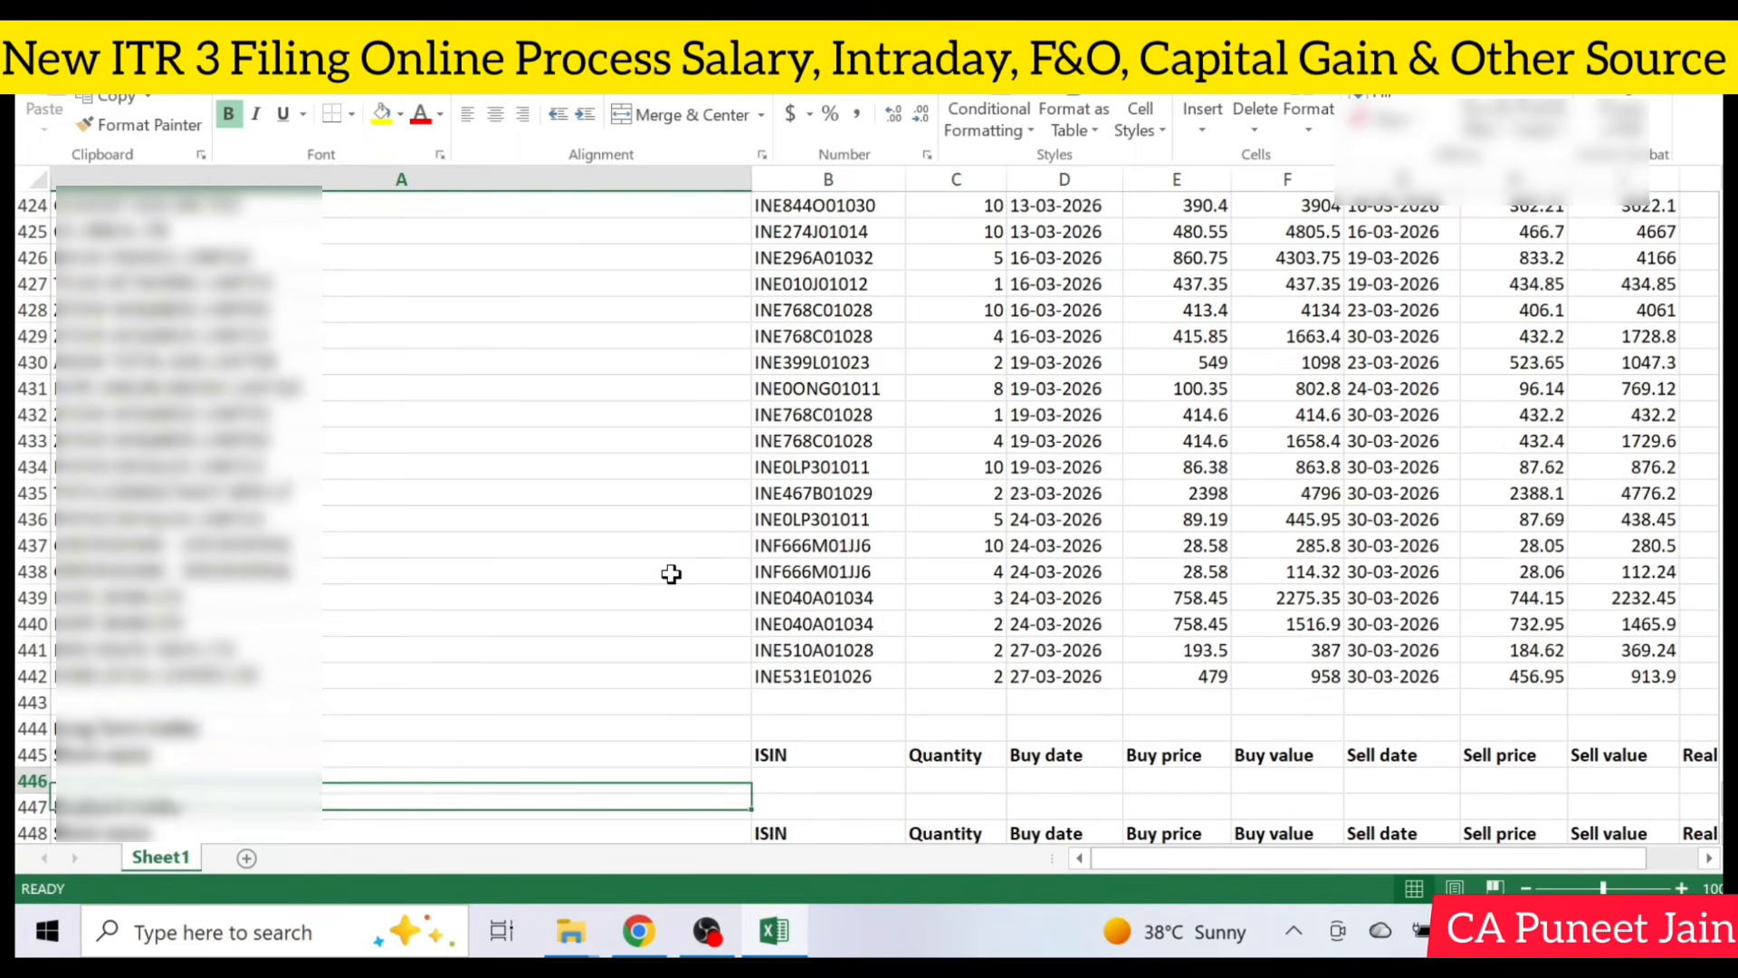
Check the long-term trades row across to the Sell value column, and return up that column to row 150.
{"action": "key", "text": "Up"}
{"action": "key", "text": "Right"}
{"action": "key", "text": "Right"}
{"action": "key", "text": "Down"}
{"action": "key", "text": "Right"}
{"action": "key", "text": "Right"}
{"action": "key", "text": "Right"}
{"action": "key", "text": "Right"}
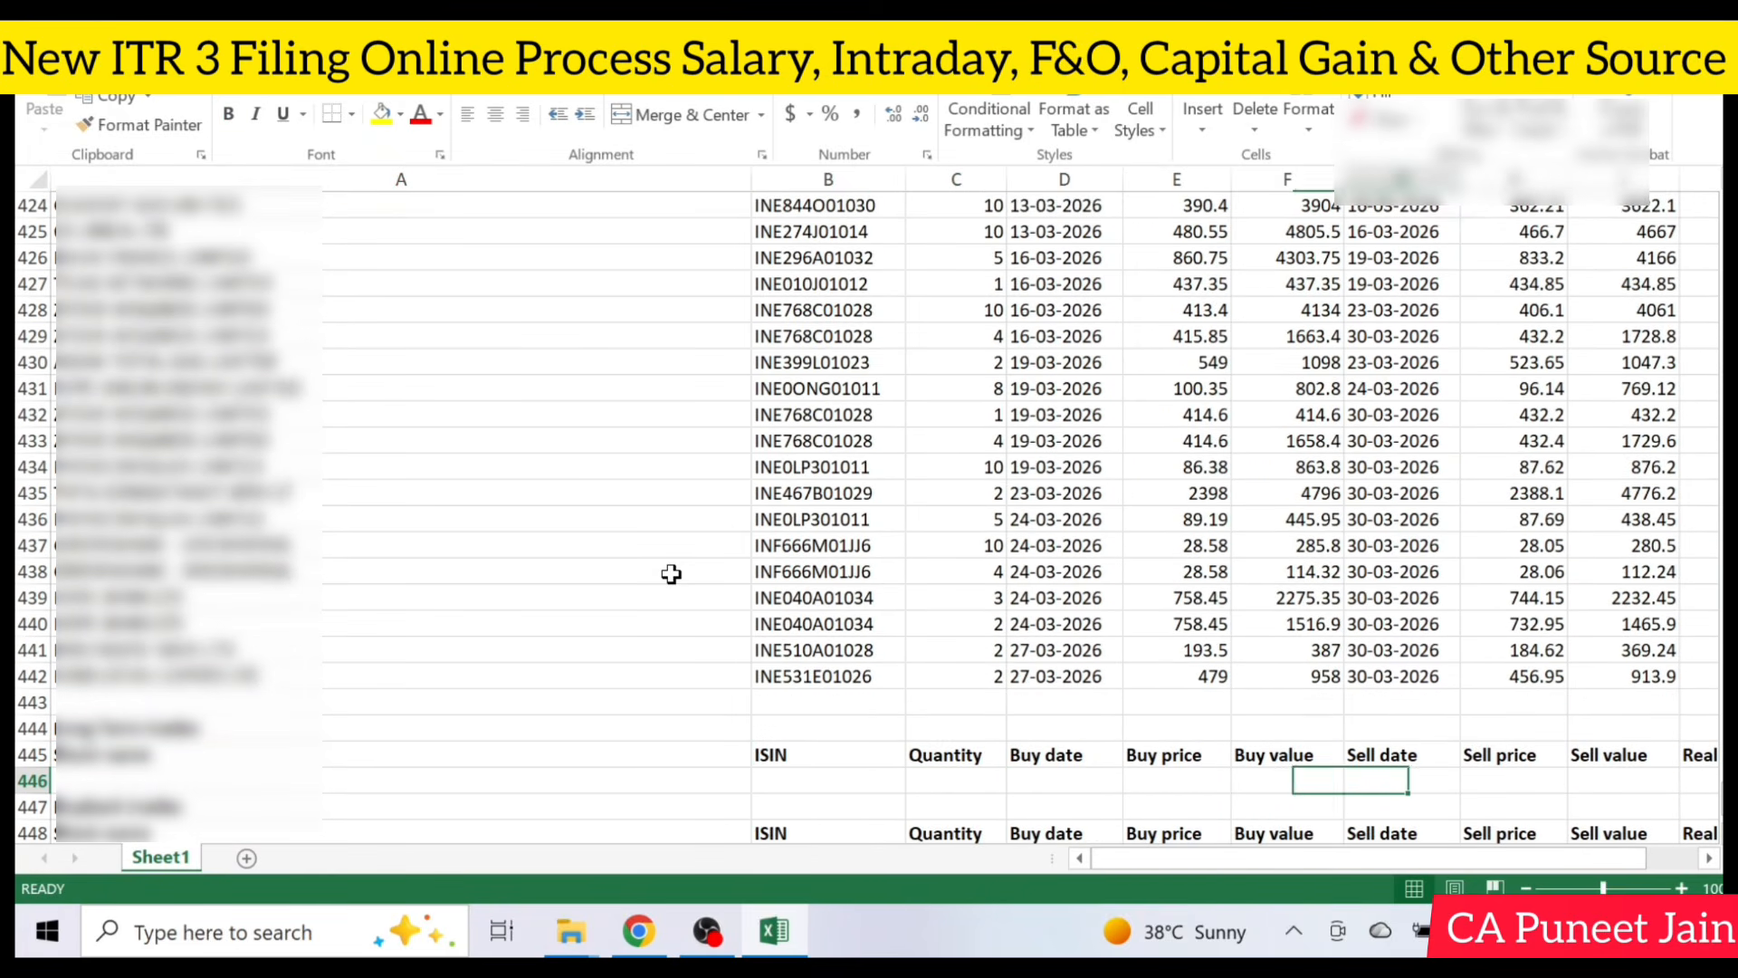
{"action": "key", "text": "Right"}
{"action": "key", "text": "Right"}
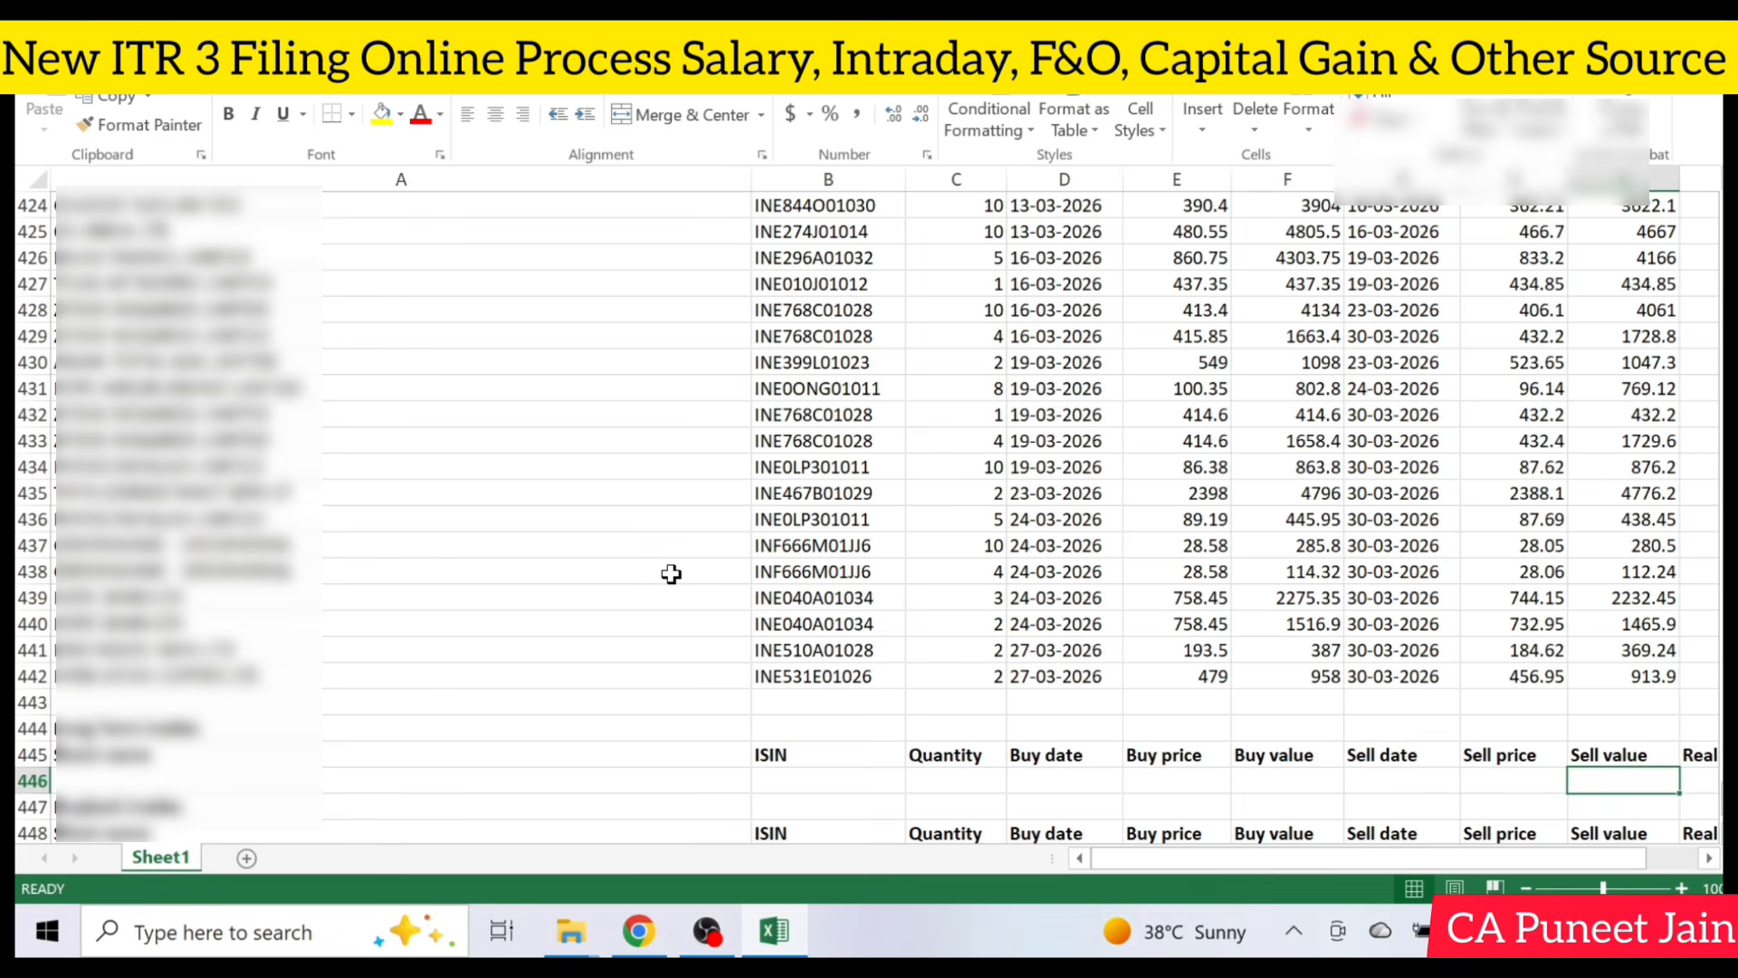
{"action": "key", "text": "Up"}
{"action": "key", "text": "Up"}
{"action": "key", "text": "Up"}
{"action": "key", "text": "Up"}
{"action": "key", "text": "Up"}
{"action": "key", "text": "Up"}
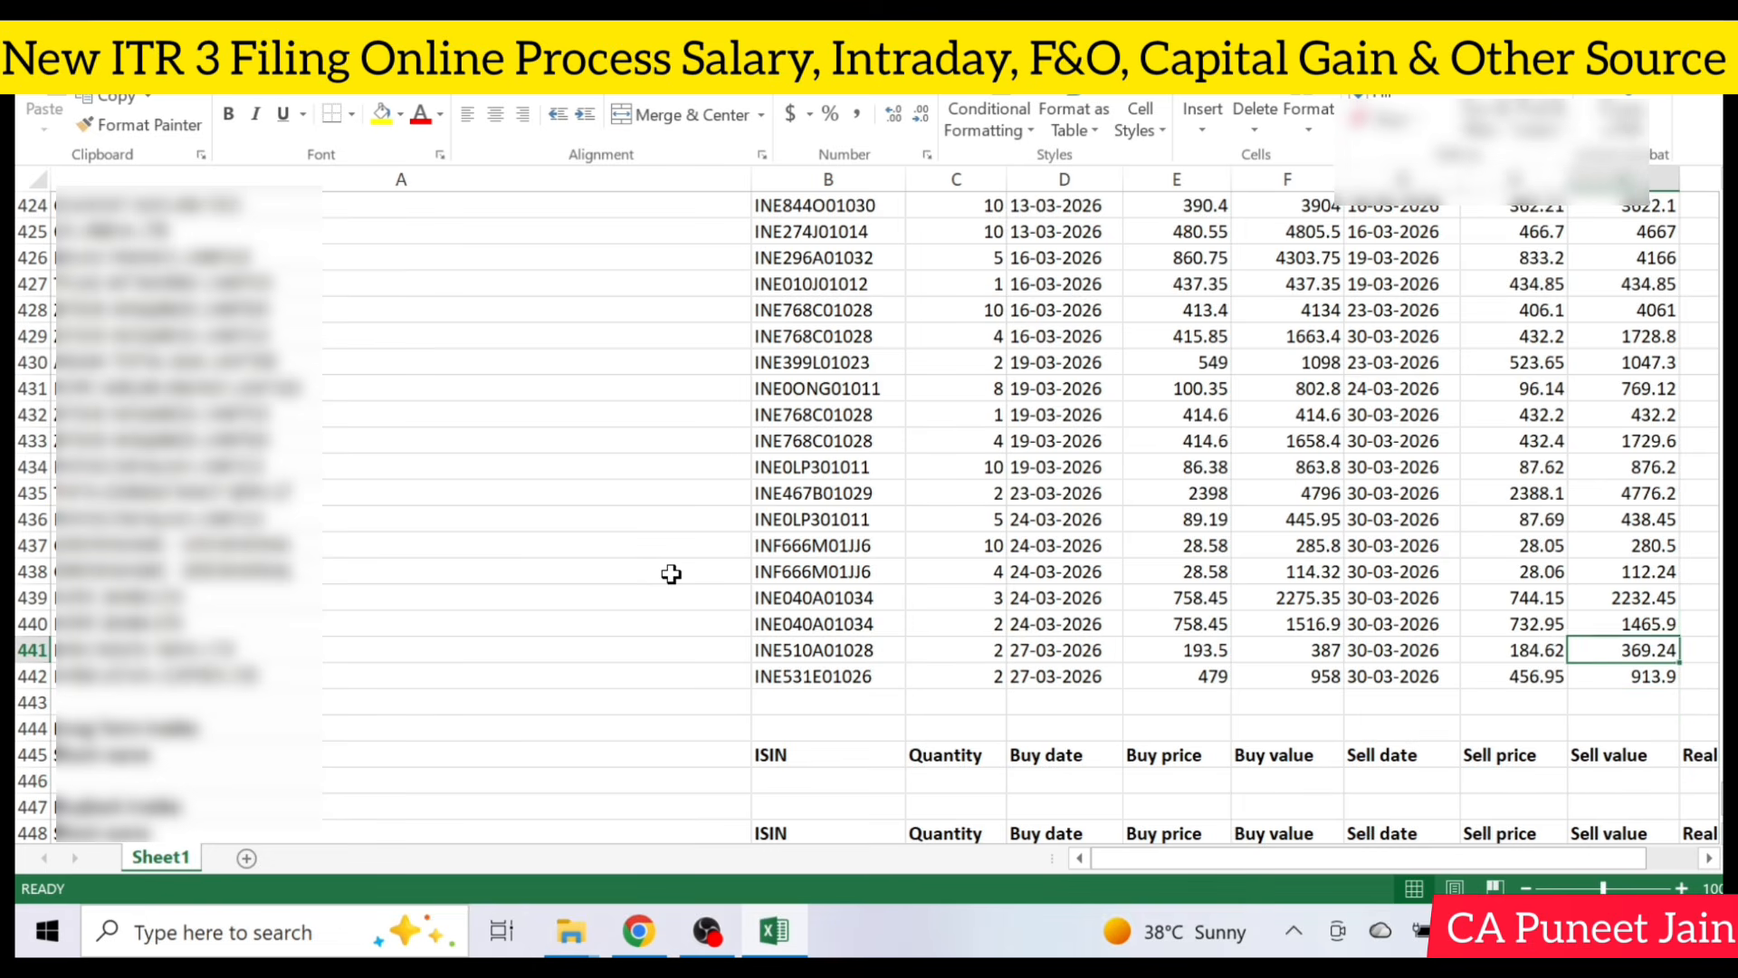
{"action": "key", "text": "ctrl+Up"}
{"action": "key", "text": "ctrl+Up"}
{"action": "key", "text": "Up"}
{"action": "key", "text": "Up"}
{"action": "key", "text": "Up"}
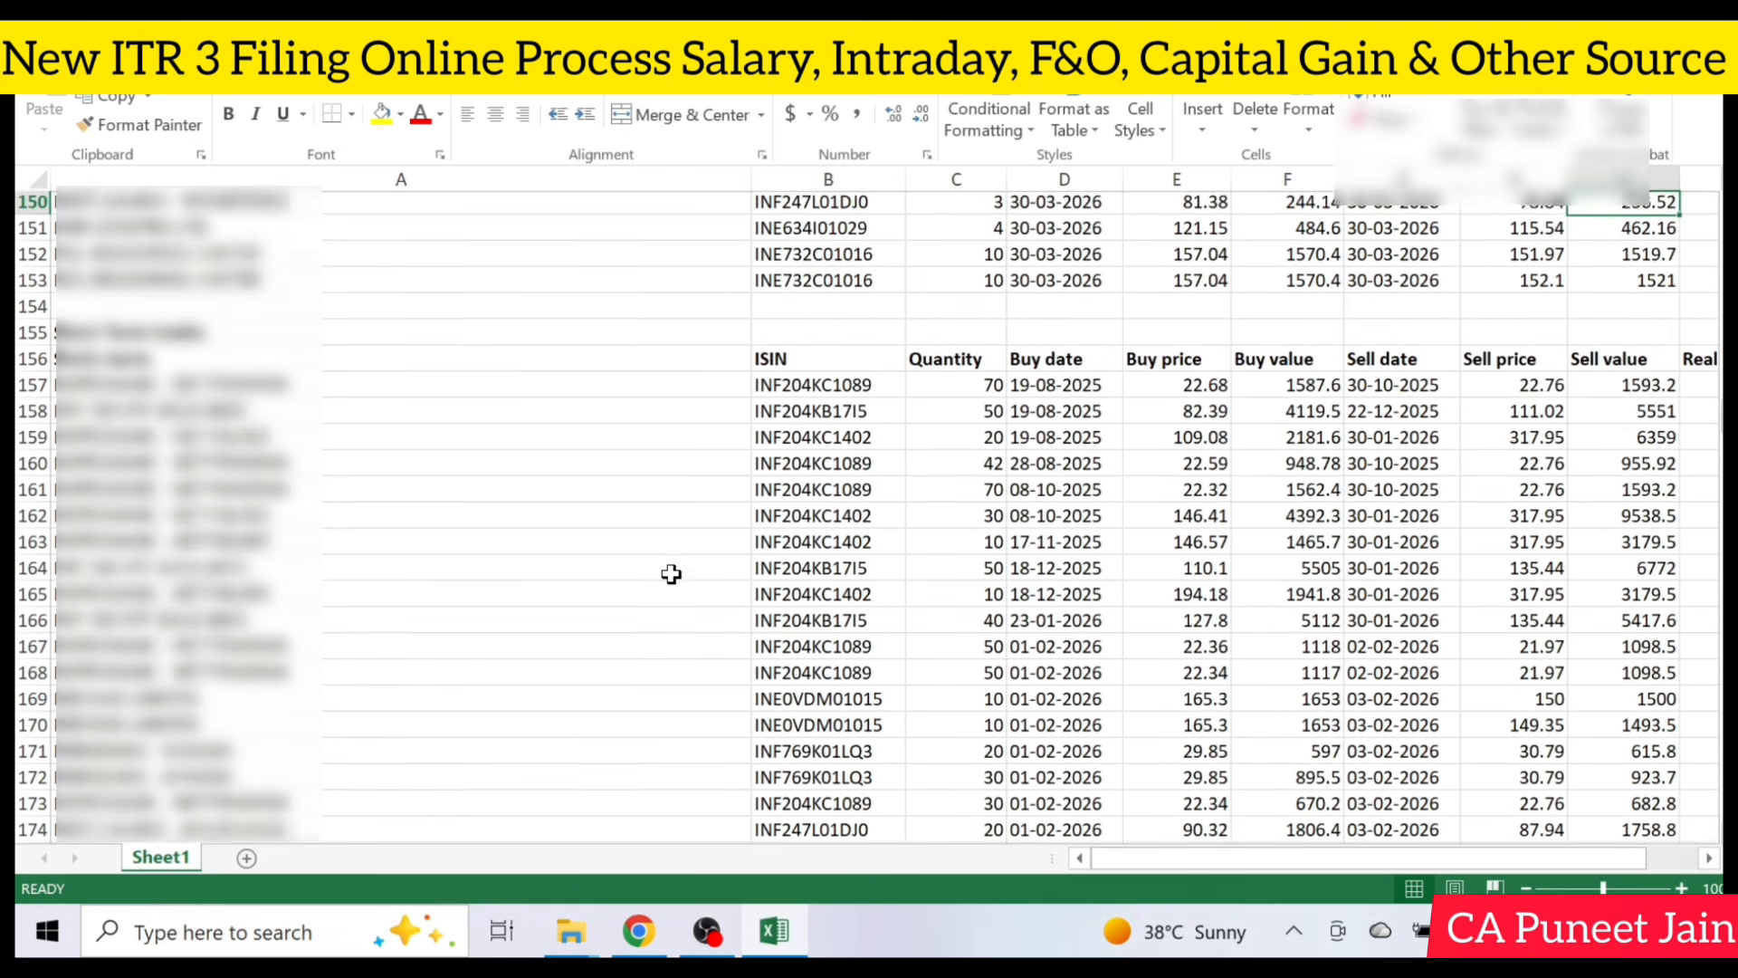
Return to the e-Filing portal and set the full value of consideration in the Schedule 112A entry to 100000.
{"action": "left_click", "coordinate": [638, 931]}
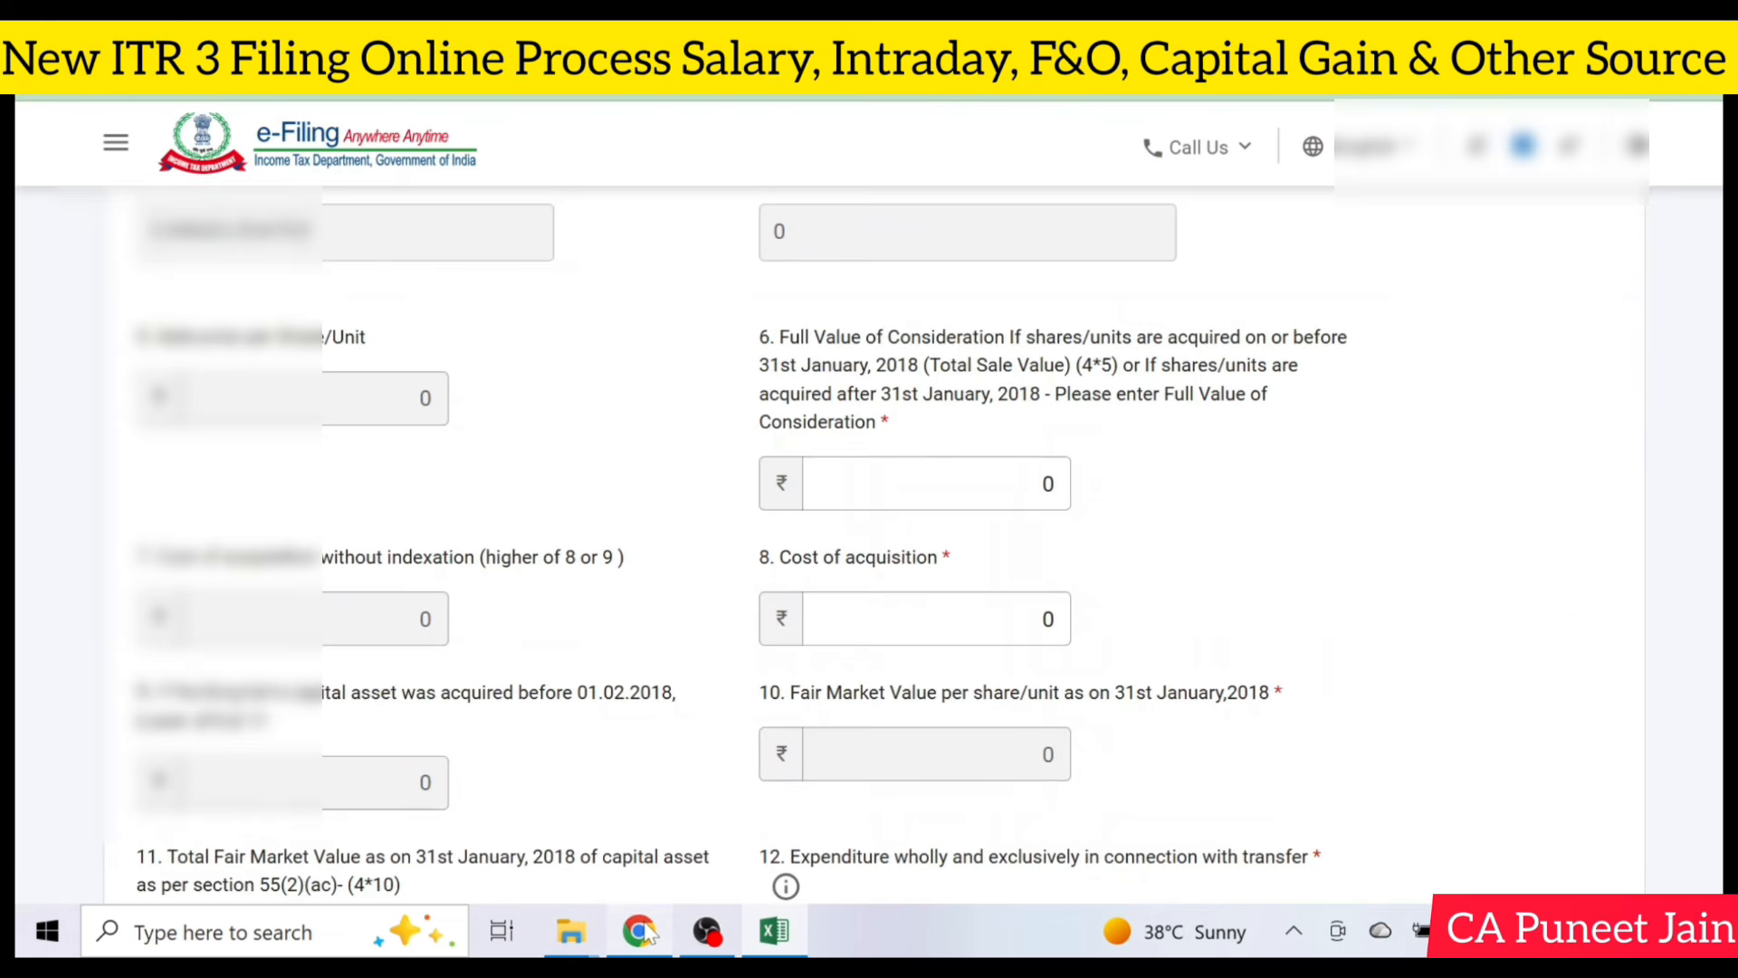
{"action": "scroll", "coordinate": [841, 571], "scroll_direction": "down", "scroll_amount": 2}
{"action": "key", "text": "shift+Tab"}
{"action": "key", "text": "shift+Tab"}
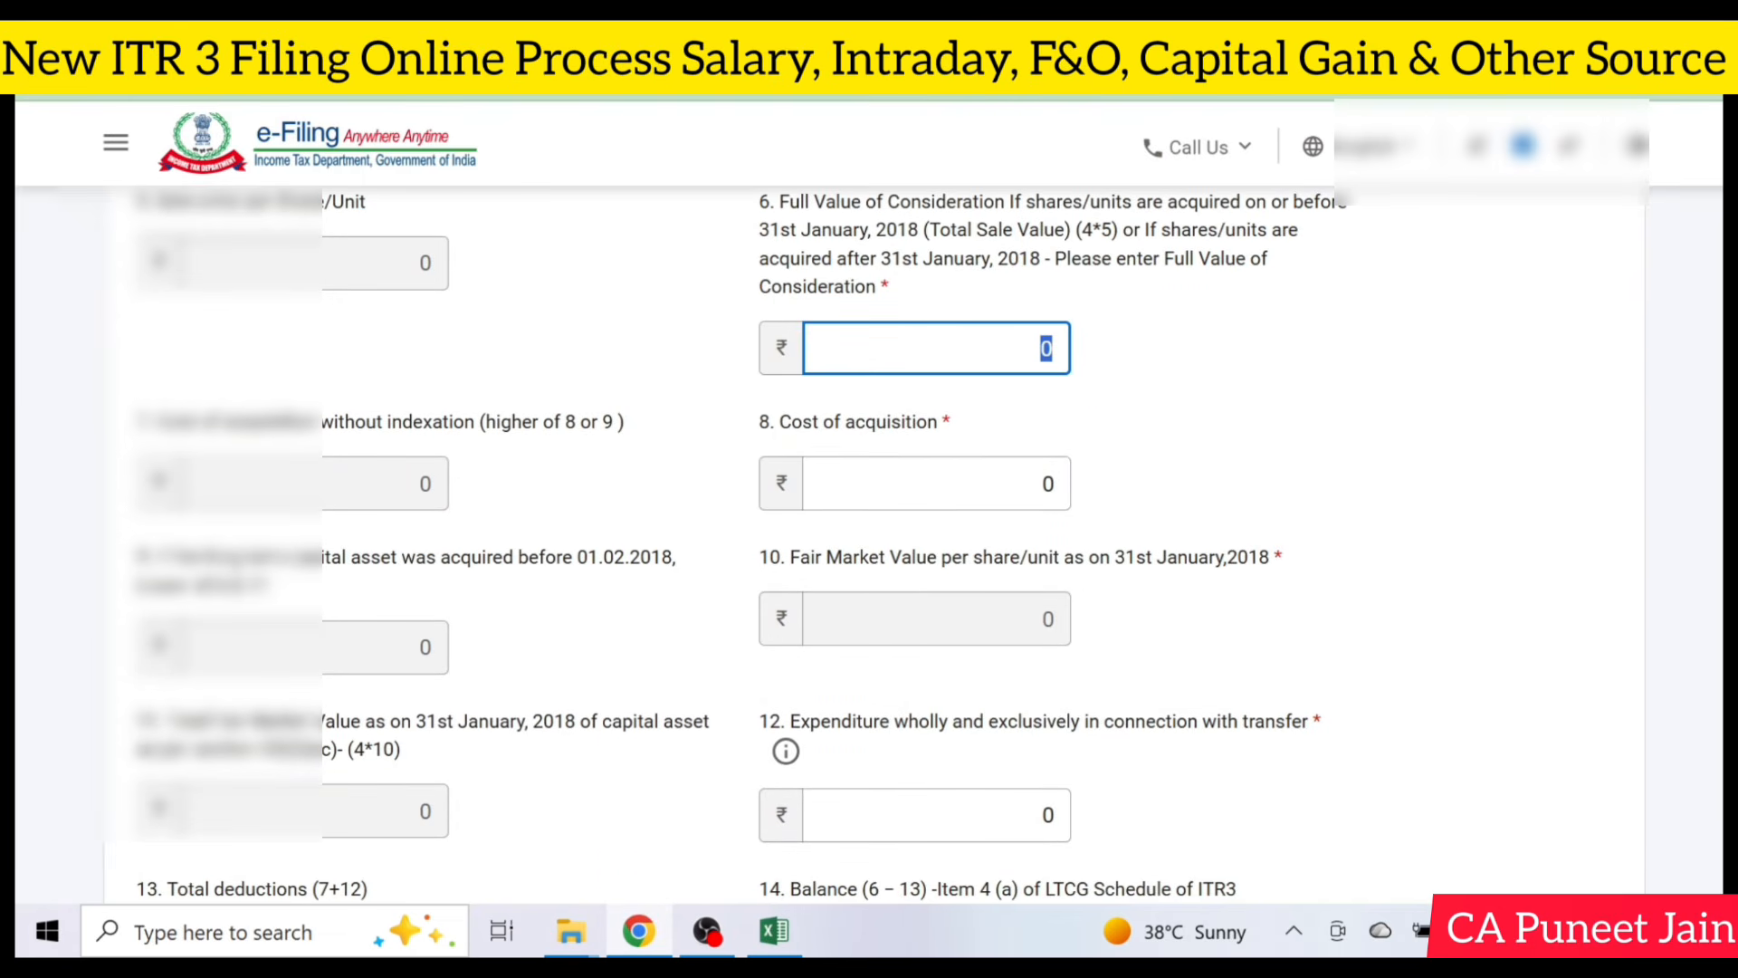
{"action": "type", "text": "100000"}
{"action": "left_click", "coordinate": [1168, 391]}
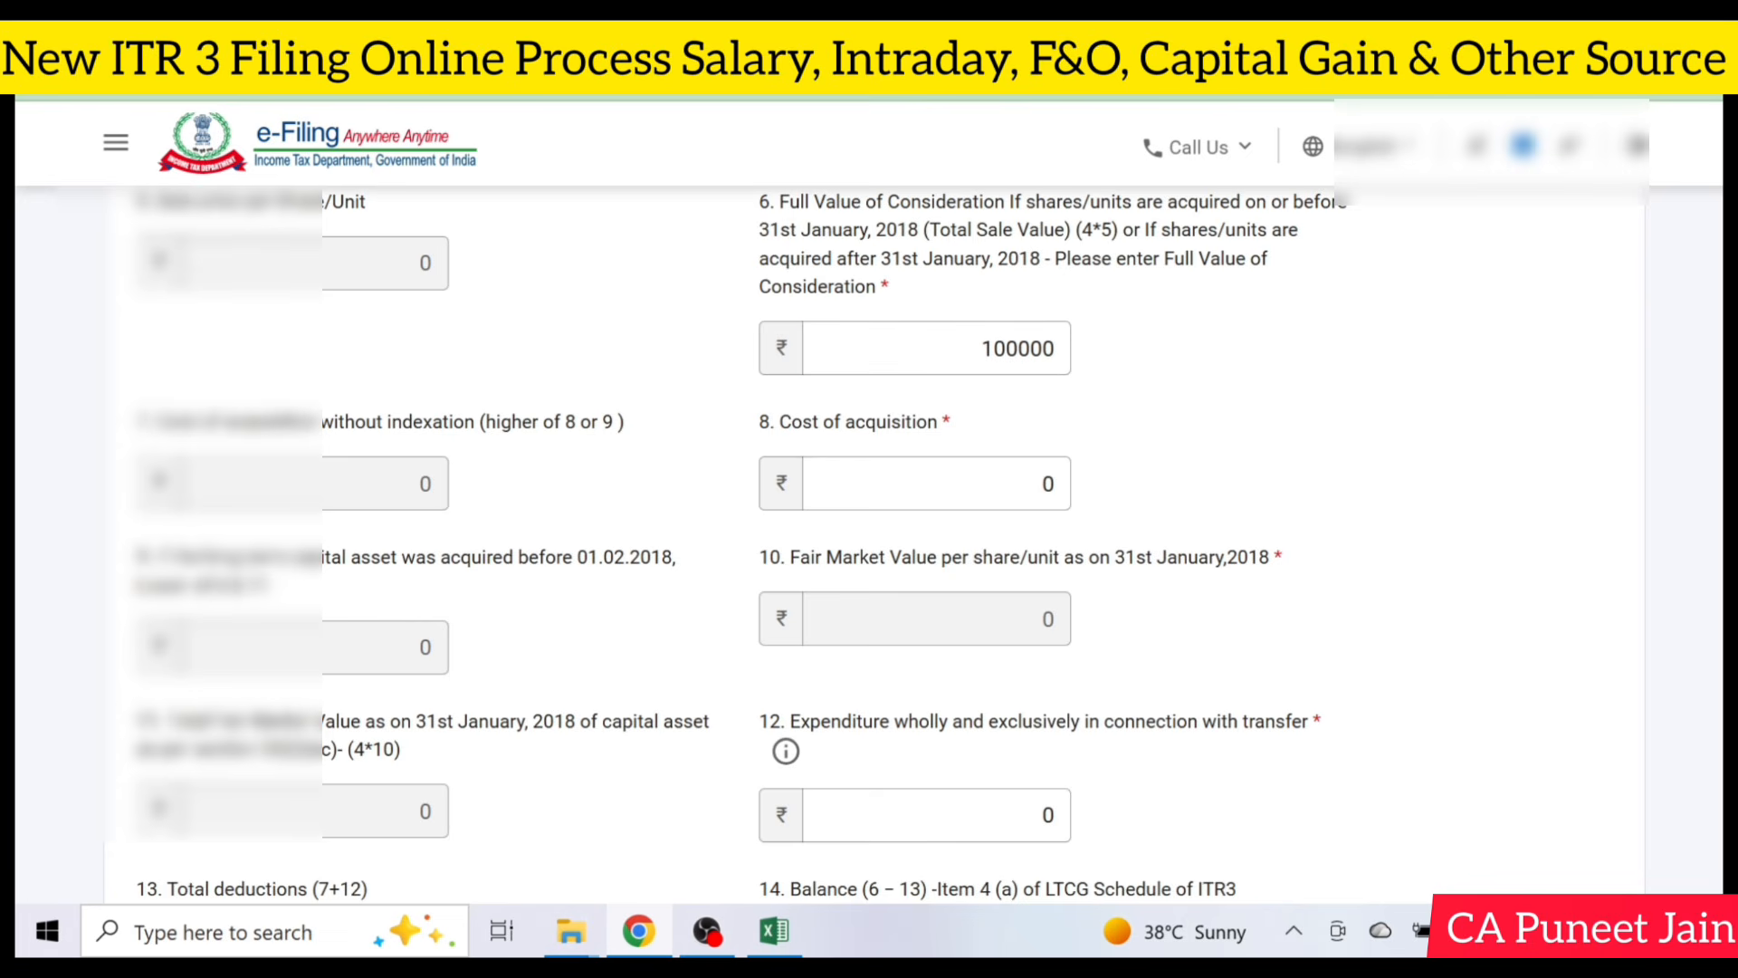
Set the cost of acquisition to 85000 and save the Schedule 112A entry.
{"action": "left_click", "coordinate": [774, 931]}
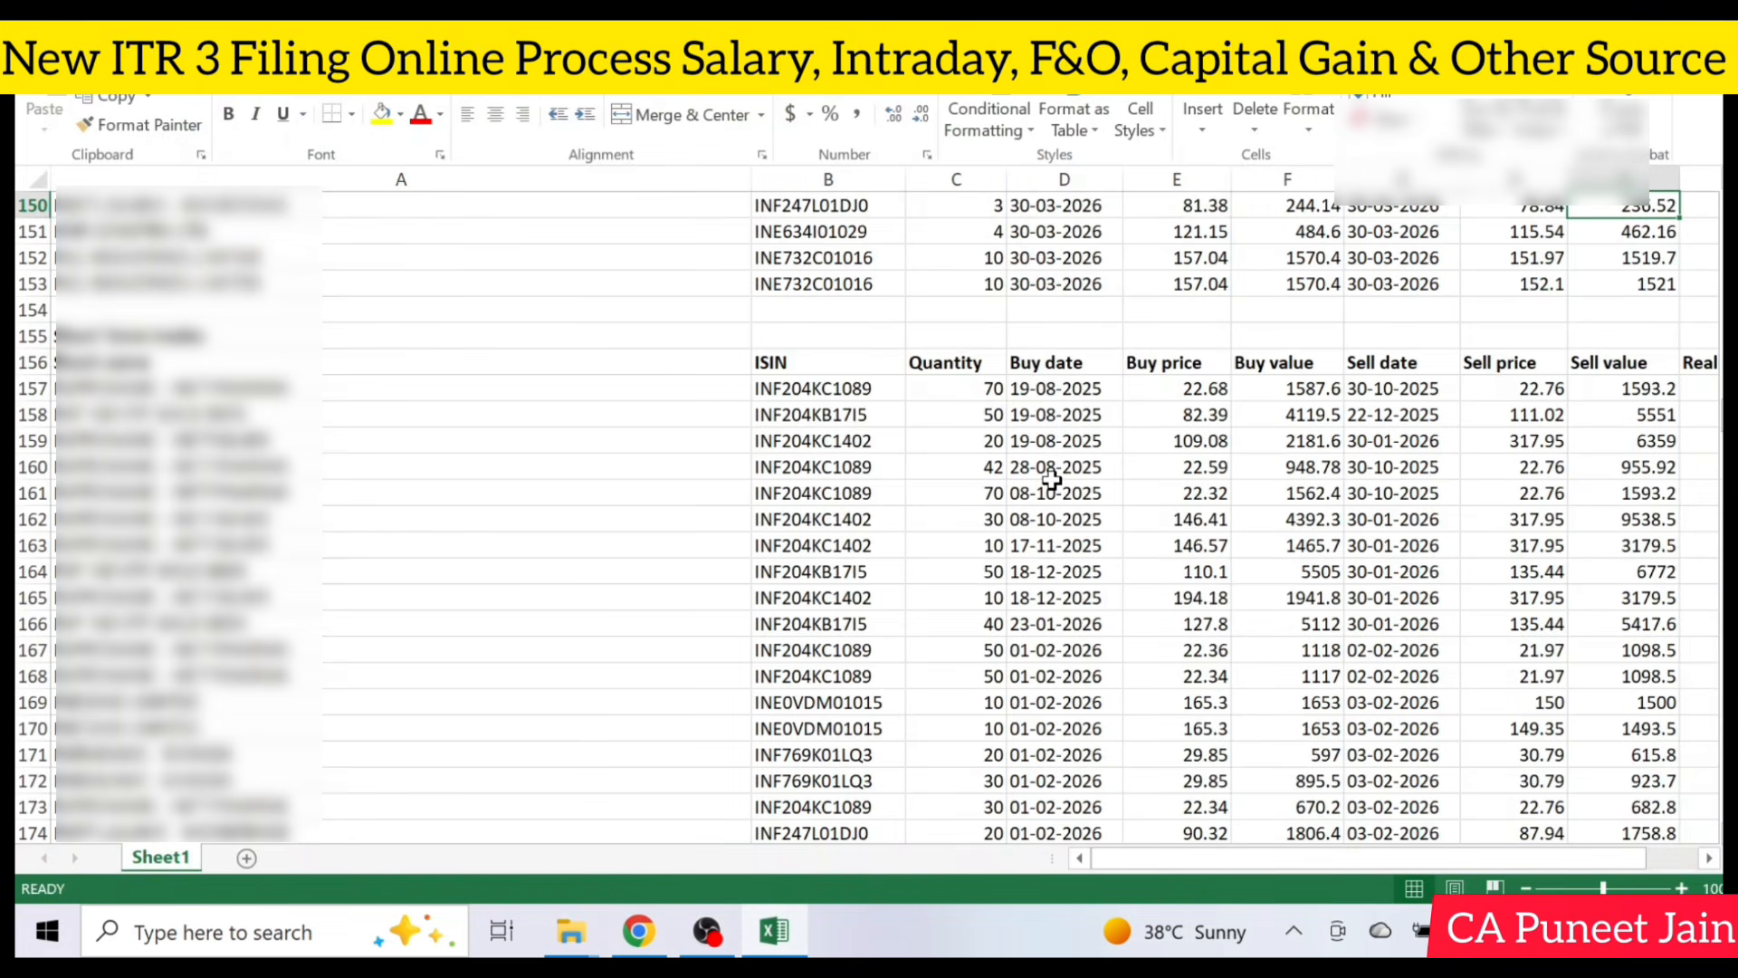
{"action": "left_click", "coordinate": [639, 931]}
{"action": "left_click_drag", "start_coordinate": [1012, 485], "coordinate": [1107, 498]}
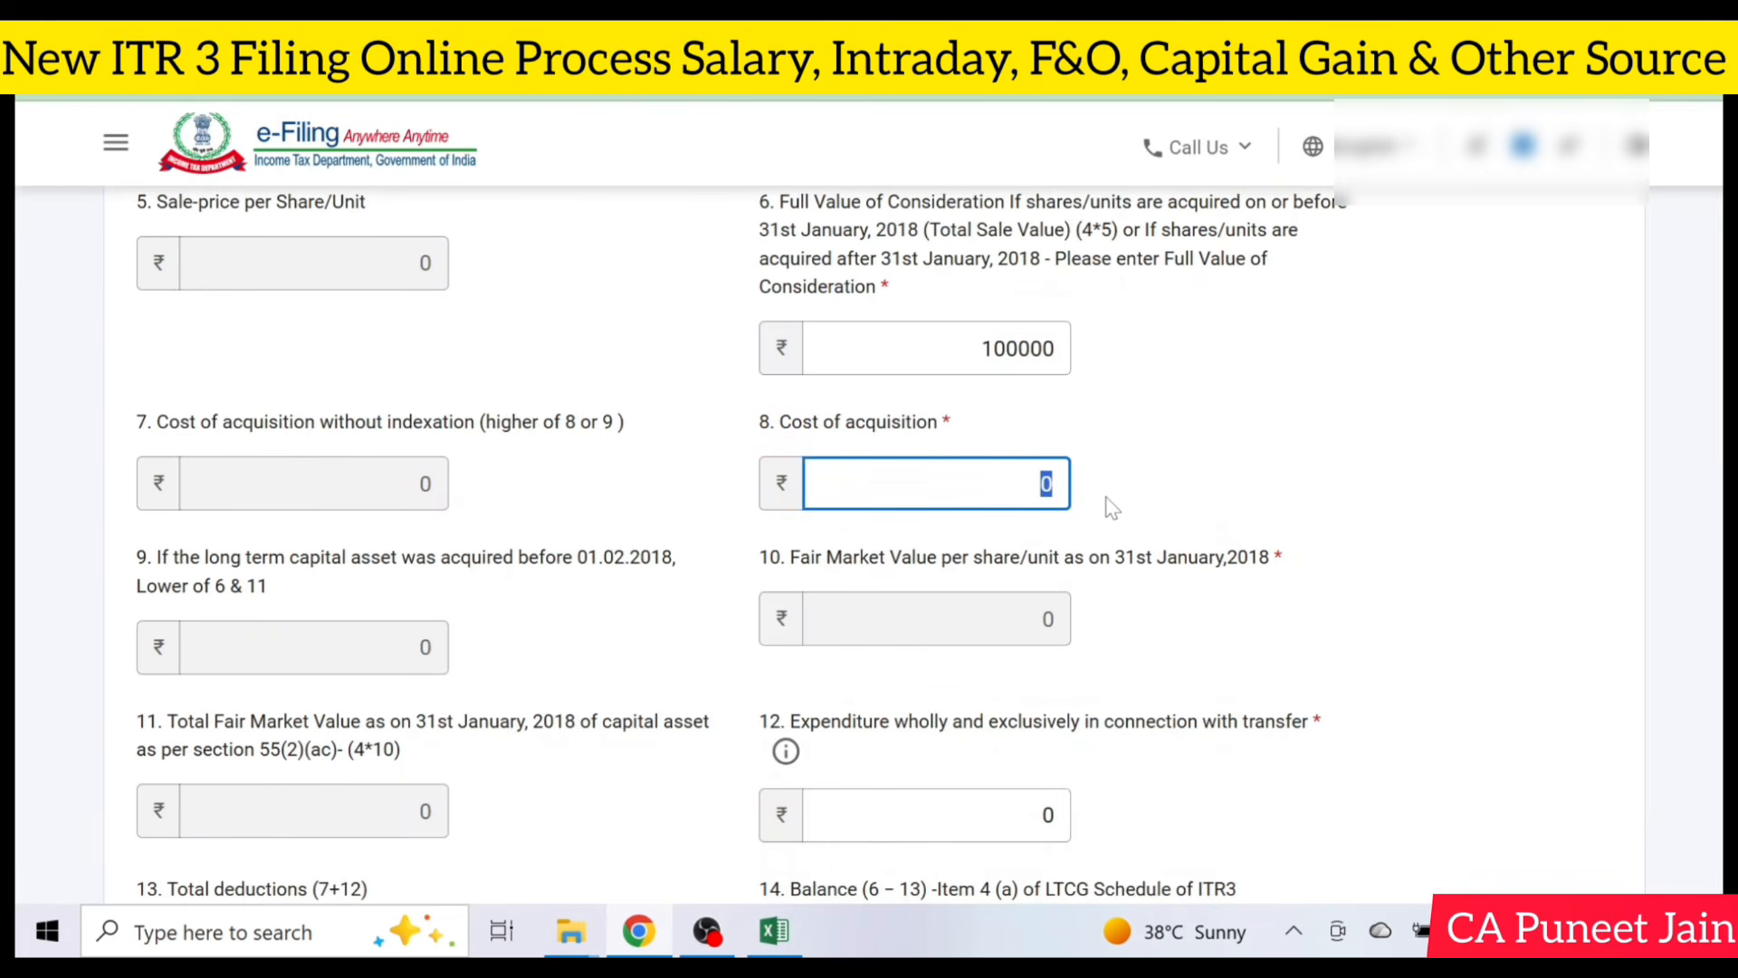
{"action": "type", "text": "85000"}
{"action": "left_click", "coordinate": [1112, 509]}
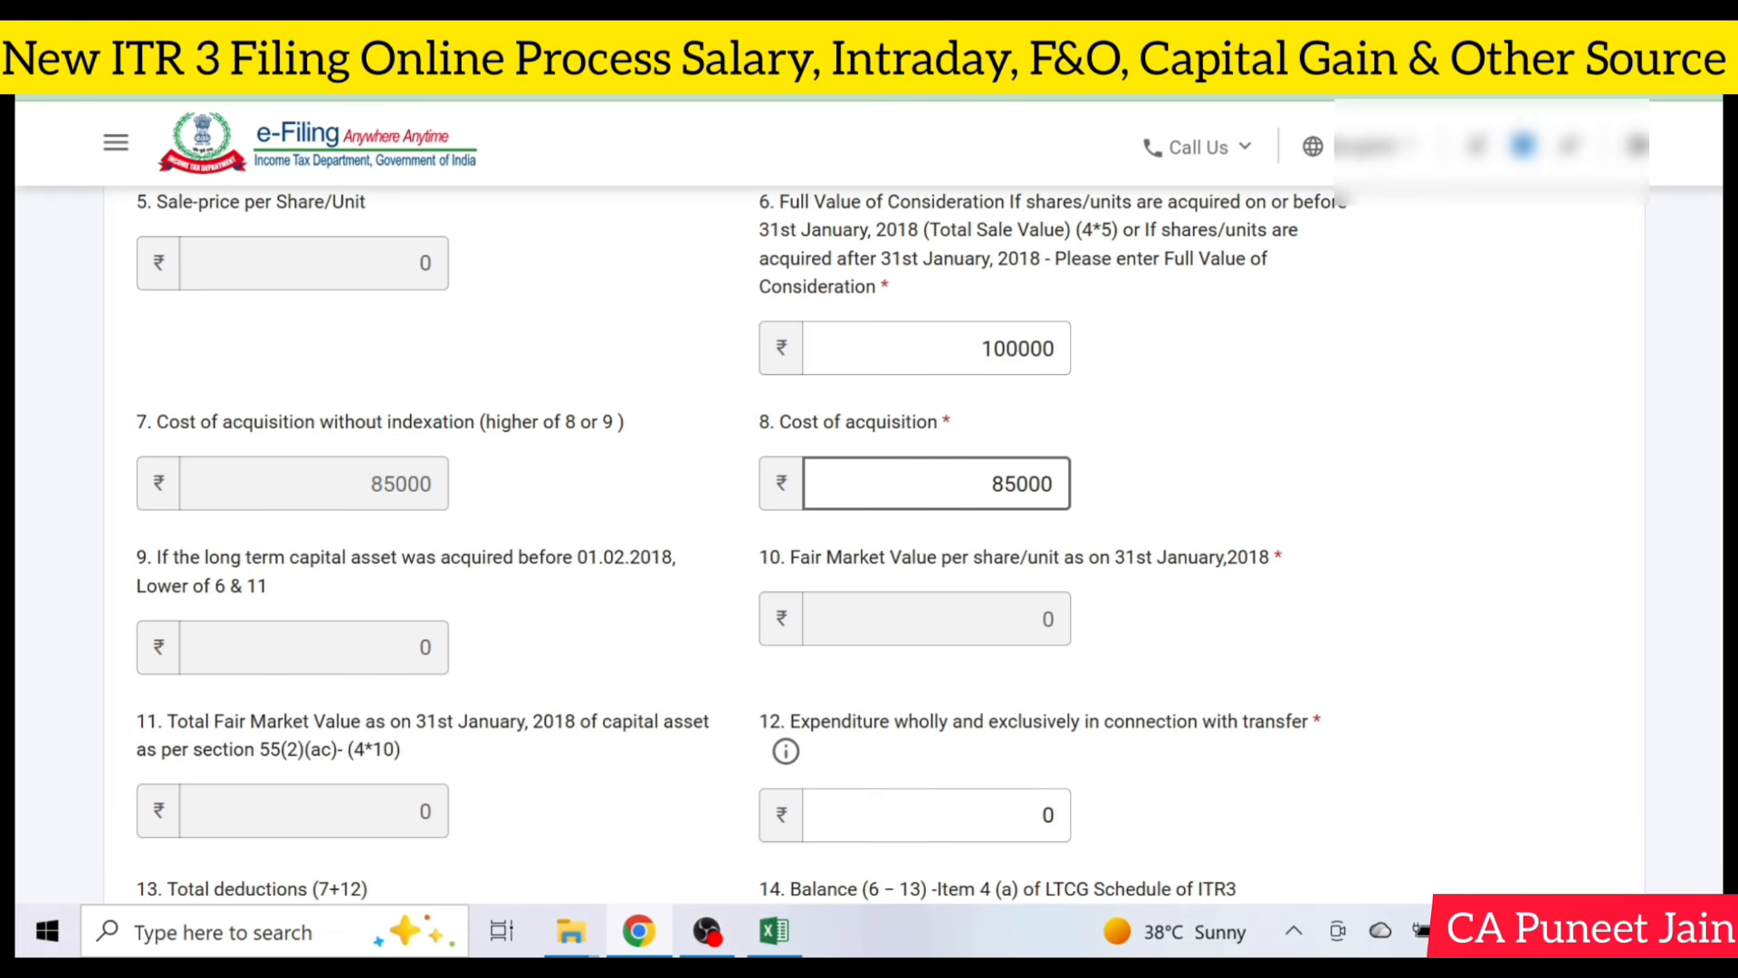
{"action": "scroll", "coordinate": [1115, 630], "scroll_direction": "down", "scroll_amount": 5}
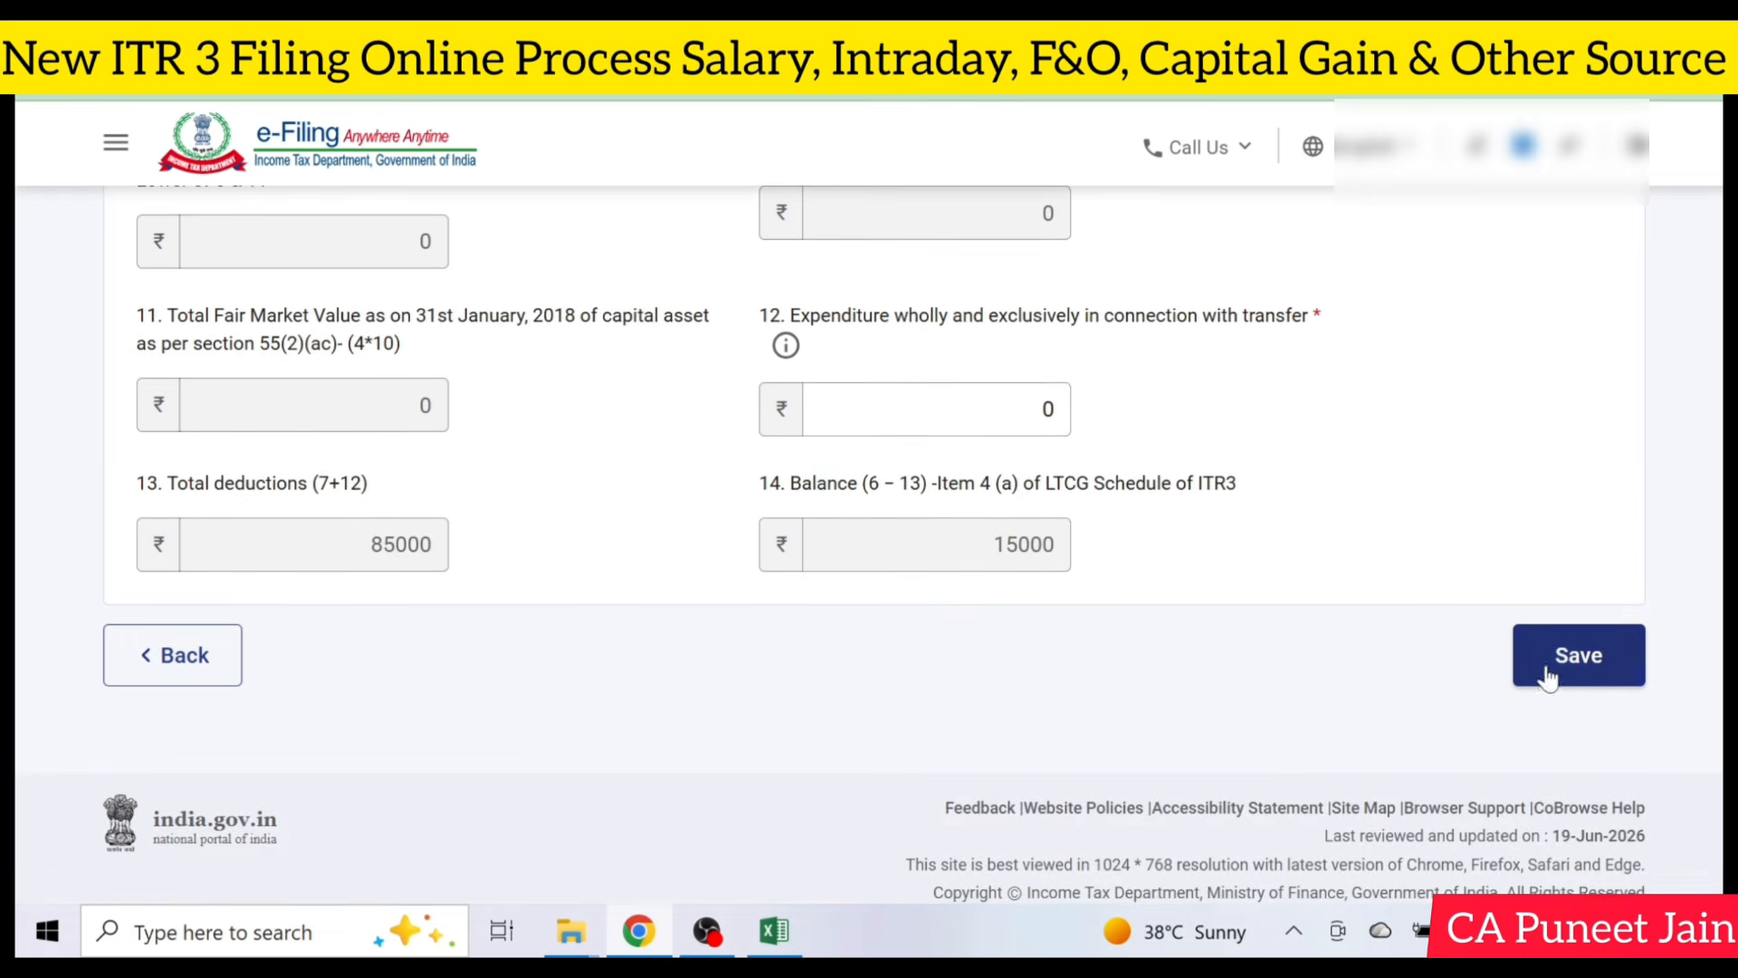
{"action": "left_click", "coordinate": [1549, 675]}
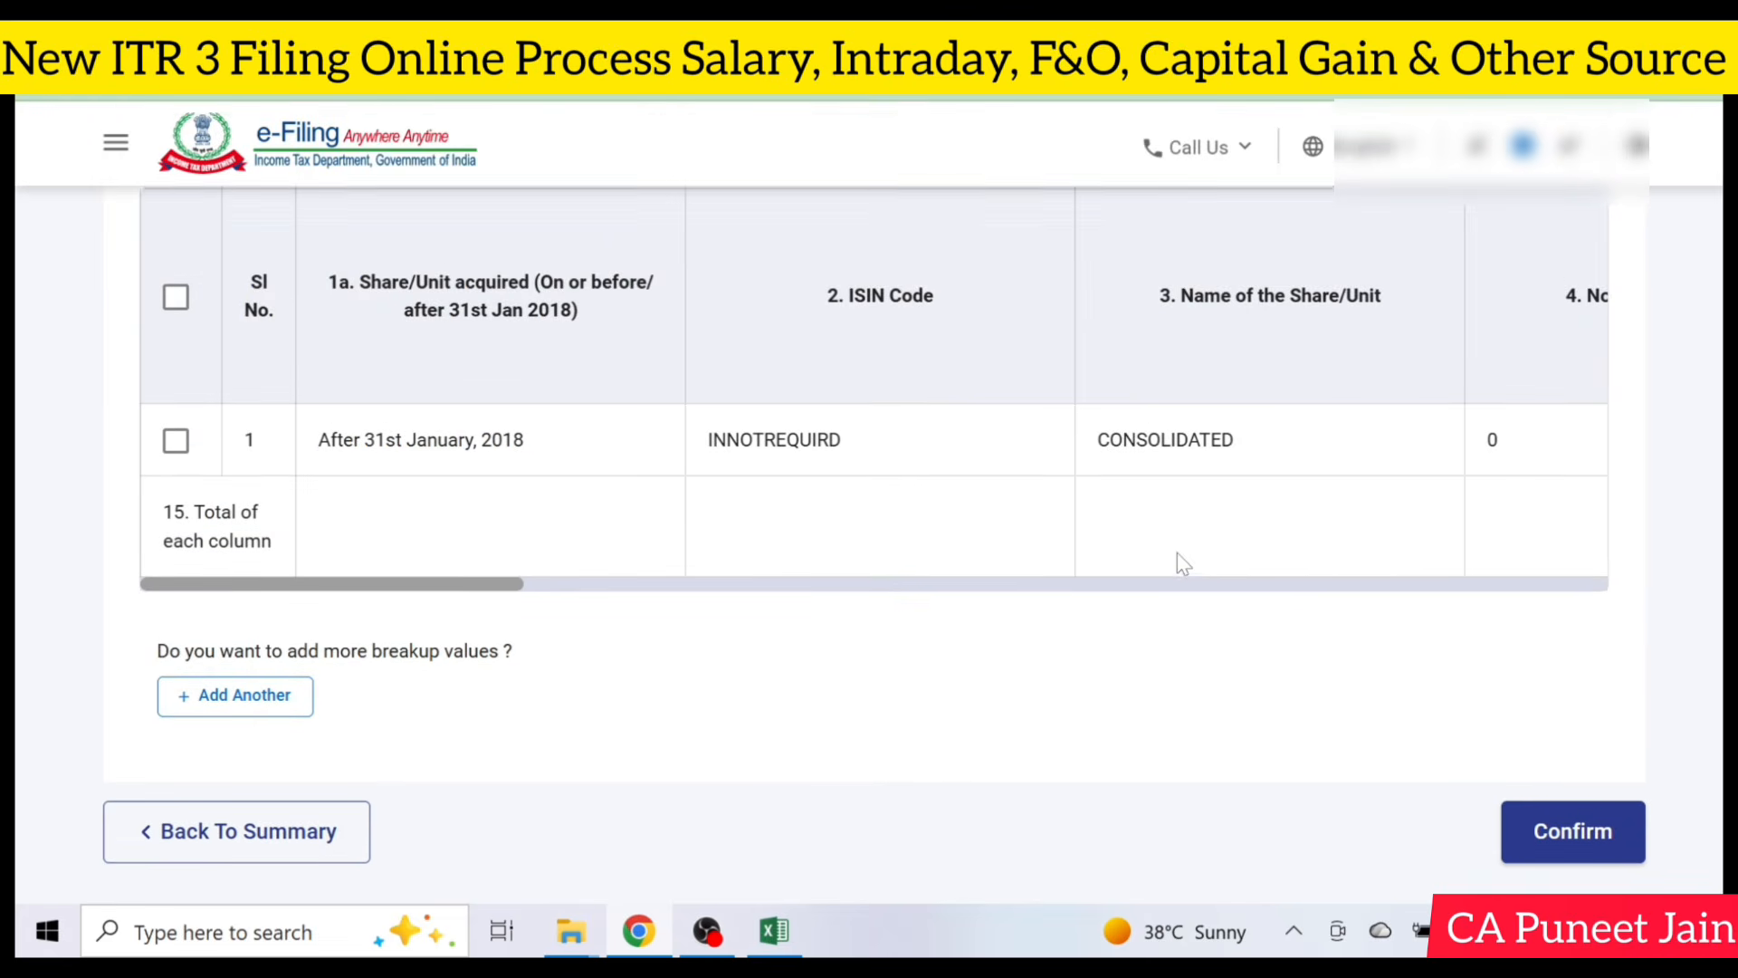
Confirm Schedule 112A and save item 4 of the long-term capital gain section.
{"action": "scroll", "coordinate": [1177, 561], "scroll_direction": "down", "scroll_amount": 3}
{"action": "left_click", "coordinate": [1549, 697]}
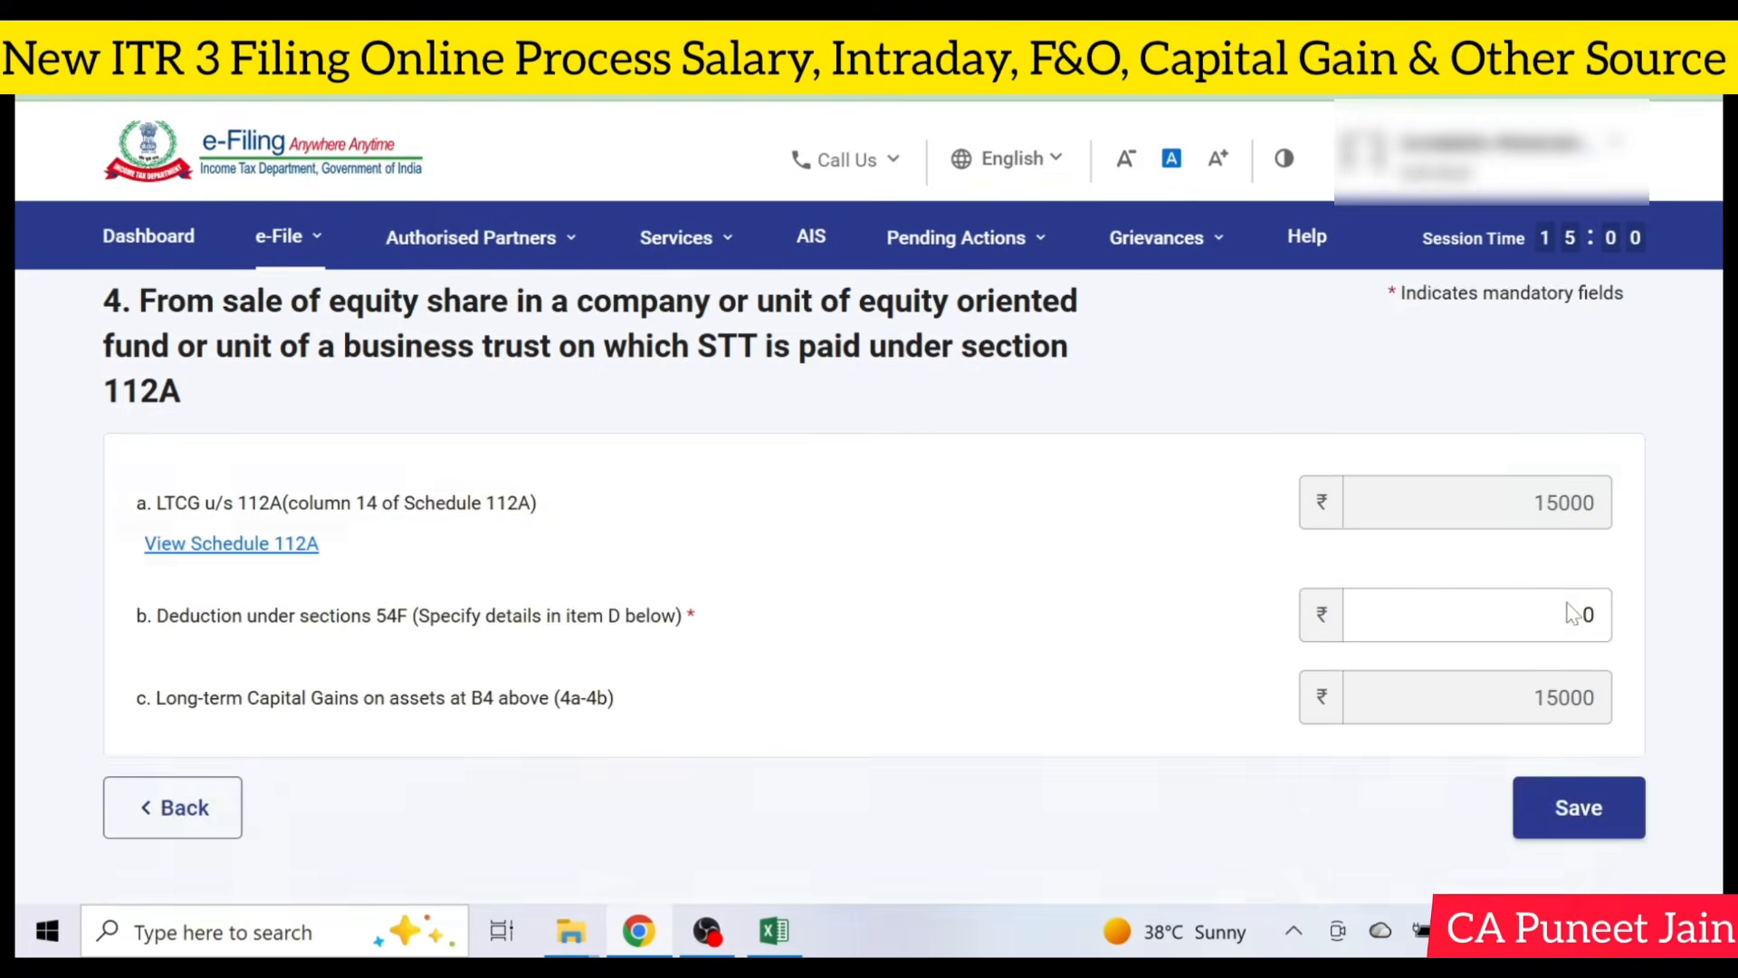
{"action": "scroll", "coordinate": [1572, 501], "scroll_direction": "down", "scroll_amount": 2}
{"action": "left_click", "coordinate": [1601, 634]}
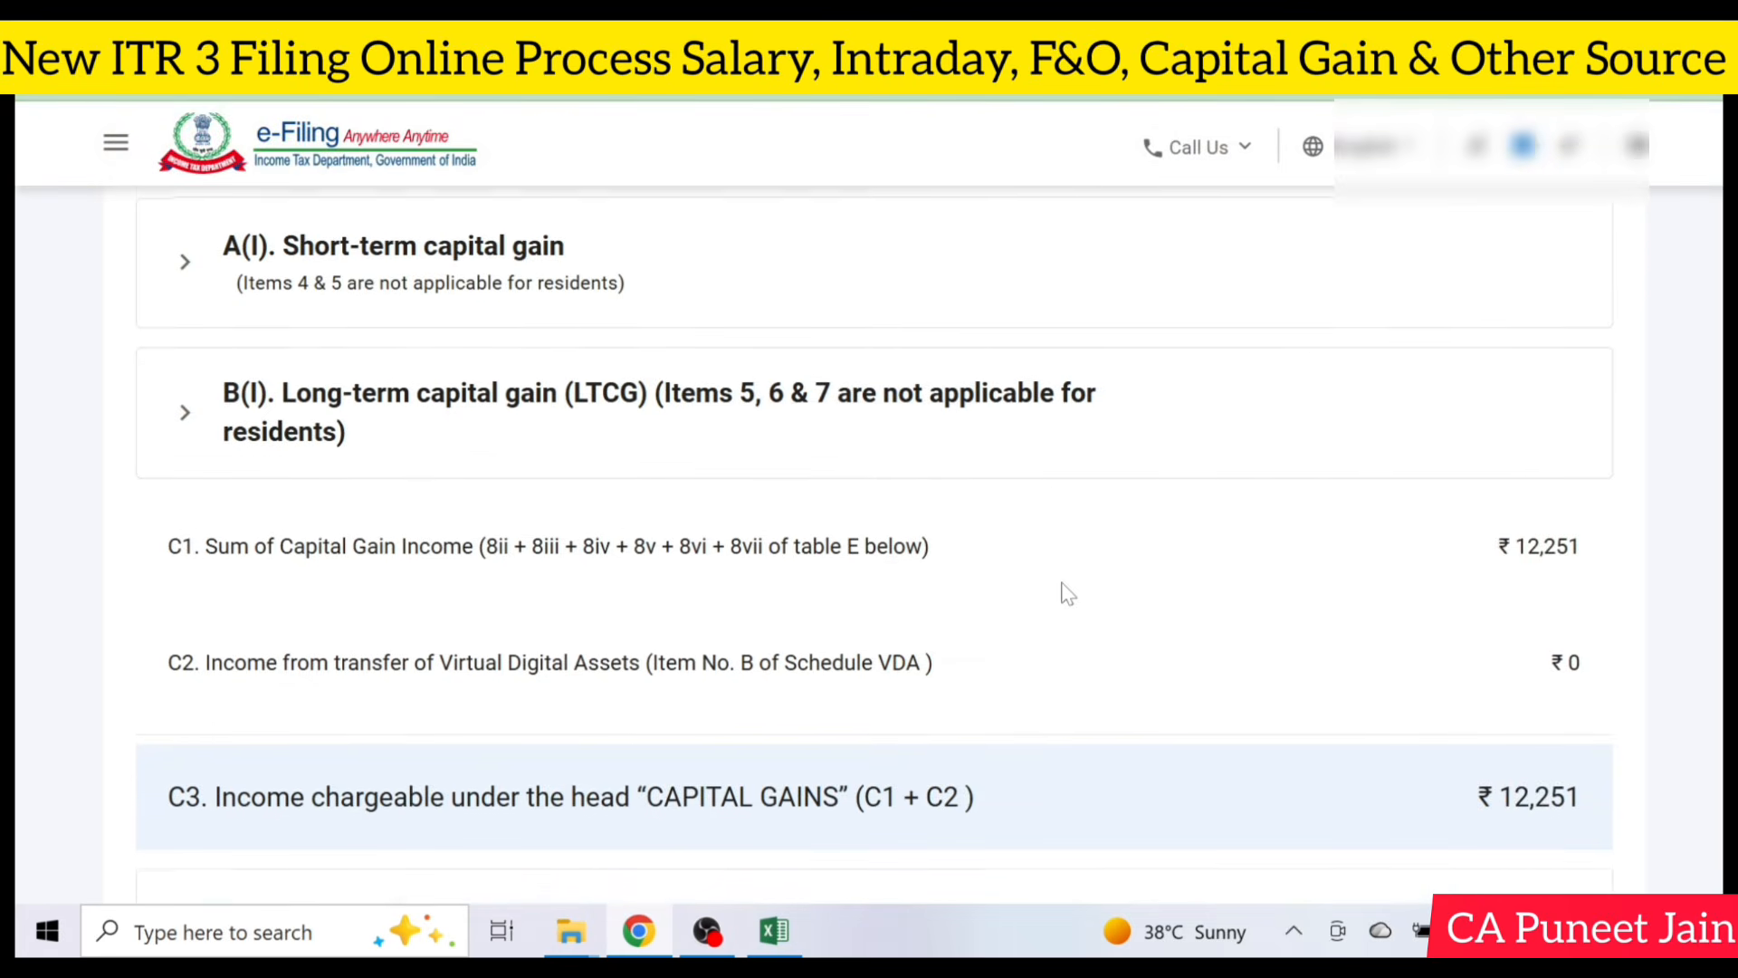
Confirm Schedule CG and open Schedule Other Sources from the schedule list.
{"action": "scroll", "coordinate": [1397, 638], "scroll_direction": "down", "scroll_amount": 10}
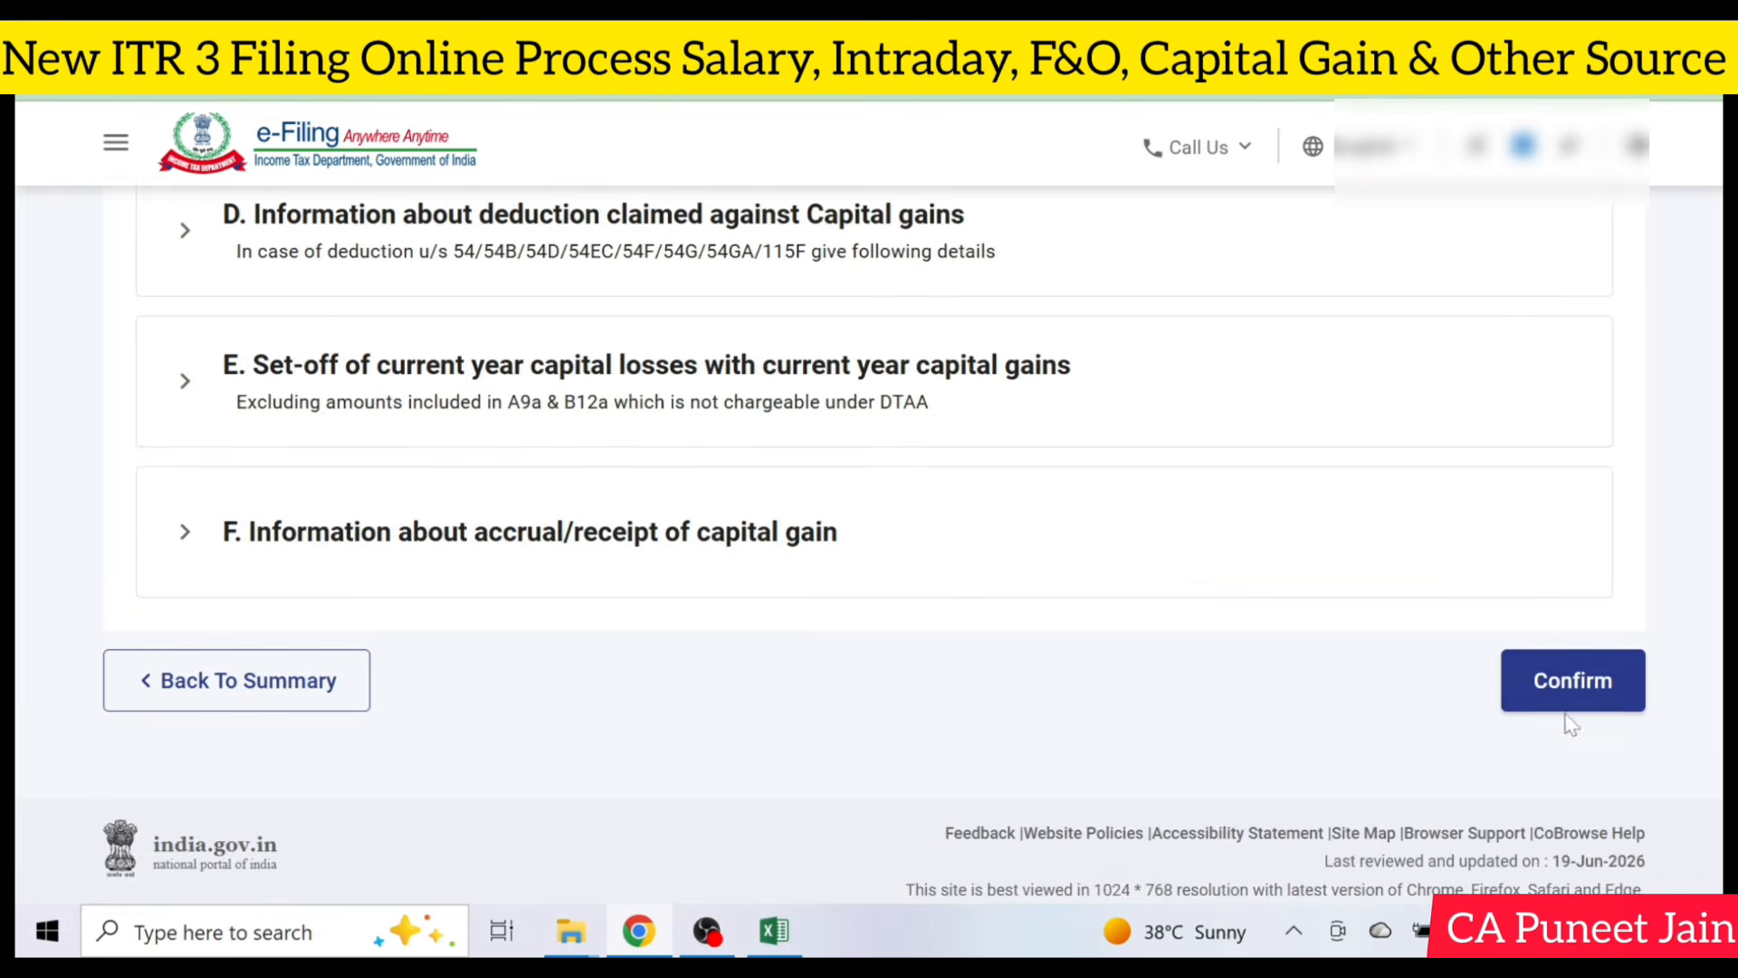
{"action": "left_click", "coordinate": [1572, 679]}
{"action": "left_click", "coordinate": [719, 264]}
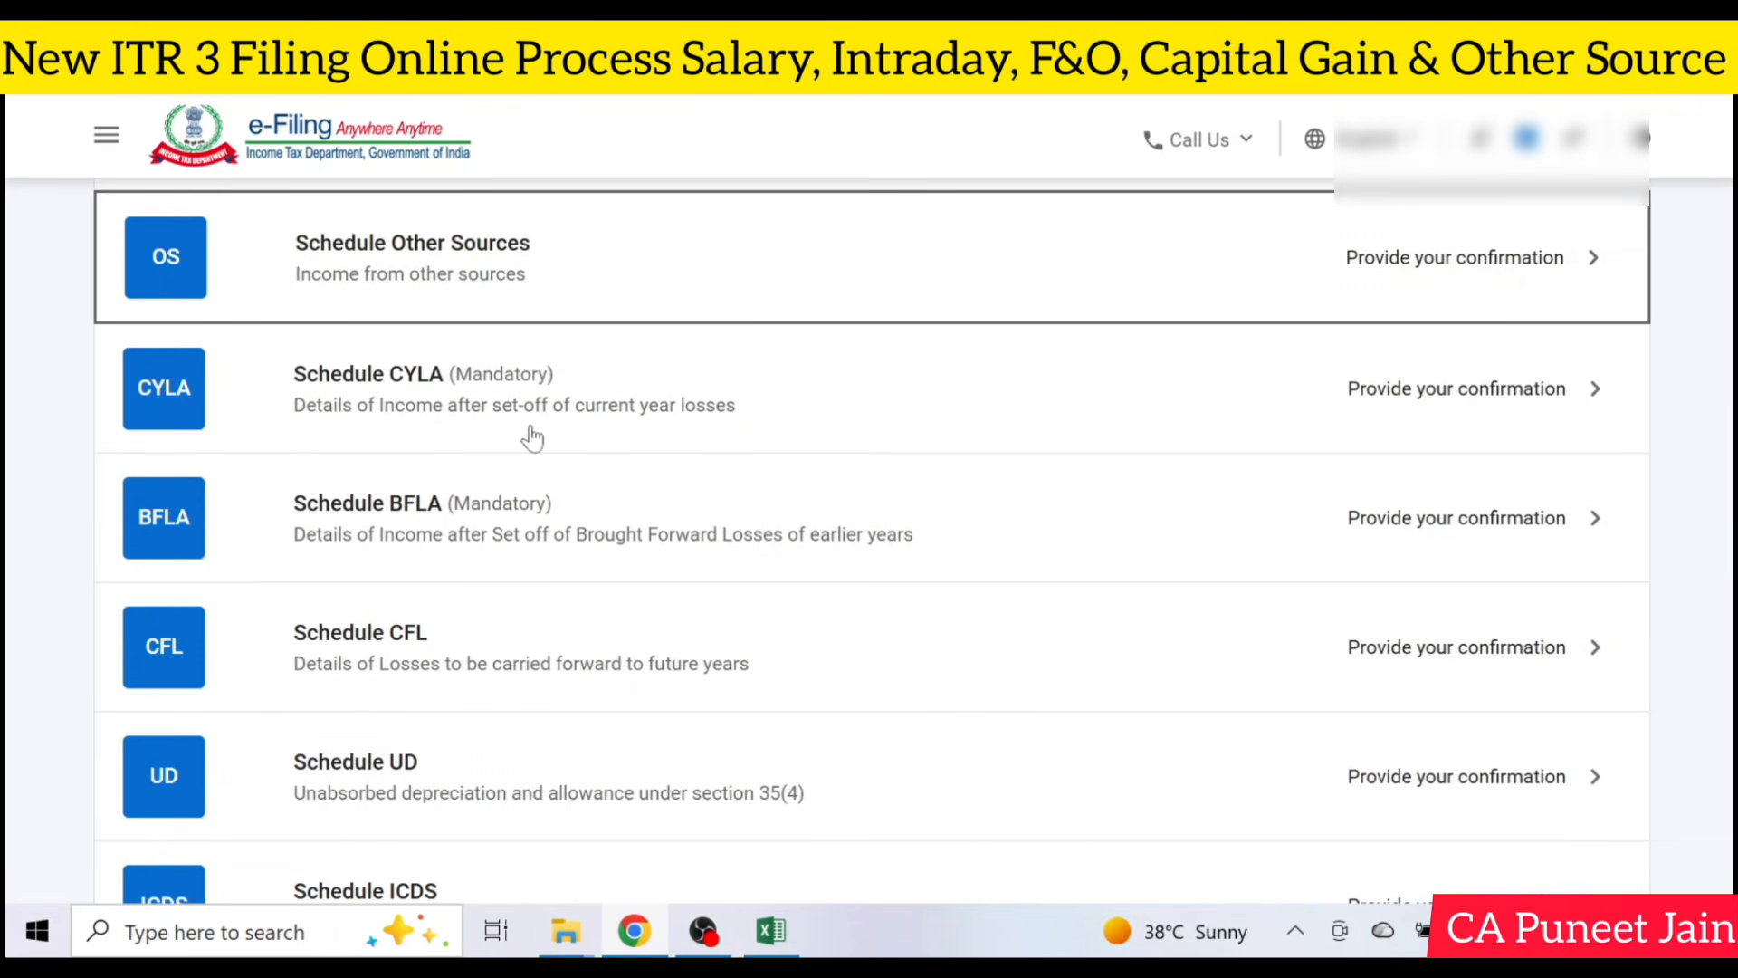
{"action": "left_click", "coordinate": [1138, 318]}
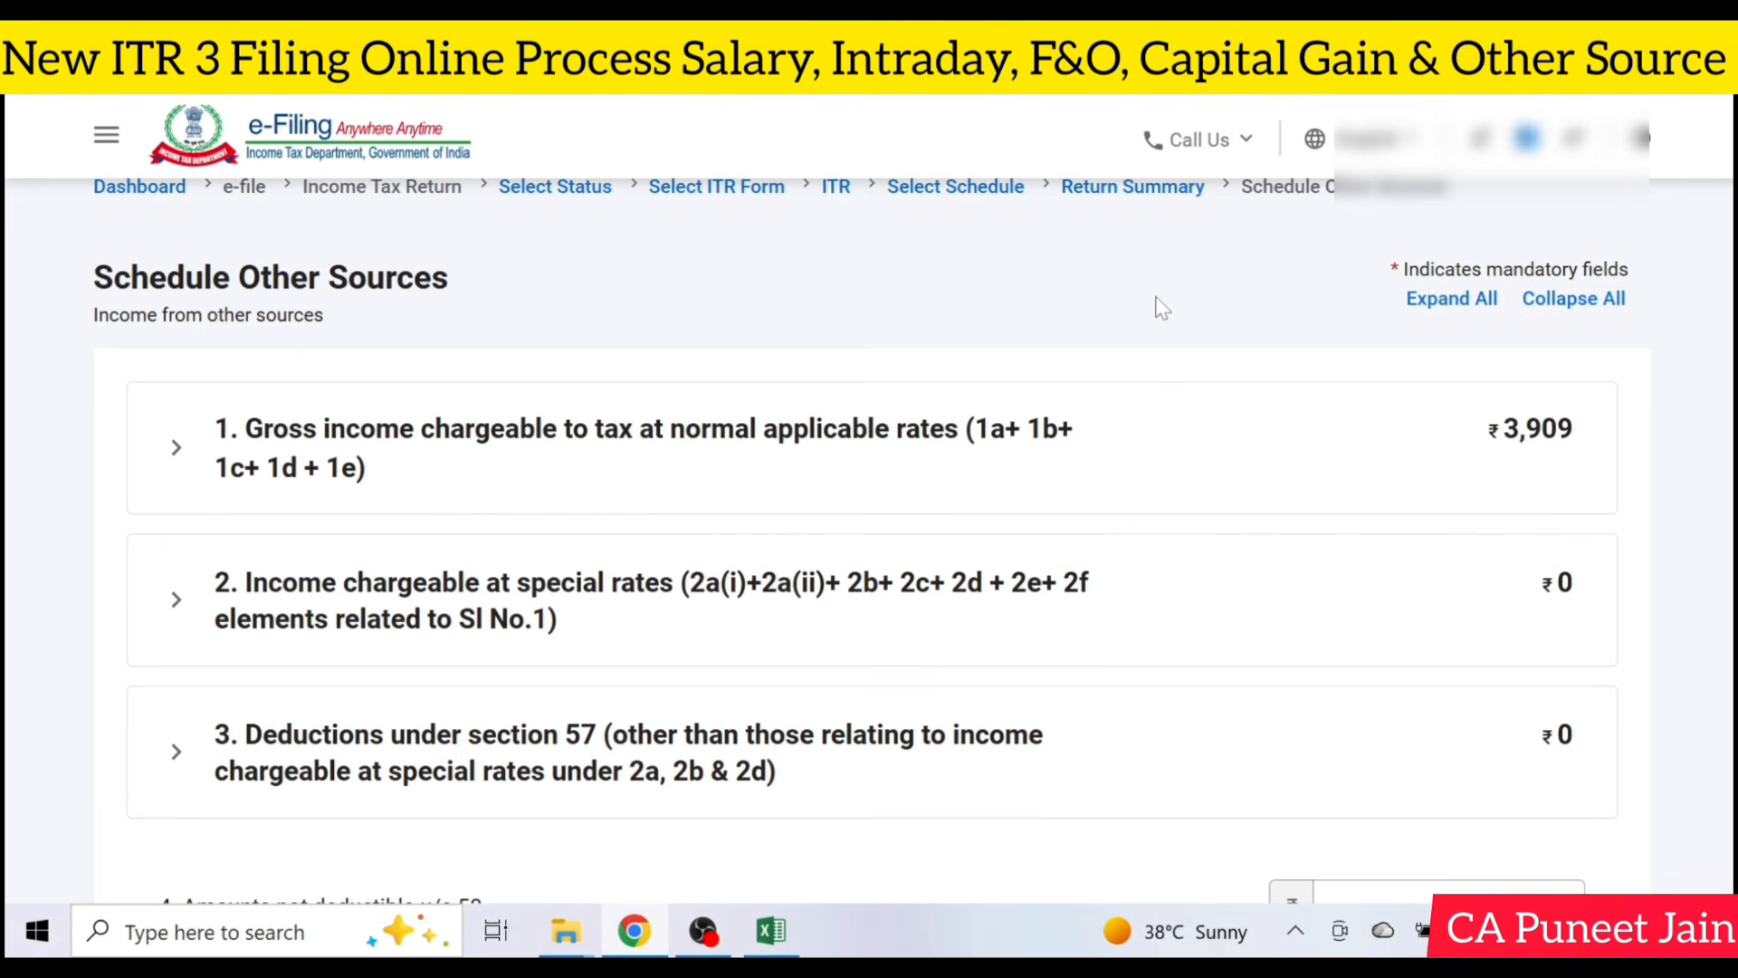
Open the gross income chargeable at normal rates for editing and review its dividend, interest and other income fields.
{"action": "left_click", "coordinate": [225, 441]}
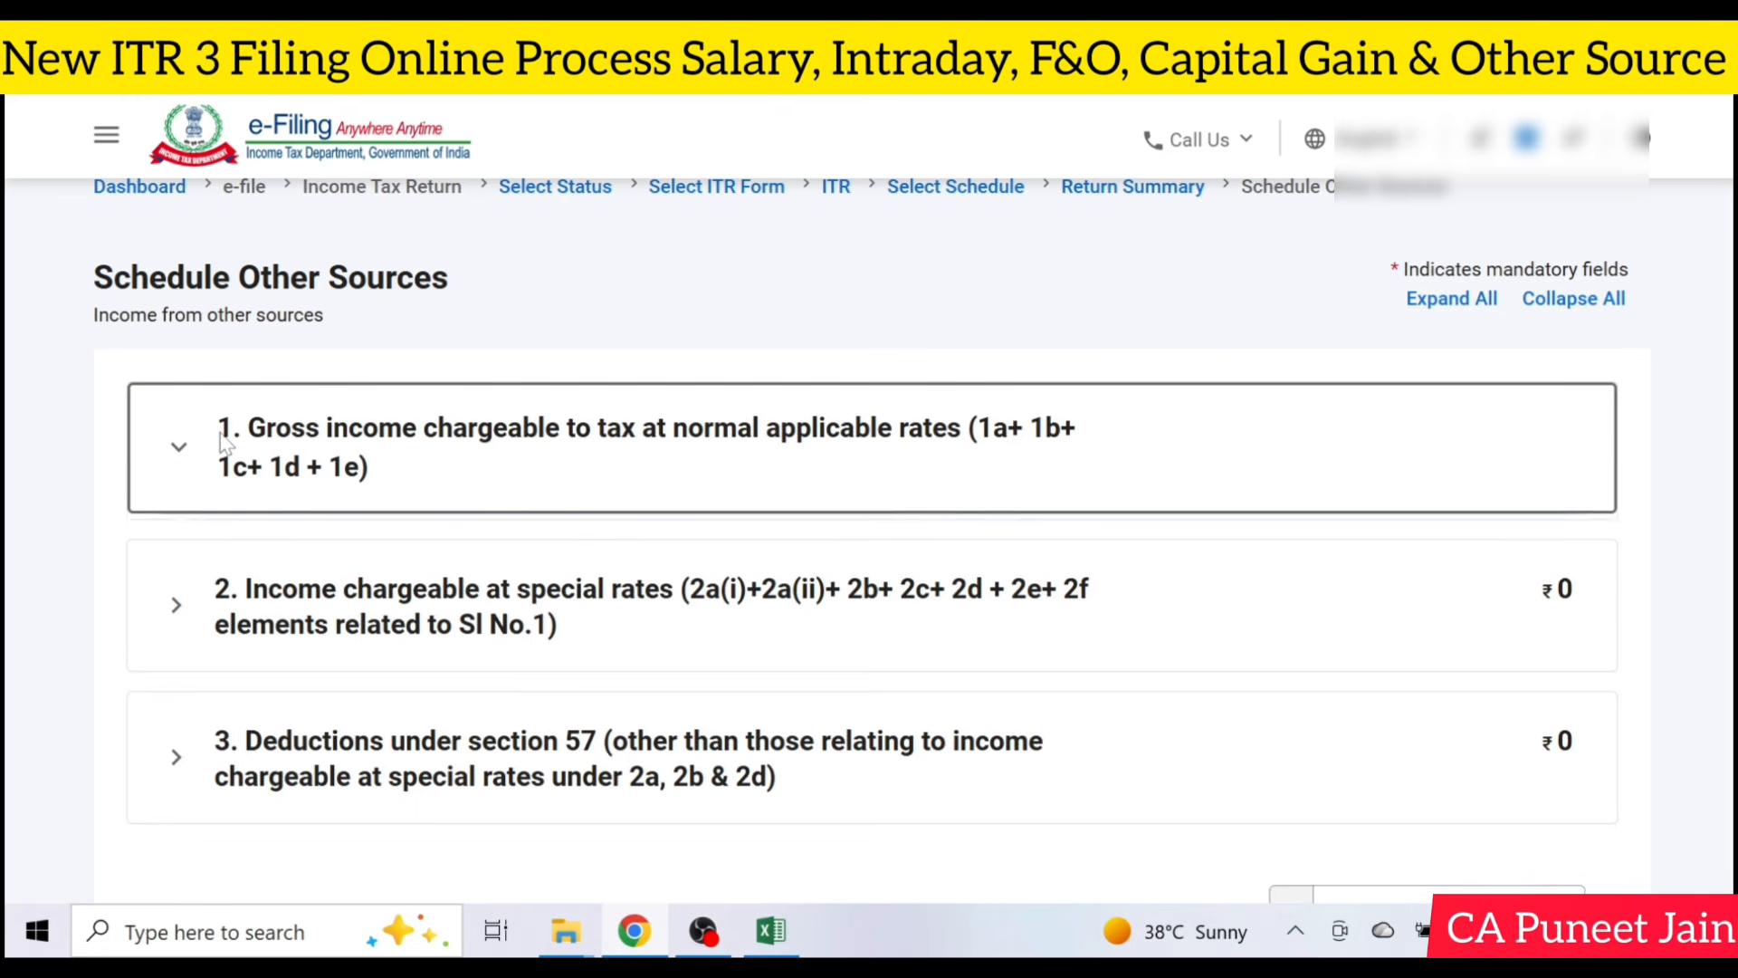
{"action": "scroll", "coordinate": [1144, 466], "scroll_direction": "down", "scroll_amount": 2}
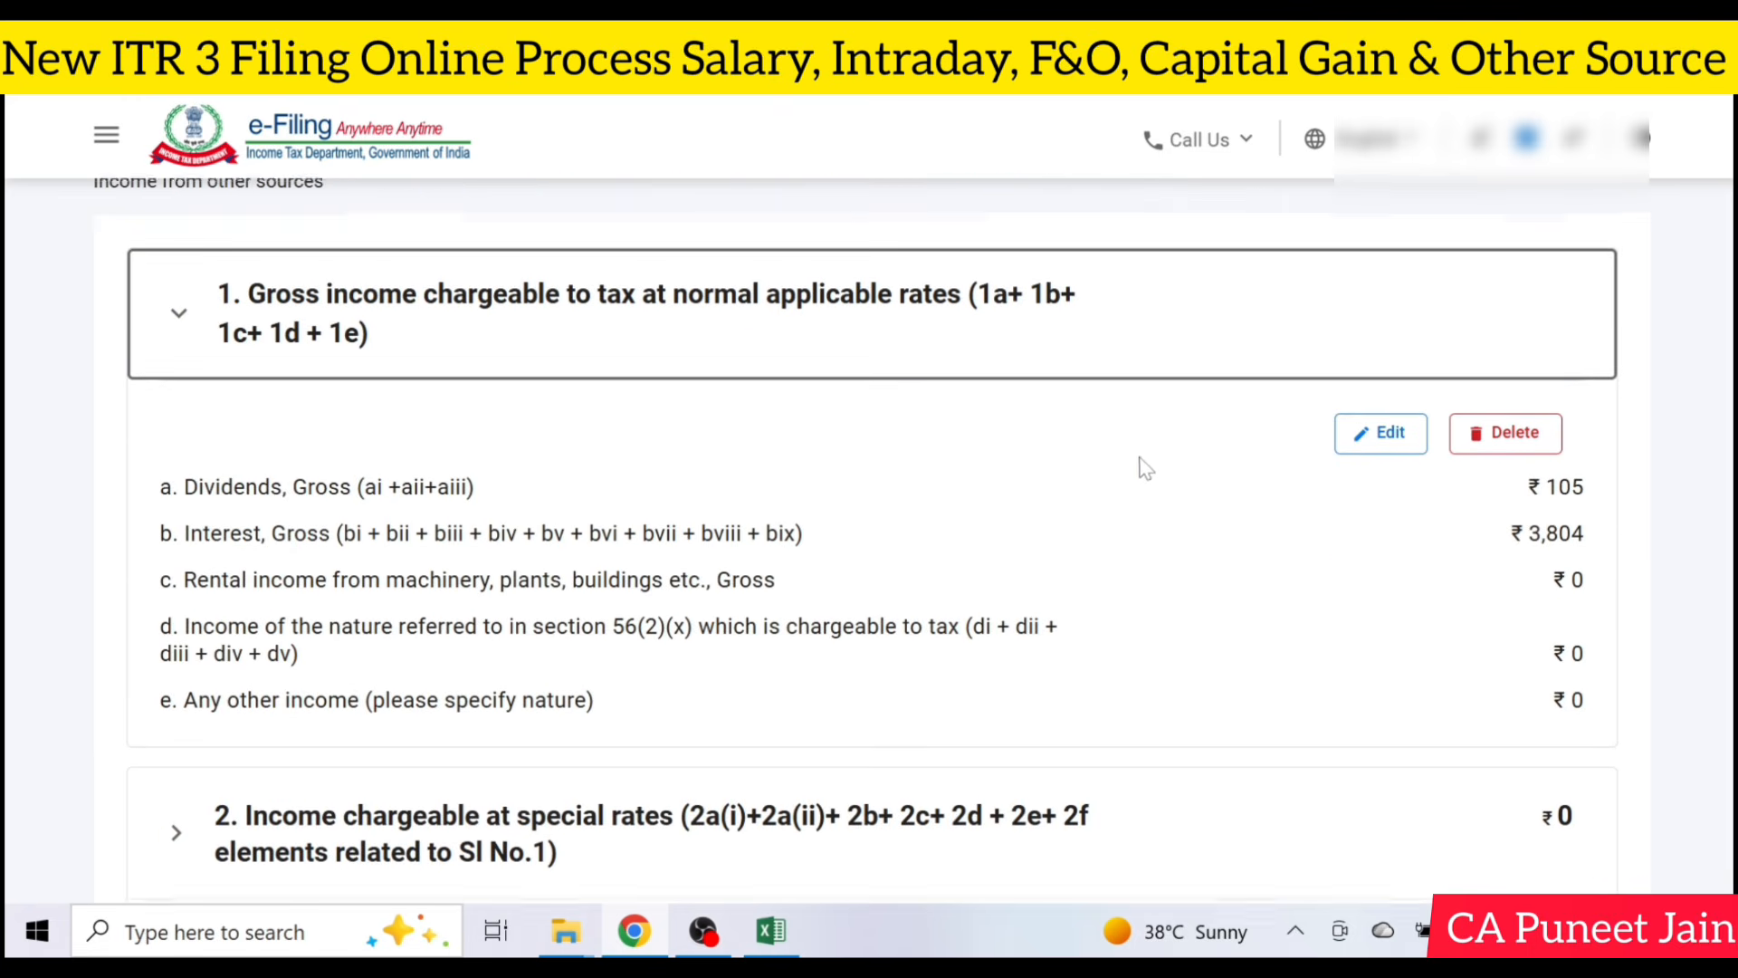
{"action": "left_click", "coordinate": [1360, 431]}
{"action": "scroll", "coordinate": [651, 387], "scroll_direction": "down", "scroll_amount": 2}
{"action": "scroll", "coordinate": [1448, 303], "scroll_direction": "up", "scroll_amount": 1}
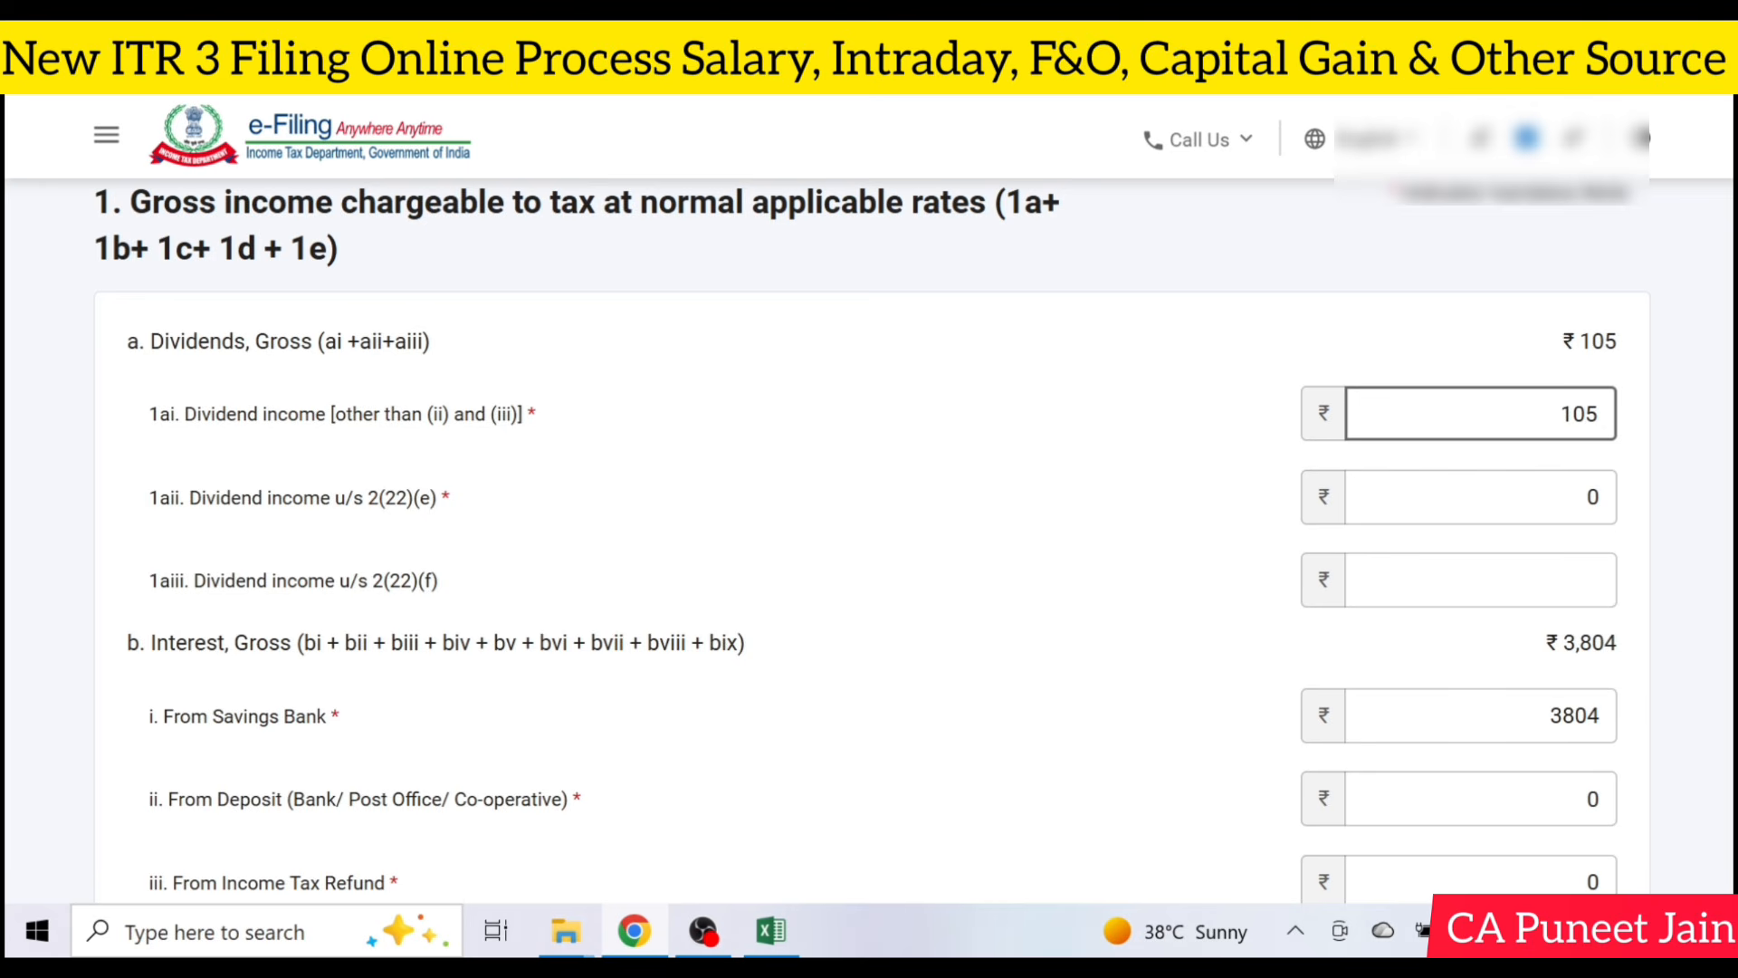
{"action": "scroll", "coordinate": [1285, 456], "scroll_direction": "down", "scroll_amount": 3}
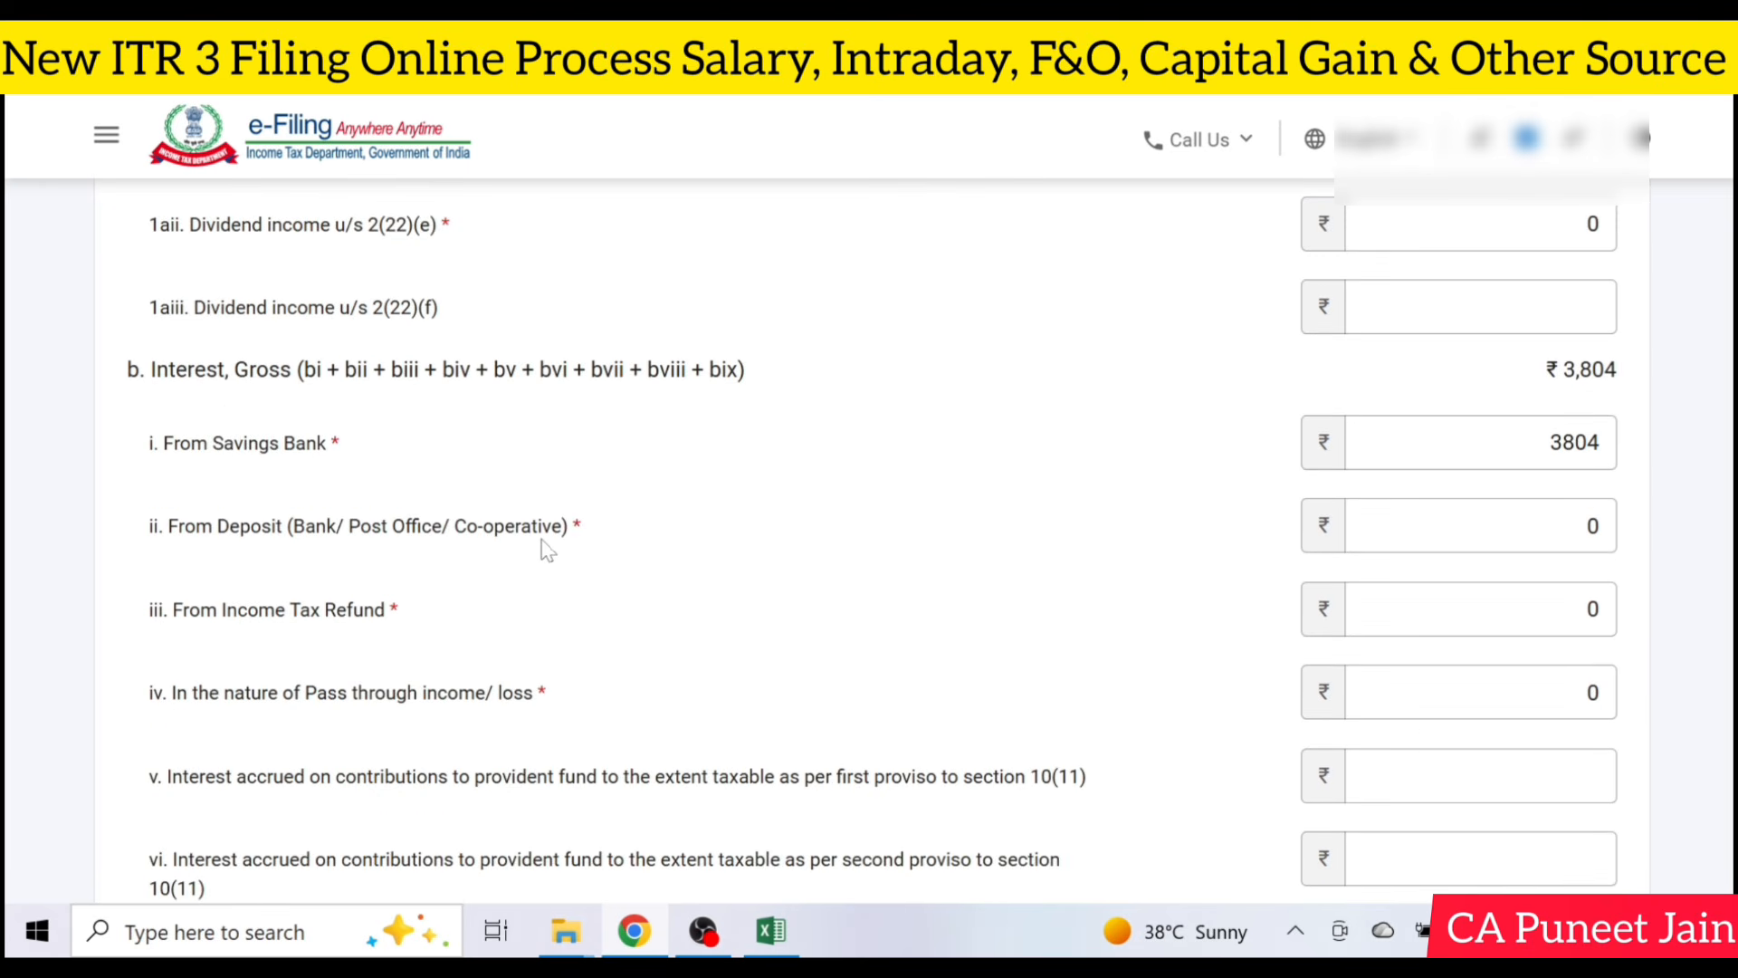
{"action": "scroll", "coordinate": [588, 548], "scroll_direction": "down", "scroll_amount": 3}
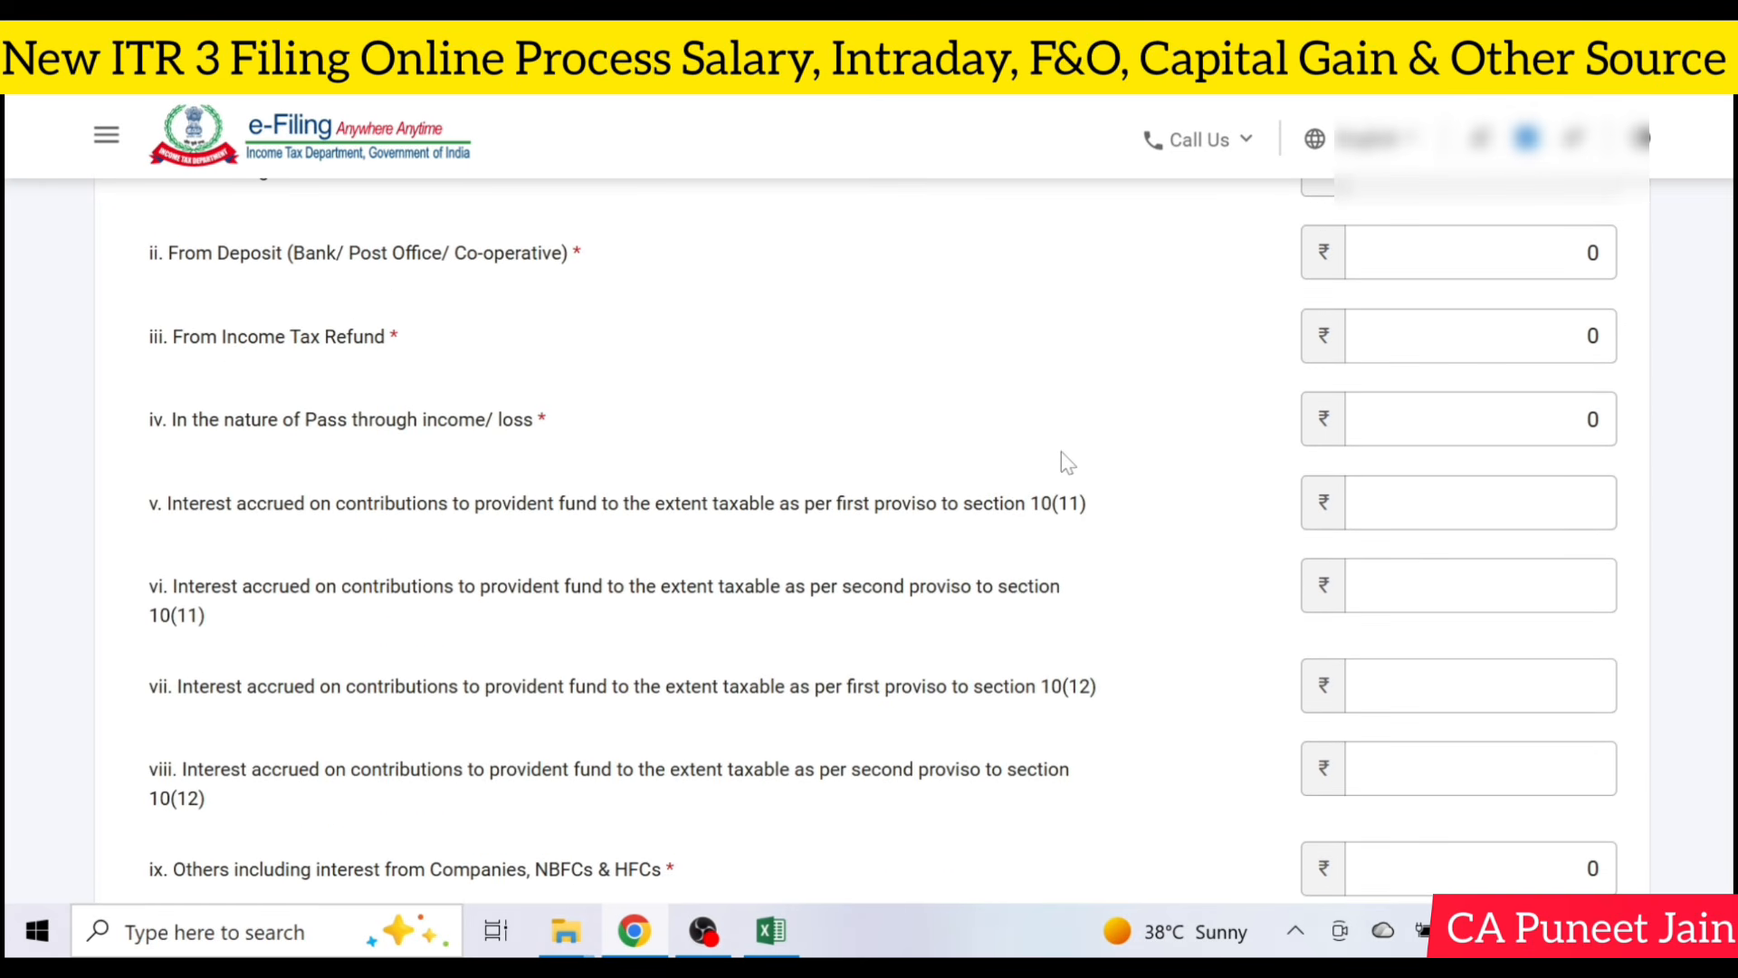
{"action": "scroll", "coordinate": [1028, 429], "scroll_direction": "down", "scroll_amount": 9}
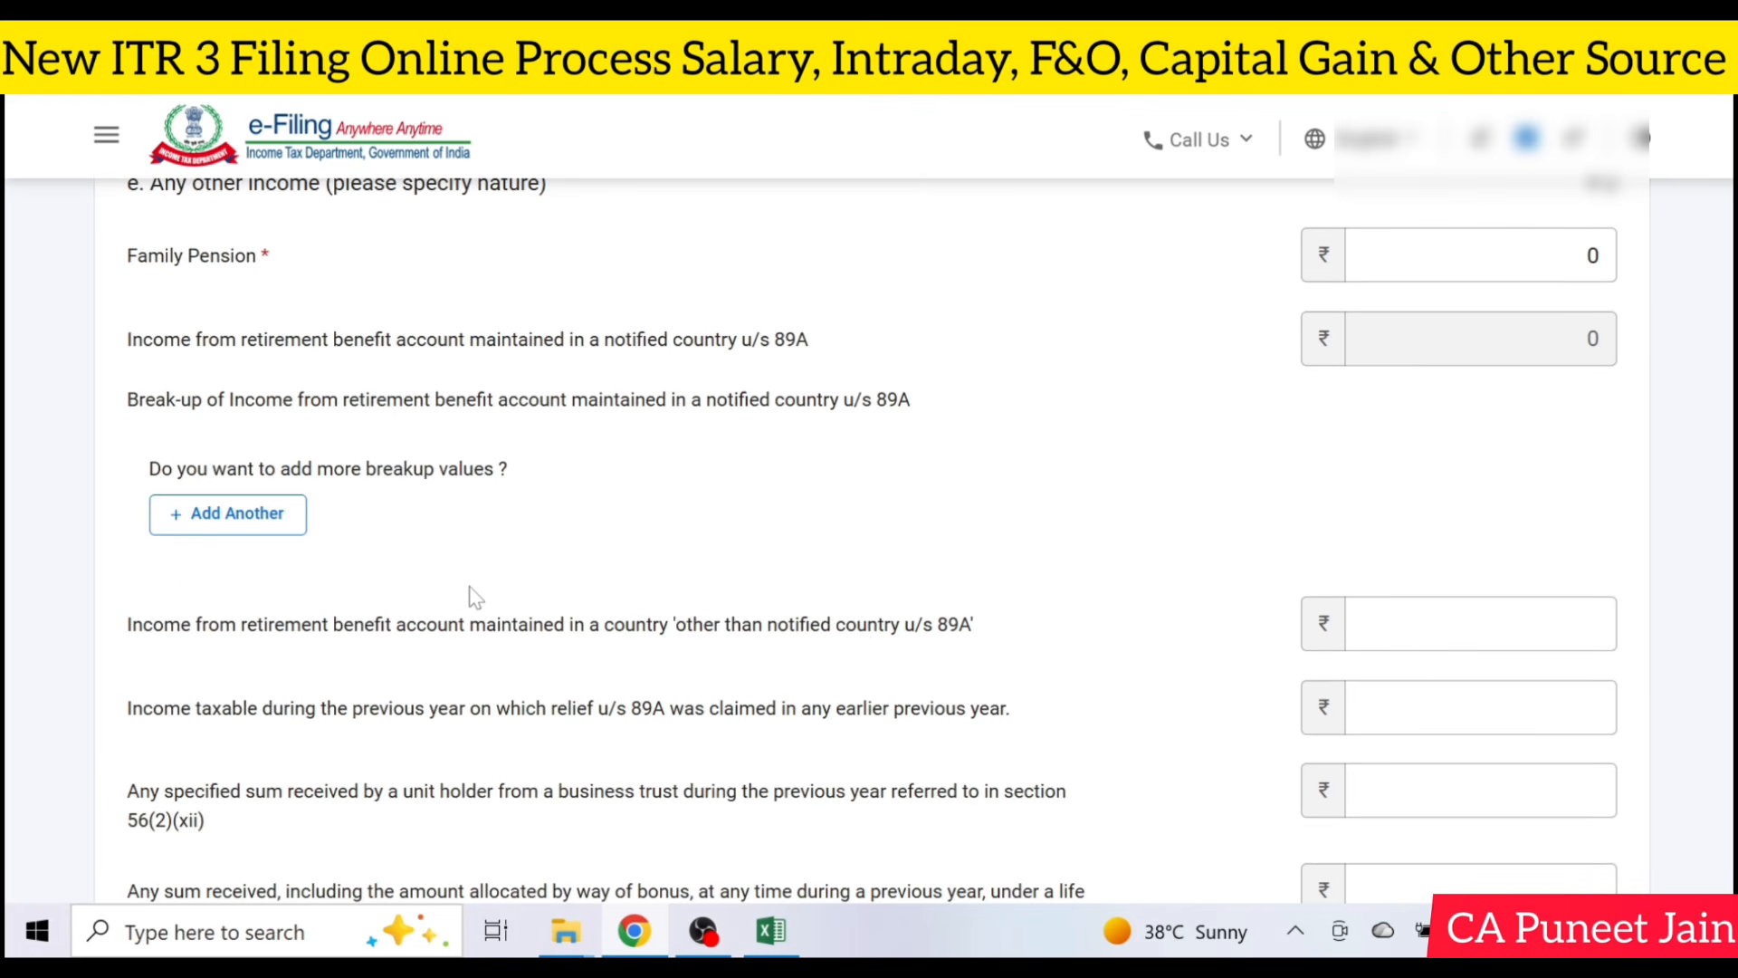
Examine the entry forms for section 89A retirement account income and for other income by nature without adding anything.
{"action": "scroll", "coordinate": [470, 594], "scroll_direction": "down", "scroll_amount": 2}
{"action": "left_click", "coordinate": [274, 389]}
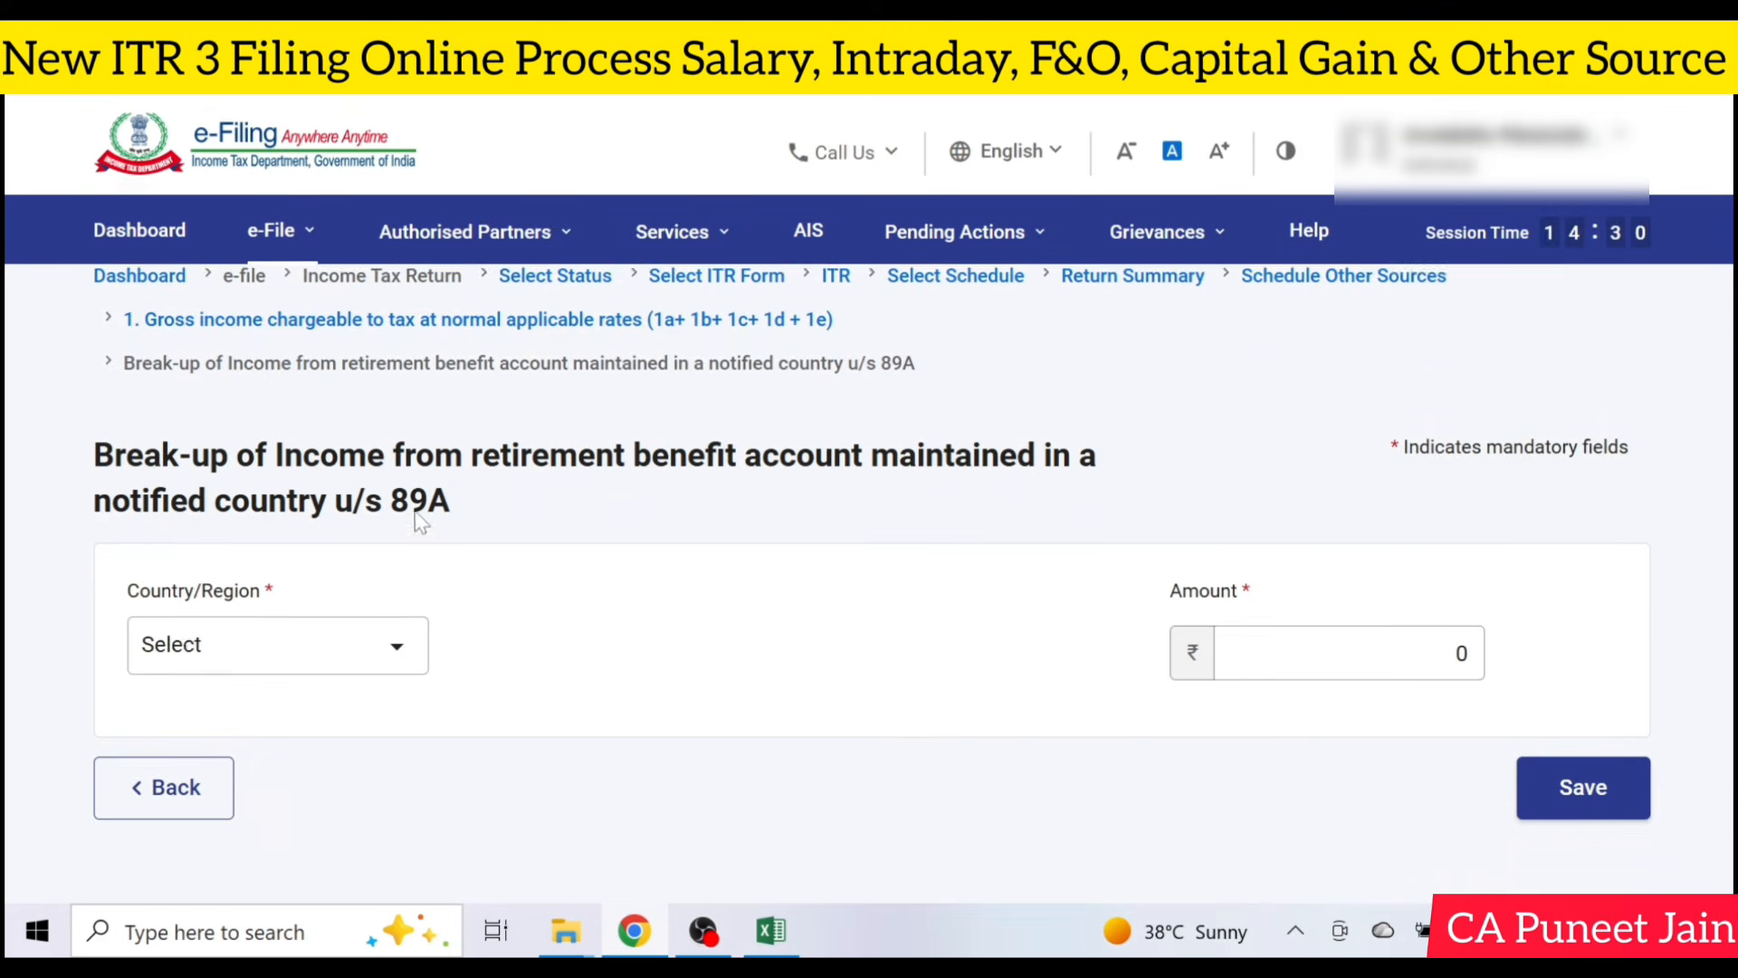
{"action": "left_click", "coordinate": [168, 783]}
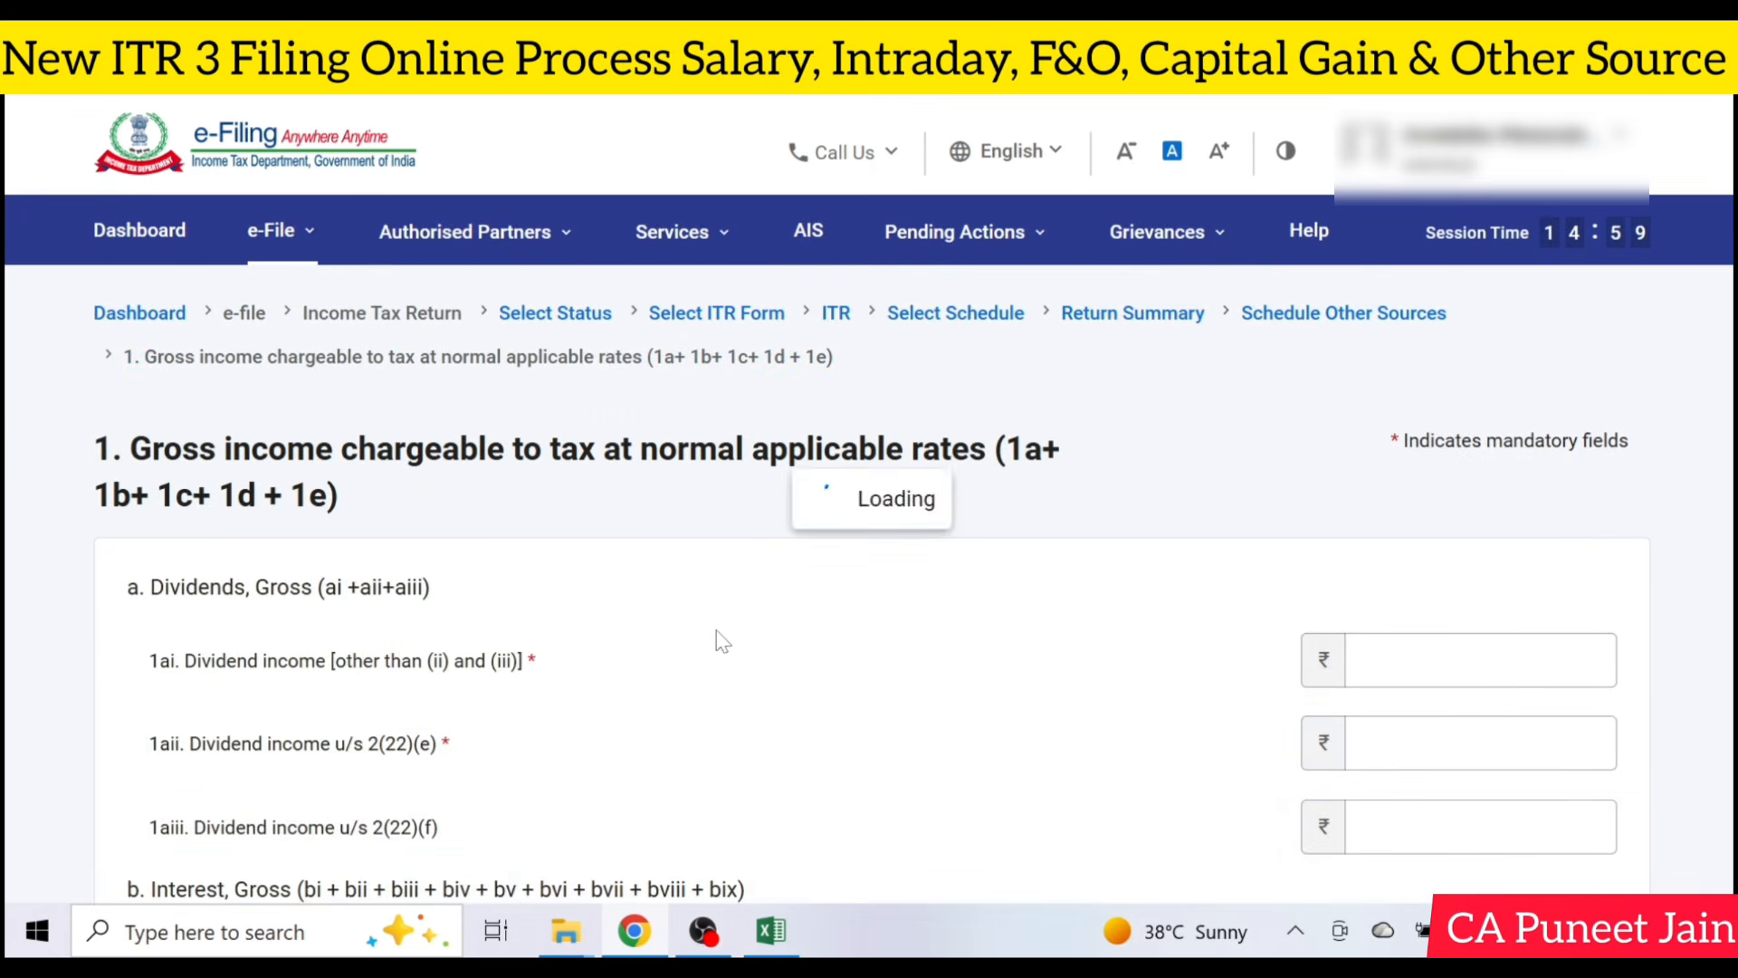
{"action": "scroll", "coordinate": [1251, 592], "scroll_direction": "down", "scroll_amount": 3}
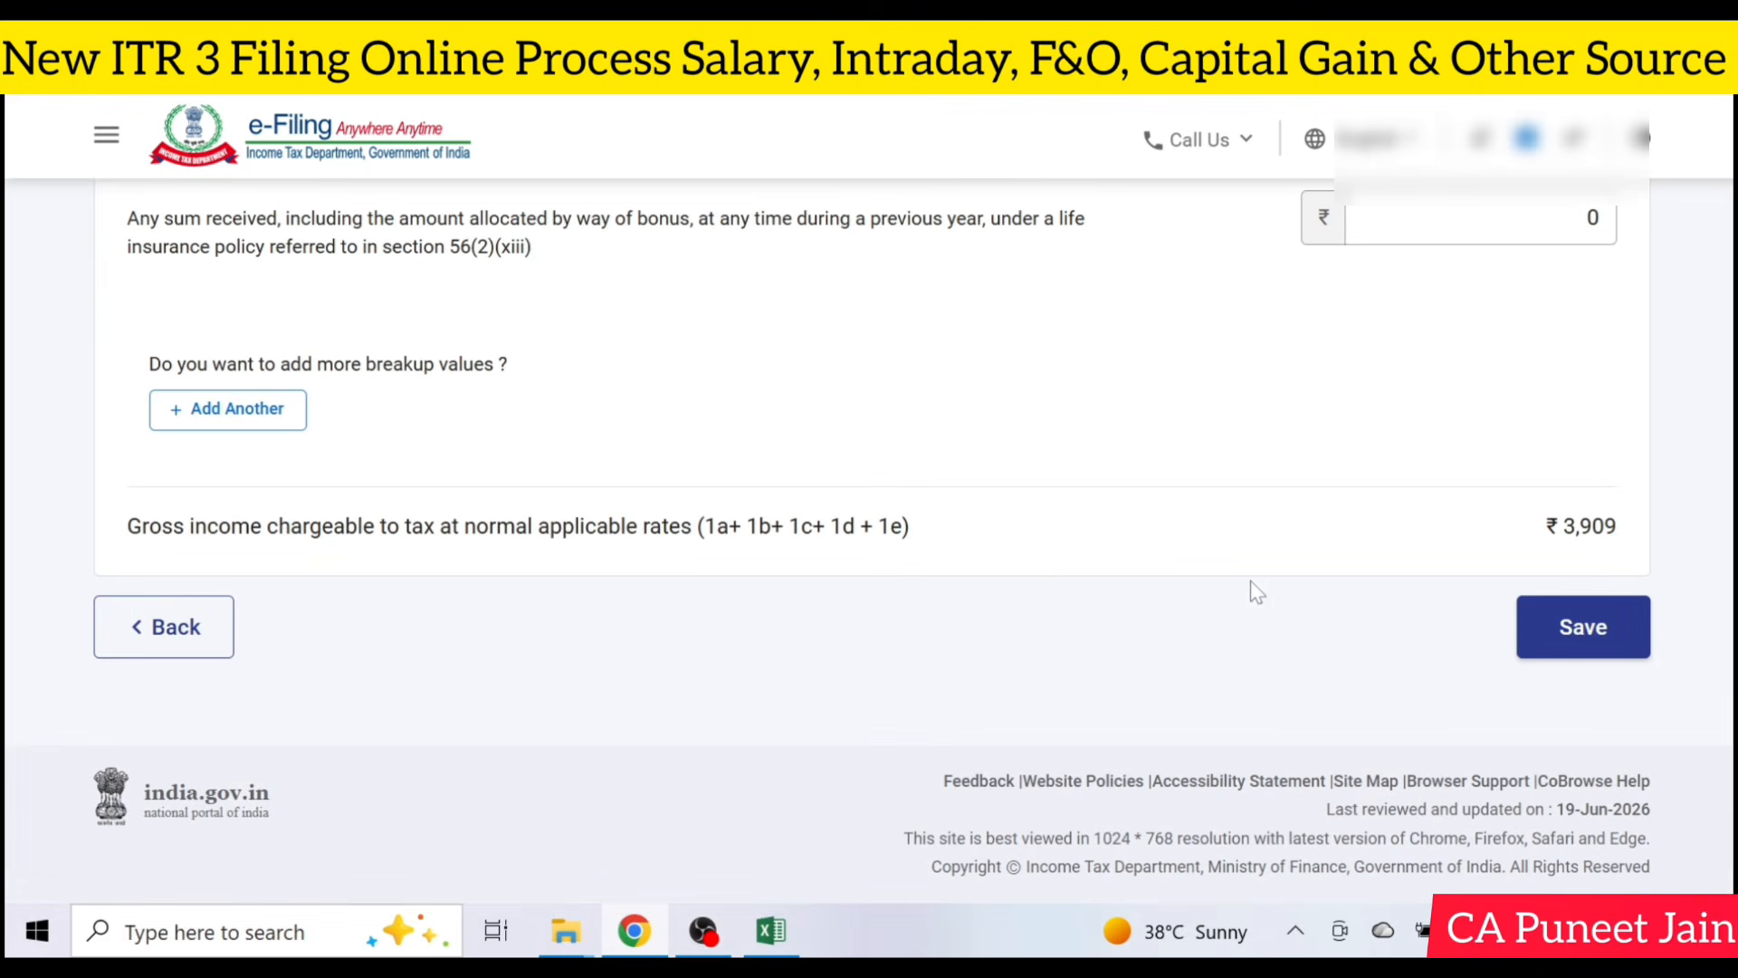
{"action": "left_click", "coordinate": [170, 400]}
{"action": "left_click", "coordinate": [336, 565]}
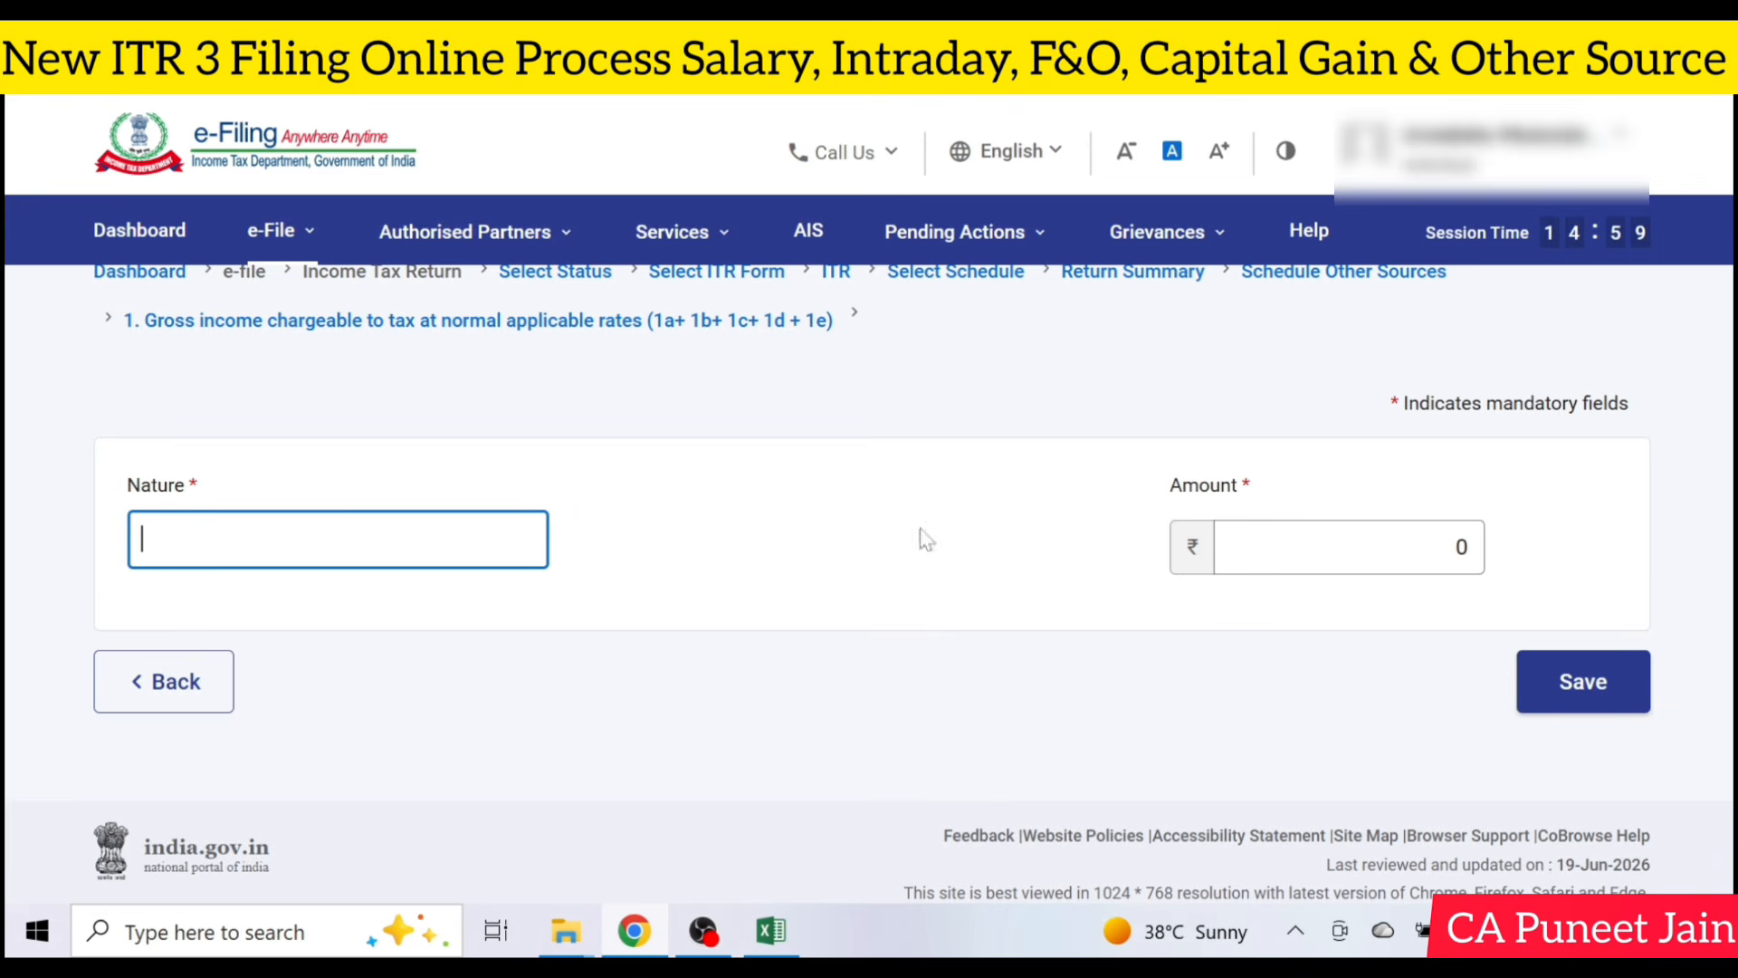
{"action": "left_click", "coordinate": [166, 681]}
Save the gross income section and set the dividend income referred in Sl. No. 1a(i) to 105 for the period up to 15/6.
{"action": "scroll", "coordinate": [1267, 611], "scroll_direction": "down", "scroll_amount": 10}
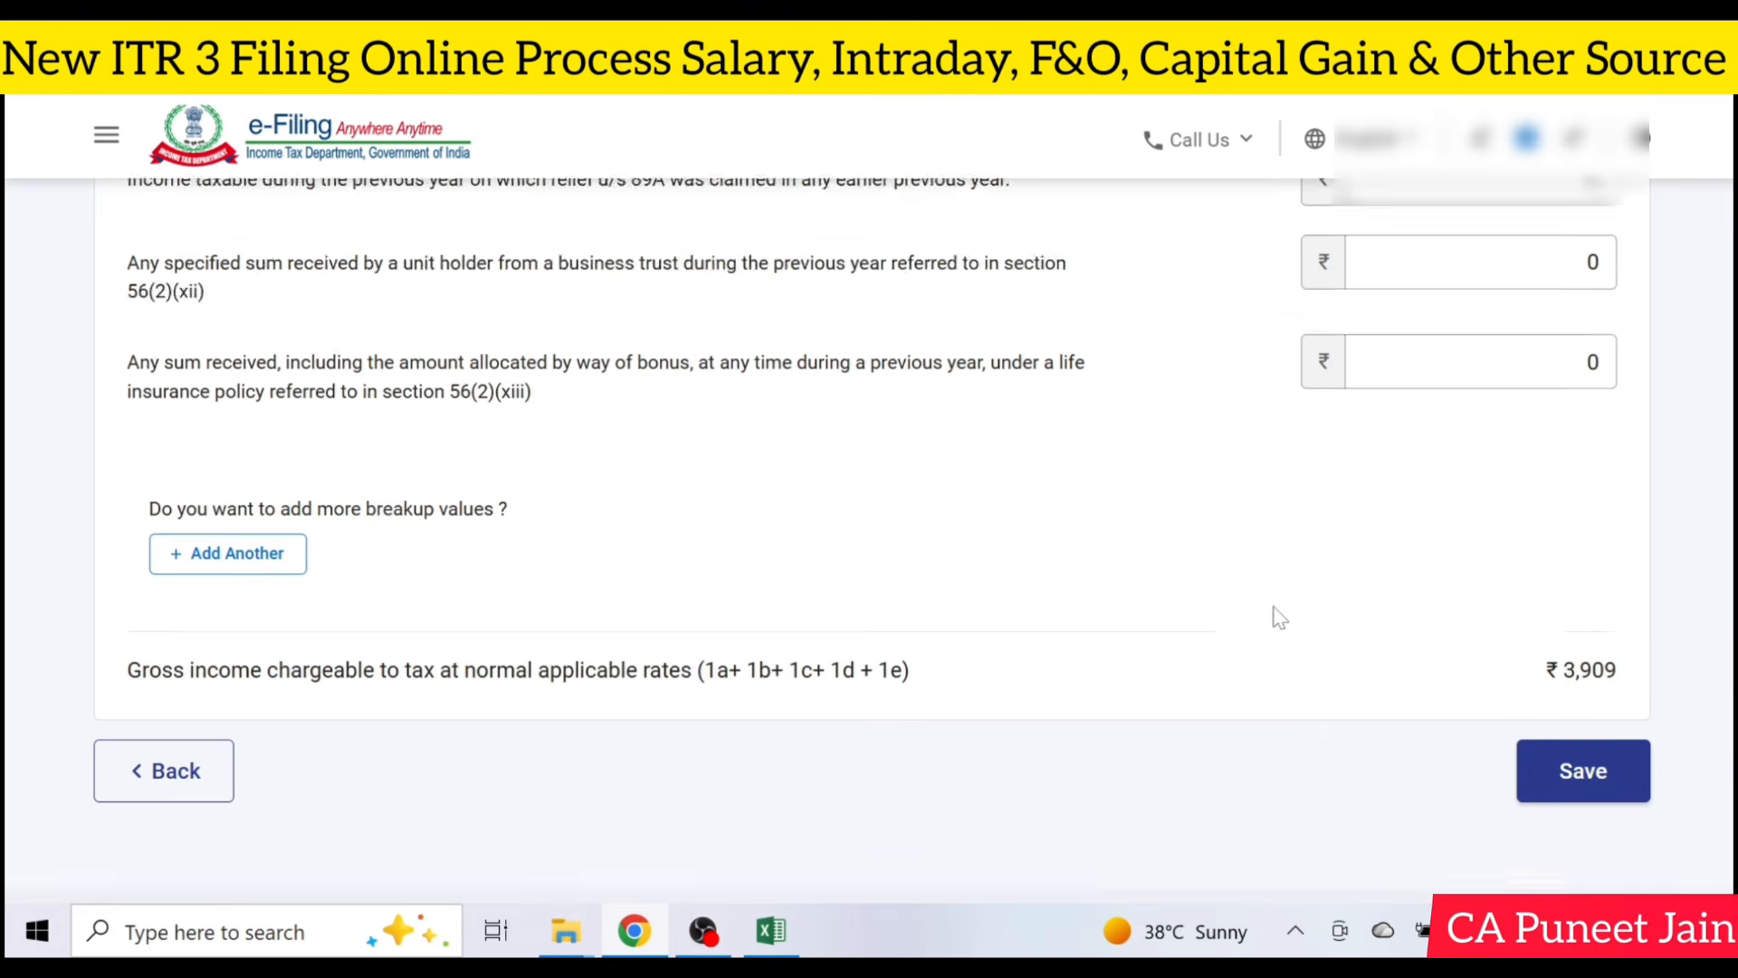
{"action": "left_click", "coordinate": [1530, 639]}
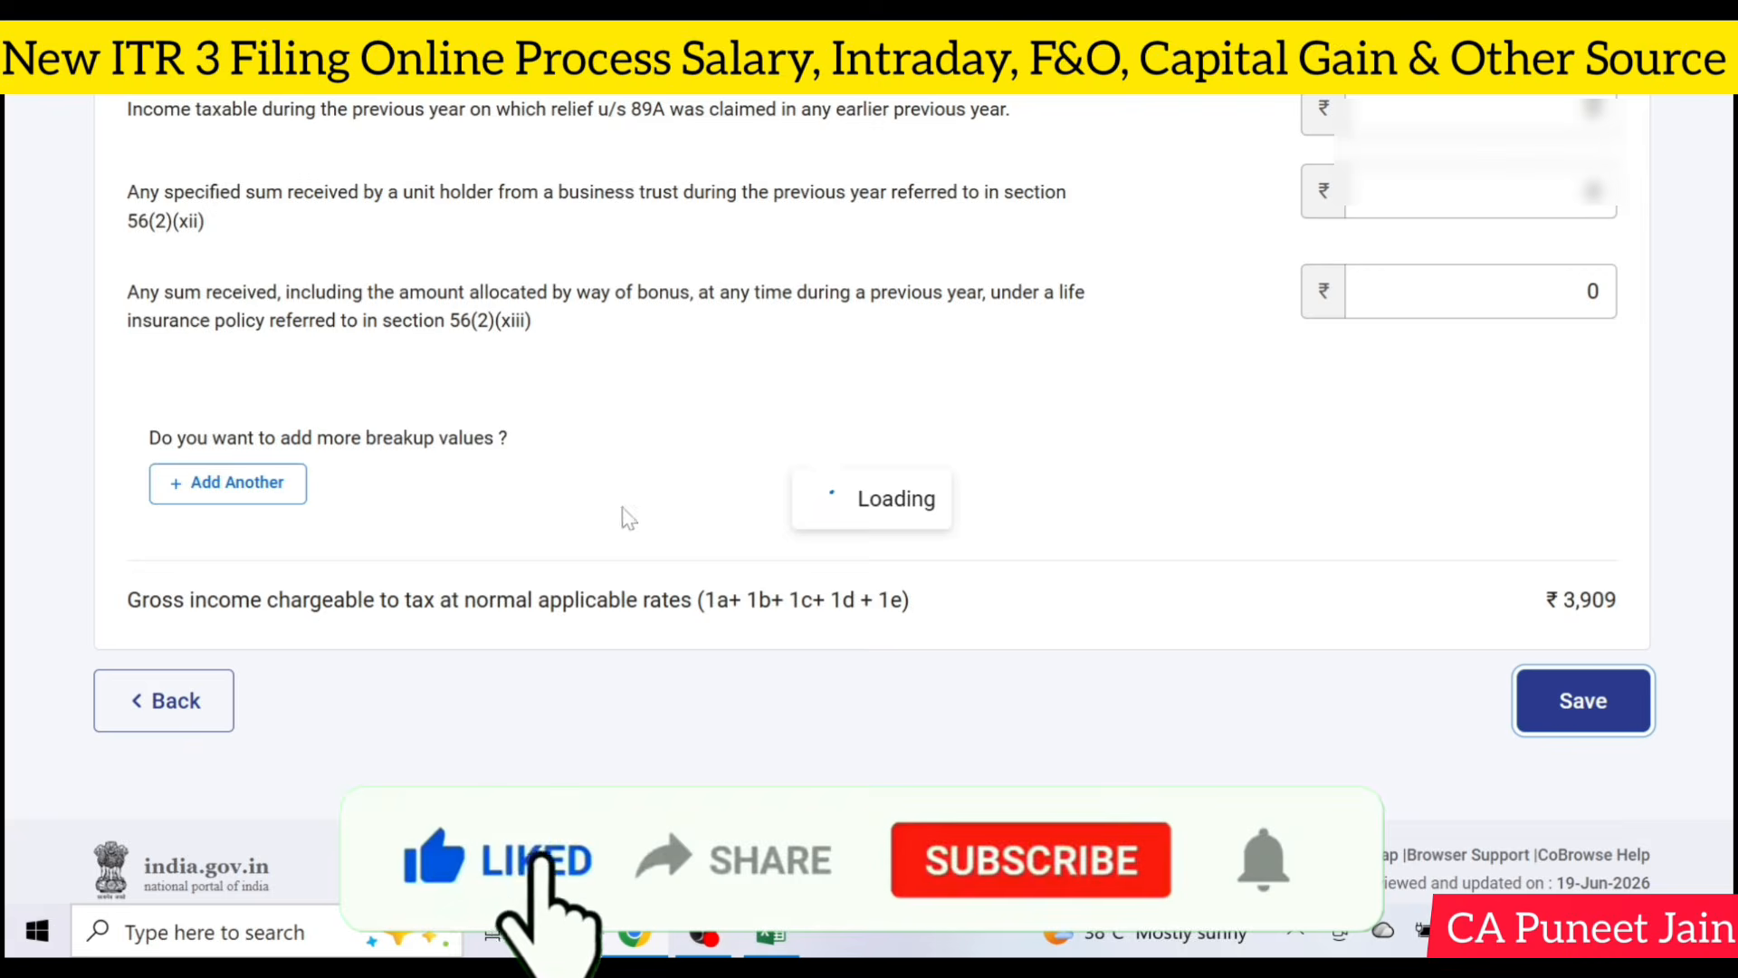
{"action": "left_click", "coordinate": [373, 485]}
{"action": "scroll", "coordinate": [571, 507], "scroll_direction": "down", "scroll_amount": 5}
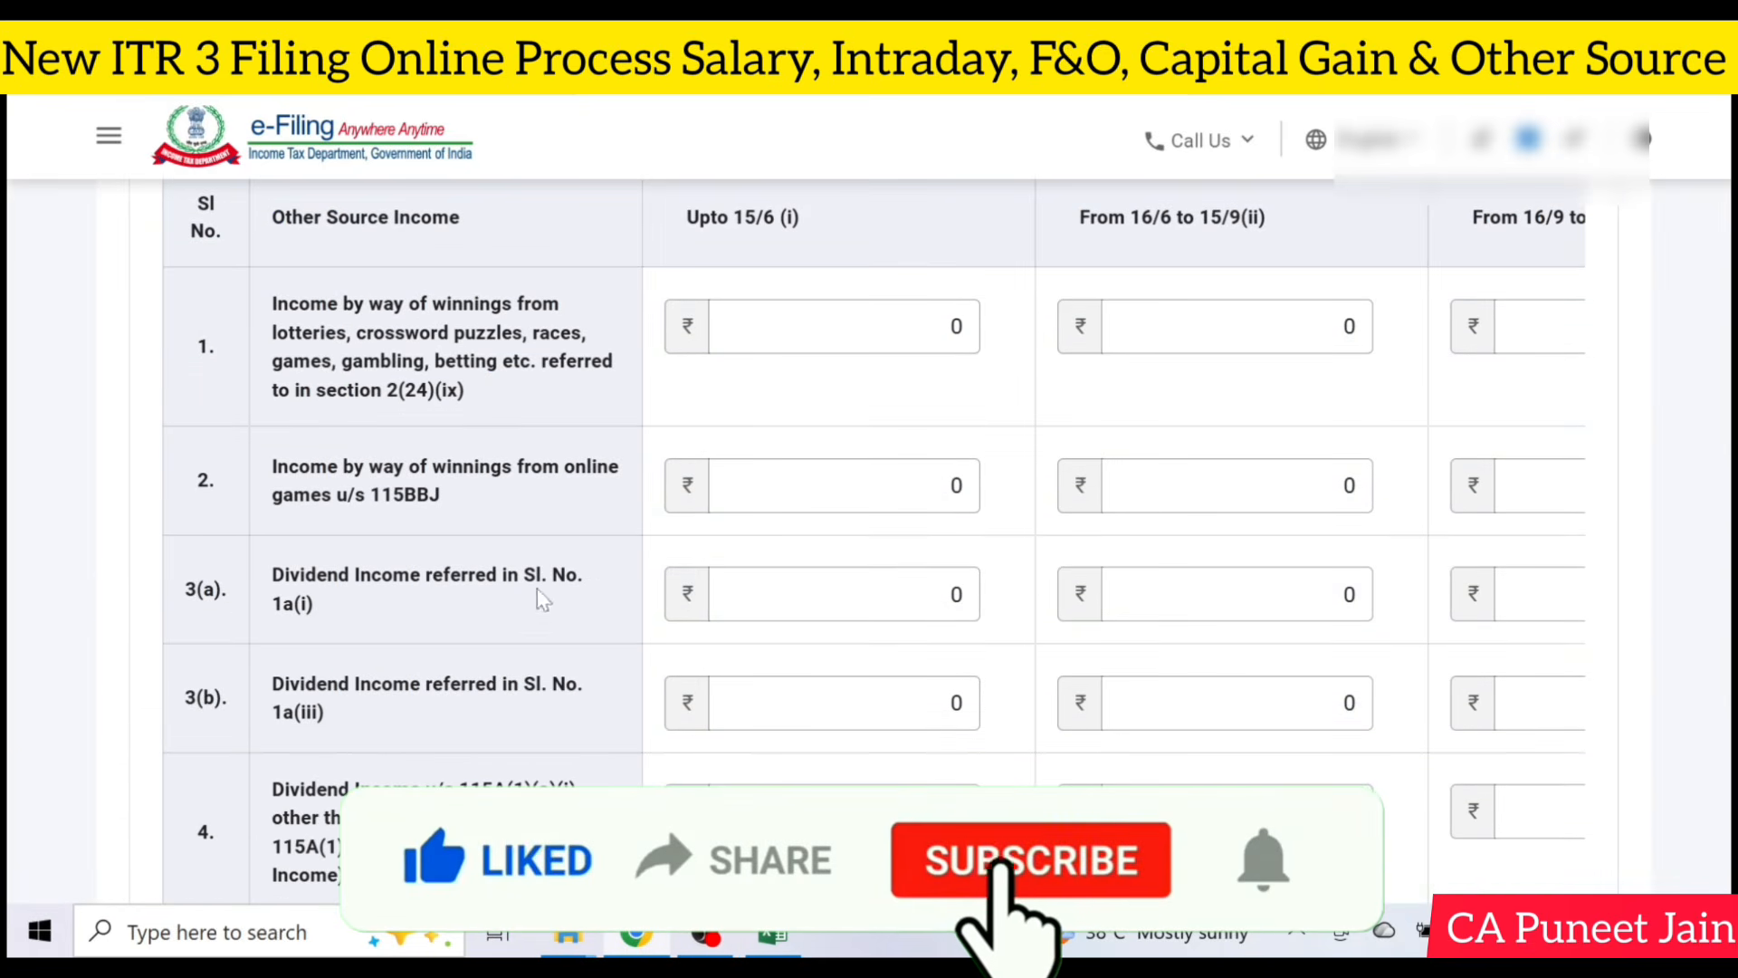
{"action": "left_click", "coordinate": [844, 594]}
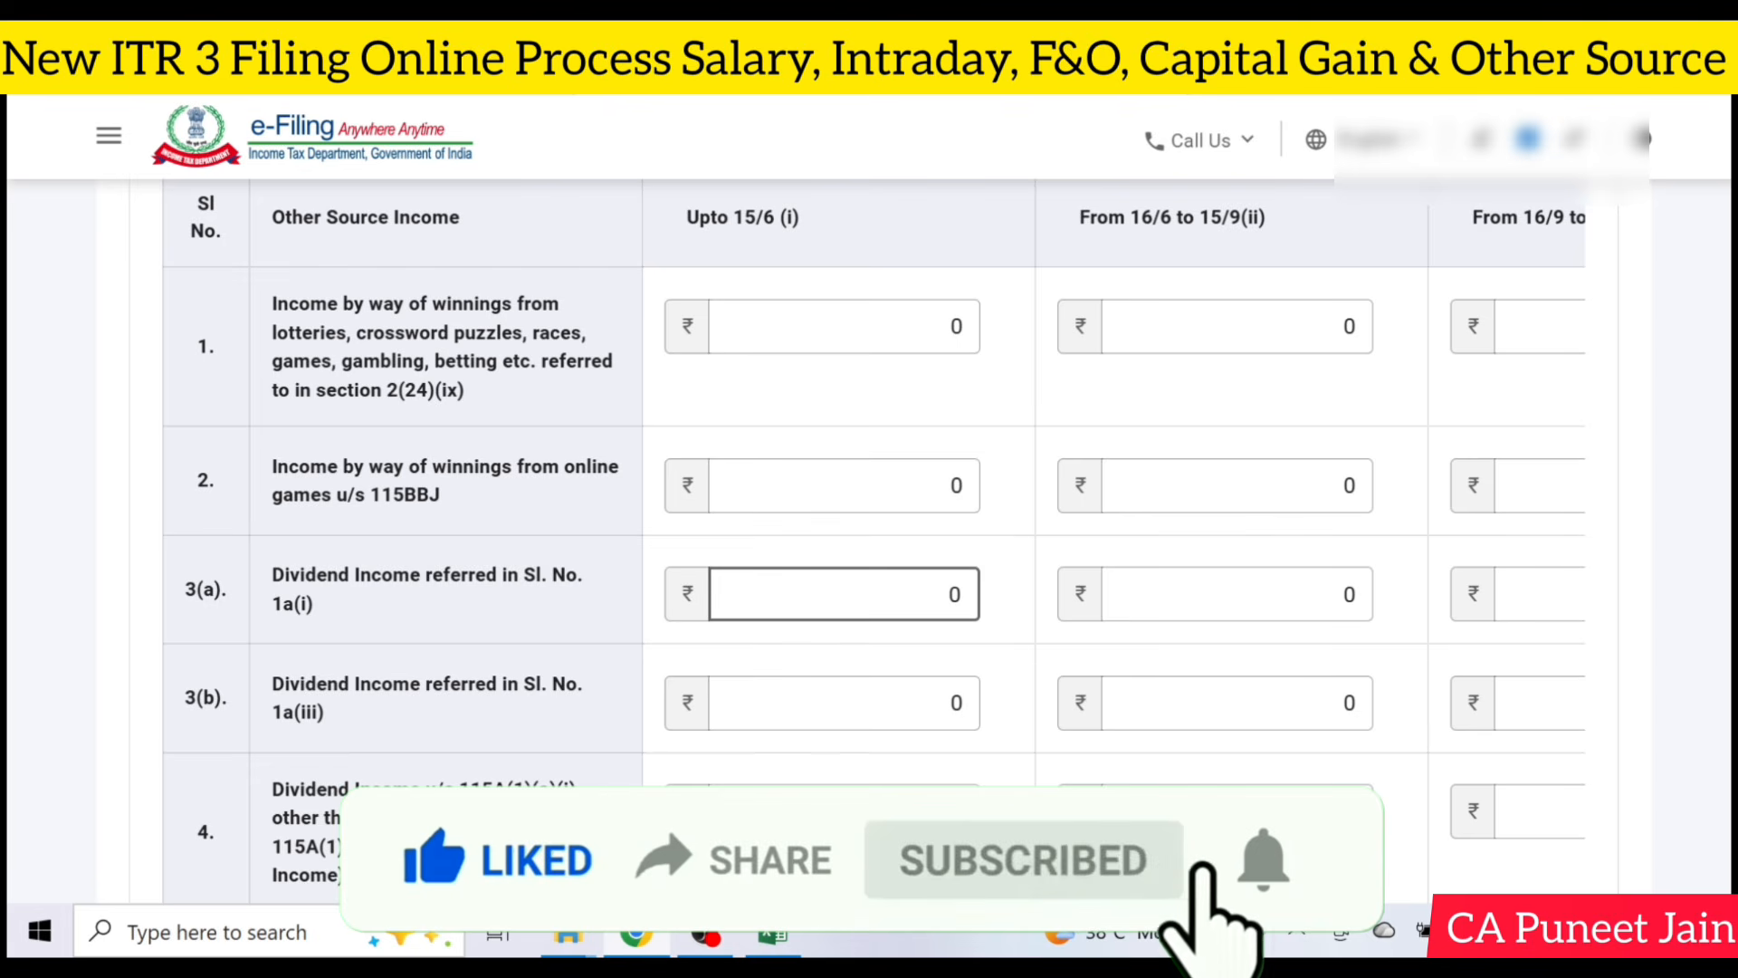
{"action": "type", "text": "105"}
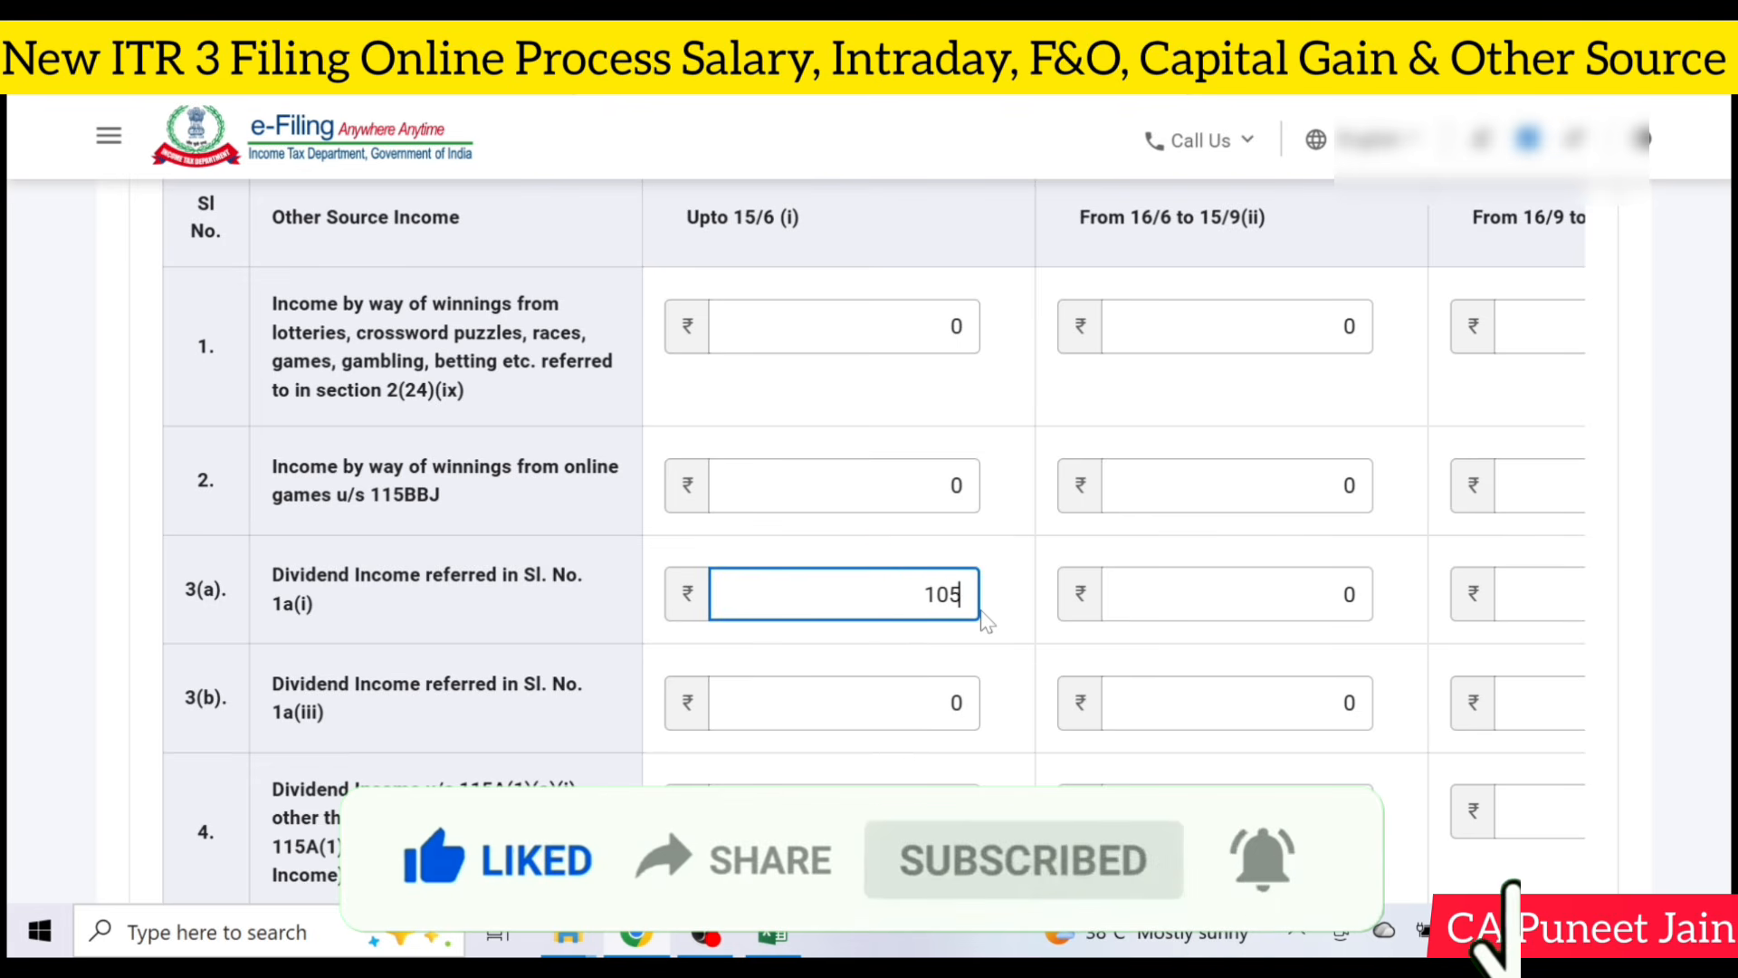
Confirm Schedule Other Sources and find its entry in the schedule list.
{"action": "scroll", "coordinate": [987, 623], "scroll_direction": "down", "scroll_amount": 10}
{"action": "left_click", "coordinate": [1583, 625]}
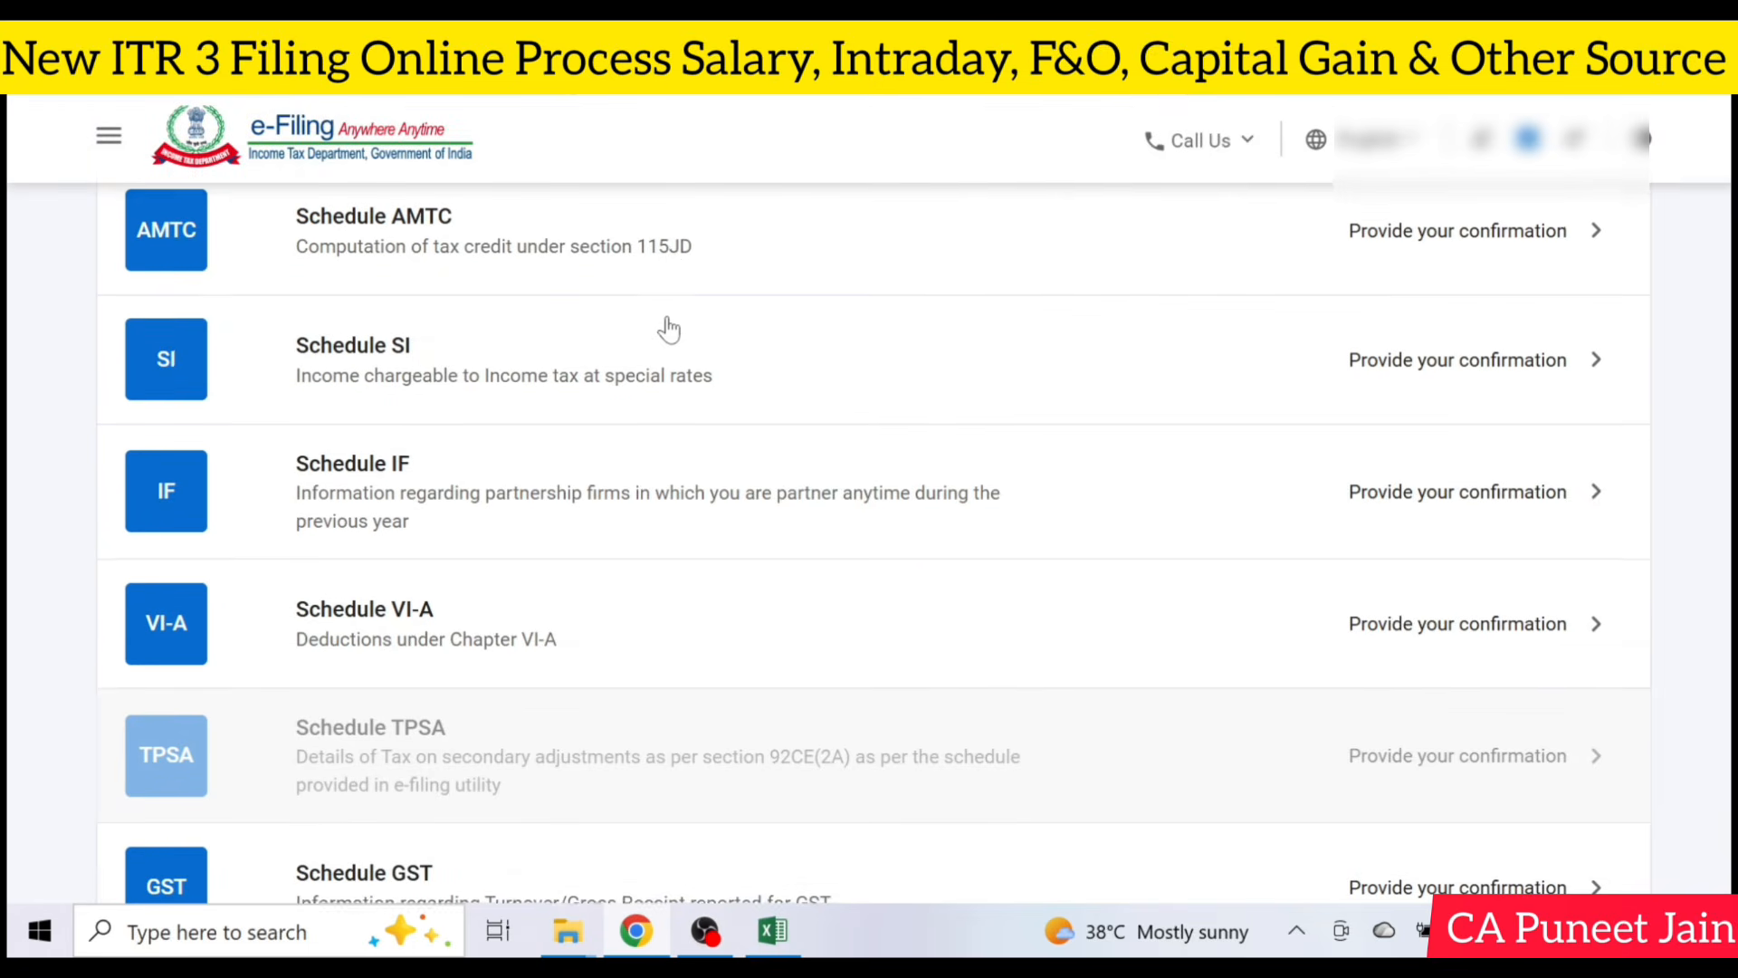
{"action": "scroll", "coordinate": [996, 715], "scroll_direction": "up", "scroll_amount": 3}
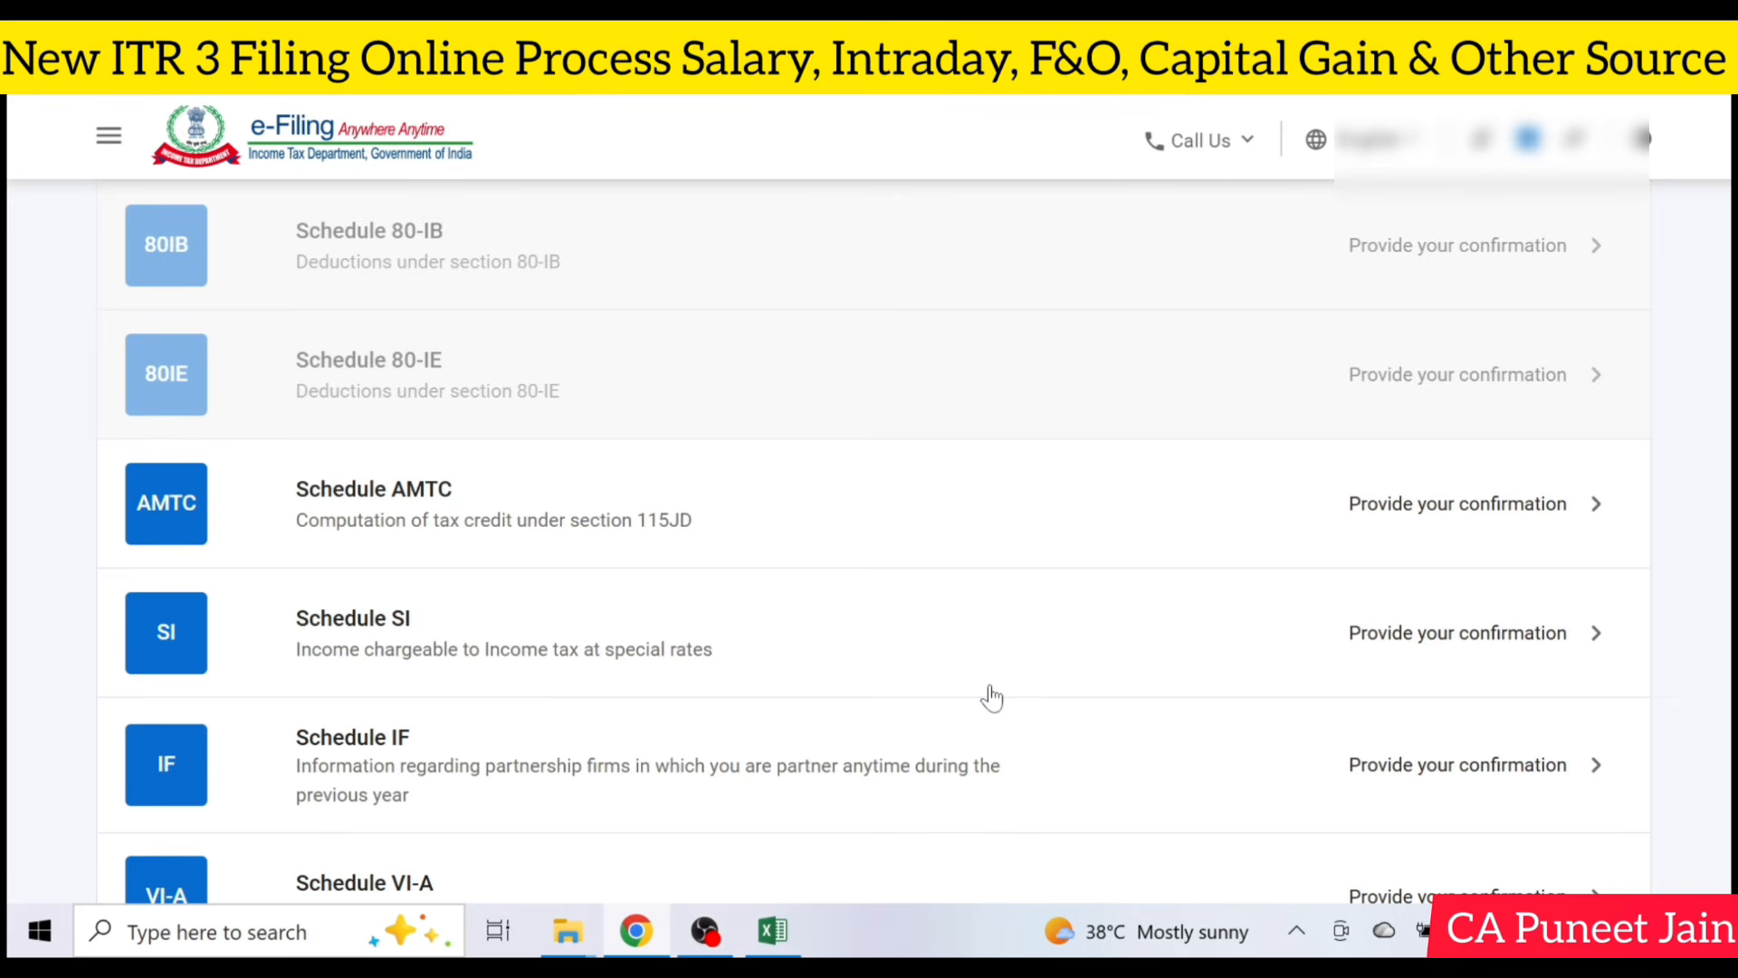
{"action": "scroll", "coordinate": [990, 693], "scroll_direction": "down", "scroll_amount": 9}
{"action": "scroll", "coordinate": [623, 584], "scroll_direction": "up", "scroll_amount": 8}
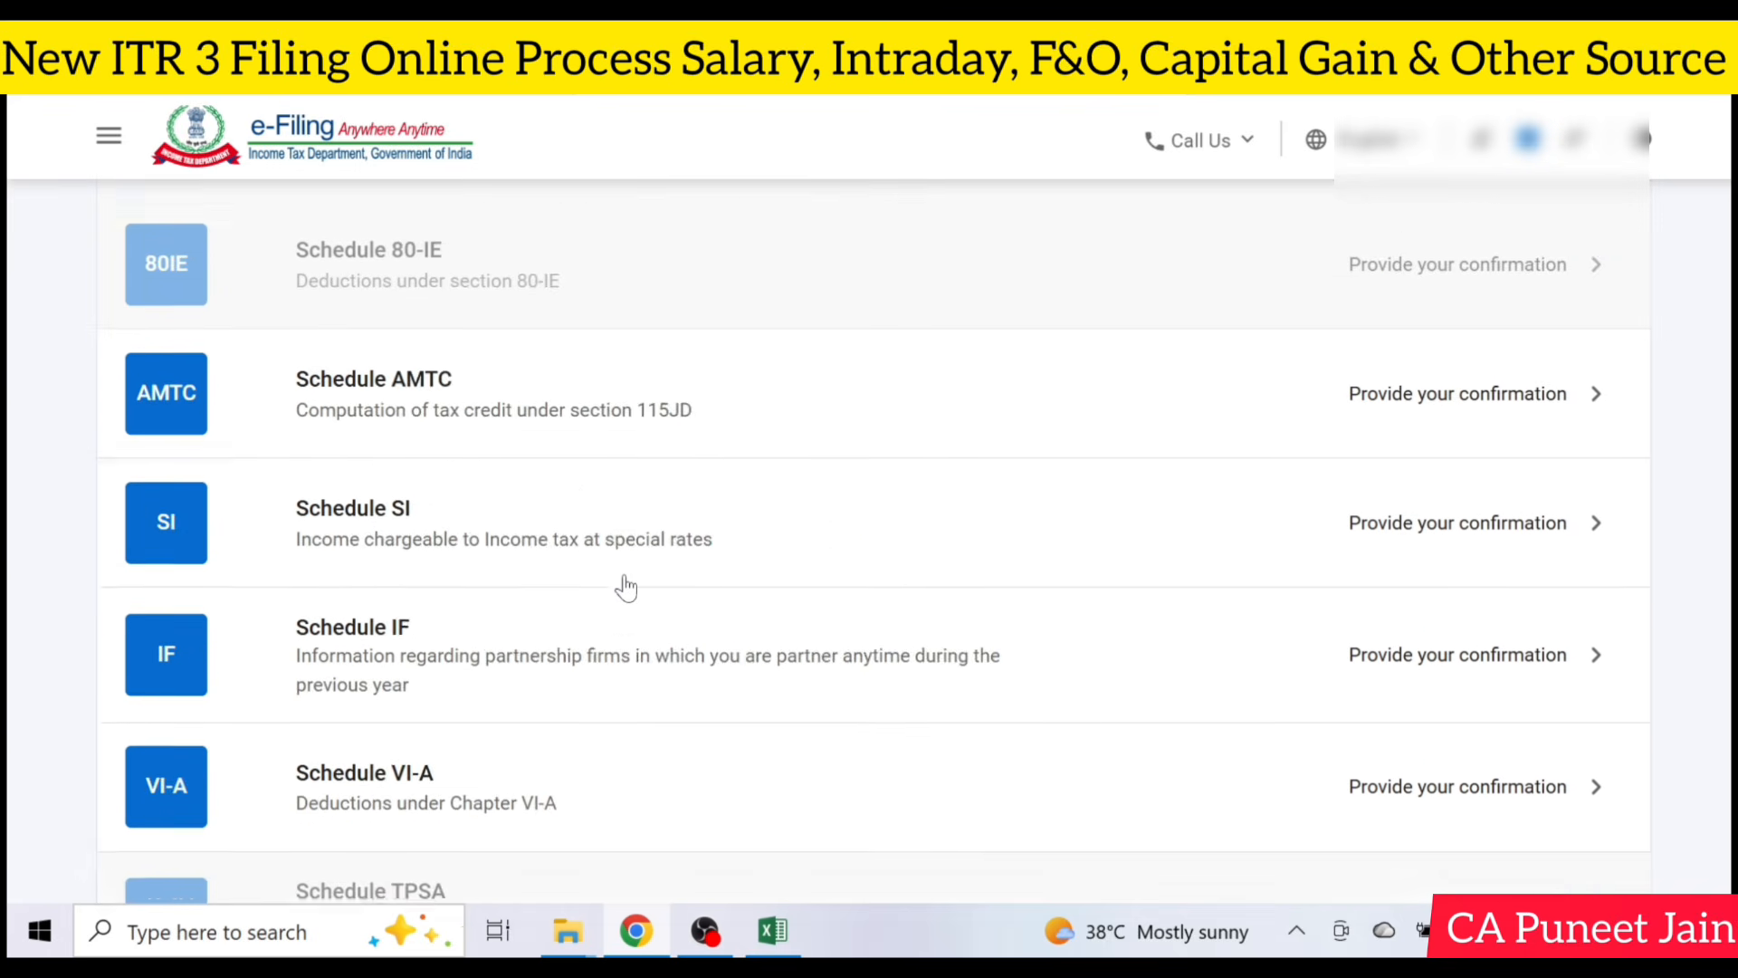
{"action": "scroll", "coordinate": [625, 586], "scroll_direction": "up", "scroll_amount": 12}
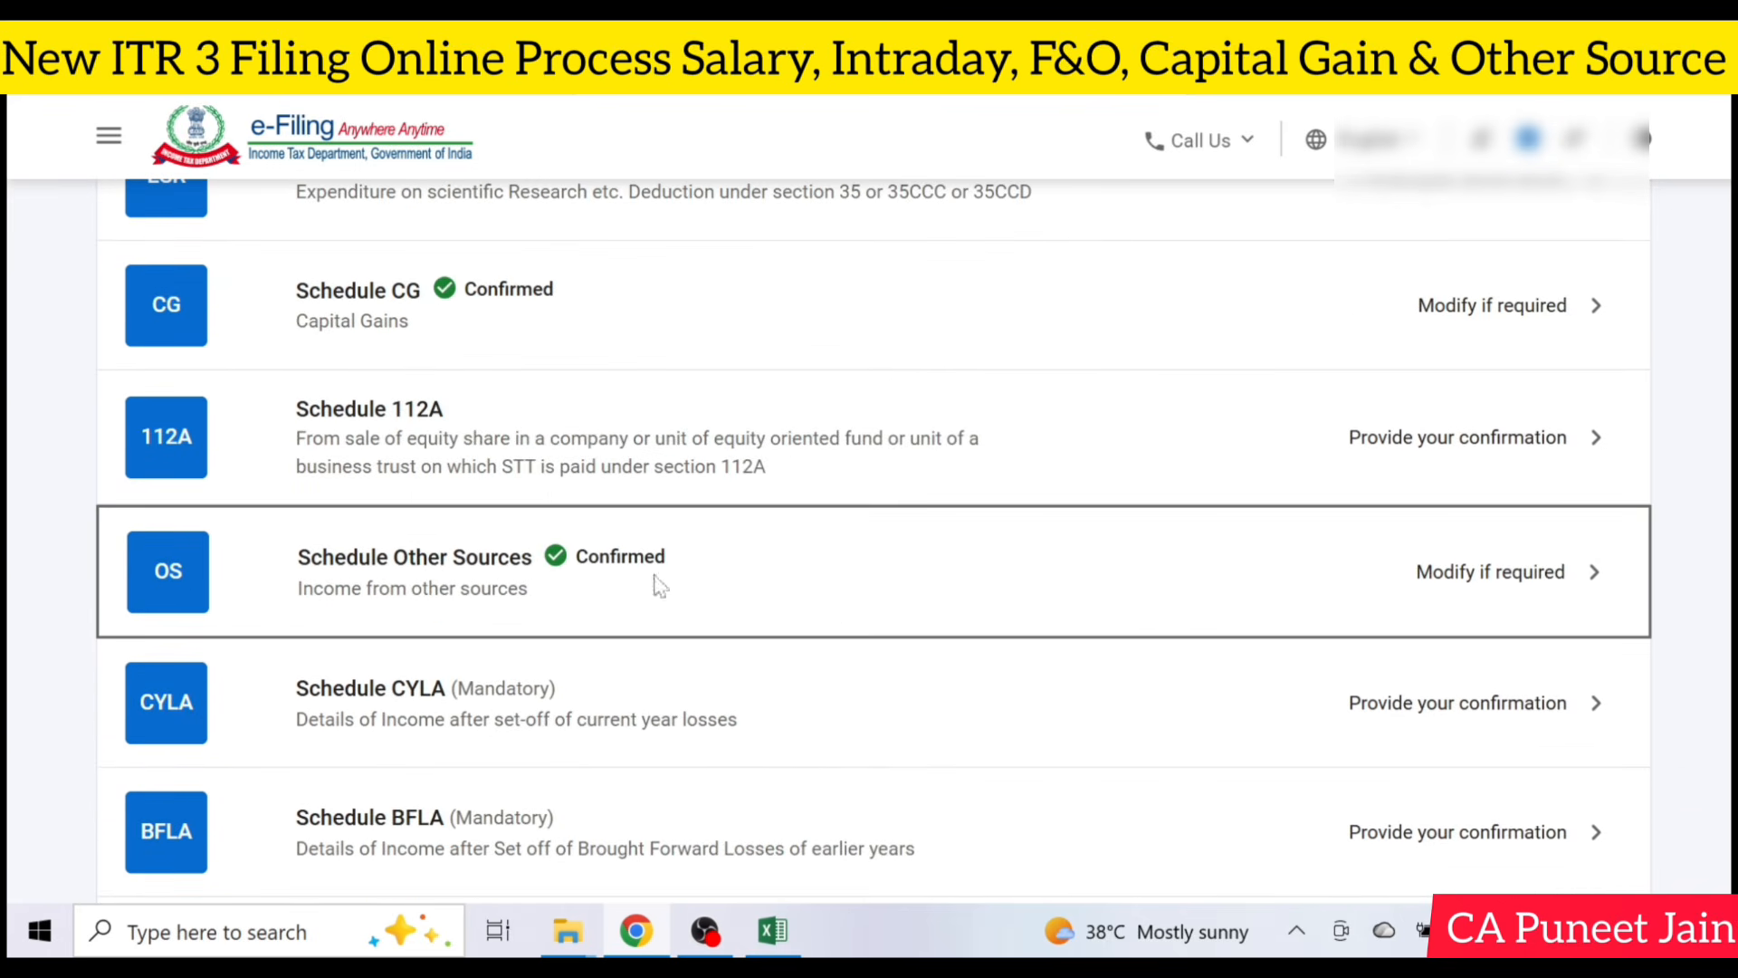
Reopen Schedule Other Sources, review the income chargeable at special rates in item 2, and confirm the schedule again.
{"action": "left_click", "coordinate": [659, 587]}
{"action": "scroll", "coordinate": [660, 583], "scroll_direction": "up", "scroll_amount": 10}
{"action": "scroll", "coordinate": [543, 589], "scroll_direction": "down", "scroll_amount": 2}
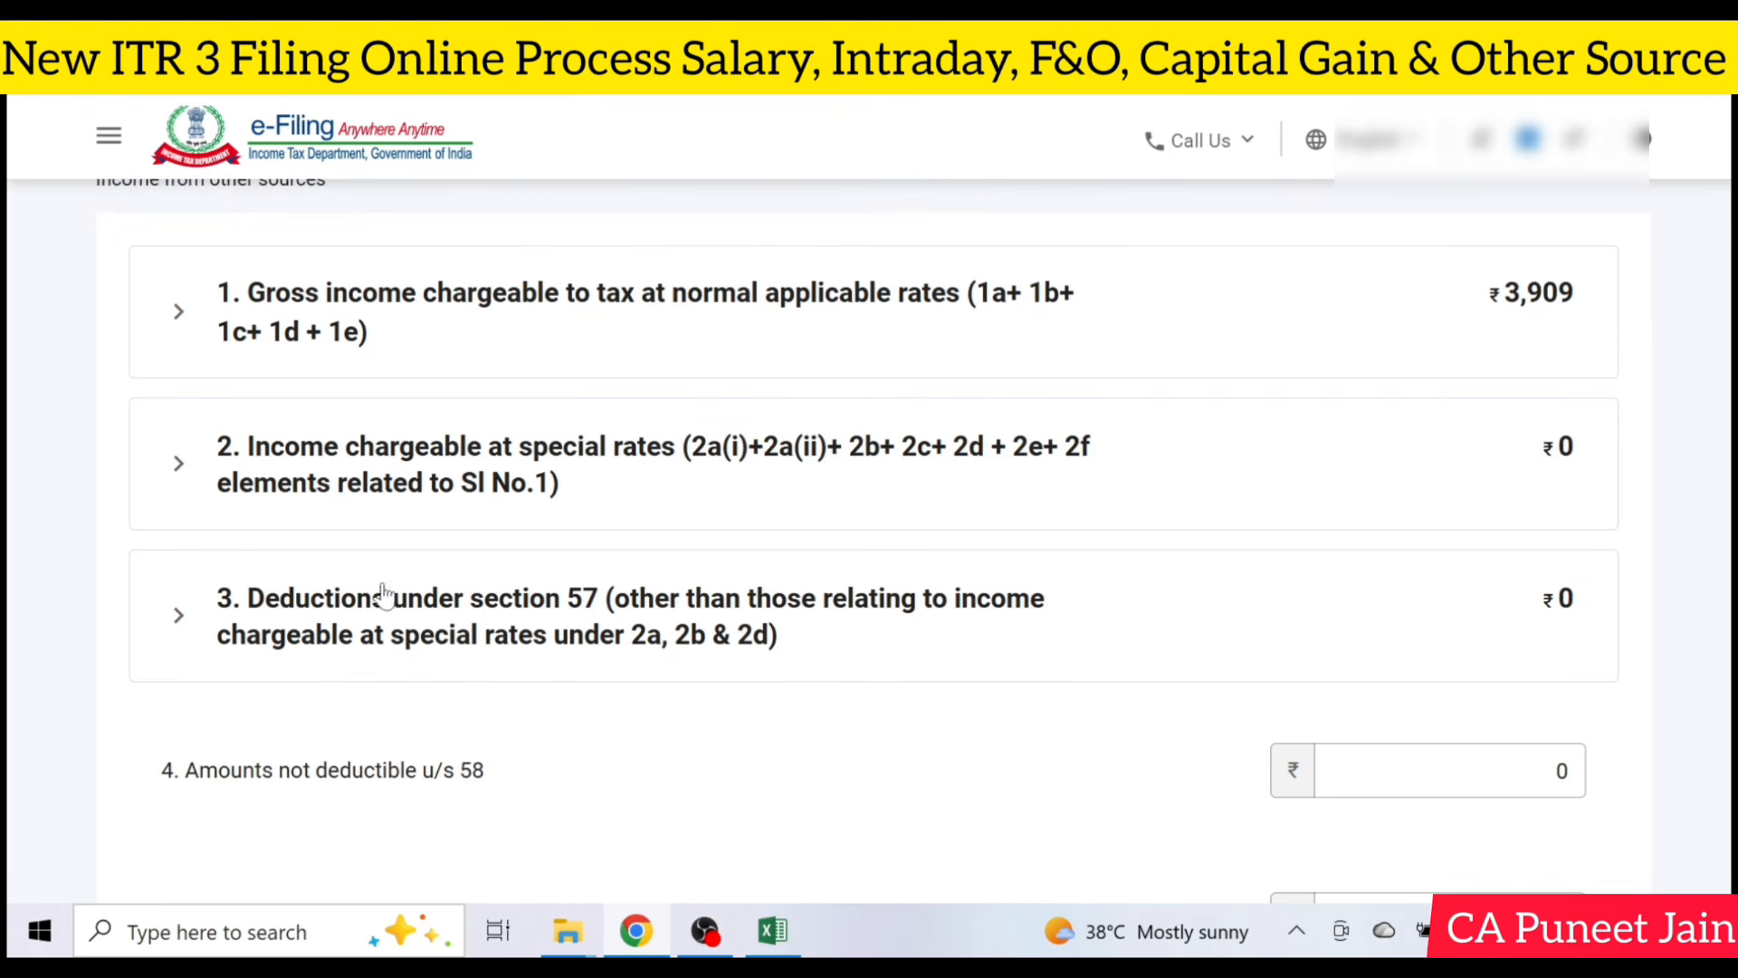
{"action": "scroll", "coordinate": [648, 664], "scroll_direction": "down", "scroll_amount": 2}
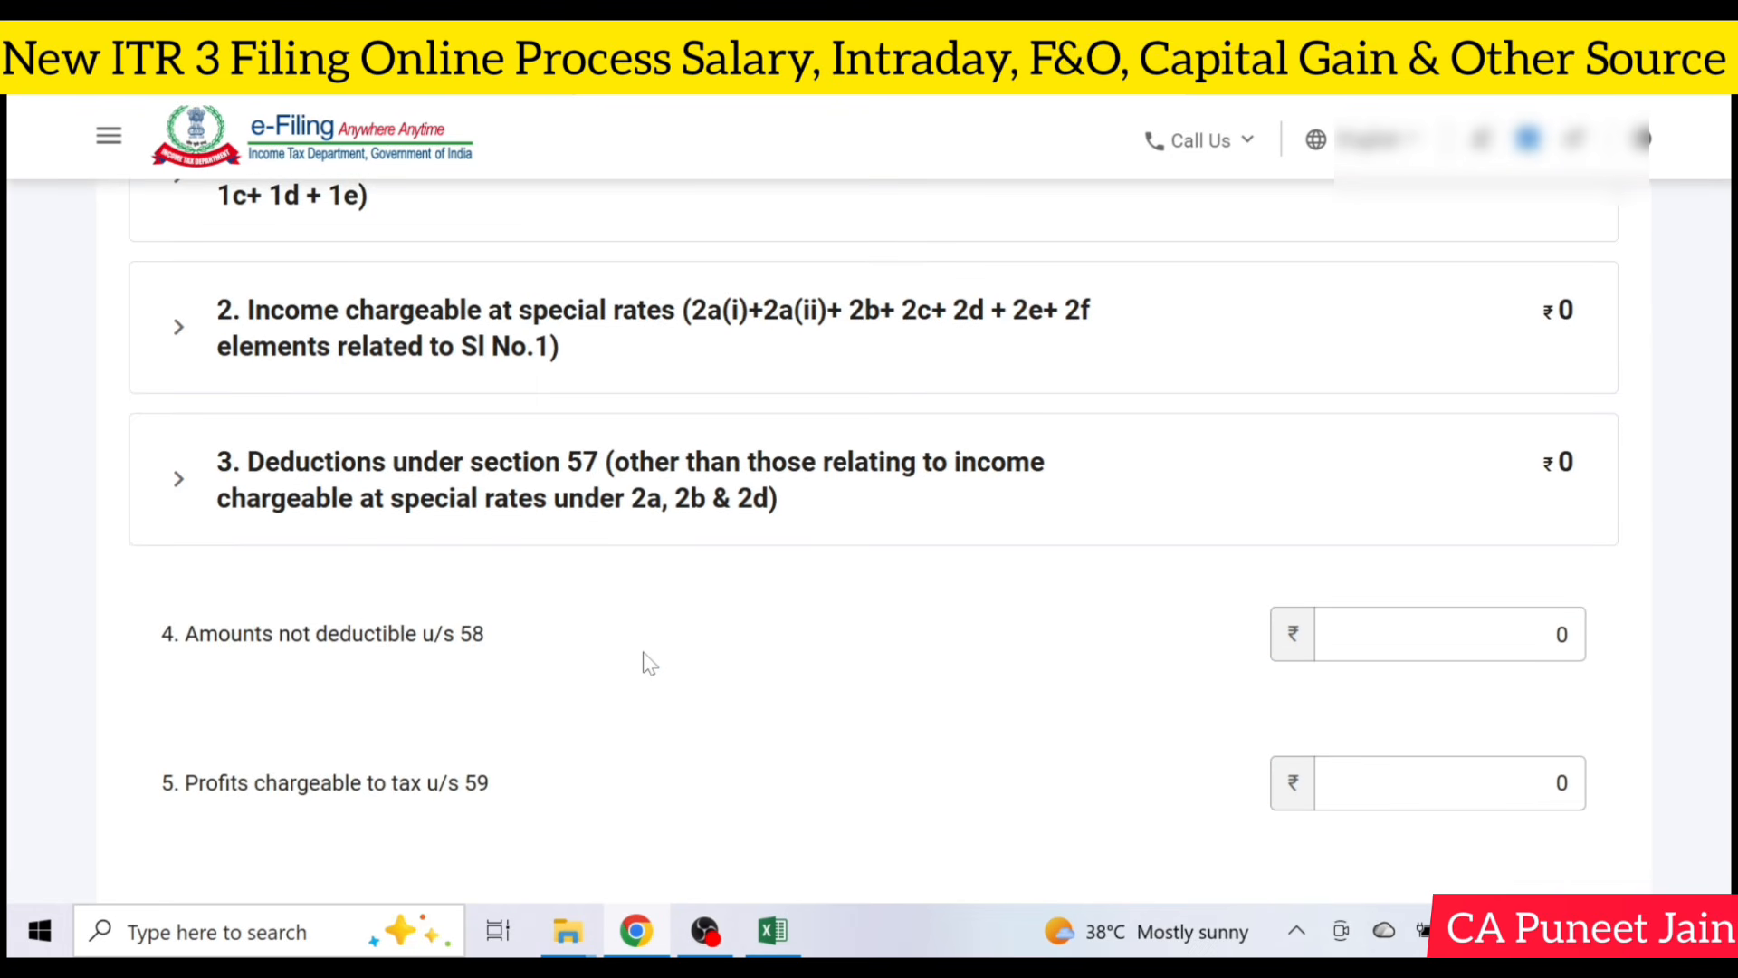
{"action": "left_click", "coordinate": [419, 369]}
{"action": "scroll", "coordinate": [419, 381], "scroll_direction": "down", "scroll_amount": 2}
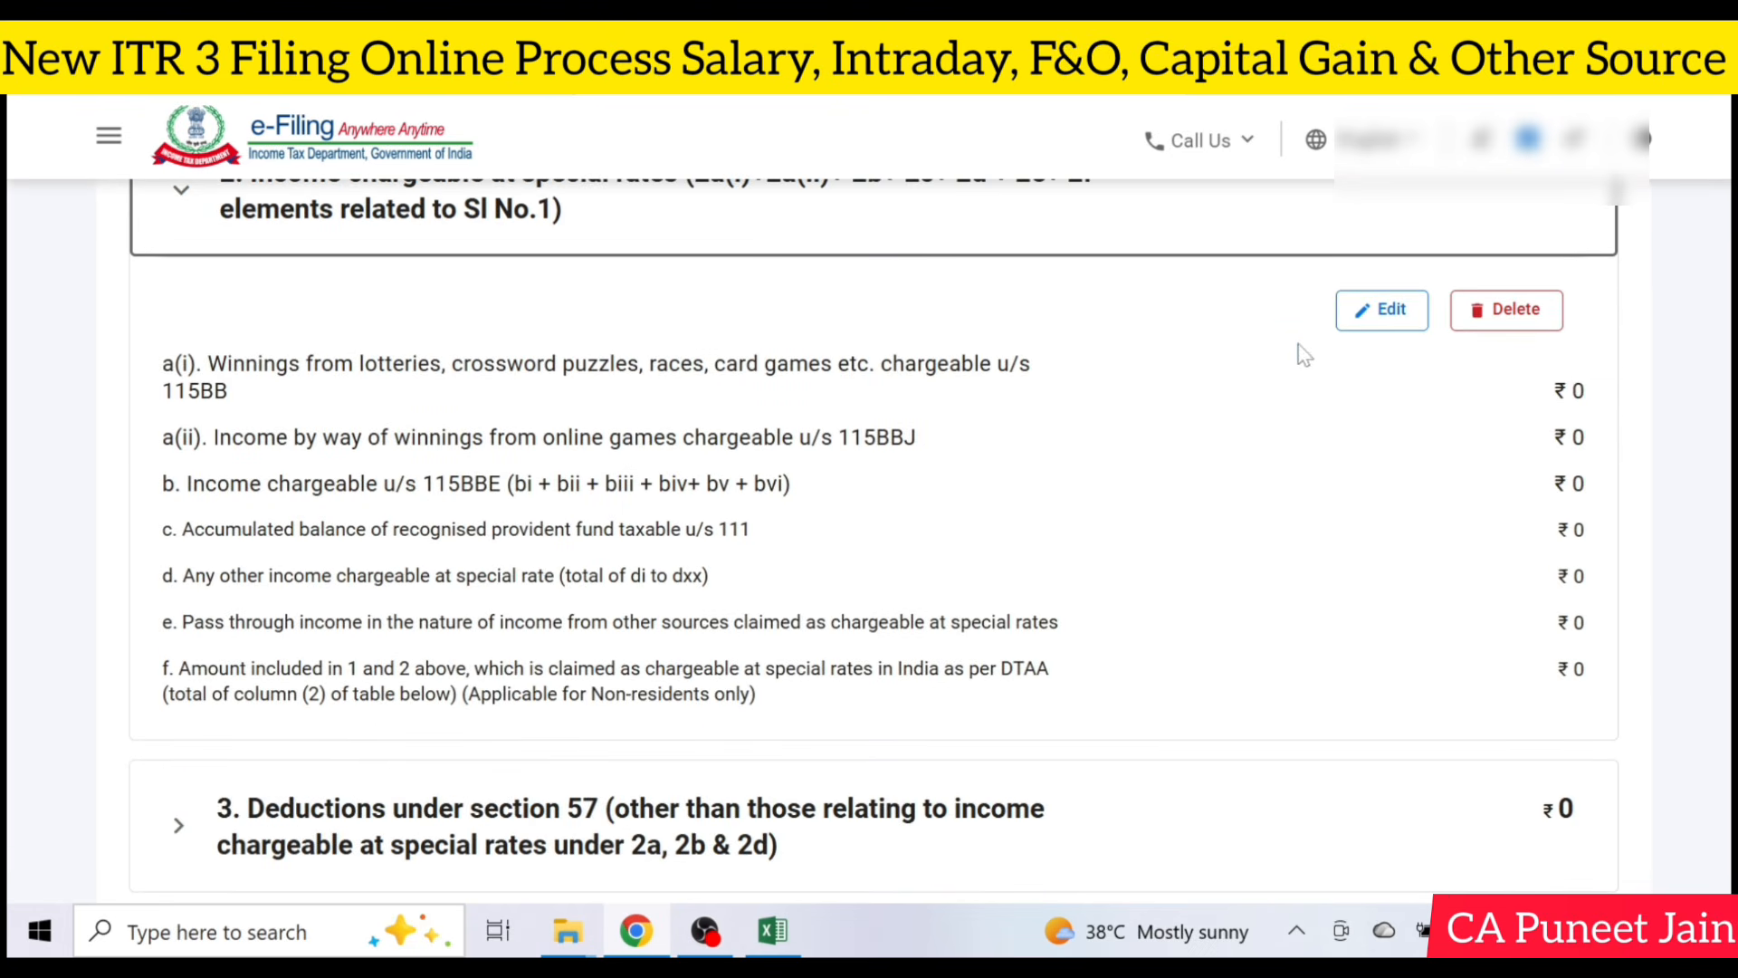
{"action": "scroll", "coordinate": [759, 503], "scroll_direction": "down", "scroll_amount": 2}
{"action": "scroll", "coordinate": [760, 502], "scroll_direction": "down", "scroll_amount": 2}
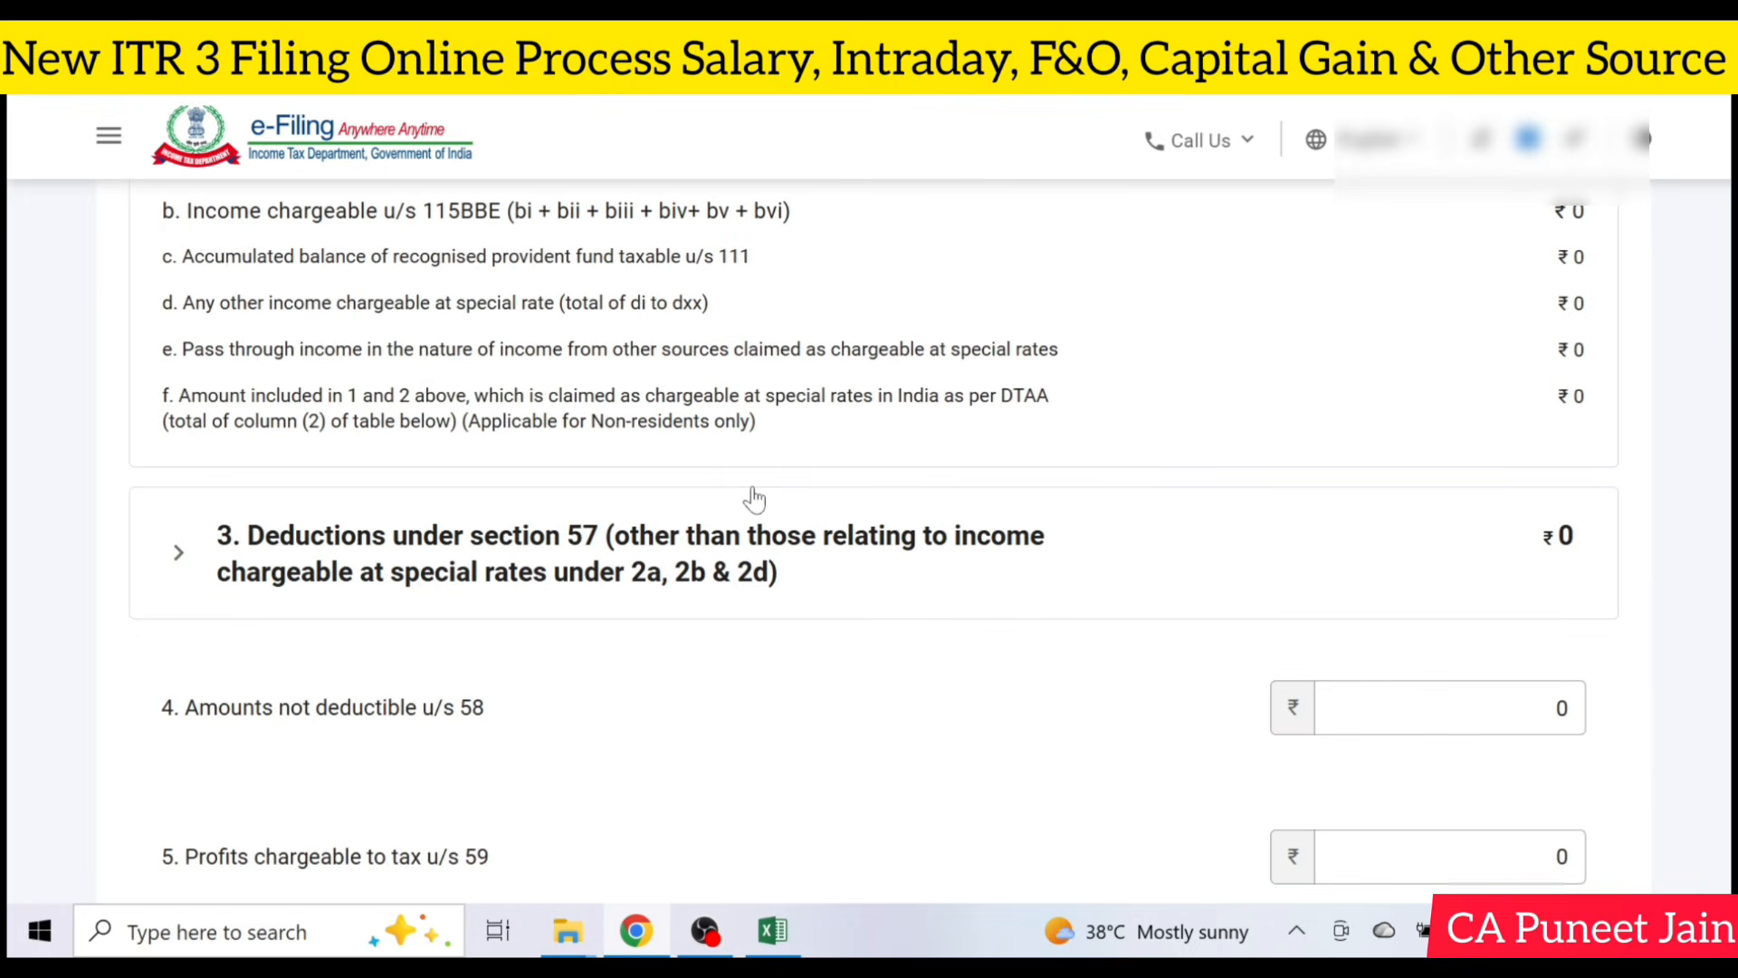
{"action": "scroll", "coordinate": [755, 499], "scroll_direction": "down", "scroll_amount": 10}
{"action": "left_click", "coordinate": [1568, 624]}
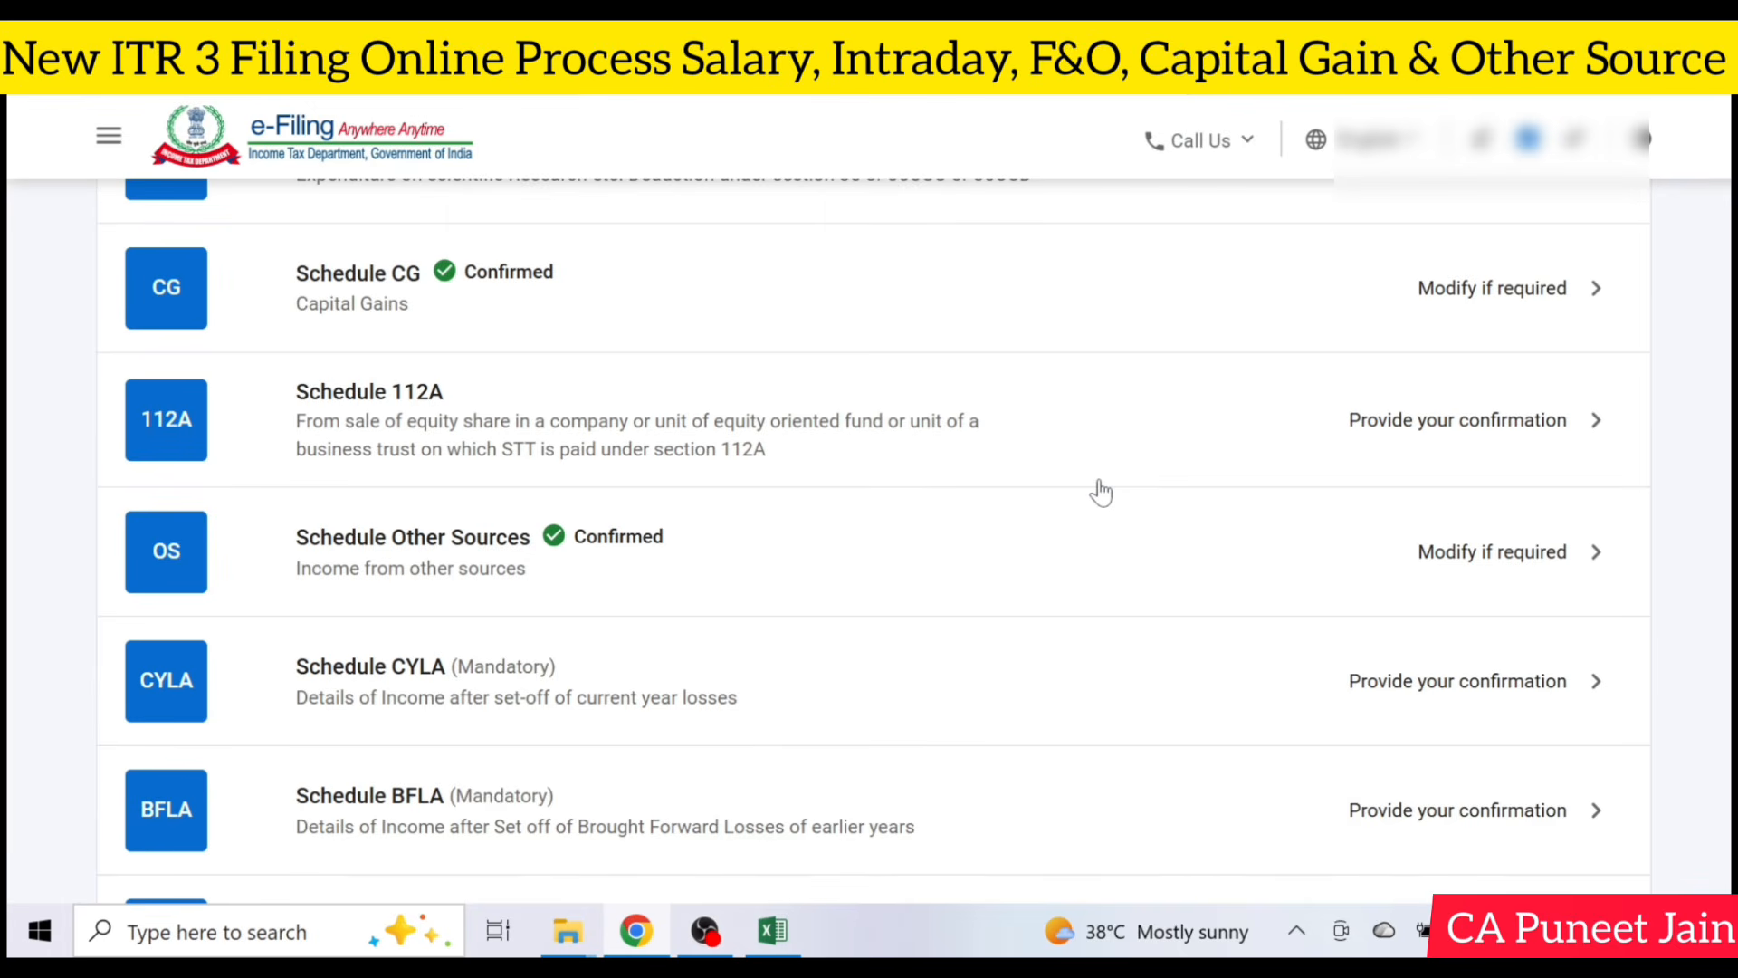
Open Part B - TI from the schedule list, review the computation of total income and confirm it.
{"action": "scroll", "coordinate": [1101, 494], "scroll_direction": "down", "scroll_amount": 12}
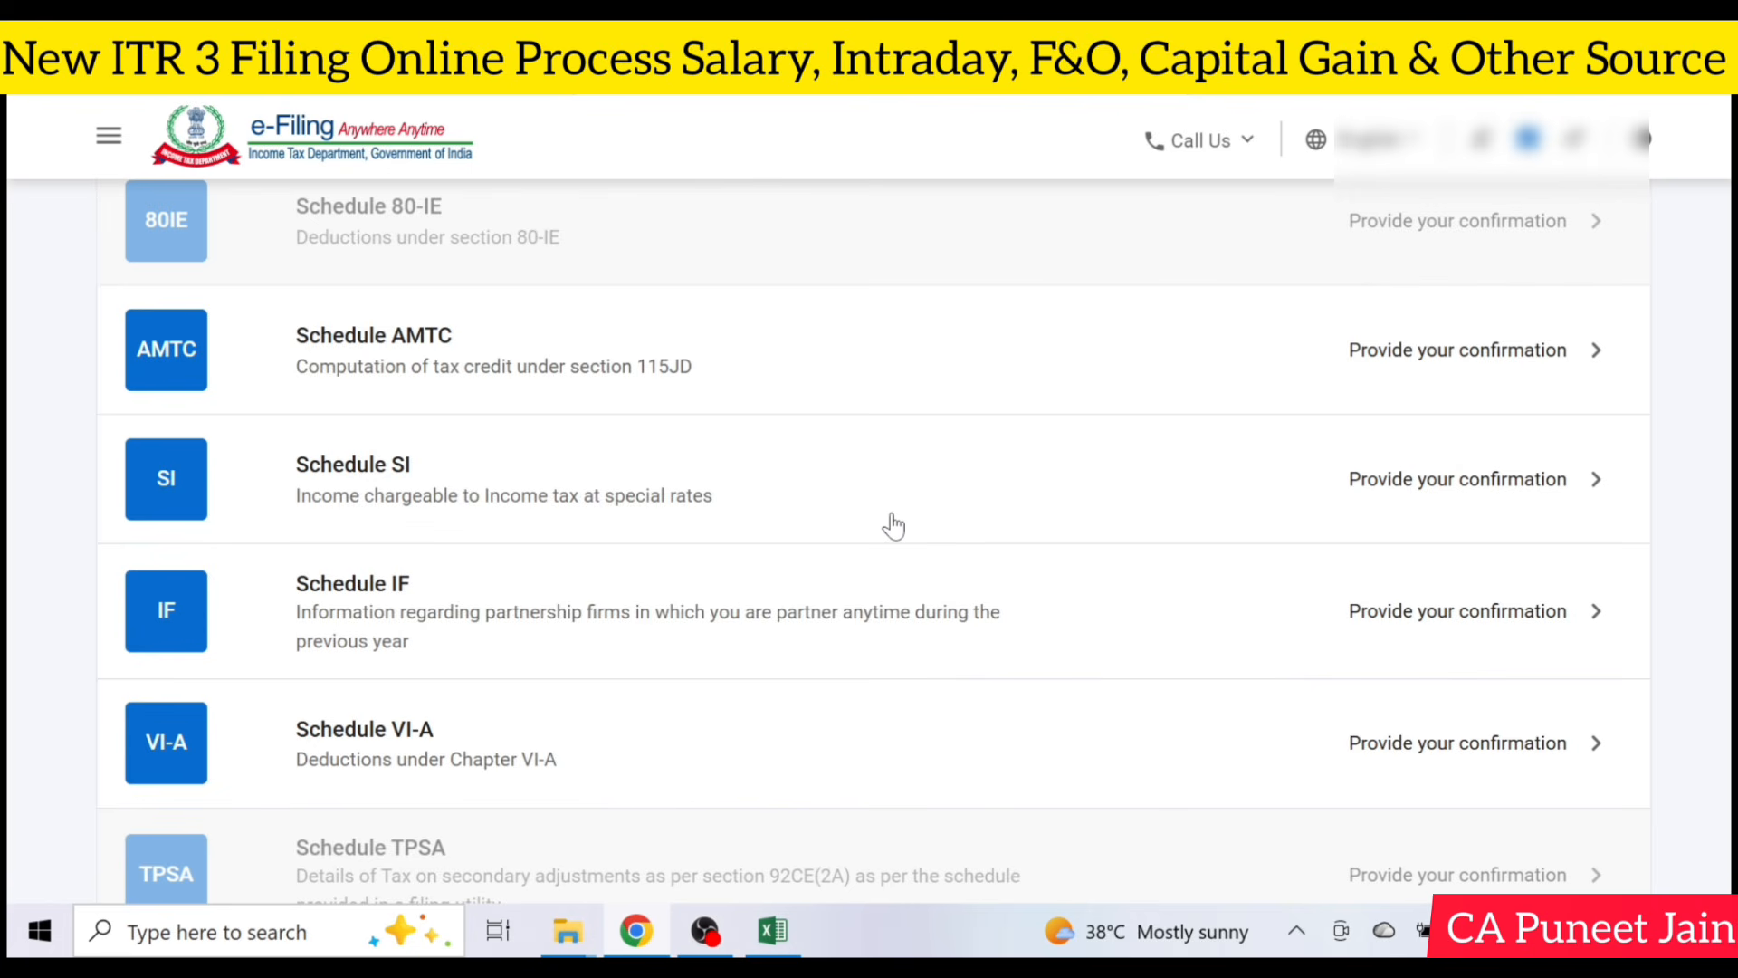
{"action": "scroll", "coordinate": [893, 525], "scroll_direction": "down", "scroll_amount": 7}
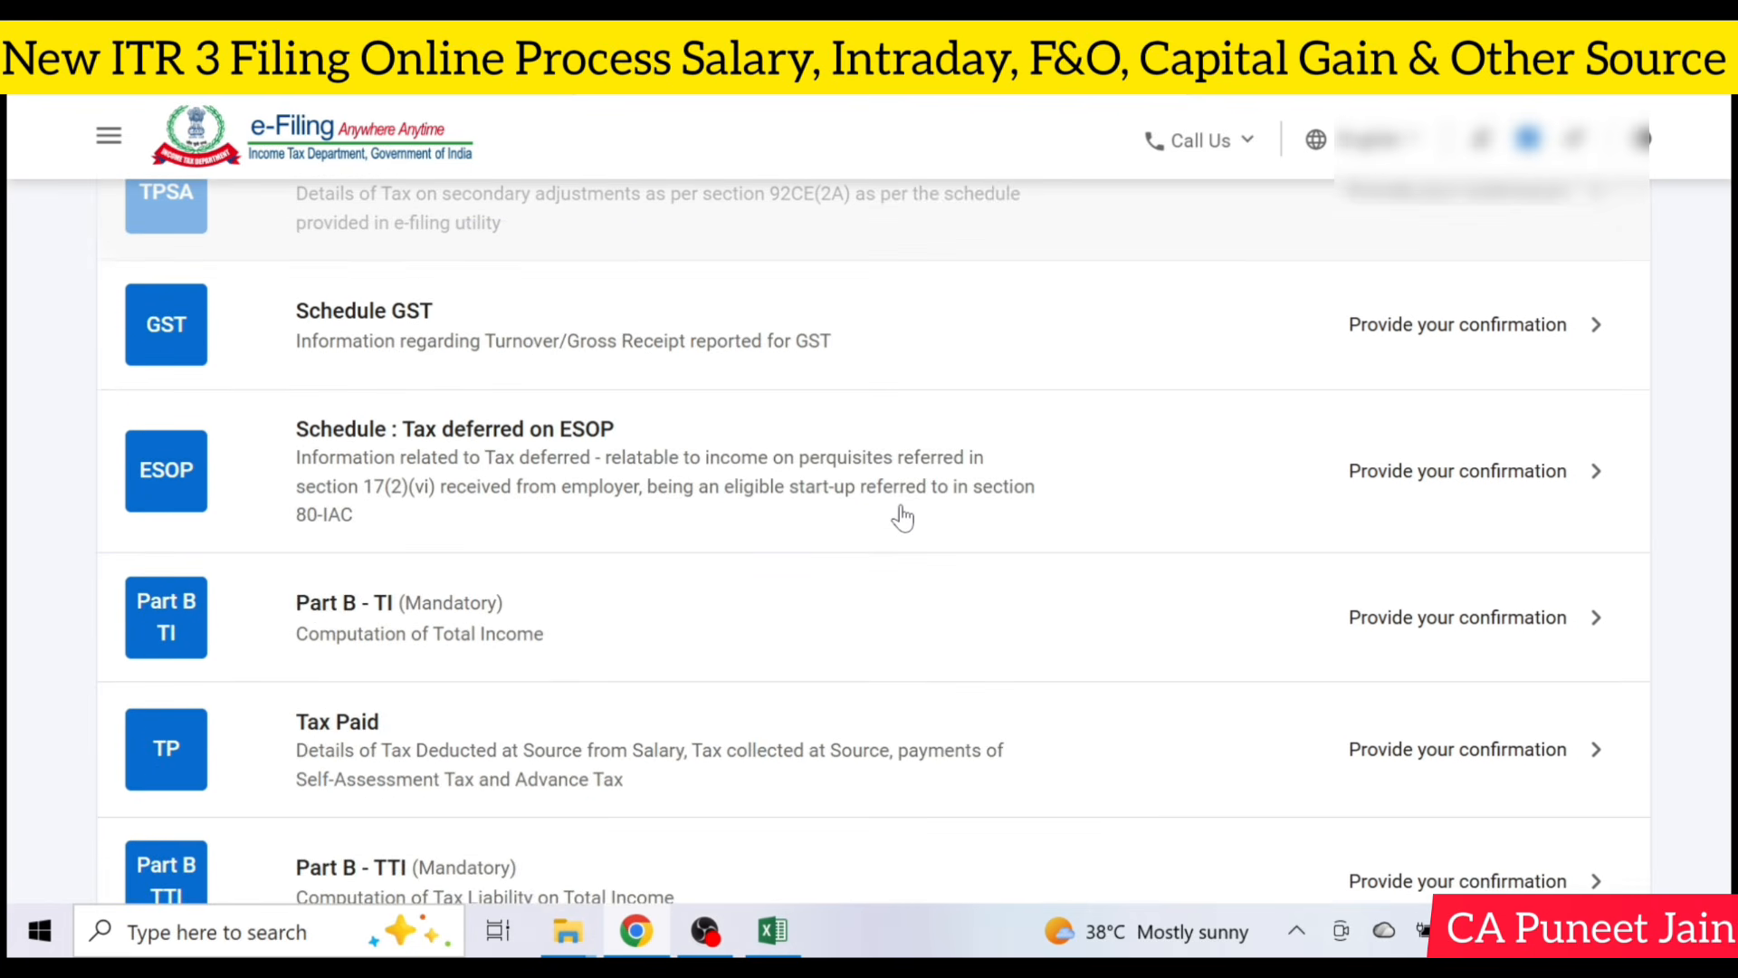
{"action": "scroll", "coordinate": [900, 516], "scroll_direction": "down", "scroll_amount": 2}
{"action": "scroll", "coordinate": [664, 367], "scroll_direction": "up", "scroll_amount": 2}
{"action": "scroll", "coordinate": [795, 381], "scroll_direction": "down", "scroll_amount": 3}
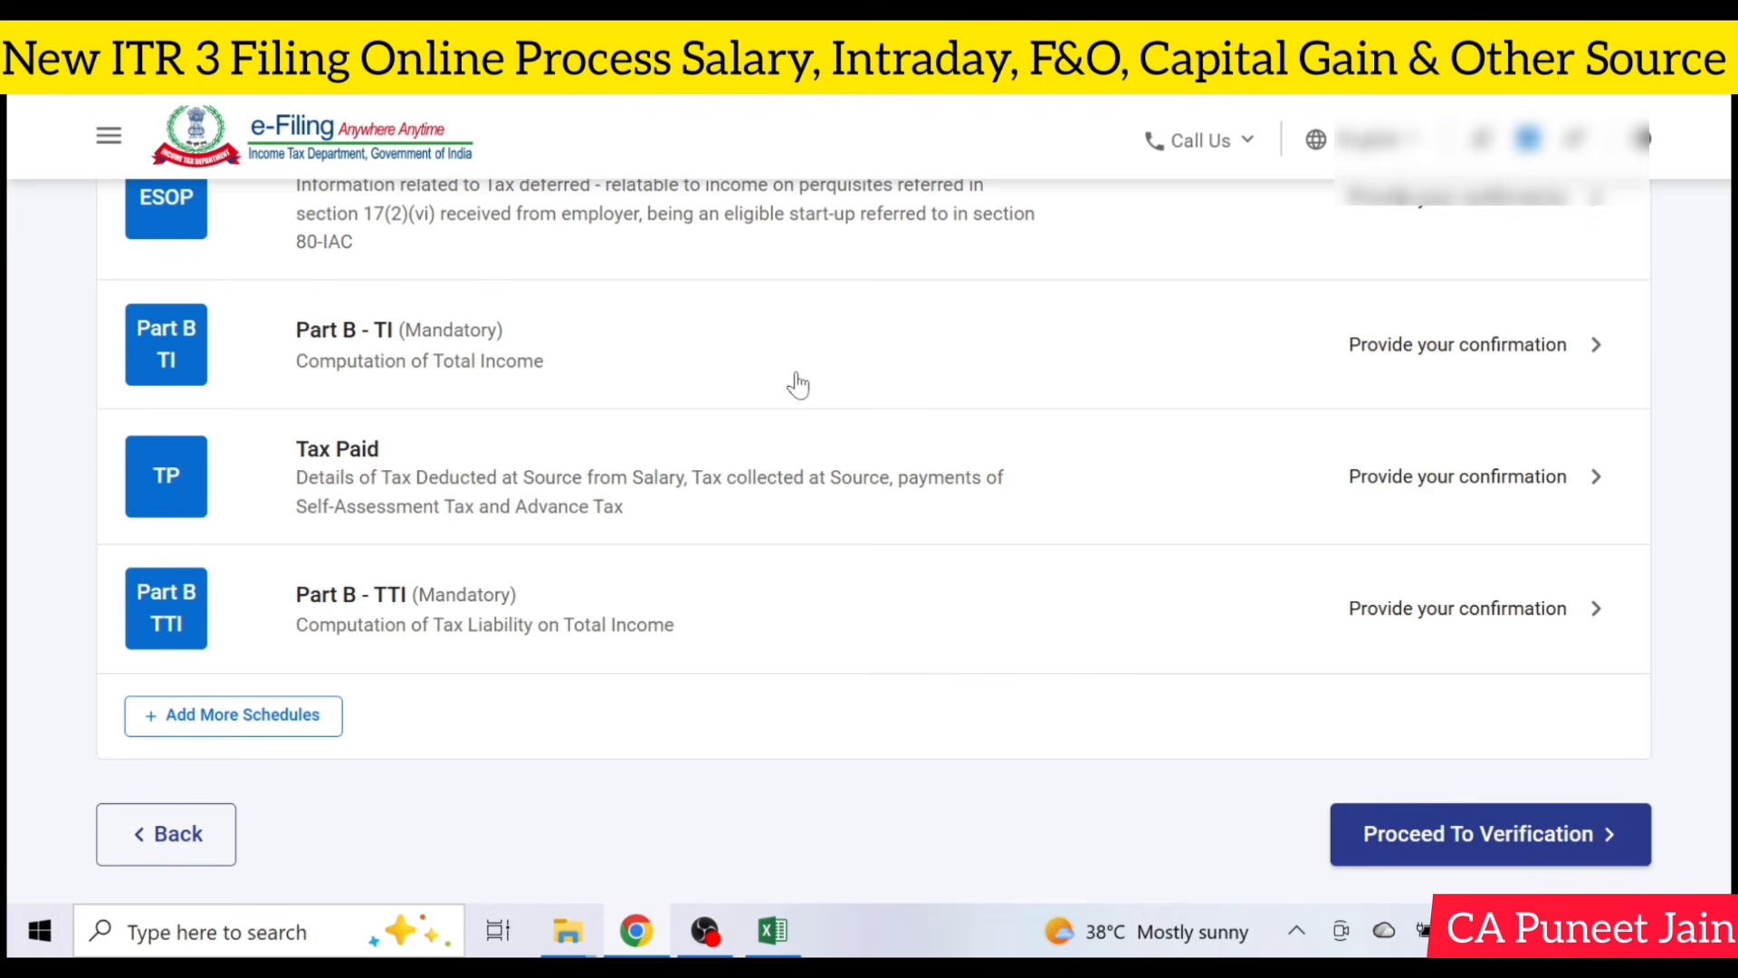
{"action": "left_click", "coordinate": [708, 367]}
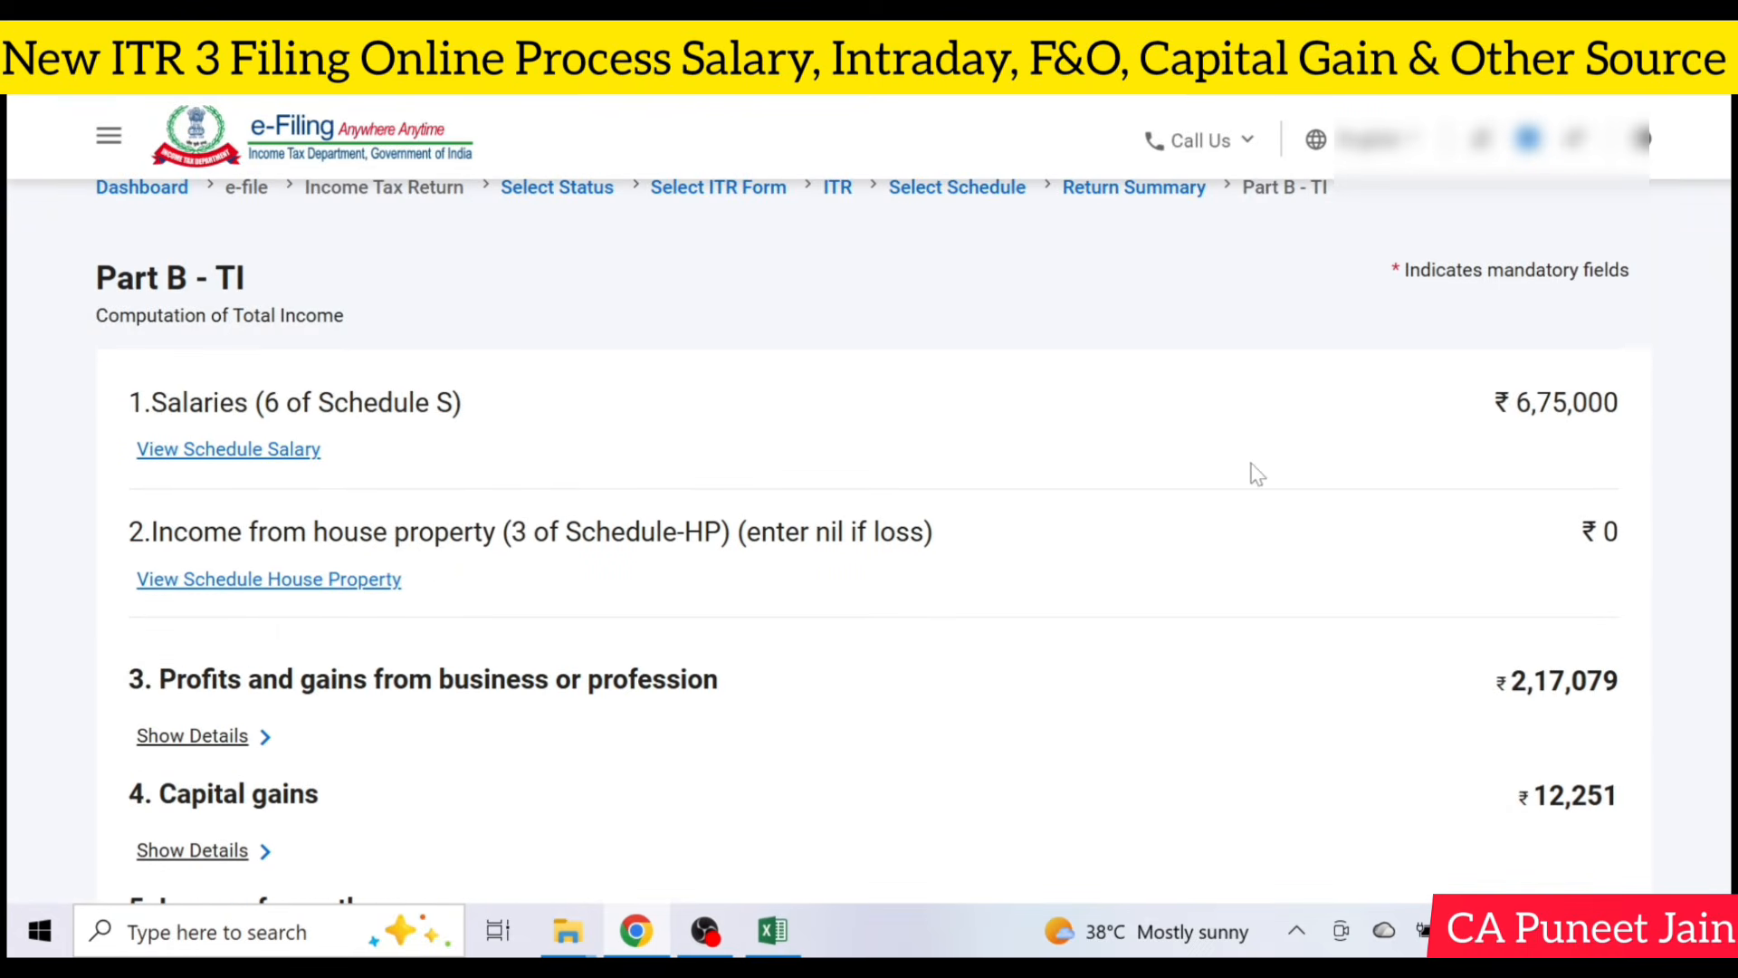
{"action": "scroll", "coordinate": [1566, 568], "scroll_direction": "down", "scroll_amount": 20}
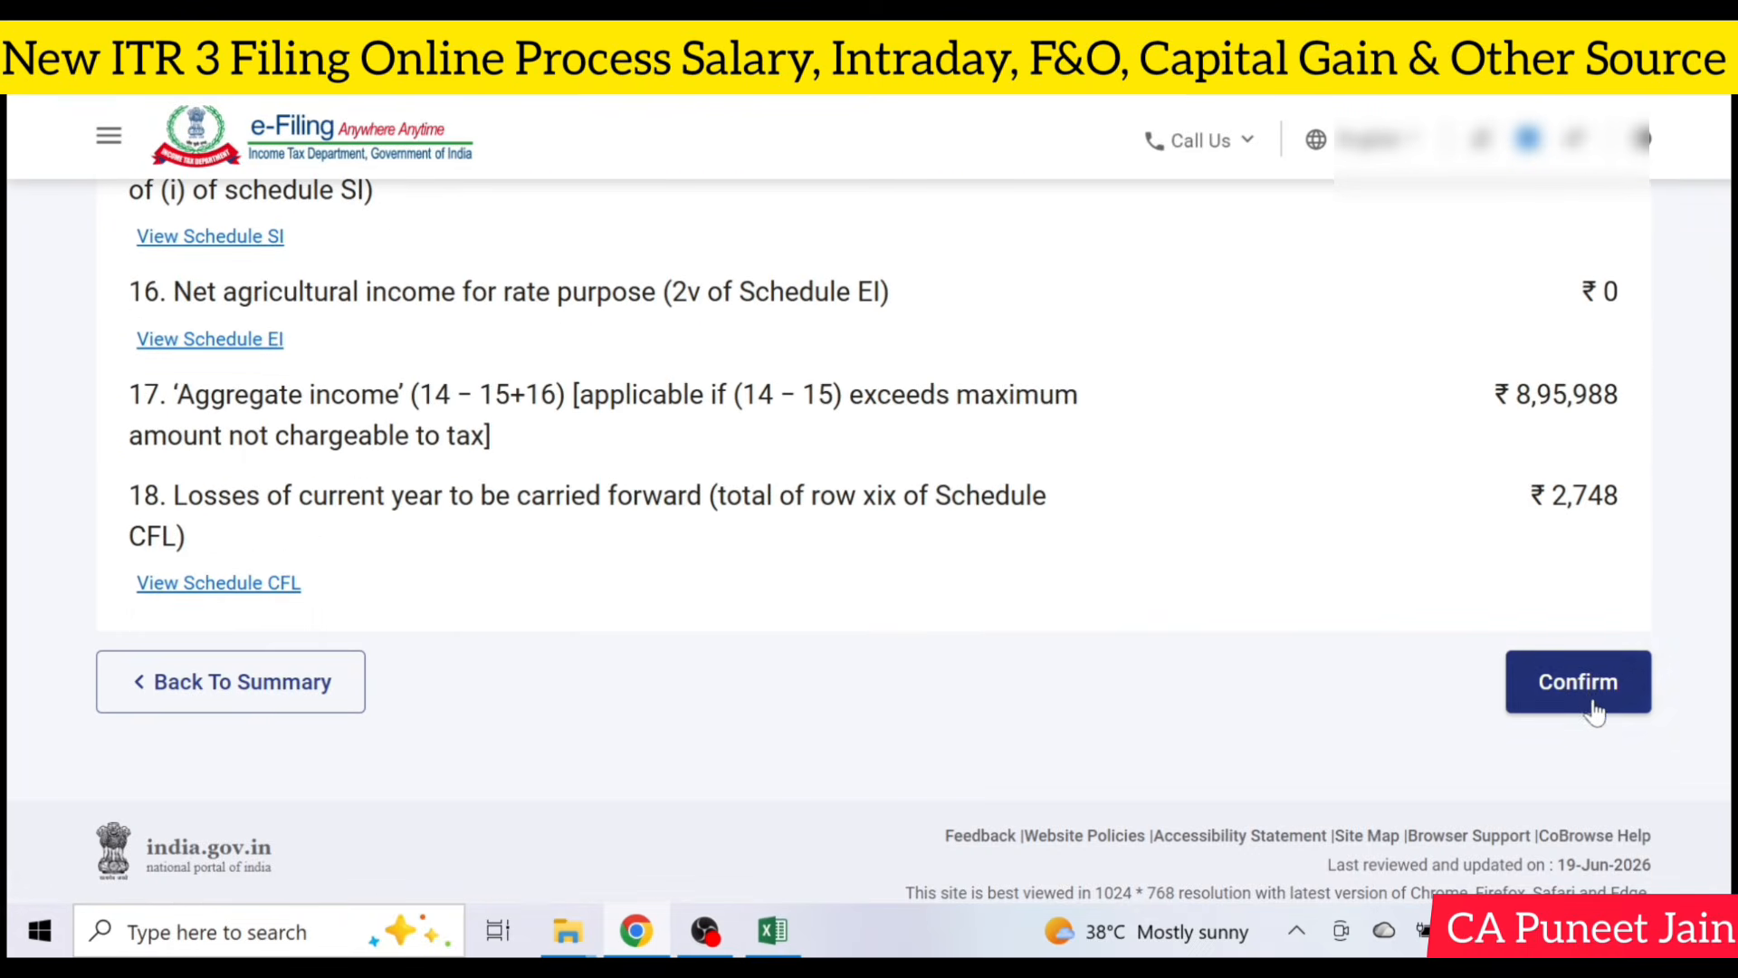
{"action": "left_click", "coordinate": [1593, 705]}
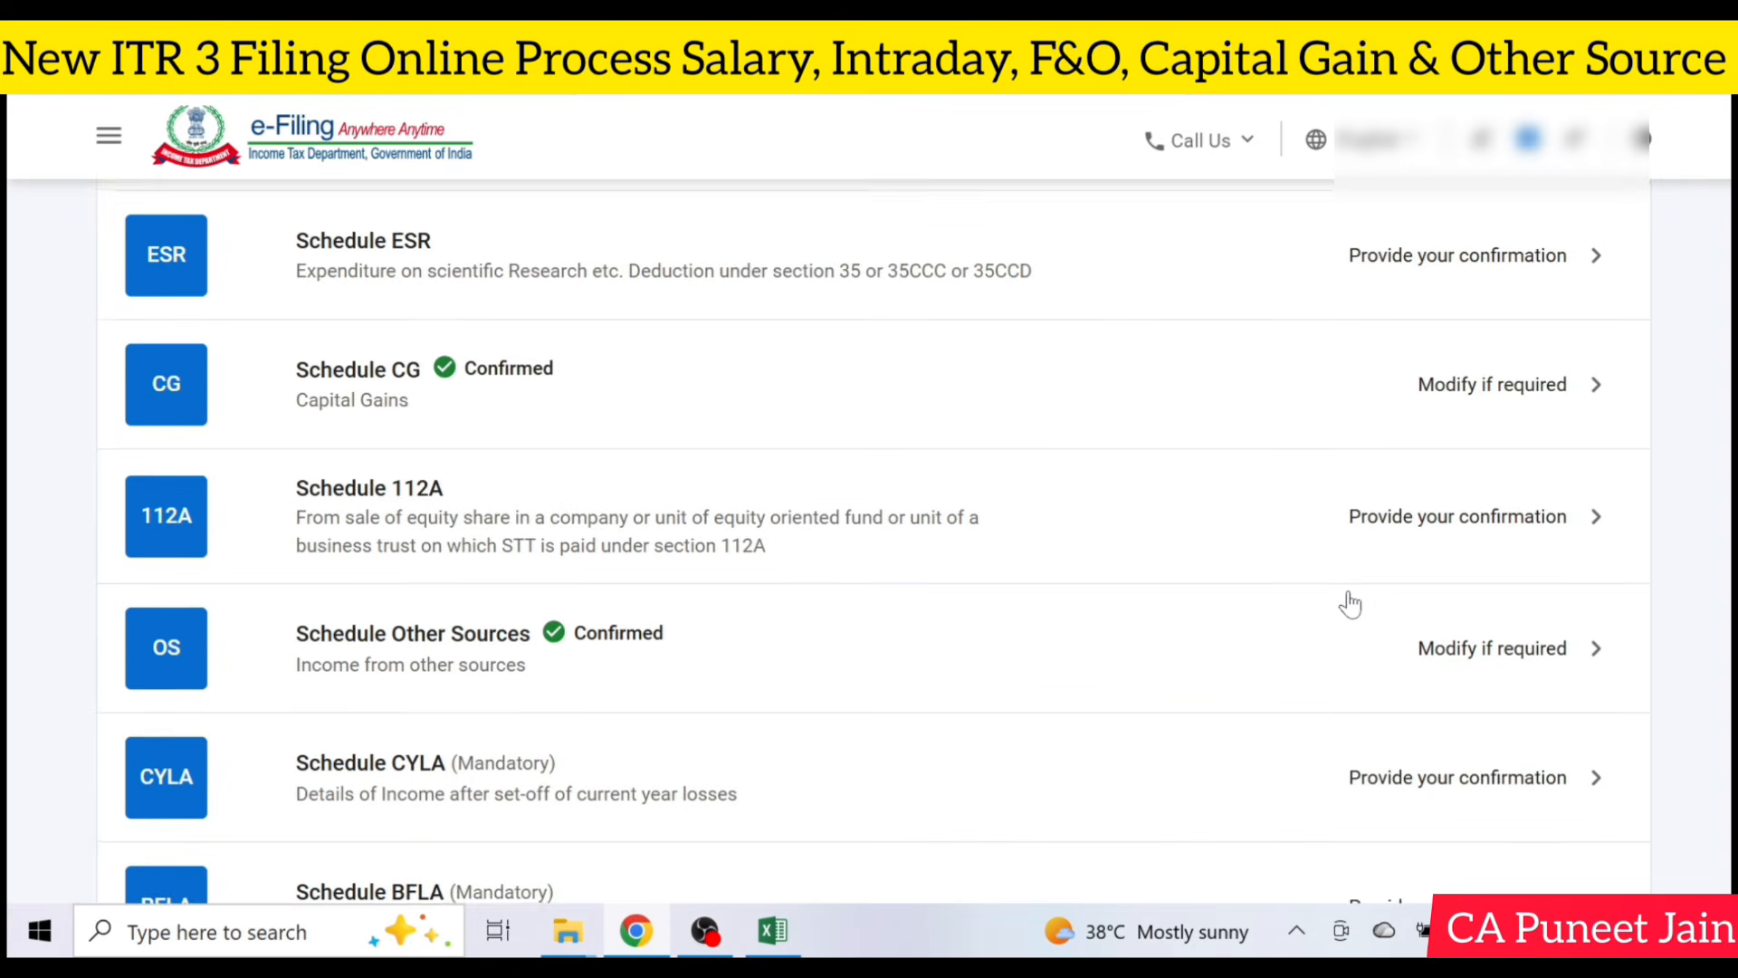
Open Part B - TTI and confirm the computation of tax liability with No for foreign assets and income.
{"action": "scroll", "coordinate": [1349, 604], "scroll_direction": "down", "scroll_amount": 20}
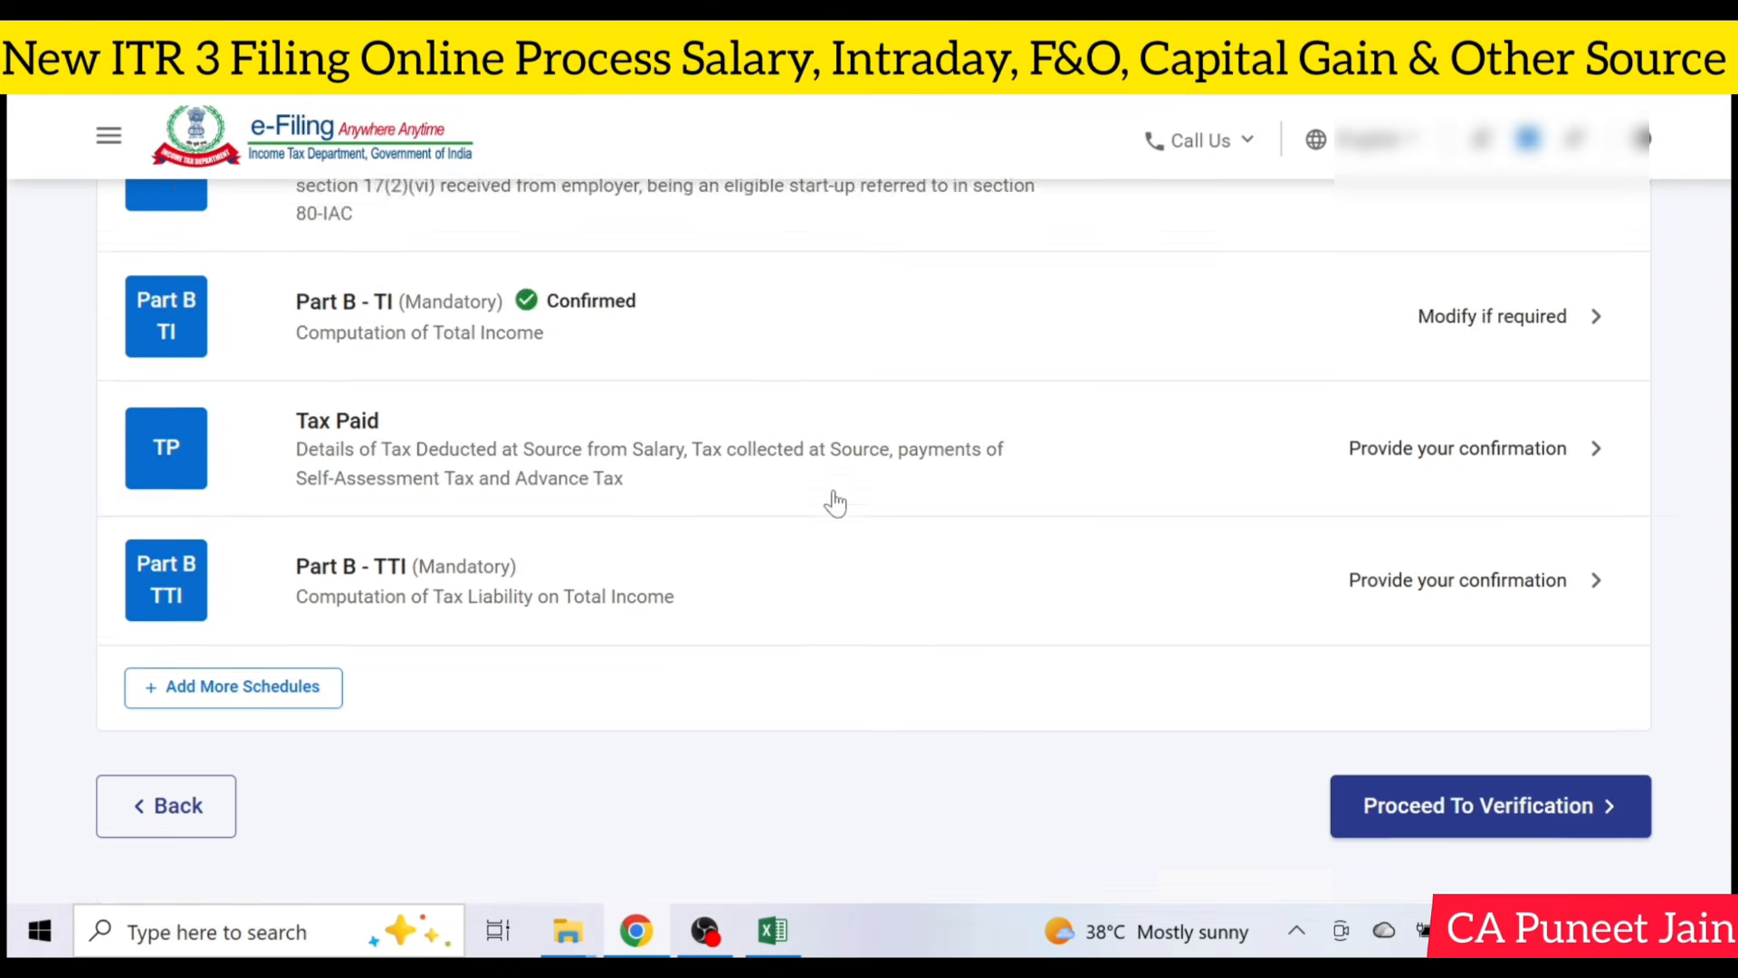
{"action": "scroll", "coordinate": [835, 503], "scroll_direction": "down", "scroll_amount": 2}
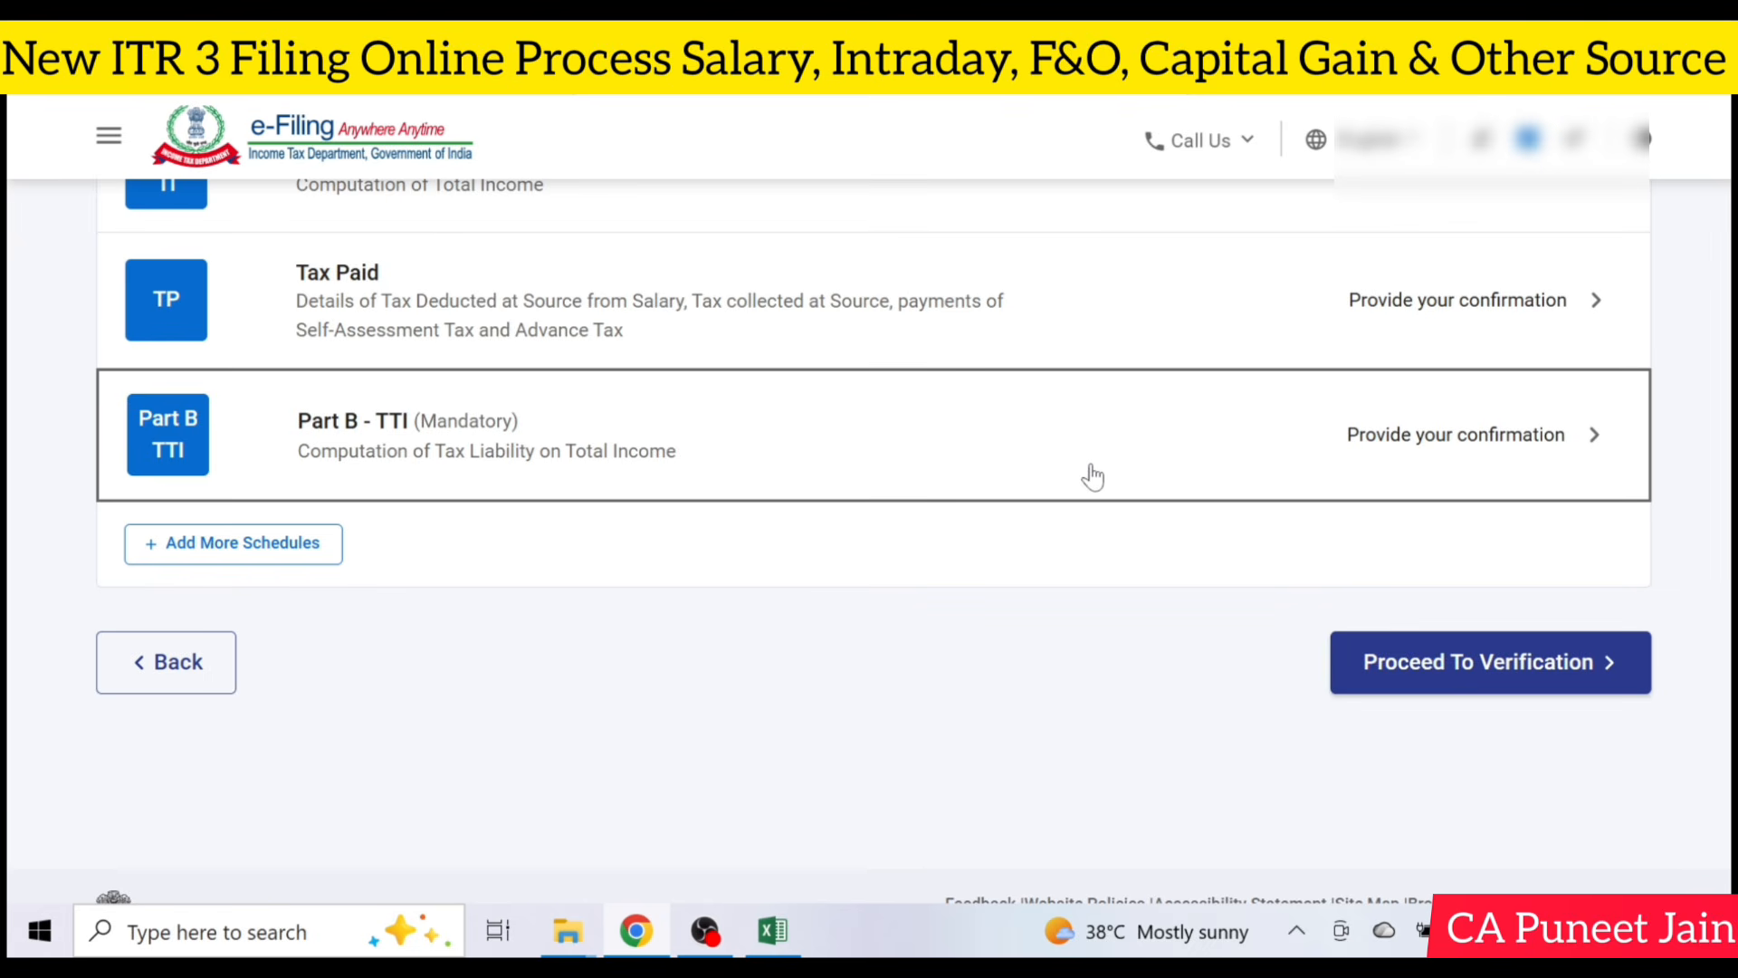
{"action": "left_click", "coordinate": [1093, 475]}
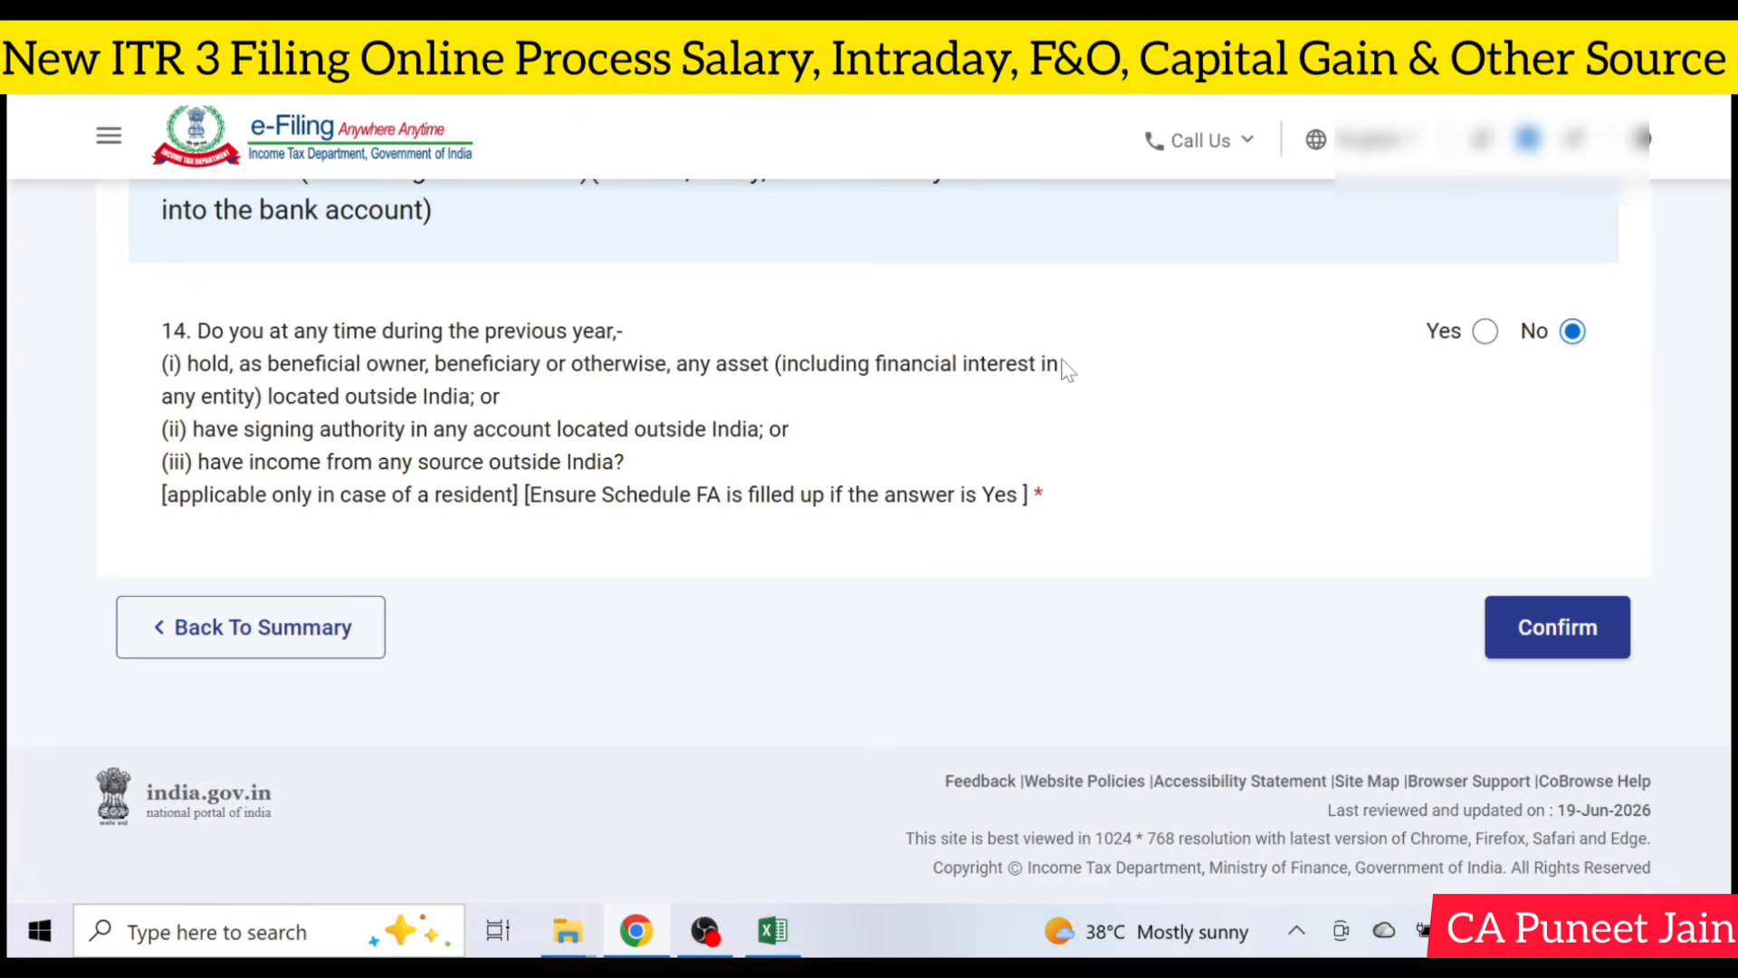
{"action": "left_click", "coordinate": [1506, 650]}
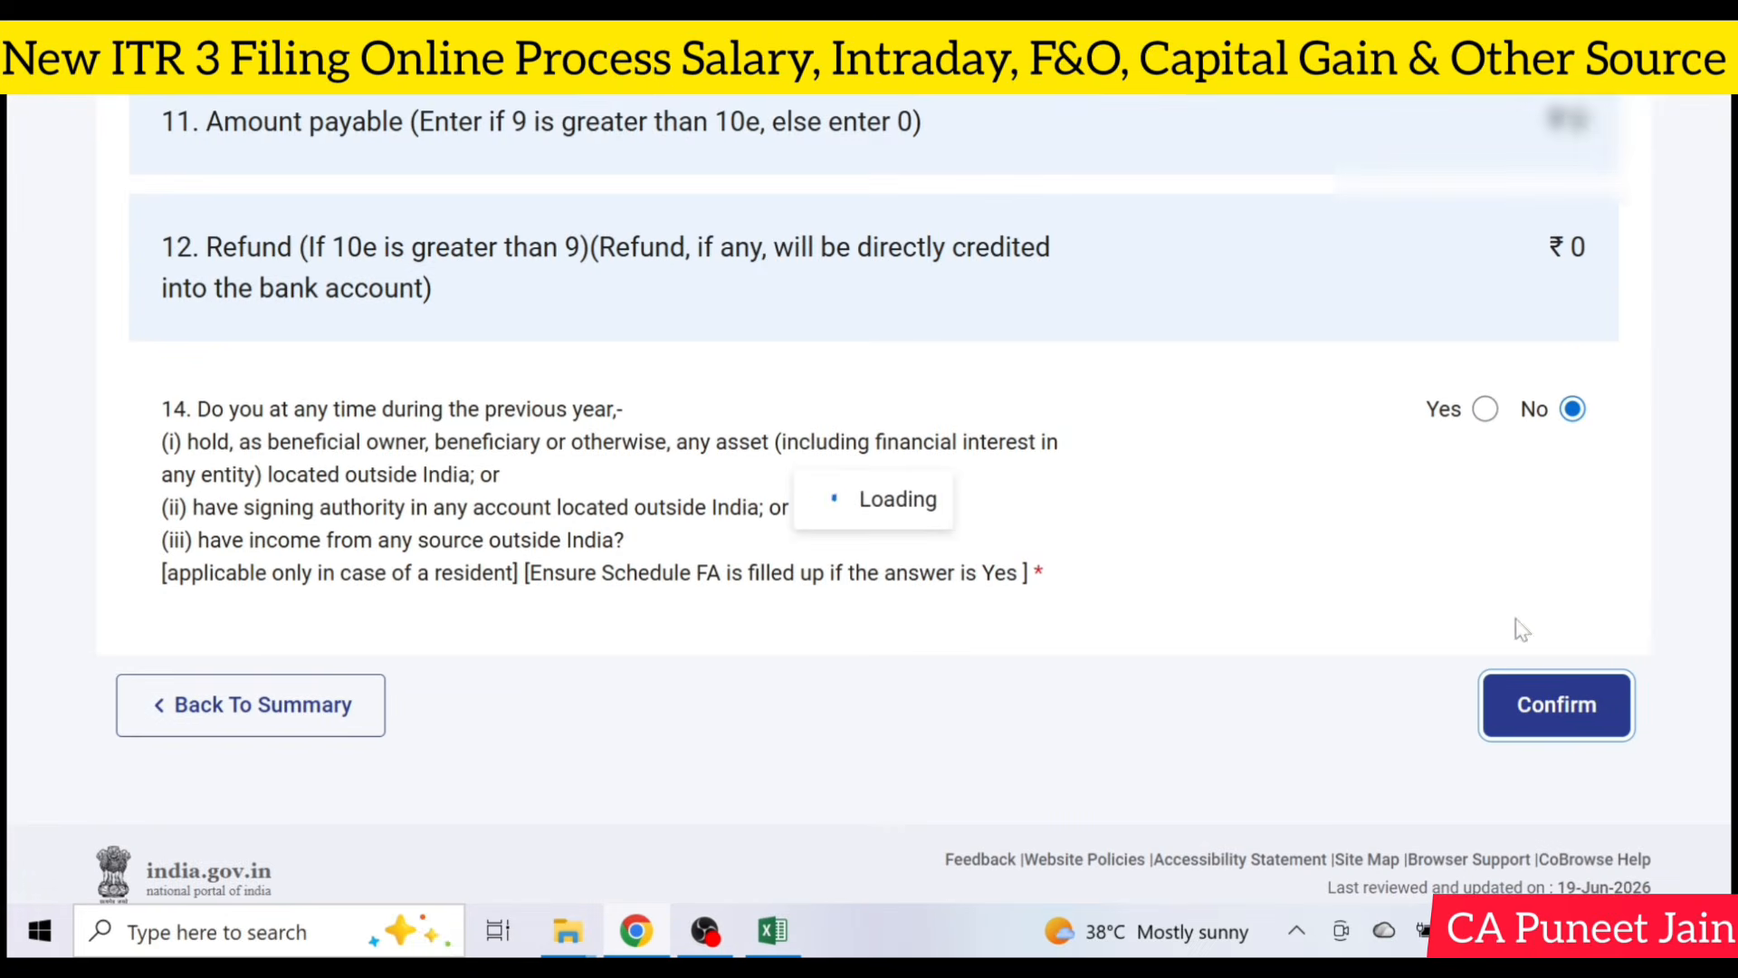
{"action": "scroll", "coordinate": [988, 464], "scroll_direction": "down", "scroll_amount": 12}
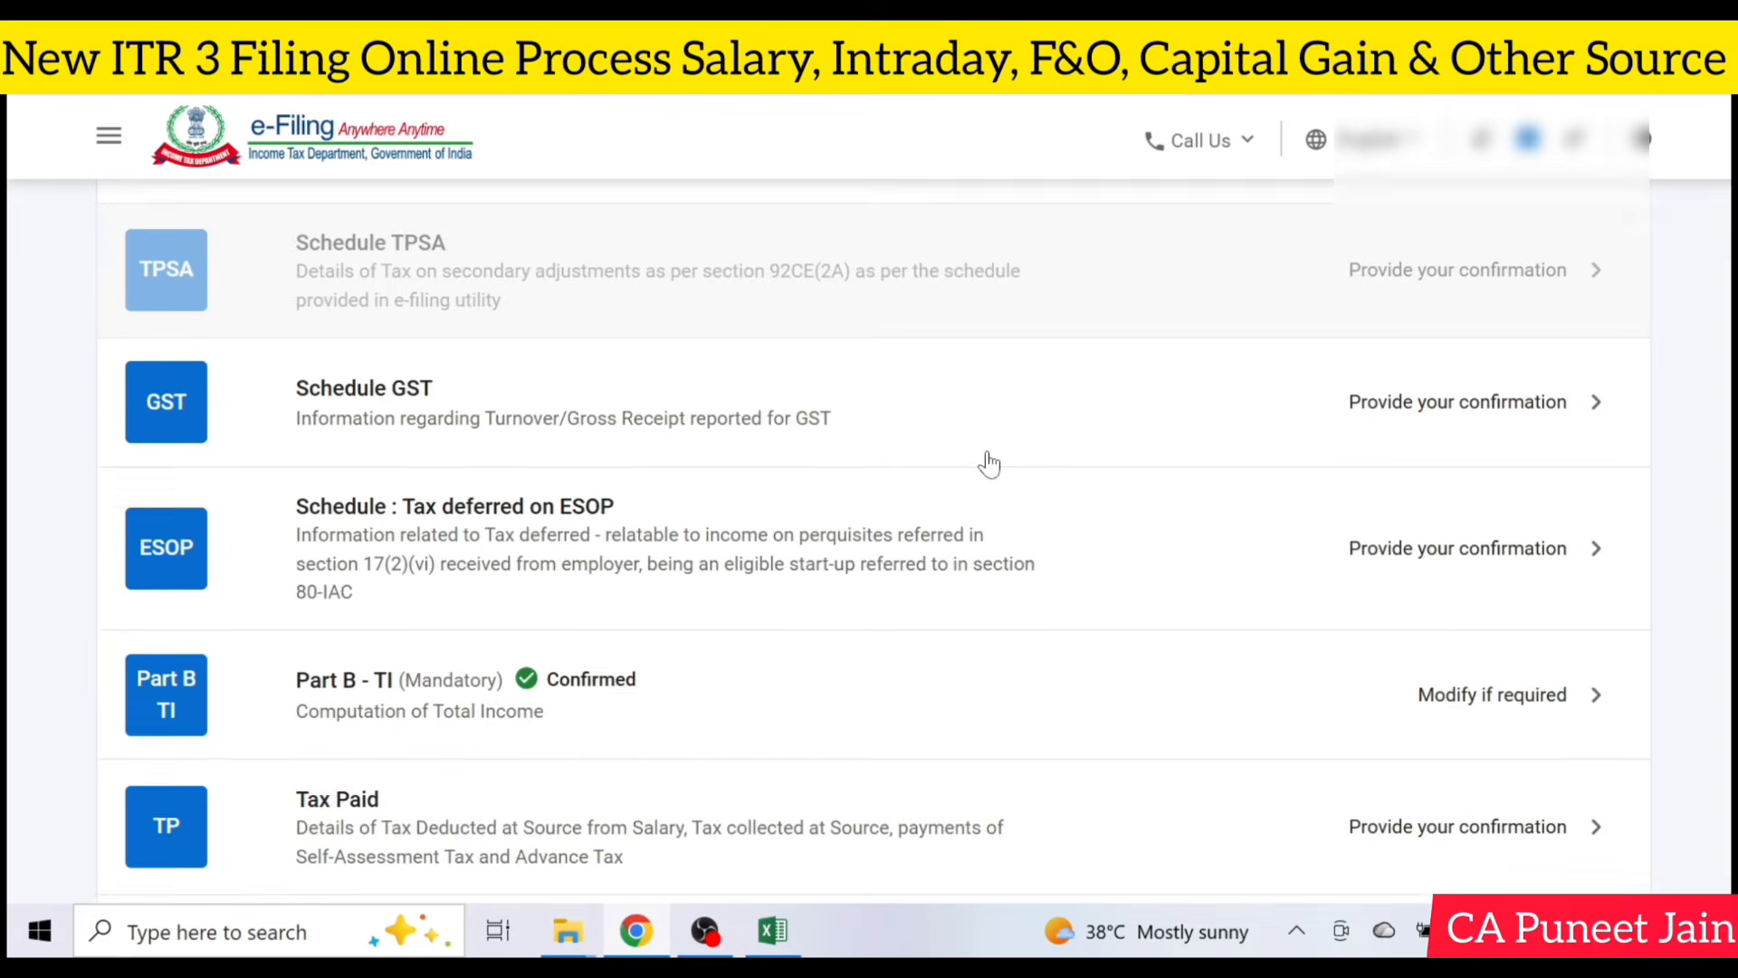
Open the Tax Paid schedule and review its Tax Collected at Source and Advance Tax and Self Assessment Tax sections.
{"action": "left_click", "coordinate": [810, 356]}
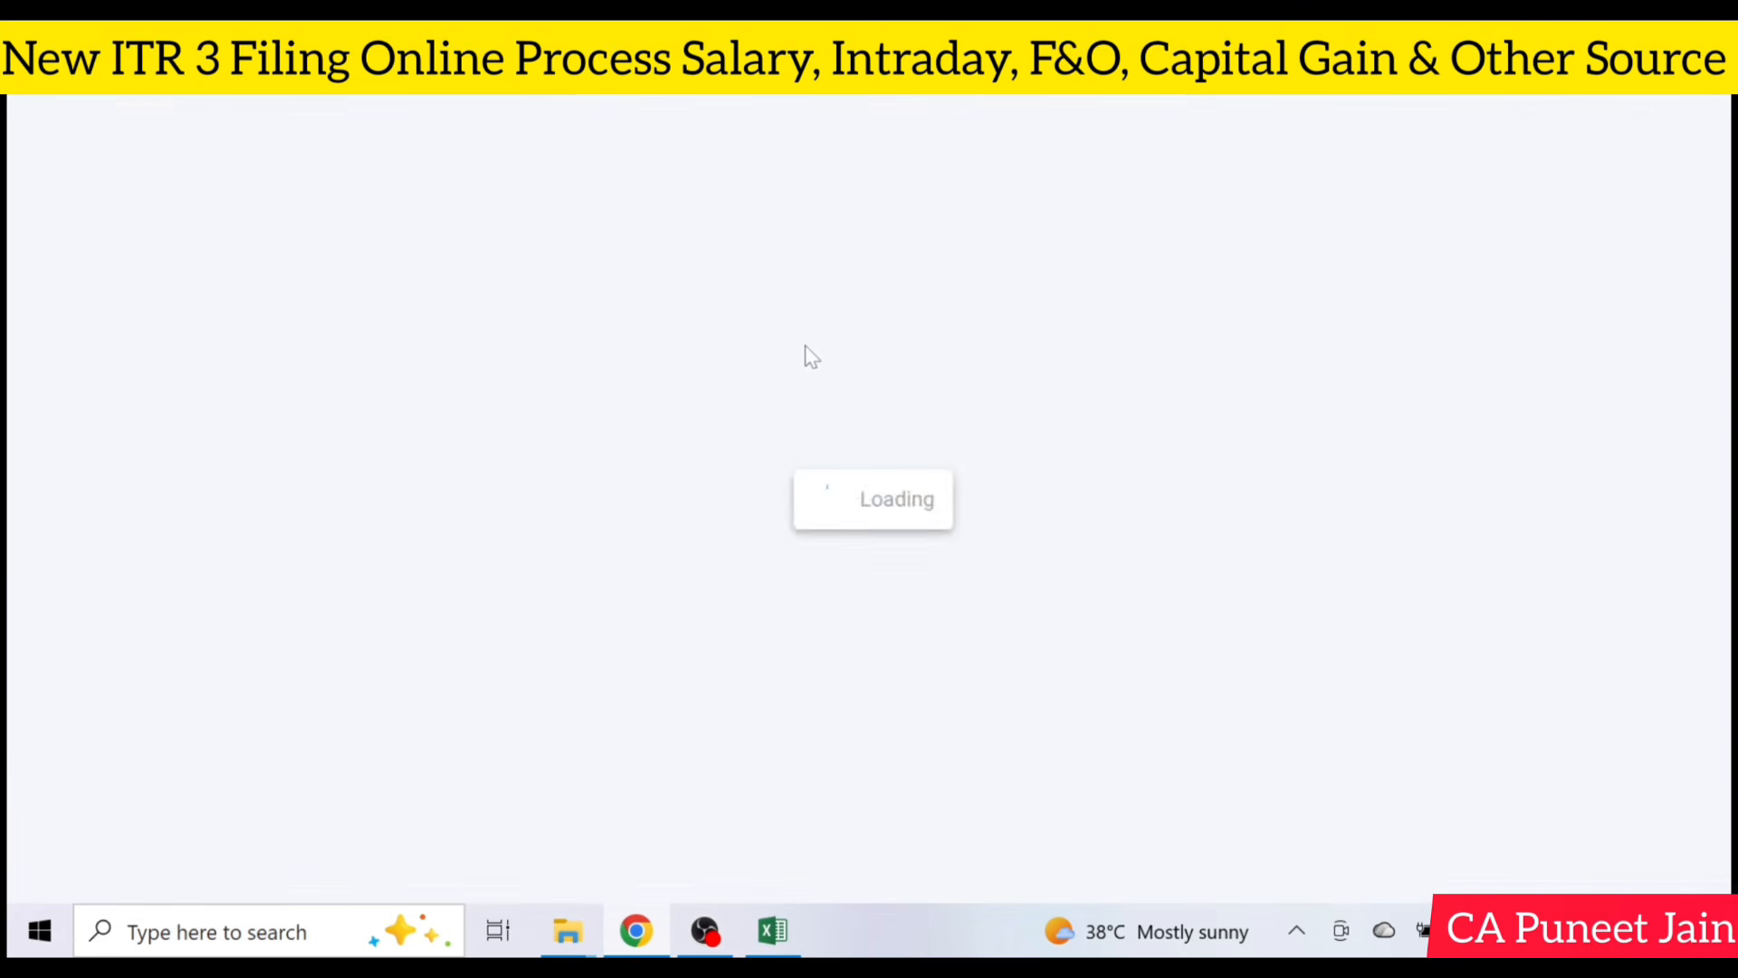
{"action": "scroll", "coordinate": [353, 337], "scroll_direction": "down", "scroll_amount": 3}
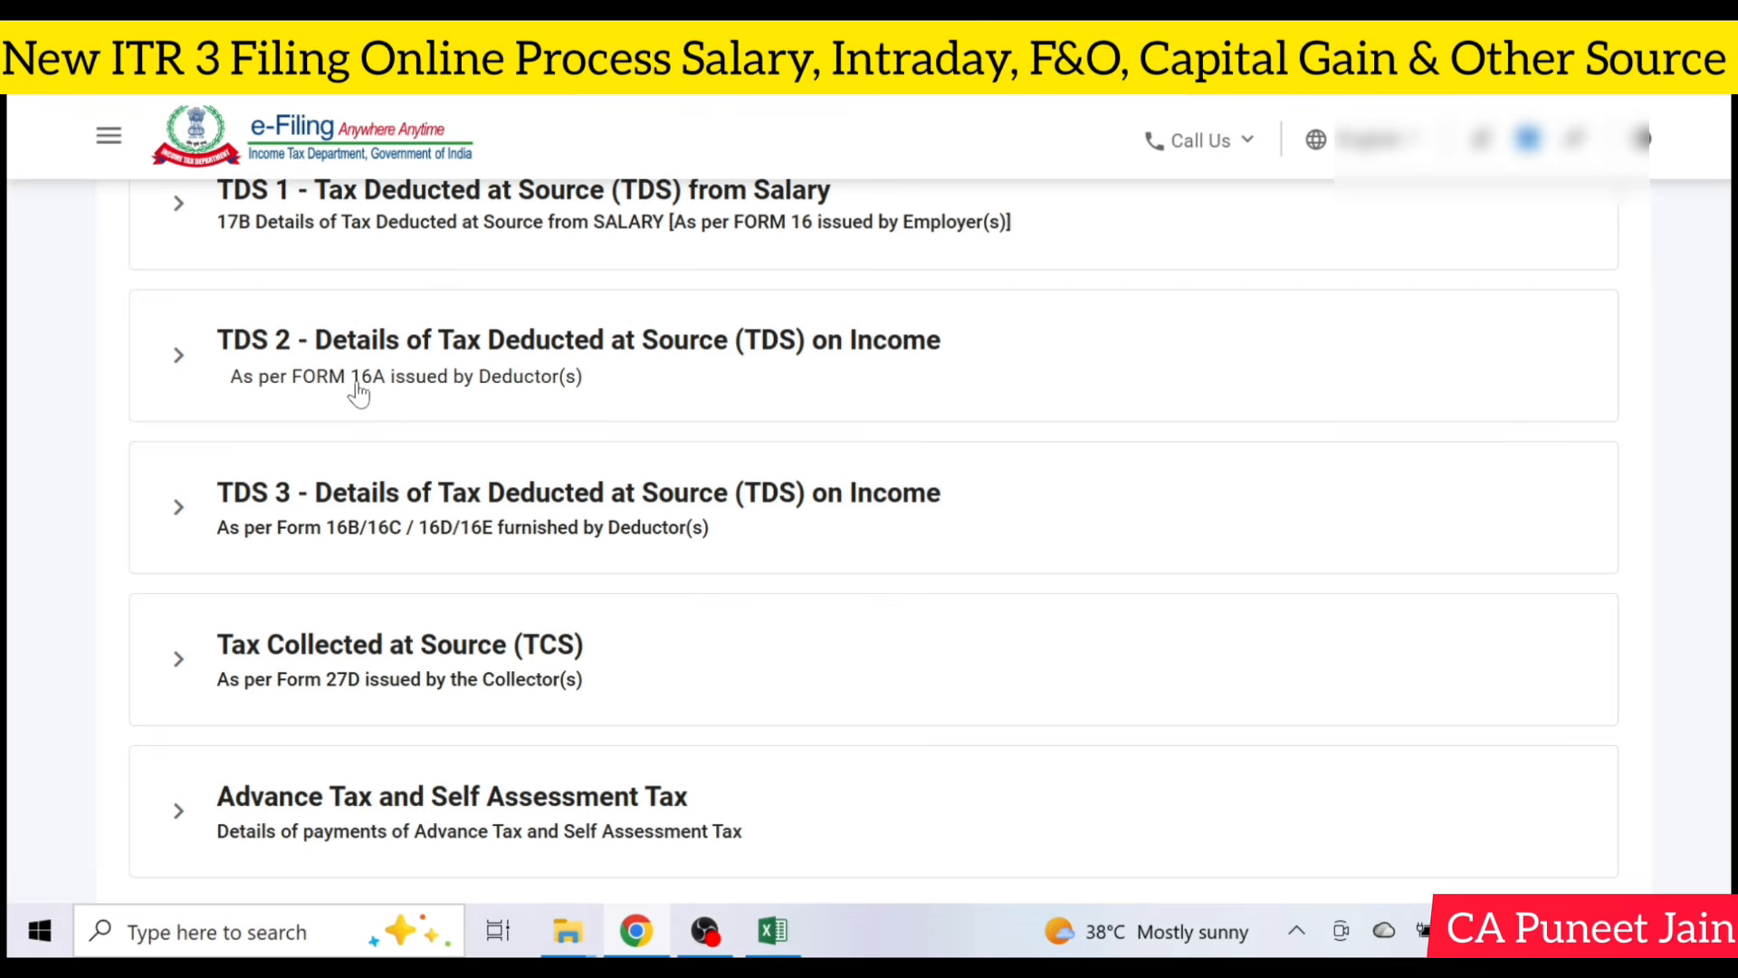
{"action": "scroll", "coordinate": [357, 391], "scroll_direction": "down", "scroll_amount": 2}
{"action": "left_click", "coordinate": [359, 543]}
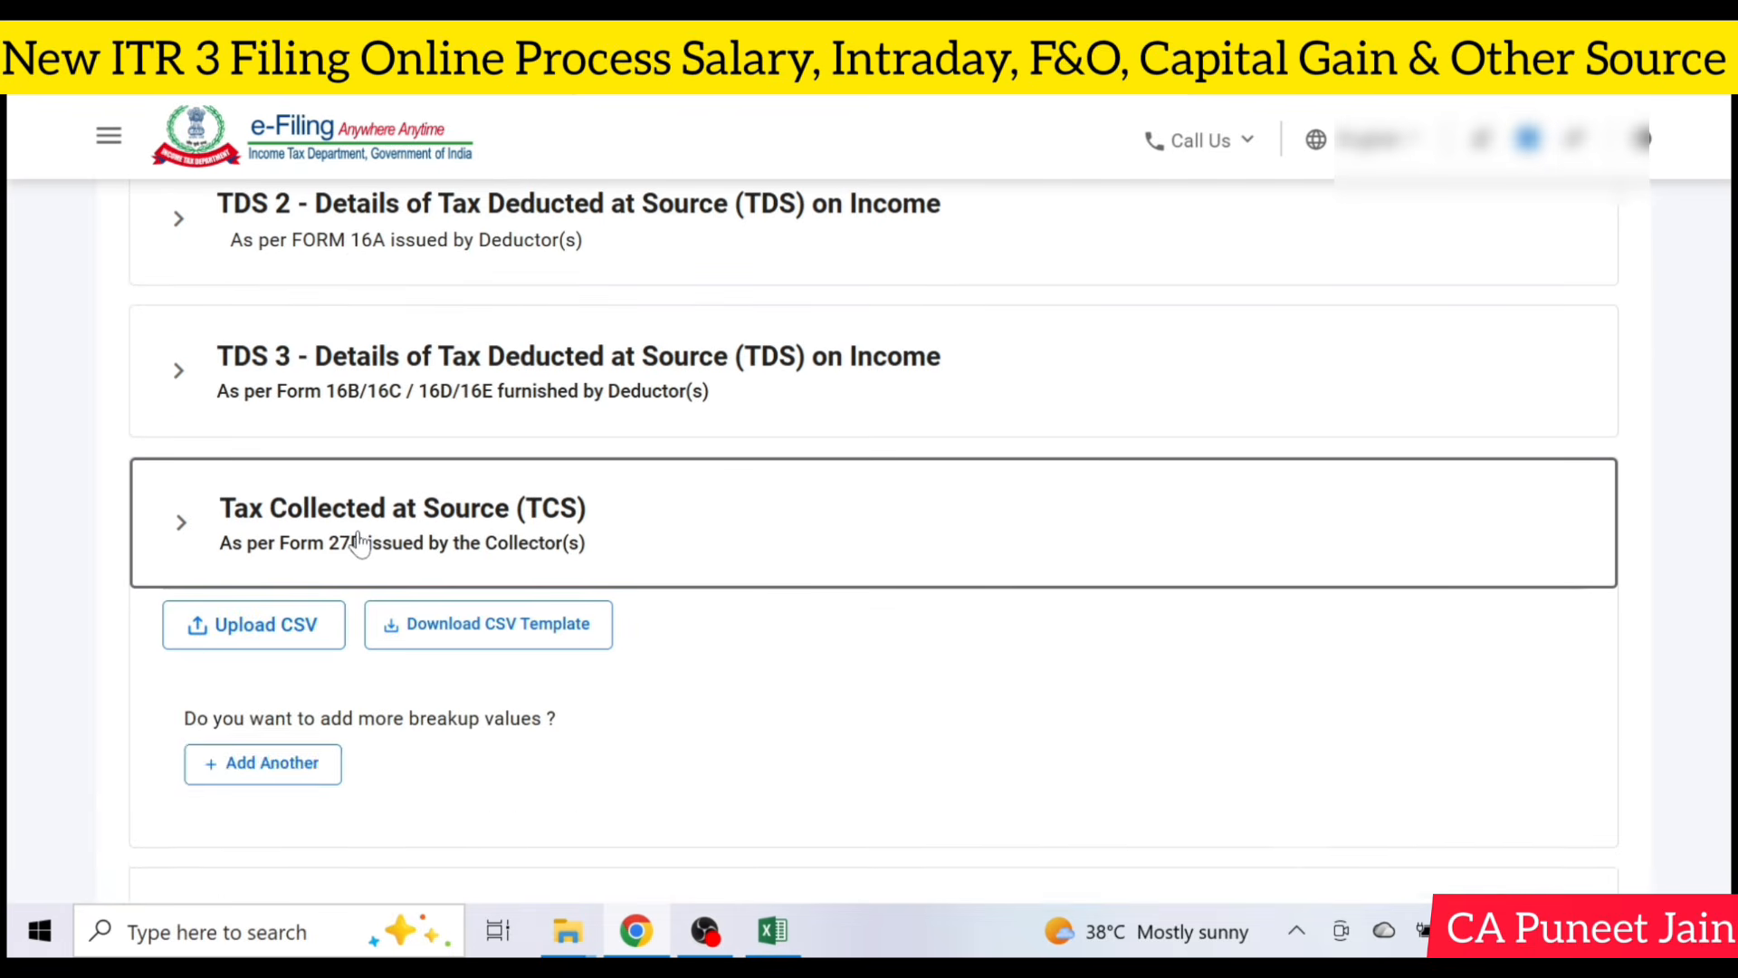
{"action": "left_click", "coordinate": [360, 543]}
{"action": "scroll", "coordinate": [622, 582], "scroll_direction": "down", "scroll_amount": 2}
{"action": "left_click", "coordinate": [406, 510]}
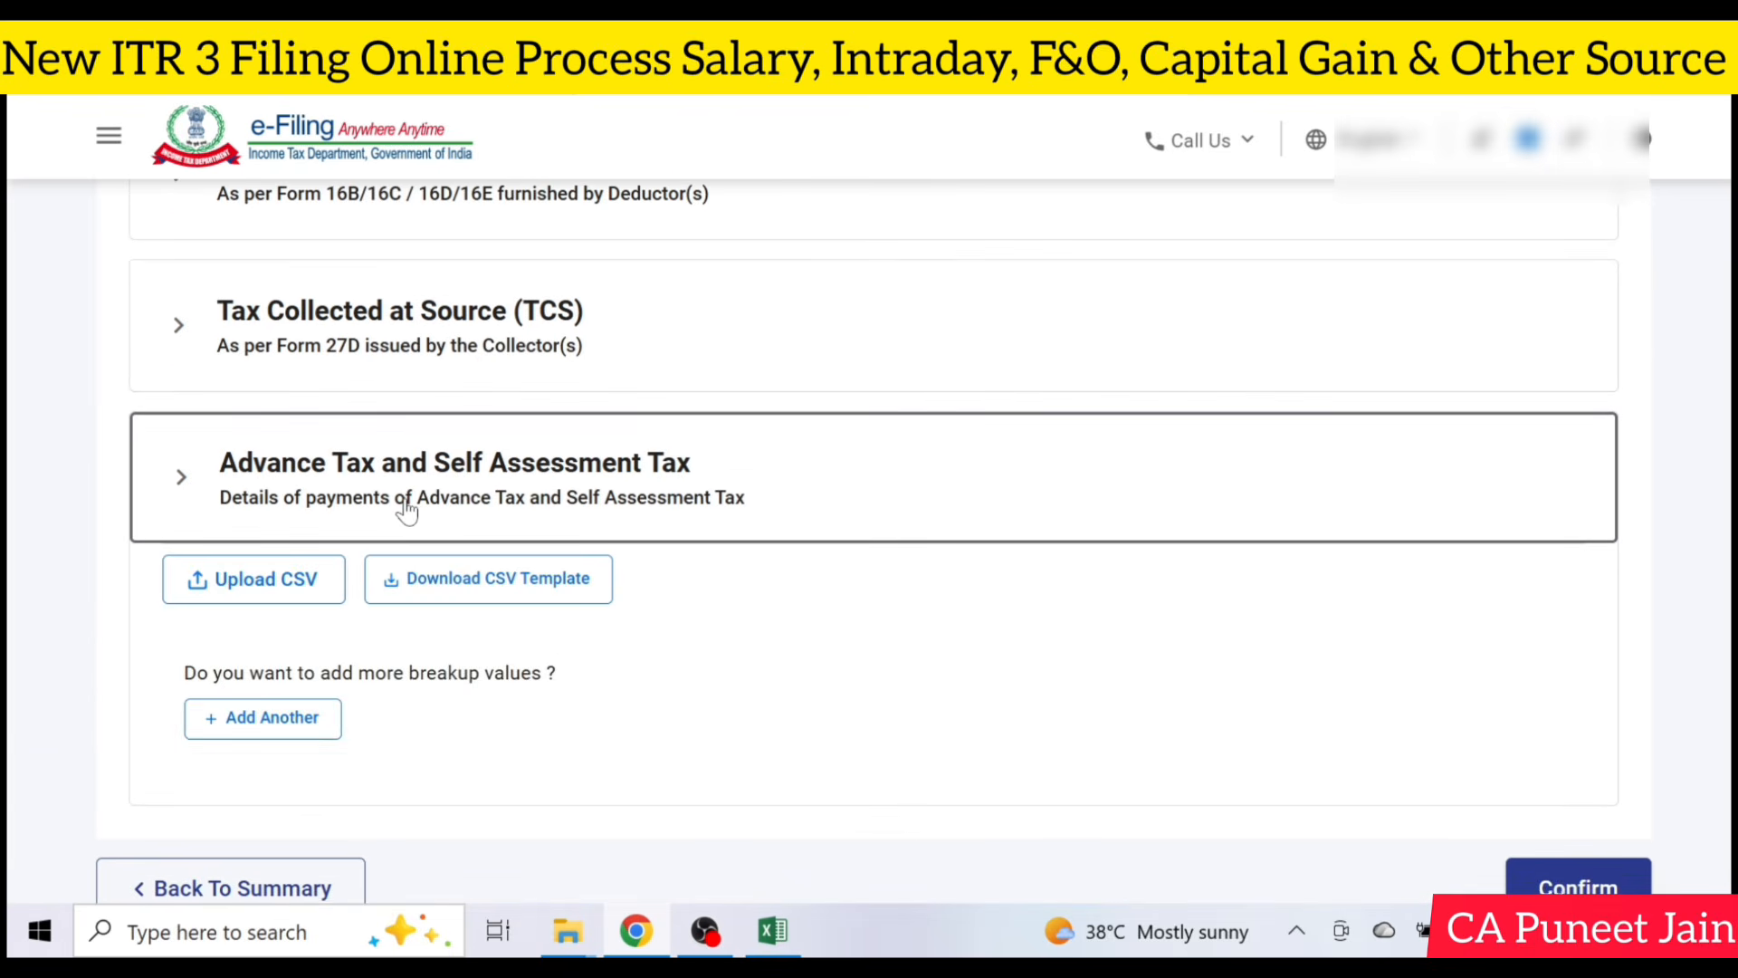
{"action": "scroll", "coordinate": [621, 628], "scroll_direction": "down", "scroll_amount": 2}
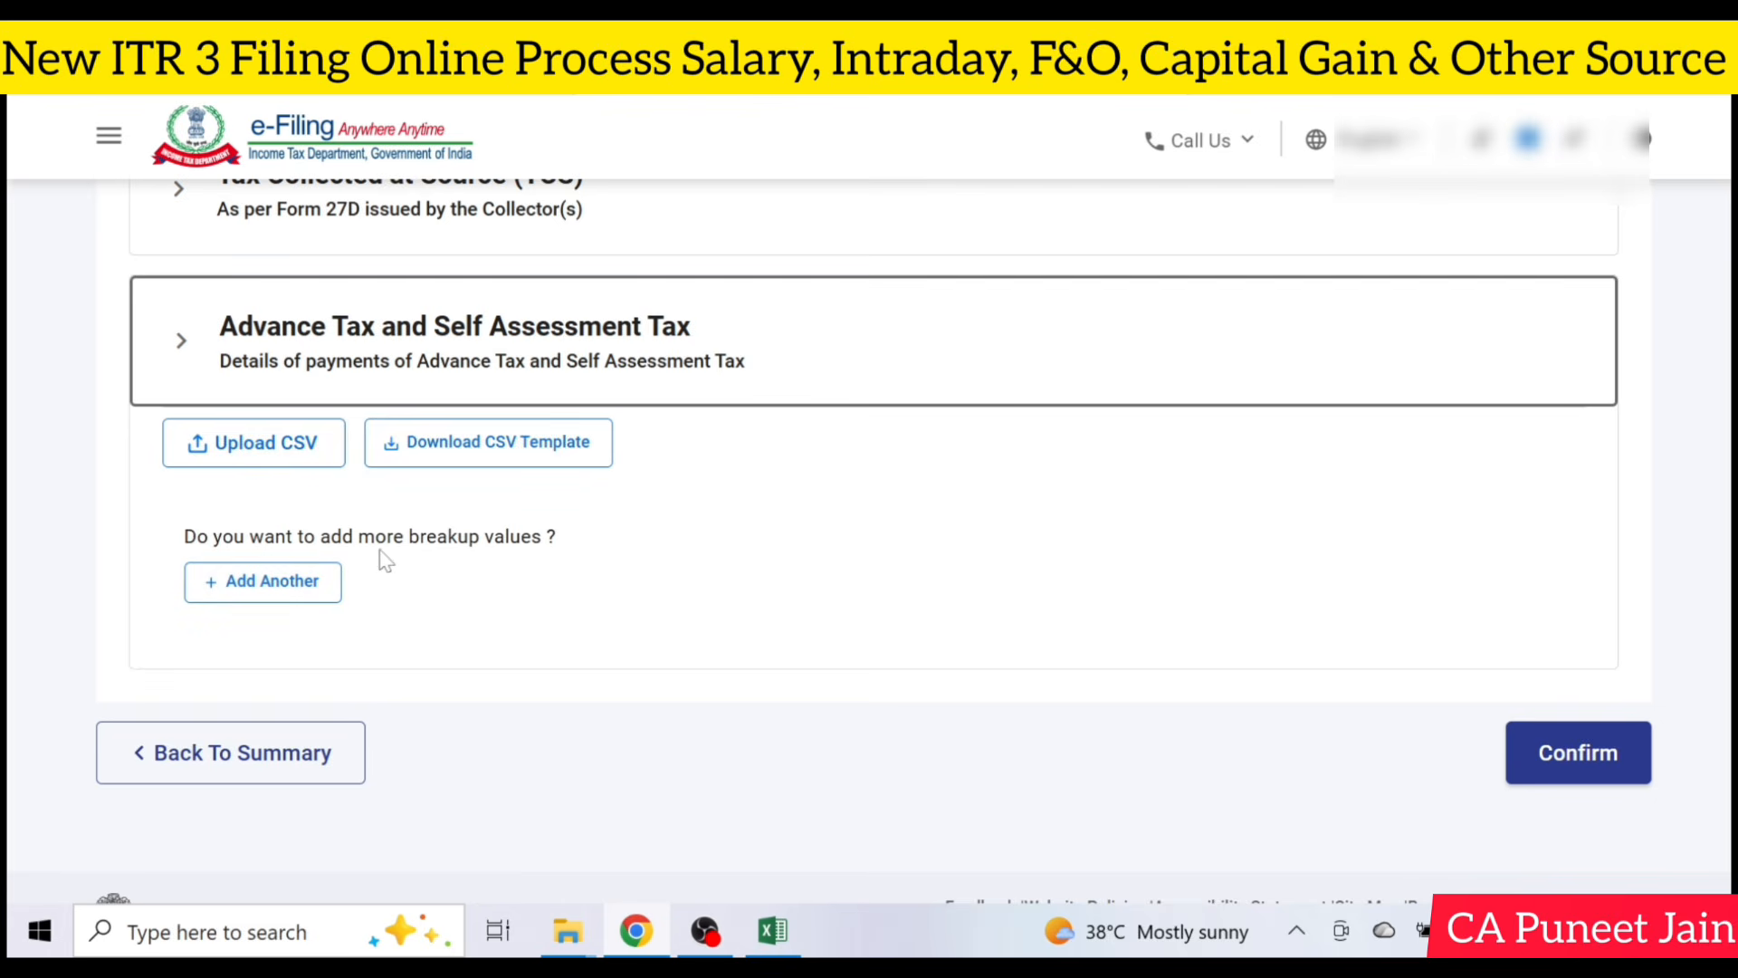
Confirm the Tax Paid schedule without adding entries and proceed from the schedule list to verification of the return.
{"action": "scroll", "coordinate": [662, 587], "scroll_direction": "up", "scroll_amount": 6}
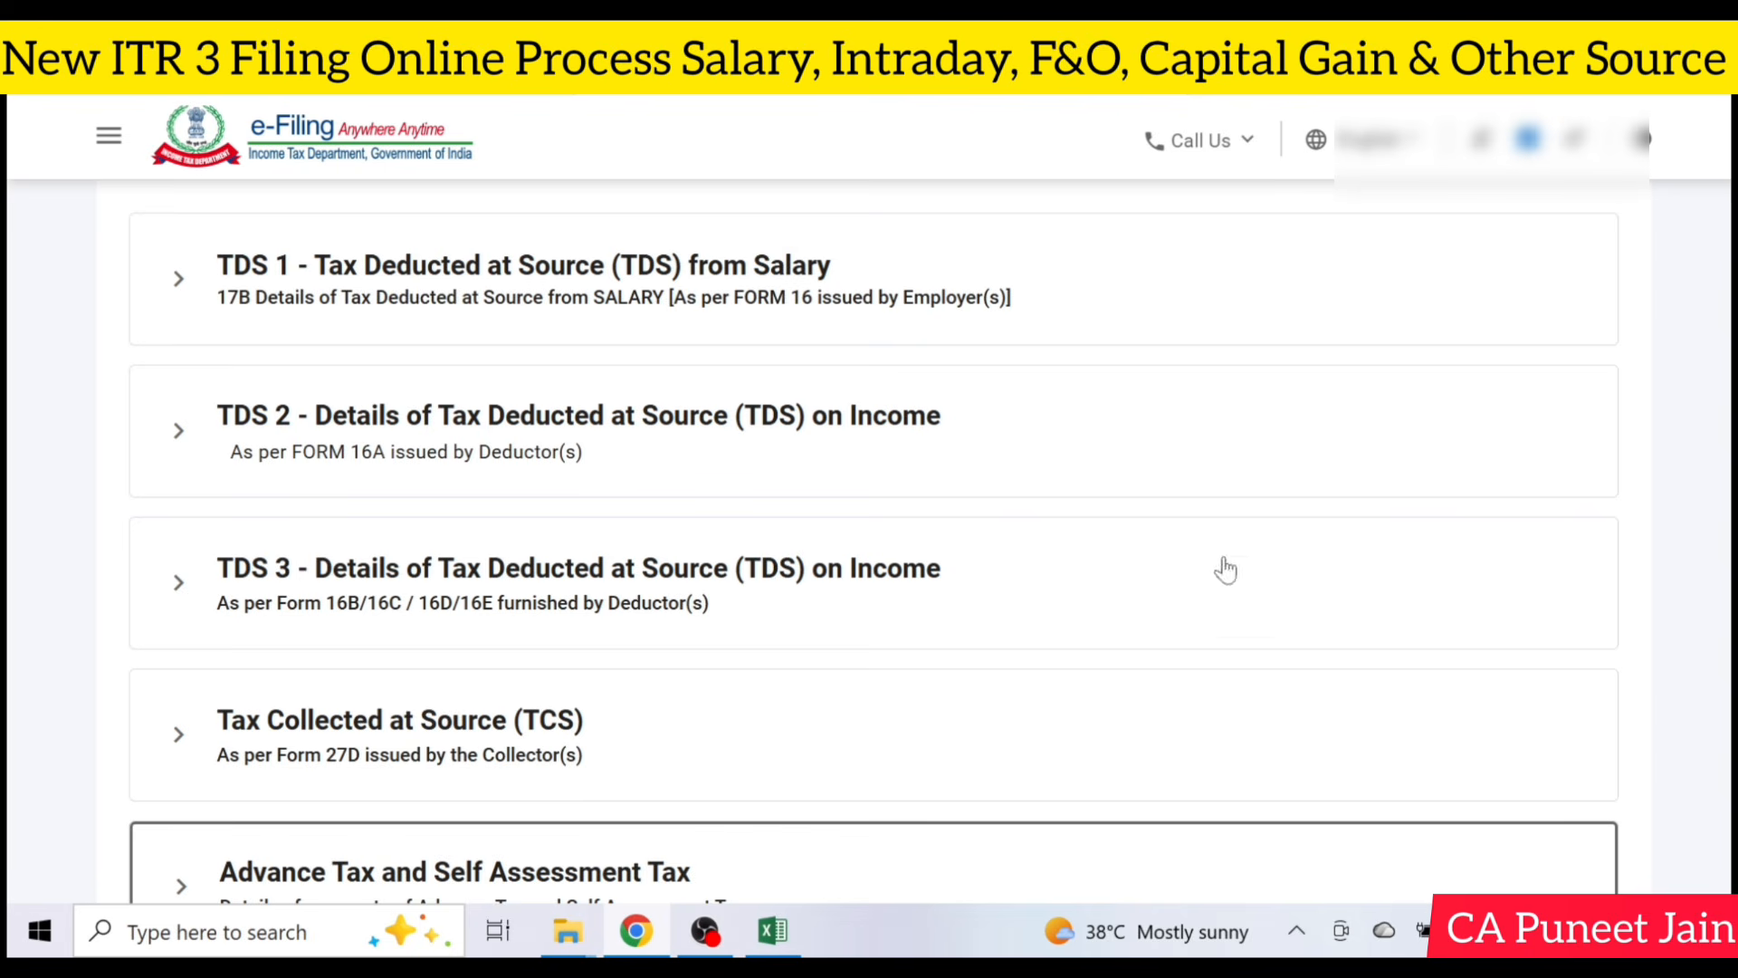
{"action": "scroll", "coordinate": [951, 601], "scroll_direction": "down", "scroll_amount": 7}
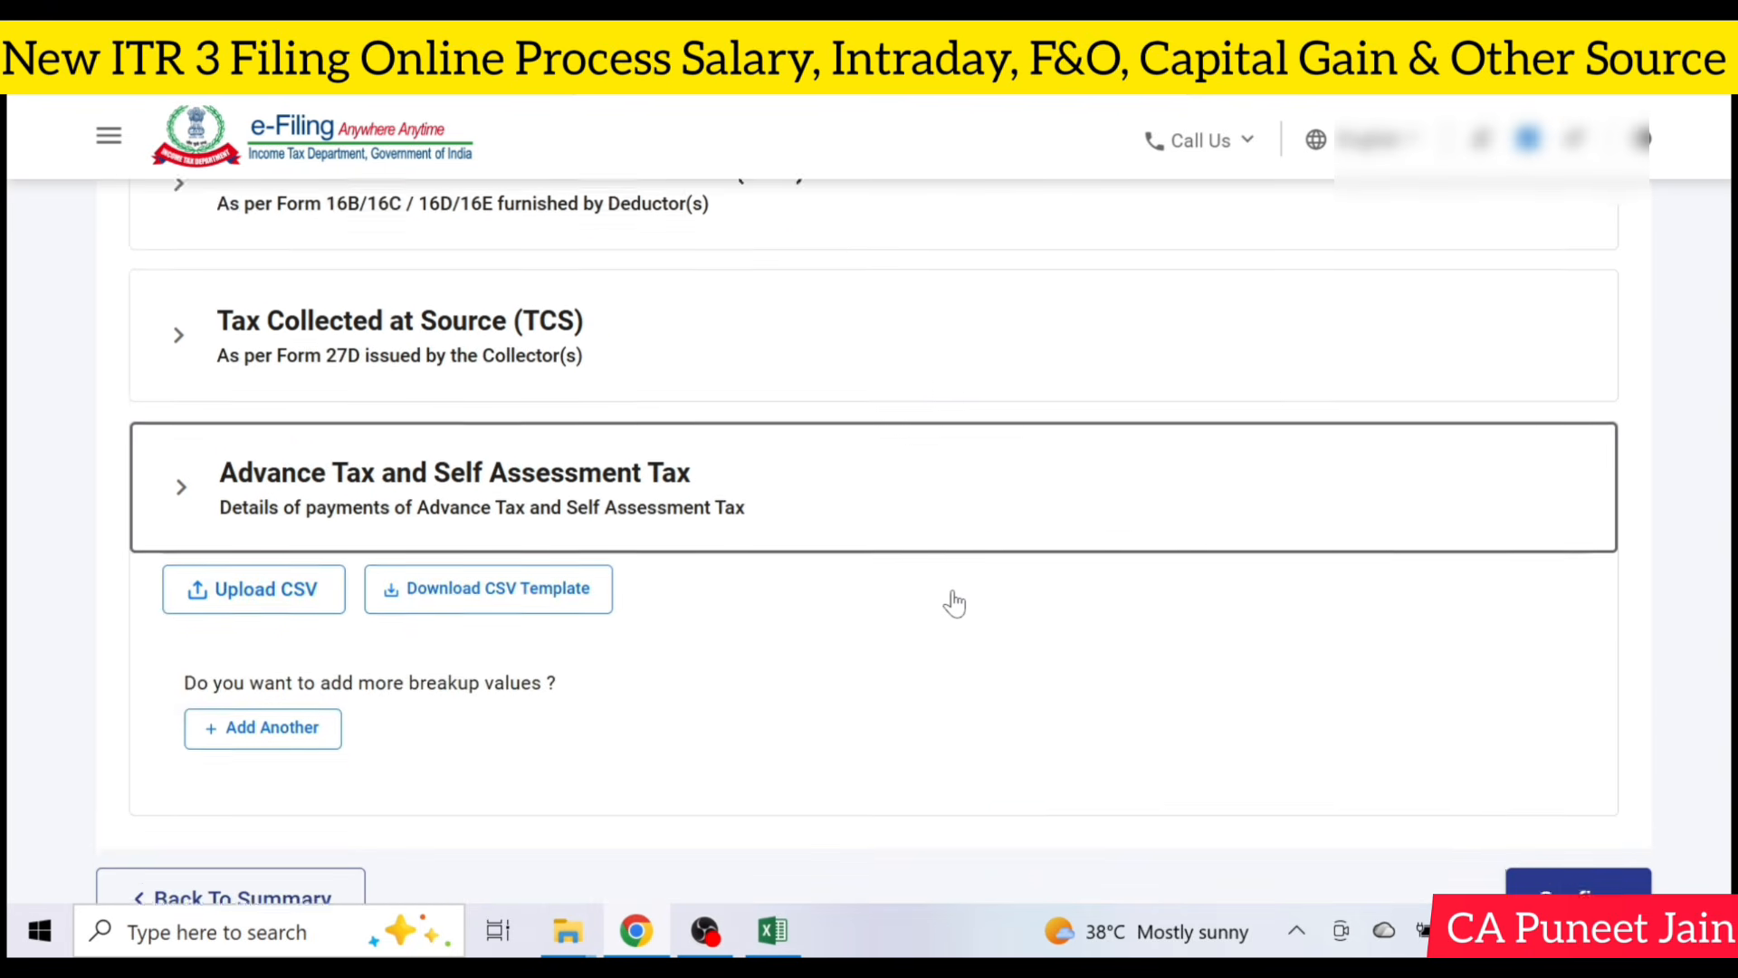
{"action": "left_click", "coordinate": [1598, 629]}
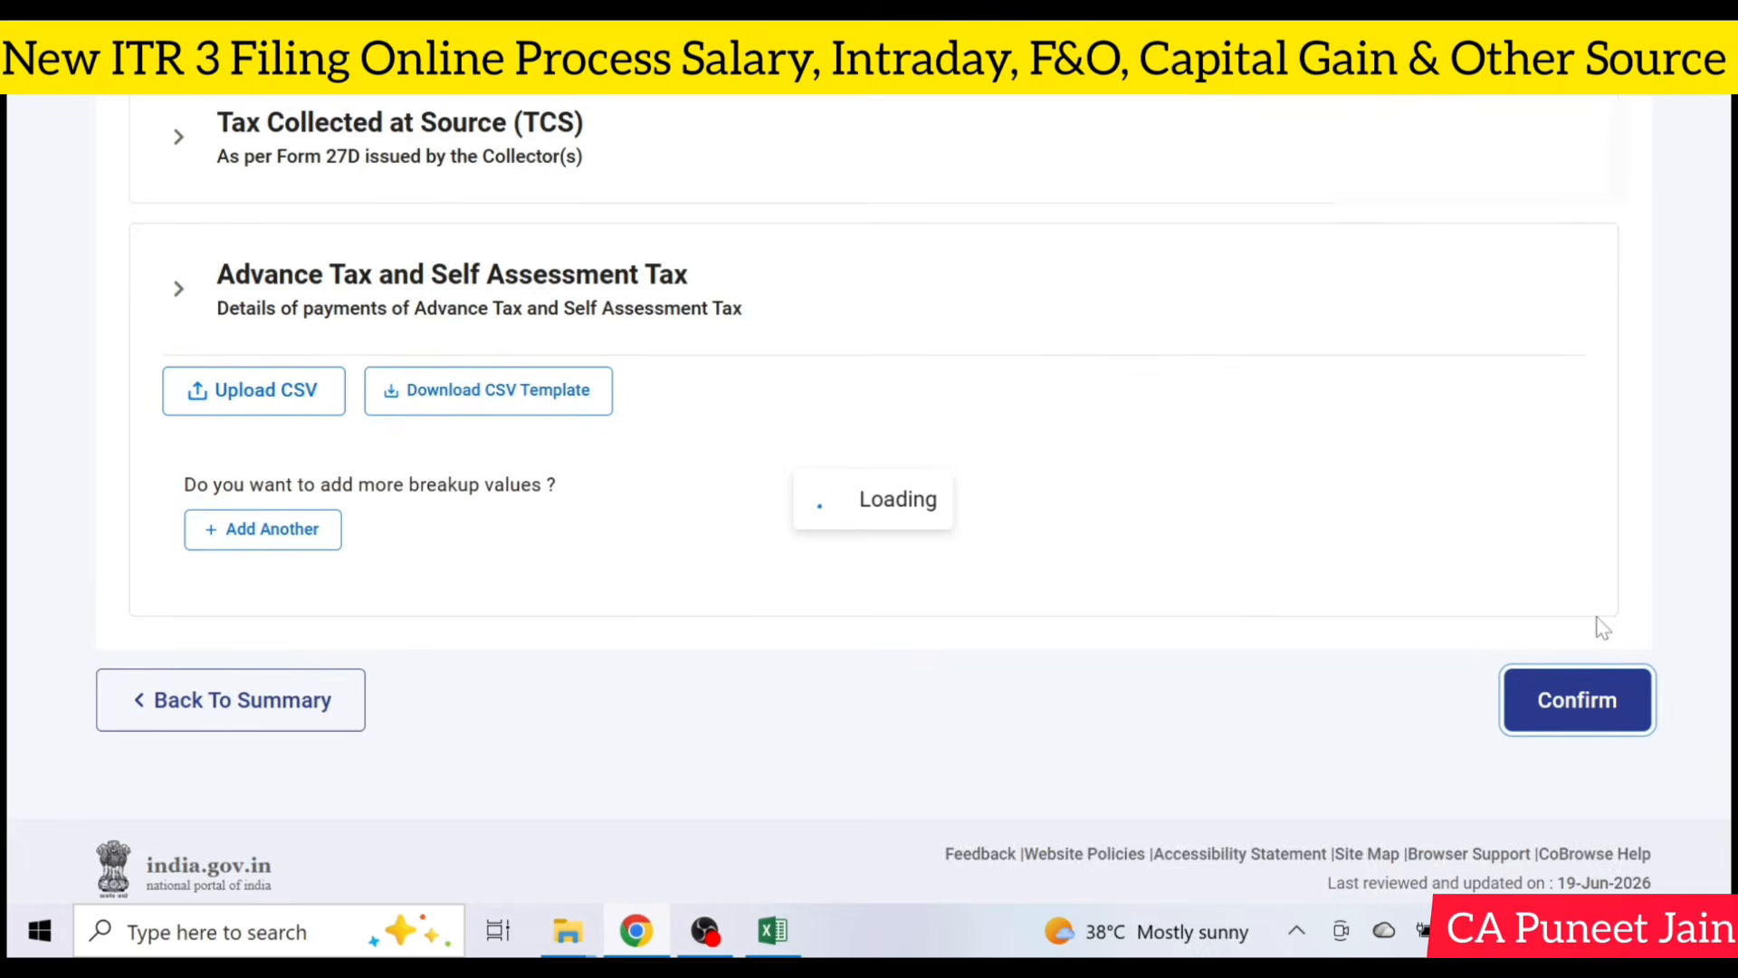
{"action": "scroll", "coordinate": [1599, 629], "scroll_direction": "down", "scroll_amount": 15}
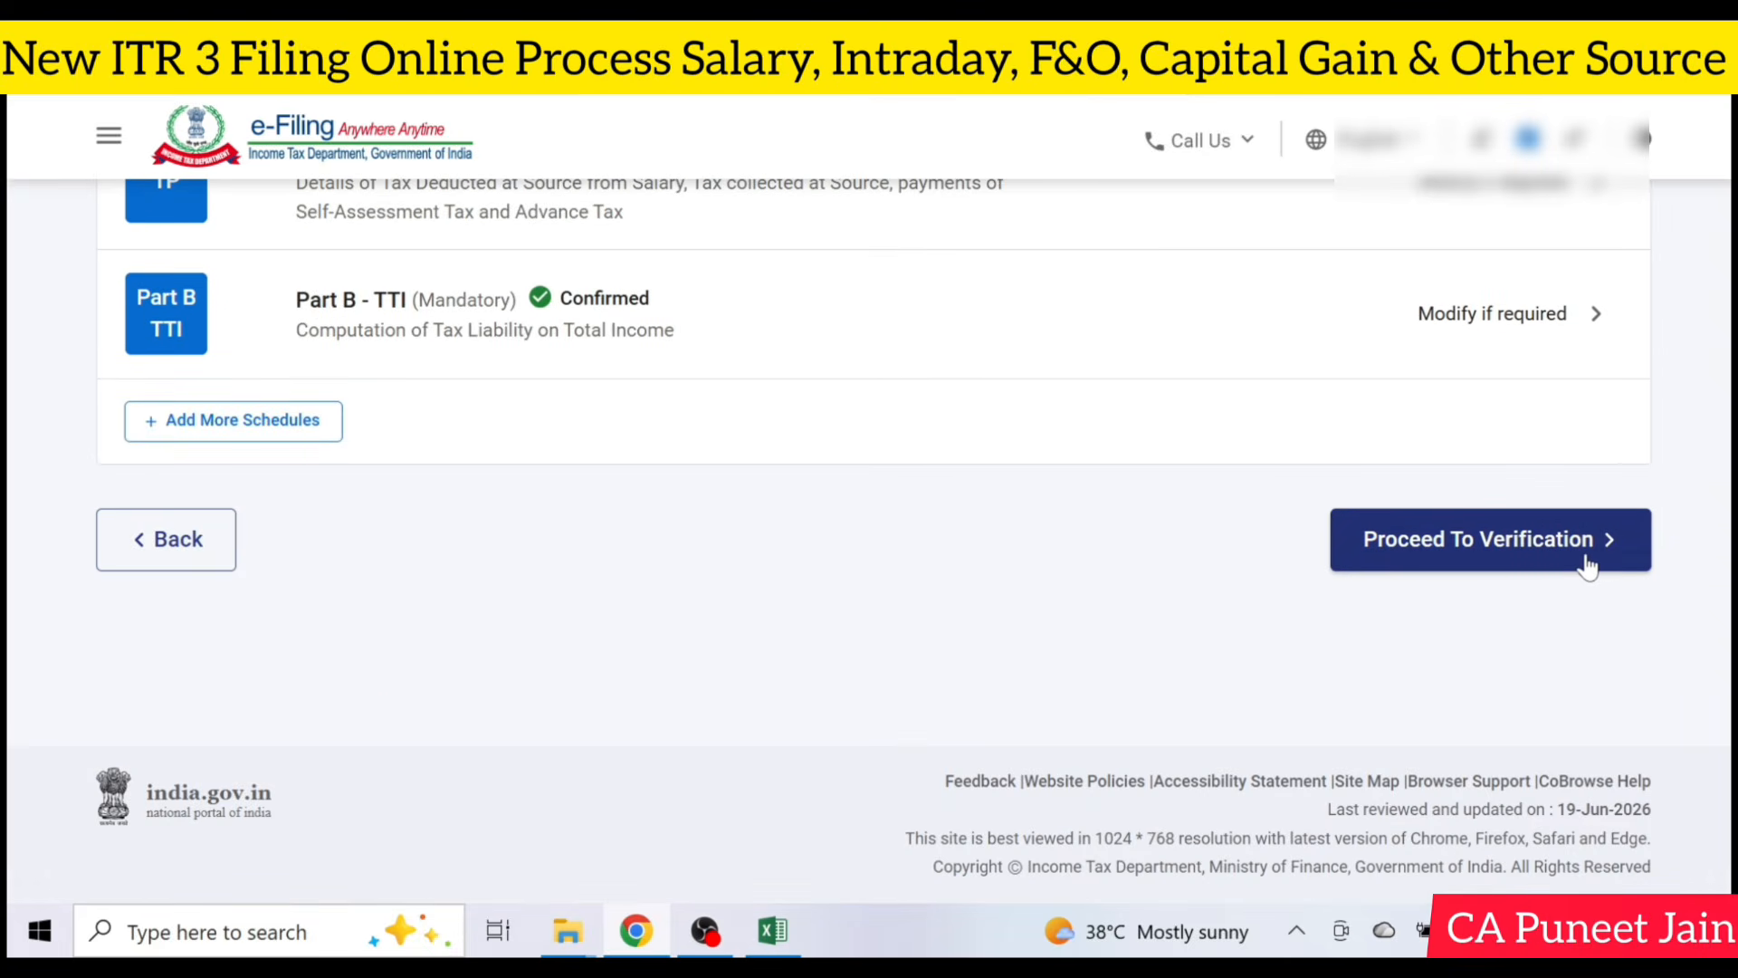
{"action": "left_click", "coordinate": [1587, 566]}
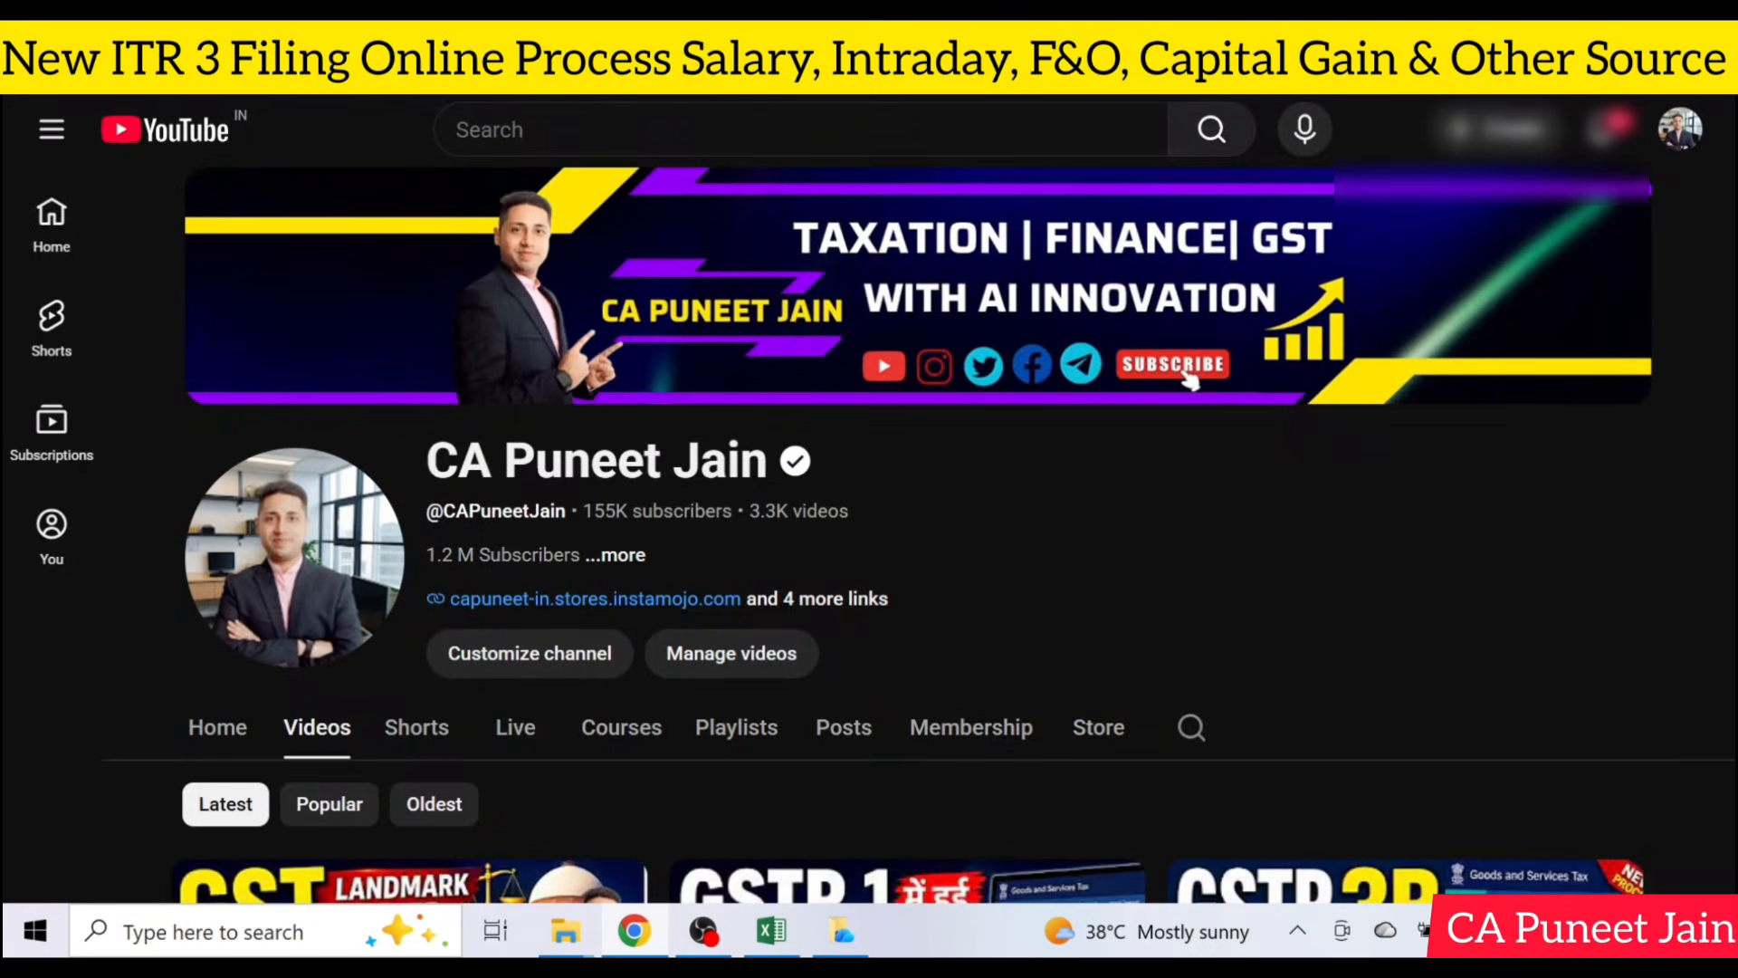
{"action": "scroll", "coordinate": [1074, 536], "scroll_direction": "down", "scroll_amount": 5}
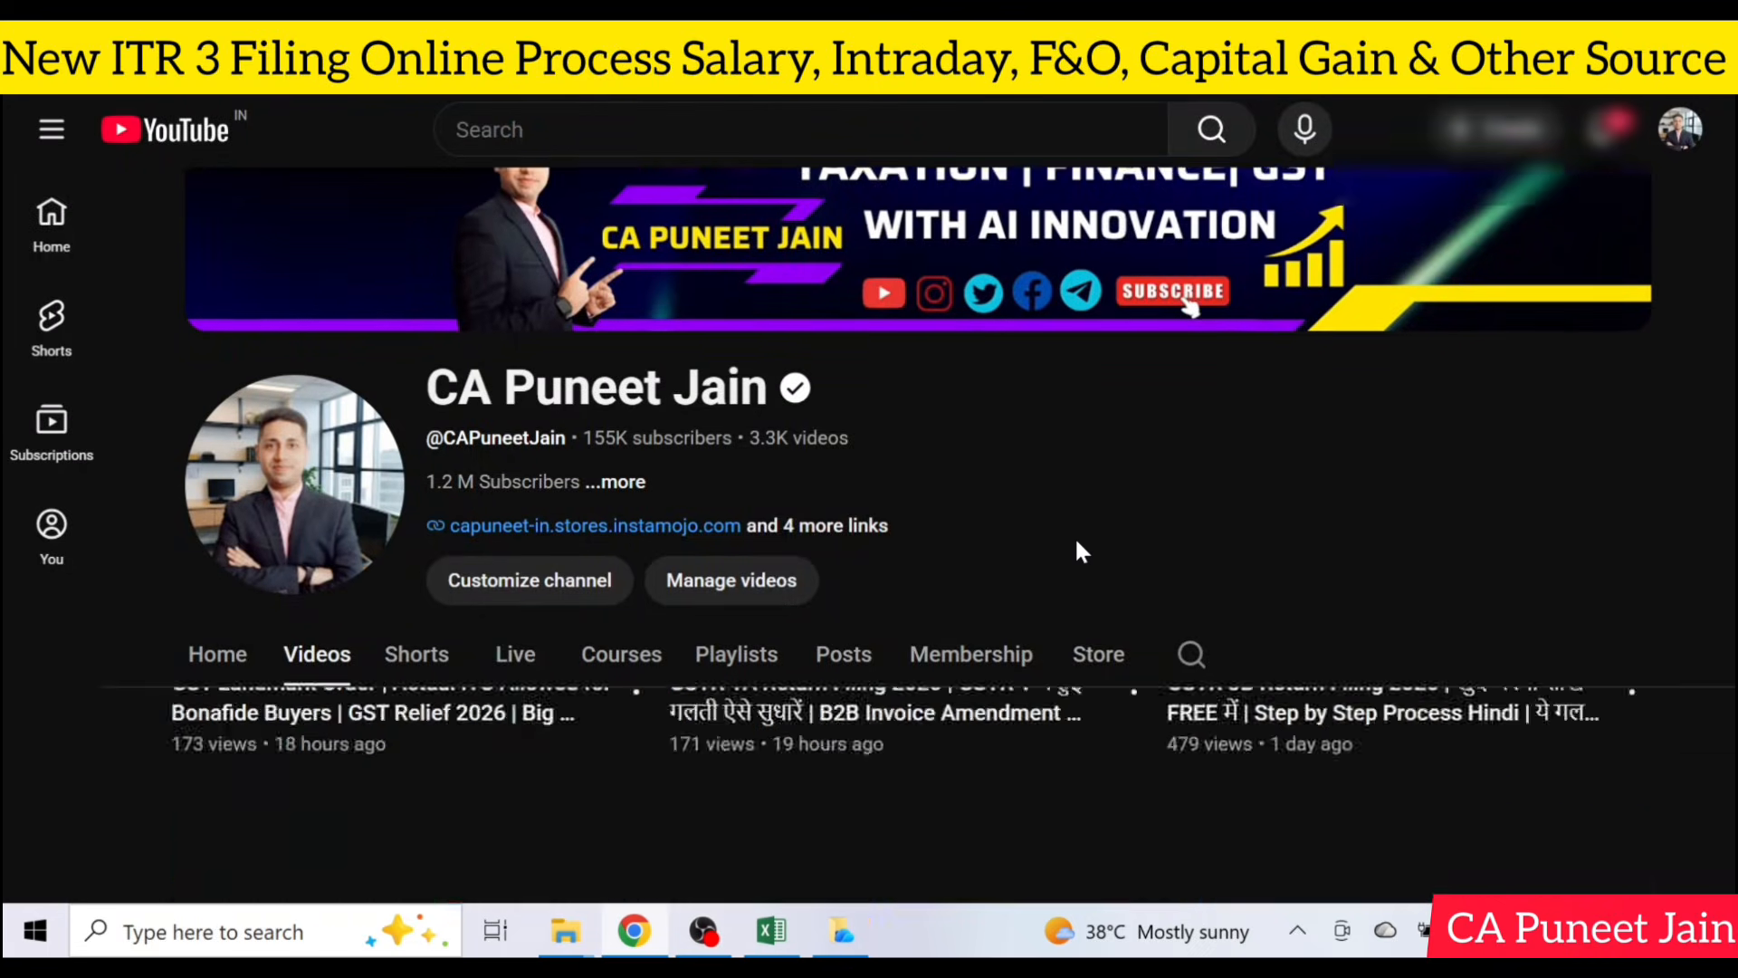
{"action": "mouse_move", "coordinate": [1077, 550]}
{"action": "scroll", "coordinate": [1078, 550], "scroll_direction": "down", "scroll_amount": 3}
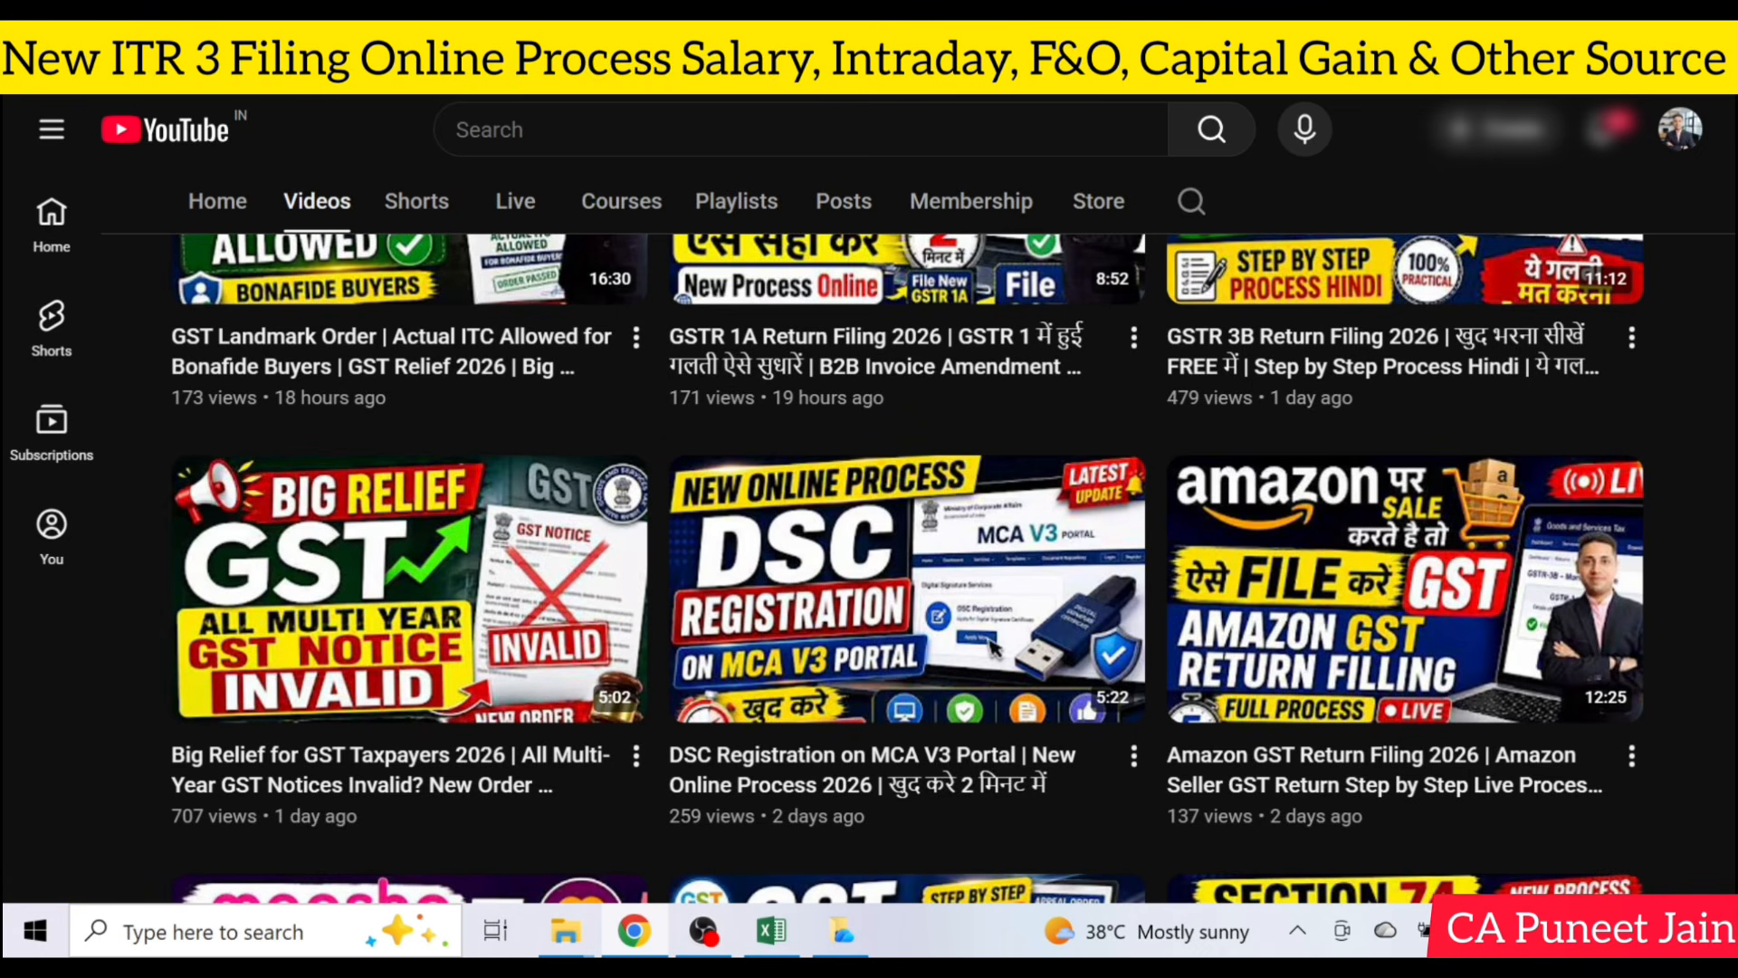
{"action": "scroll", "coordinate": [908, 567], "scroll_direction": "down", "scroll_amount": 3}
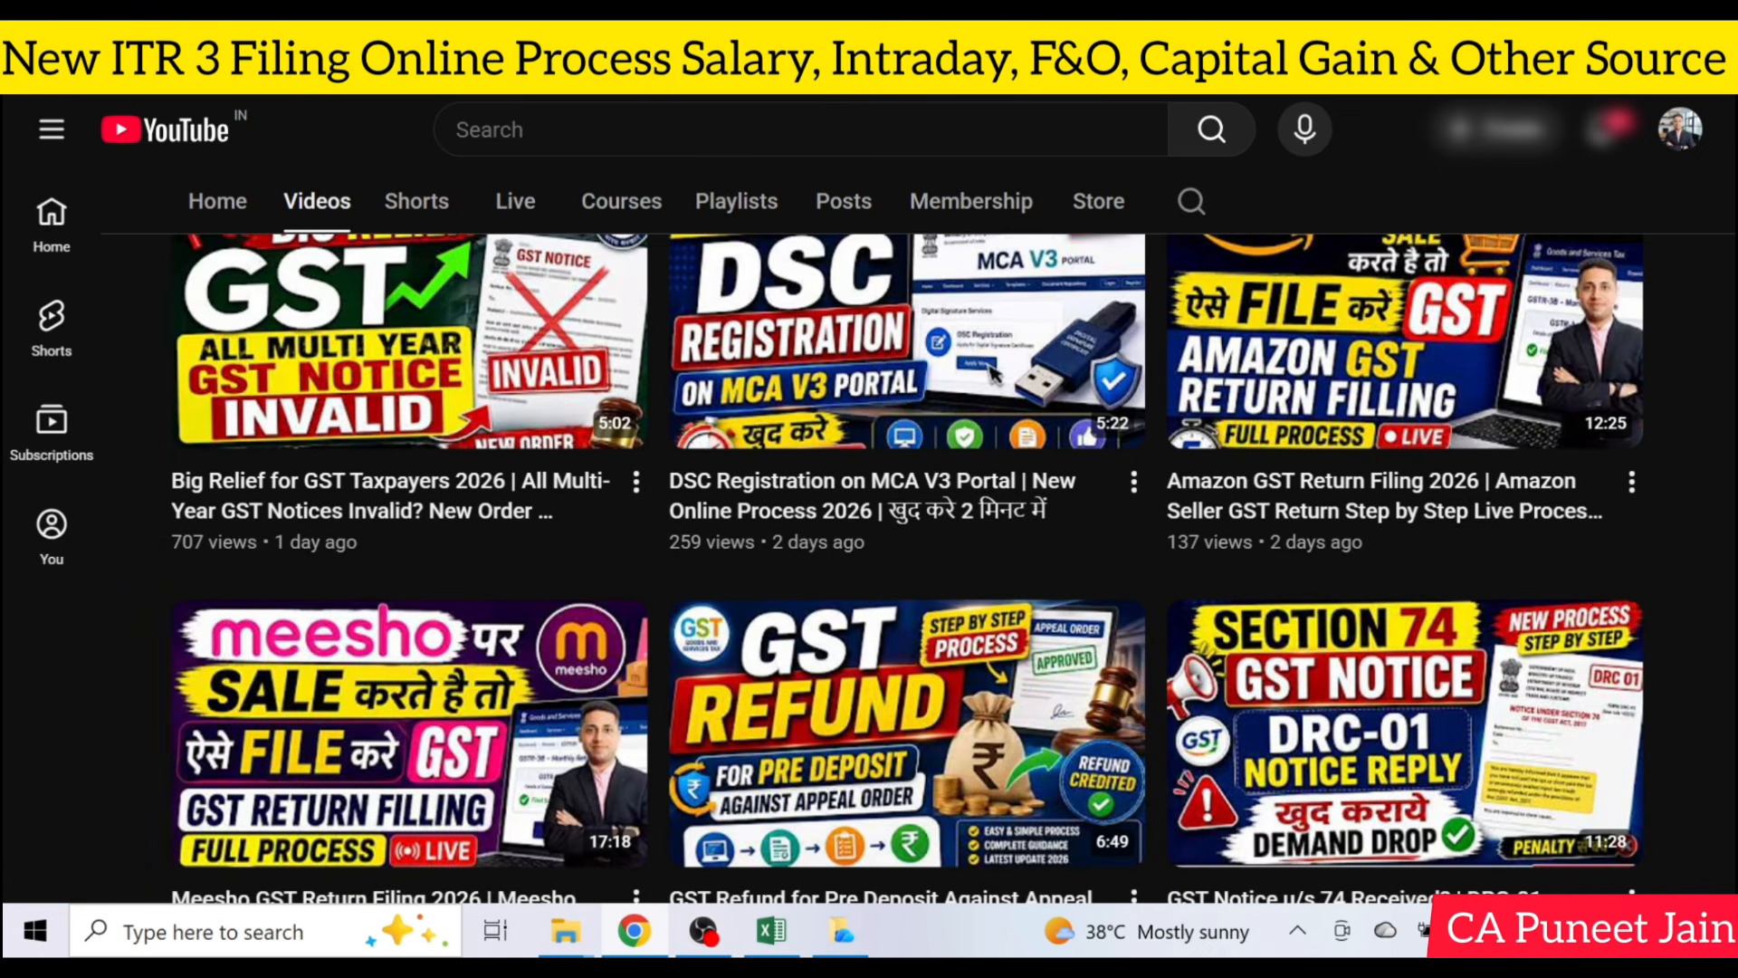